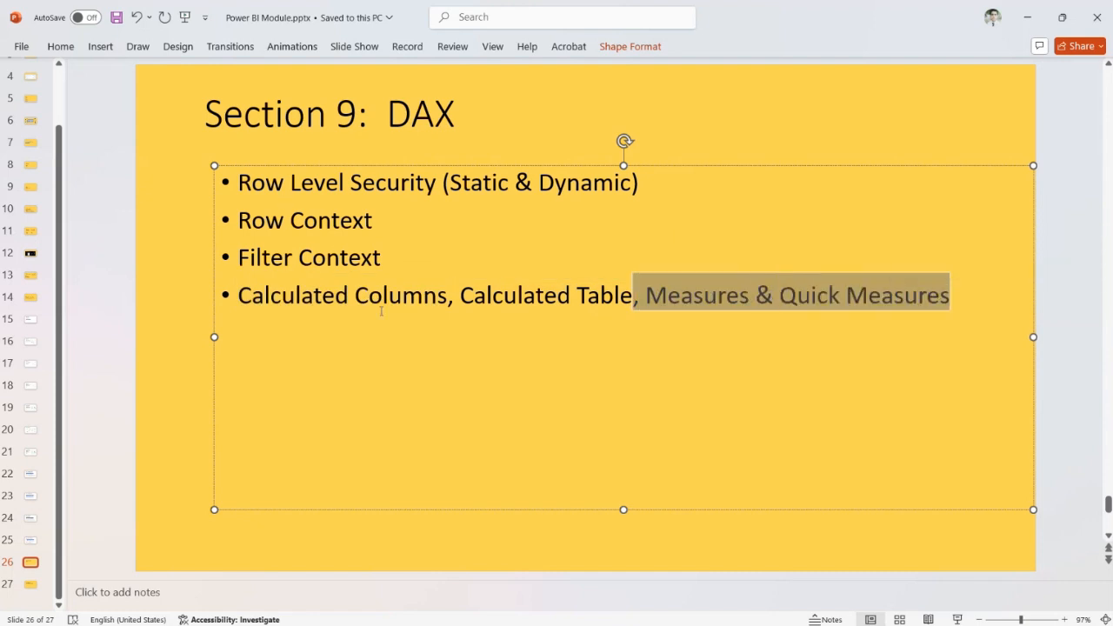
Switch to the Power BI report and review the fields of the Orders table, hiding the field list when finished
left_click(265, 207)
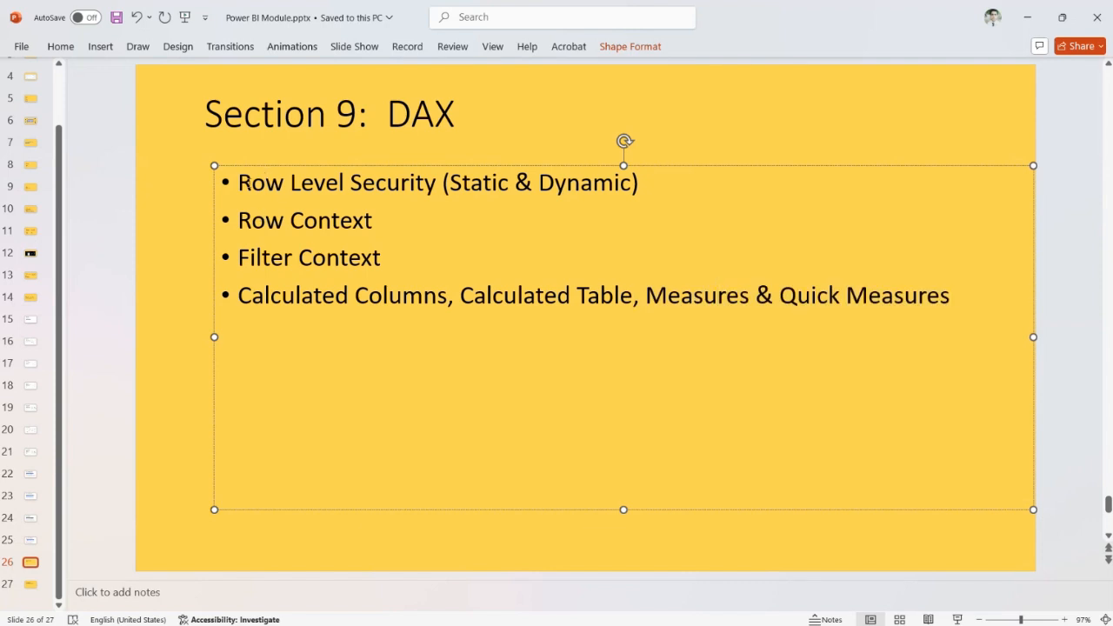
key("alt+Tab")
key("alt+Tab")
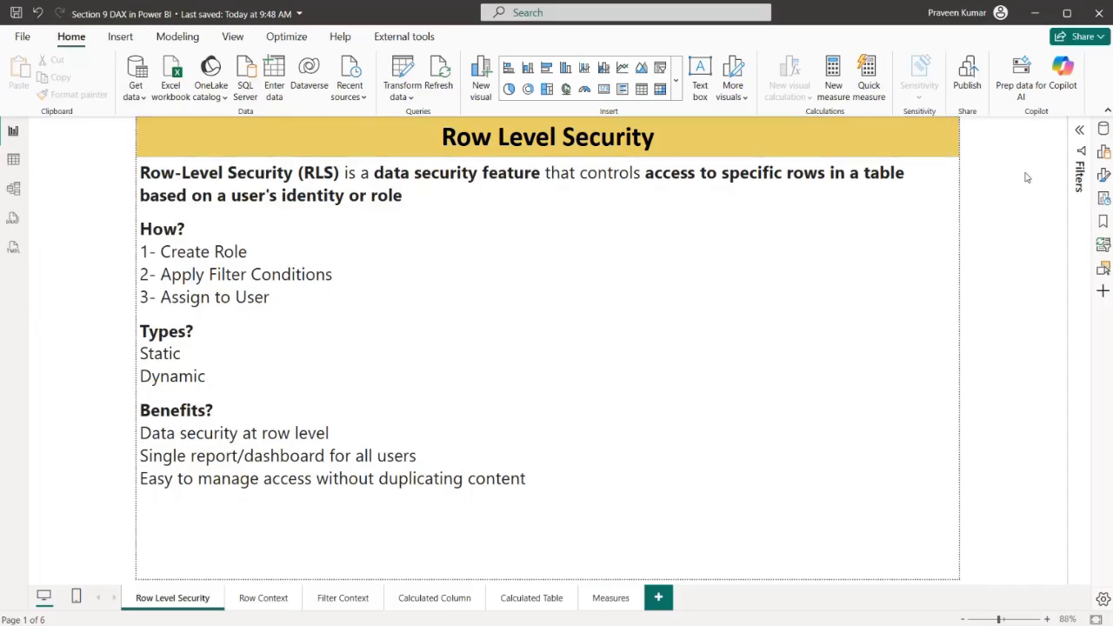
left_click(1102, 128)
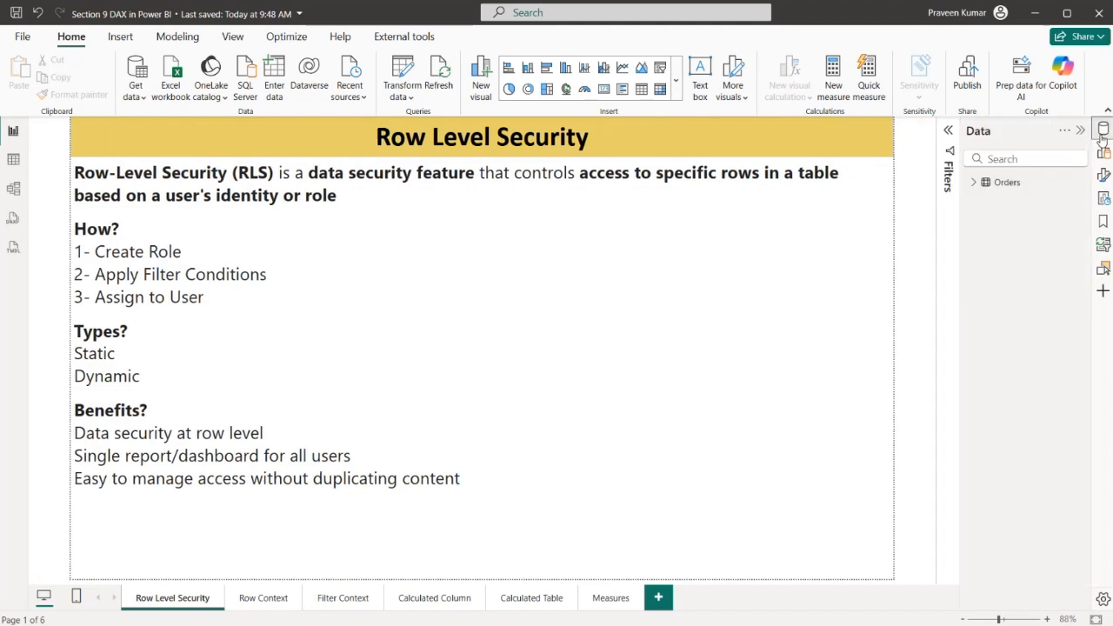
left_click(975, 182)
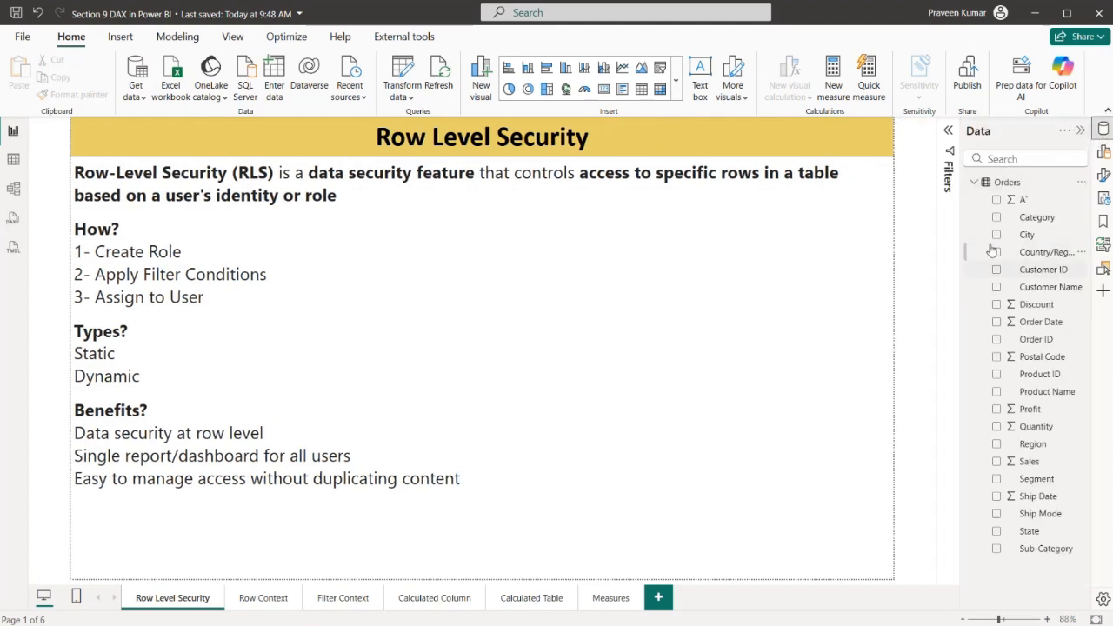
left_click_drag(958, 266, 919, 272)
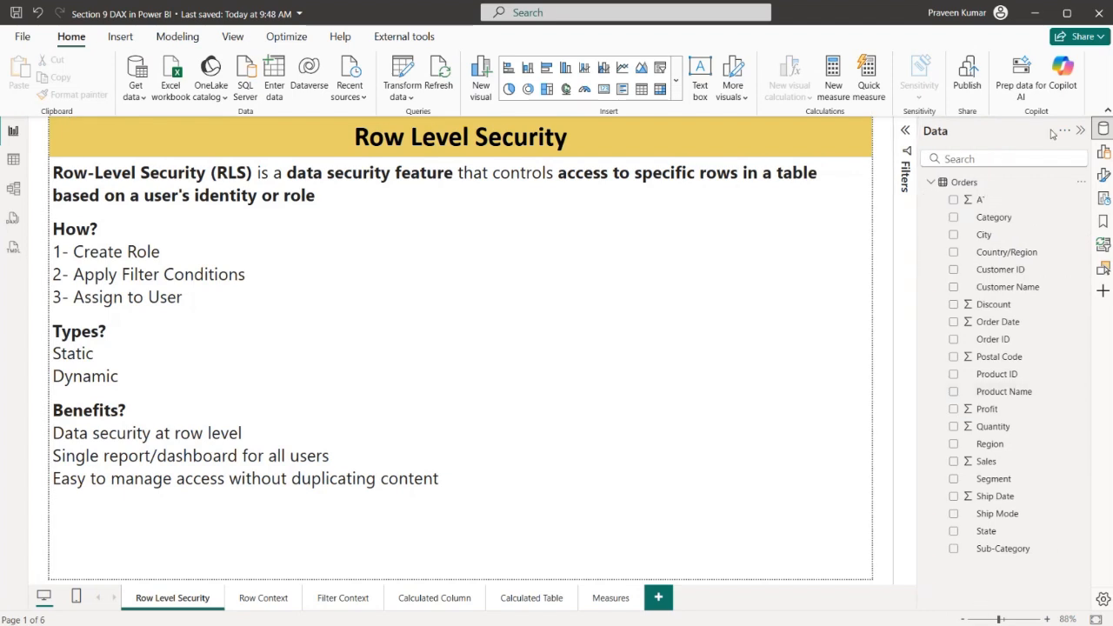
left_click(1080, 130)
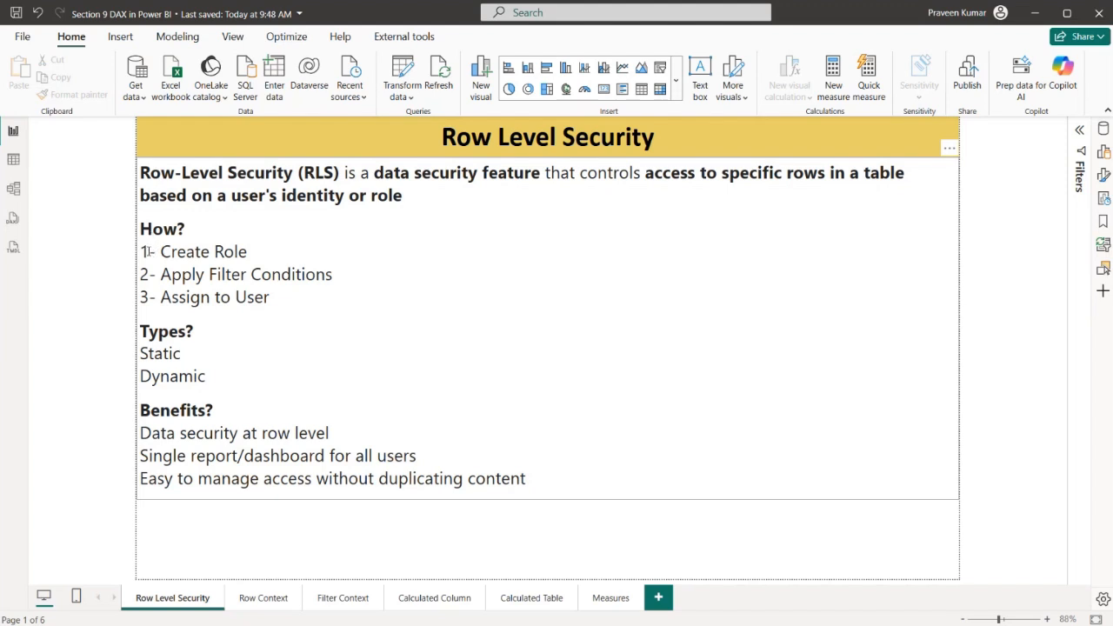
Review the How, Types and Benefits notes on the Row Level Security page, highlighting the filter conditions, user assignment and Dynamic type
left_click_drag(140, 251, 271, 296)
left_click_drag(249, 252, 315, 275)
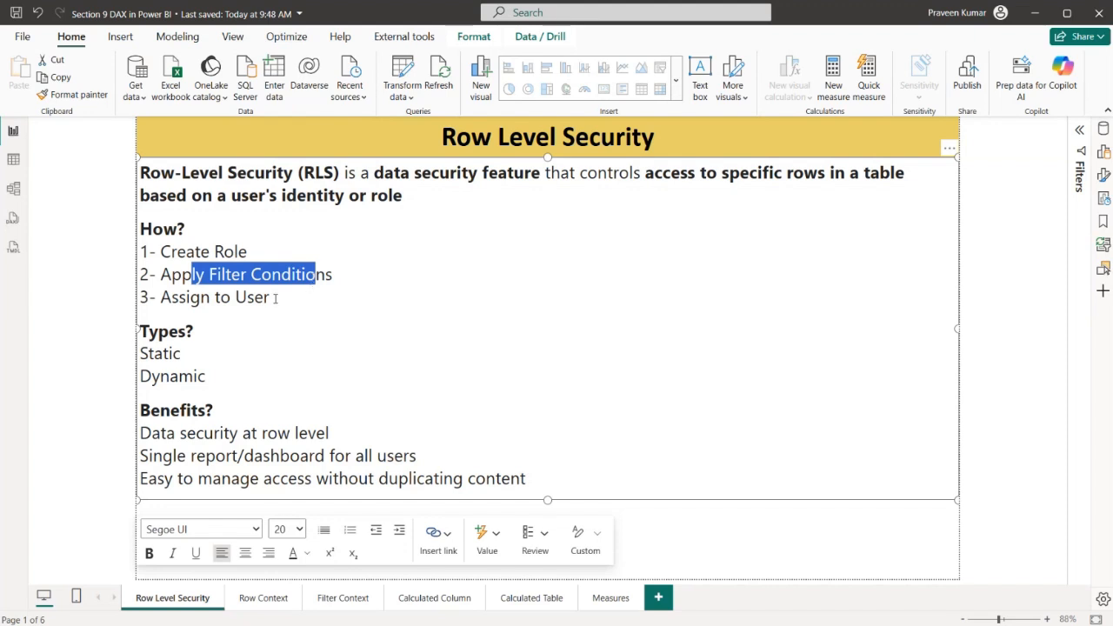
left_click_drag(209, 298, 272, 297)
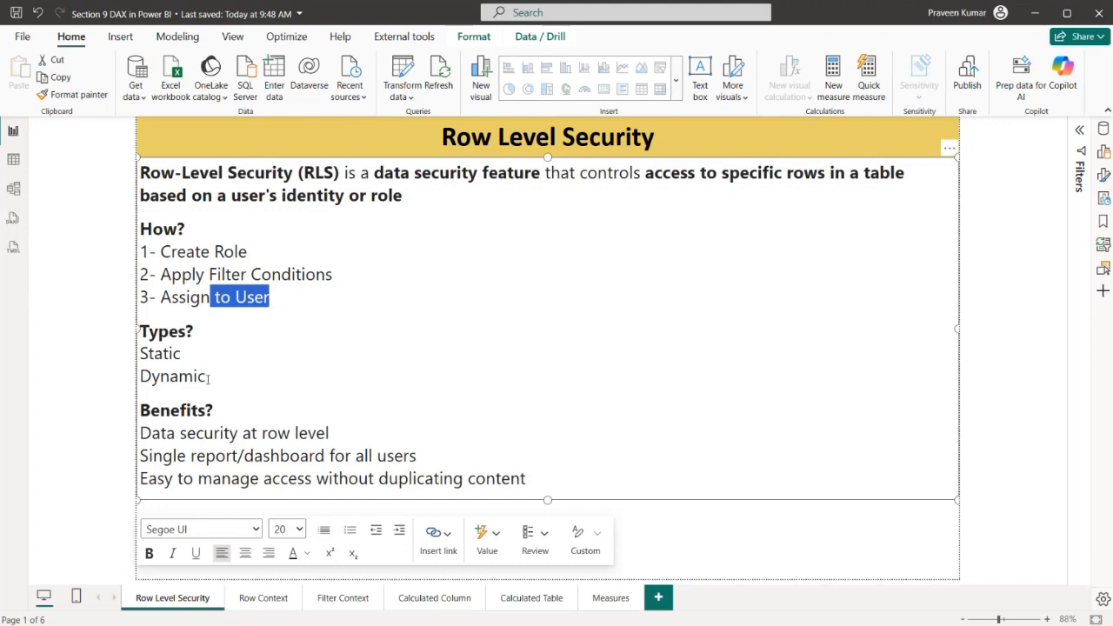
left_click_drag(180, 357, 152, 376)
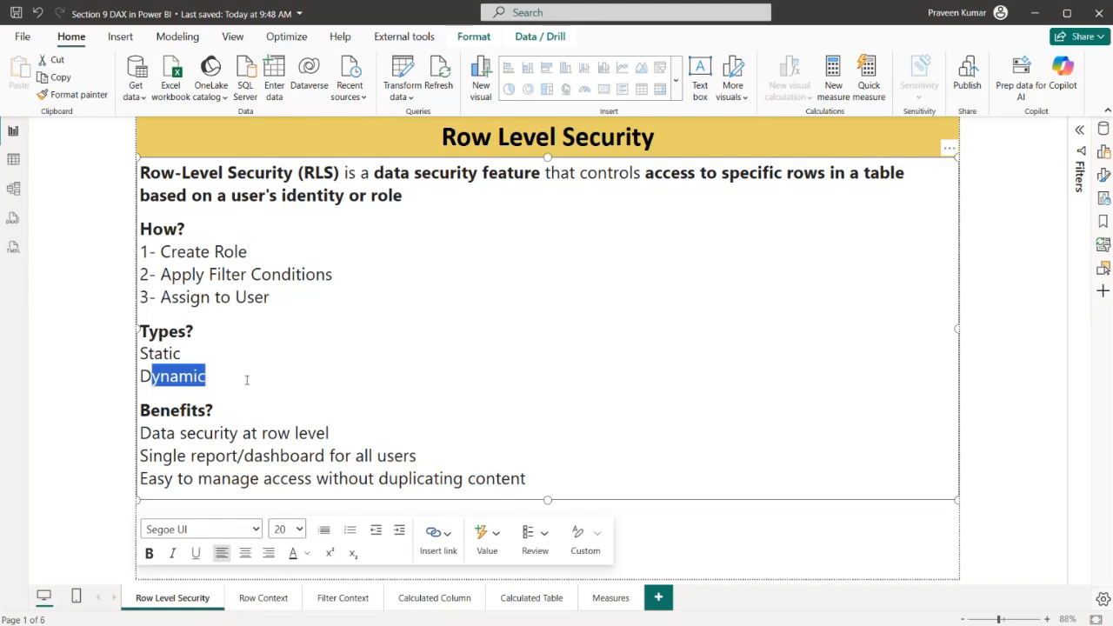
left_click(185, 455)
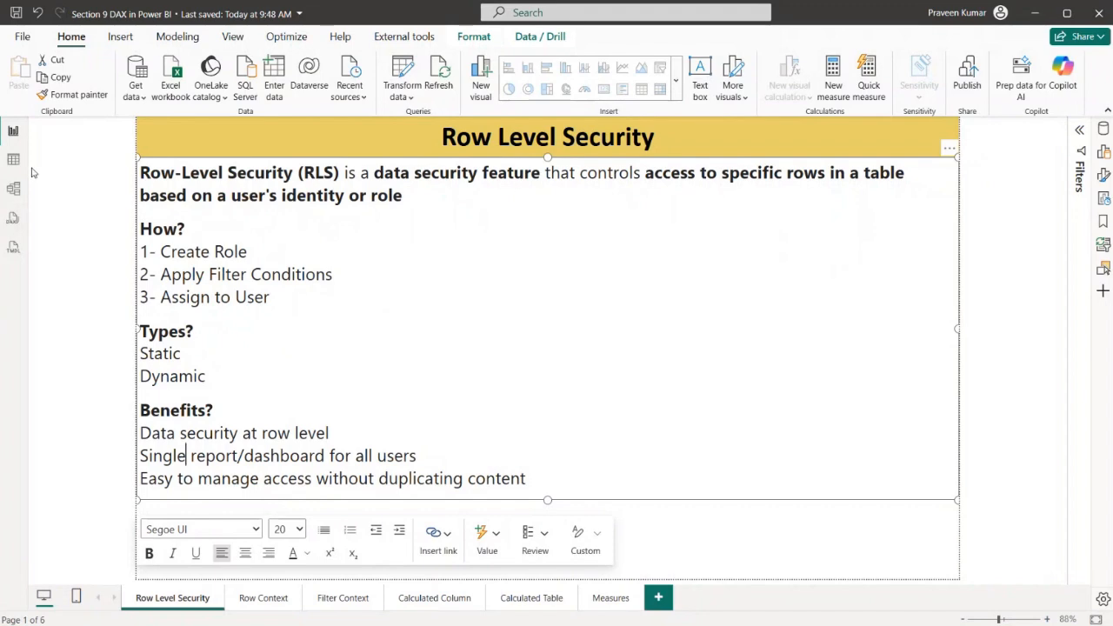
Show the Orders table's data and examine its Order ID, Ship Date and Ship Mode columns
left_click(15, 169)
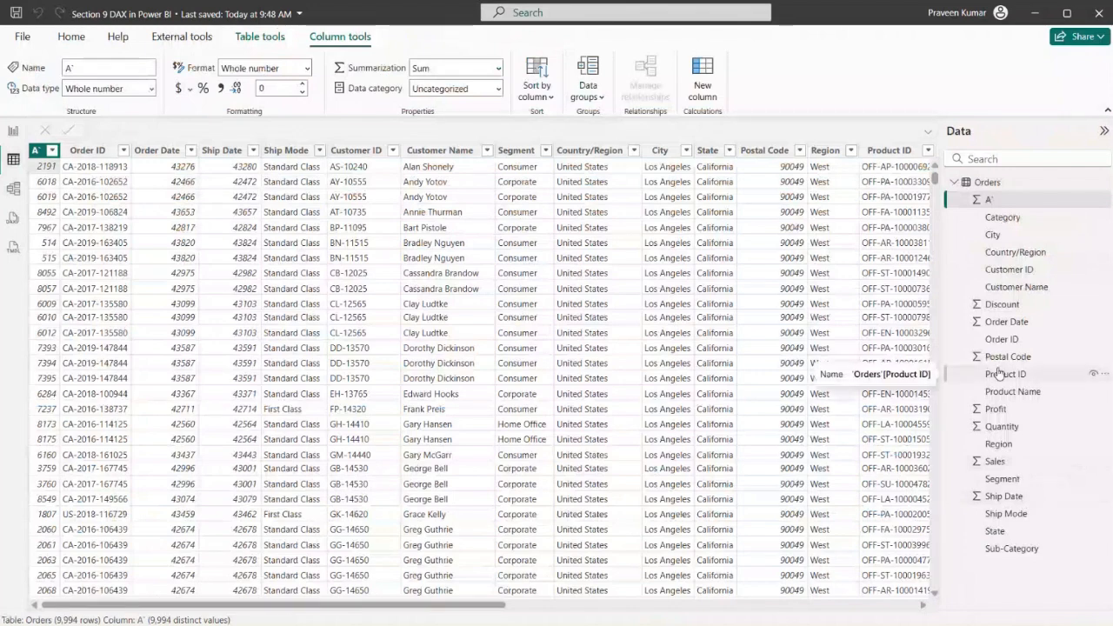
left_click(106, 151)
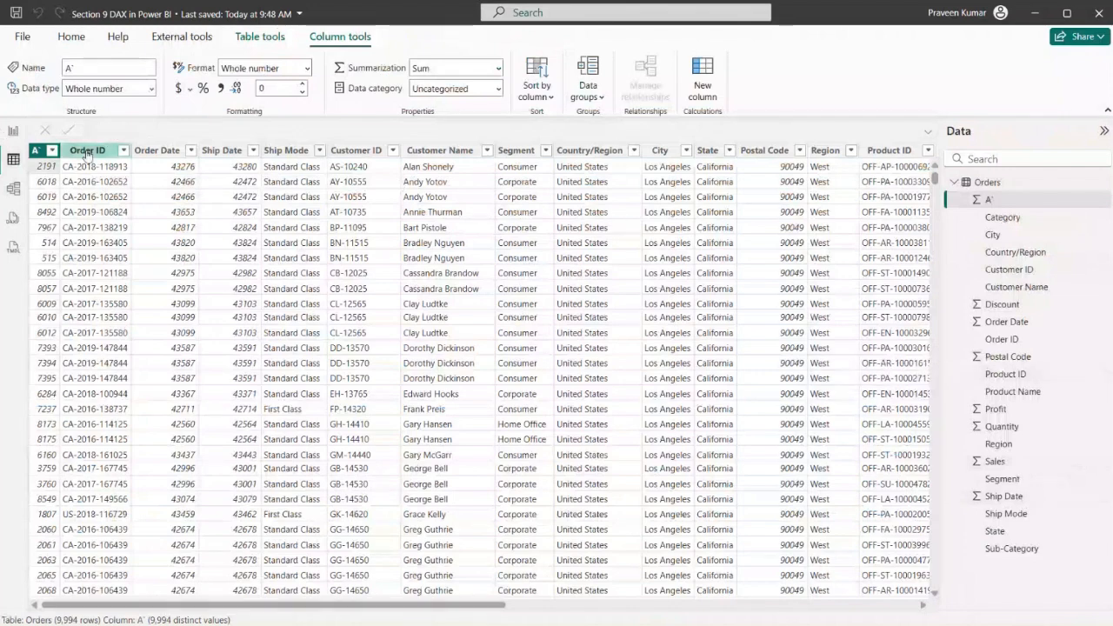
left_click(215, 152)
left_click(280, 151)
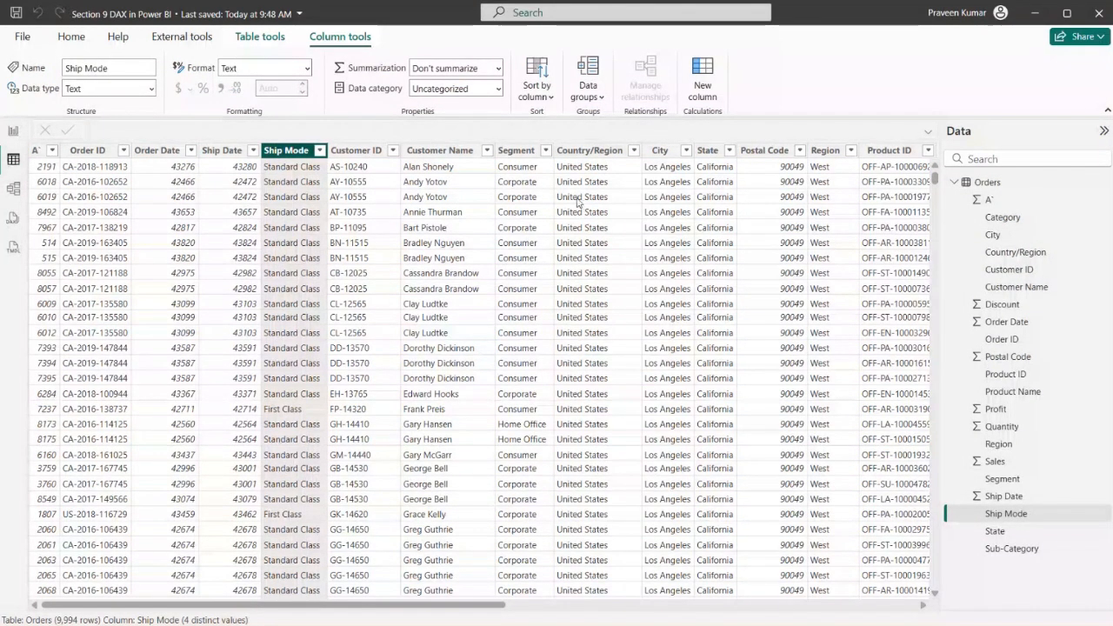
scroll(476, 606, "right", 3)
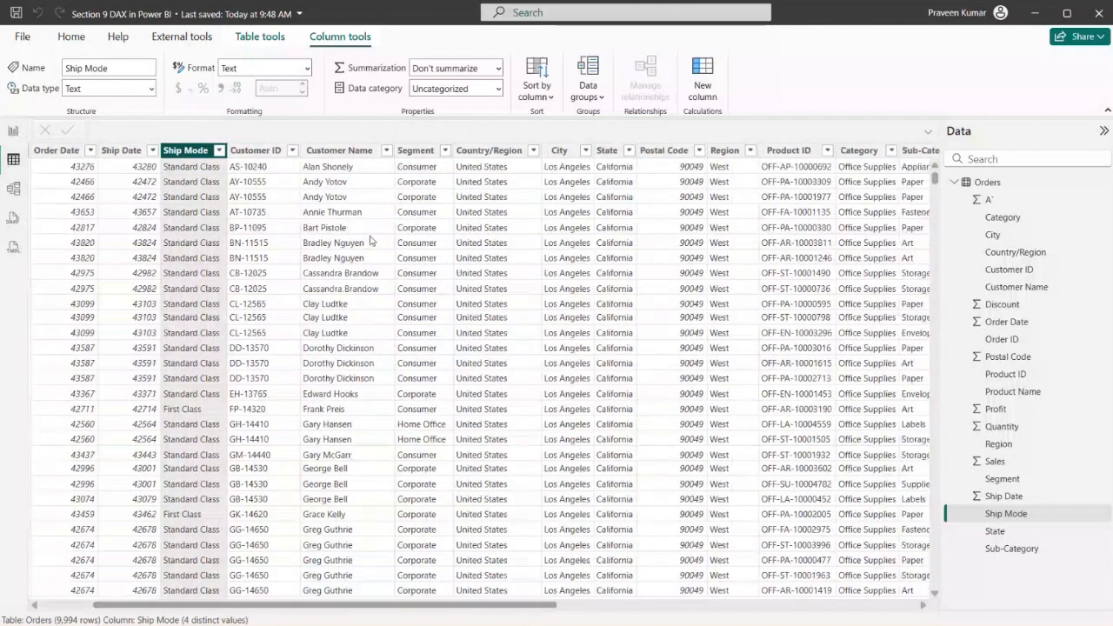
Filter the Orders table's Customer Name column to the first customer listed
left_click(386, 150)
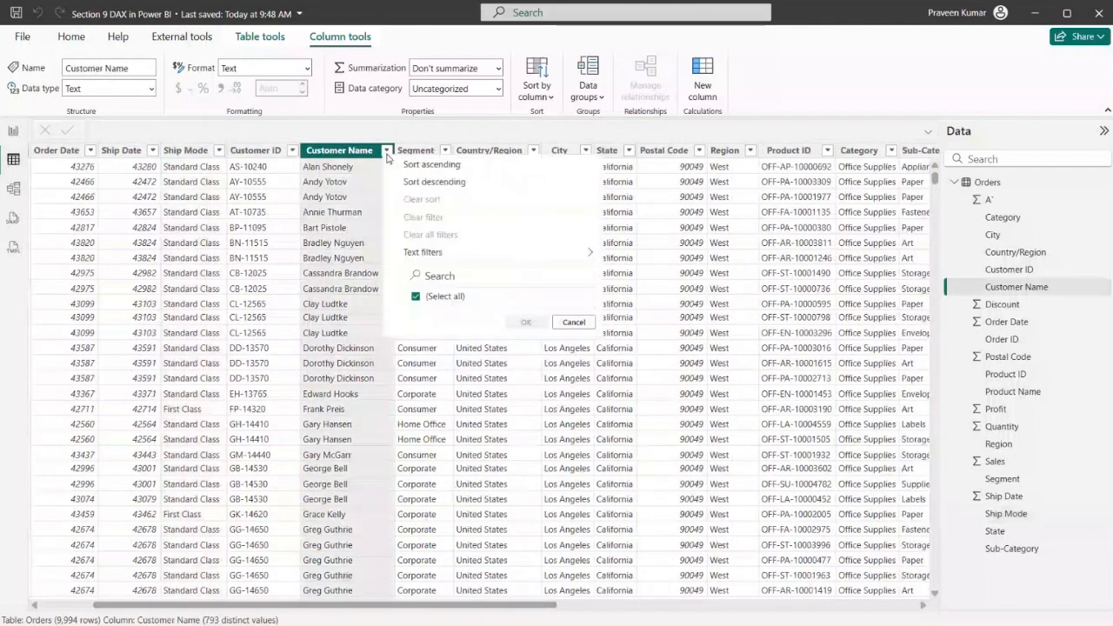
left_click(442, 296)
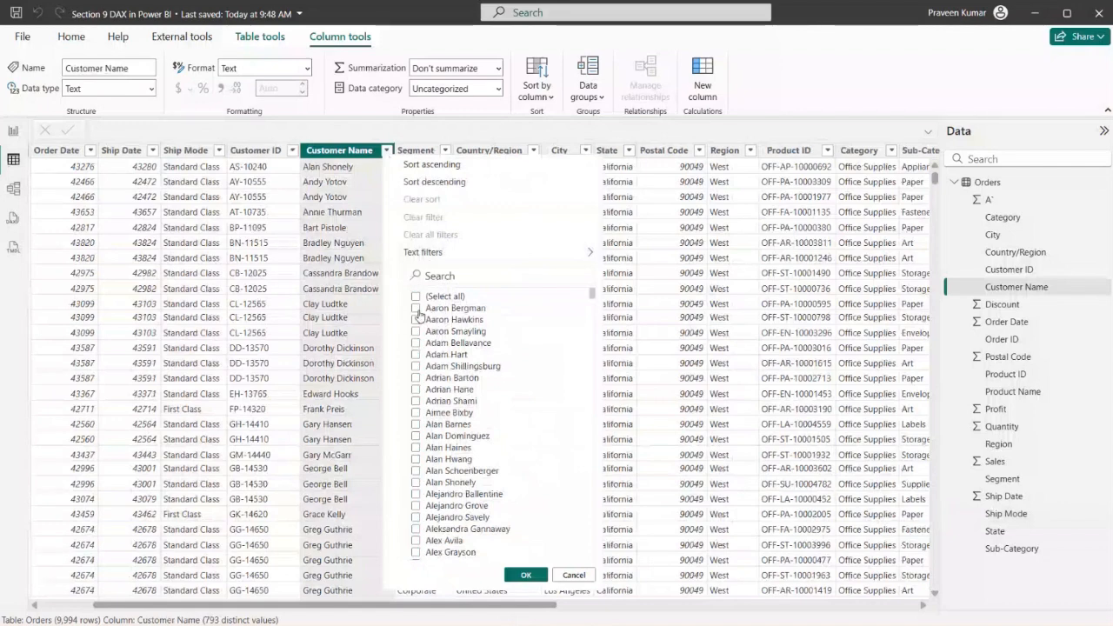
left_click(416, 308)
left_click(526, 576)
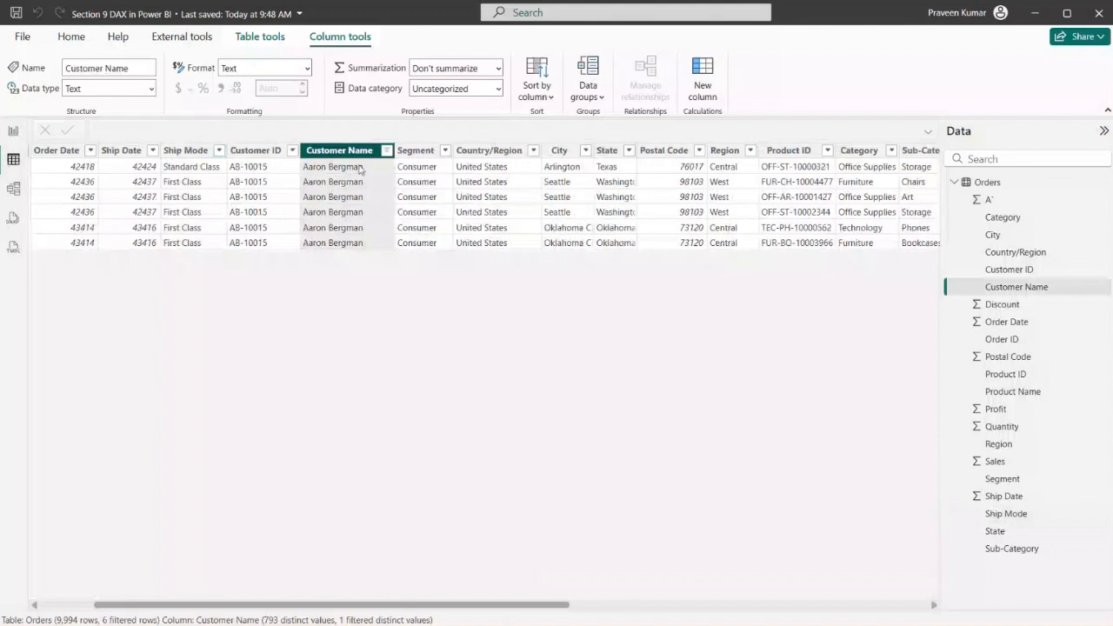
Restore all customers in the Customer Name filter of the Orders table
left_click(387, 153)
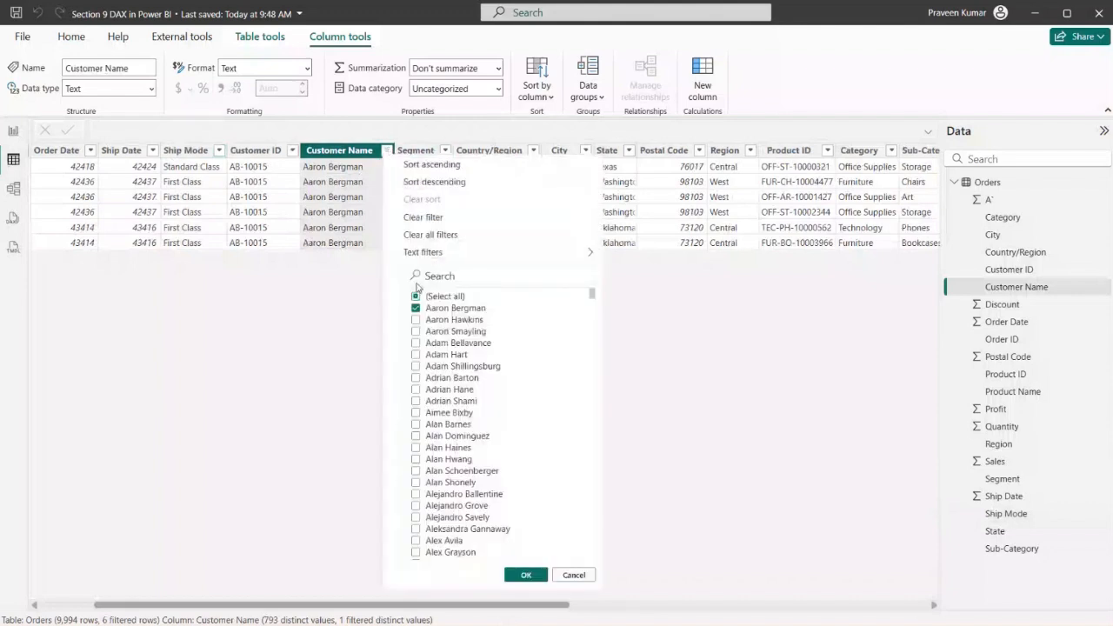
left_click(423, 297)
left_click(425, 297)
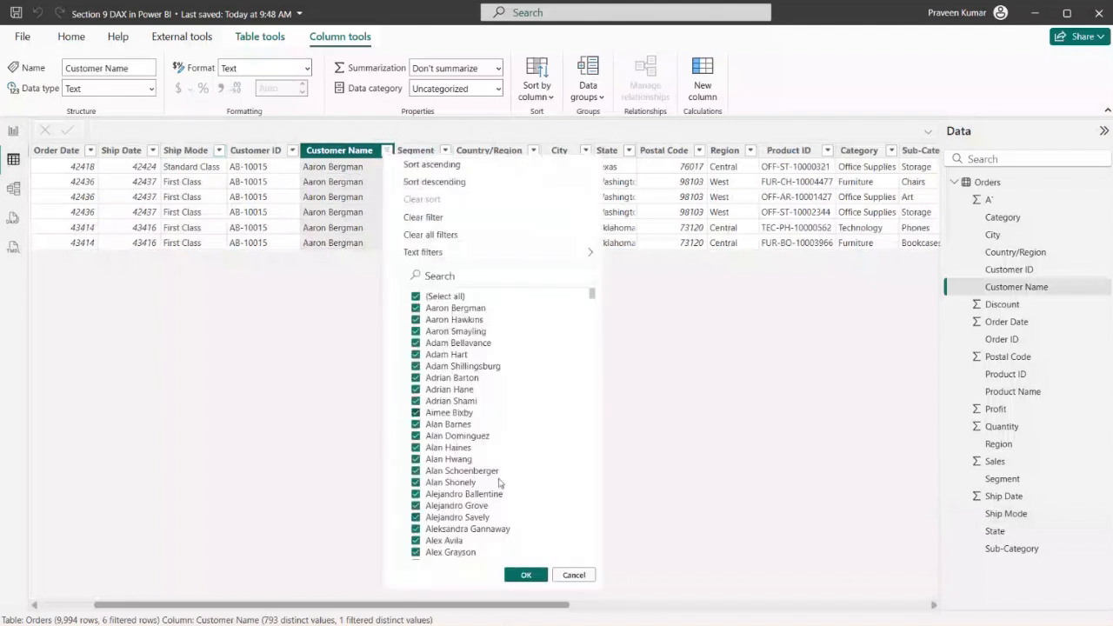
left_click(526, 575)
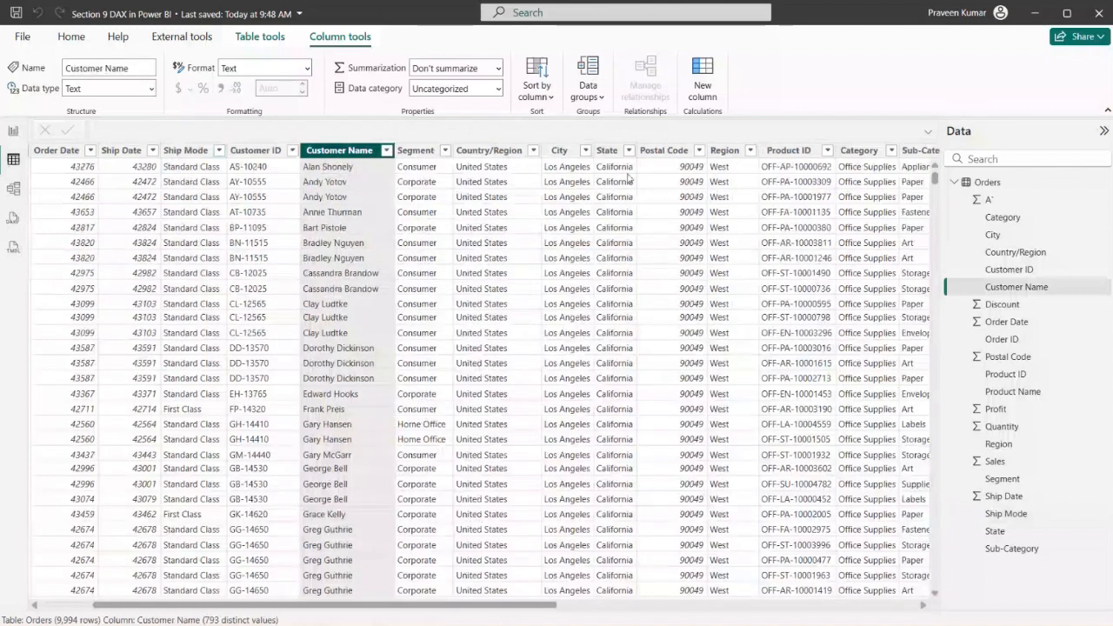
Filter the Orders table's Region column to West and look through the matching rows
left_click(750, 152)
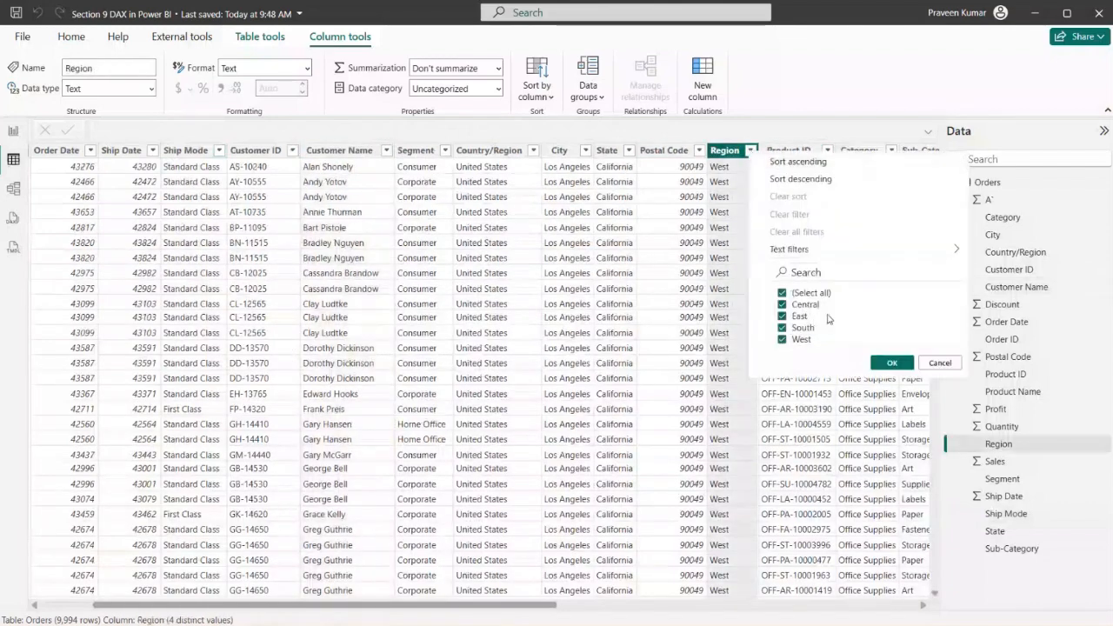
left_click(808, 294)
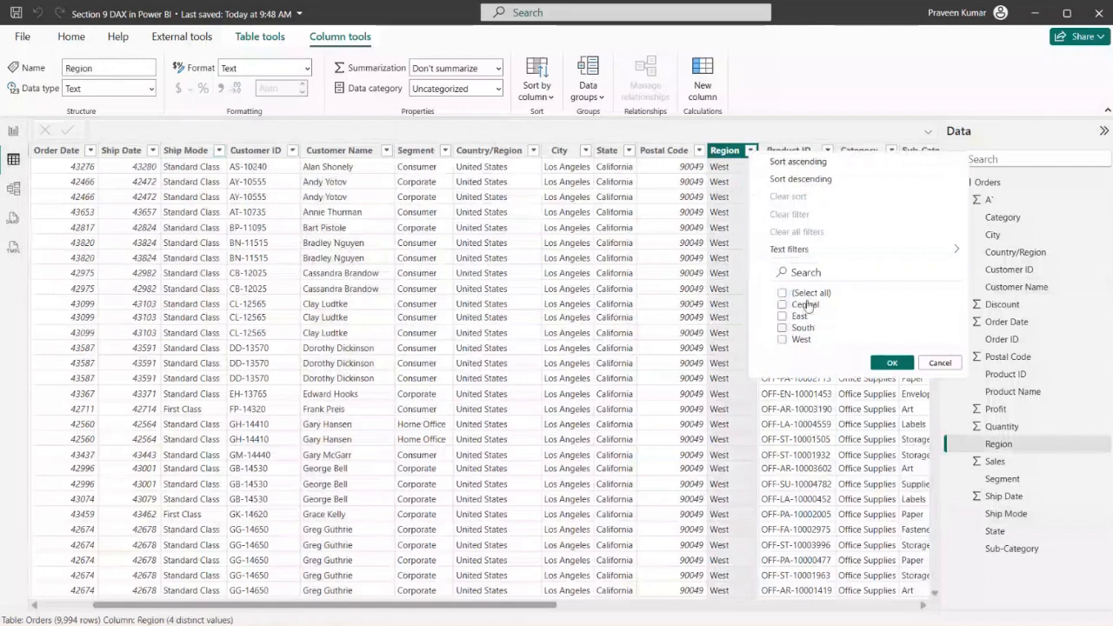
left_click(783, 340)
left_click(893, 364)
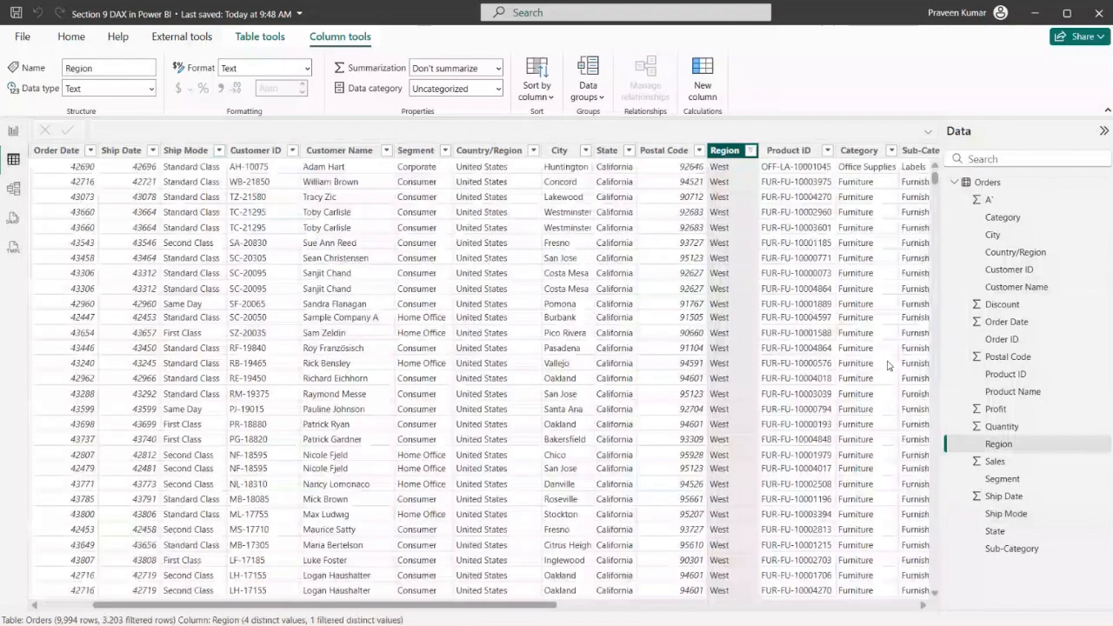
scroll(656, 270, "down", 3)
scroll(656, 270, "down", 5)
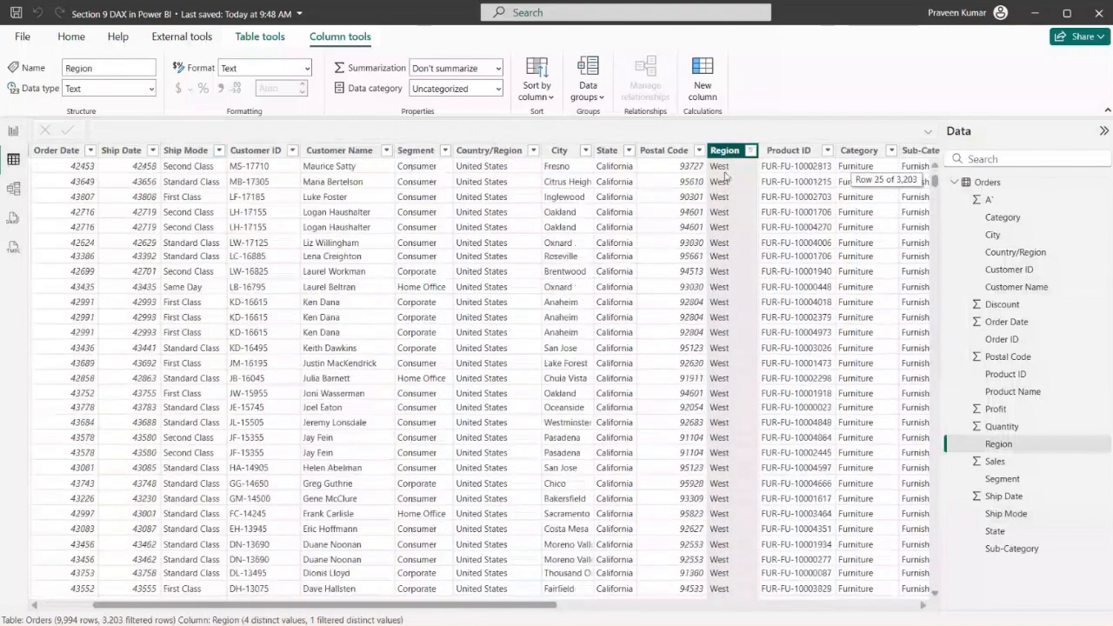
Reselect all regions in the Region column's filter
left_click(751, 150)
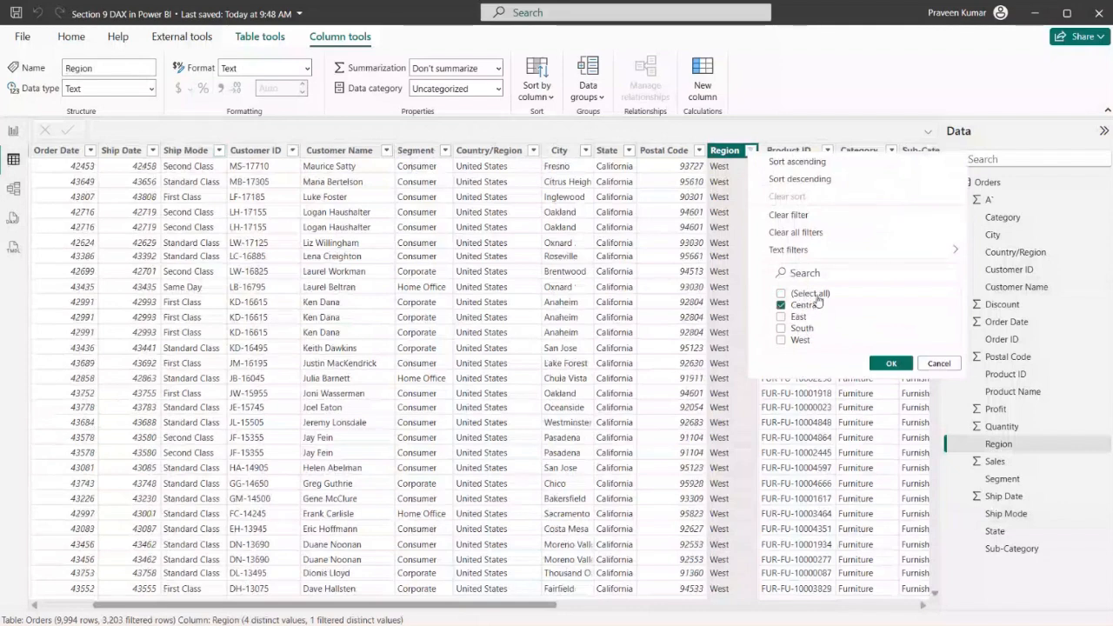
left_click(813, 294)
left_click(884, 364)
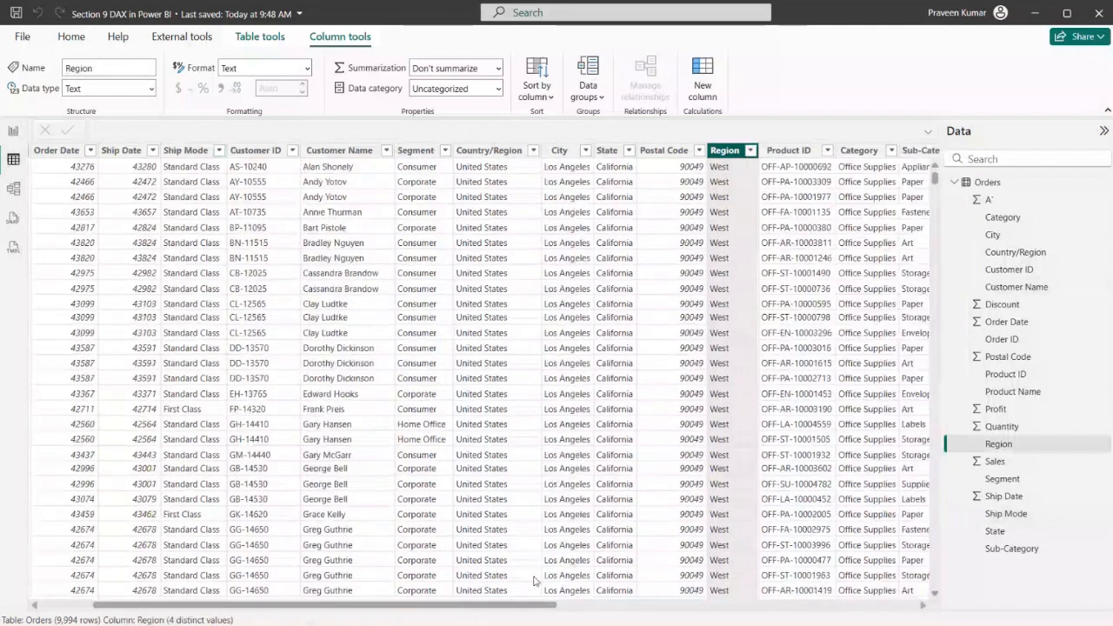
Filter the Orders table's City column to Allen
left_click(535, 151)
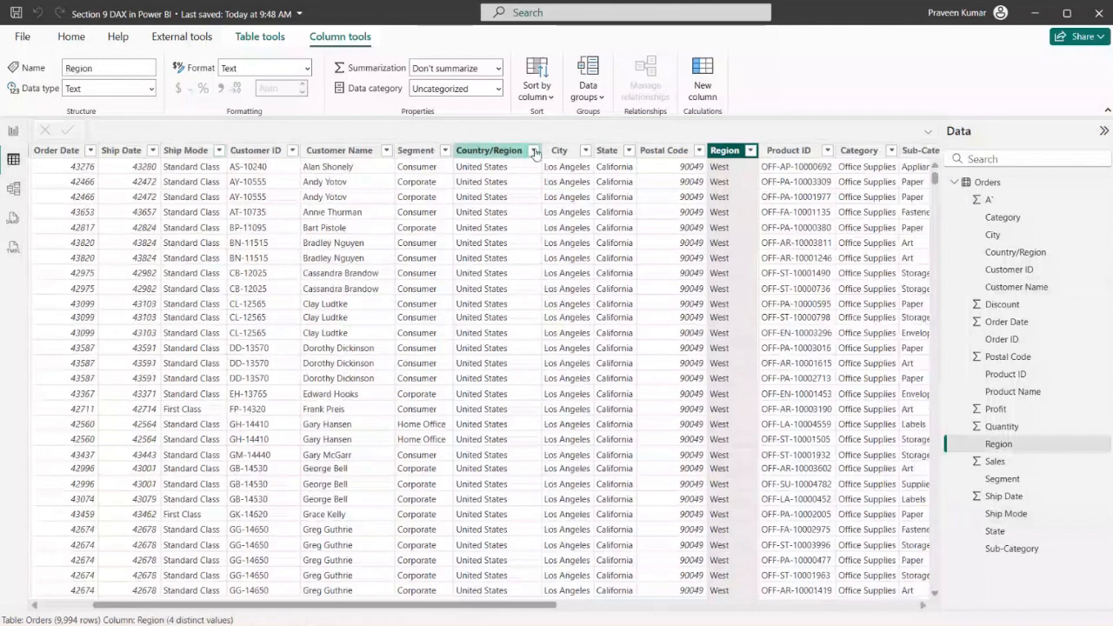
left_click(568, 150)
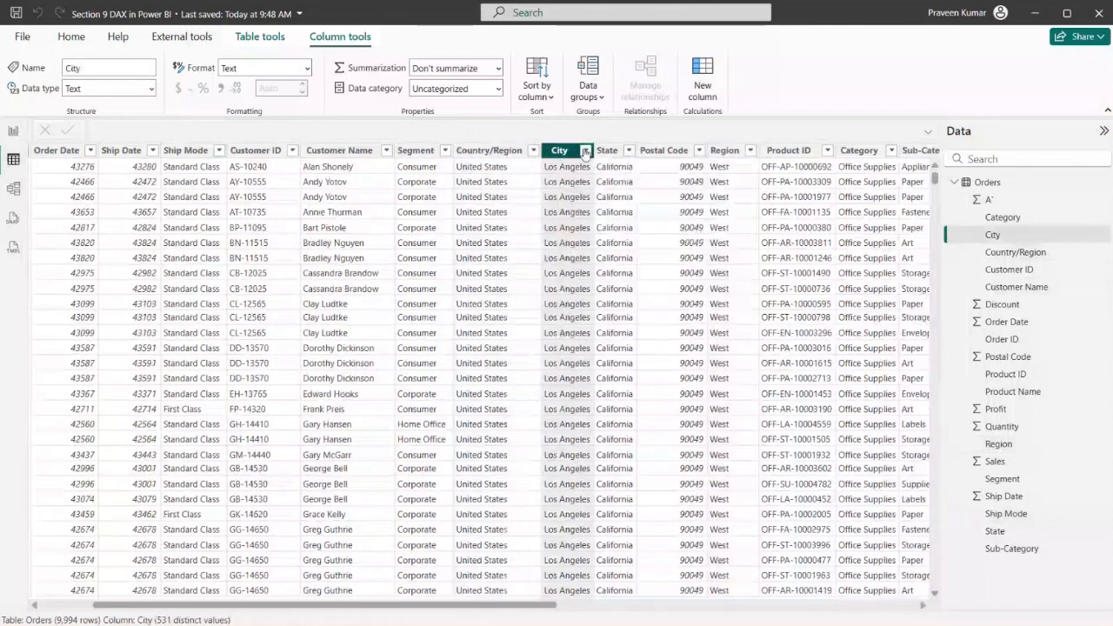
left_click(585, 150)
left_click(639, 295)
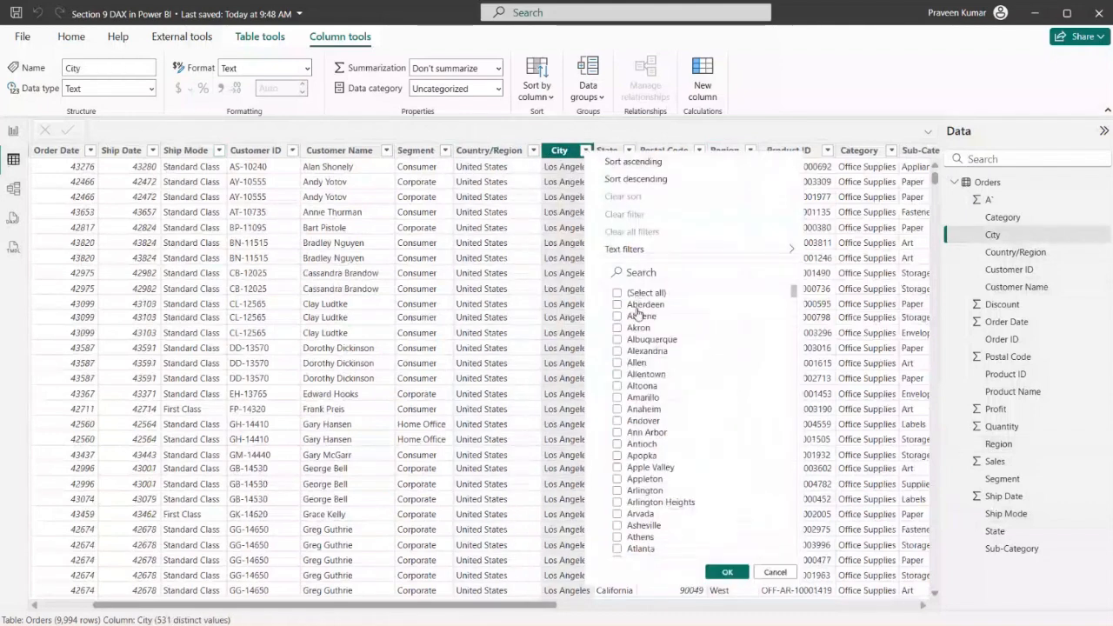
left_click(633, 363)
left_click(727, 571)
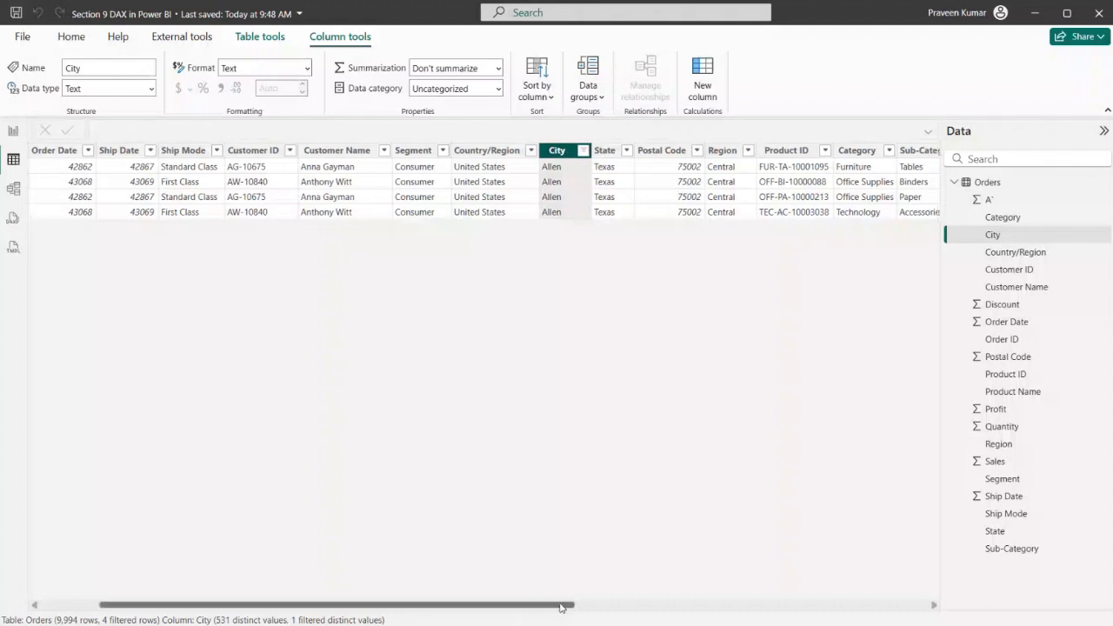
Examine the City and Region filter choices for the Allen rows, and return to the Row Level Security report page
mouse_move(547, 604)
left_mouse_down()
mouse_move(661, 606)
mouse_move(526, 606)
left_mouse_up()
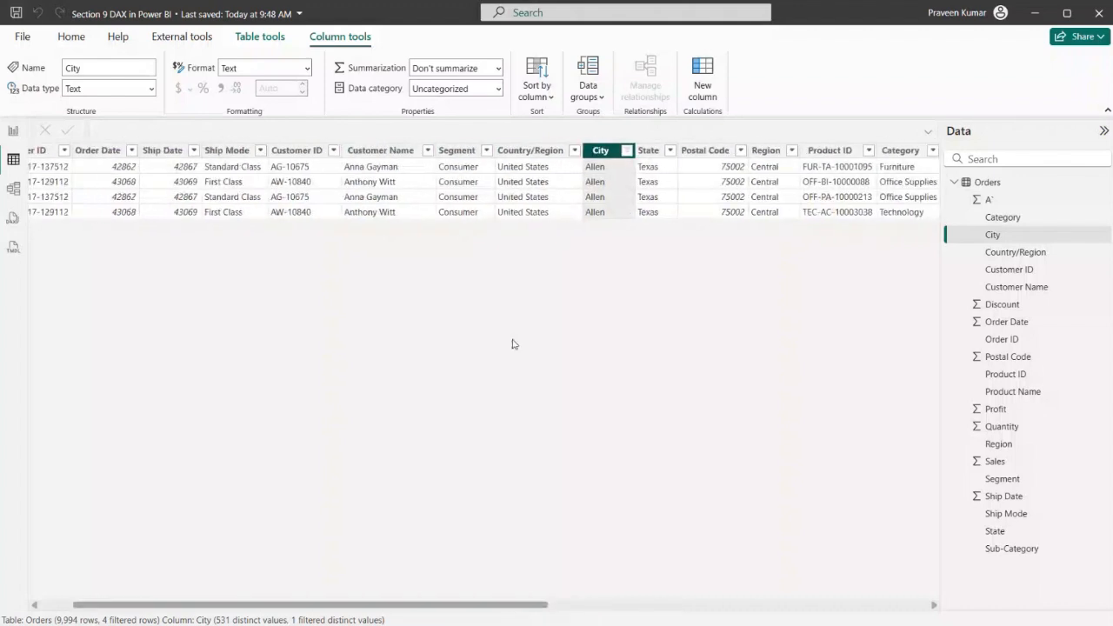
left_click(625, 153)
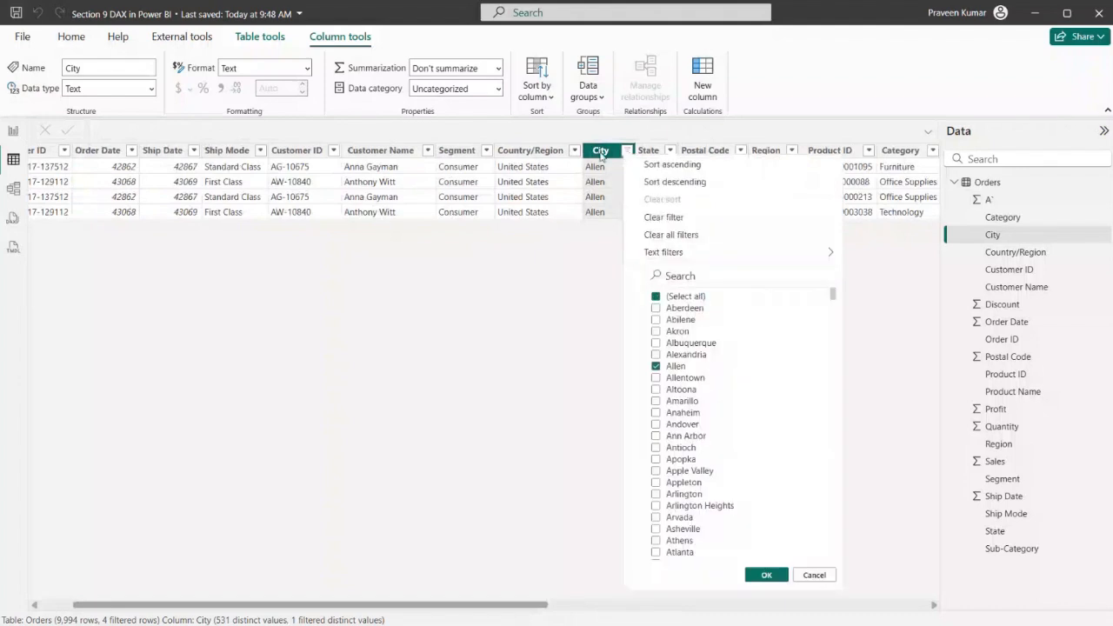
left_click(620, 269)
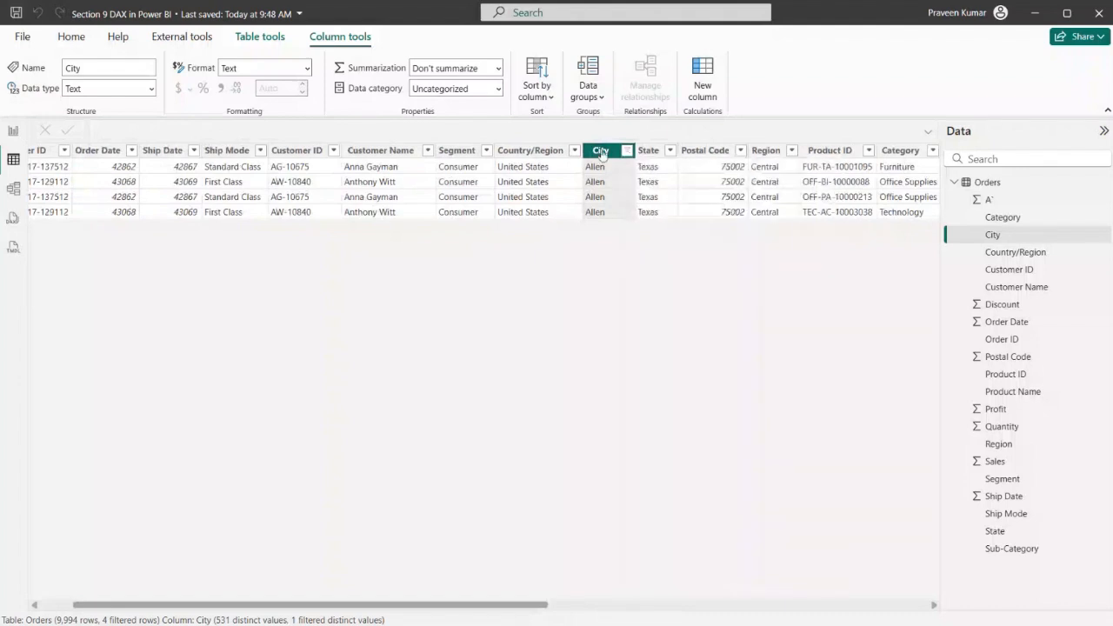
left_click(791, 151)
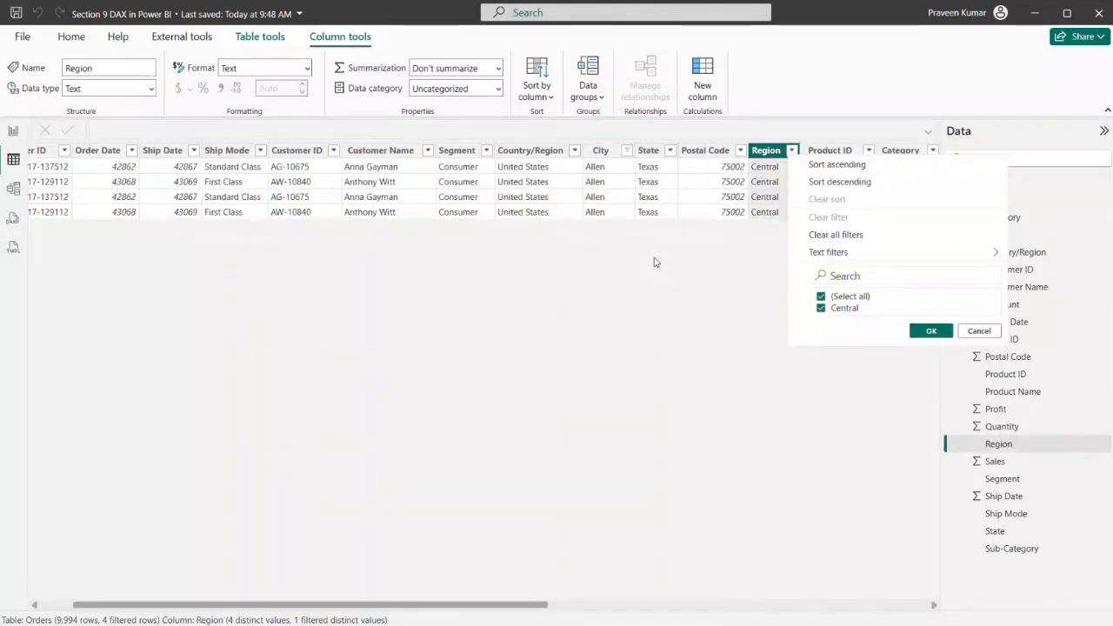
left_click(7, 129)
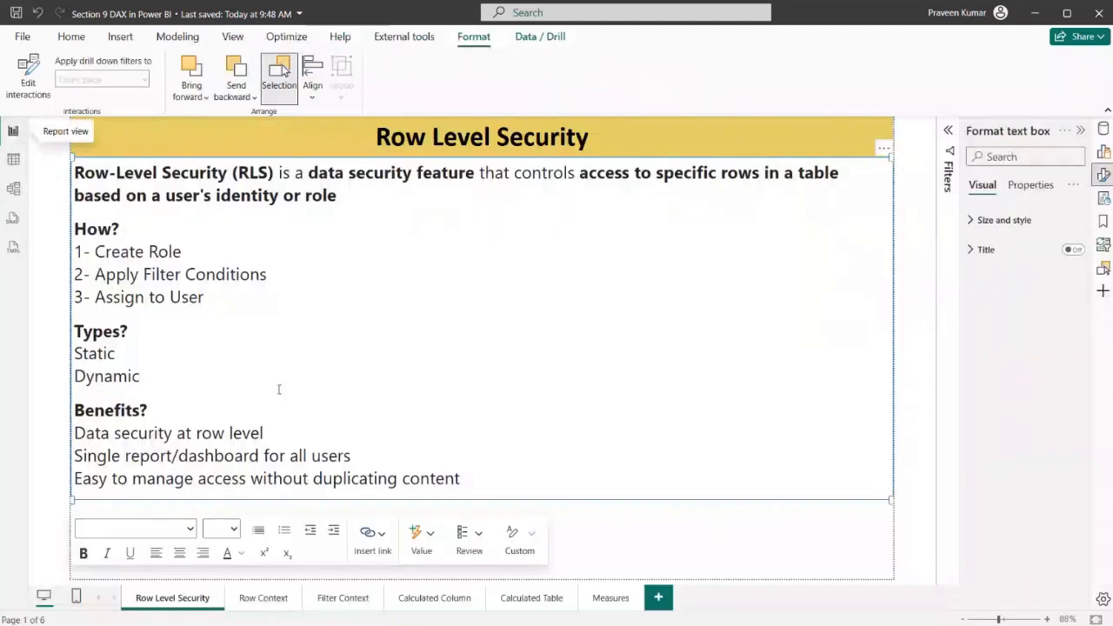
Add a new report page and show the Data and Build panes with the Format pane closed
left_click(658, 598)
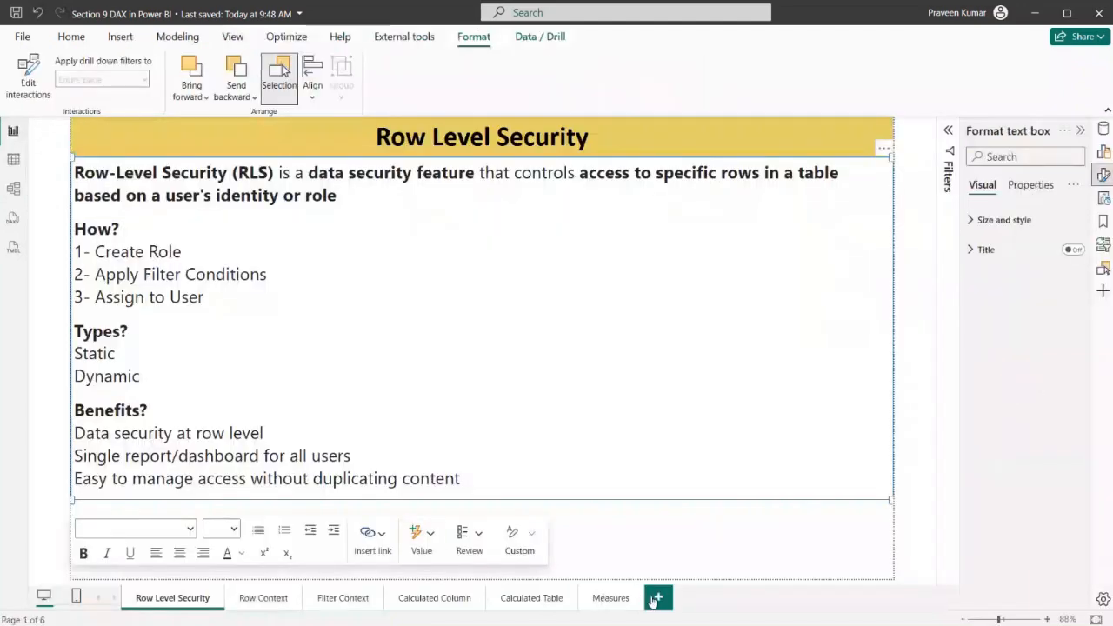
left_click(1103, 129)
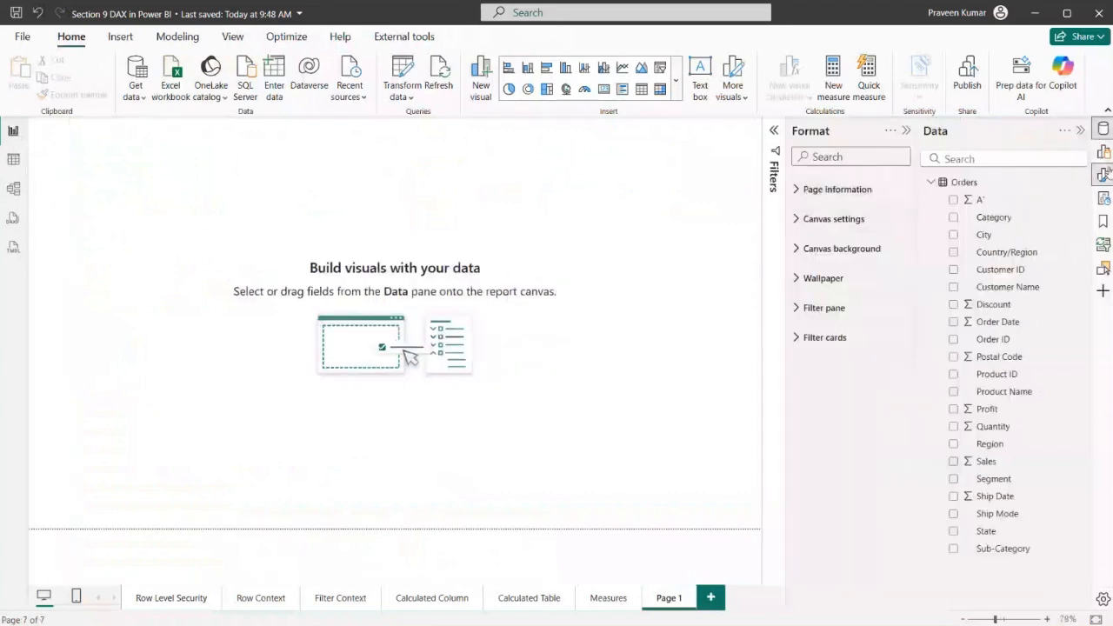
left_click(1103, 152)
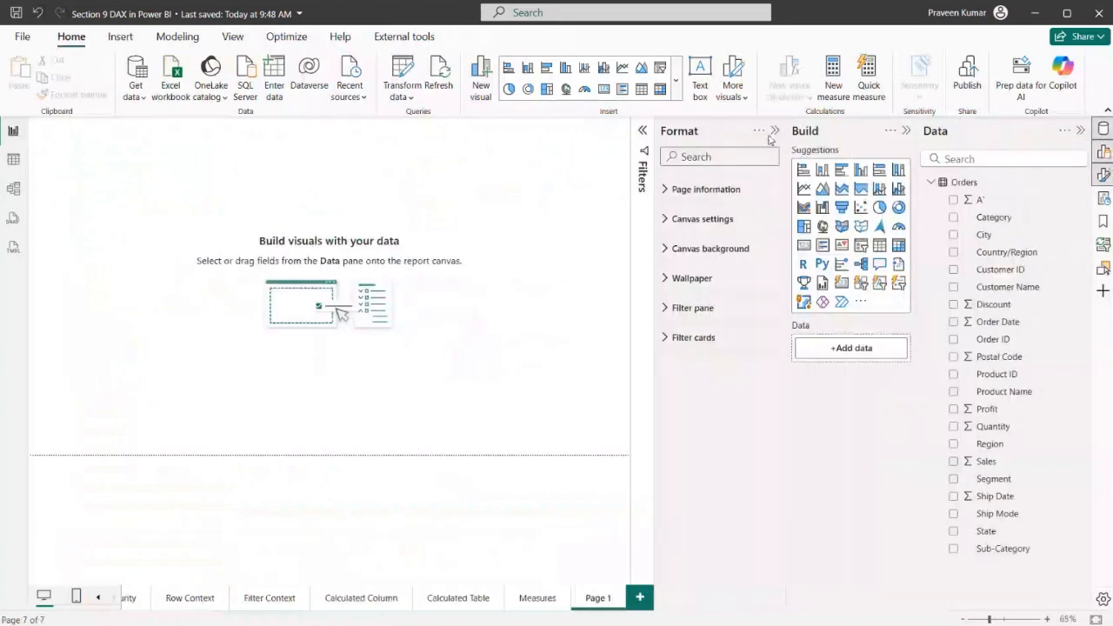
left_click(774, 131)
Insert a pie chart with Region as the legend and Sales as the values, and enlarge it
left_click(879, 207)
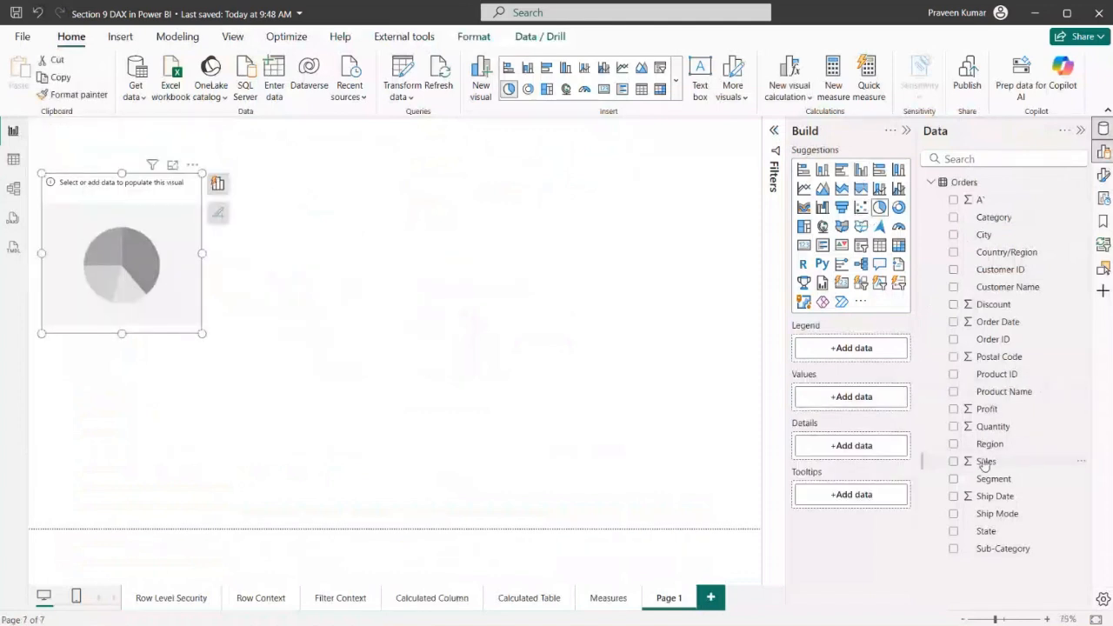
left_click_drag(996, 445, 852, 401)
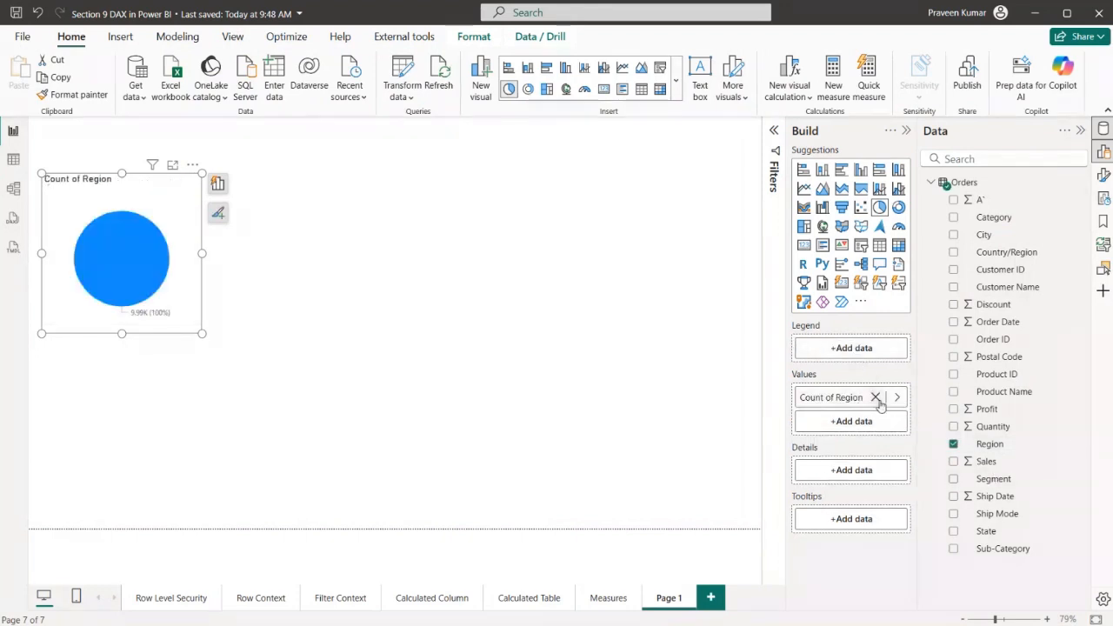
left_click(876, 398)
left_click_drag(961, 445, 852, 349)
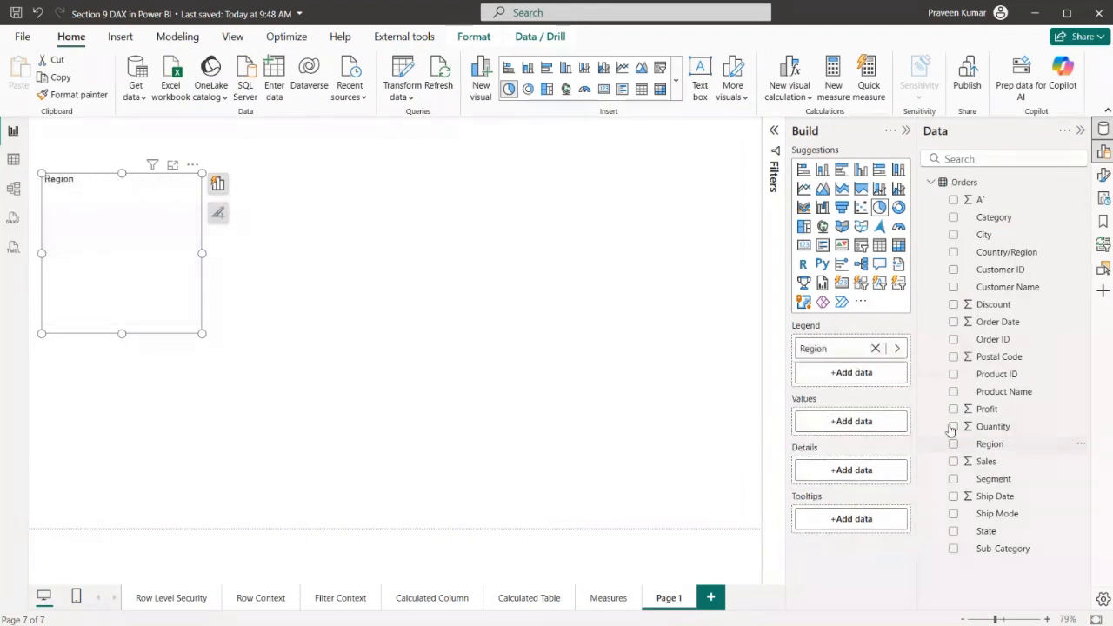
left_click_drag(982, 461, 880, 421)
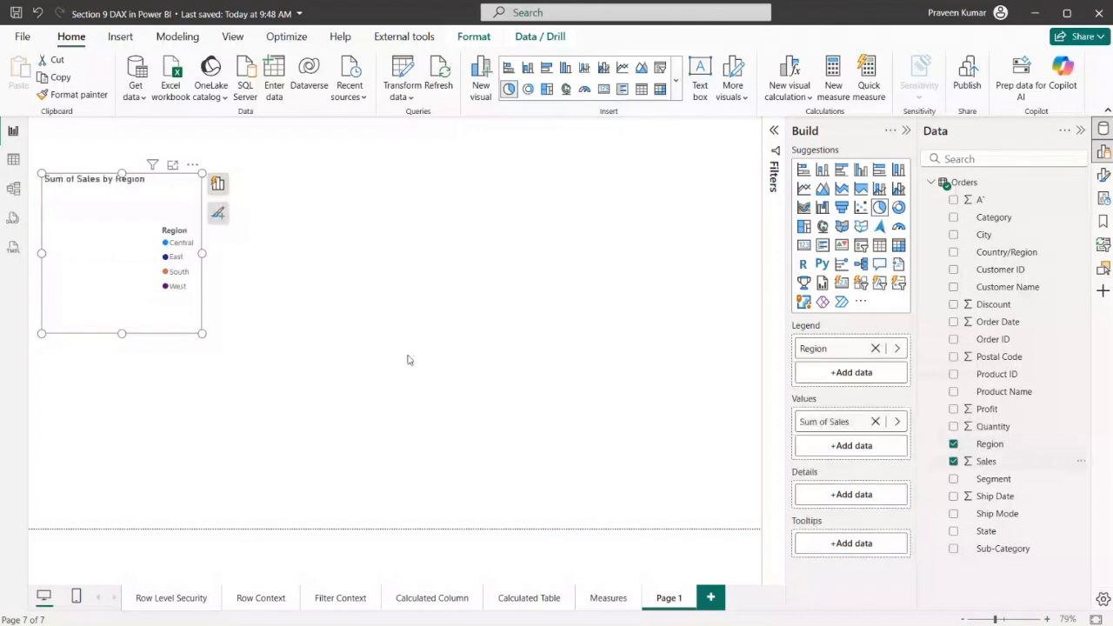
left_click_drag(202, 334, 495, 377)
Duplicate the pie chart and change the copy to a stacked column chart
key("ctrl+c")
key("ctrl+v")
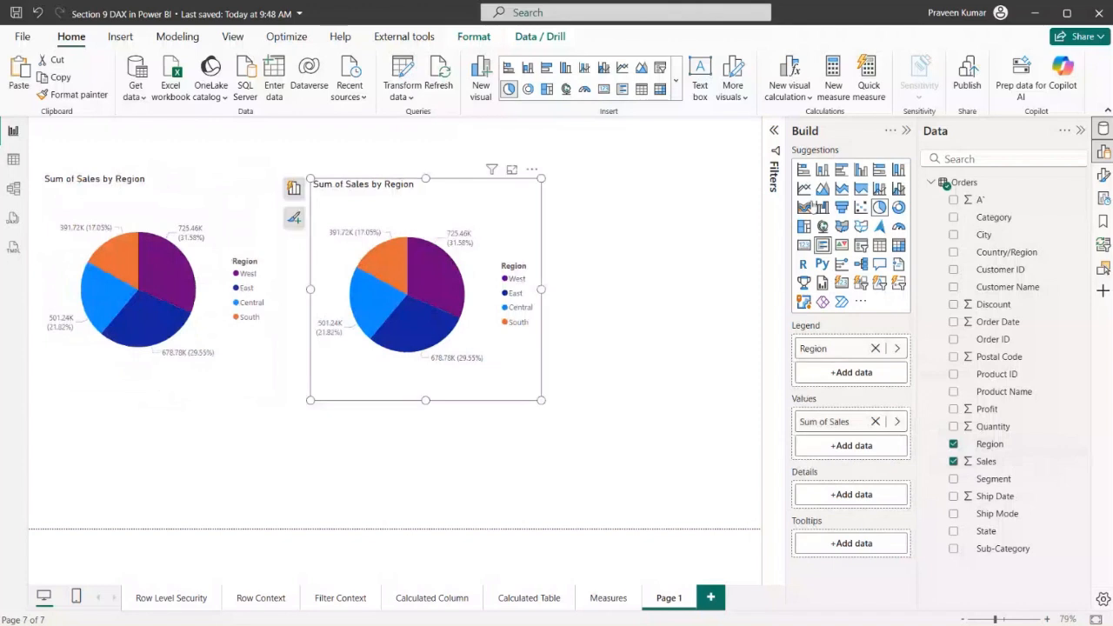
left_click(826, 170)
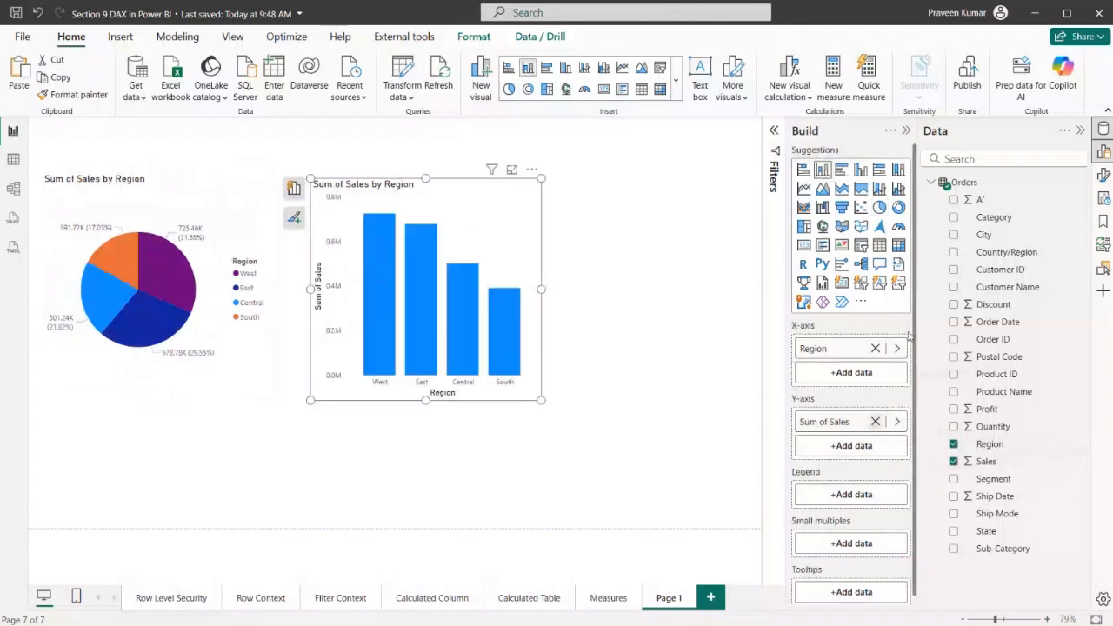
Set the column chart to City on the X-axis and Sales on the Y-axis, and make it wider and shorter
left_click(875, 422)
left_click_drag(959, 237, 842, 425)
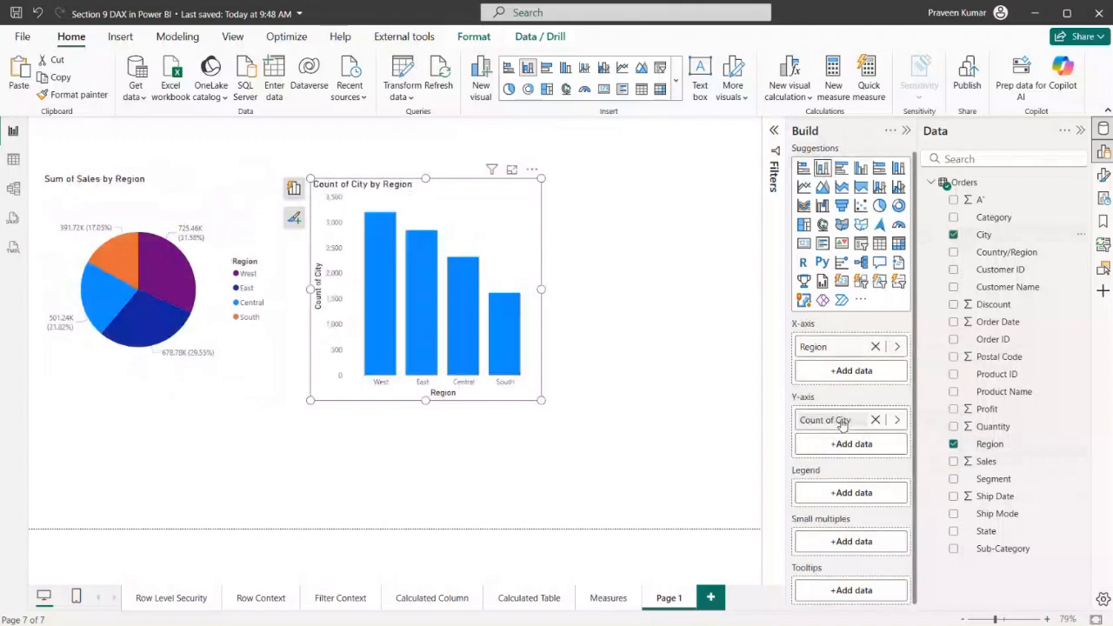
left_click_drag(541, 286, 748, 287)
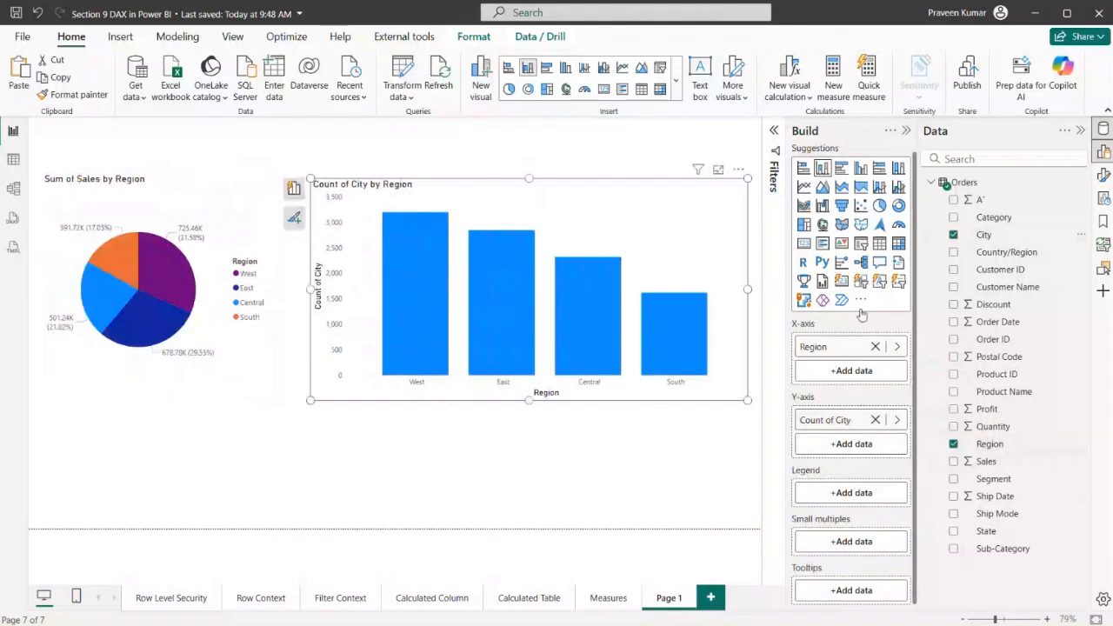
left_click(876, 346)
left_click_drag(848, 403, 842, 348)
left_click_drag(972, 461, 851, 421)
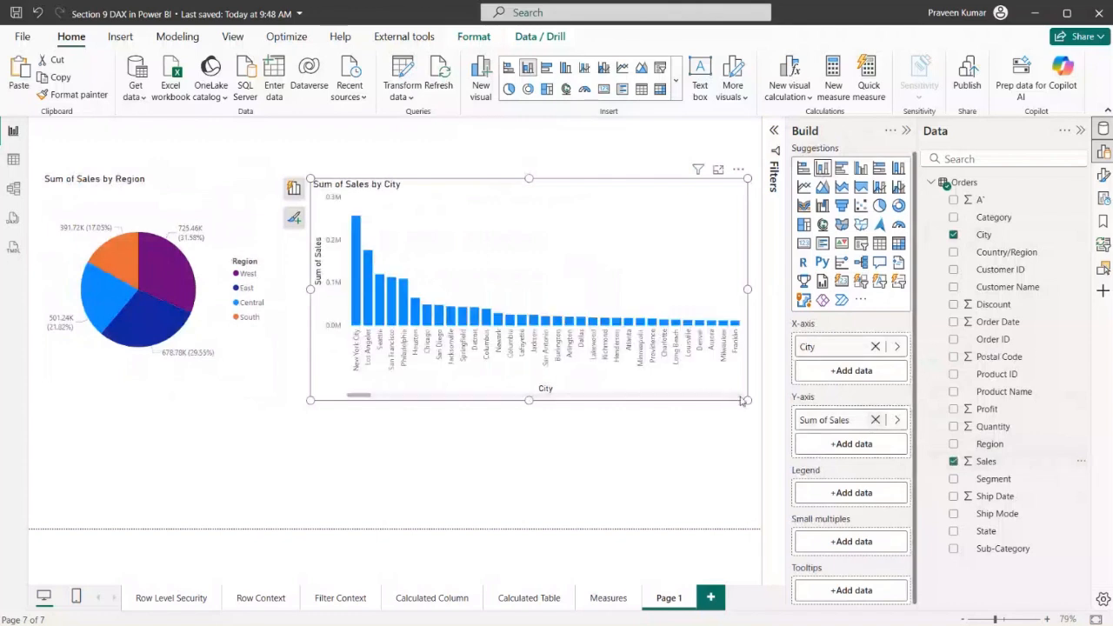
left_click_drag(747, 400, 734, 343)
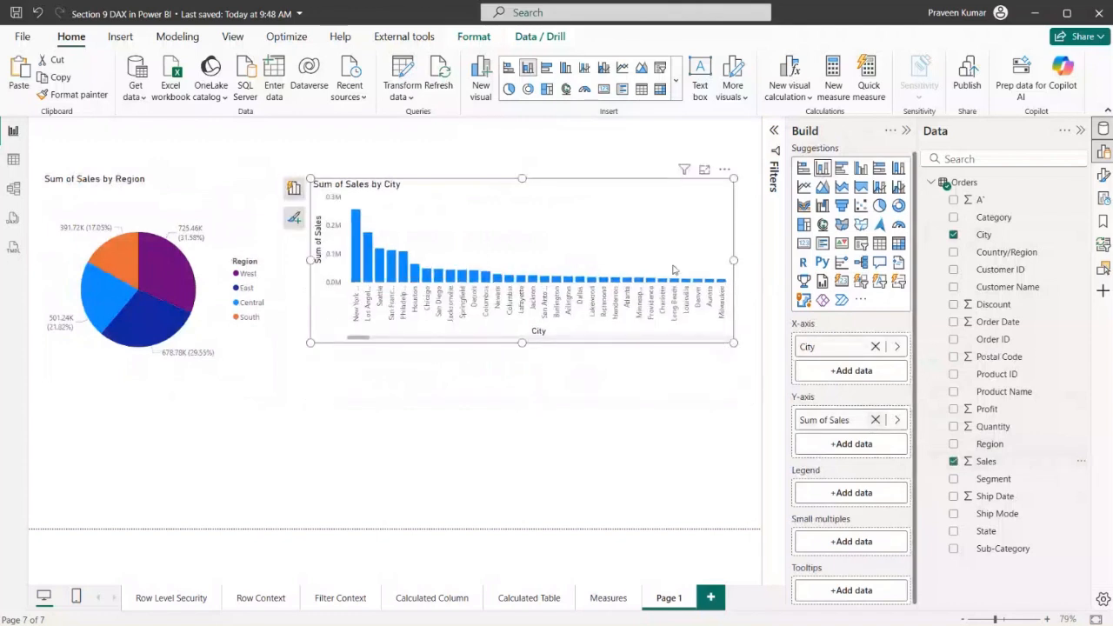
Place a copy of a chart below the existing charts and convert it to a slicer containing only City
key("ctrl+v")
left_click_drag(731, 186, 496, 410)
left_click(859, 246)
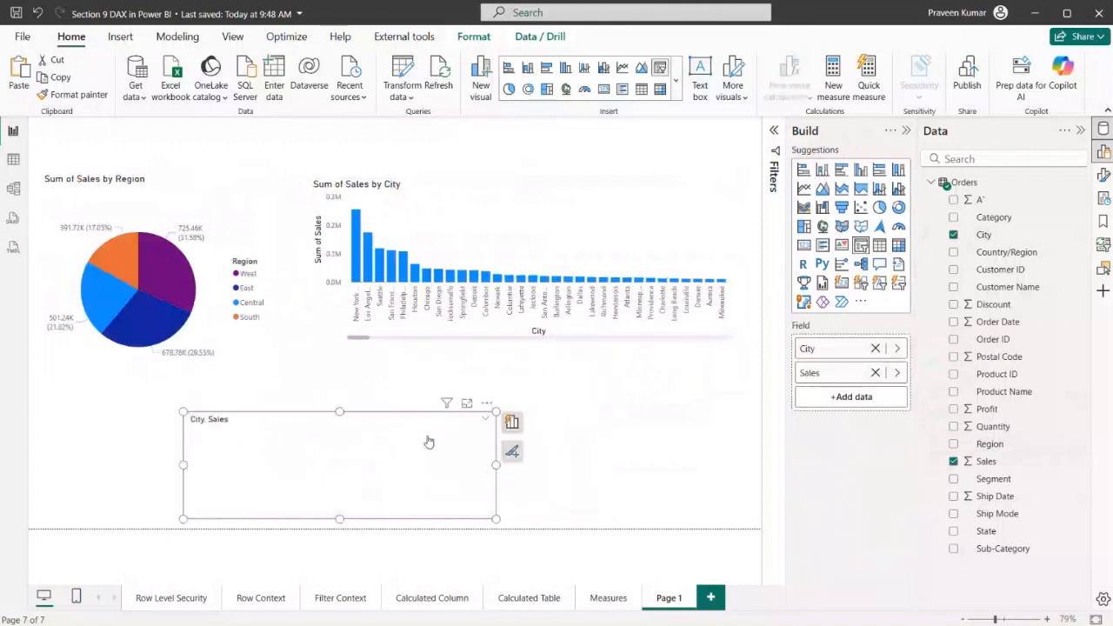
left_click(876, 374)
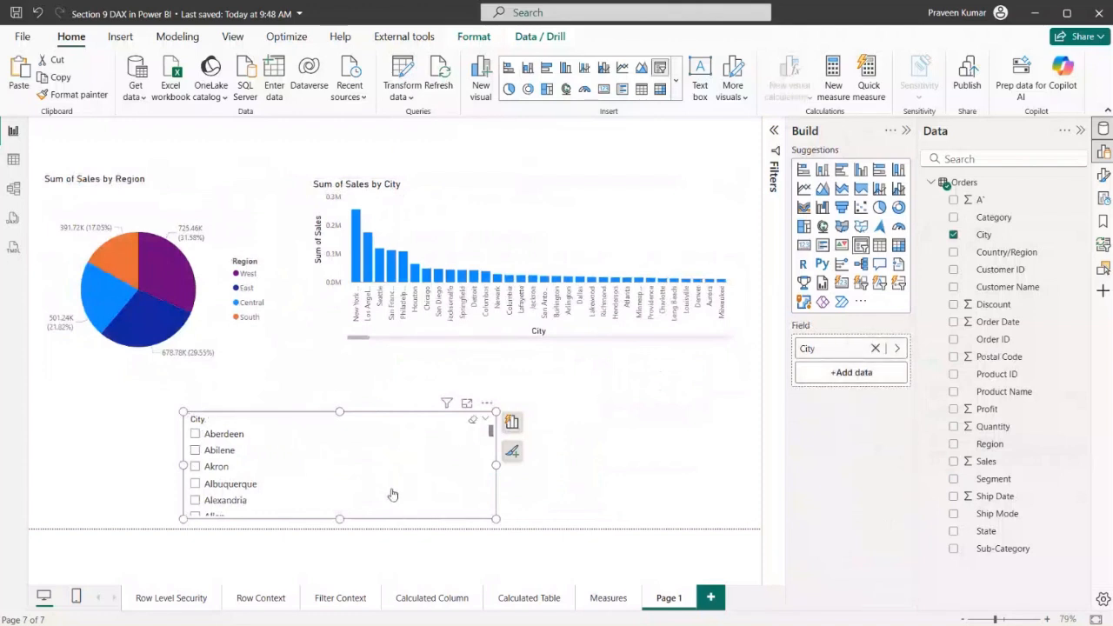
Duplicate the City slicer, place the two side by side, and replace the copy's field with Region
key("ctrl+c")
key("ctrl+v")
left_click_drag(352, 477, 252, 467)
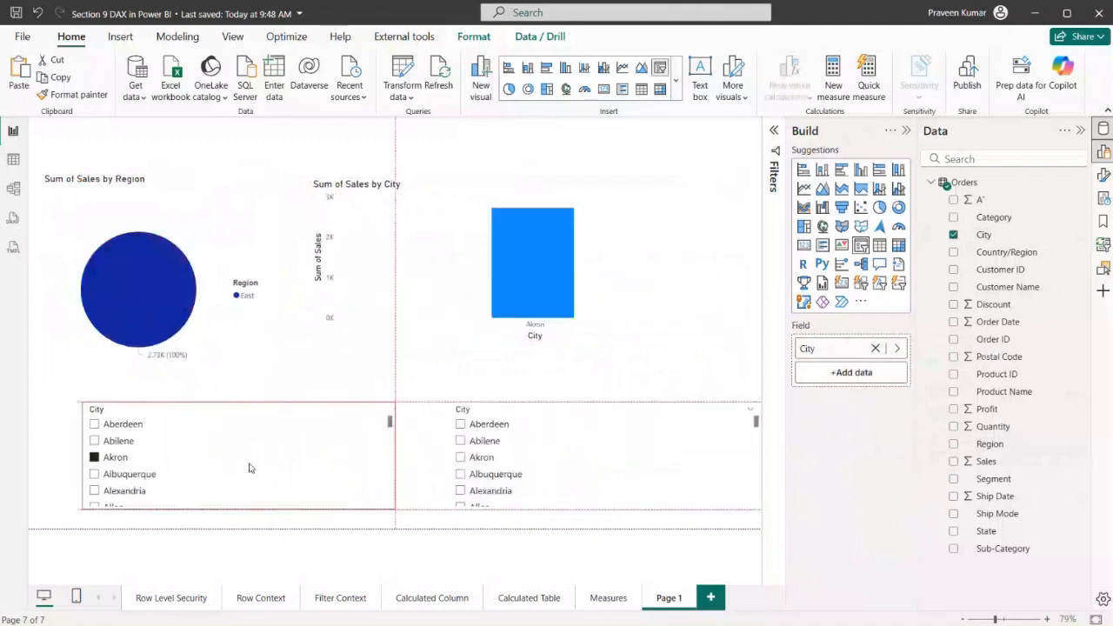
left_click(631, 470)
left_click(875, 347)
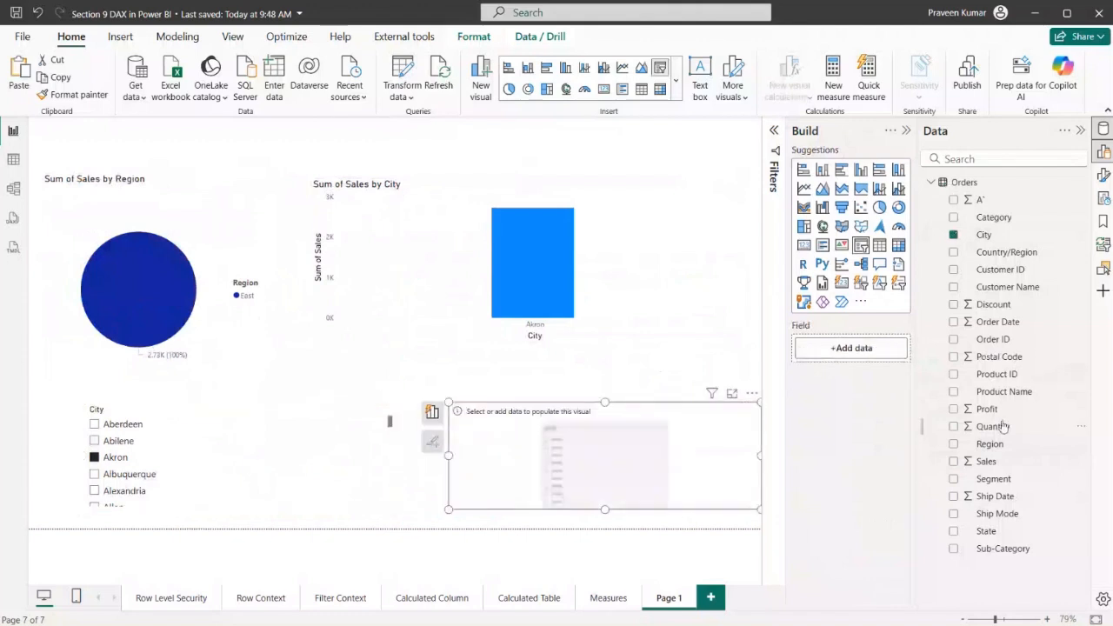
left_click_drag(984, 445, 852, 357)
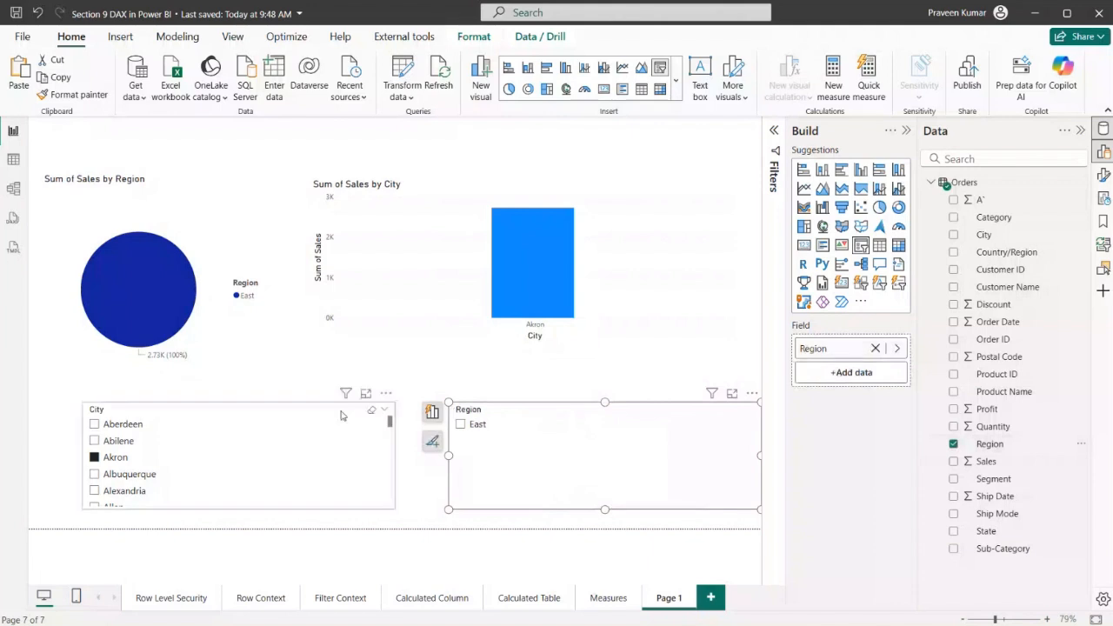
Clear the City slicer's selection and select South in the Region slicer, shifting both slicers toward the page's left edge
left_click(370, 416)
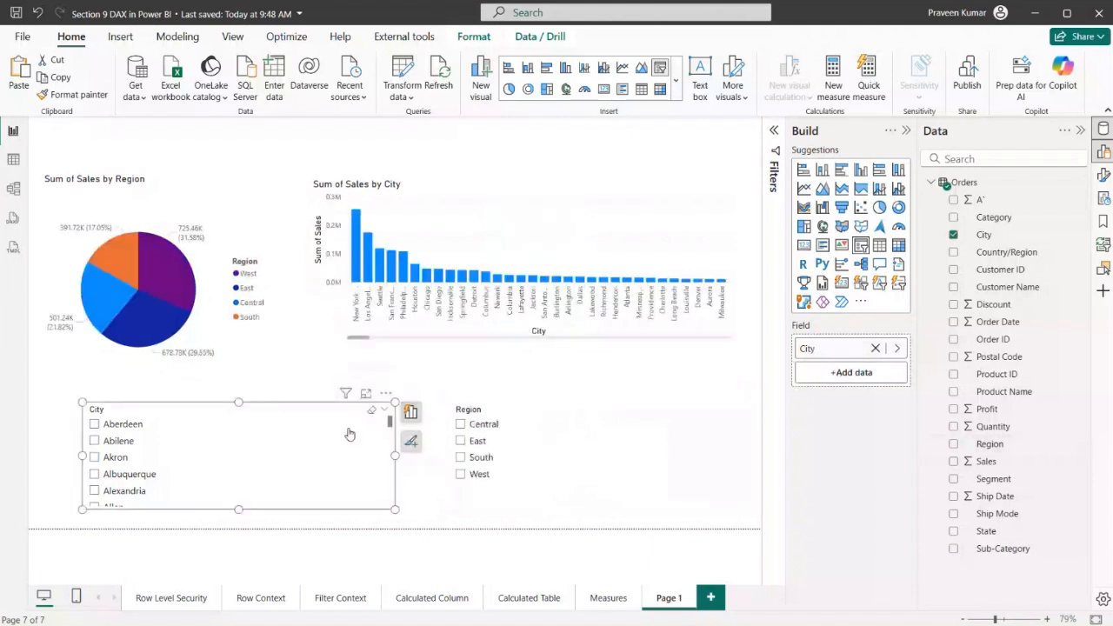
left_click_drag(348, 435, 301, 429)
left_click(460, 457)
left_click_drag(628, 453, 558, 453)
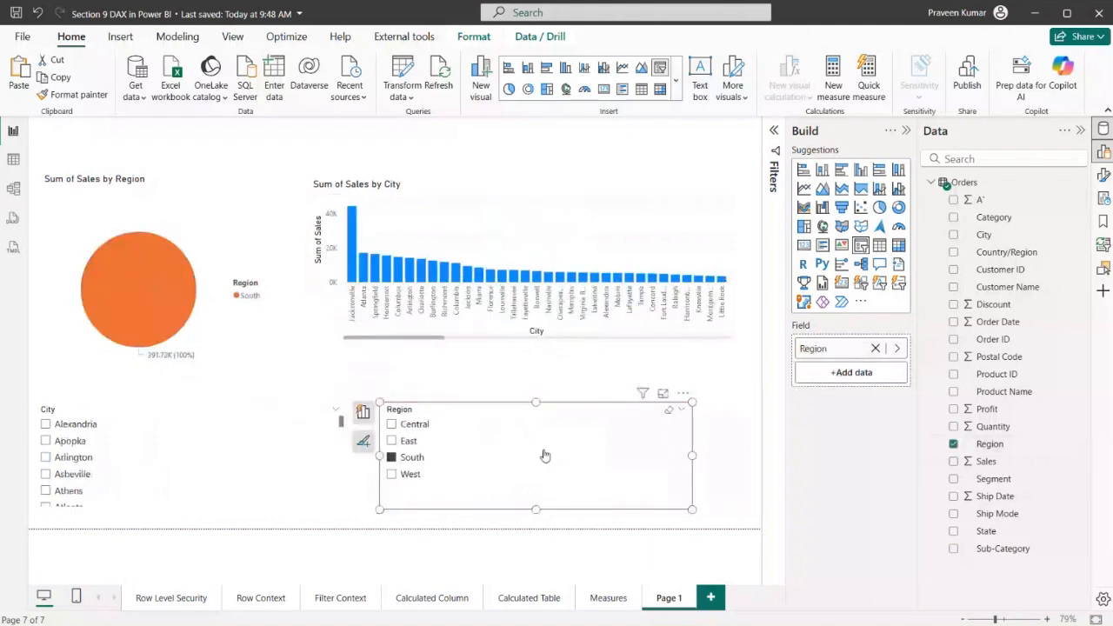
Insert an empty card visual, shrink it, and place it above the pie chart
left_click(438, 168)
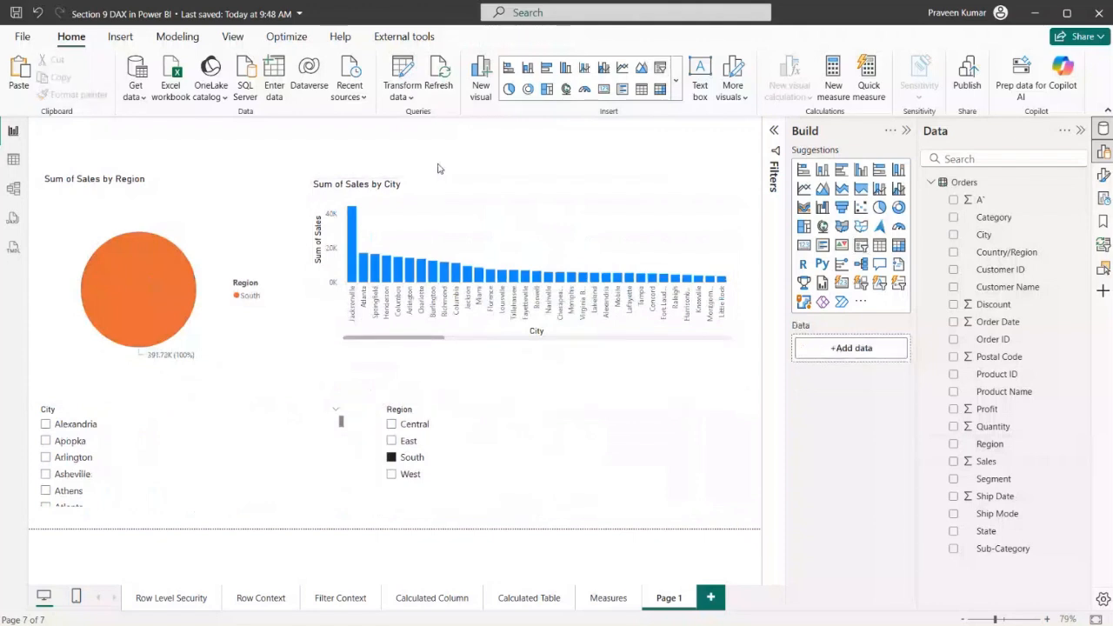
left_click(803, 245)
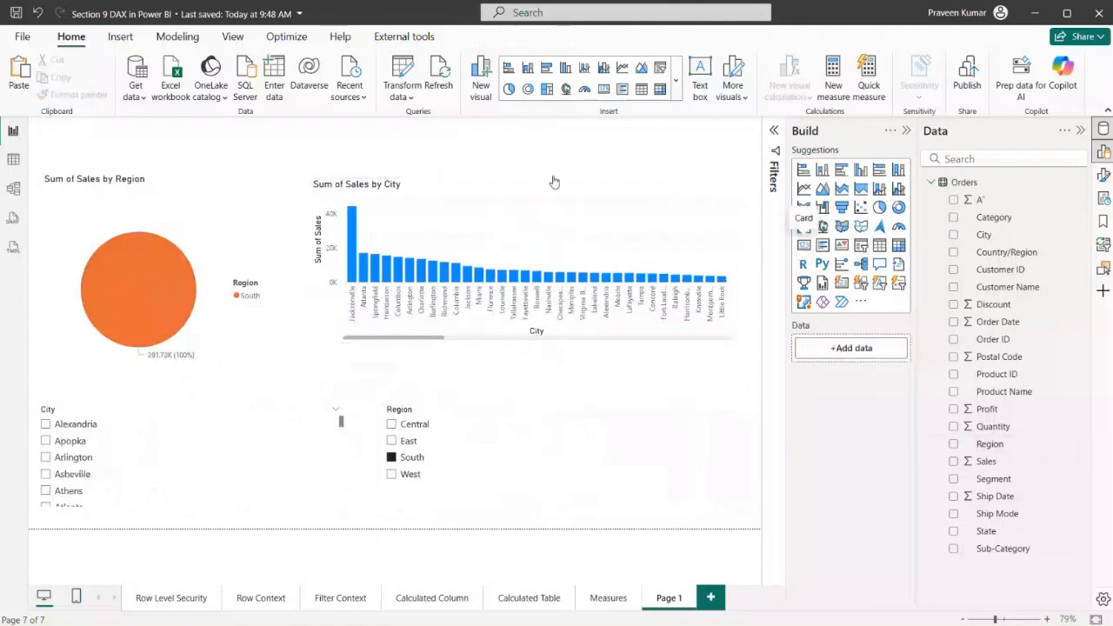
left_click_drag(261, 179, 413, 121)
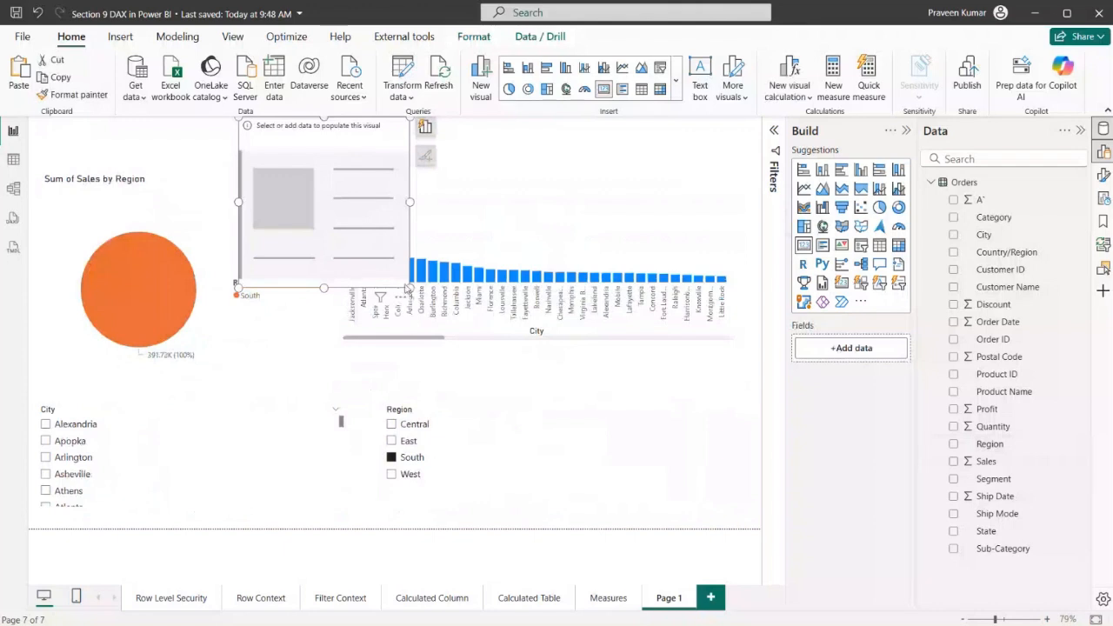
left_click_drag(411, 288, 371, 157)
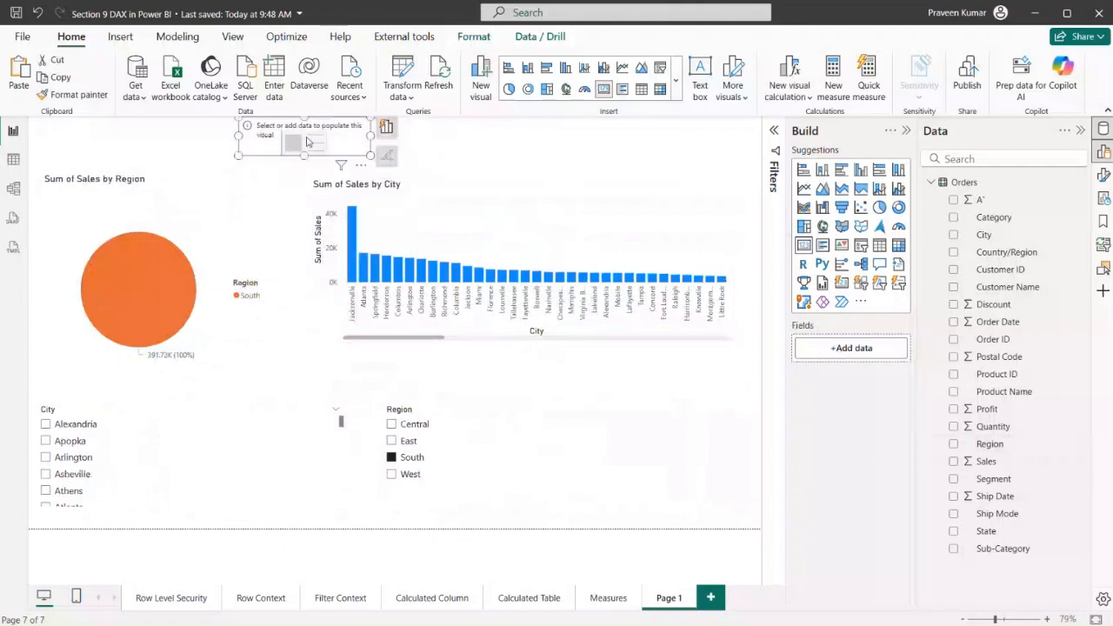
left_click_drag(308, 142, 216, 151)
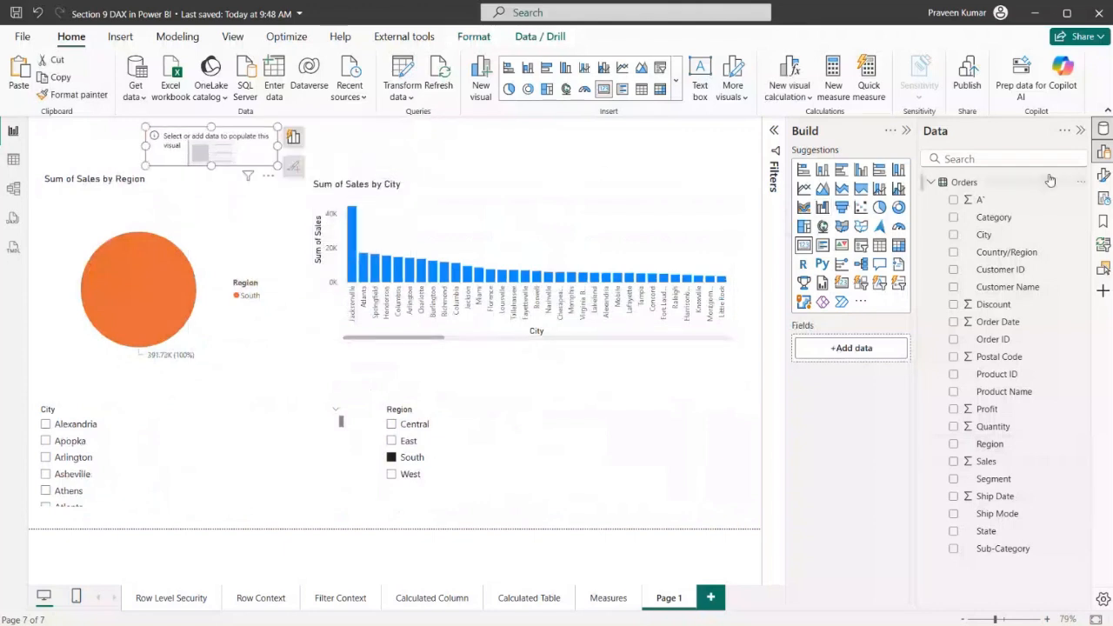
Start a new measure in the Orders table and name it UserNameMeasure, with the formula editor expanded and enlarged
left_click(1083, 183)
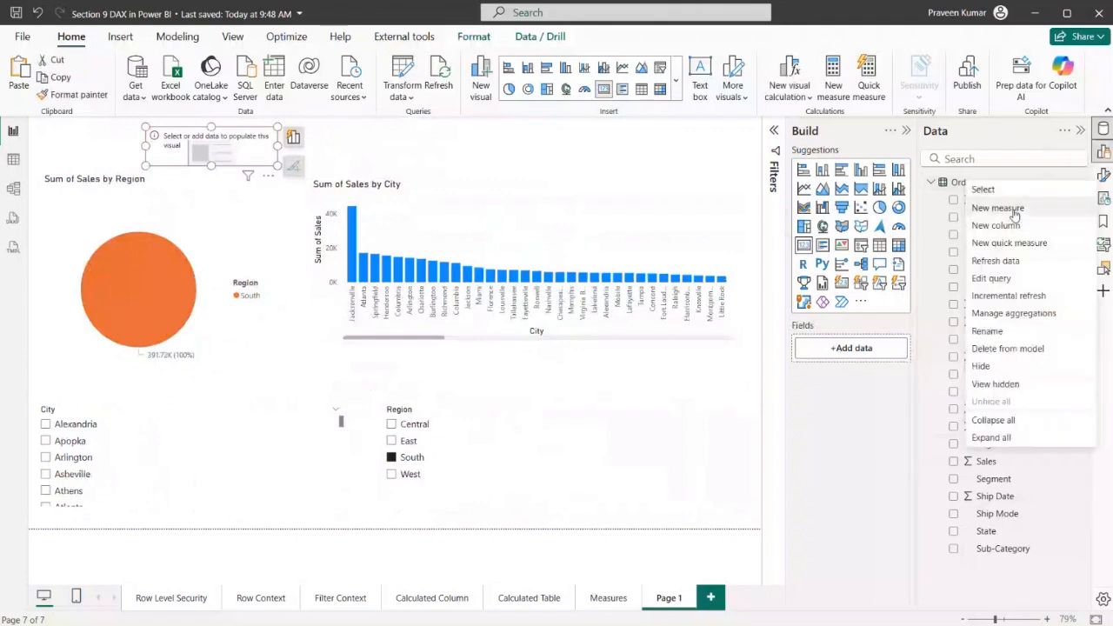
key("Escape")
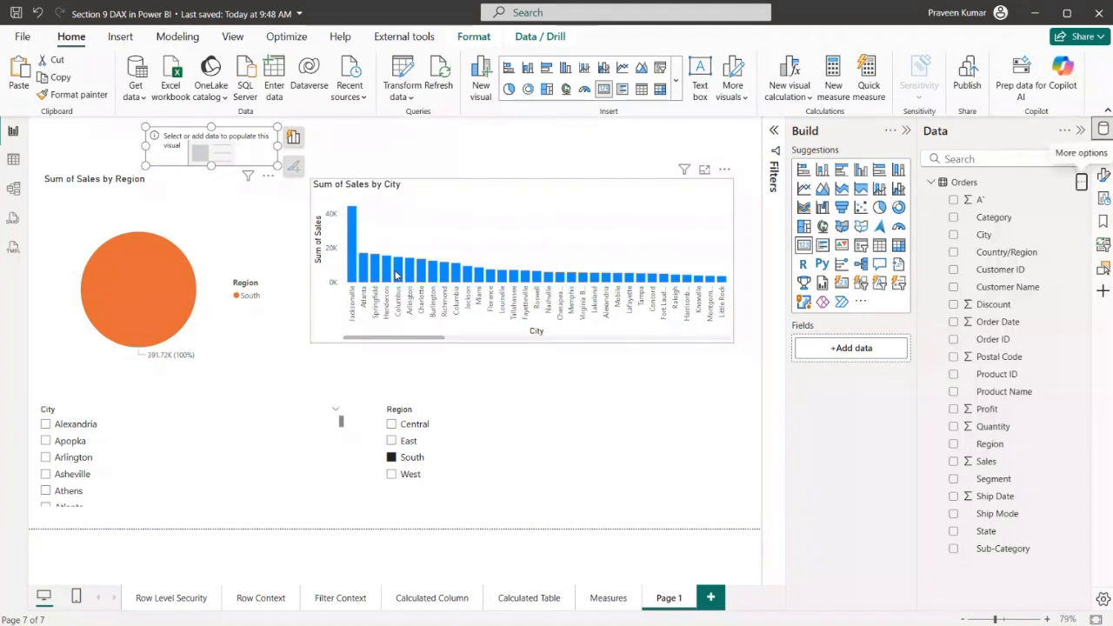
mouse_move(395, 275)
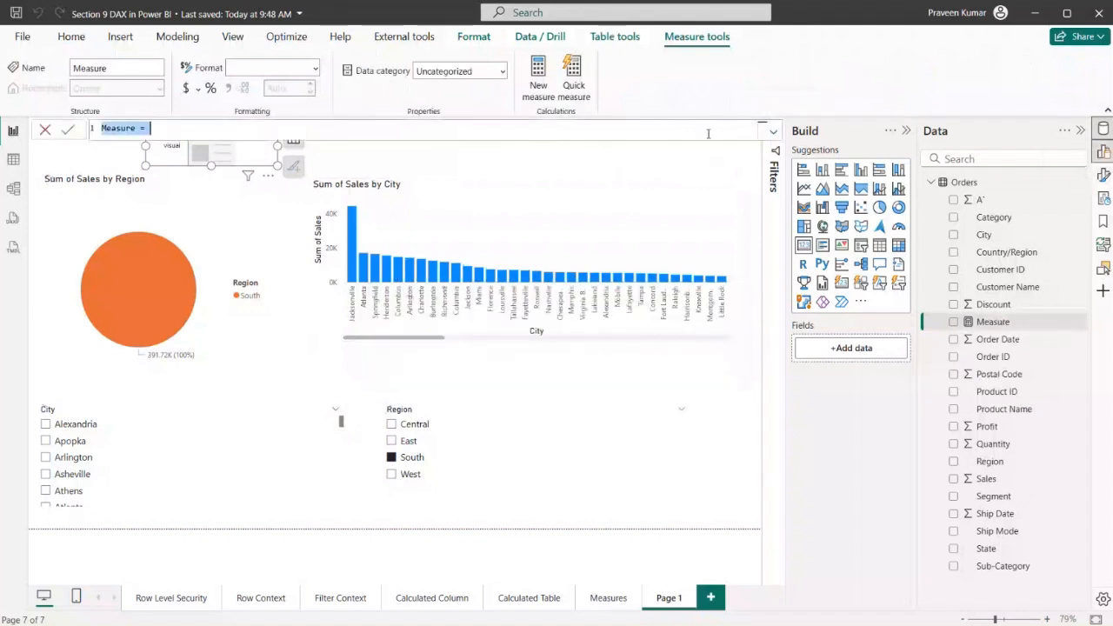
left_click(773, 132)
scroll(366, 210, "up", 3, "ctrl")
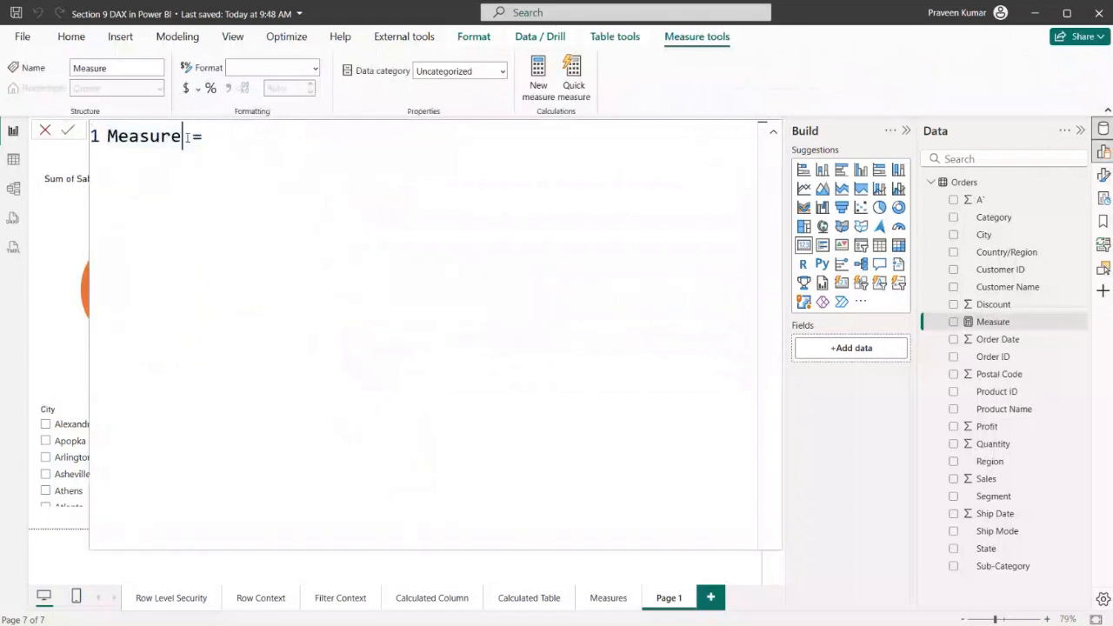
left_click_drag(181, 137, 96, 141)
type("User")
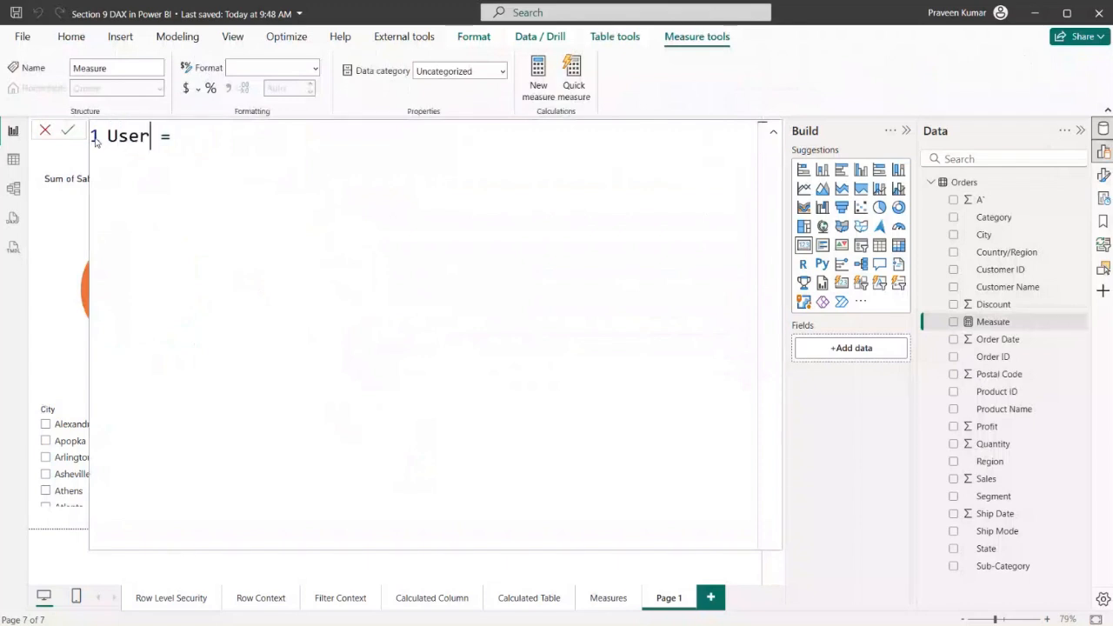
type("NameMeas")
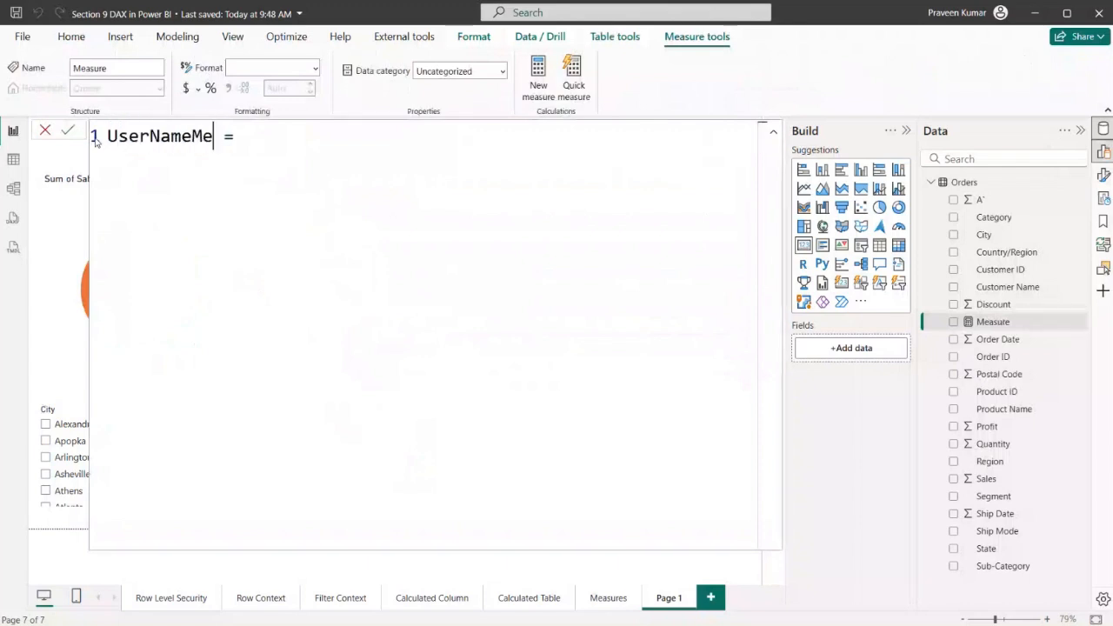
type("ure")
Define UserNameMeasure as USERPRINCIPALNAME() and commit the formula
key("Right")
key("Right")
key("Right")
type("US")
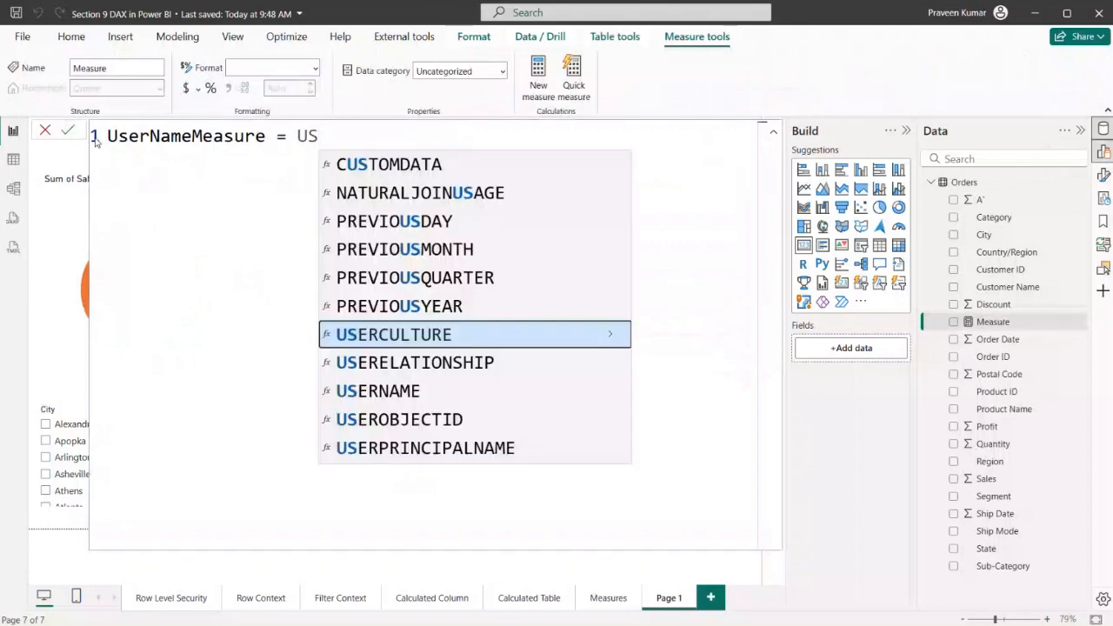
key("Down")
key("Down")
key("Down")
key("Down")
key("Tab")
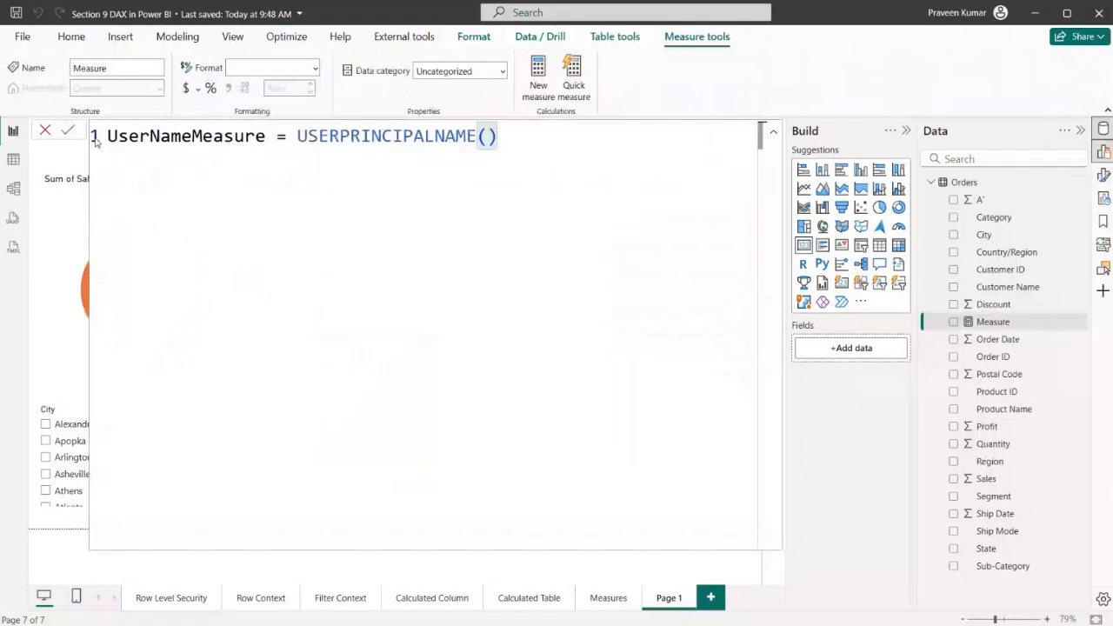
left_click_drag(296, 136, 498, 136)
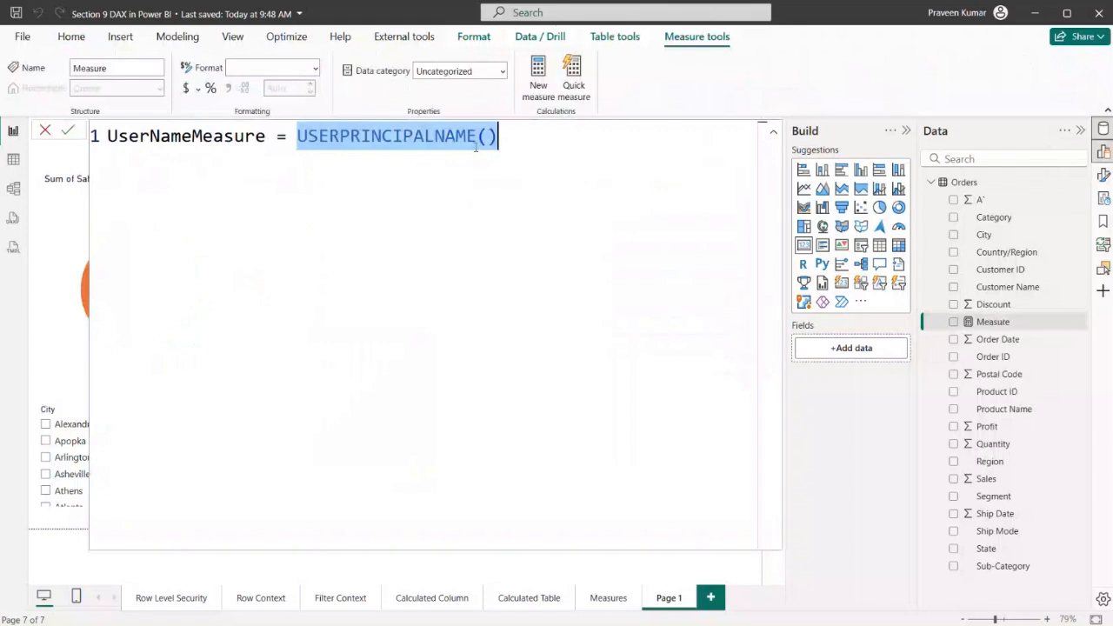
key("Return")
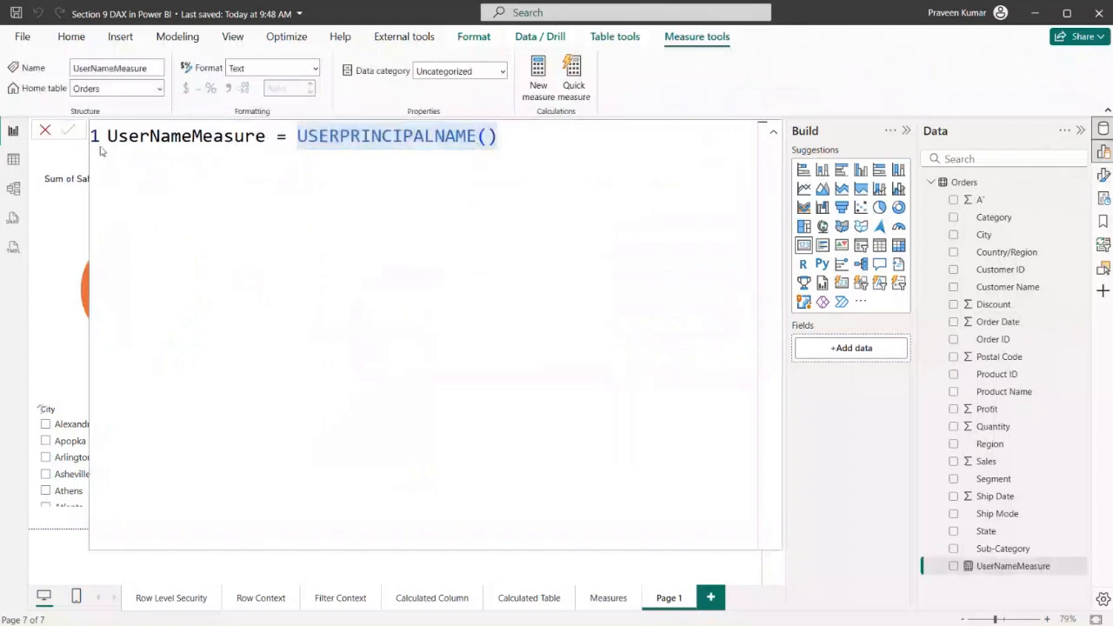
Close the formula editor and show UserNameMeasure in the card above the pie chart, widened and moved to the page's left edge
left_click(46, 131)
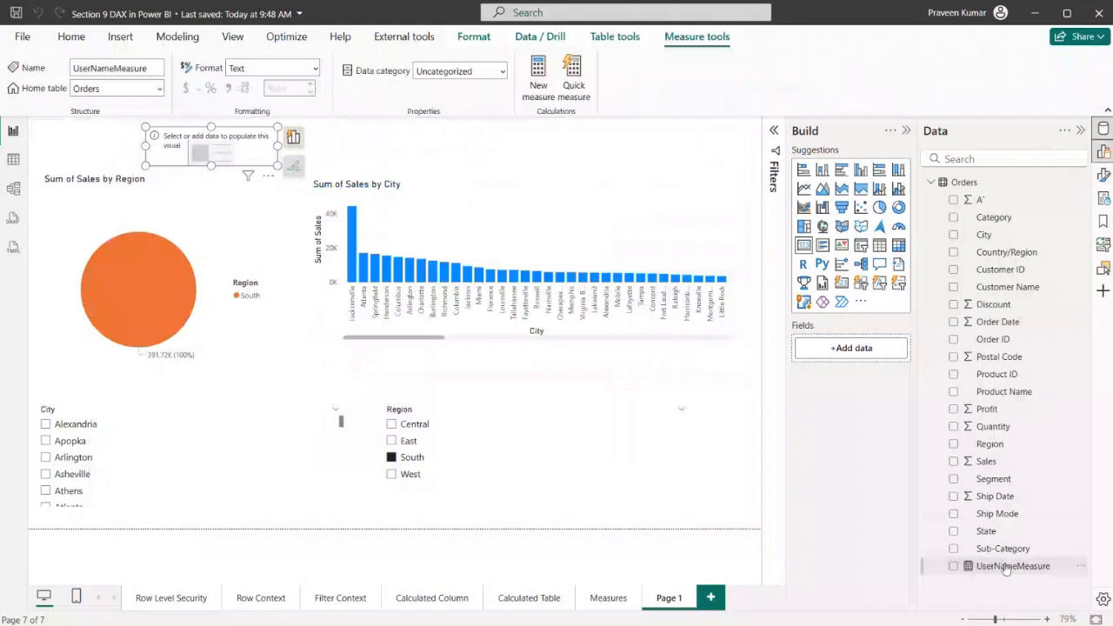
left_click_drag(1009, 566, 857, 347)
left_click_drag(279, 146, 599, 151)
left_click_drag(422, 149, 268, 151)
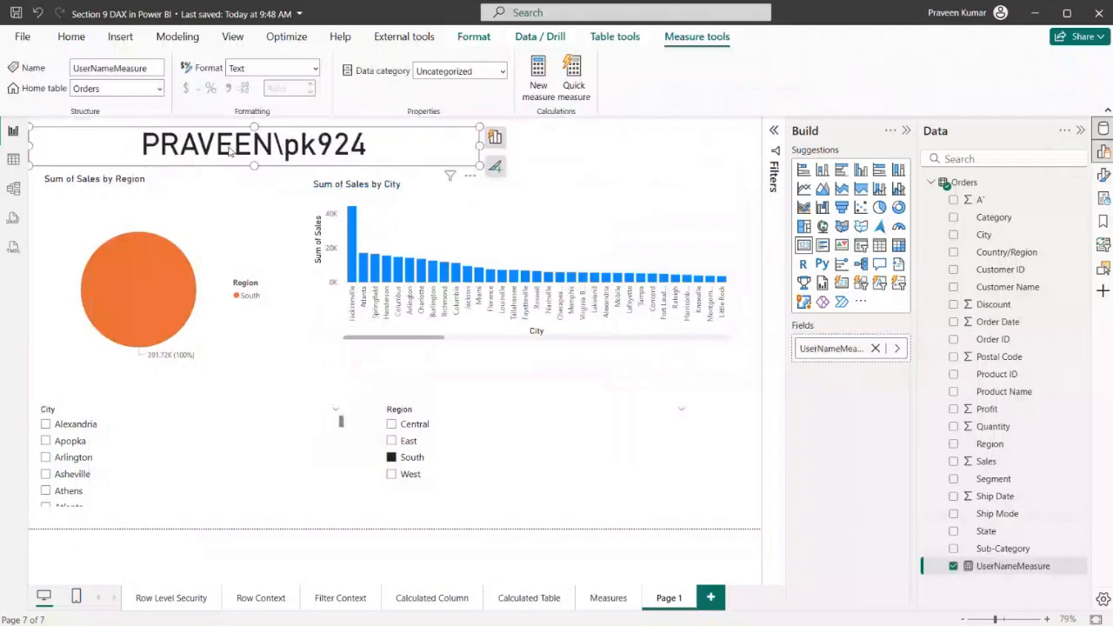
left_click(609, 148)
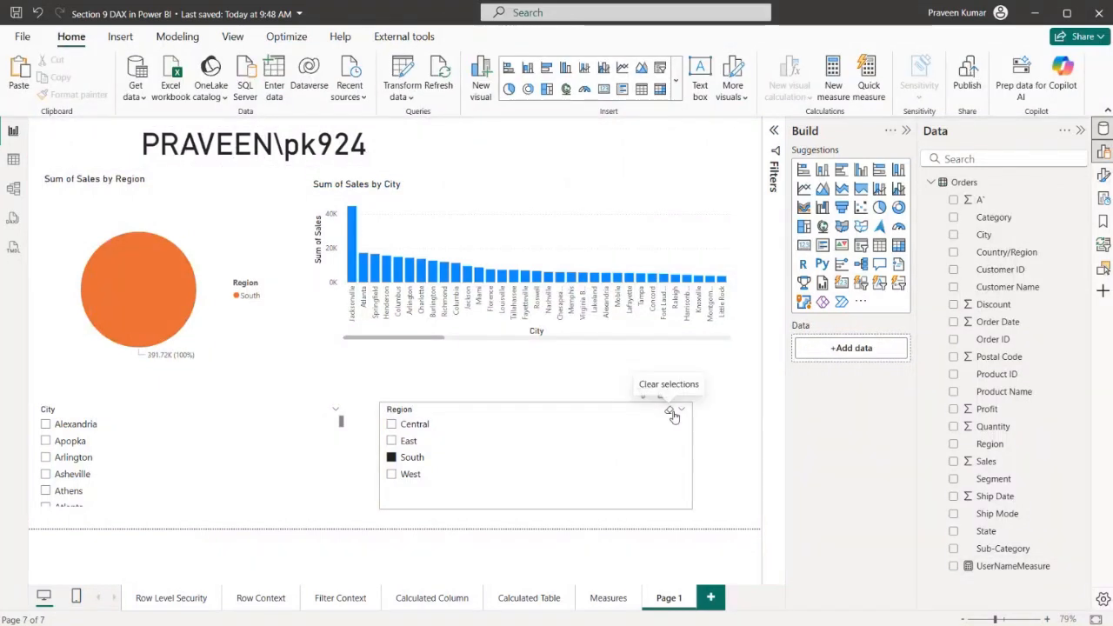
Clear the Region slicer's selection and save the report
left_click(670, 412)
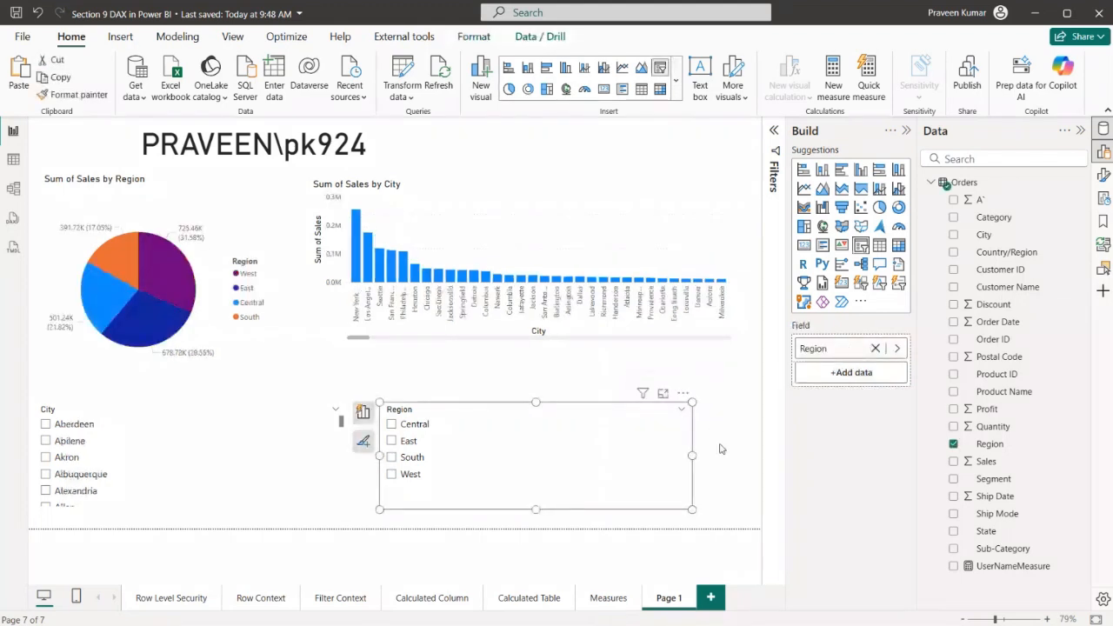
left_click(720, 448)
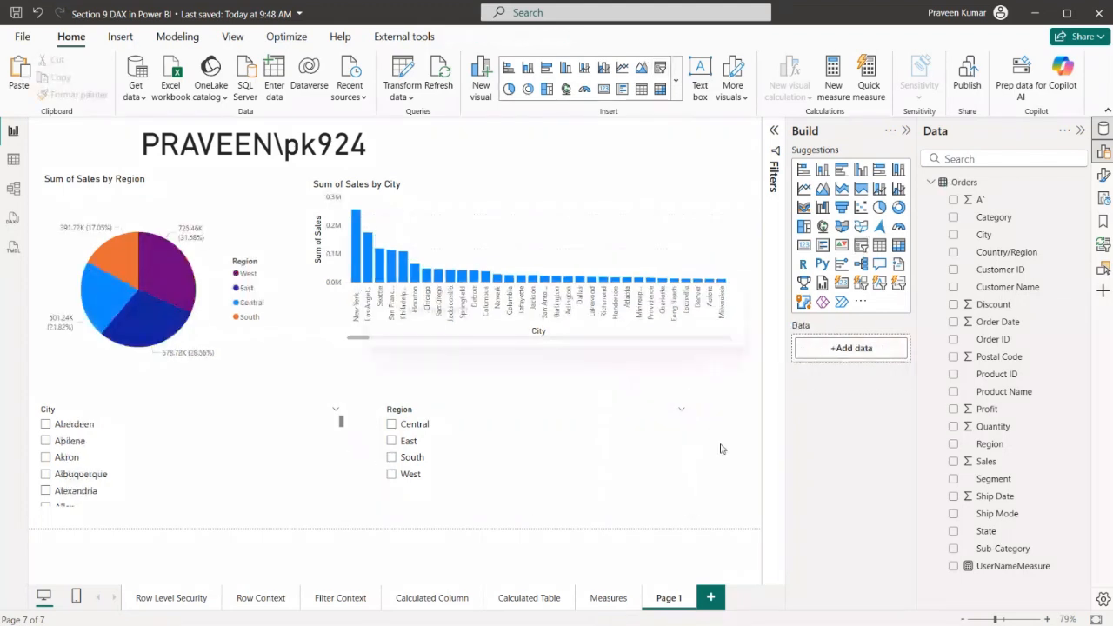
key("ctrl+s")
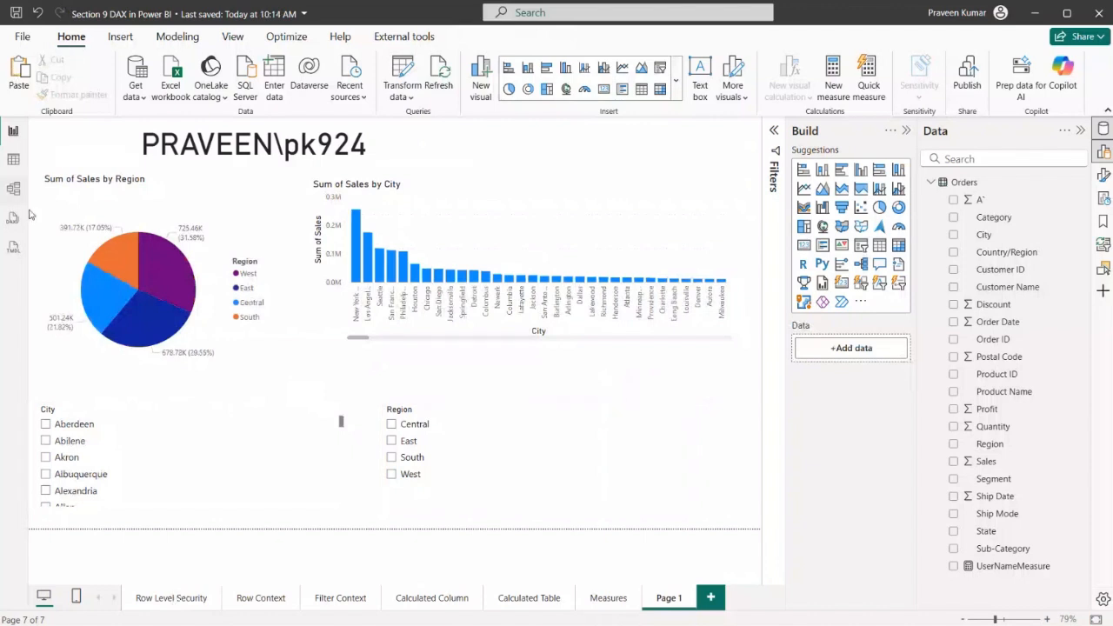
Open the security roles manager from the model view and create a role named CityRole
left_click(13, 188)
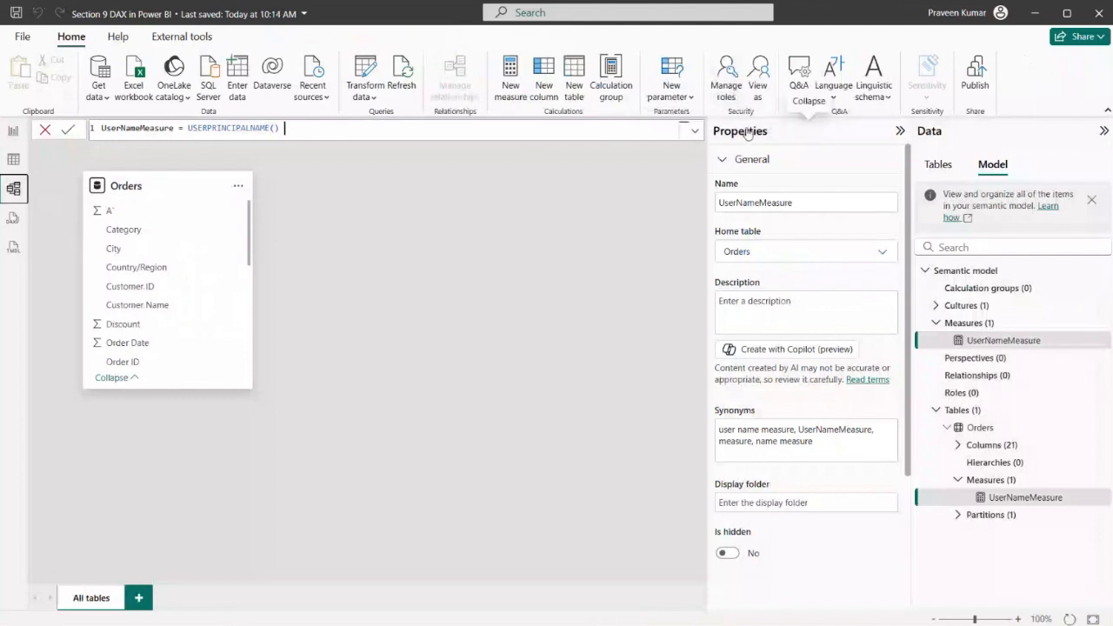
left_click(727, 76)
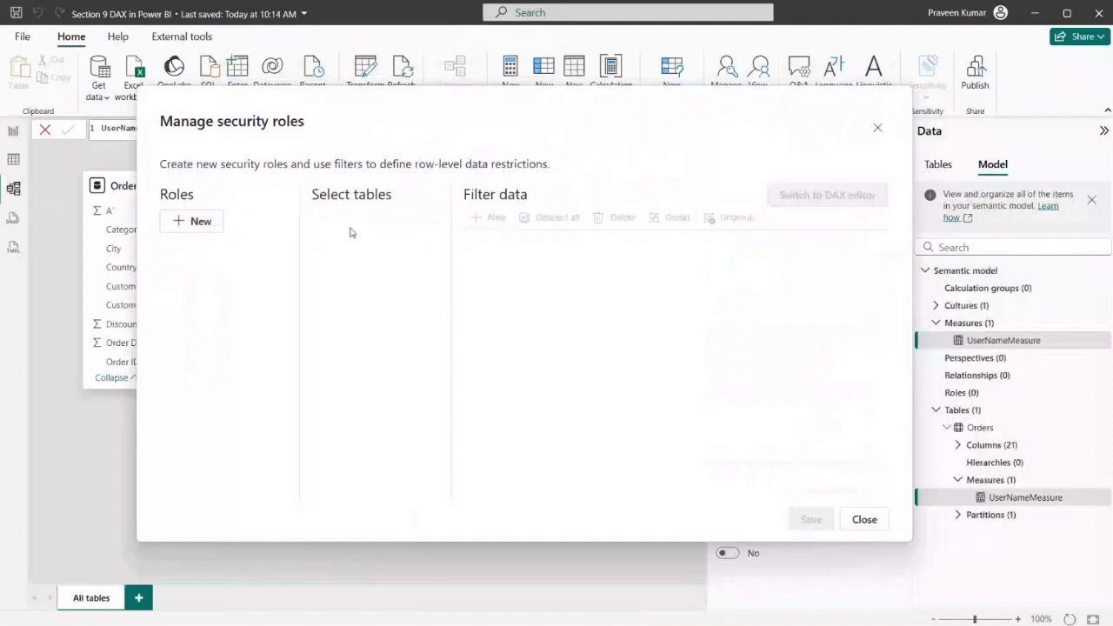
left_click(194, 224)
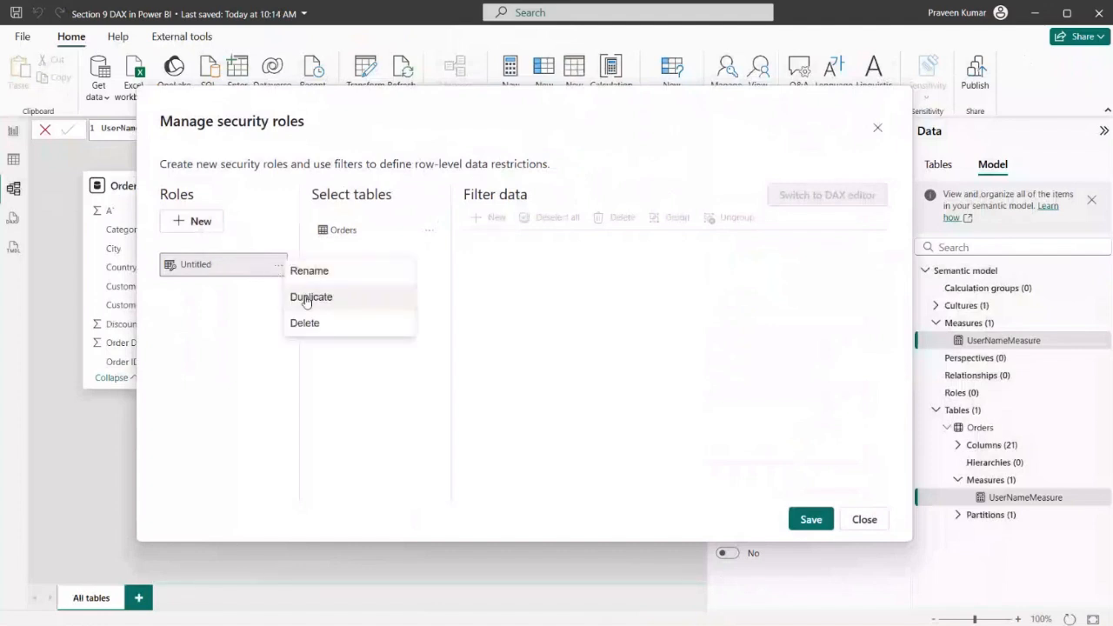
left_click(304, 272)
double_click(194, 269)
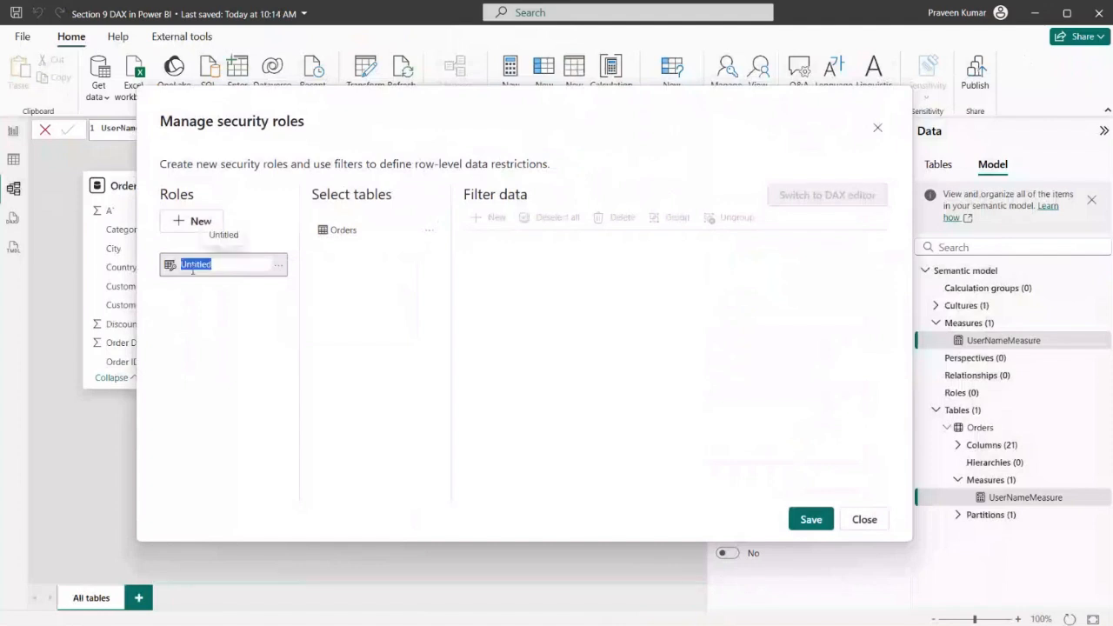
type("CityRole")
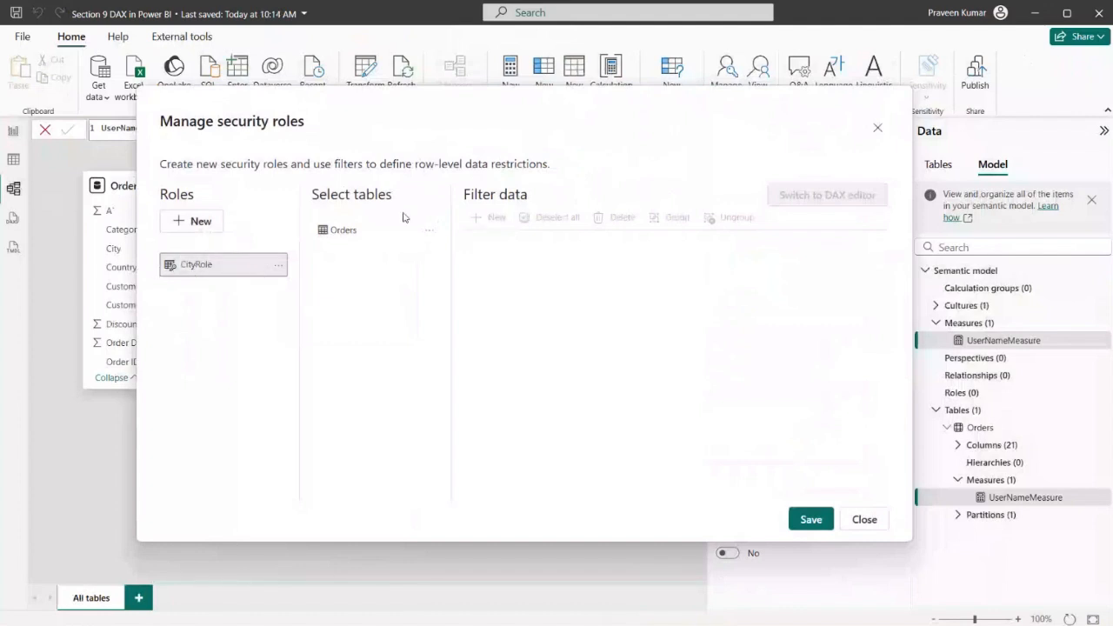
Add a filter rule on the Orders table for CityRole, using the City column and the Equals condition
left_click(341, 233)
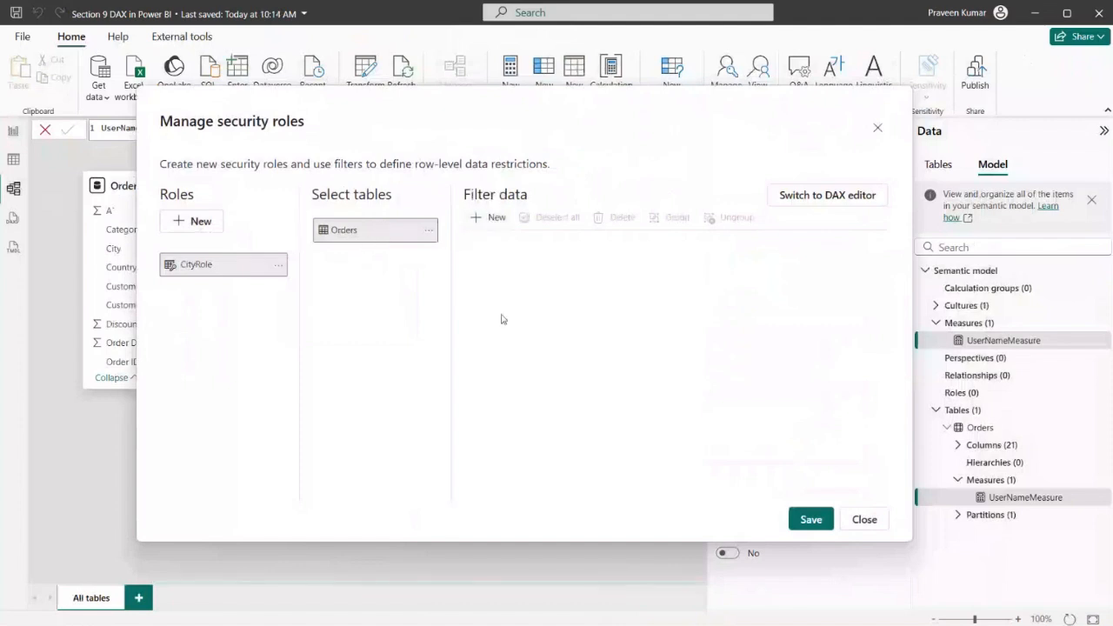
left_click(493, 219)
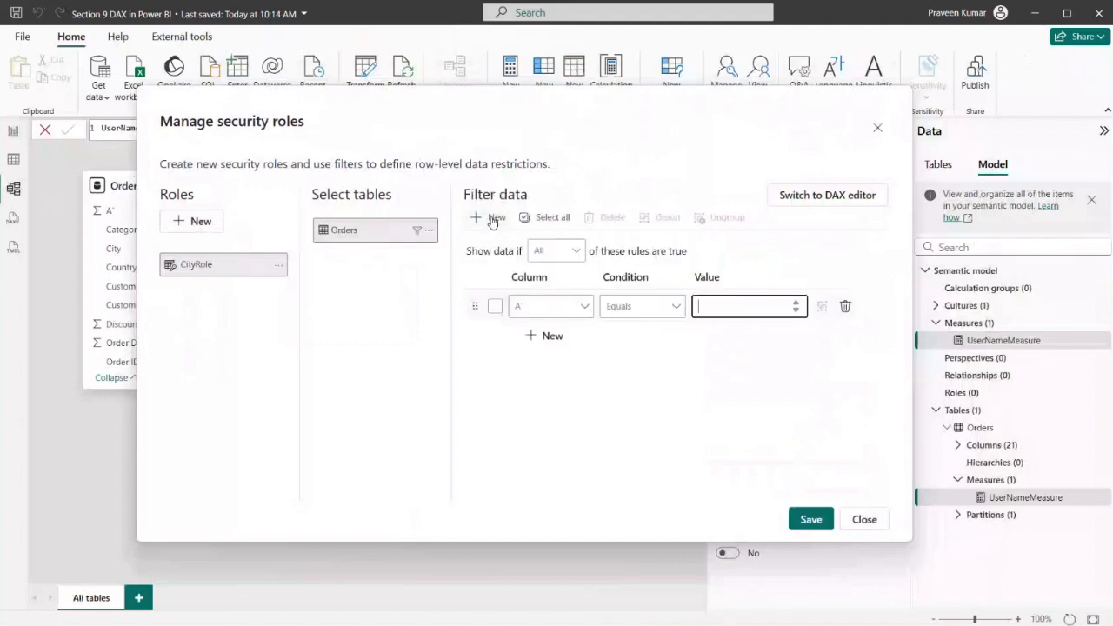
left_click(581, 306)
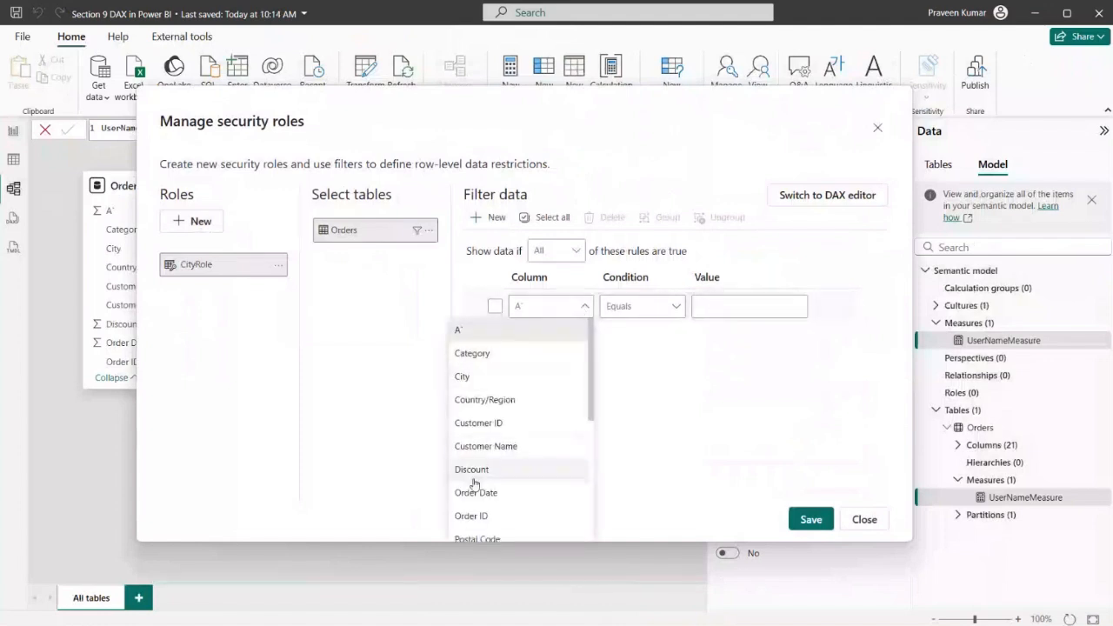
scroll(498, 446, "down", 3)
scroll(498, 445, "down", 2)
scroll(484, 449, "up", 4)
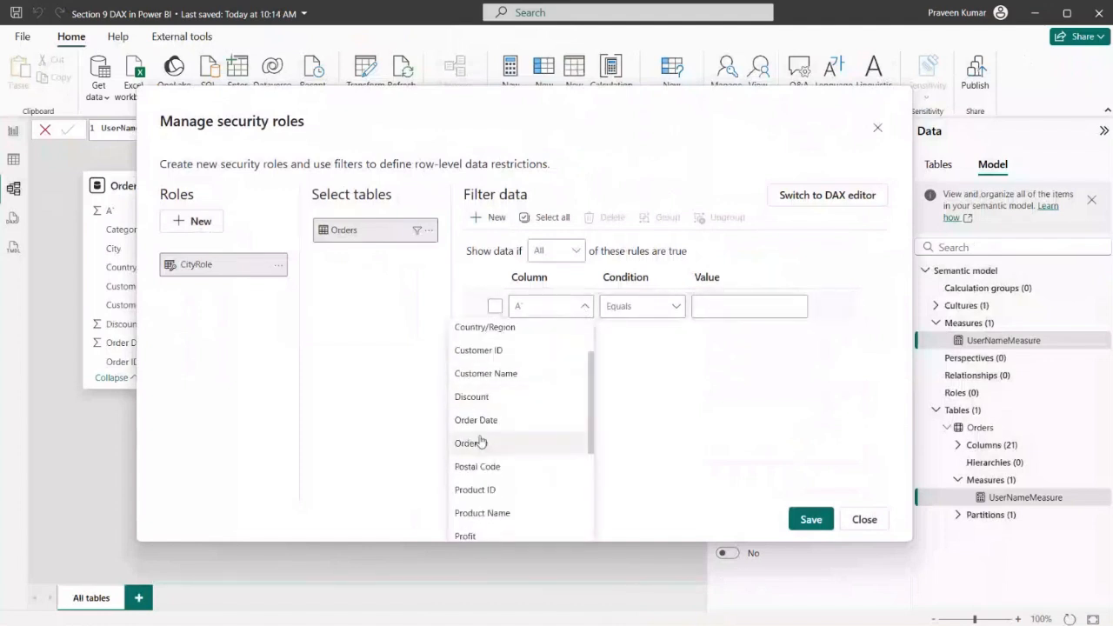
scroll(533, 411, "down", 2)
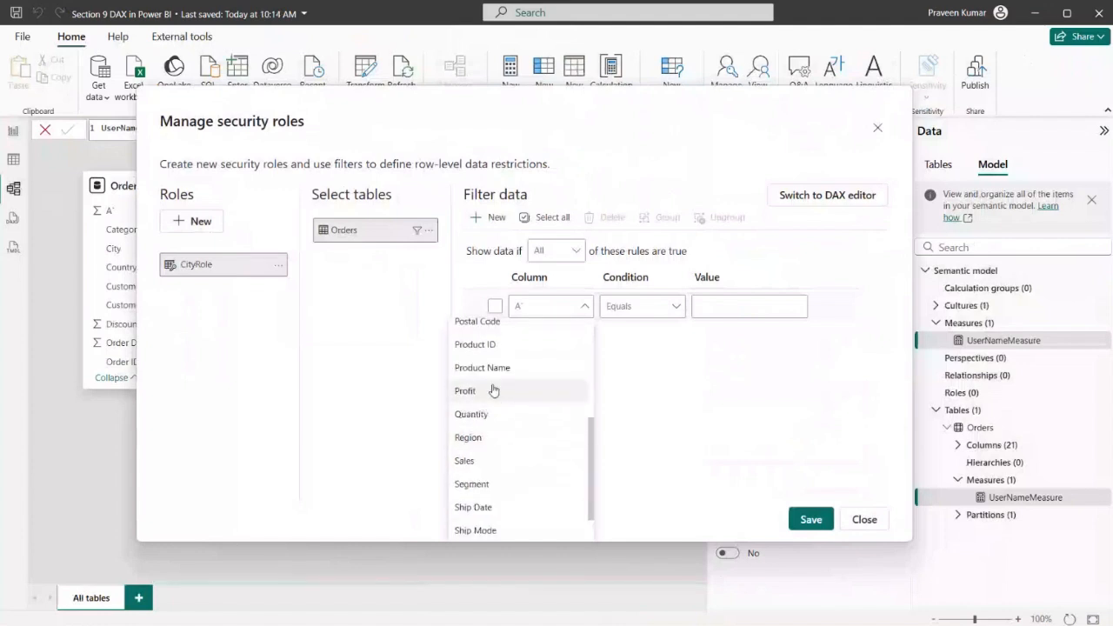
scroll(494, 396, "up", 2)
scroll(484, 435, "up", 3)
left_click(483, 376)
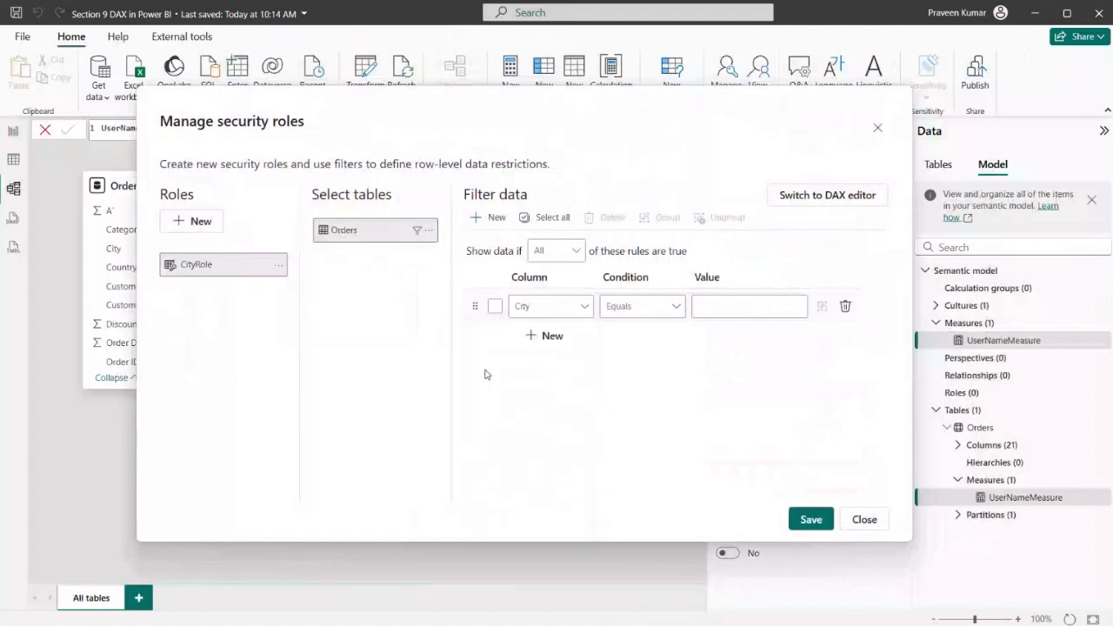
left_click(635, 306)
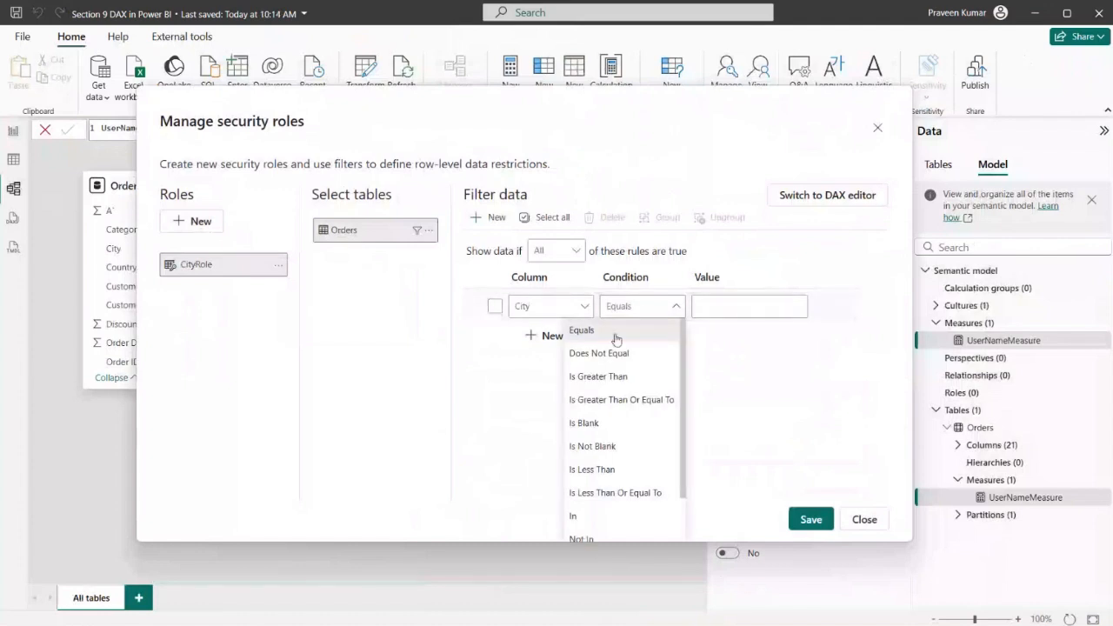
left_click(598, 335)
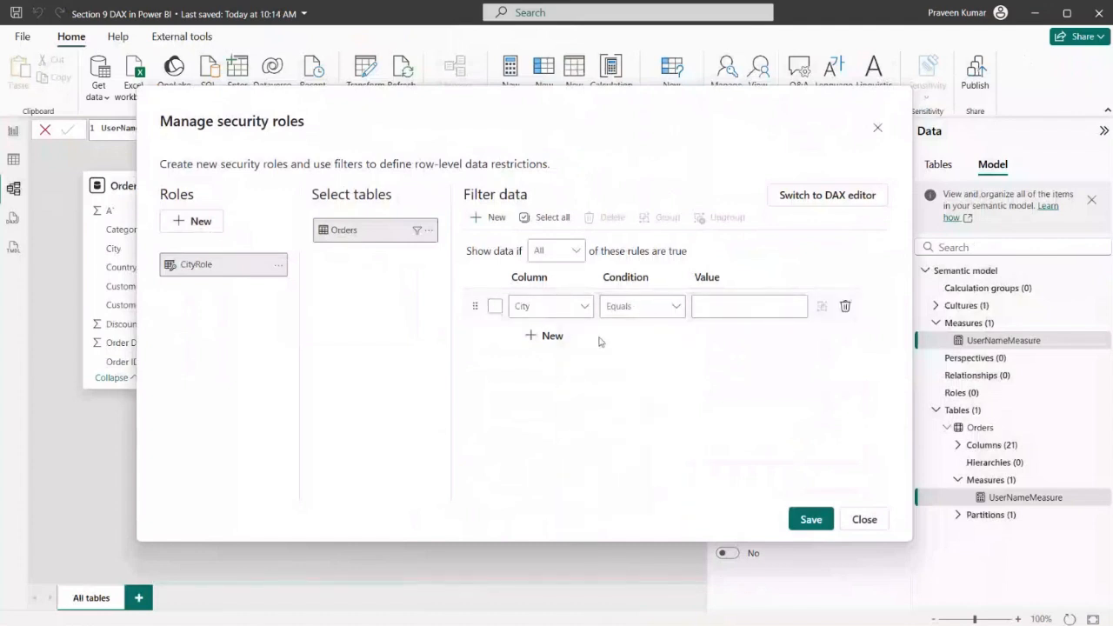
left_click(753, 305)
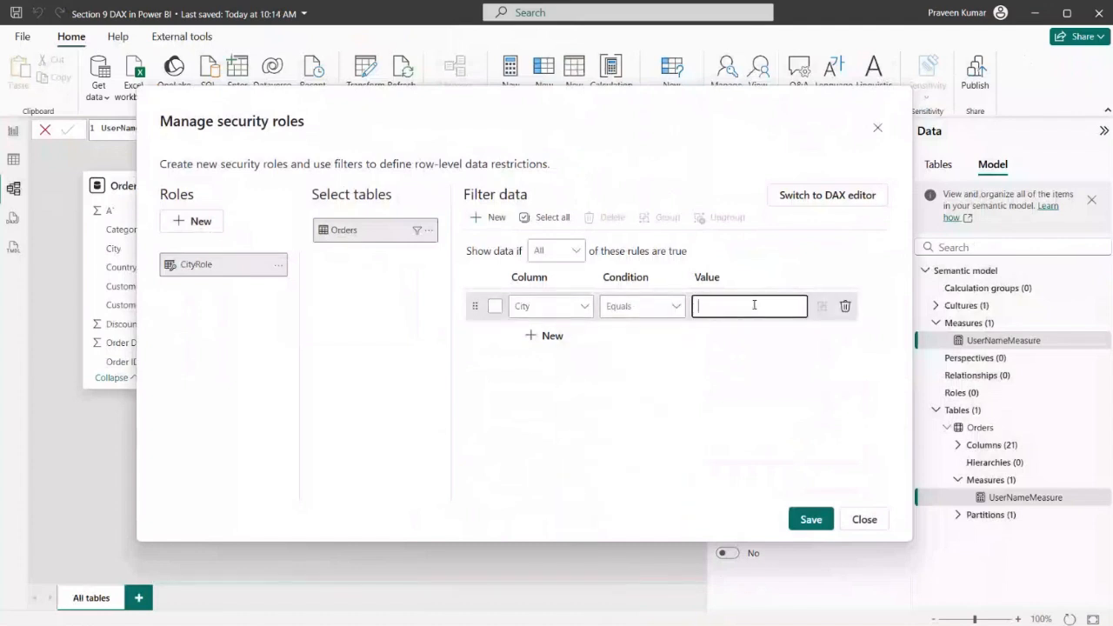
Close the security roles manager without saving the changes
left_click(880, 125)
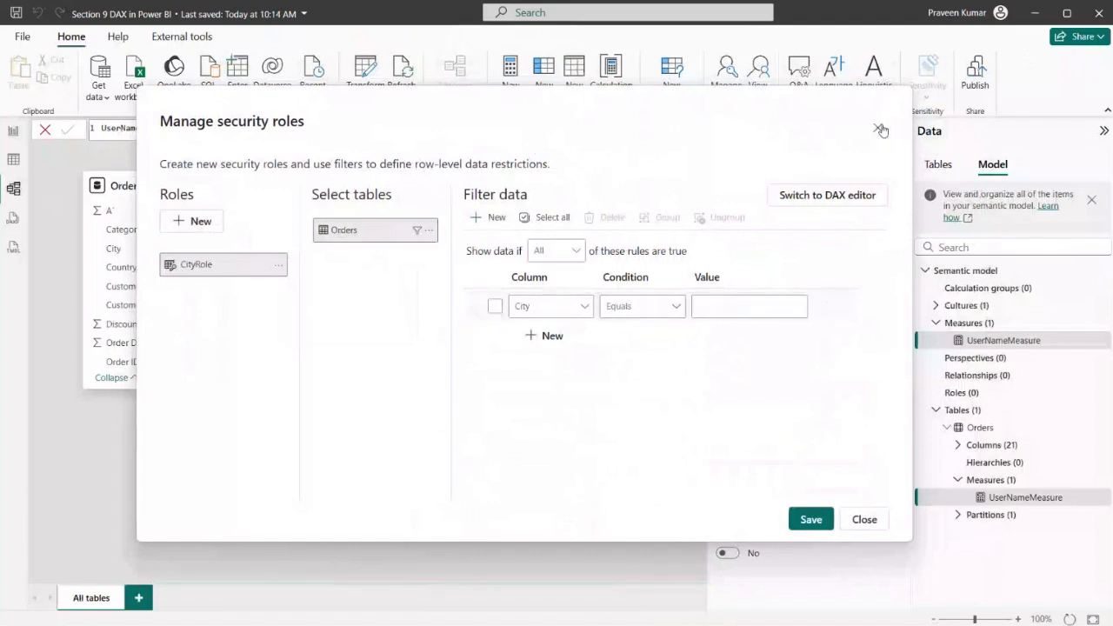
left_click(864, 519)
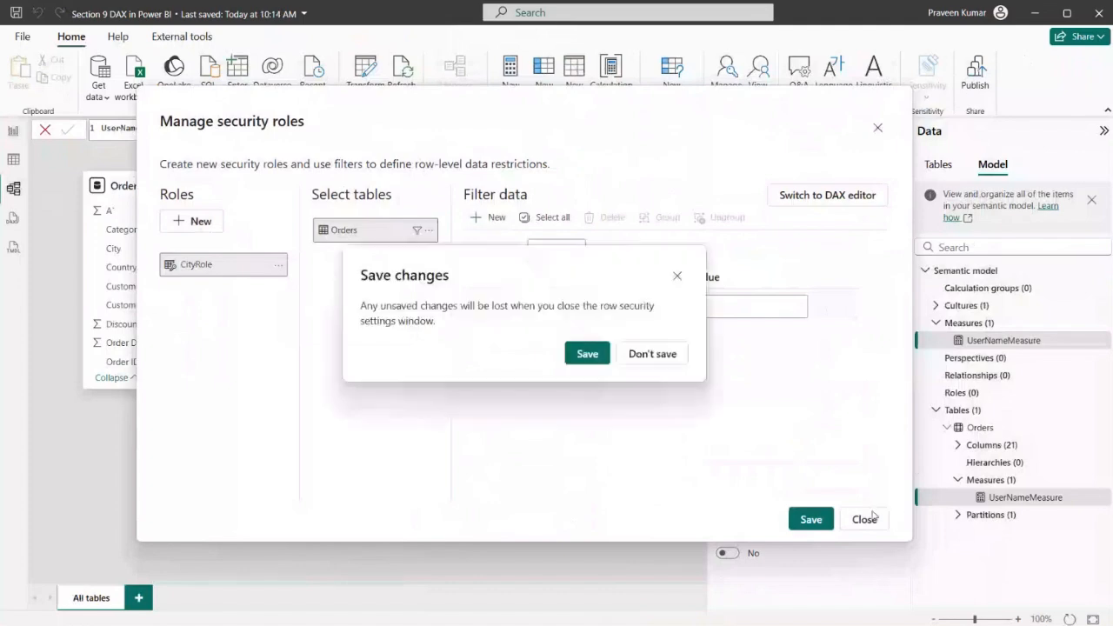
left_click(653, 353)
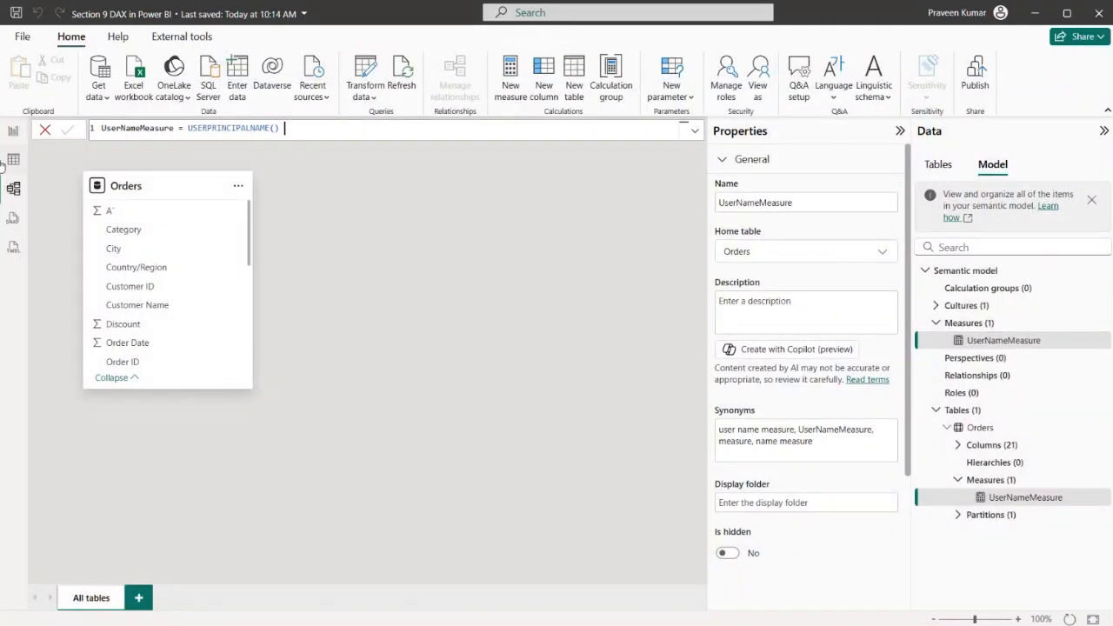
Locate the City column in the Orders table's data and copy from it
left_click(13, 130)
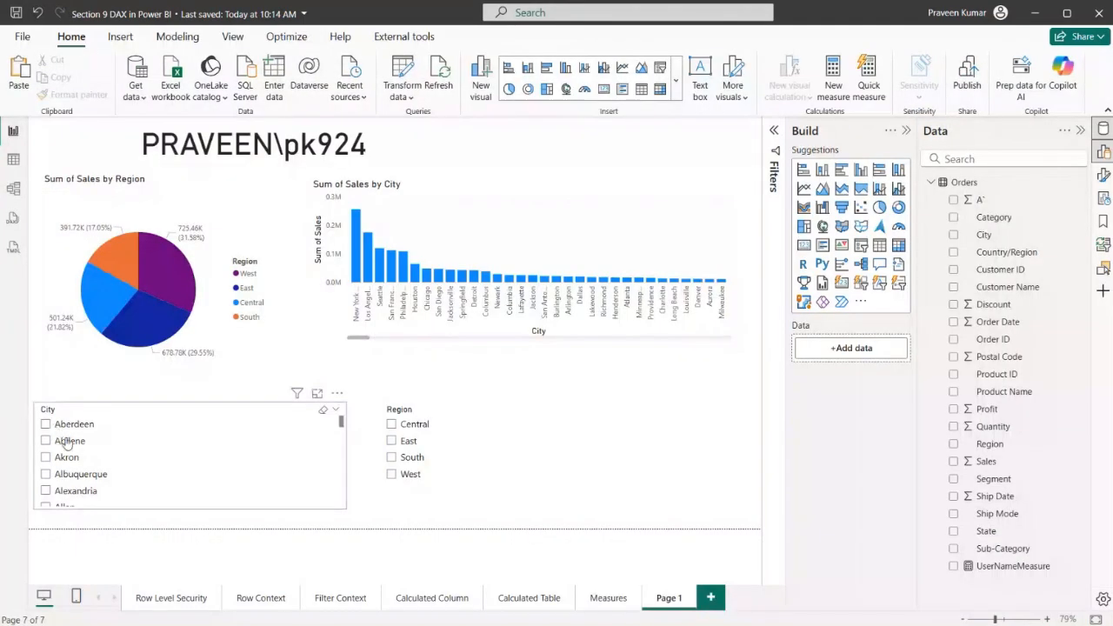
left_click(13, 161)
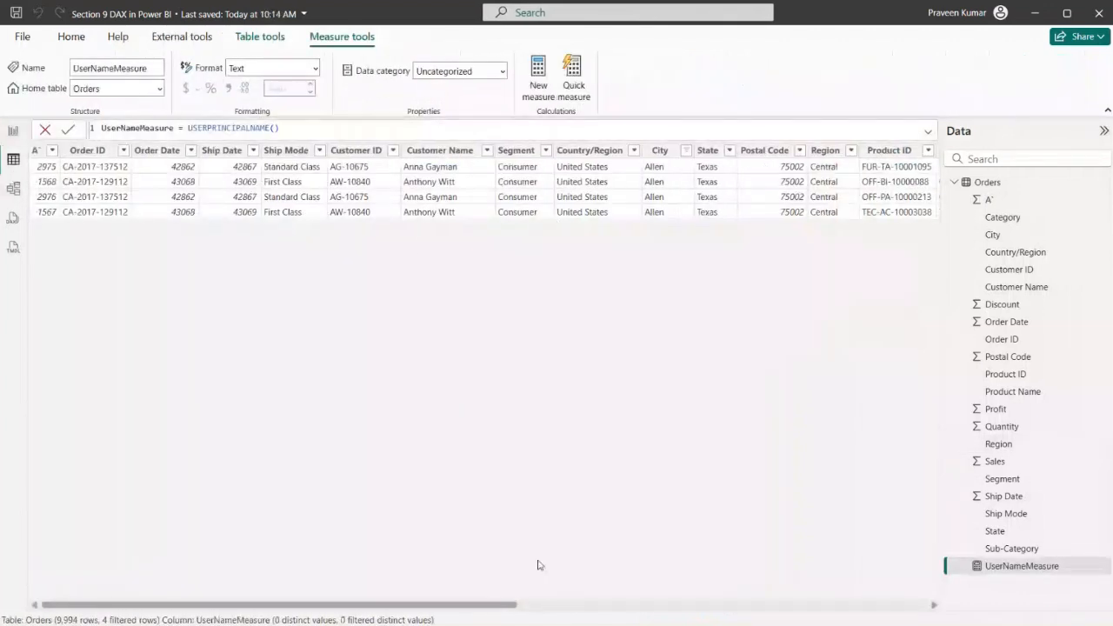
left_click_drag(489, 612, 549, 606)
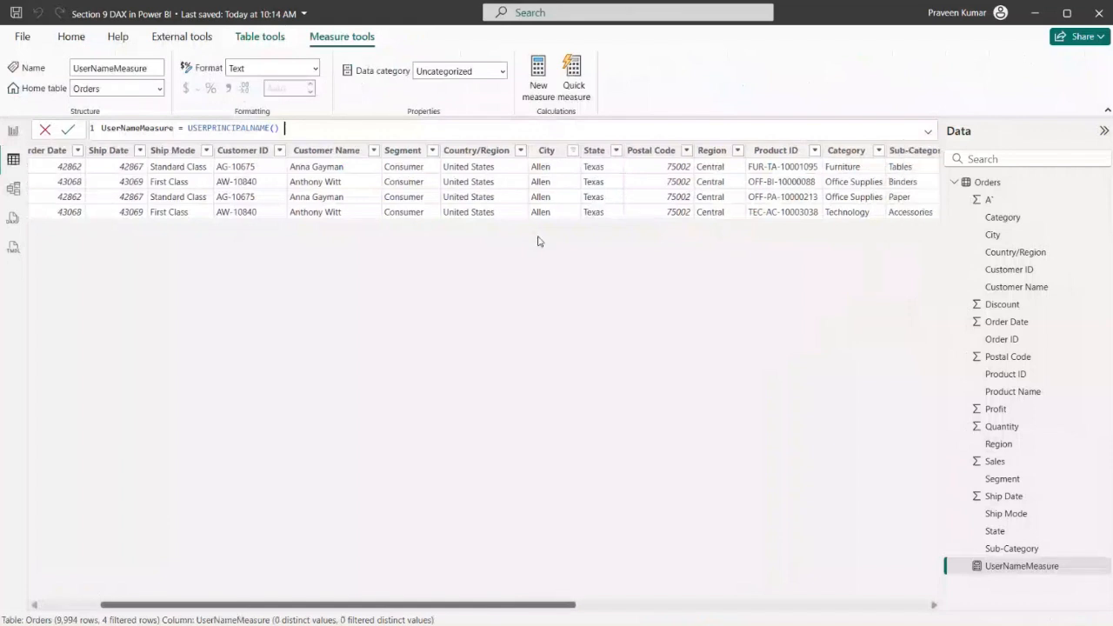
right_click(547, 151)
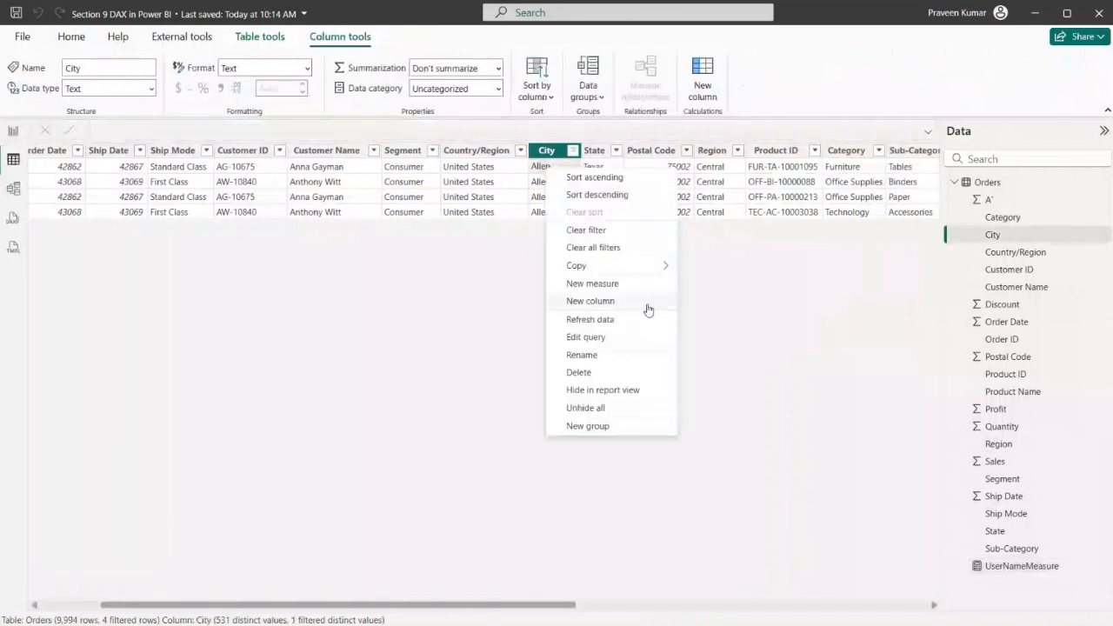
mouse_move(652, 267)
left_click(701, 270)
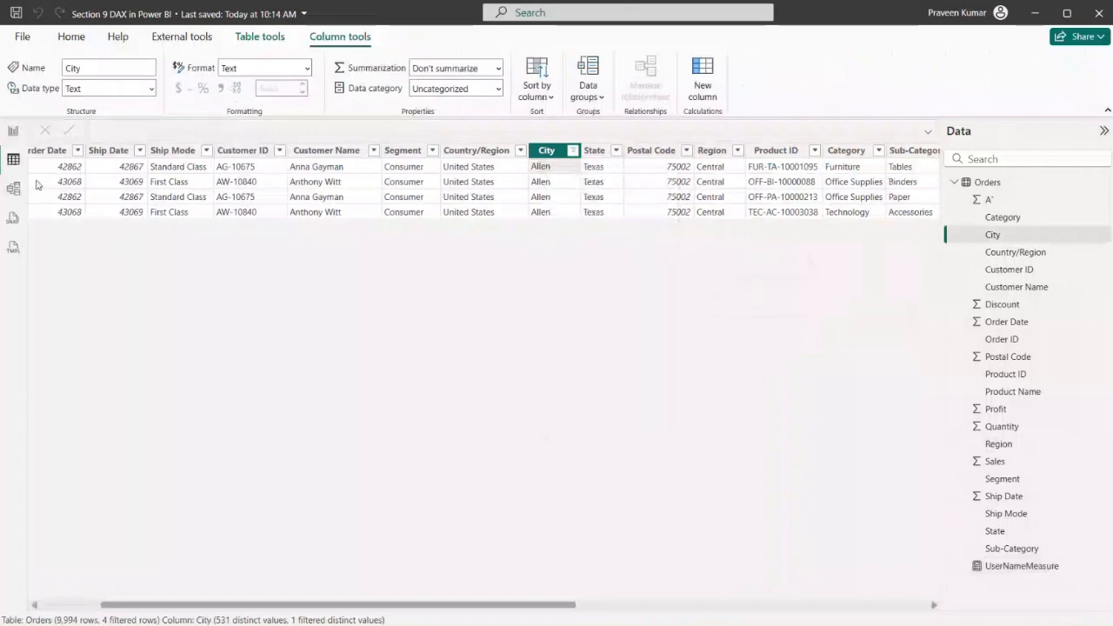
Return to the model view's security roles manager and create a new role named CityRole
left_click(15, 134)
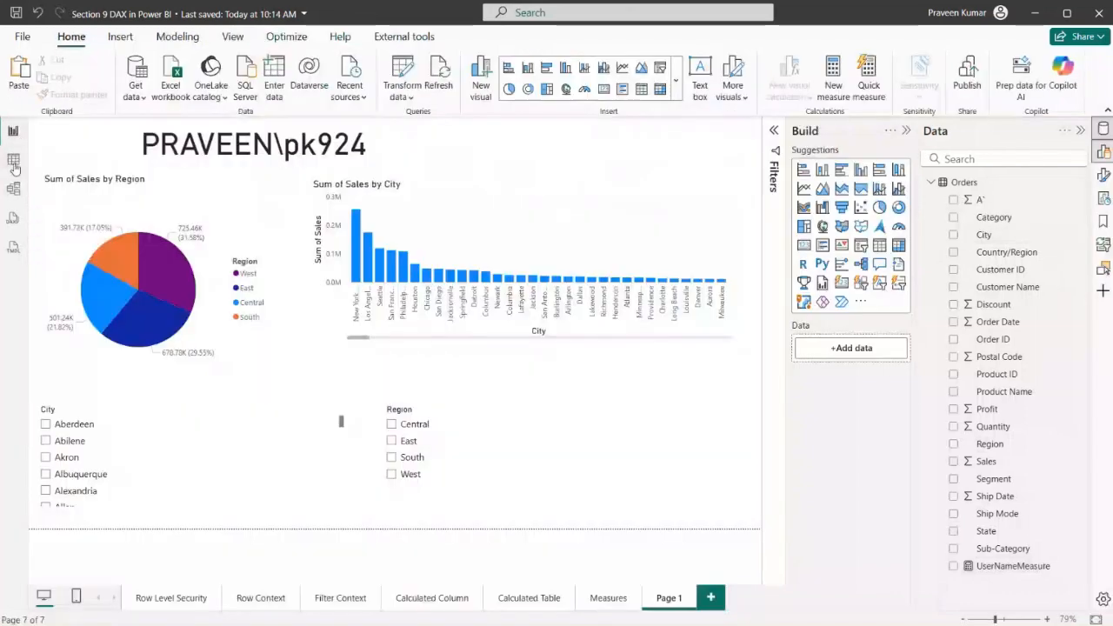
left_click(13, 189)
left_click(725, 80)
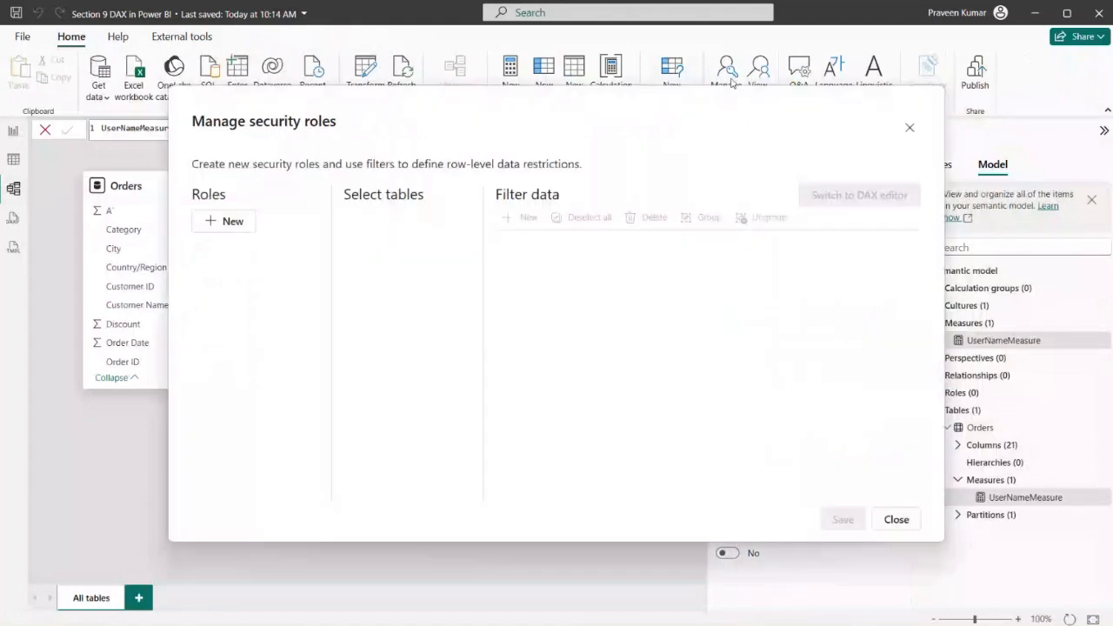
left_click(223, 219)
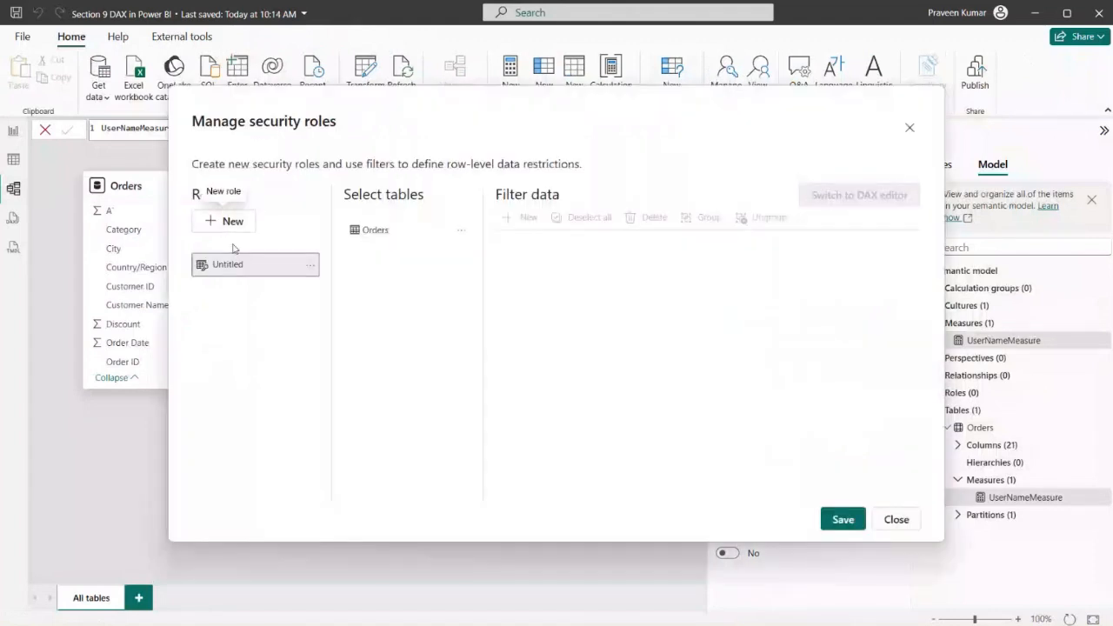
left_click(310, 265)
left_click(329, 273)
key("ctrl+a")
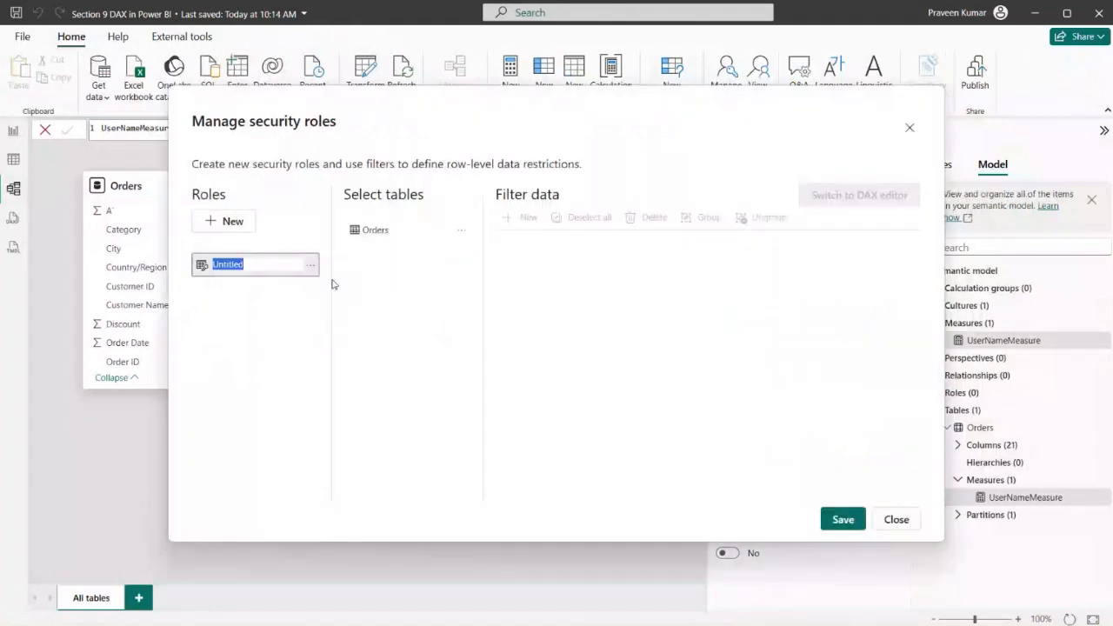
type("CityRo")
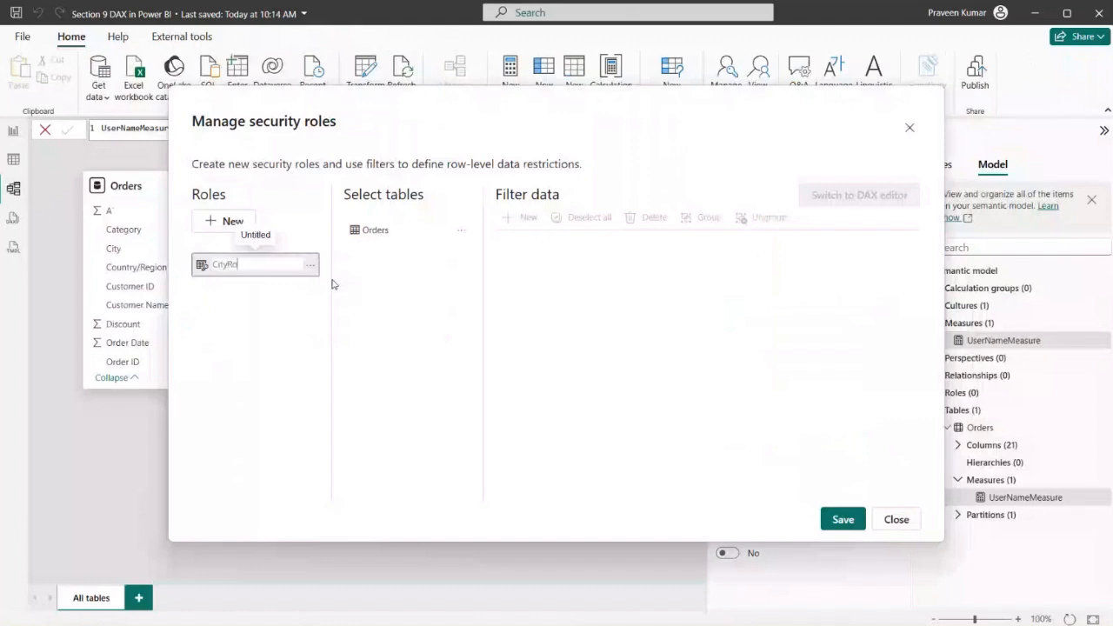
type("le")
Add a filter rule on the Orders table for CityRole where City equals Allen
left_click(393, 233)
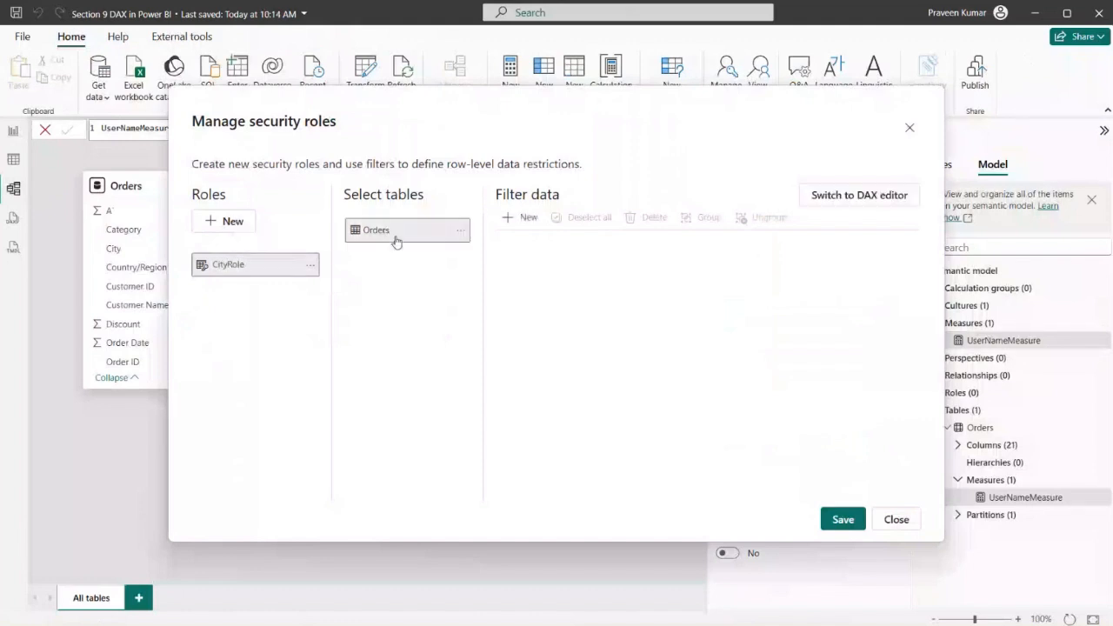
left_click(510, 218)
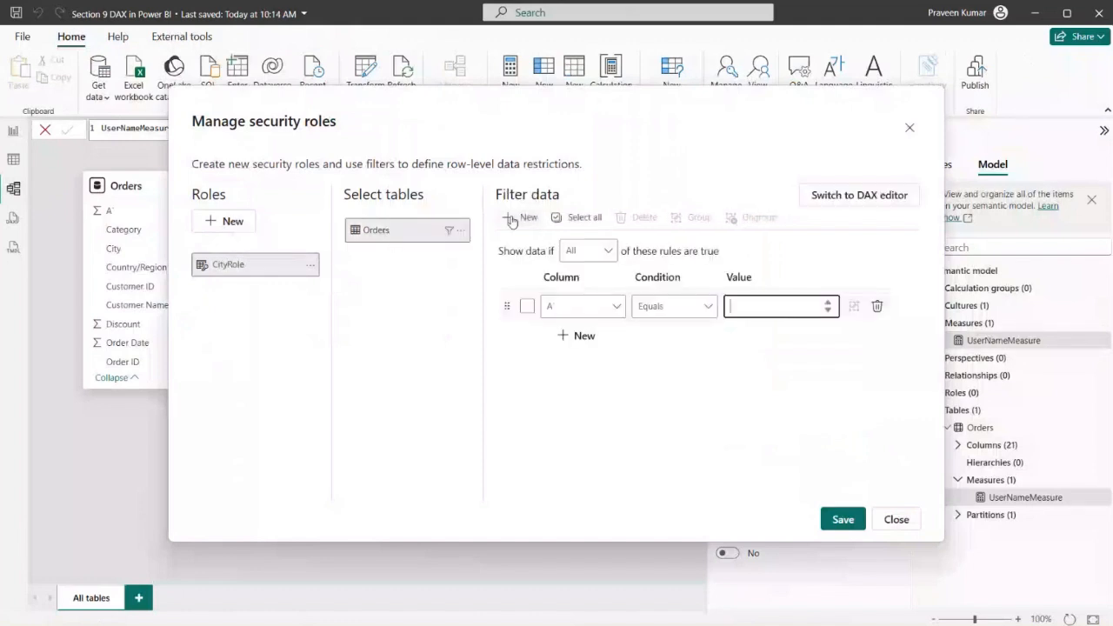
left_click(574, 305)
left_click(522, 377)
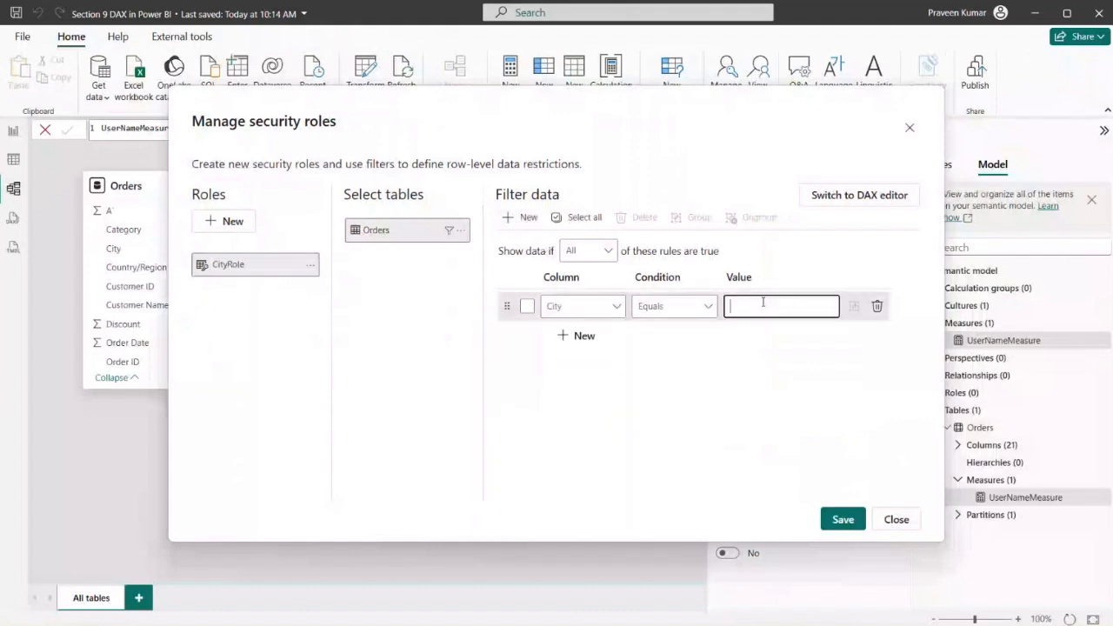
type("Allen")
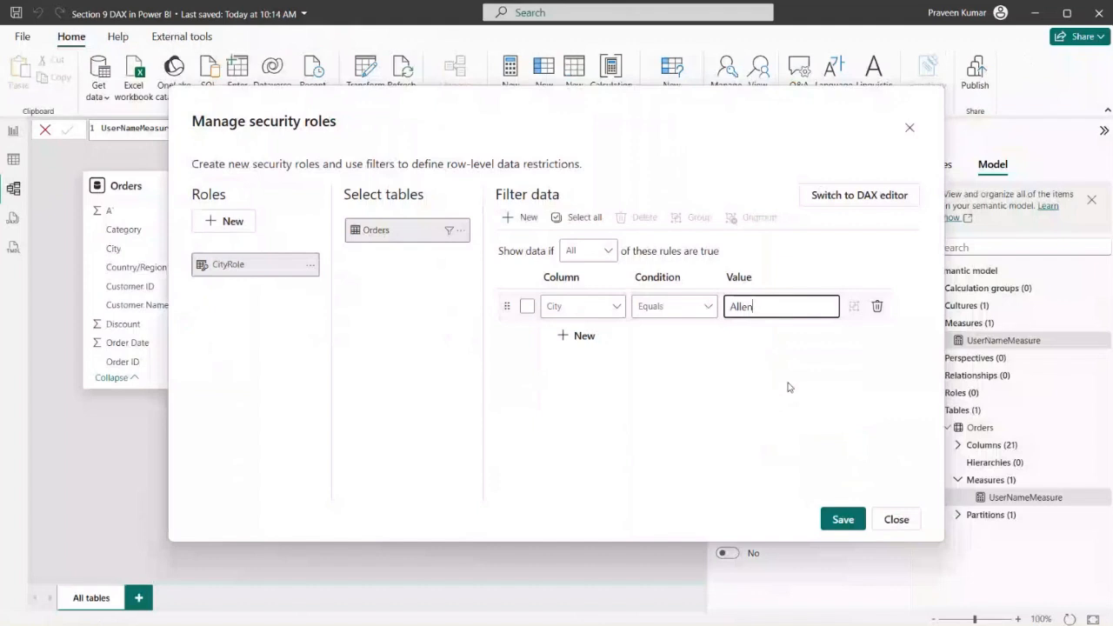
left_click(745, 426)
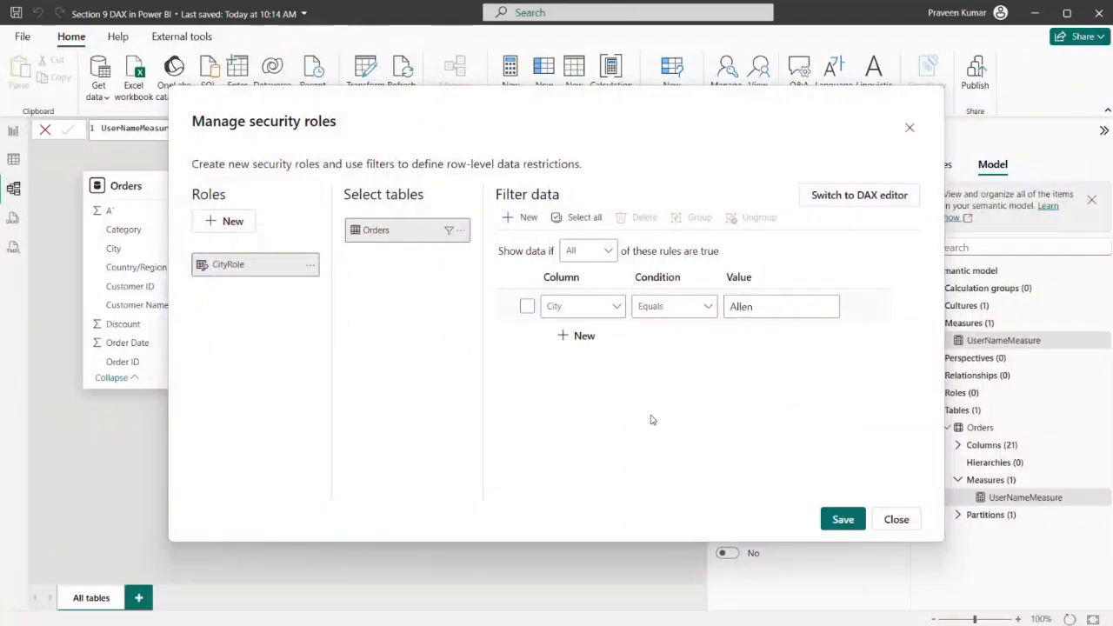
Add a second filter rule to CityRole on the Orders table where Region equals Central
left_click(509, 218)
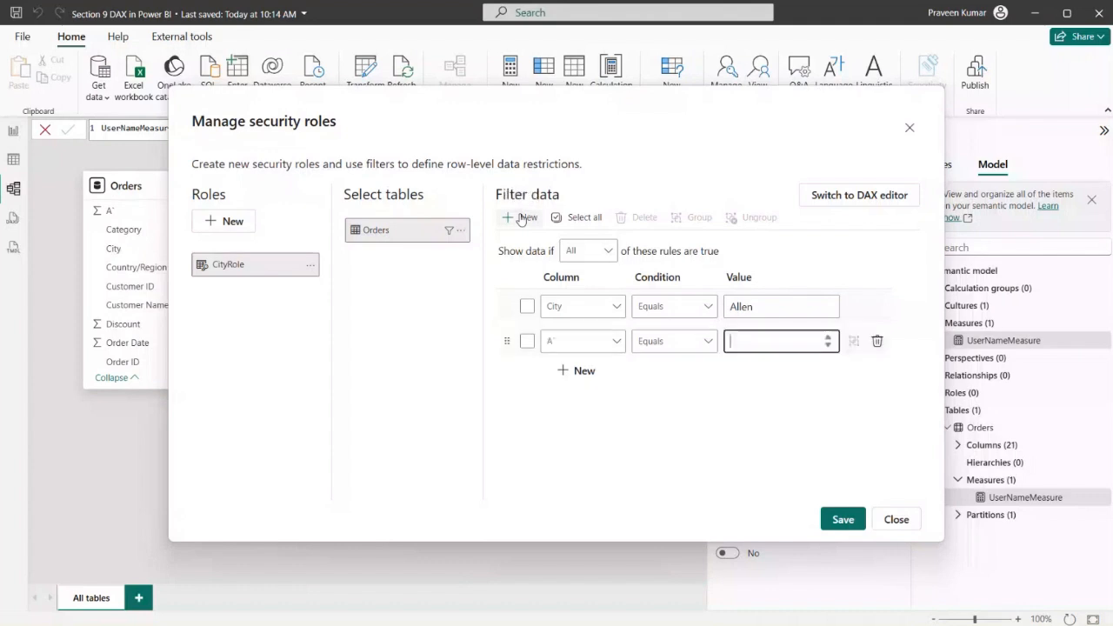
left_click(596, 342)
scroll(518, 205, "down", 3)
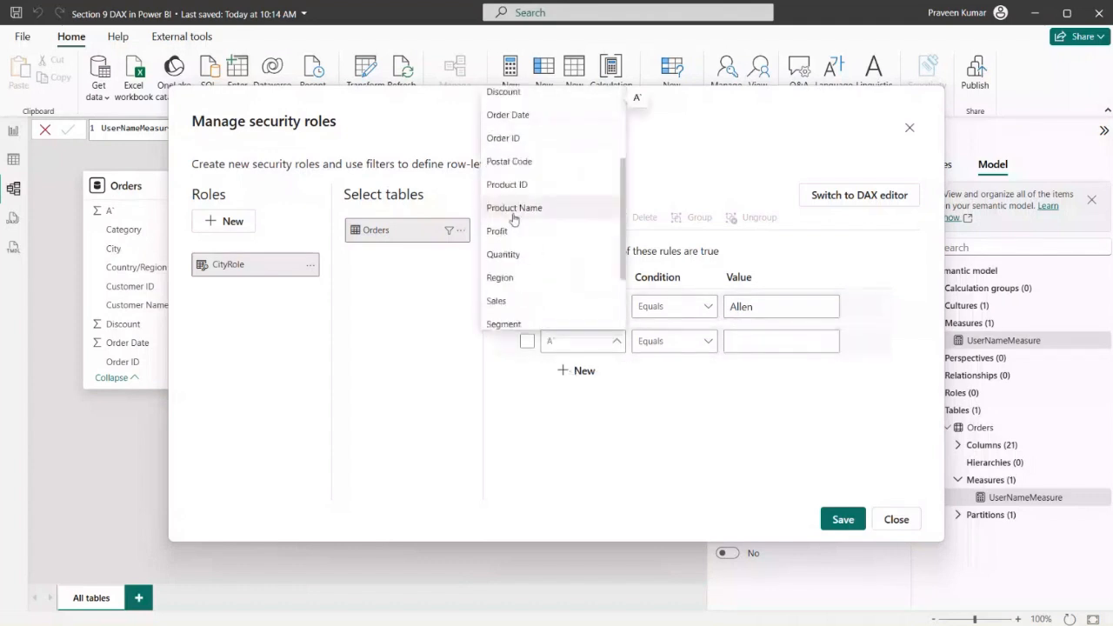
left_click(514, 280)
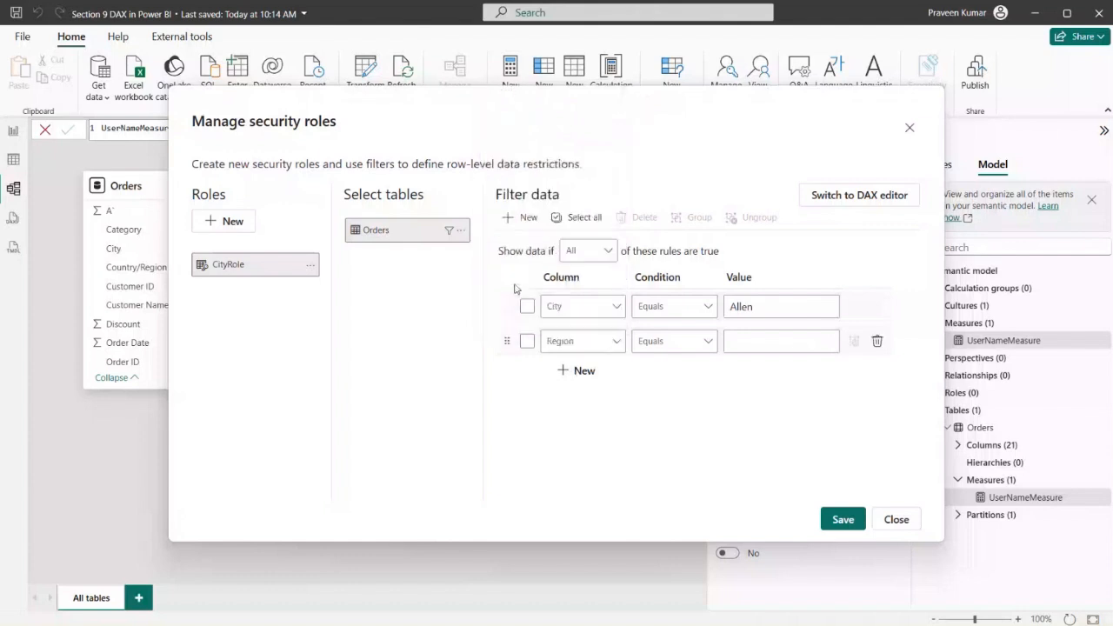
left_click(743, 340)
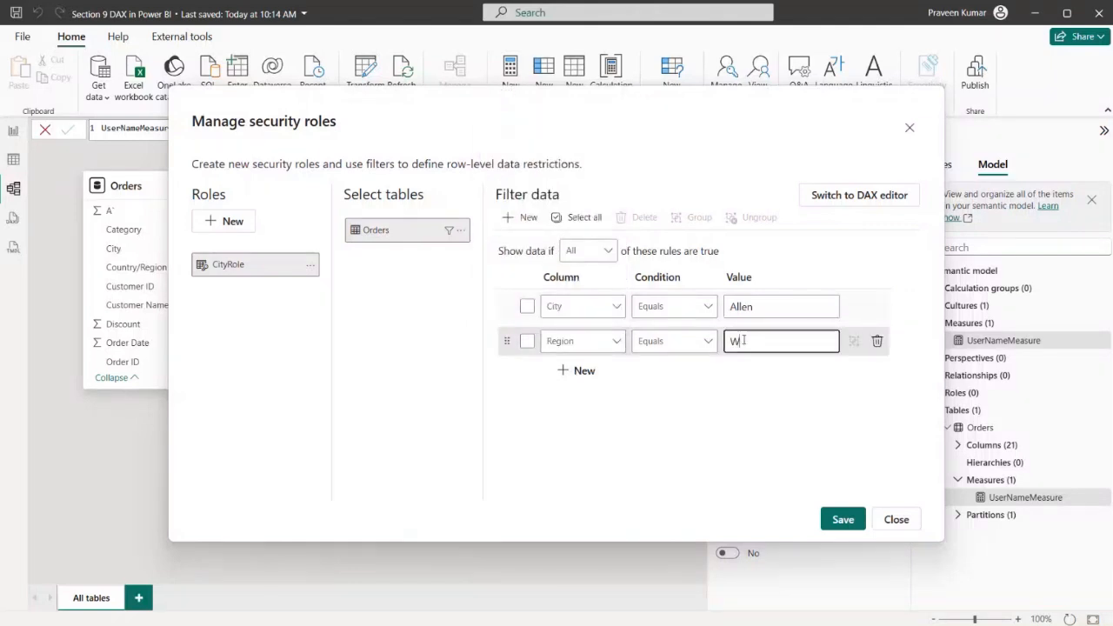
type("Central")
left_click(743, 398)
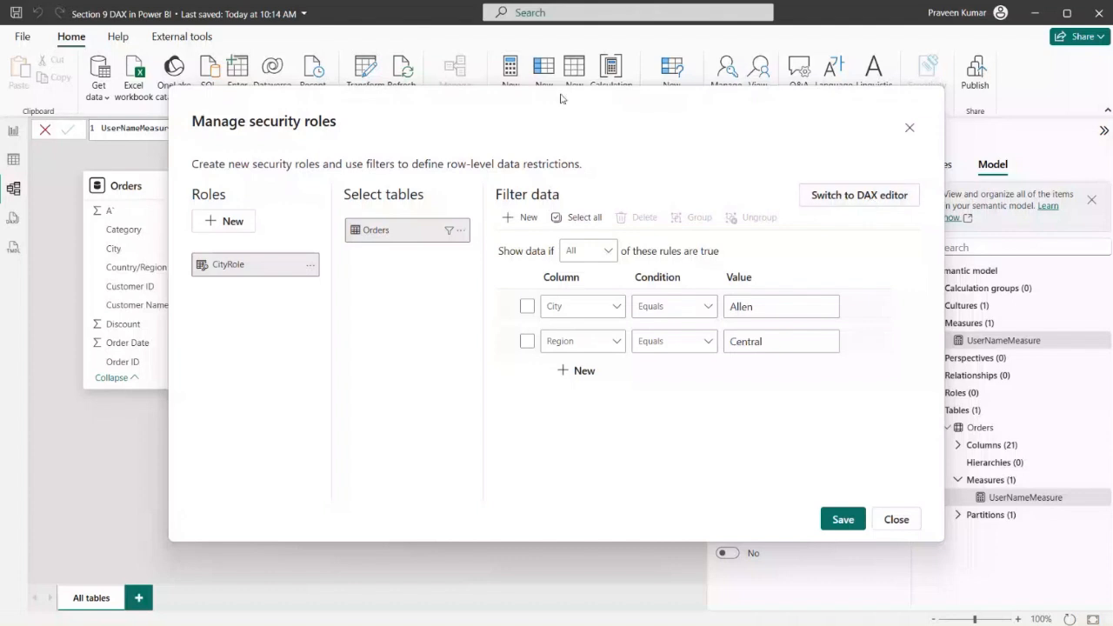
Delete the Region rule from the CityRole filter on the Orders table
left_click(617, 306)
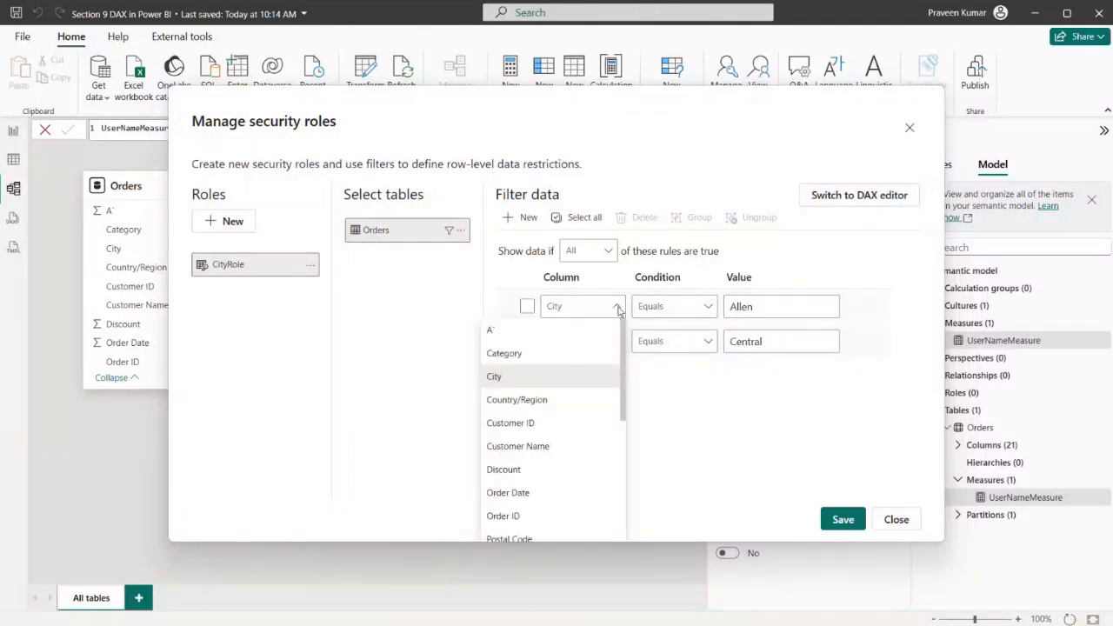
left_click(663, 386)
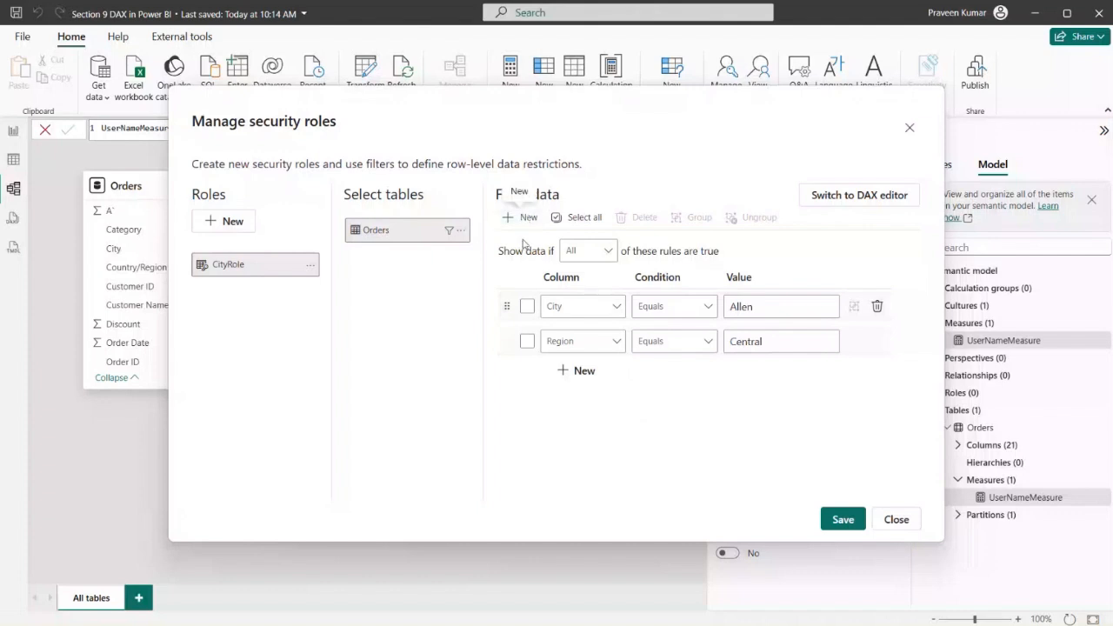
left_click(525, 342)
left_click(876, 343)
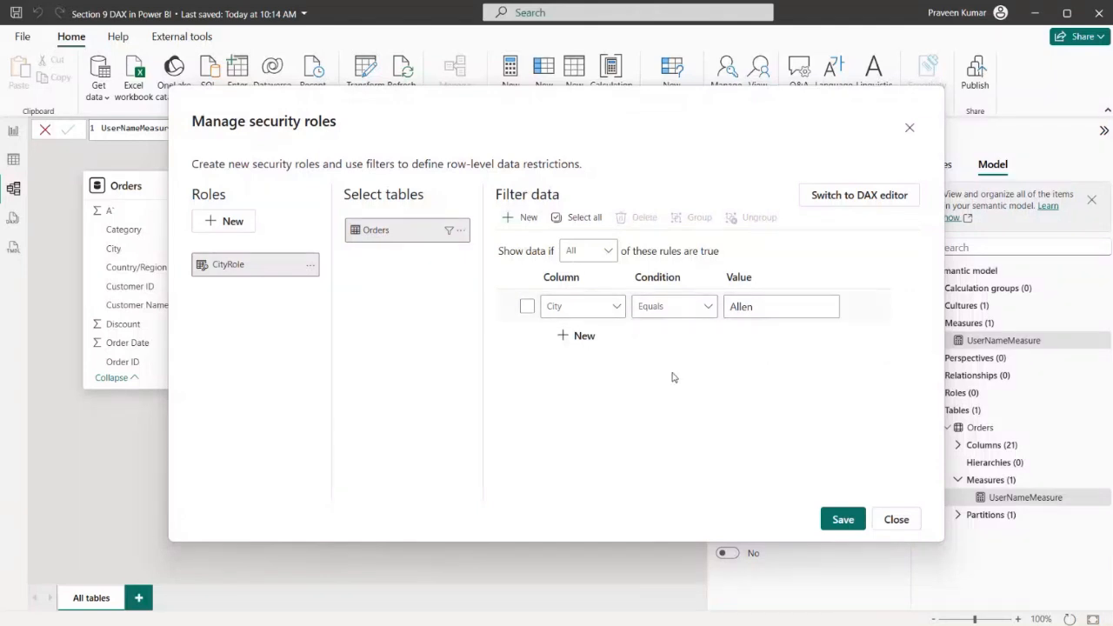
Save the CityRole security role and close the security roles manager
left_click(845, 519)
left_click(843, 522)
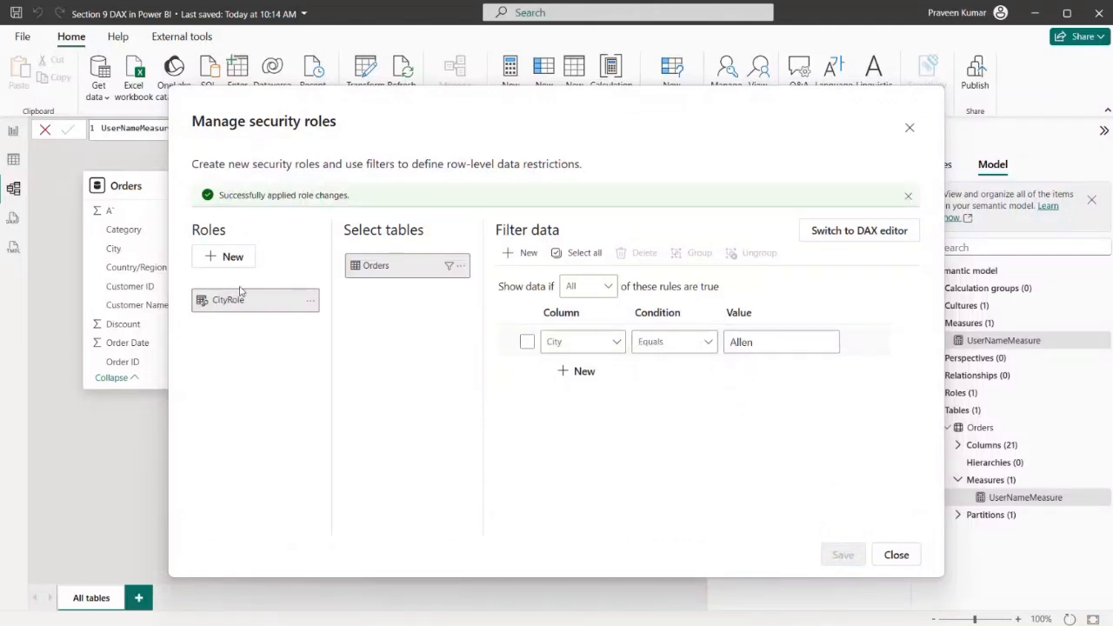
left_click(908, 130)
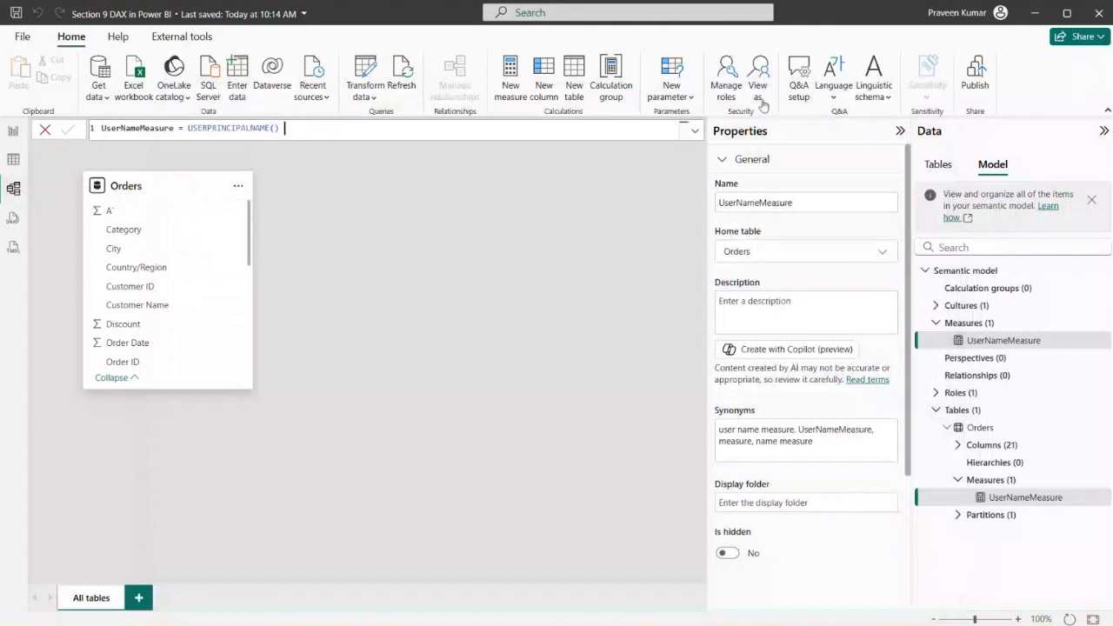
Reopen the security roles manager and examine CityRole's City filter as a DAX expression
left_click(727, 78)
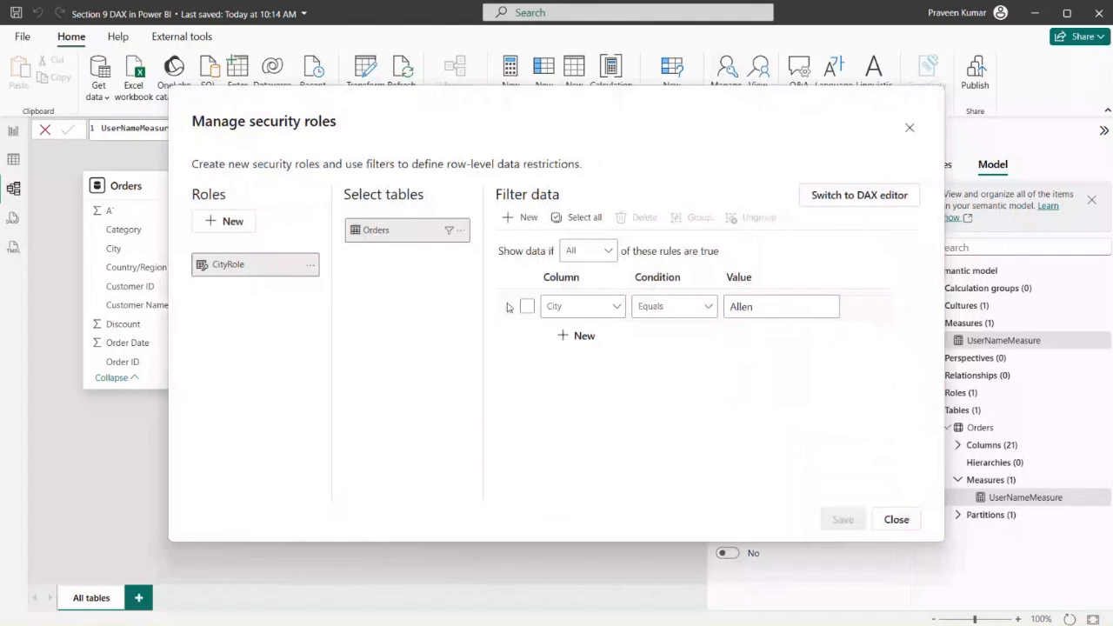
mouse_move(627, 119)
left_mouse_down()
mouse_move(607, 176)
mouse_move(619, 120)
left_mouse_up()
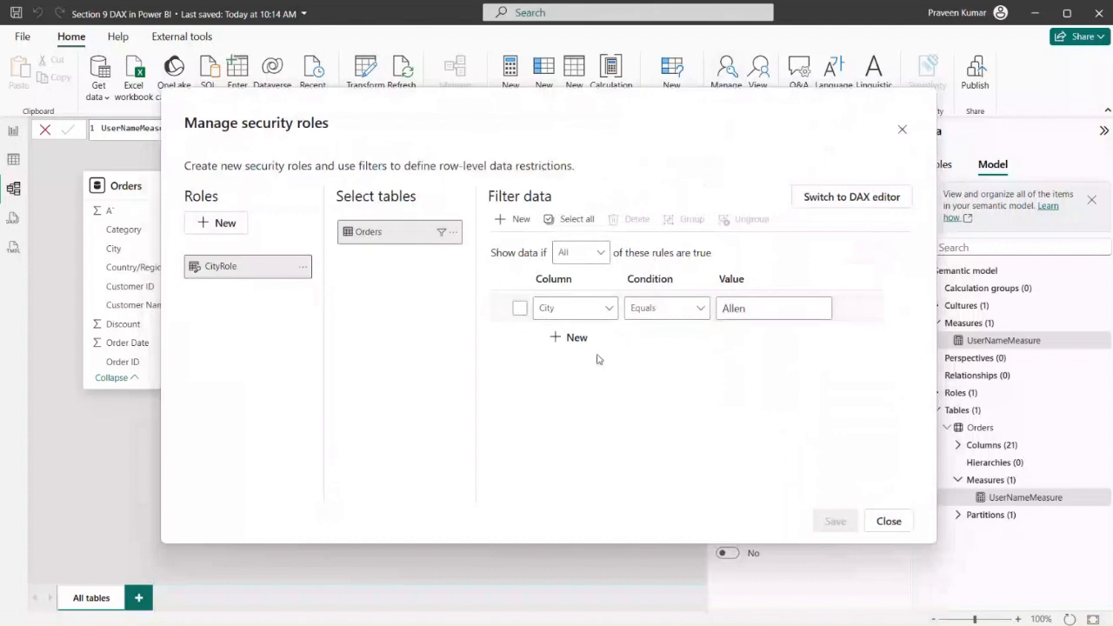
left_click(854, 198)
left_click_drag(599, 244, 503, 248)
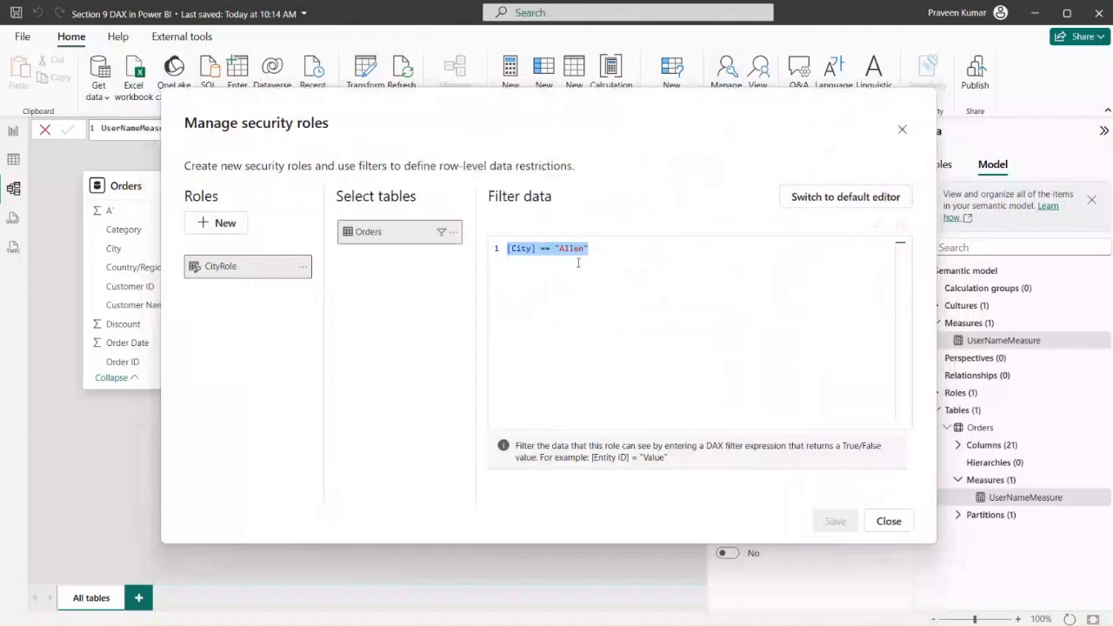
left_click(602, 248)
left_click_drag(602, 248, 581, 248)
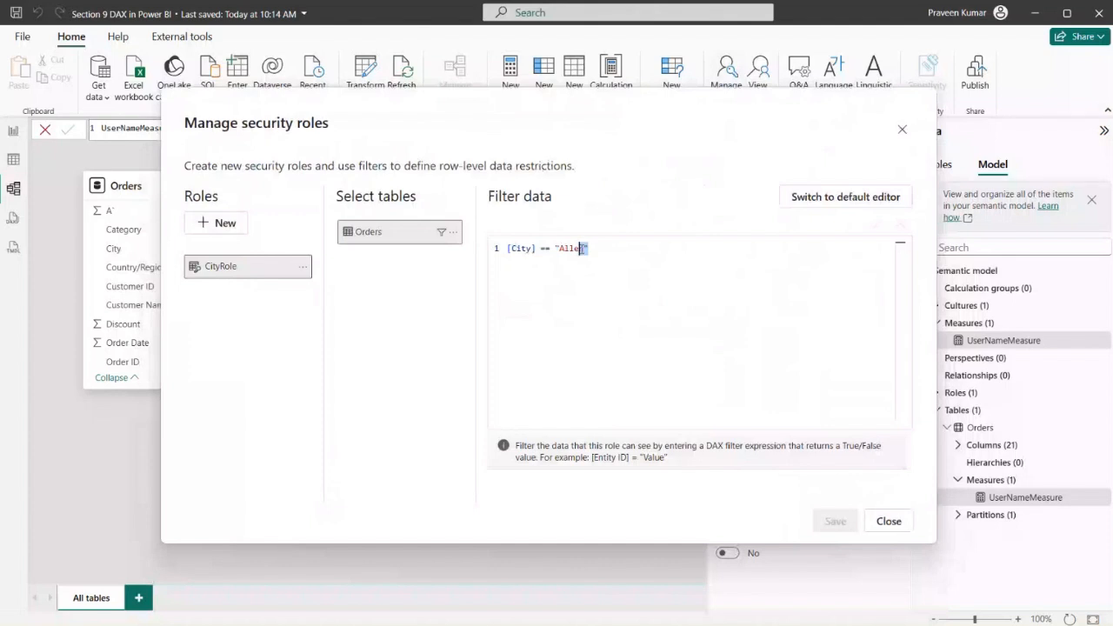
Return to the default rule editor, check the City rule's value, and close the manager without changes
left_click(827, 200)
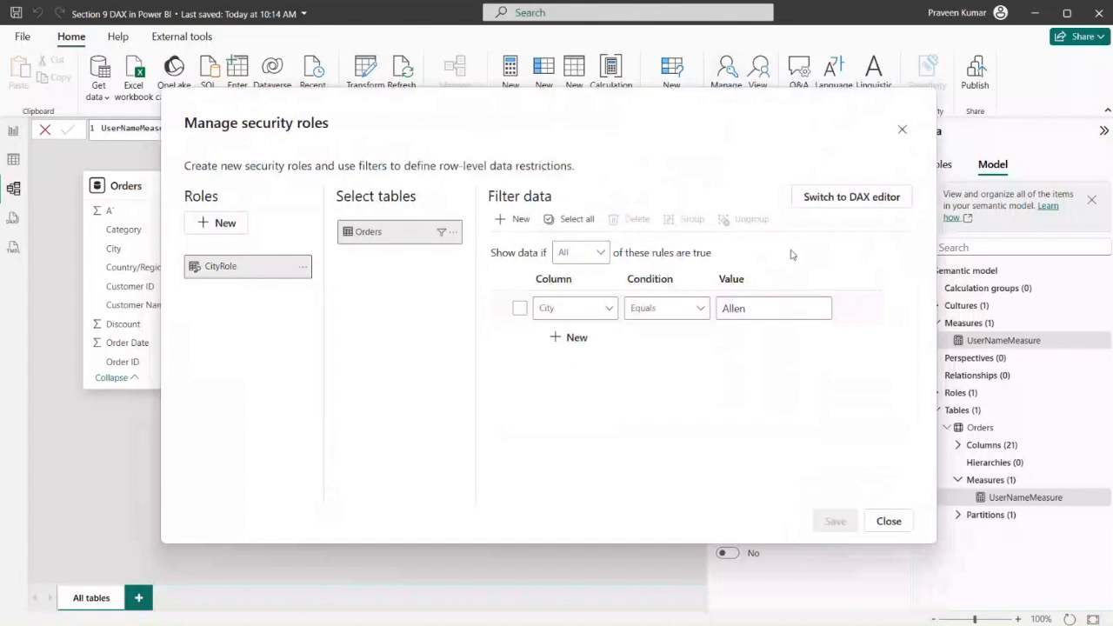
left_click(852, 201)
left_click(752, 309)
double_click(752, 308)
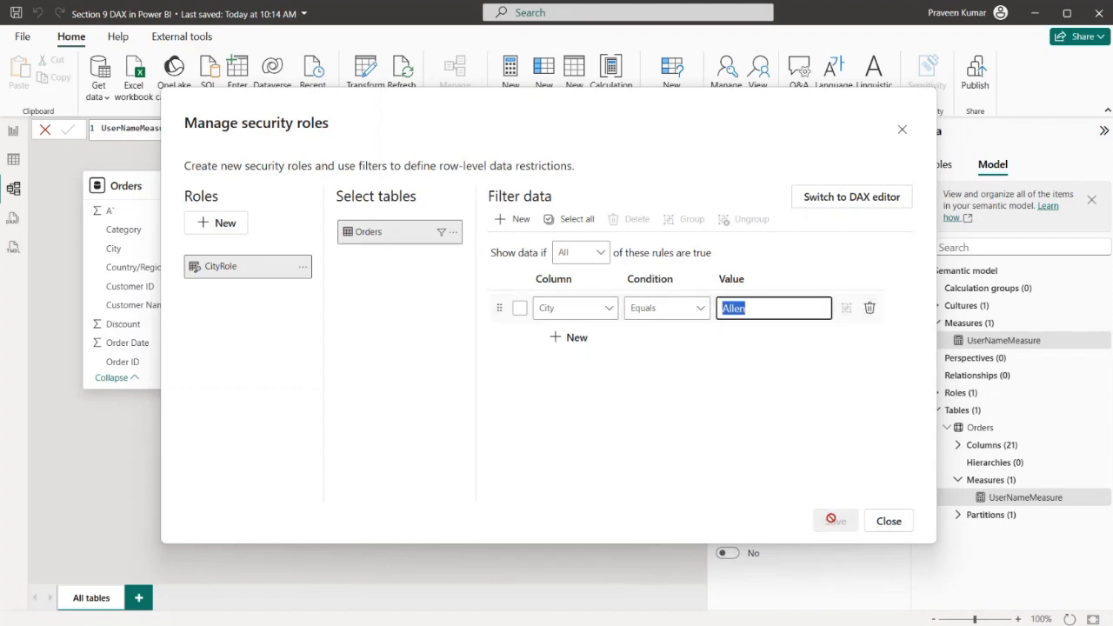
key("Escape")
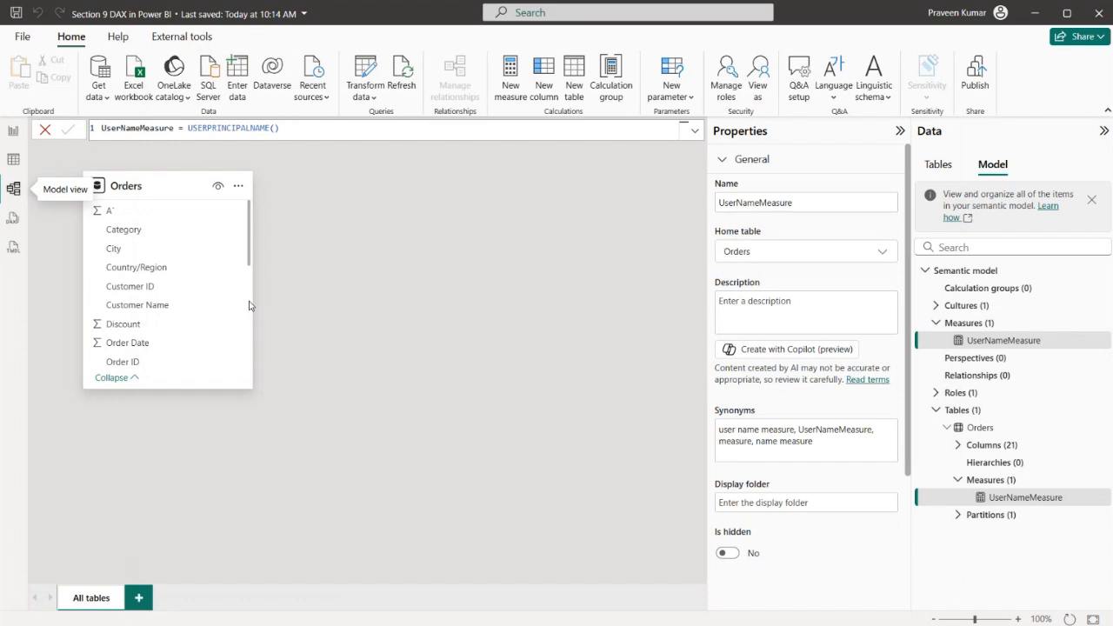
View the model as CityRole and examine the filtered visuals on the report's Page 1
left_click(13, 131)
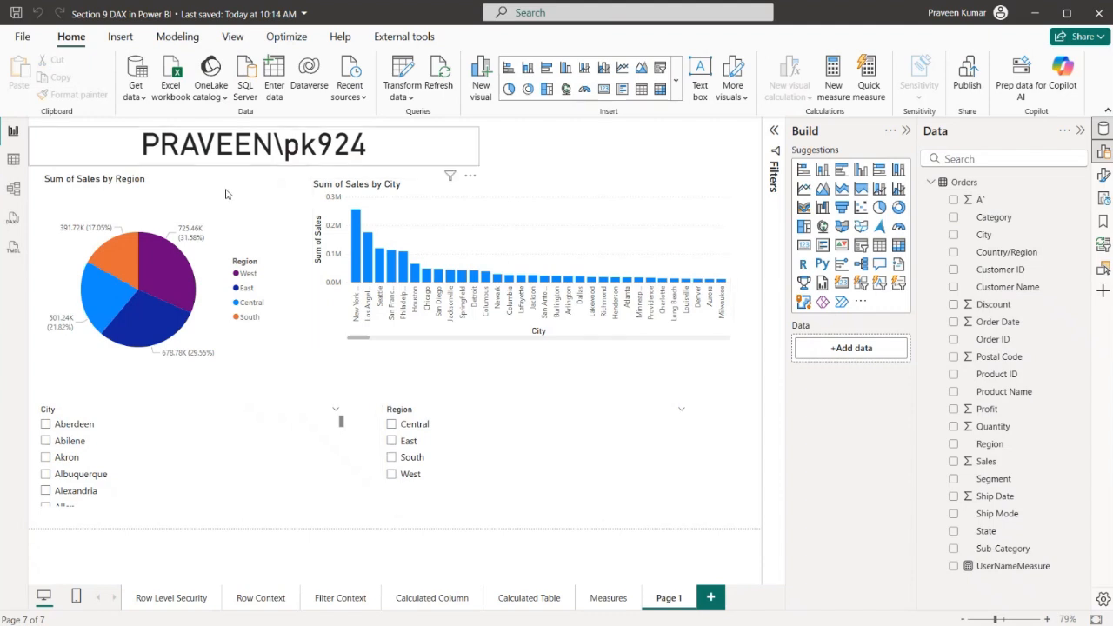
left_click(14, 197)
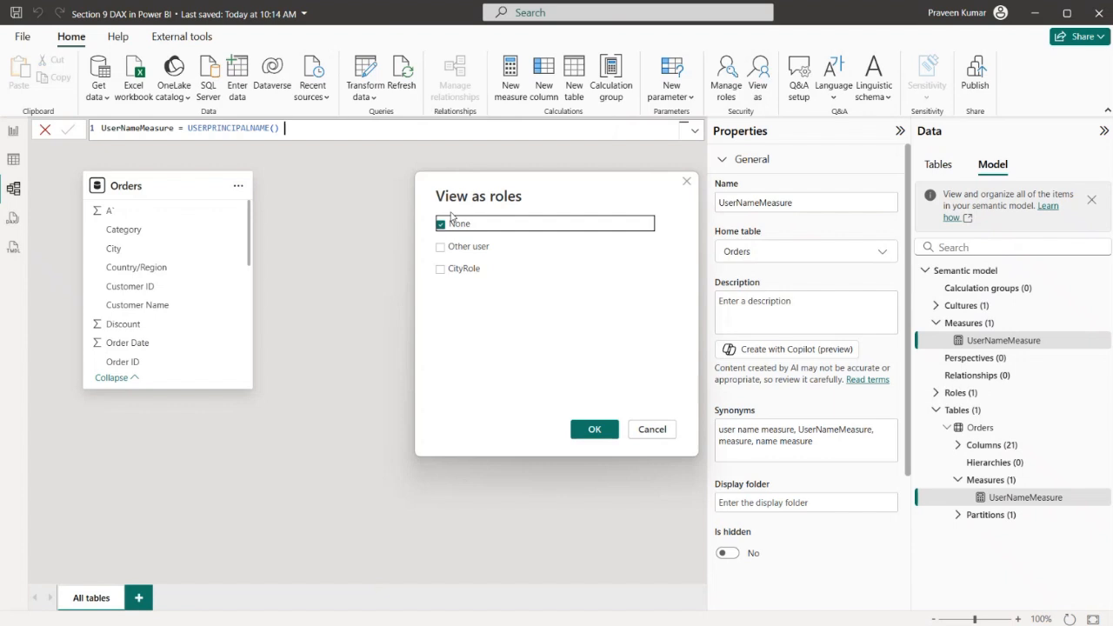
left_click(441, 270)
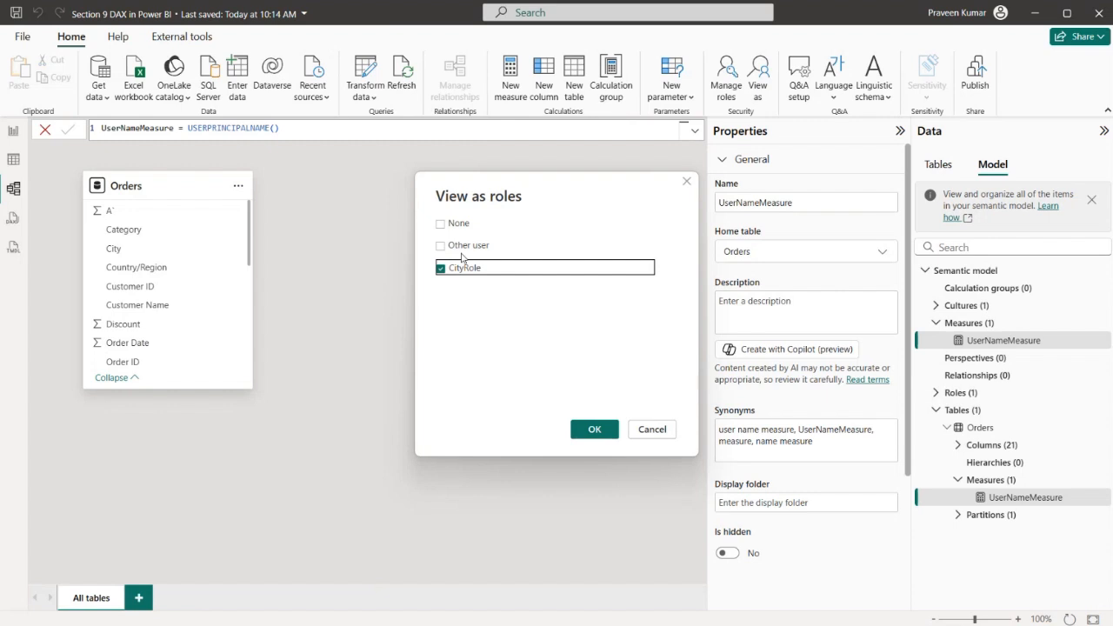
left_click(604, 435)
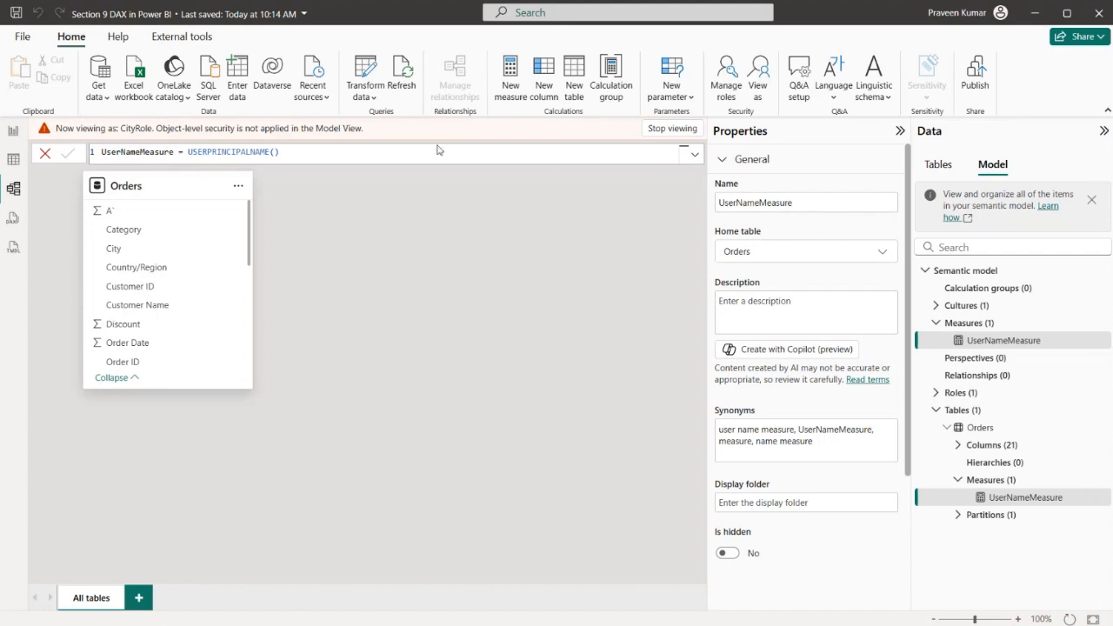
left_click(13, 132)
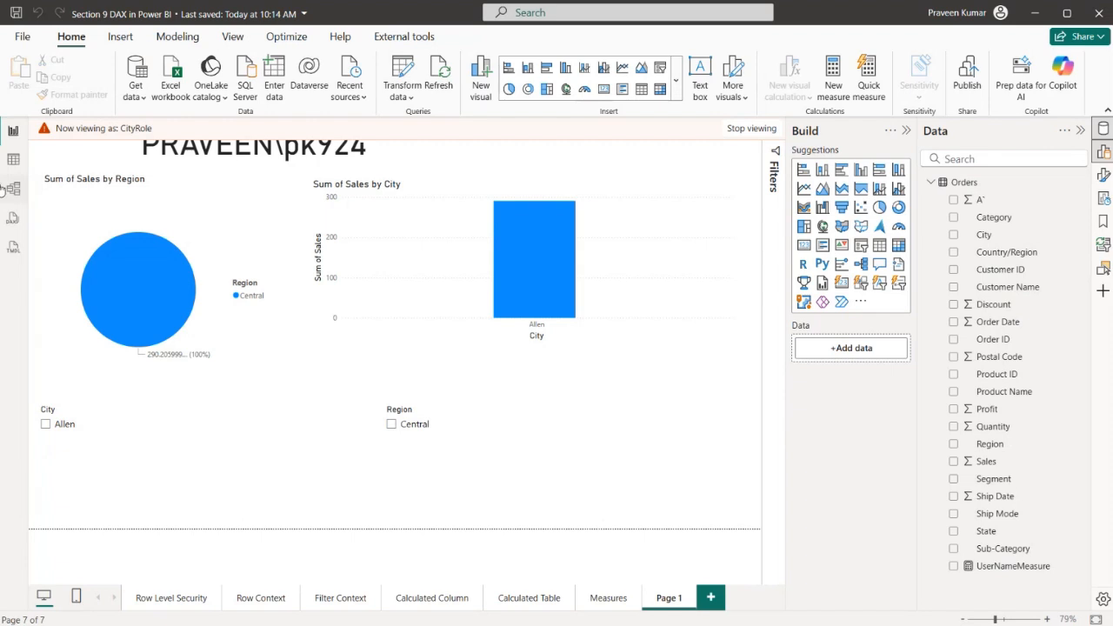
Clear all column filters from the Orders table in the data view while viewing as CityRole
left_click(13, 159)
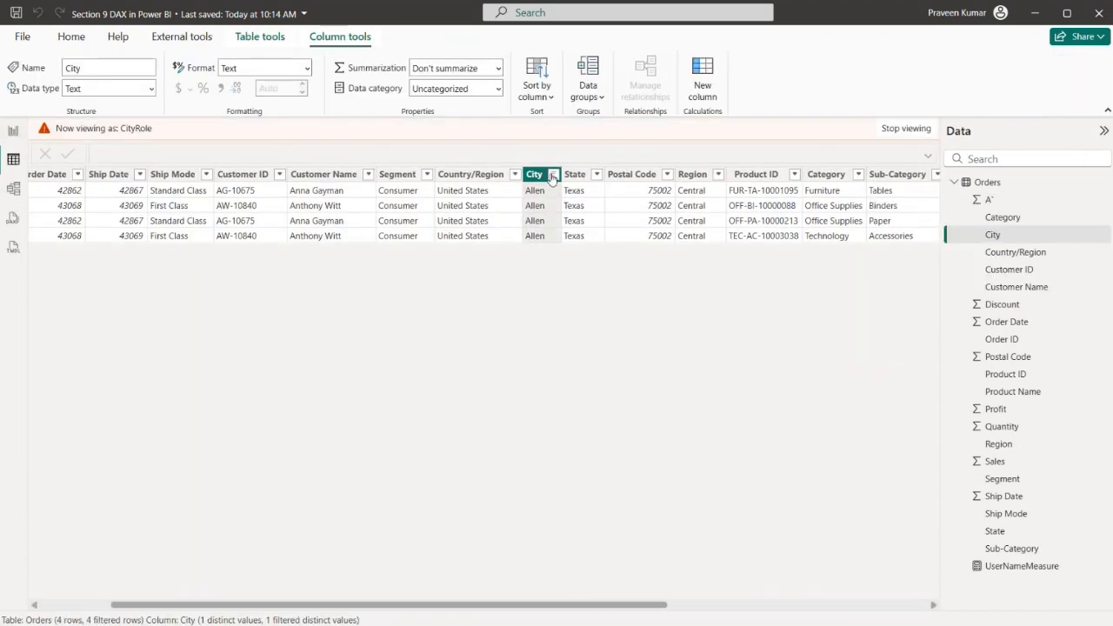
right_click(552, 177)
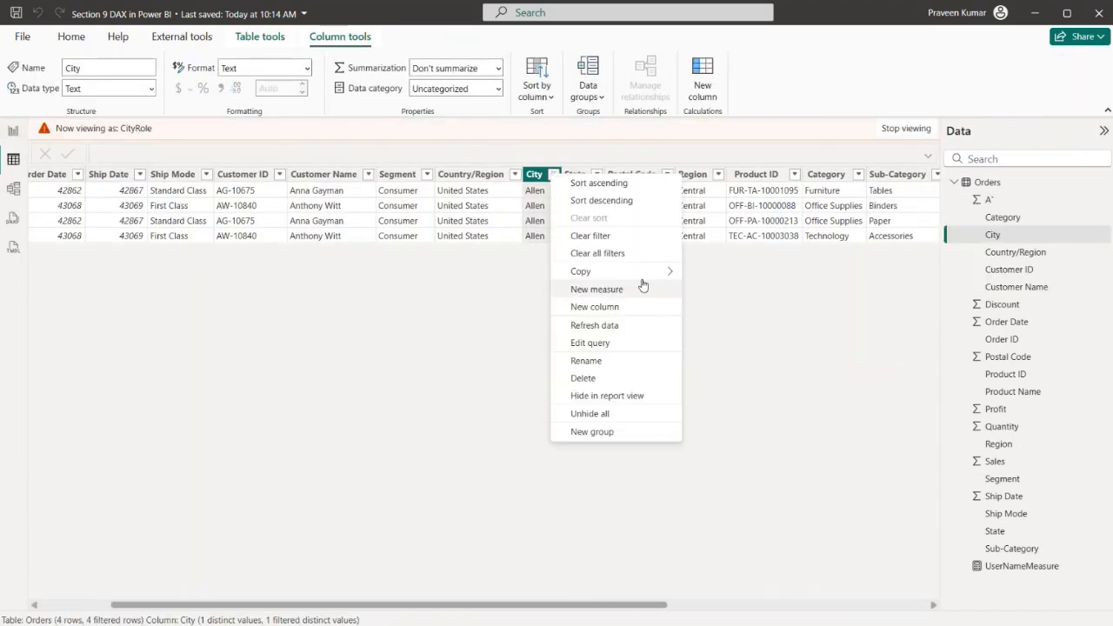
left_click(636, 253)
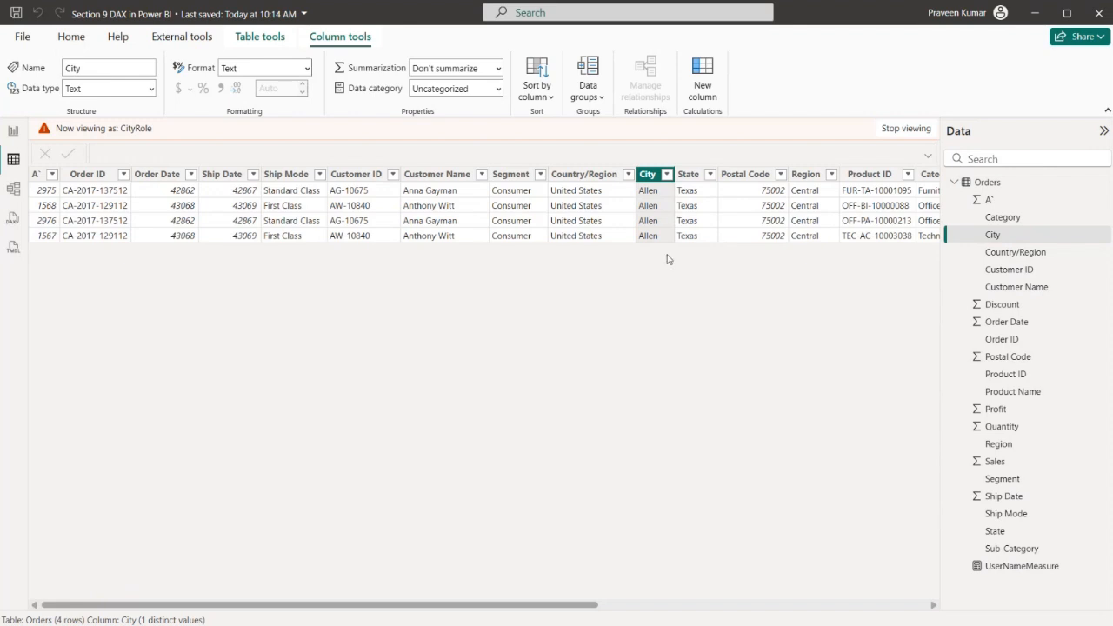
Return to the report page and stop viewing it as CityRole
left_click(13, 131)
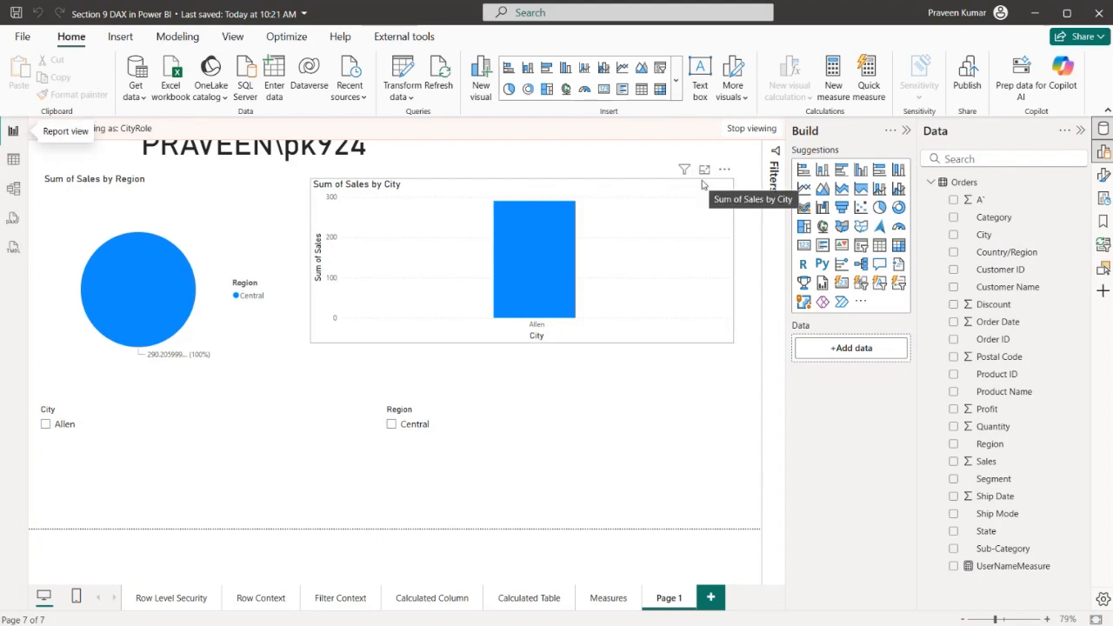
left_click(750, 129)
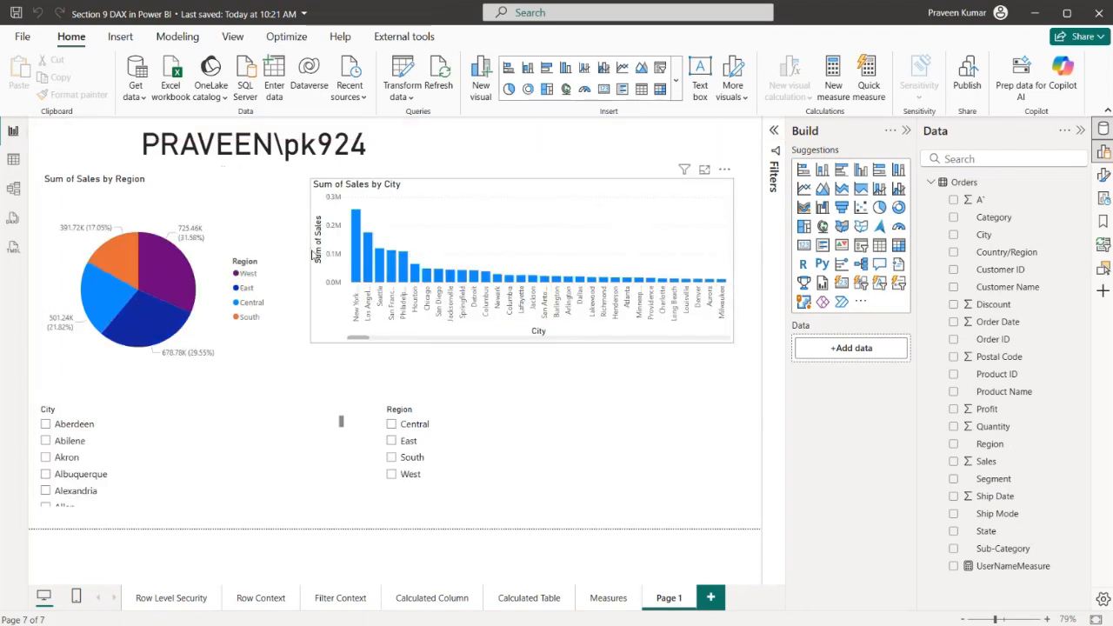
Open the security role manager from the model view
left_click(13, 190)
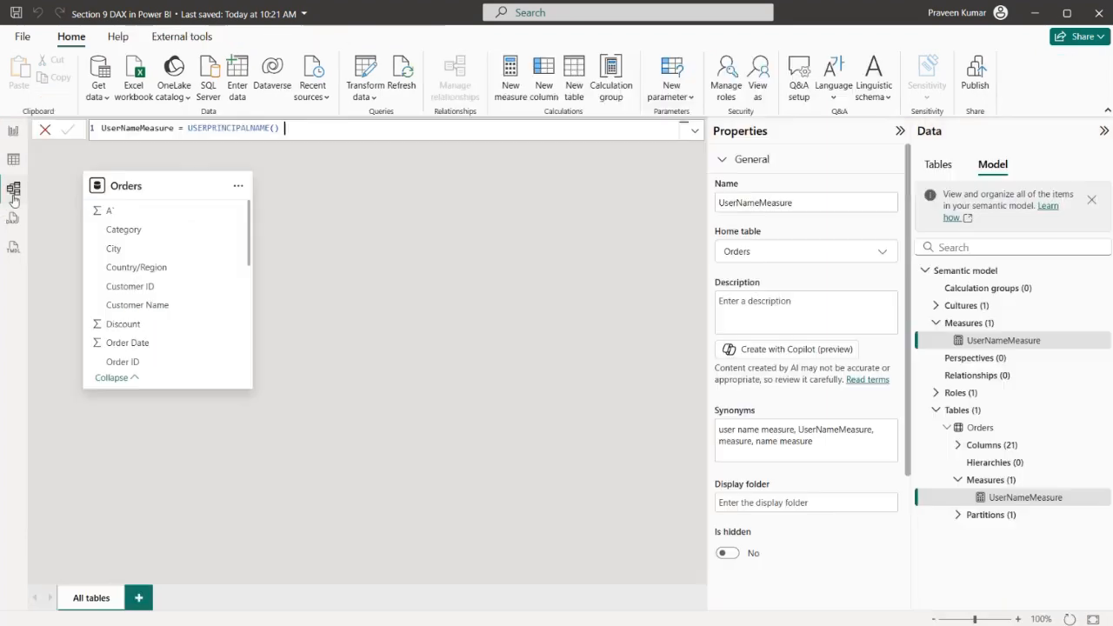
left_click(726, 91)
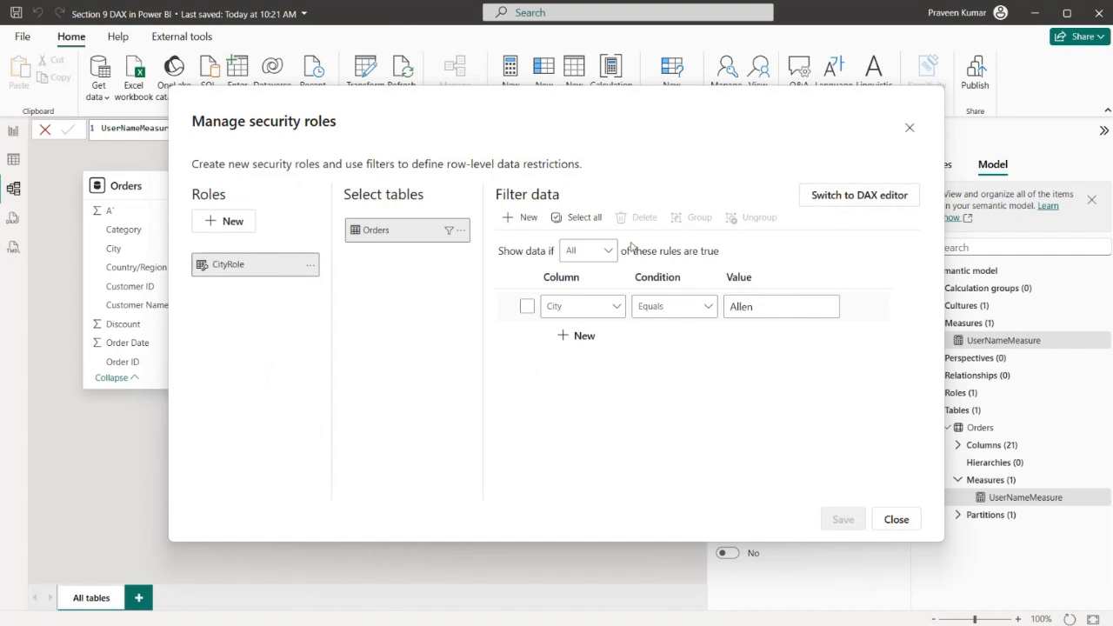
left_click(526, 219)
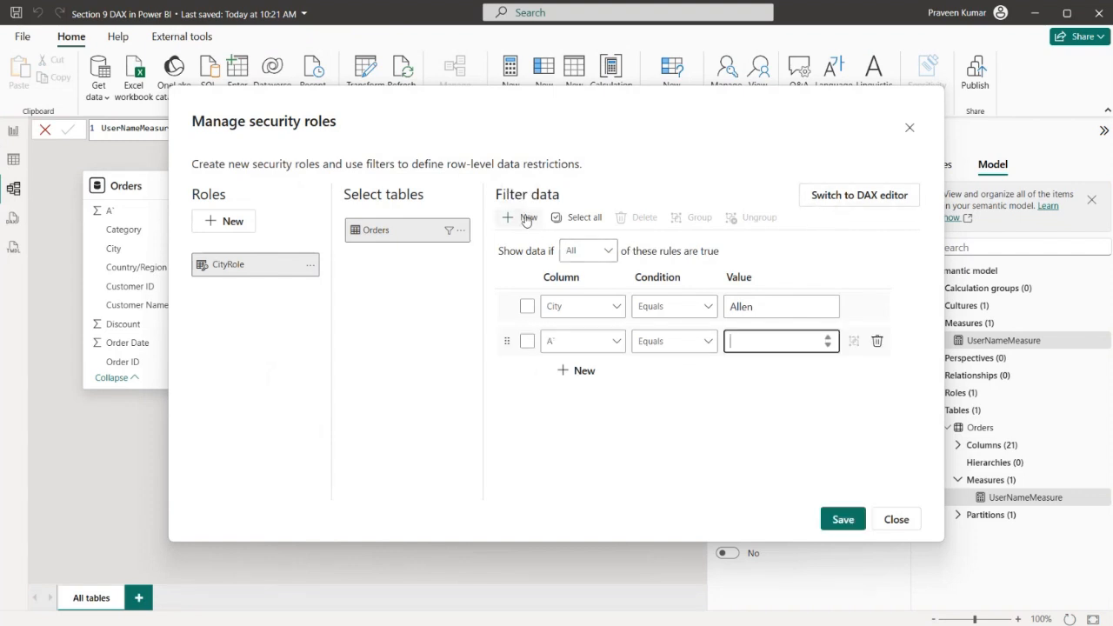
left_click(578, 341)
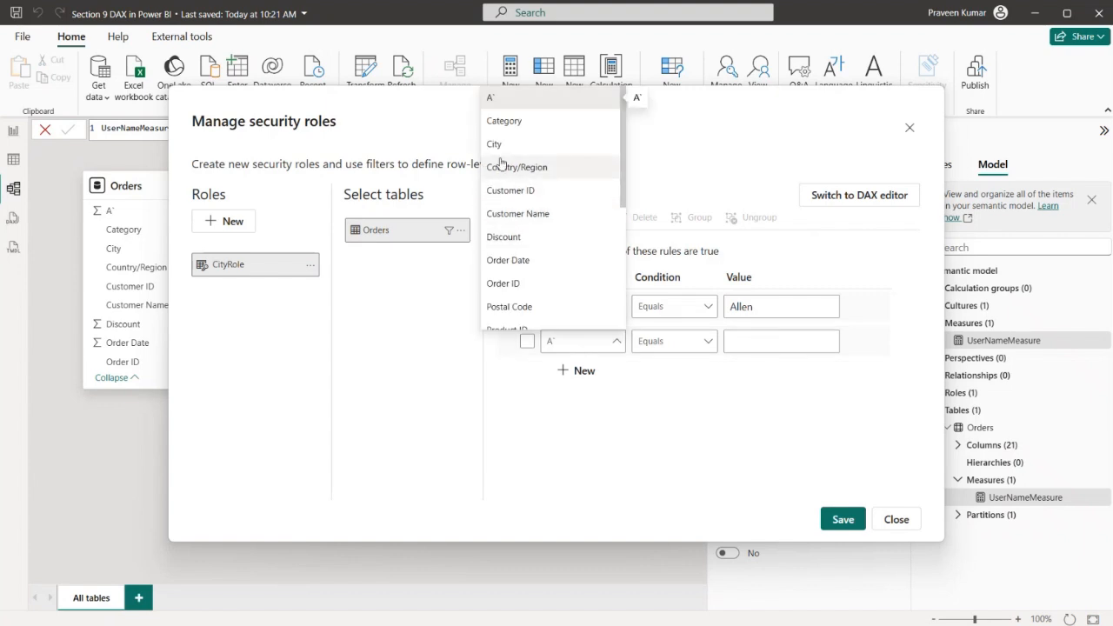
scroll(524, 174, "down", 3)
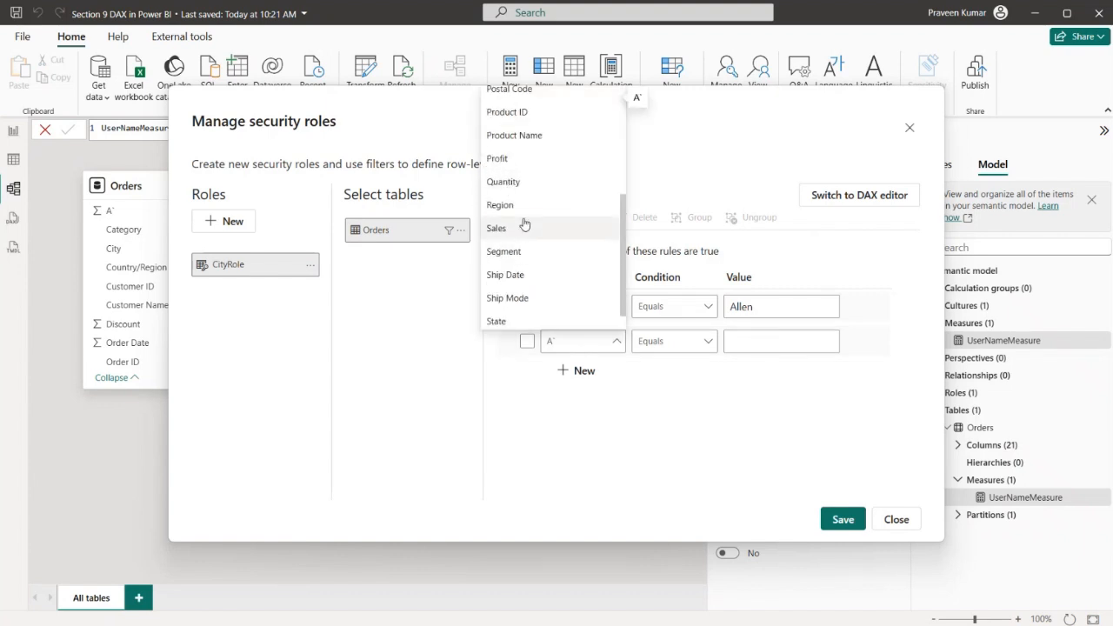
scroll(524, 231, "down", 1)
left_click(526, 180)
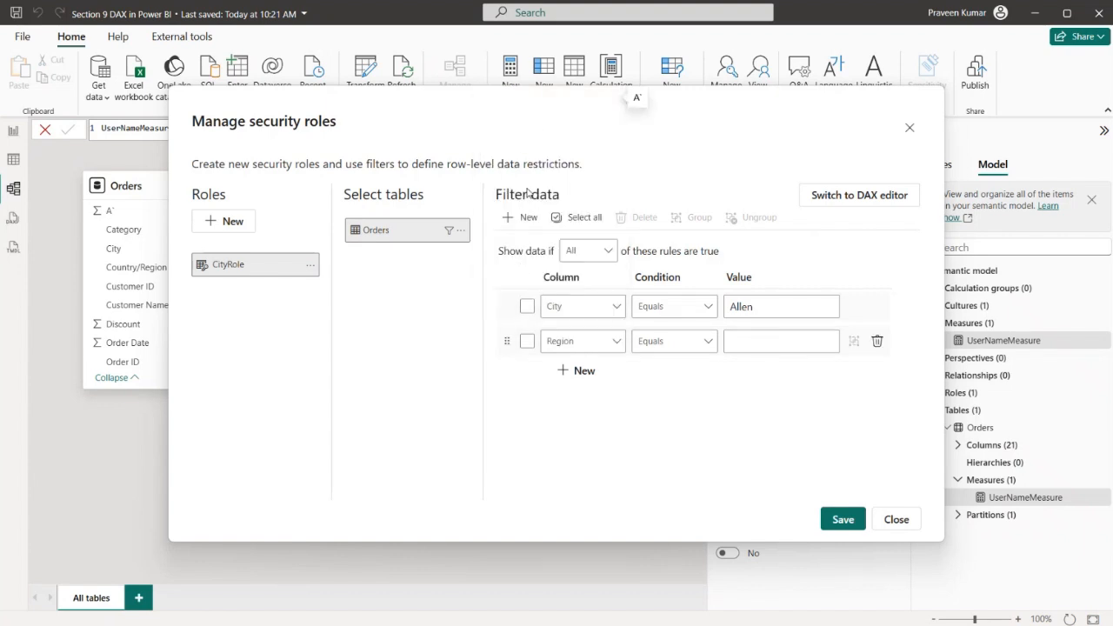
left_click(749, 339)
type("C")
key("BackSpace")
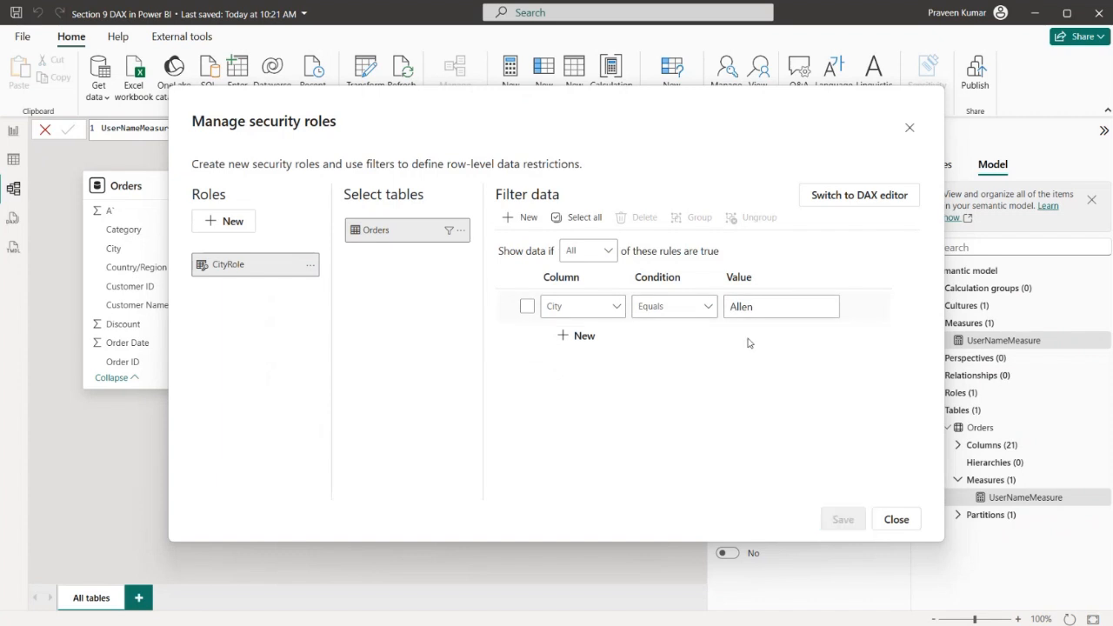
Add a second CityRole rule on Orders requiring Region to equal Central, and save the role
left_click(582, 335)
left_click(612, 342)
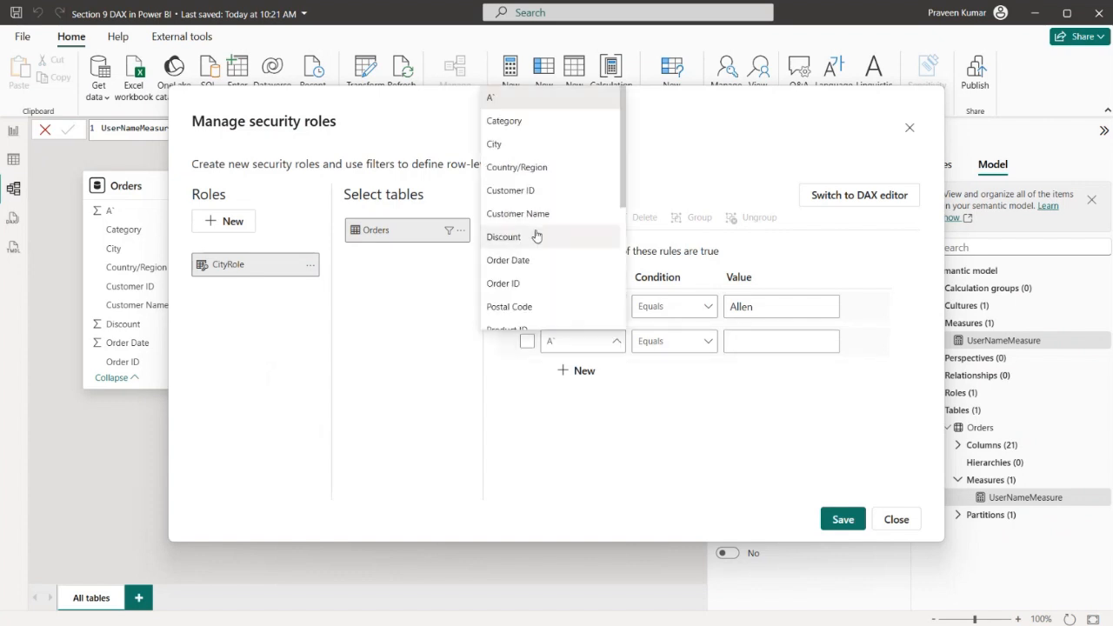
scroll(551, 235, "down", 2)
left_click(501, 278)
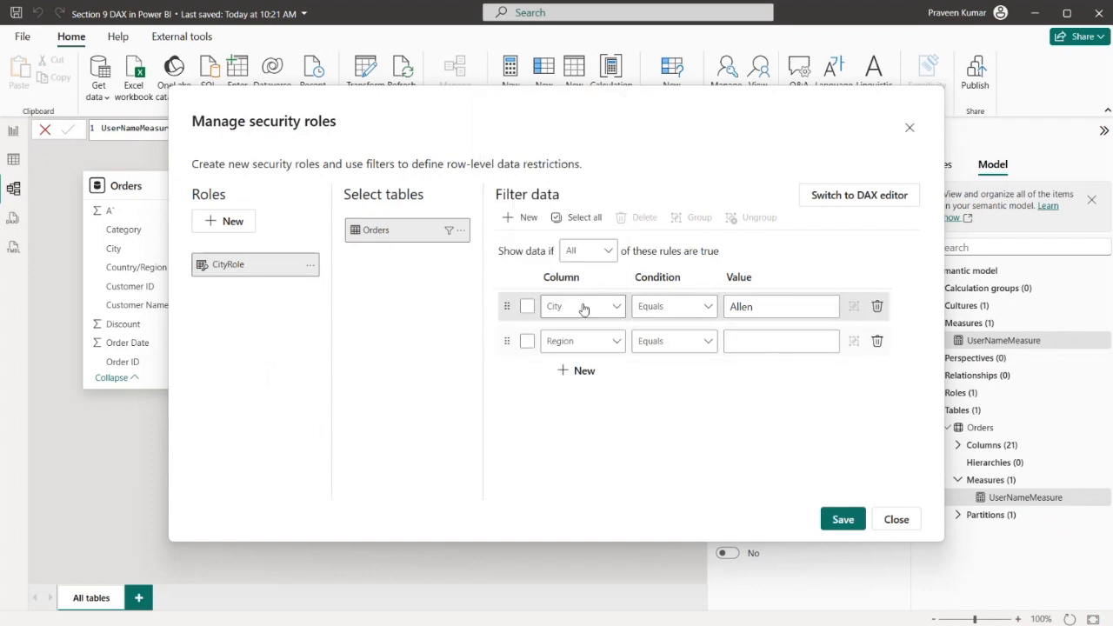
left_click(787, 339)
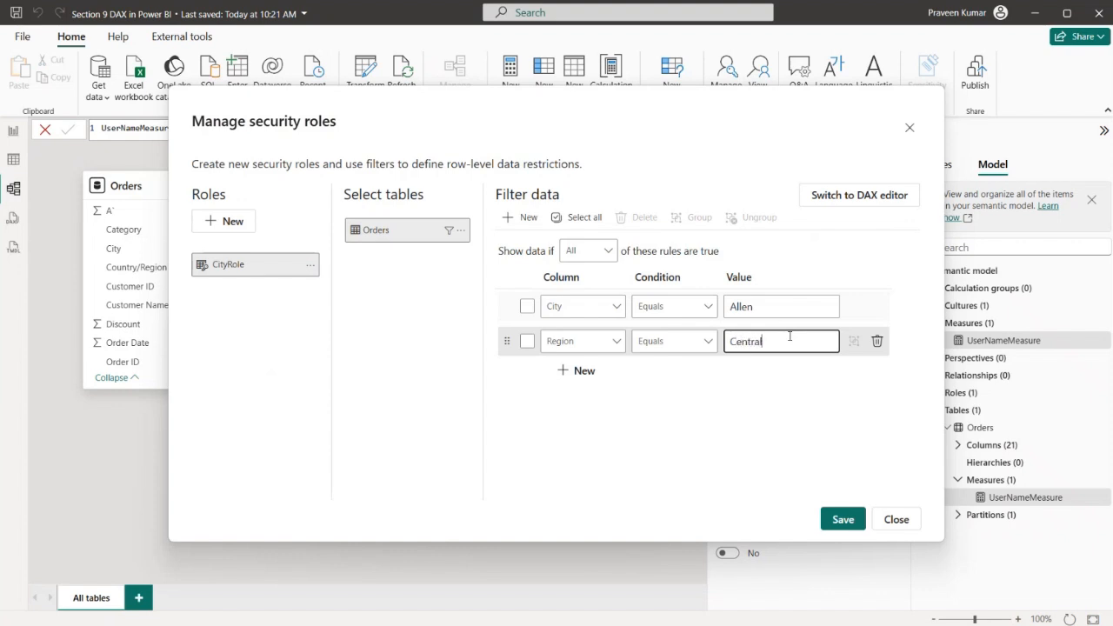
left_click(840, 520)
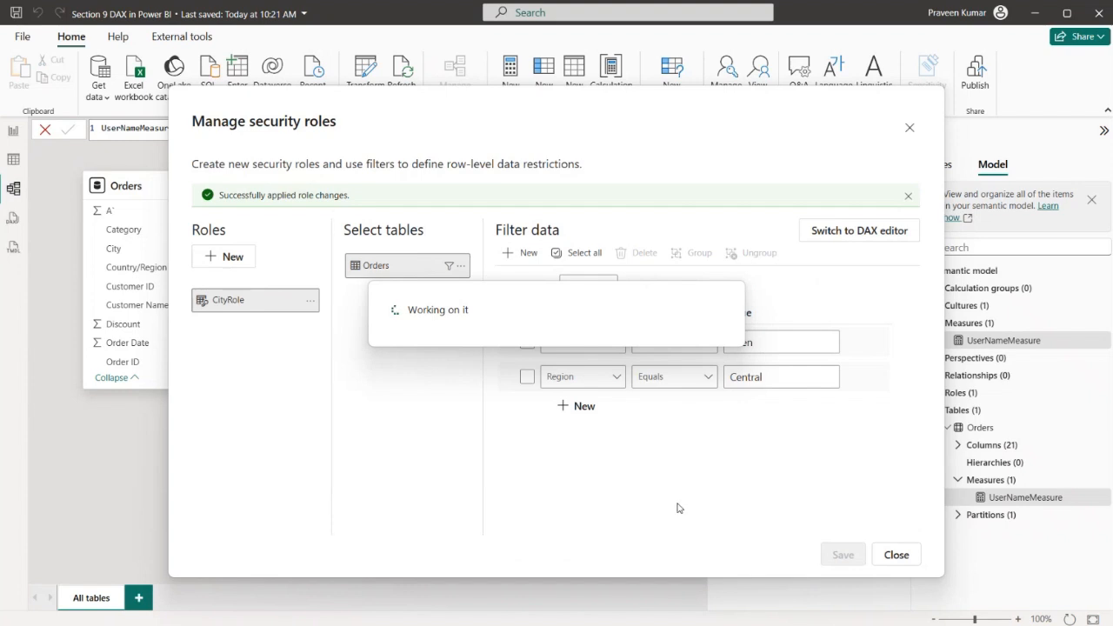
Examine the CityRole filter's City and Region conditions as a DAX expression, and close the role manager
left_click(849, 231)
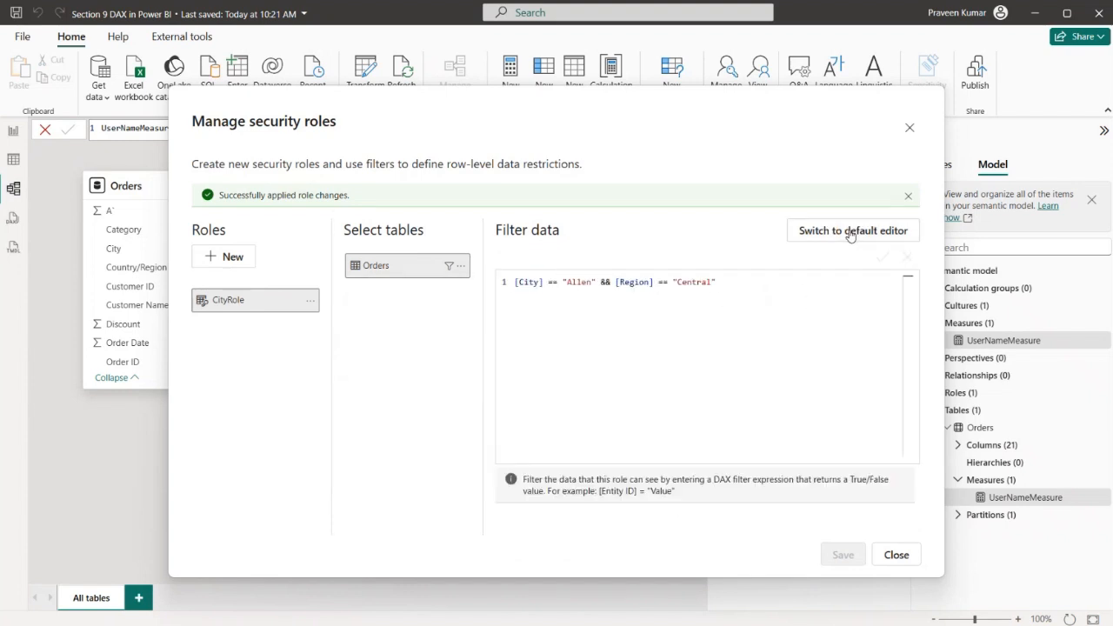
key("ctrl+a")
left_click(568, 293)
left_click_drag(546, 284, 720, 282)
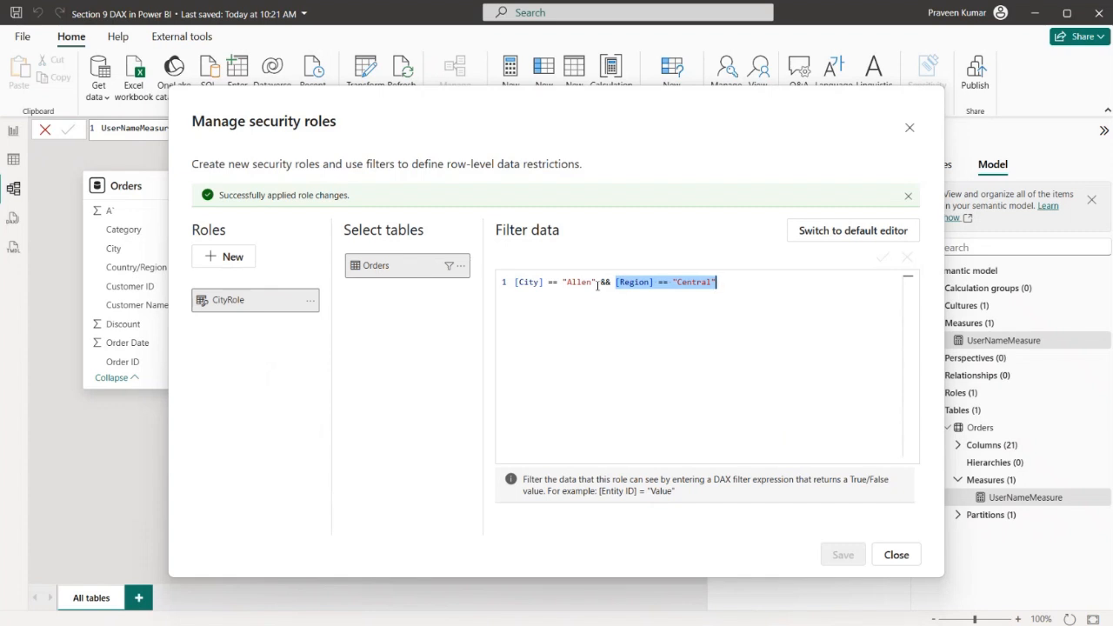
left_click_drag(597, 282, 515, 282)
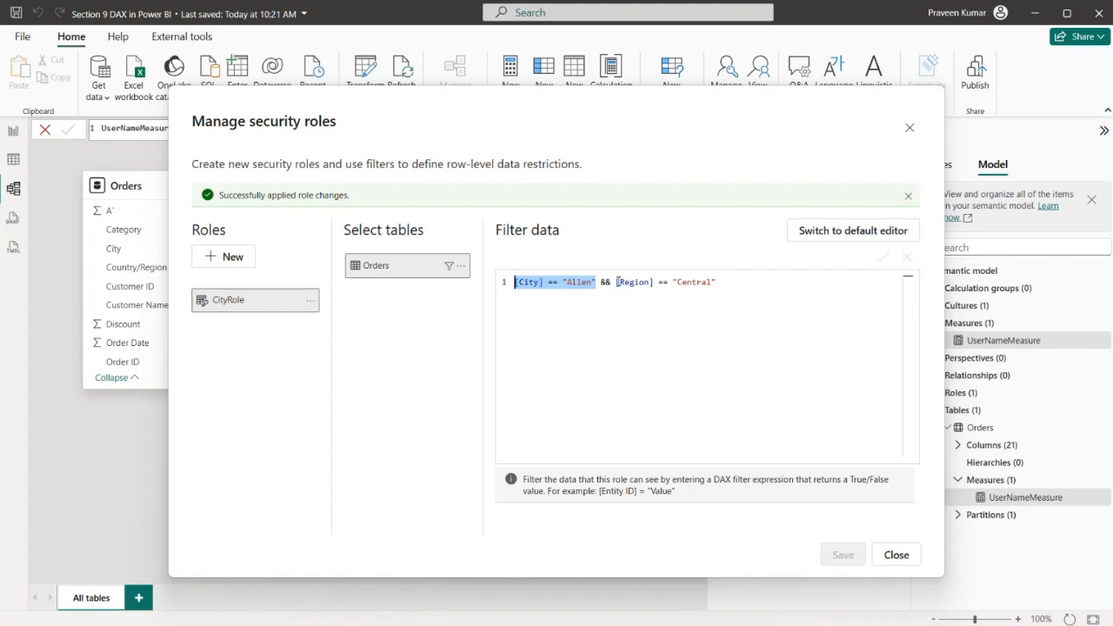
left_click_drag(617, 283, 740, 285)
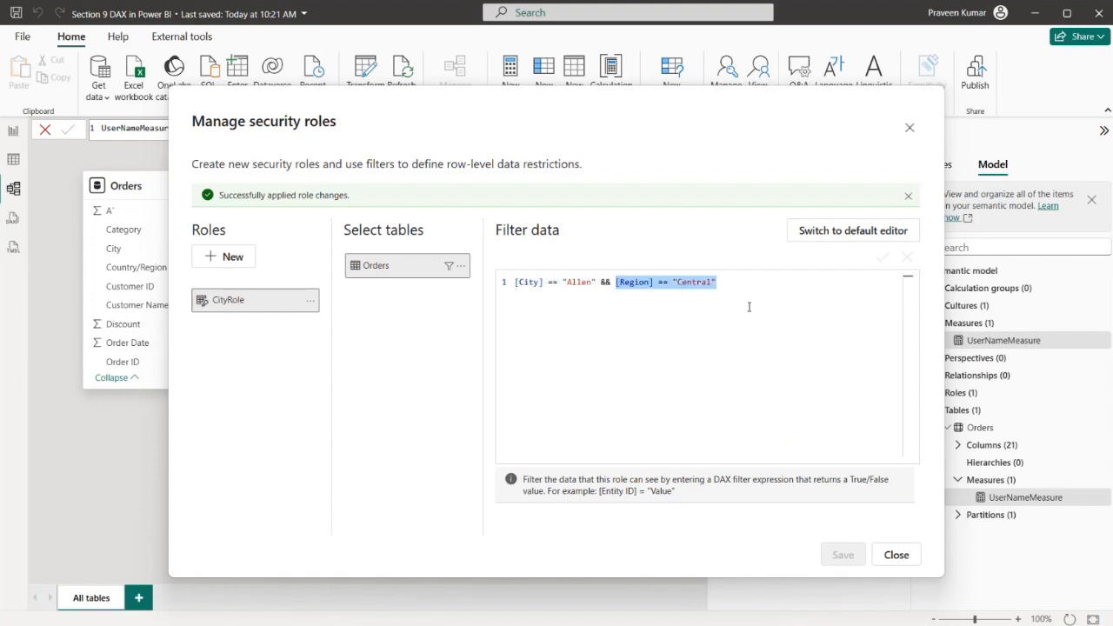
left_click(907, 132)
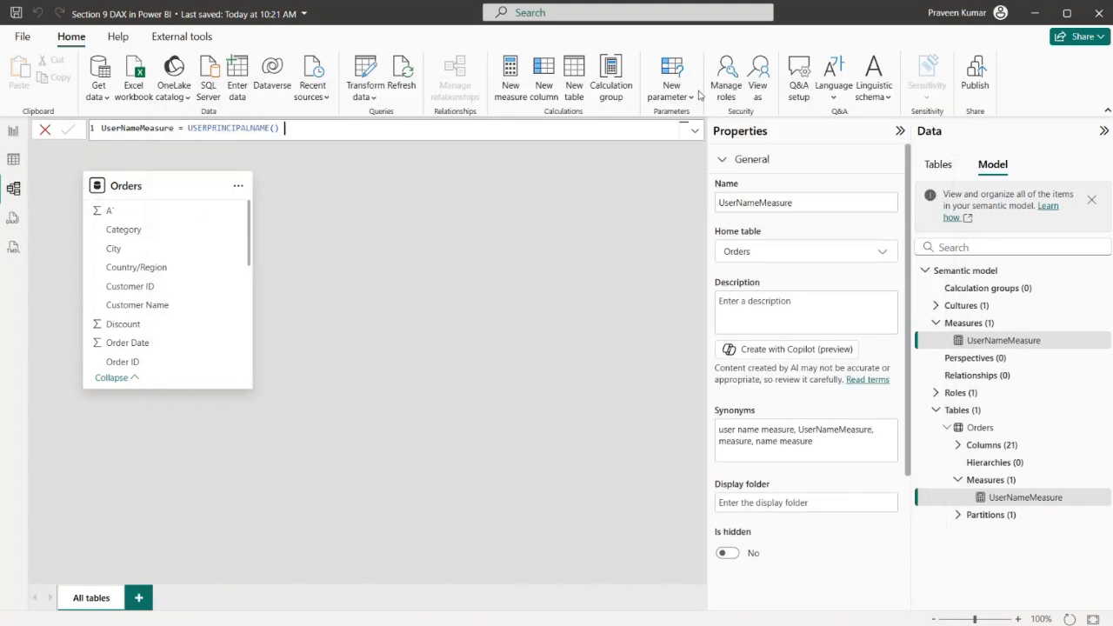
View the model as CityRole and check the filtered visuals on Page 1 and the rows of the Orders table
left_click(759, 80)
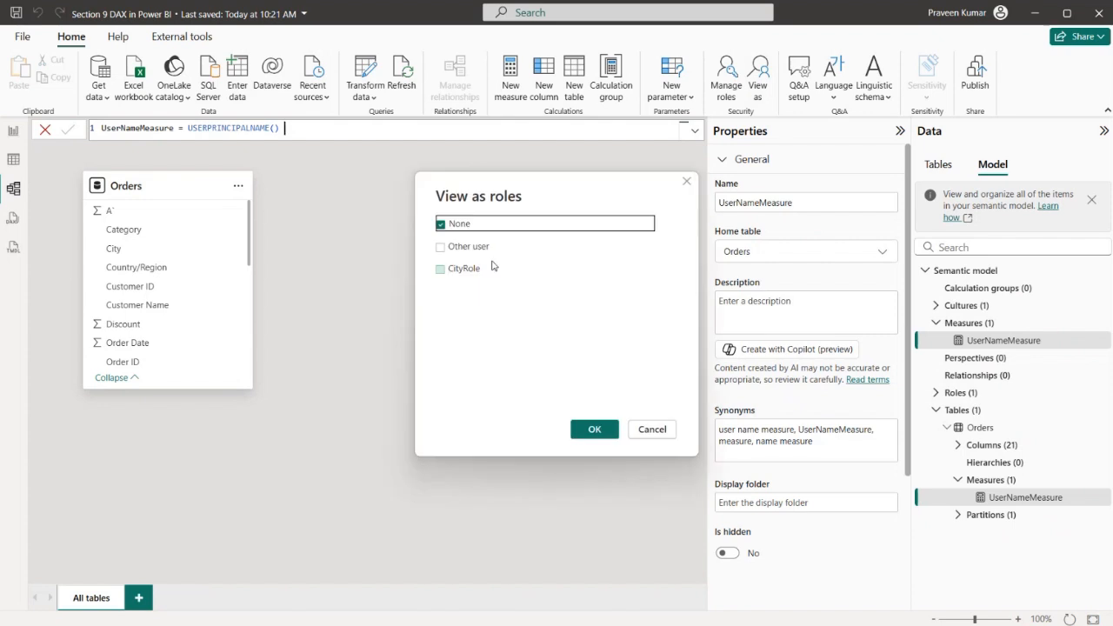
left_click(458, 270)
left_click(594, 429)
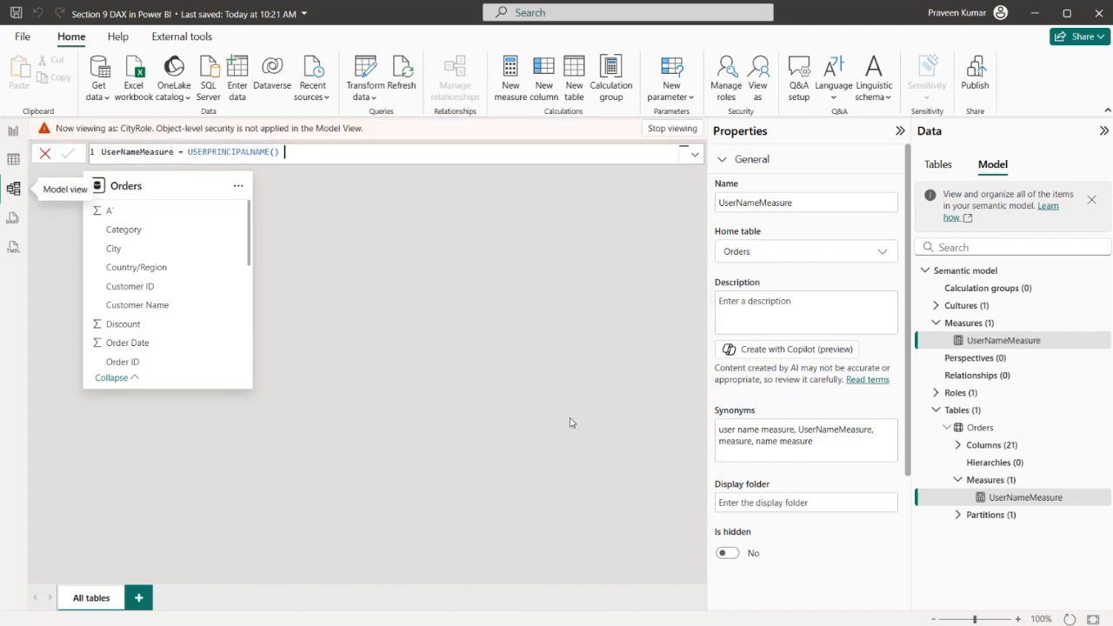
left_click(10, 133)
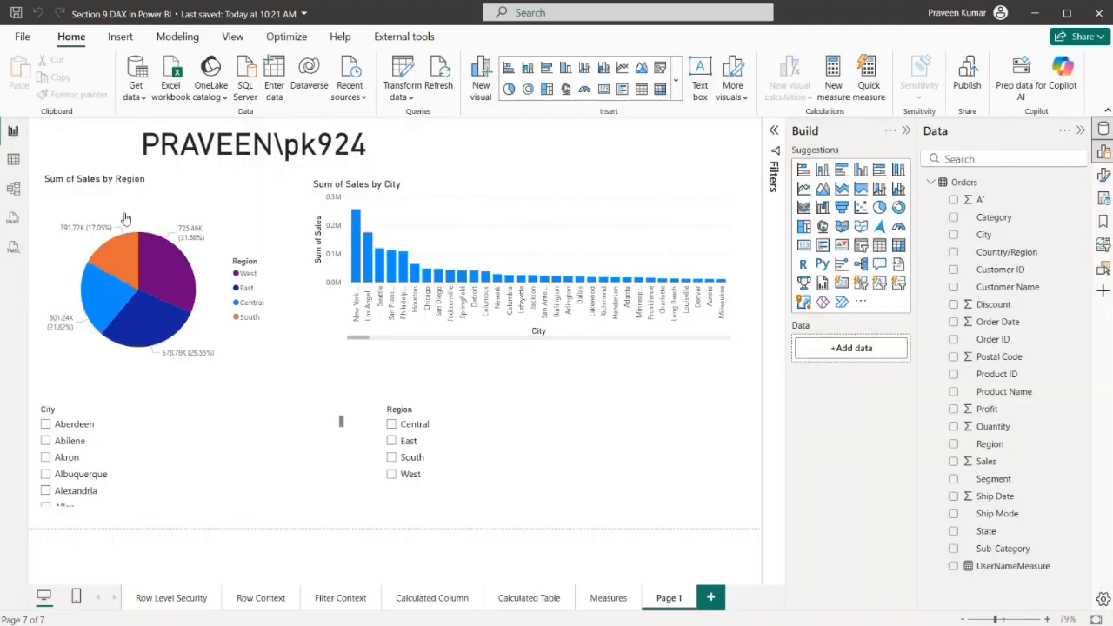
left_click(13, 160)
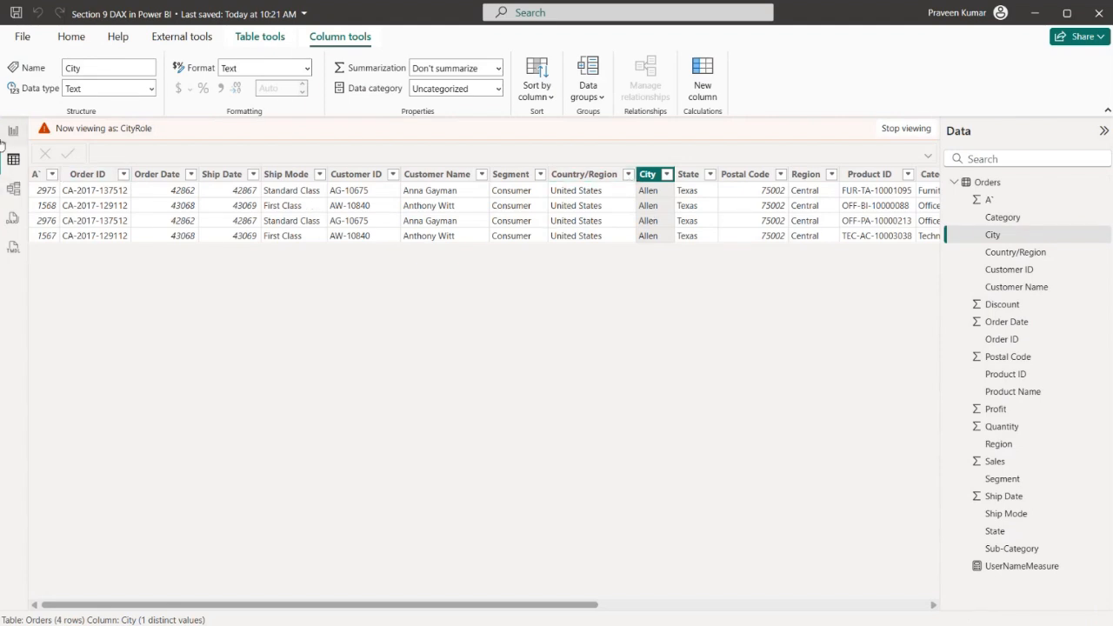
Change the Region rule's value in CityRole to West, save the role, and close the role manager
left_click(13, 188)
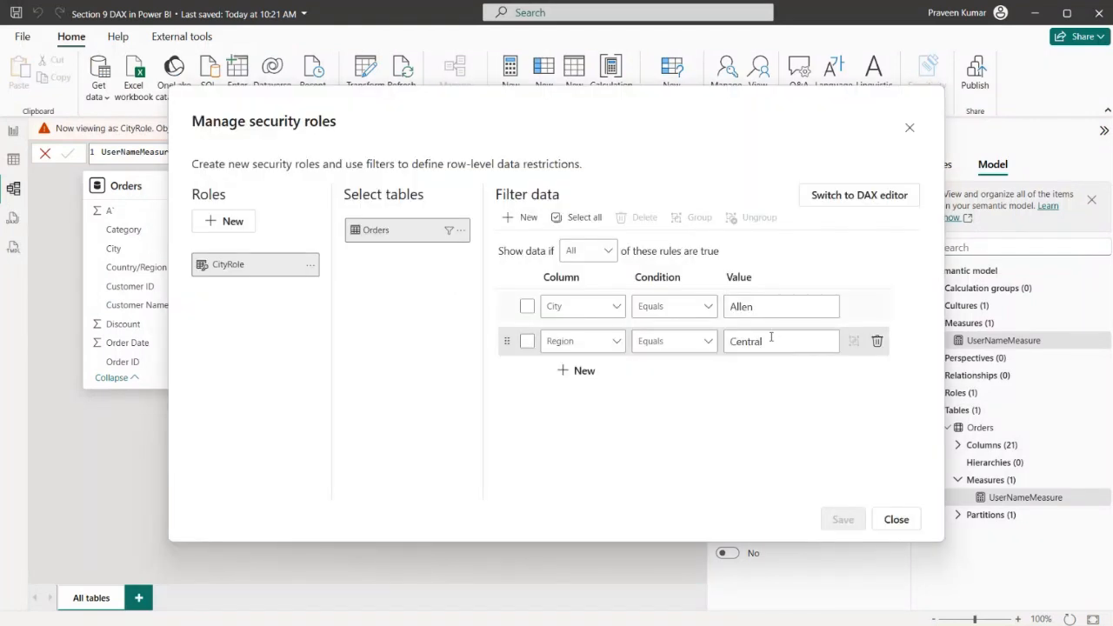
double_click(770, 342)
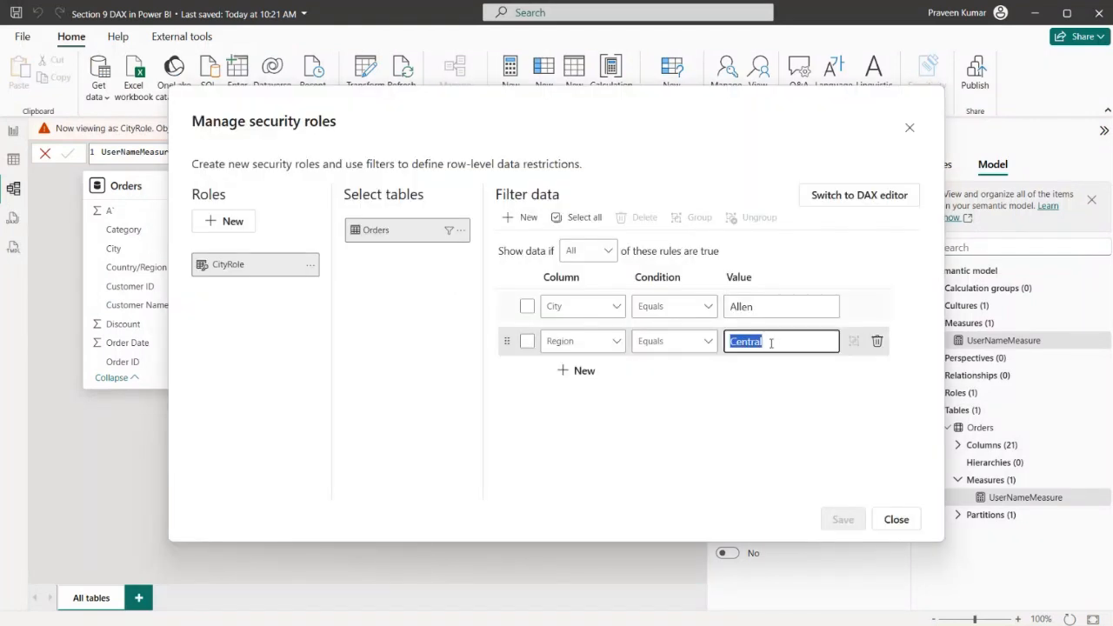
type("West")
left_click_drag(765, 306, 718, 309)
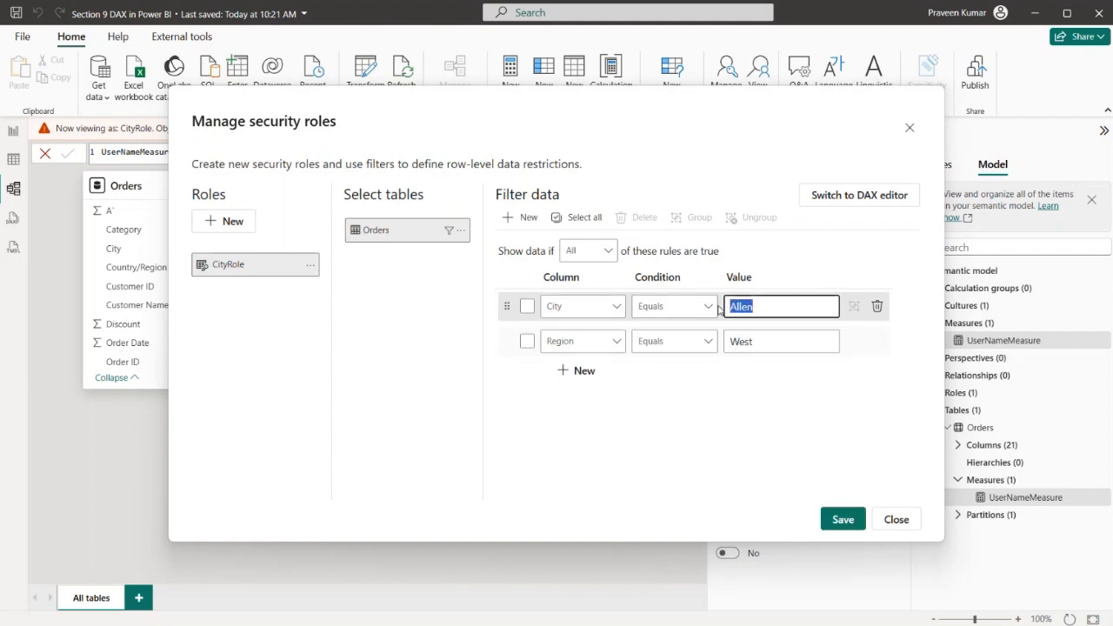
left_click(843, 519)
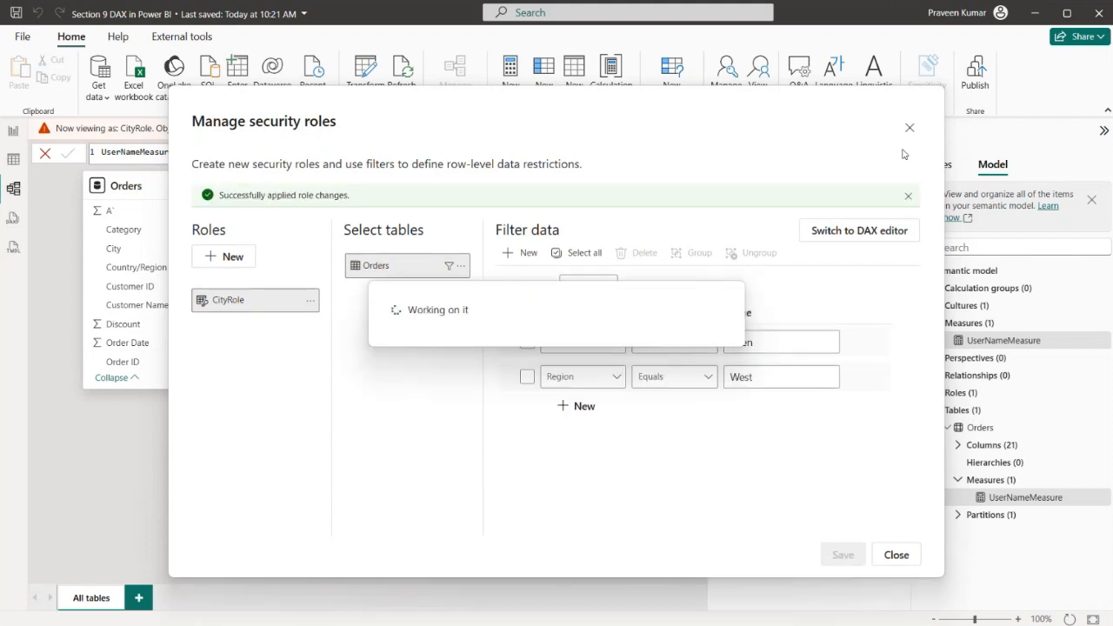
left_click(910, 128)
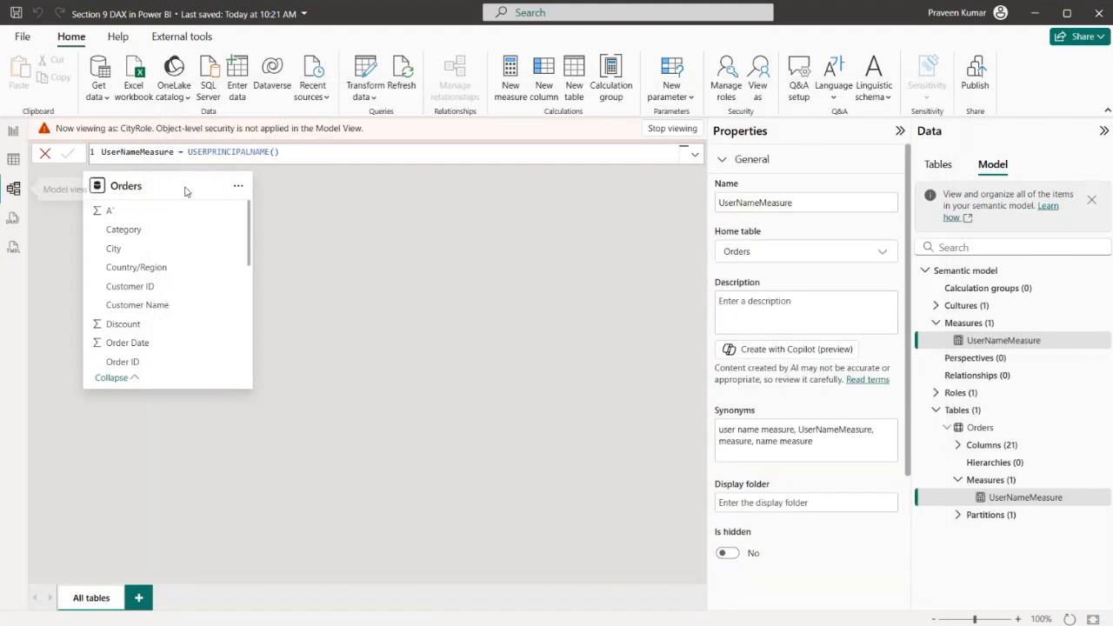
Compare the Orders table rows and the Page 1 visuals under the changed CityRole filter
left_click(13, 159)
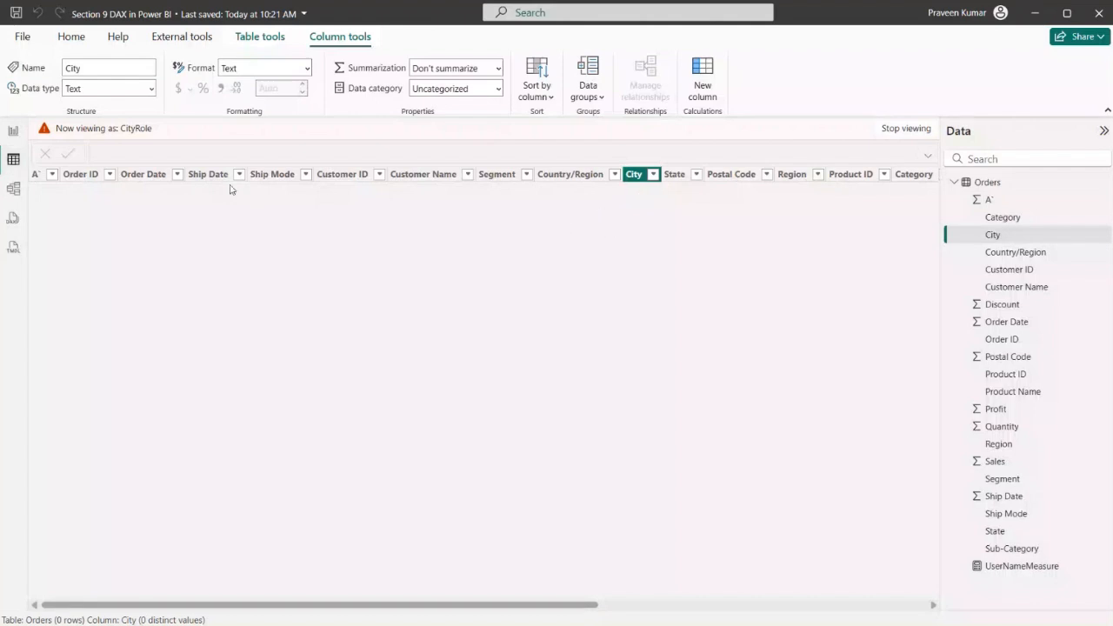
left_click(14, 132)
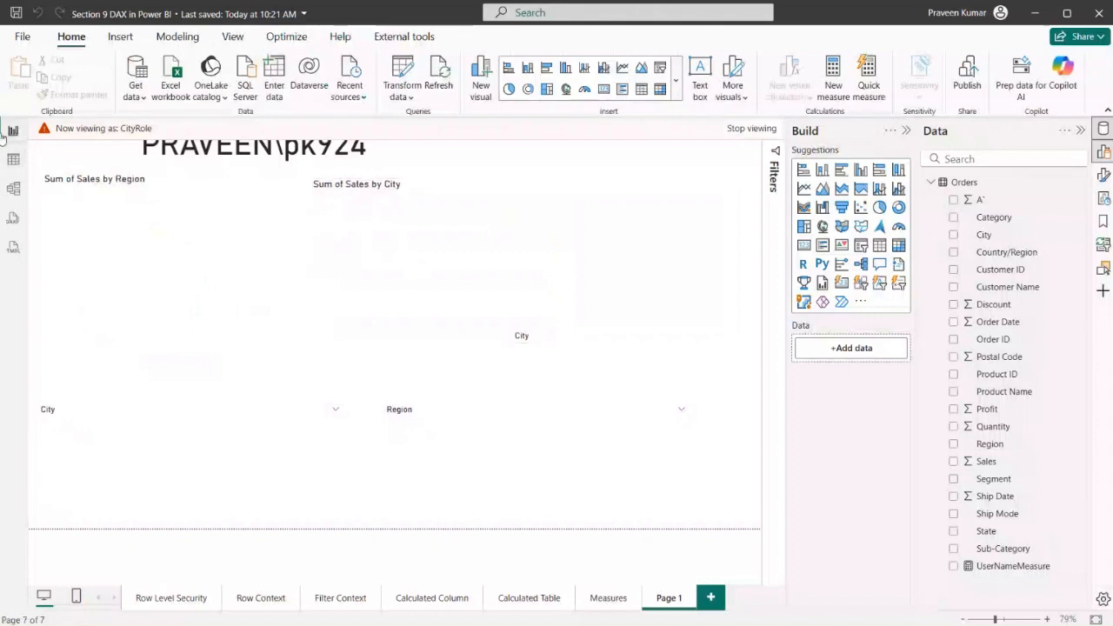
left_click(13, 160)
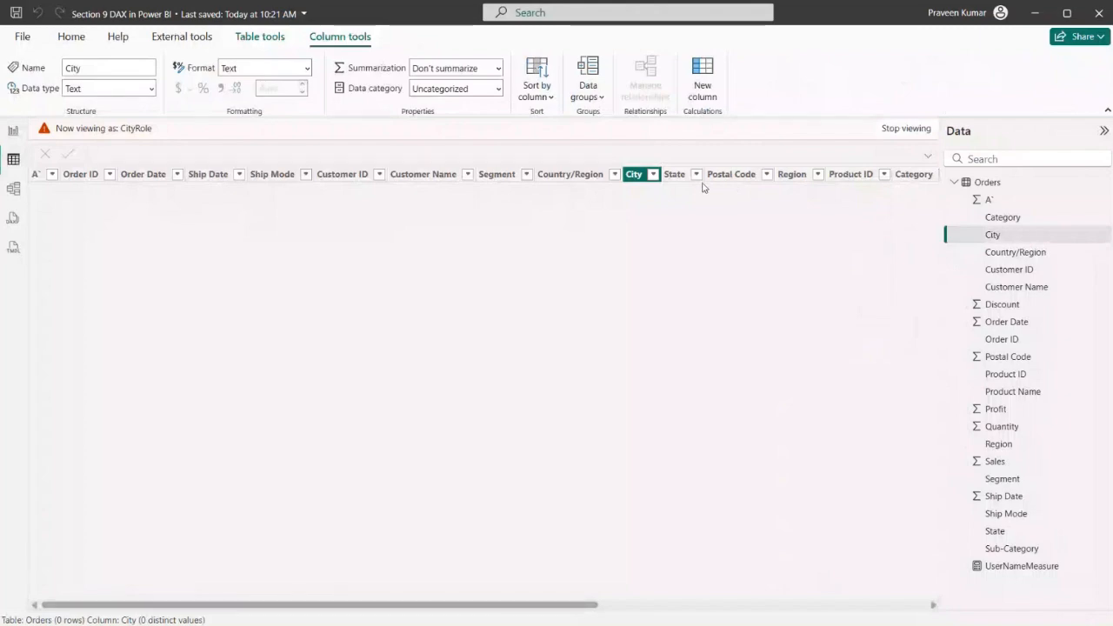
left_click(13, 130)
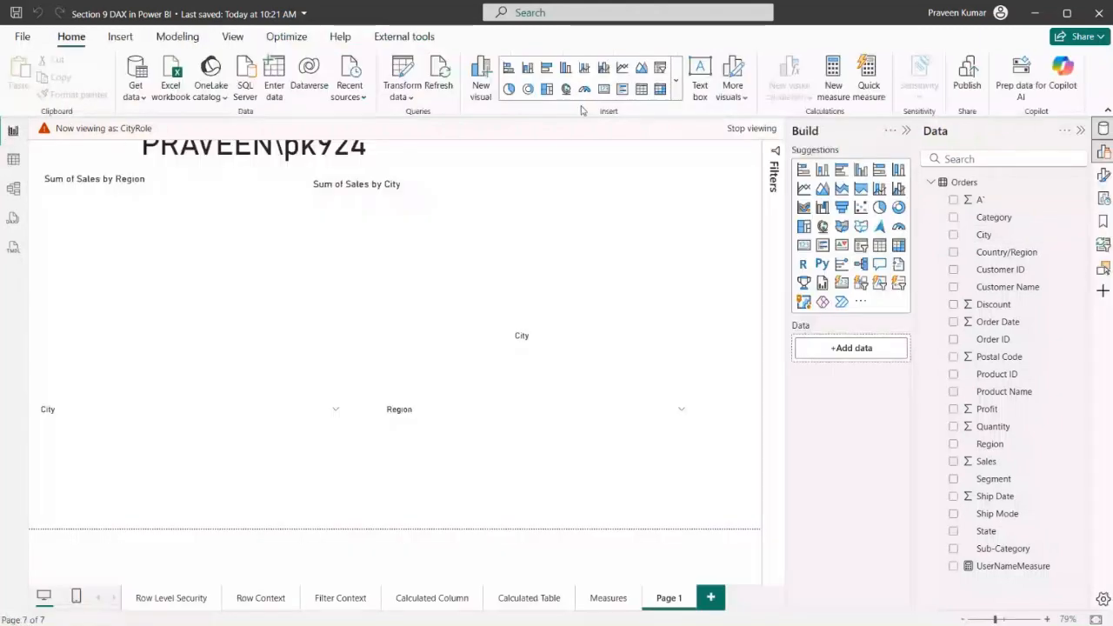
Create a new security role in the role manager and name it RegionRole
left_click(13, 190)
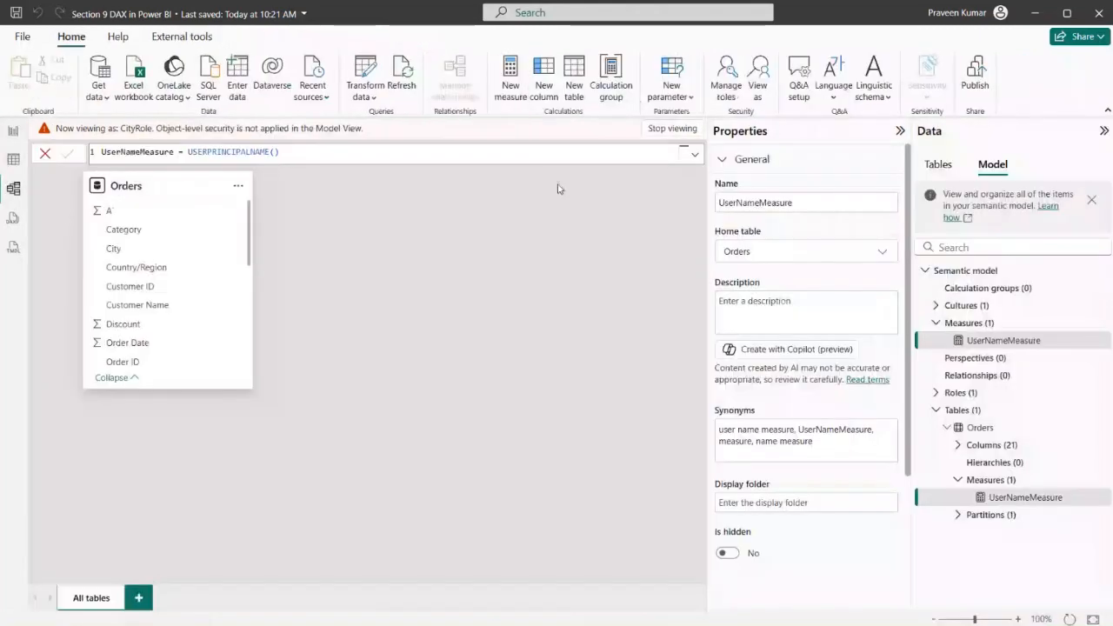
left_click(737, 92)
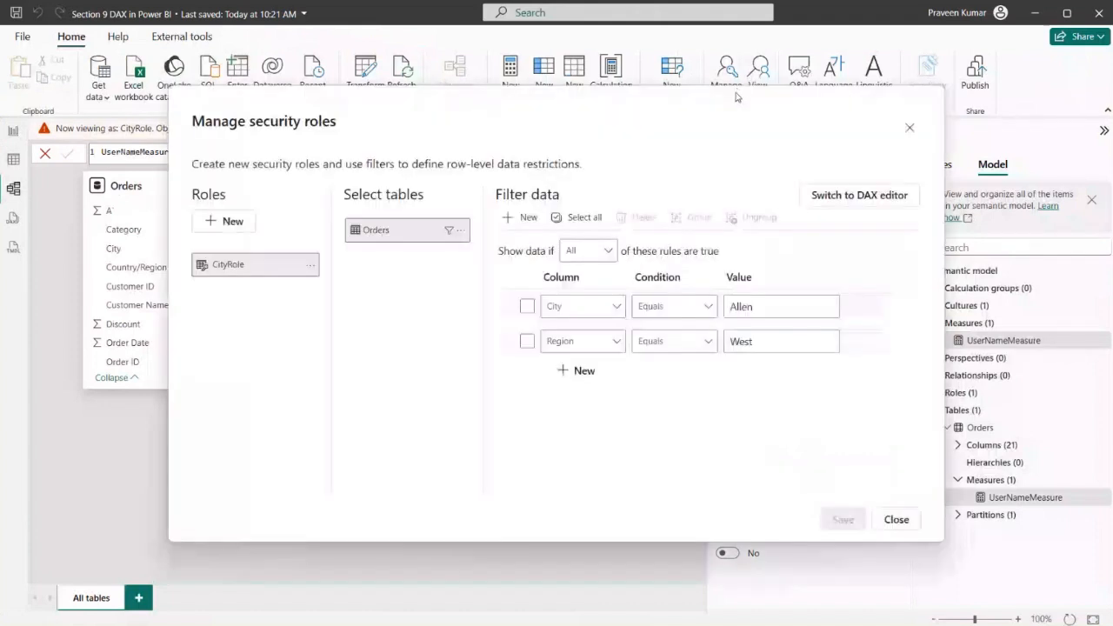
left_click(226, 221)
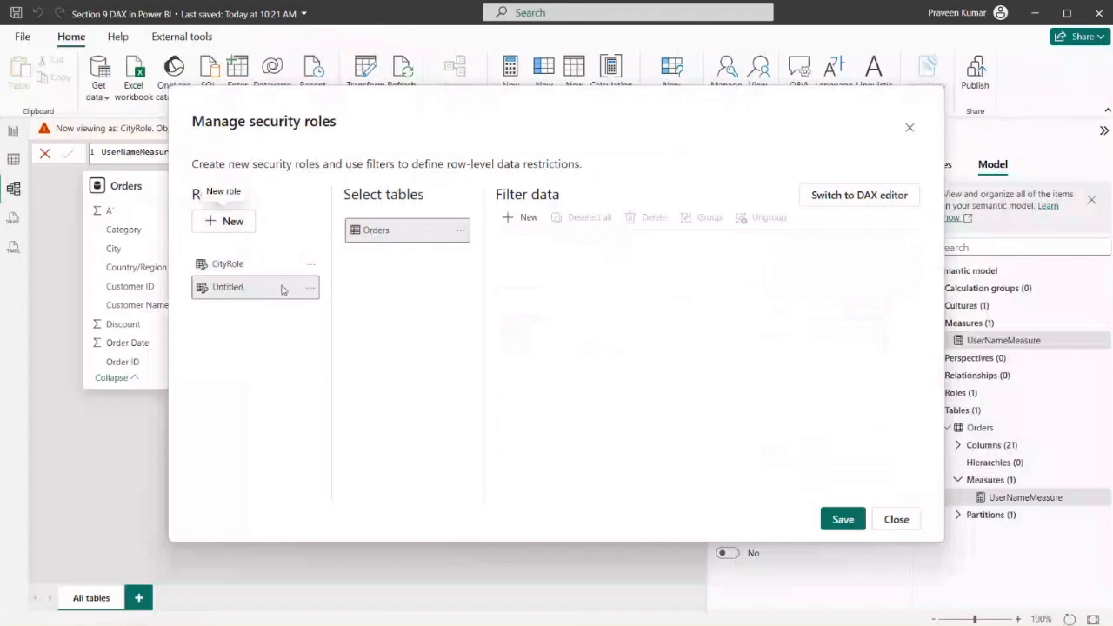
left_click(311, 287)
left_click(356, 306)
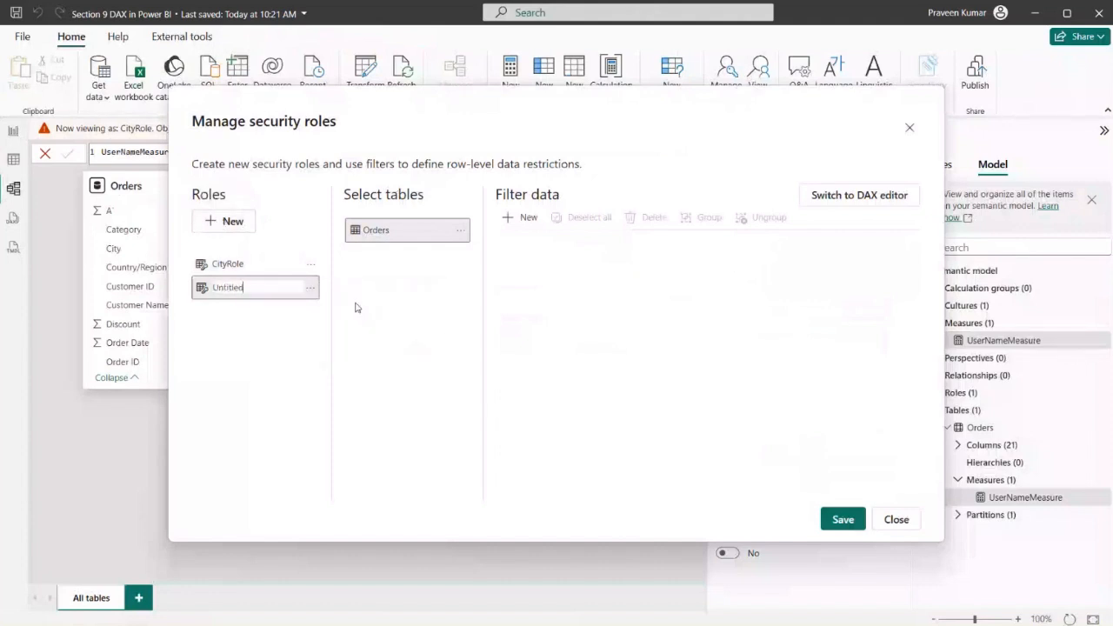
type("RegionRole")
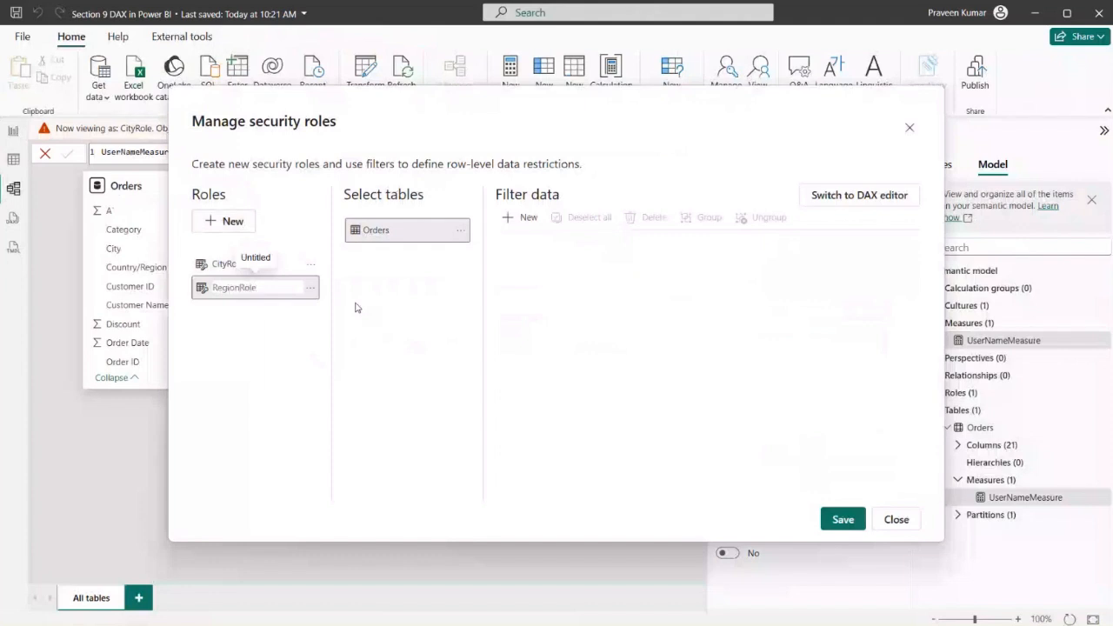
key("Return")
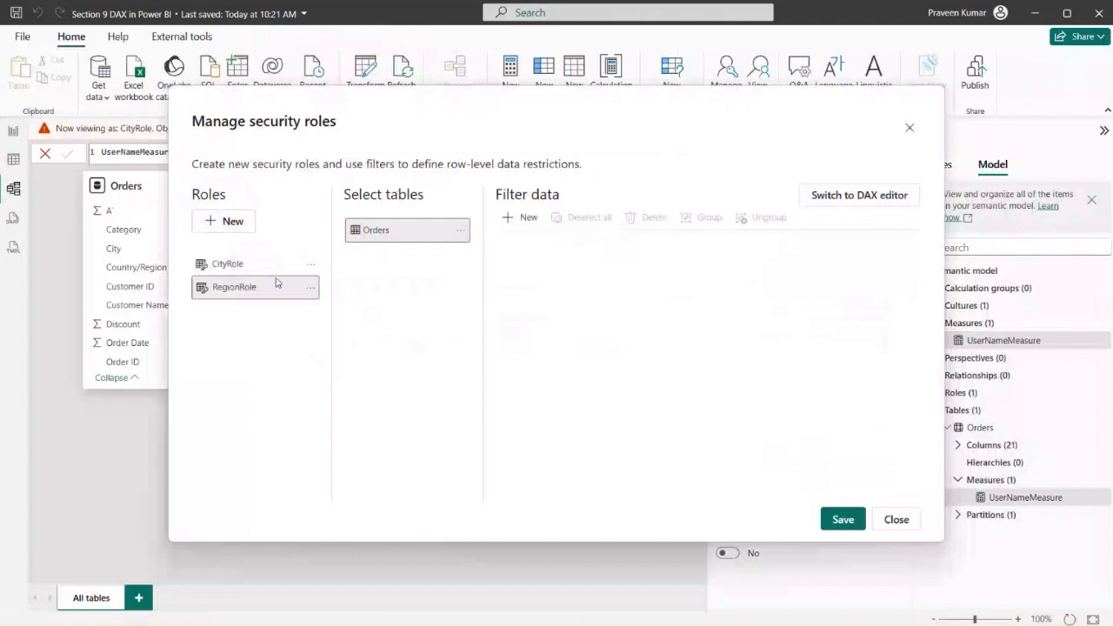
Write the DAX filter [Region]="Central" on the Orders table for RegionRole and validate the expression
left_click(820, 198)
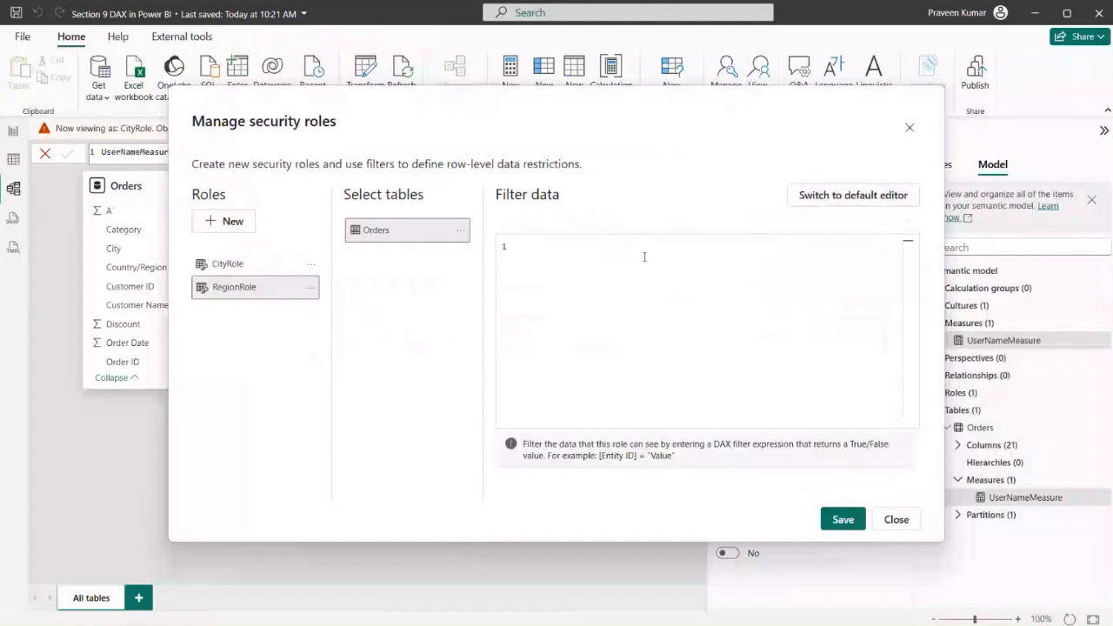
left_click(644, 257)
type("[")
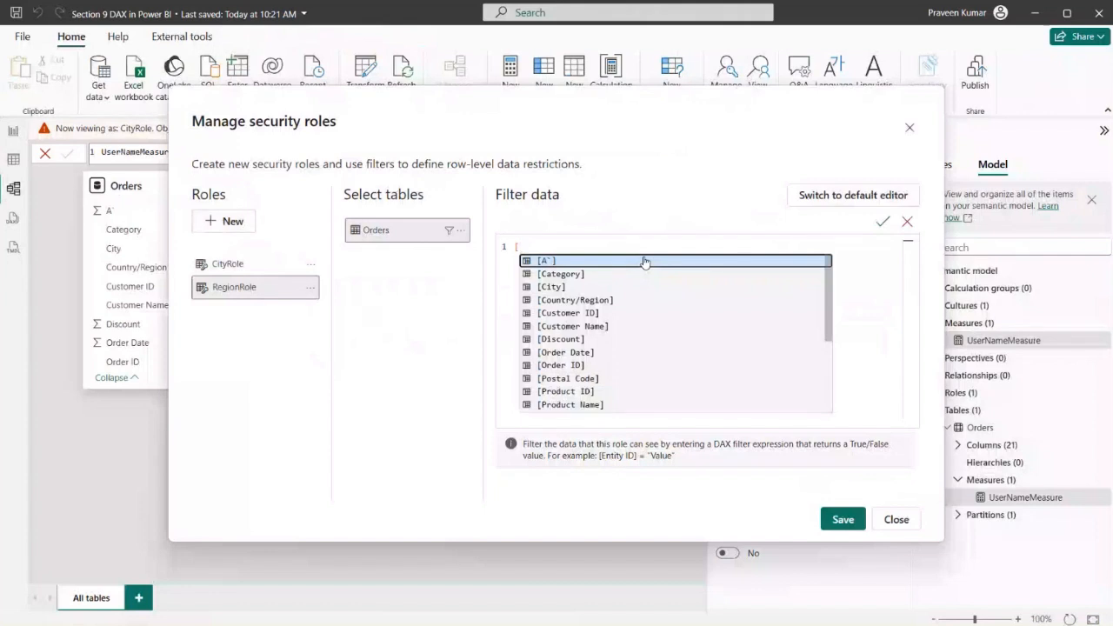
type("Re")
key("Tab")
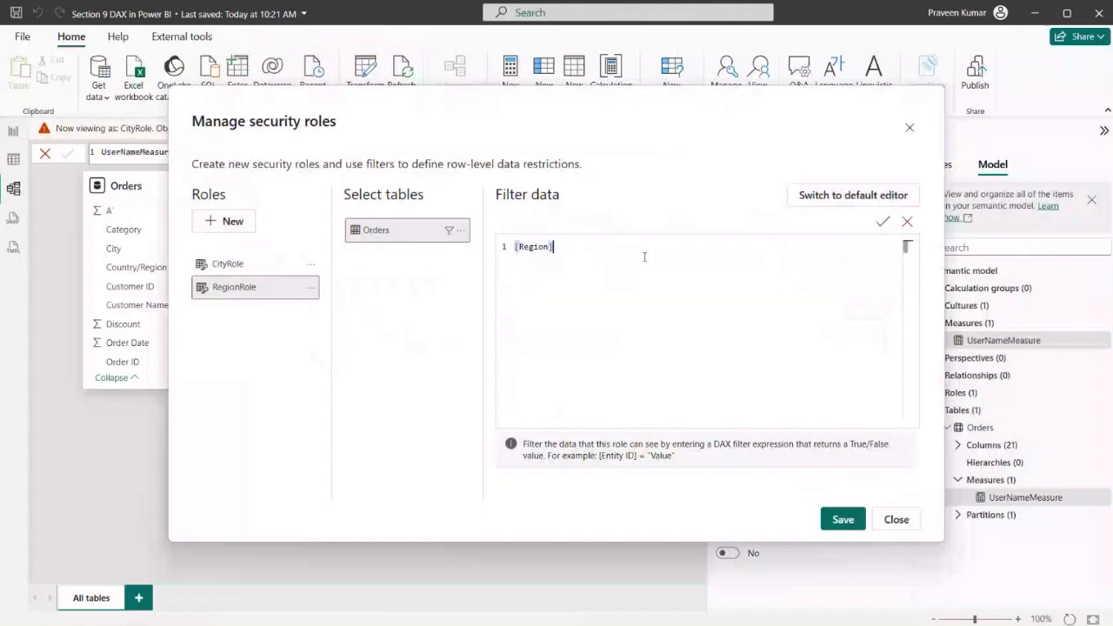
type("=\"C")
type("entral\"")
key("ctrl+a")
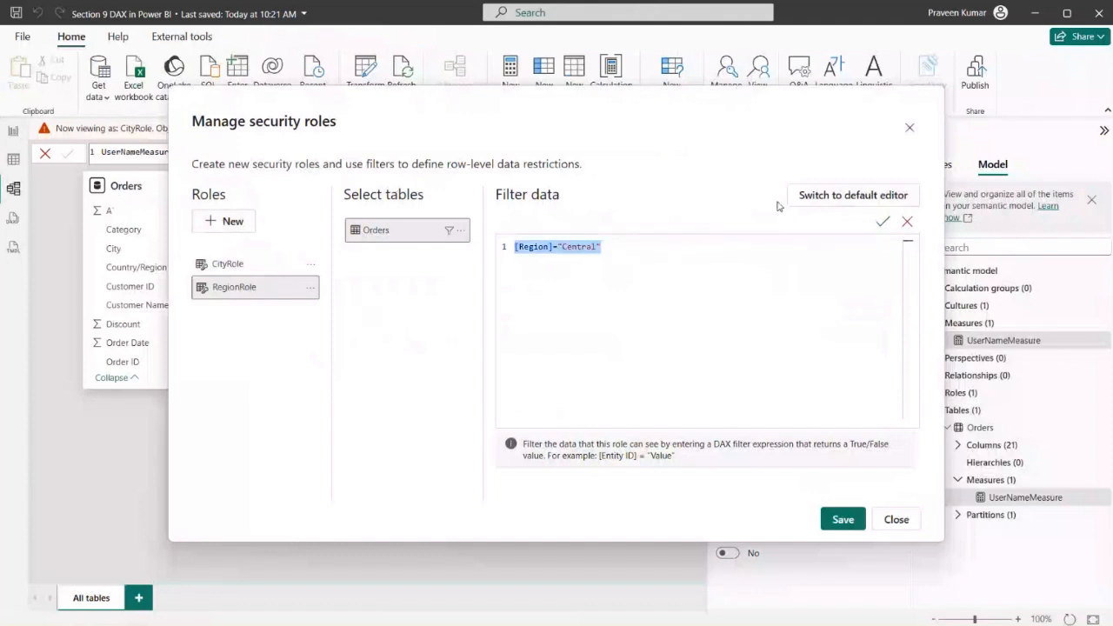
left_click(666, 244)
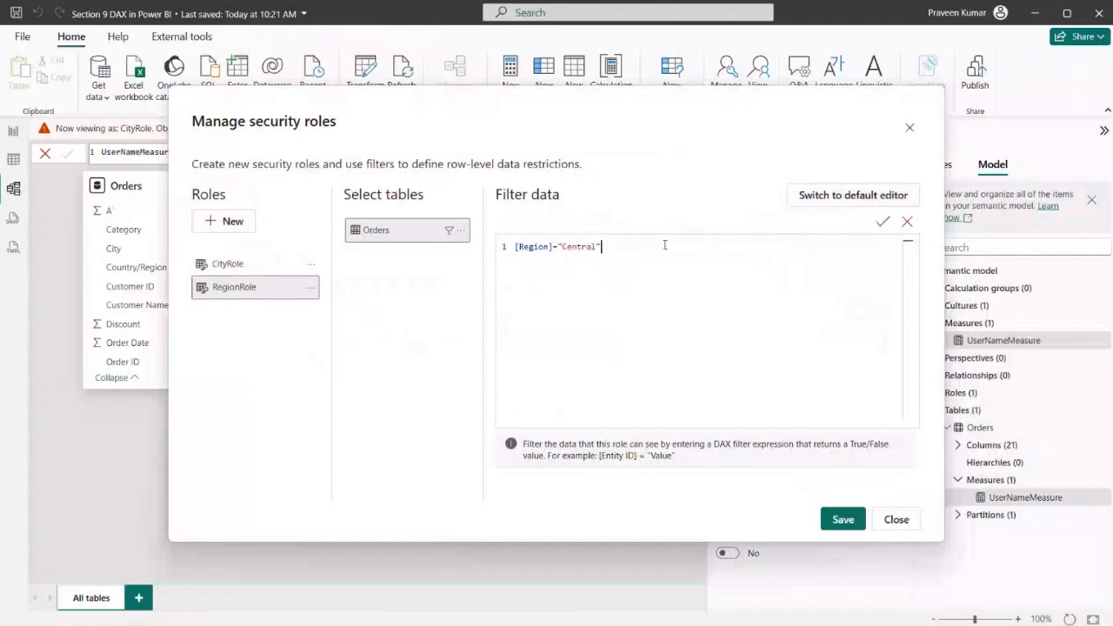
left_click_drag(559, 247, 607, 247)
left_click(883, 222)
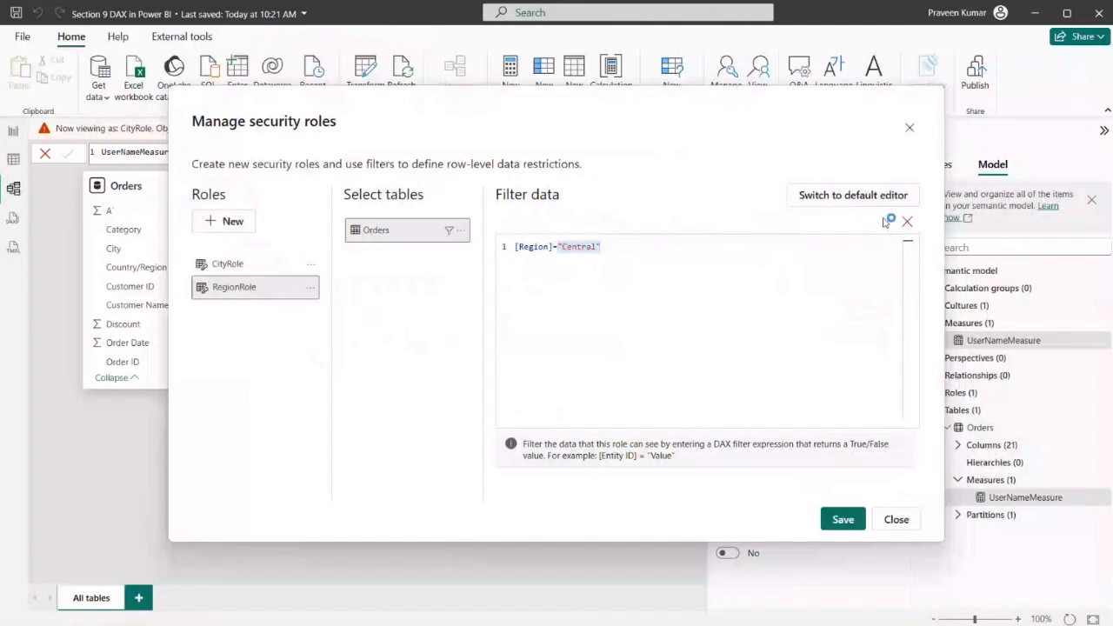
Save the RegionRole definition and close the role manager
left_click_drag(558, 247, 604, 248)
left_click(848, 520)
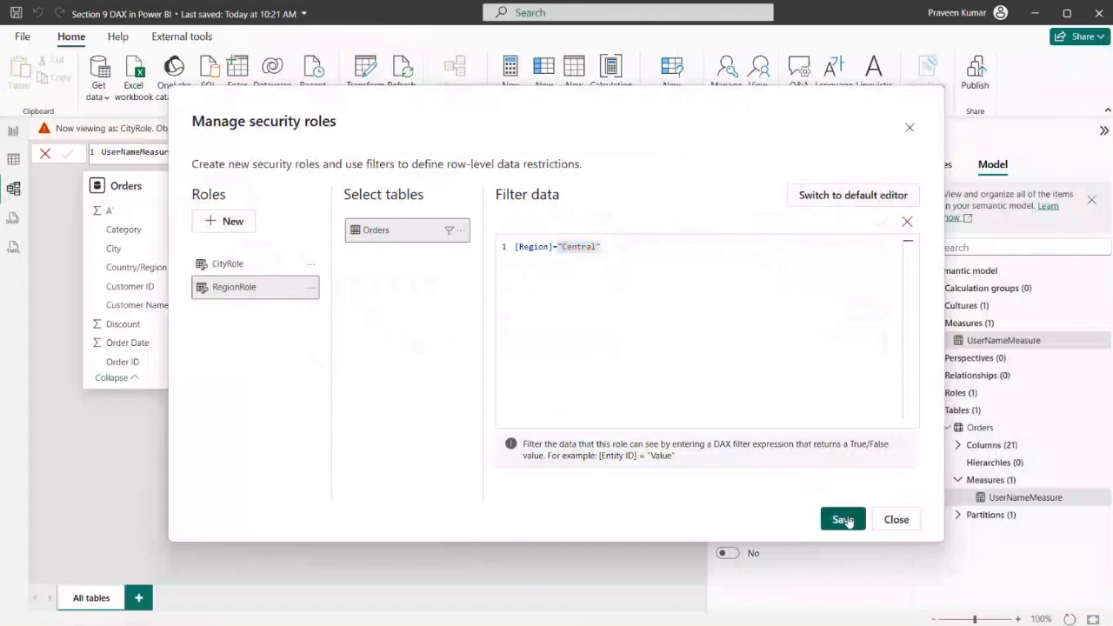
left_click(910, 130)
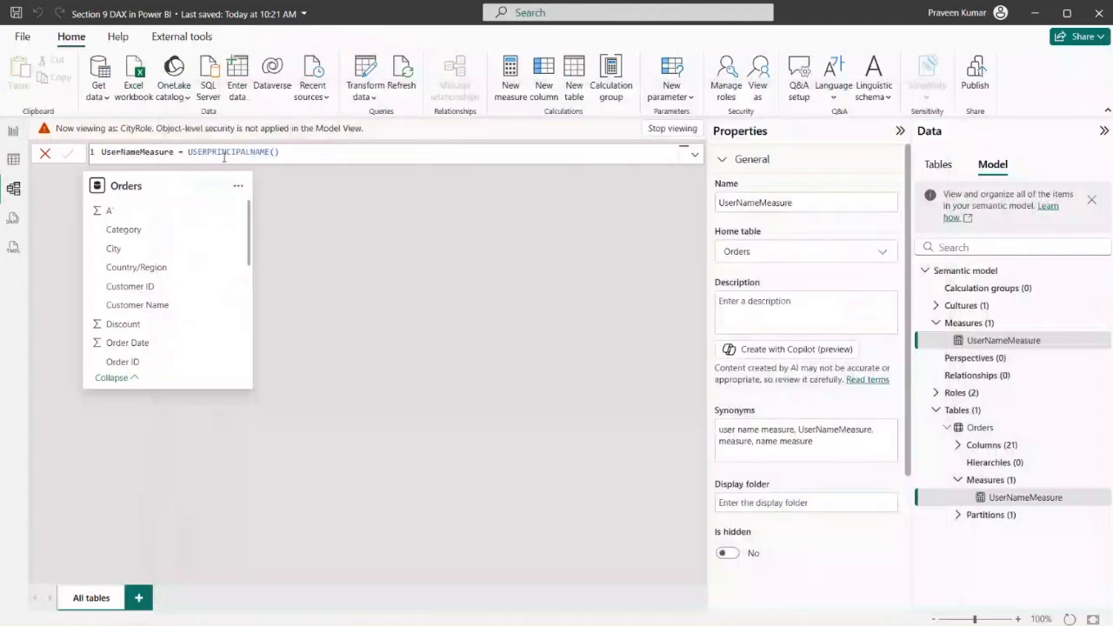
Switch the role preview from CityRole to RegionRole only
left_click(761, 90)
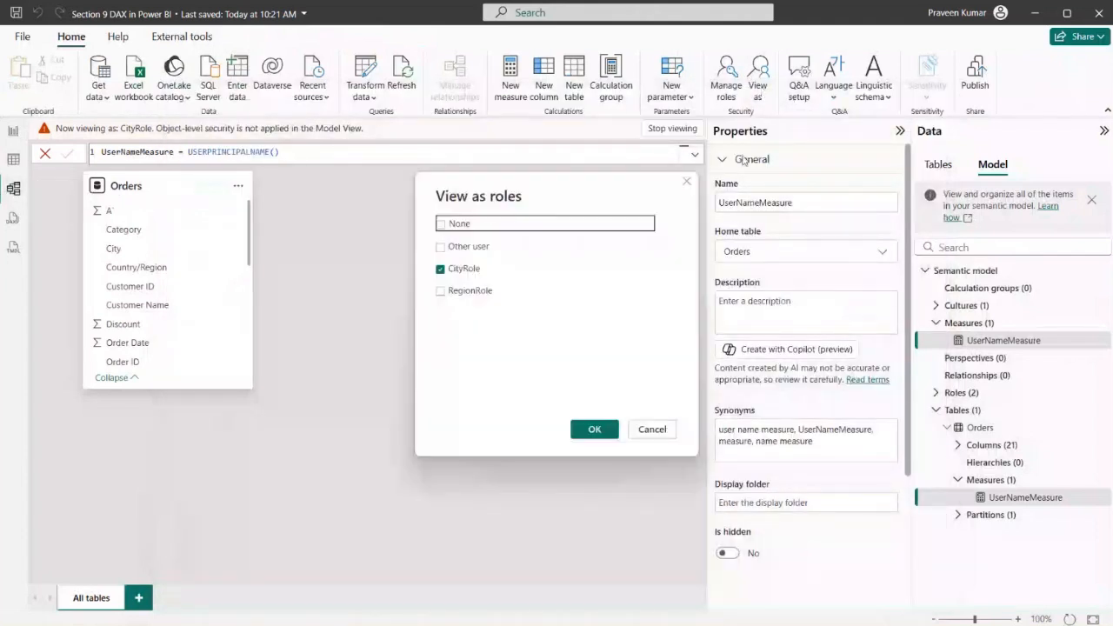
left_click(467, 291)
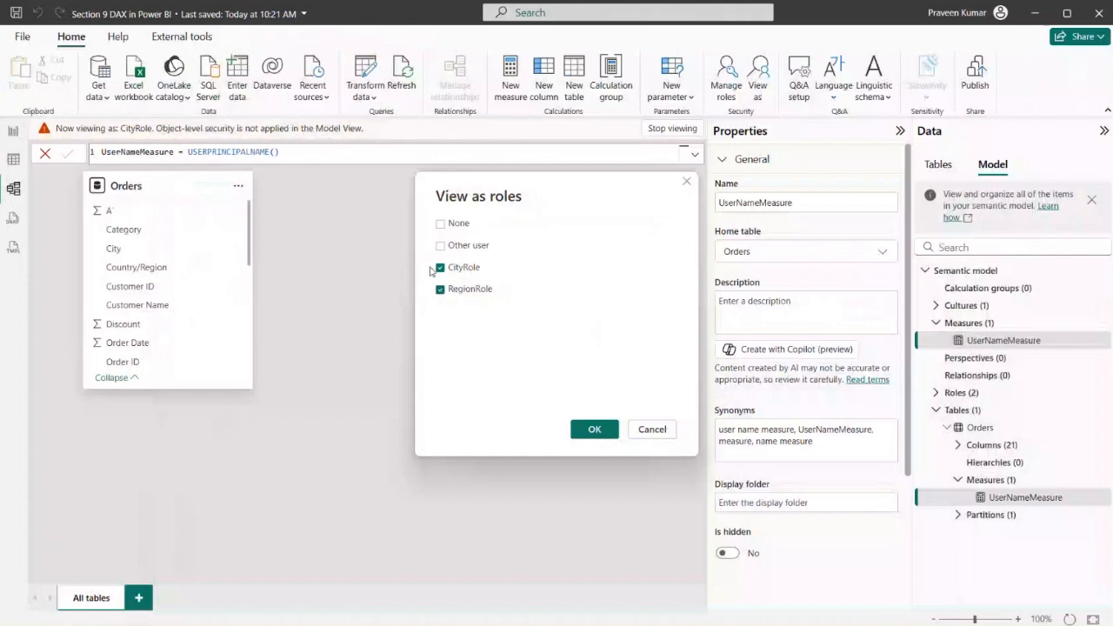
left_click(441, 269)
left_click(595, 430)
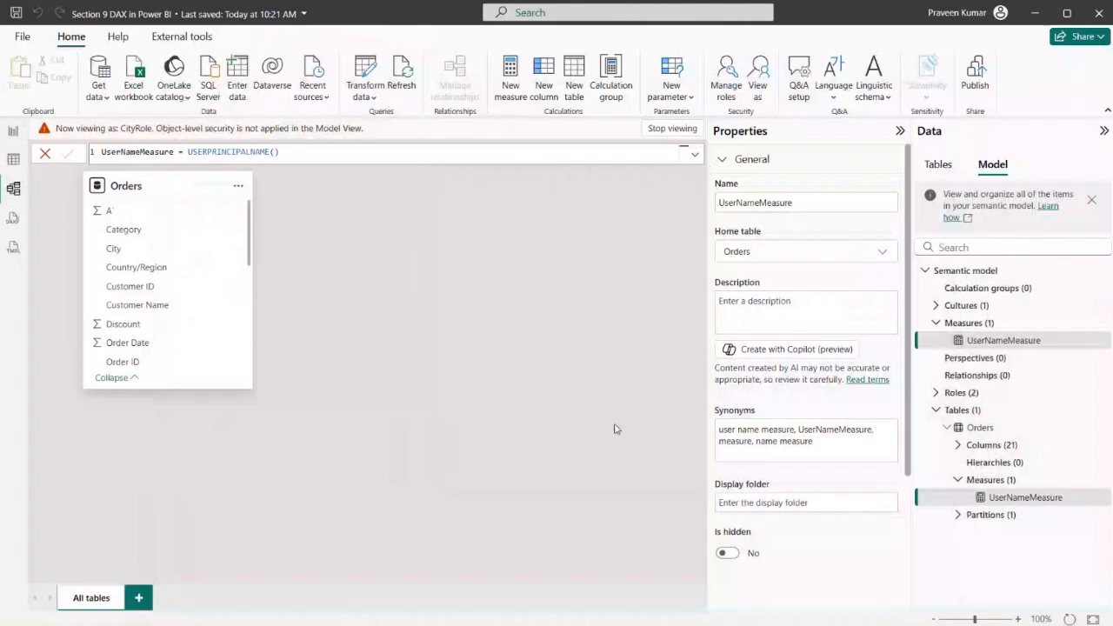
Check the Page 1 visuals, the Orders rows and the Region column's filter values while viewing as RegionRole
left_click(13, 131)
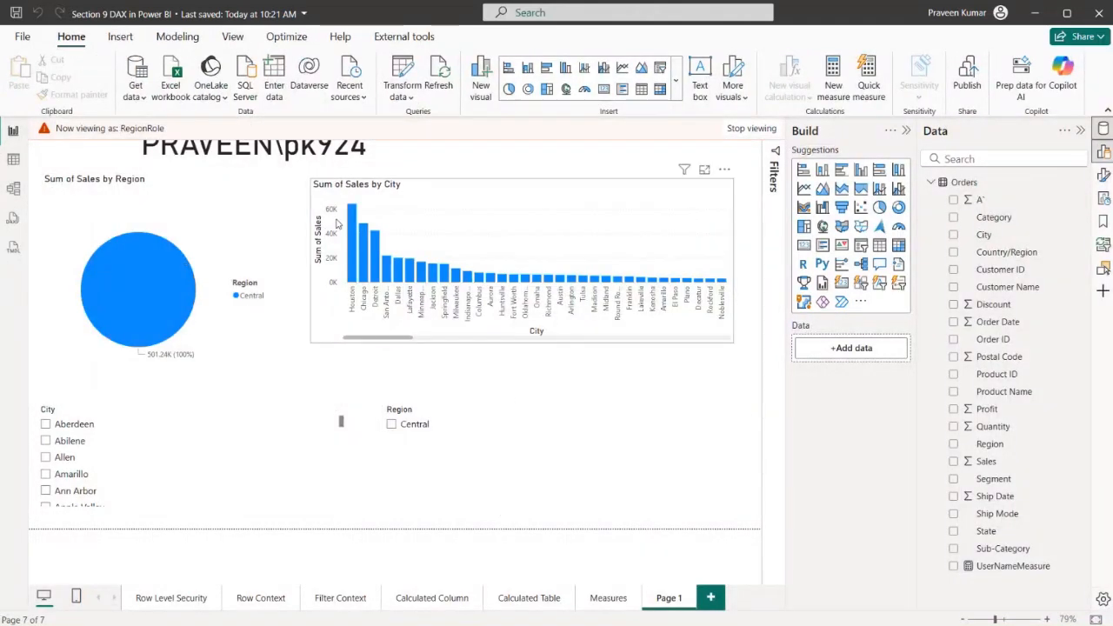
left_click(13, 189)
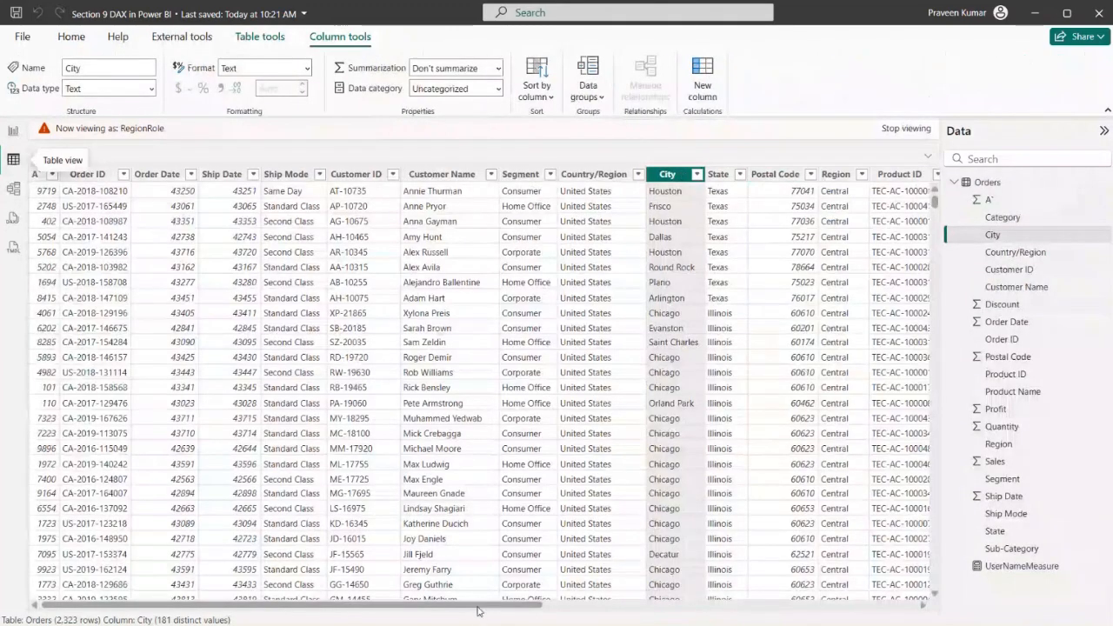
left_click_drag(479, 608, 622, 621)
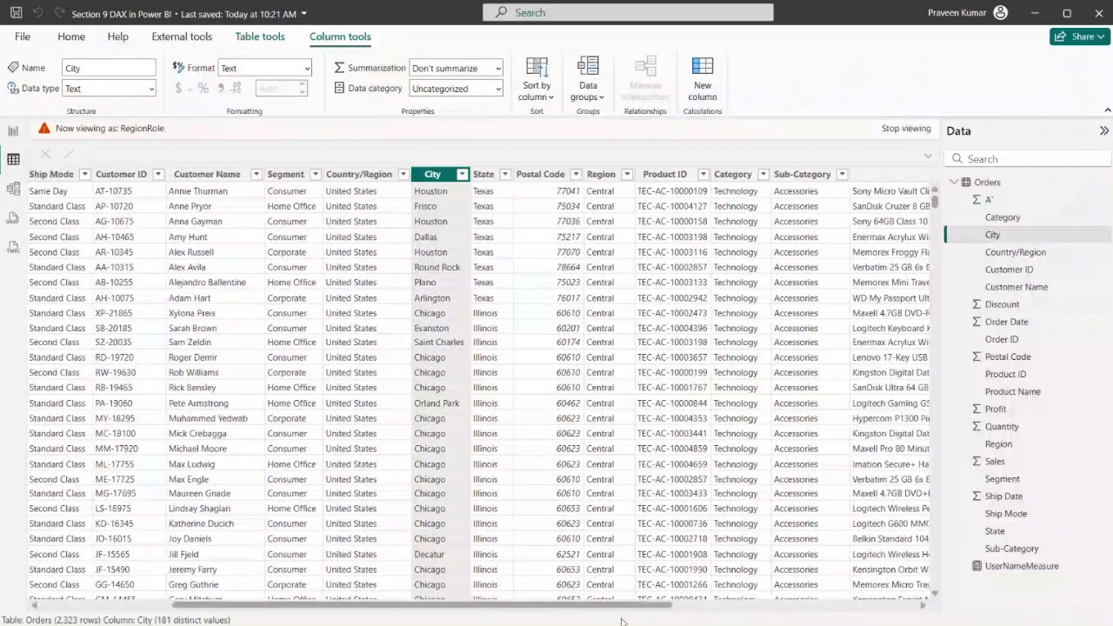
left_click_drag(376, 610, 242, 613)
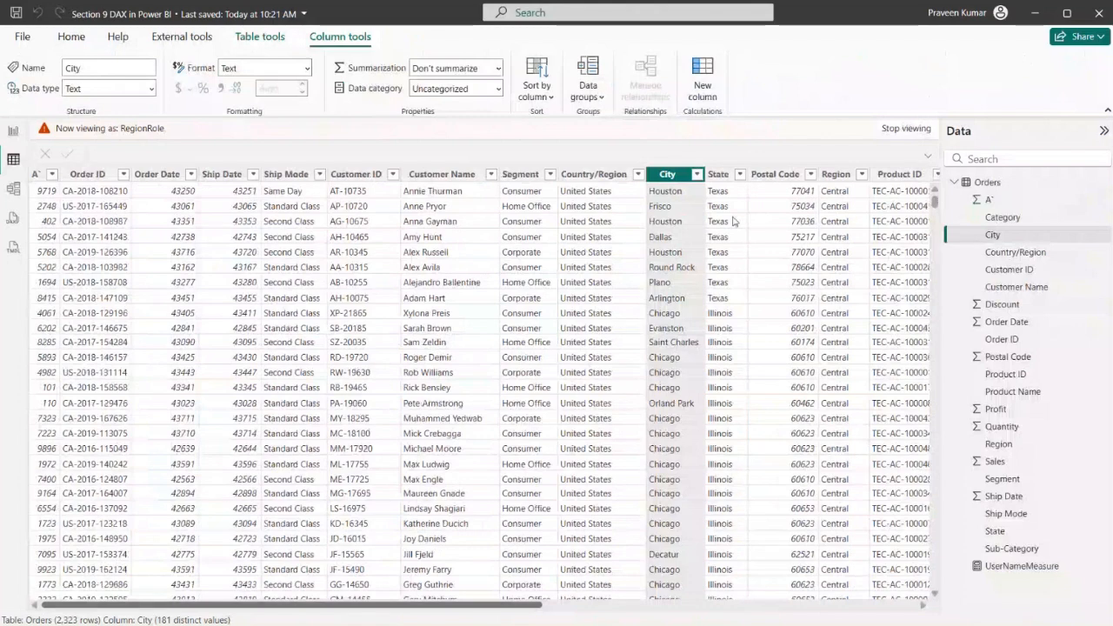
left_click(861, 175)
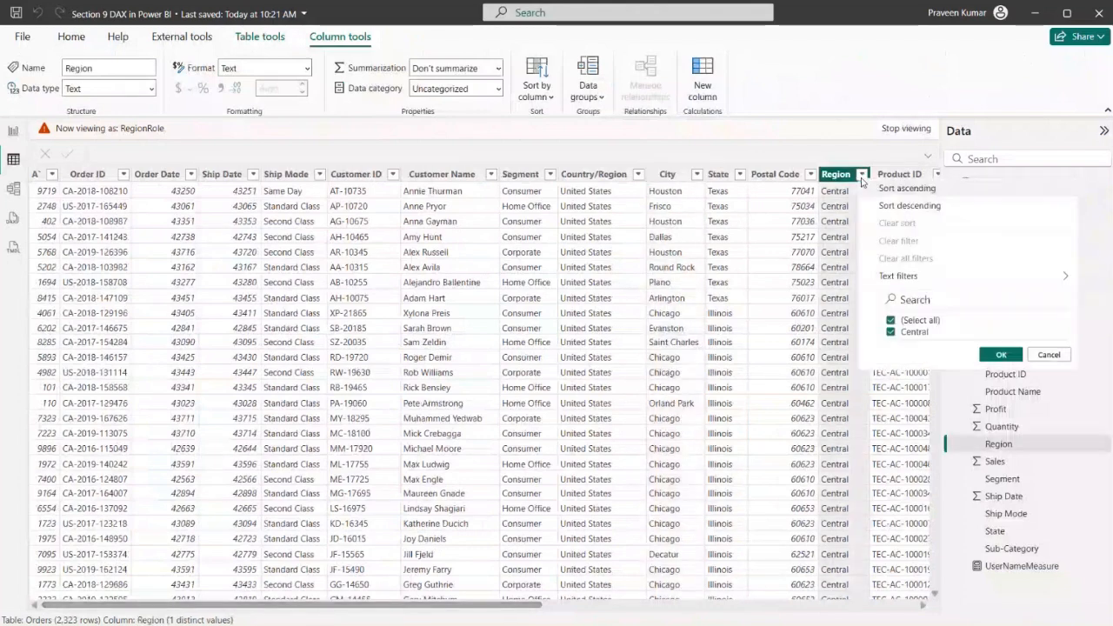
left_click(1048, 355)
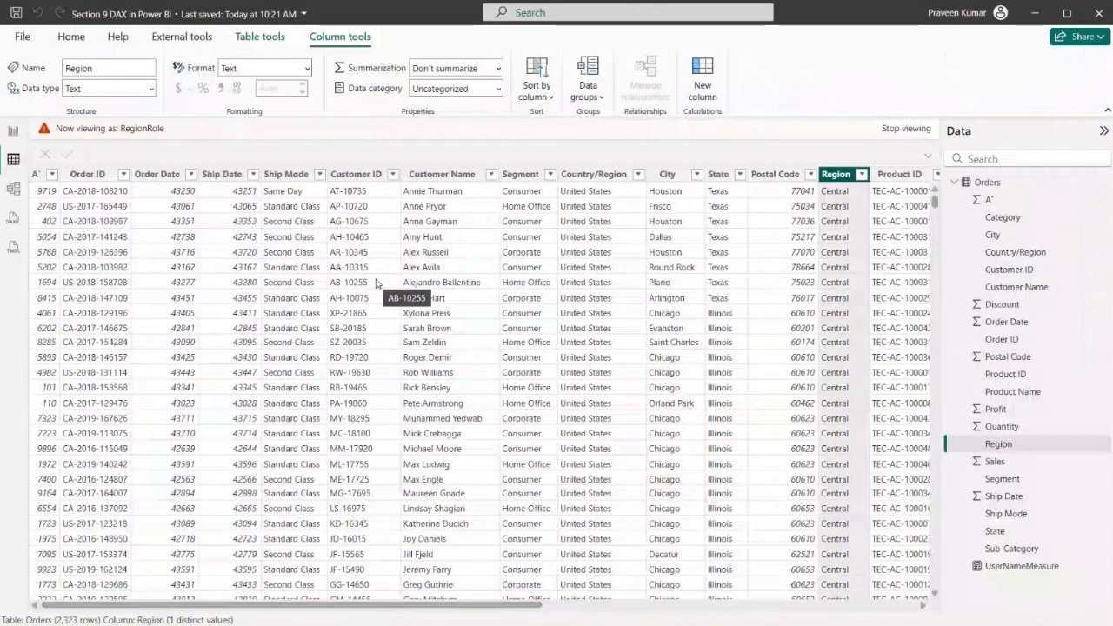
left_click(12, 131)
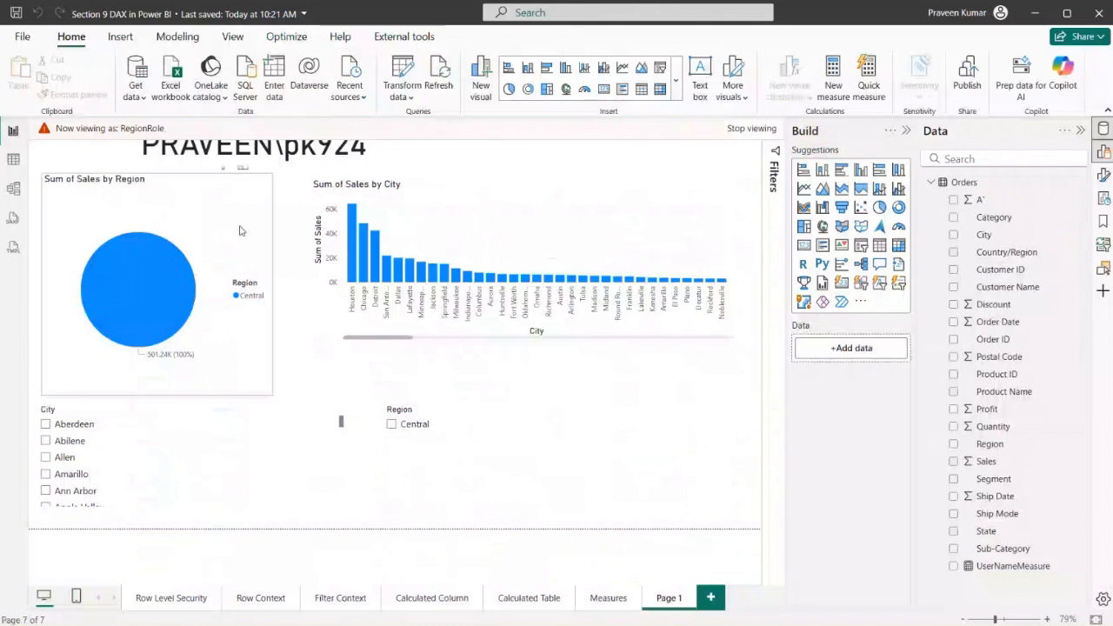
Stop viewing as RegionRole and inspect the Region column's filter values in the unrestricted Orders table, leaving its filter unchanged
left_click(753, 131)
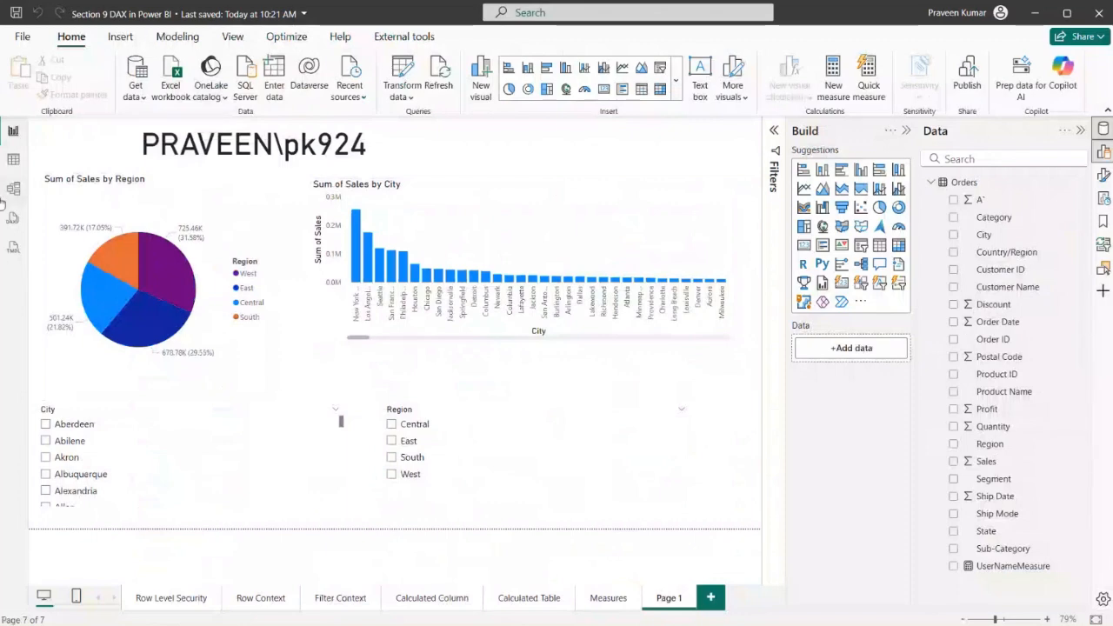
left_click(13, 159)
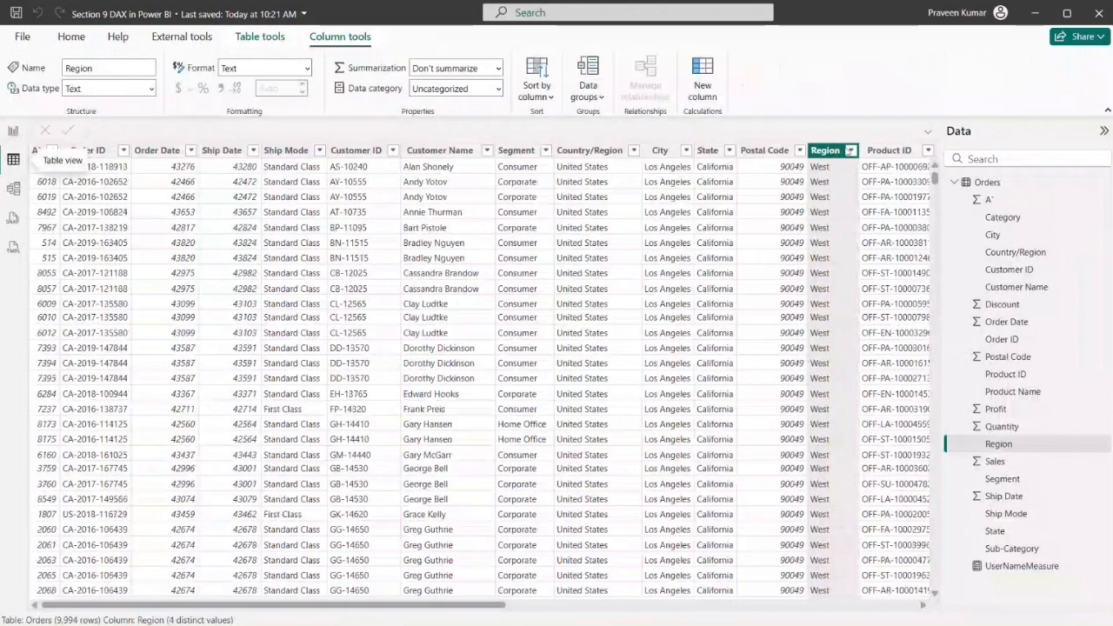
left_click(852, 151)
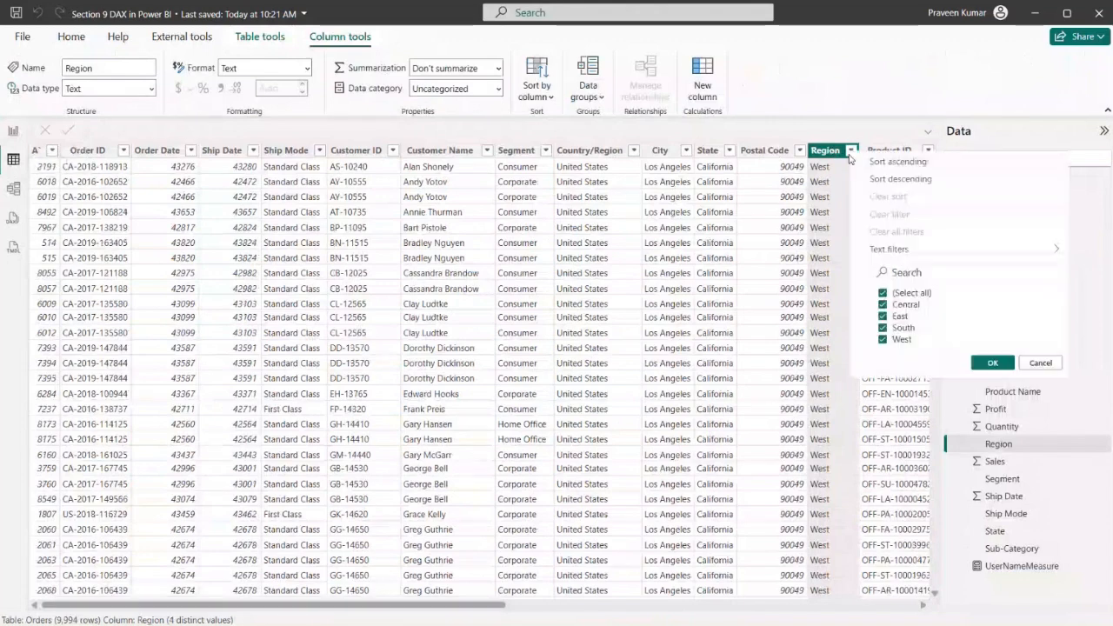
left_click(906, 294)
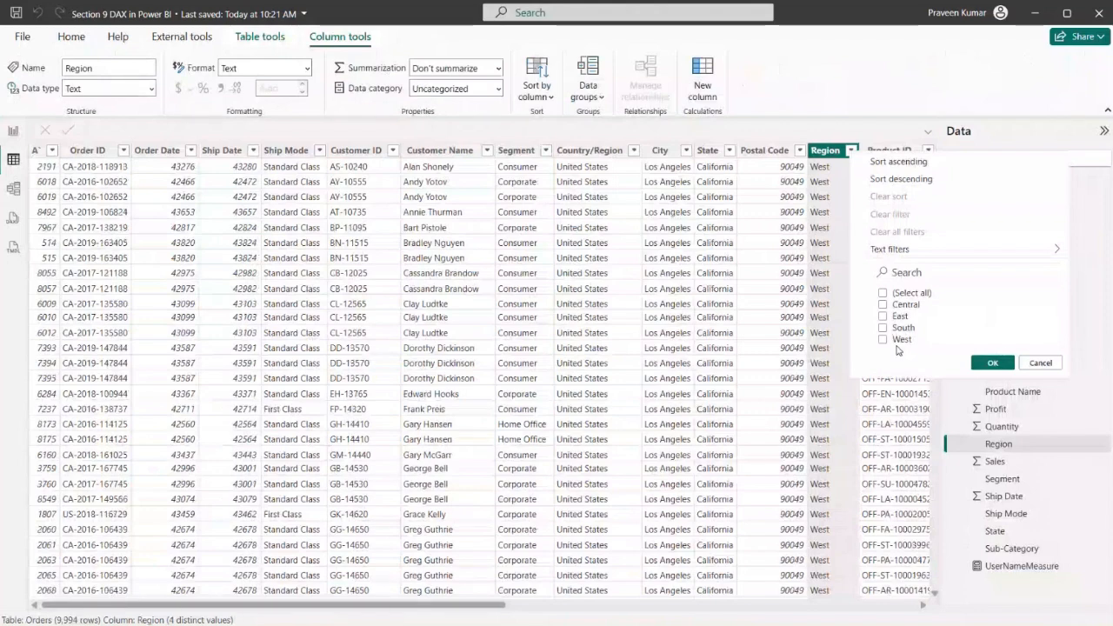
left_click(1026, 364)
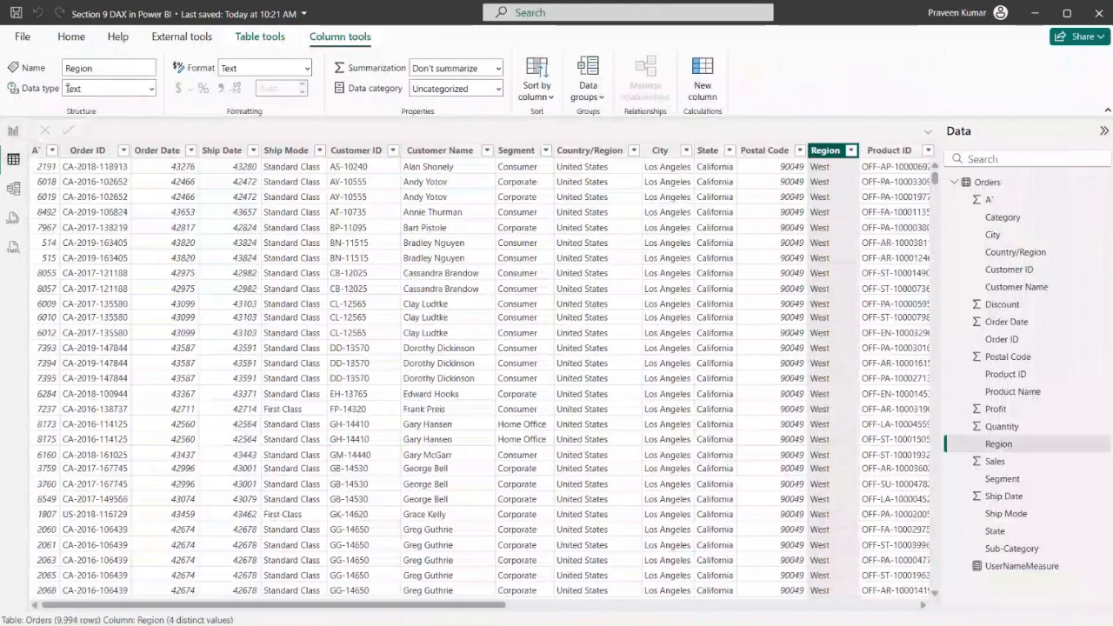
left_click(14, 130)
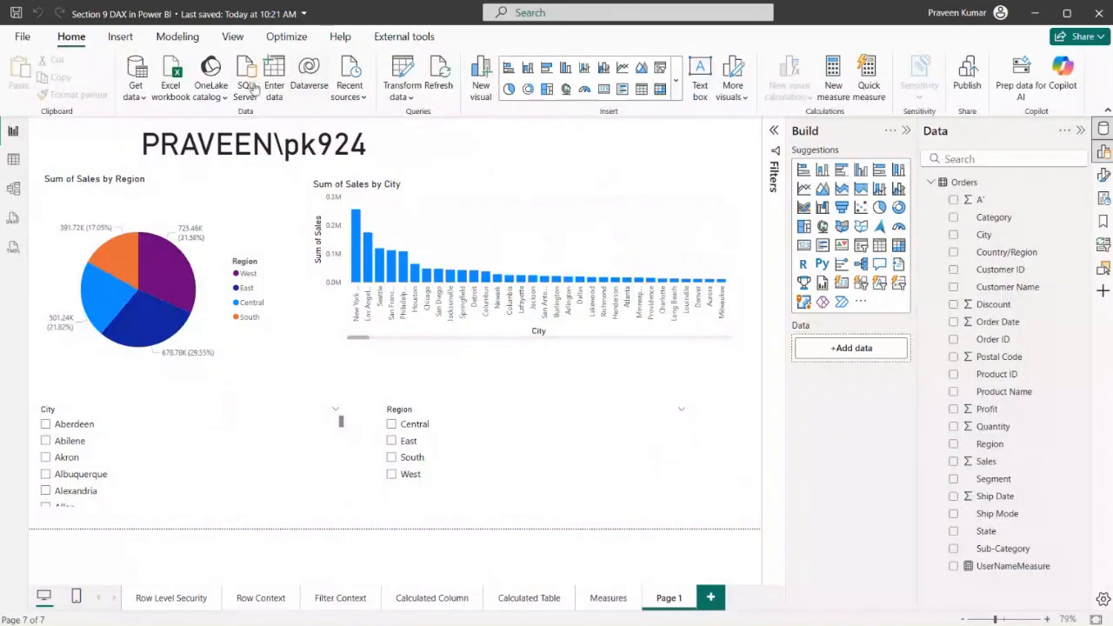
key("alt+Tab")
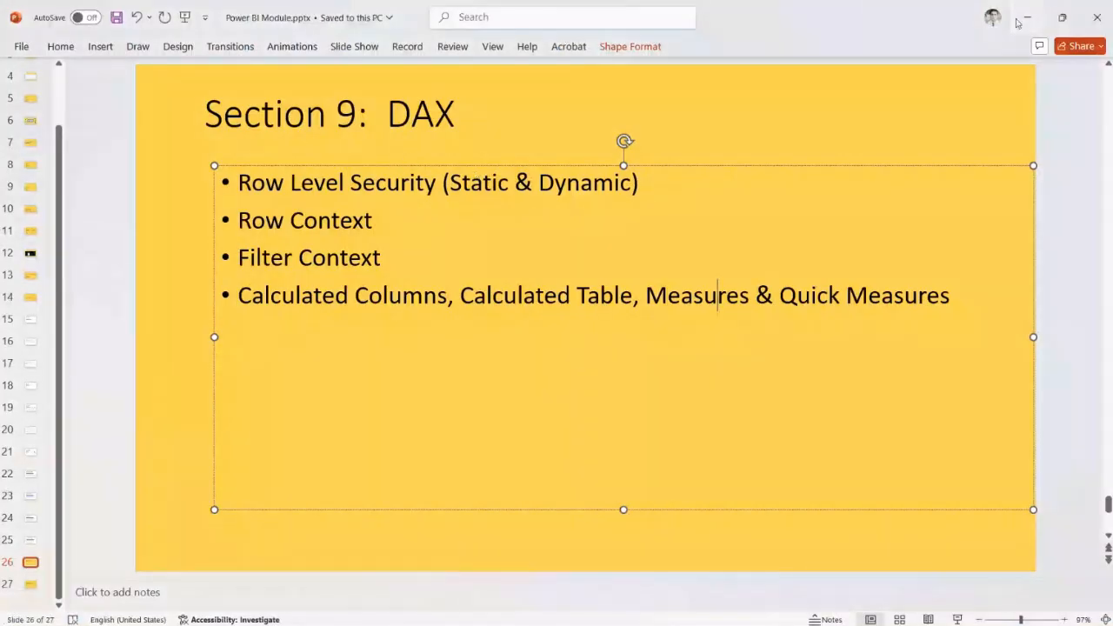
key("alt+Tab")
Start a manually entered data table and name its first column Region
left_click(274, 70)
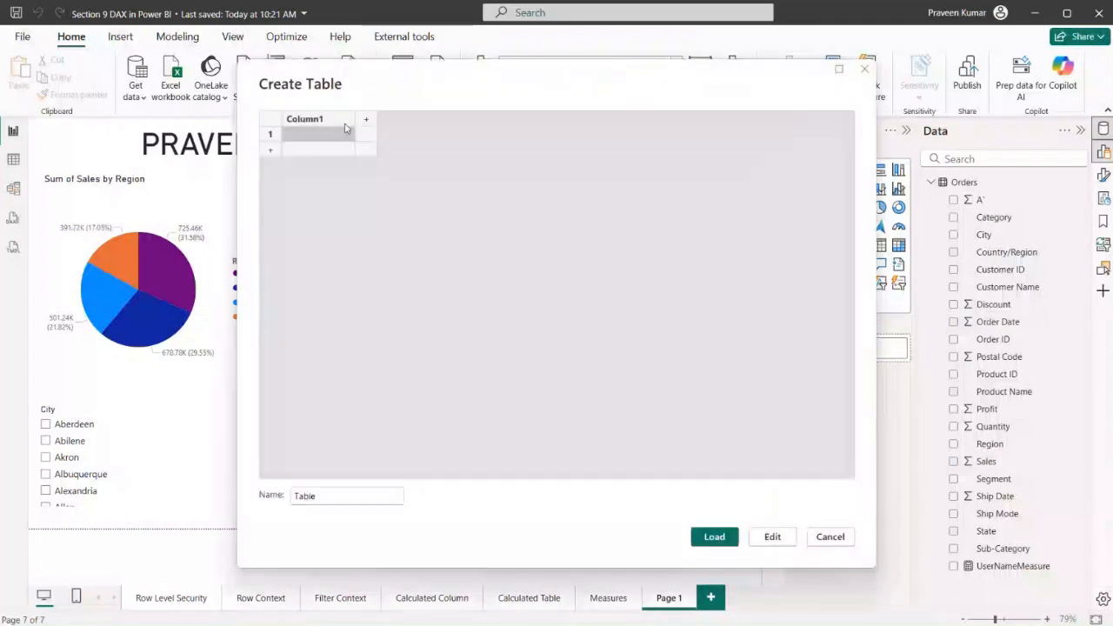
double_click(334, 121)
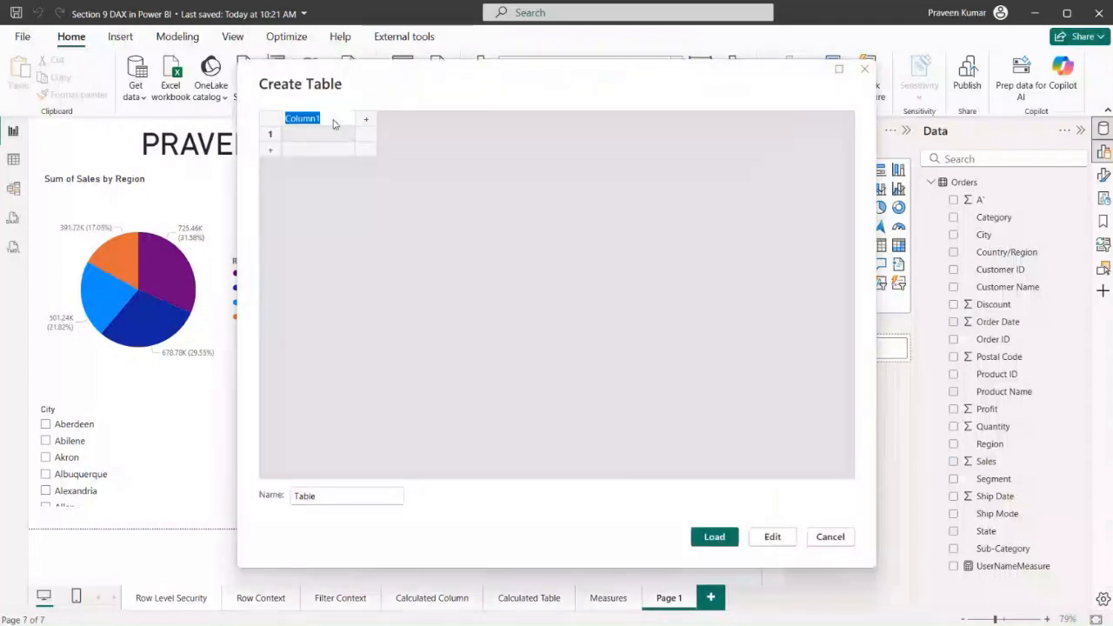
type("Region")
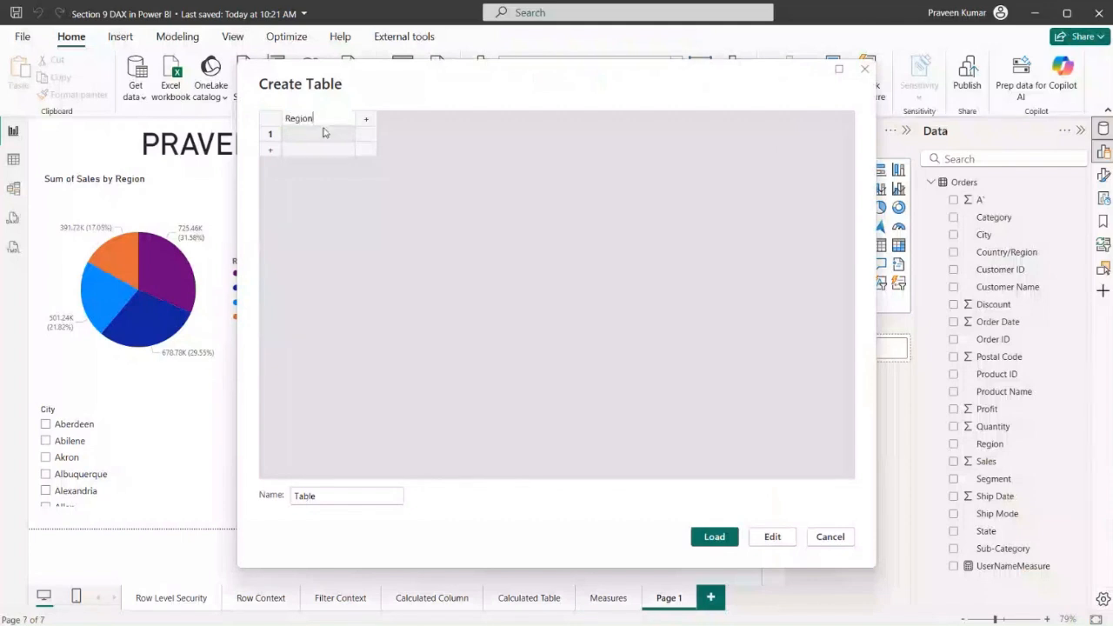
left_click(324, 132)
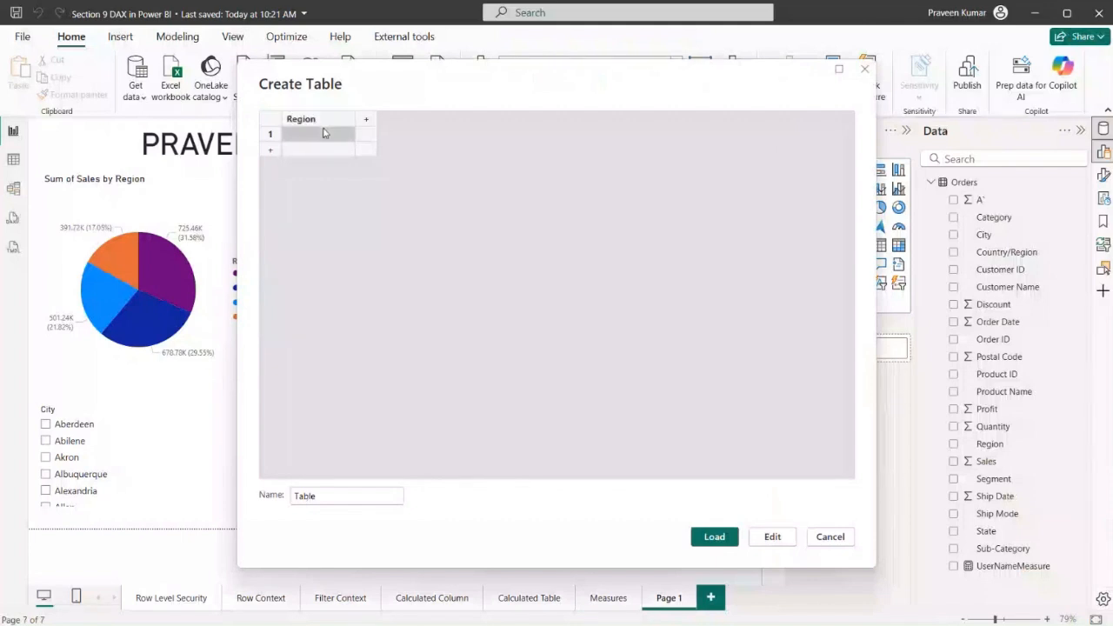
type("West")
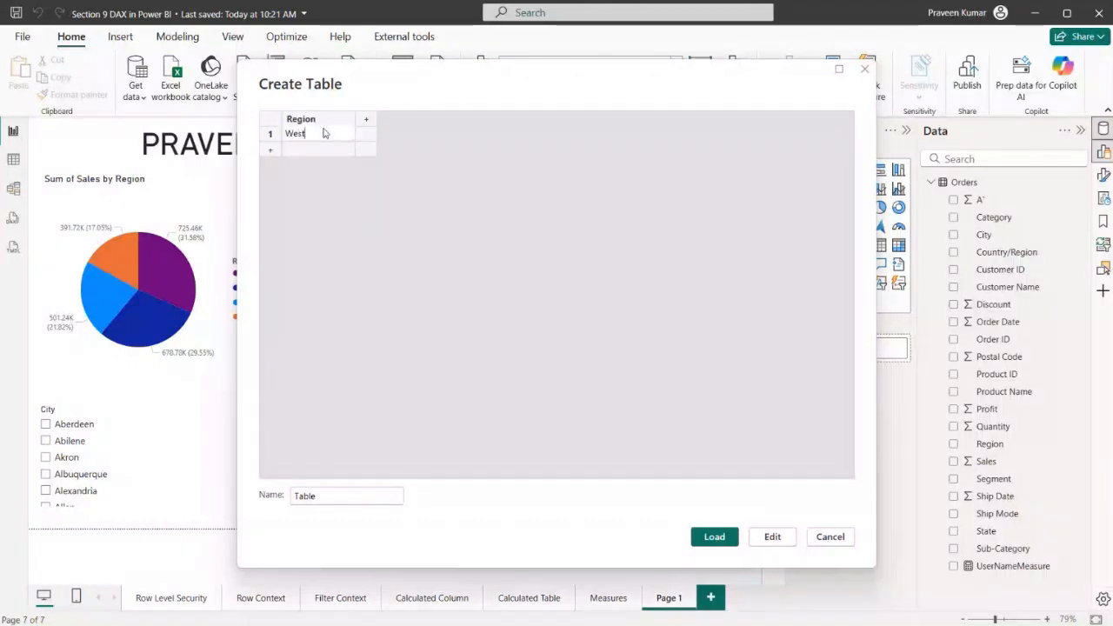
key("Return")
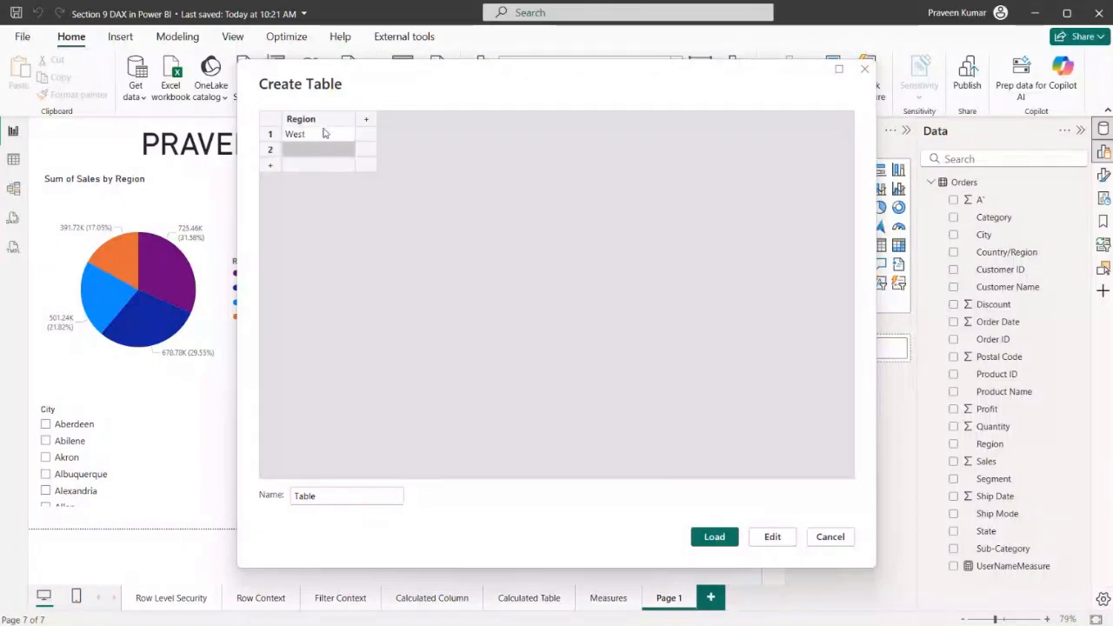
type("Central")
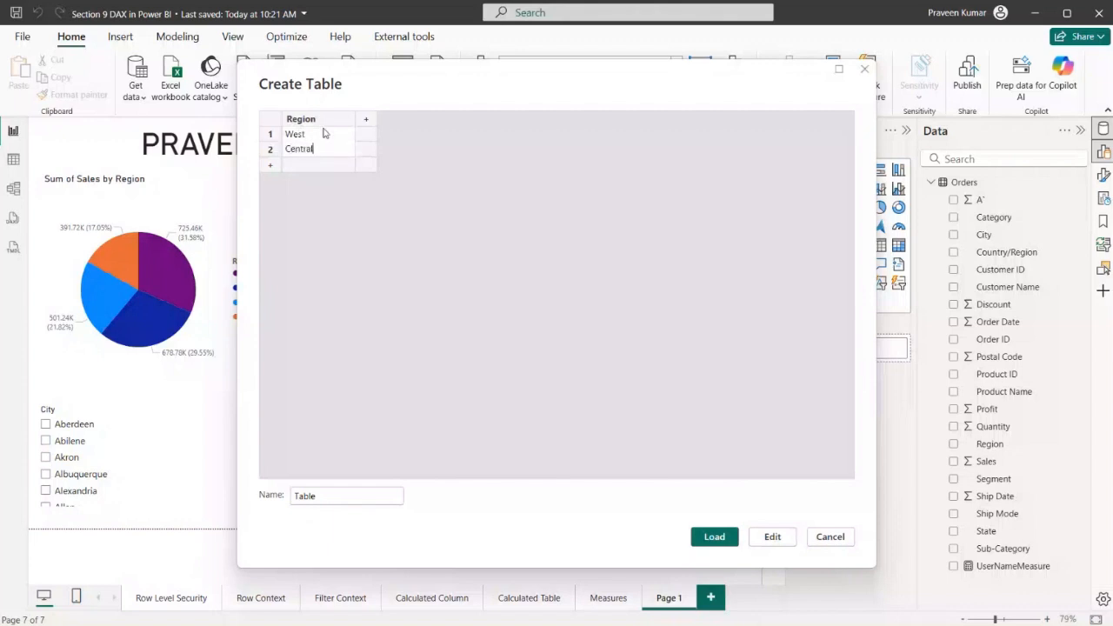
key("Return")
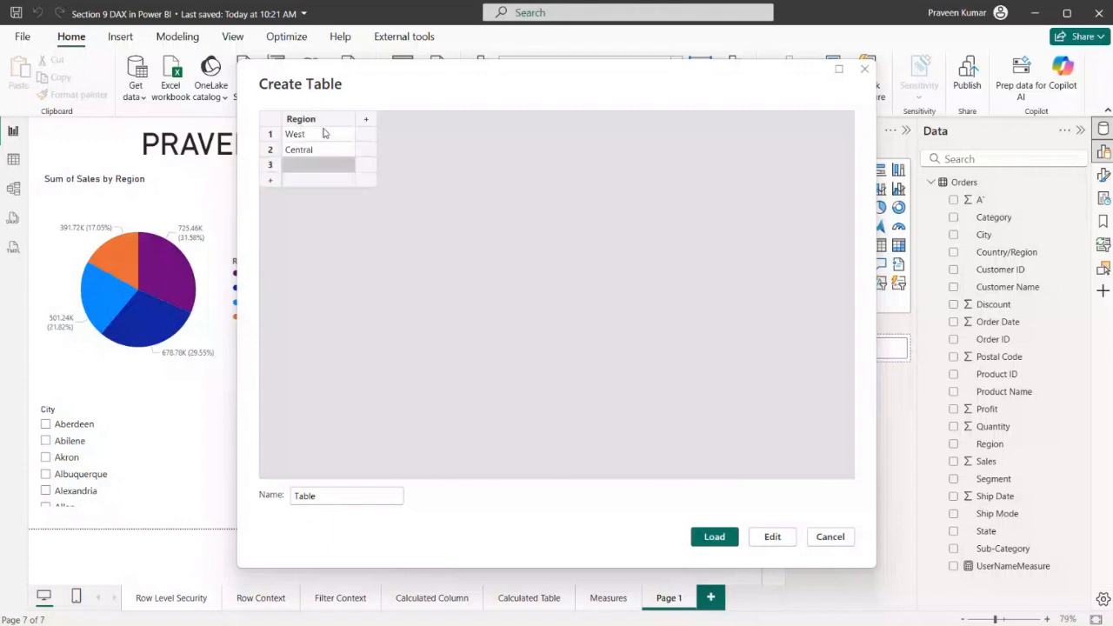
type("East")
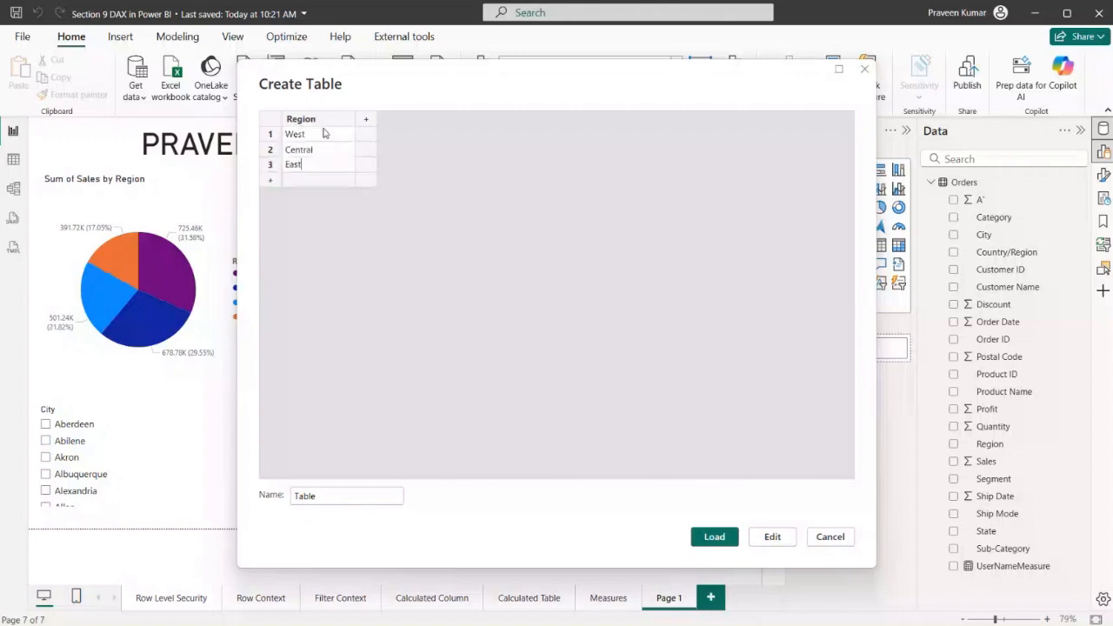
key("Return")
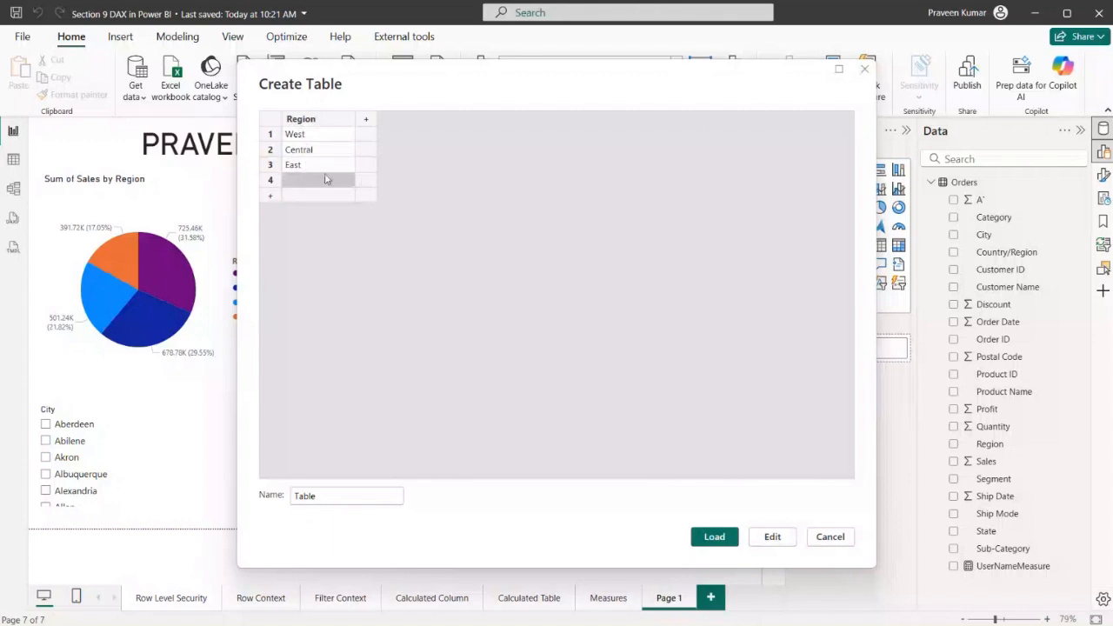
left_click(864, 69)
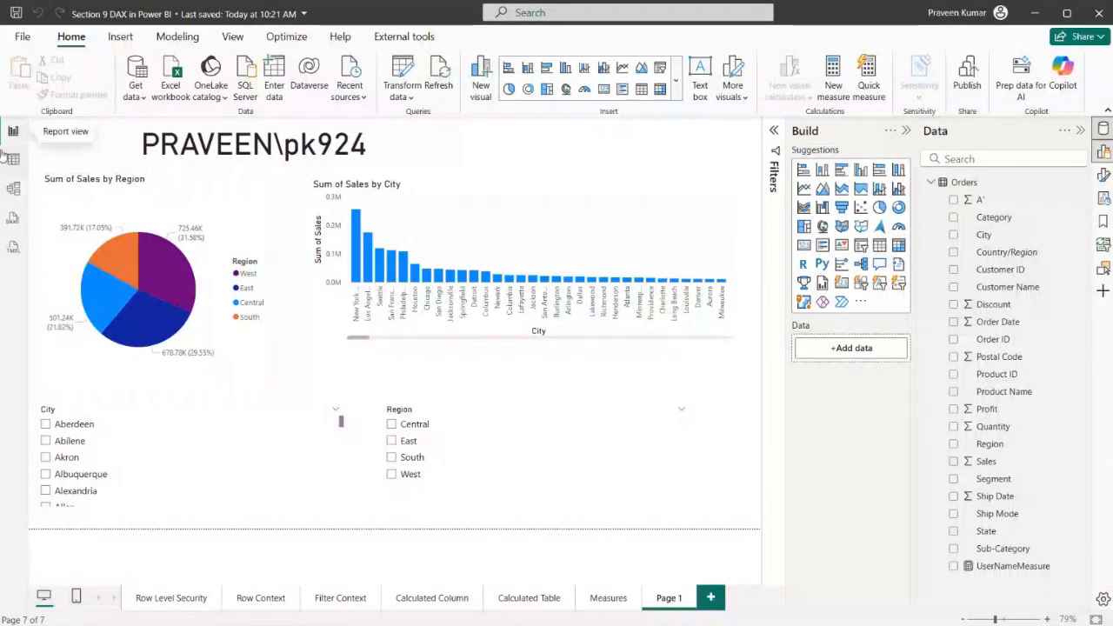
Check the Region column's filter values in the Orders table without filtering, and copy the whole column
left_click(13, 158)
left_click(851, 150)
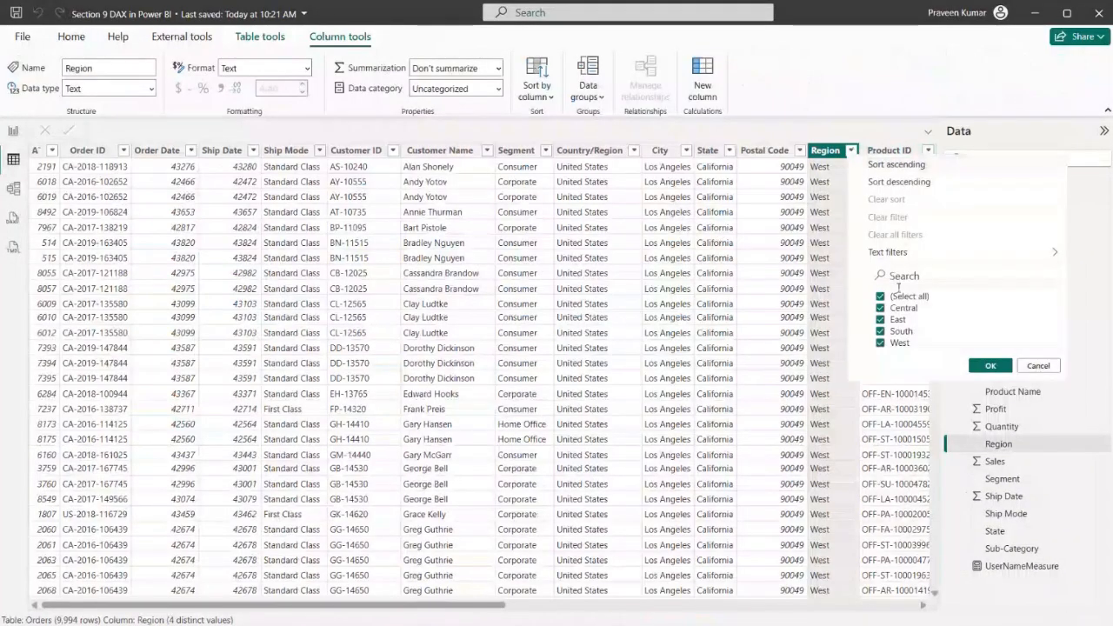
left_click(1036, 366)
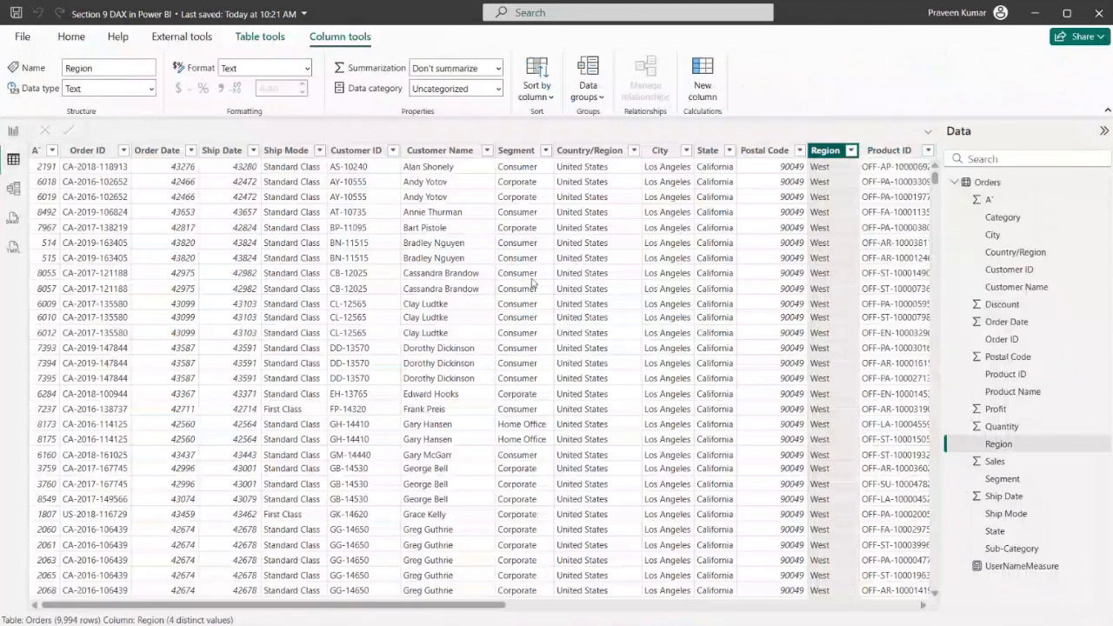
right_click(832, 163)
mouse_move(952, 255)
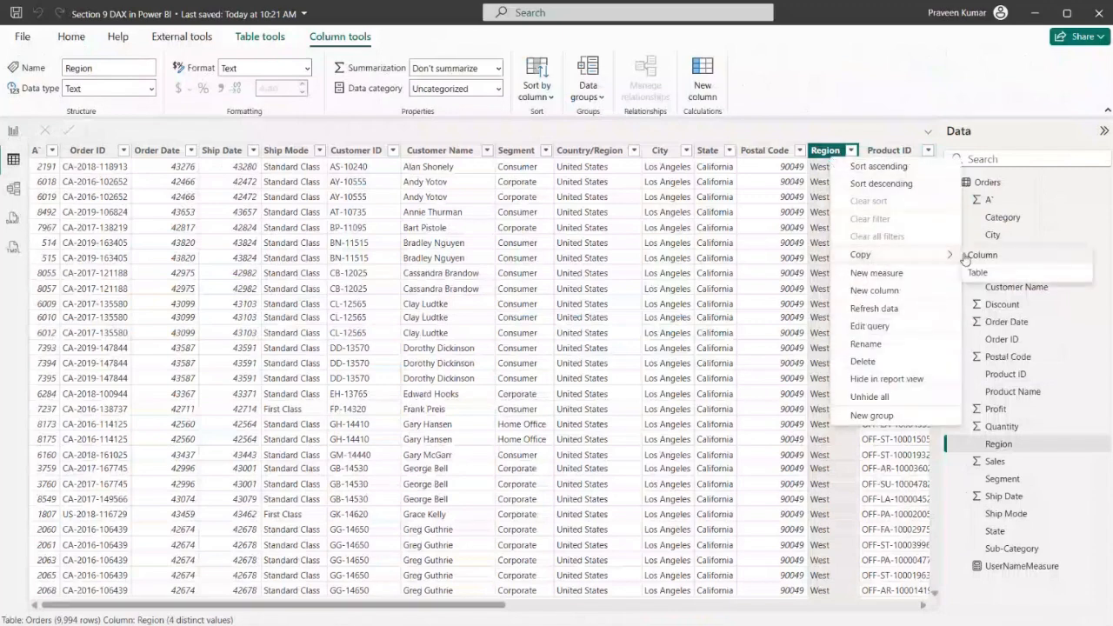
Switch to Excel, create a blank workbook and paste the copied Region column starting at A1
key("alt+Tab")
key("alt+Tab")
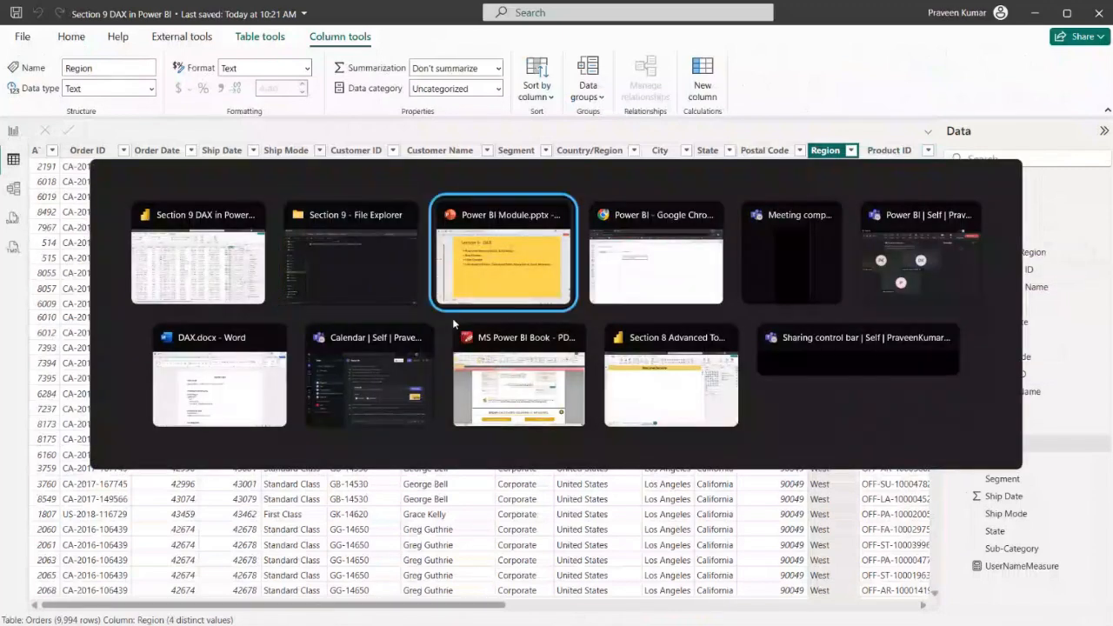
key("alt+shift+Tab")
key("alt+shift+Tab")
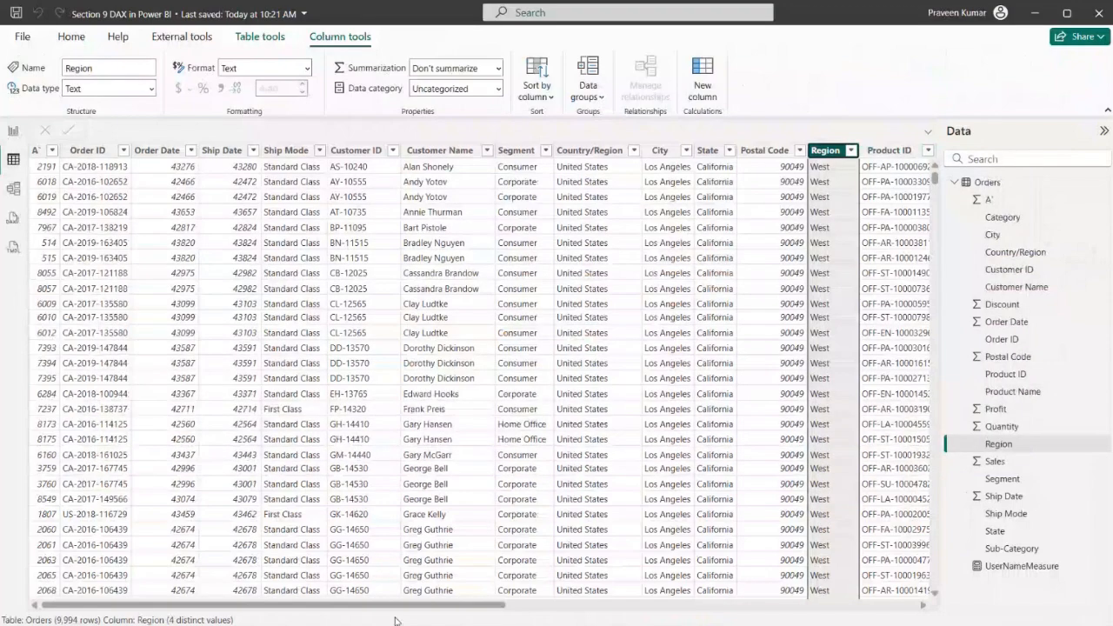
key("super")
type("e")
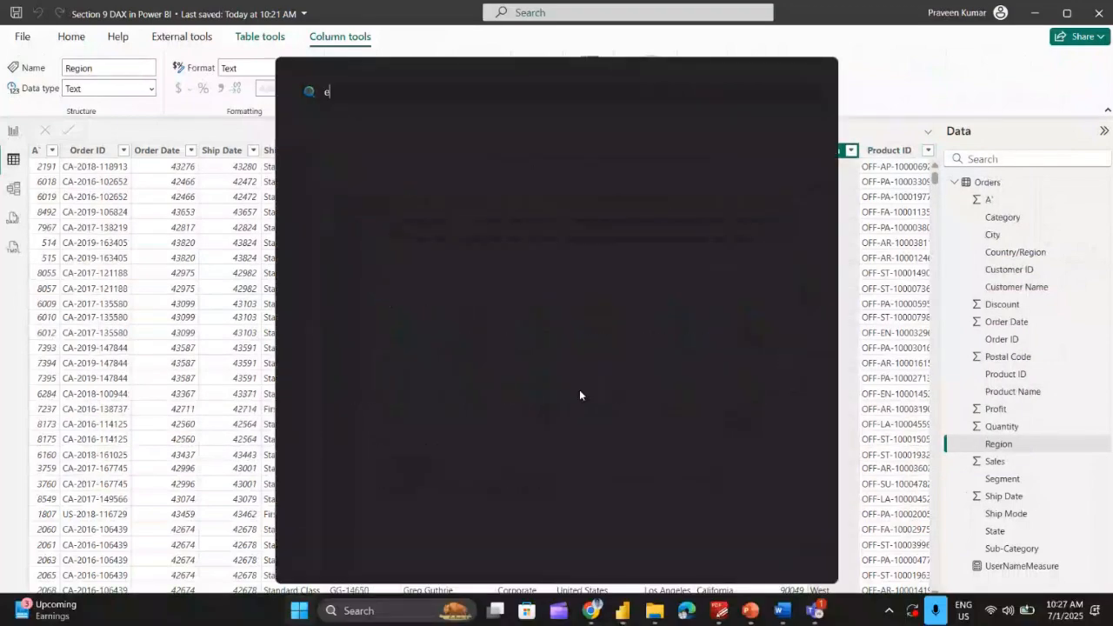
type("xcel")
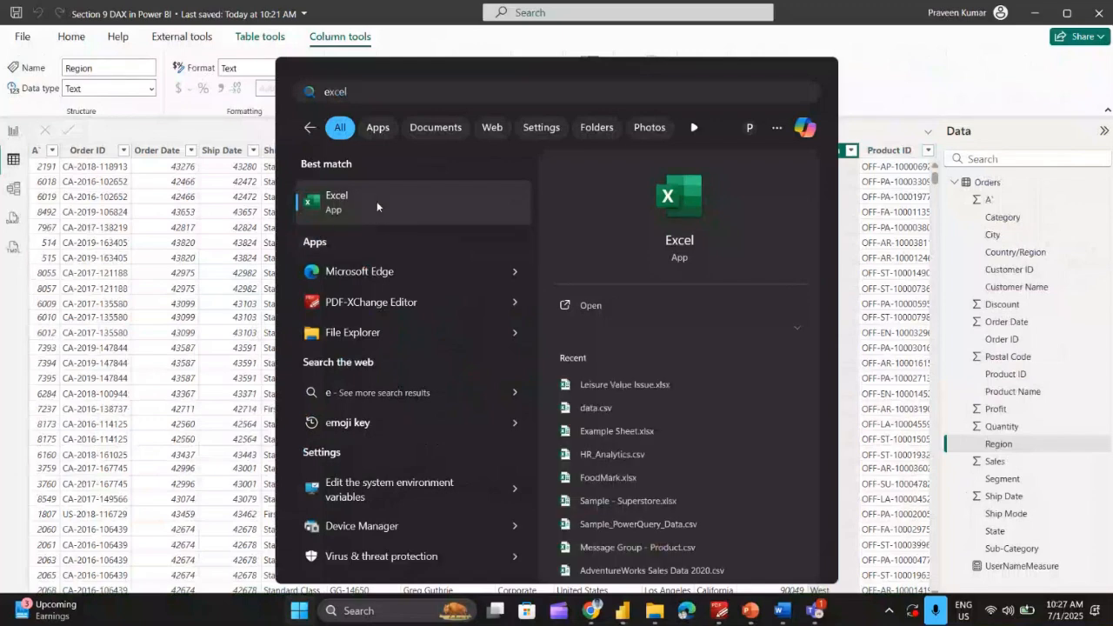
left_click(324, 216)
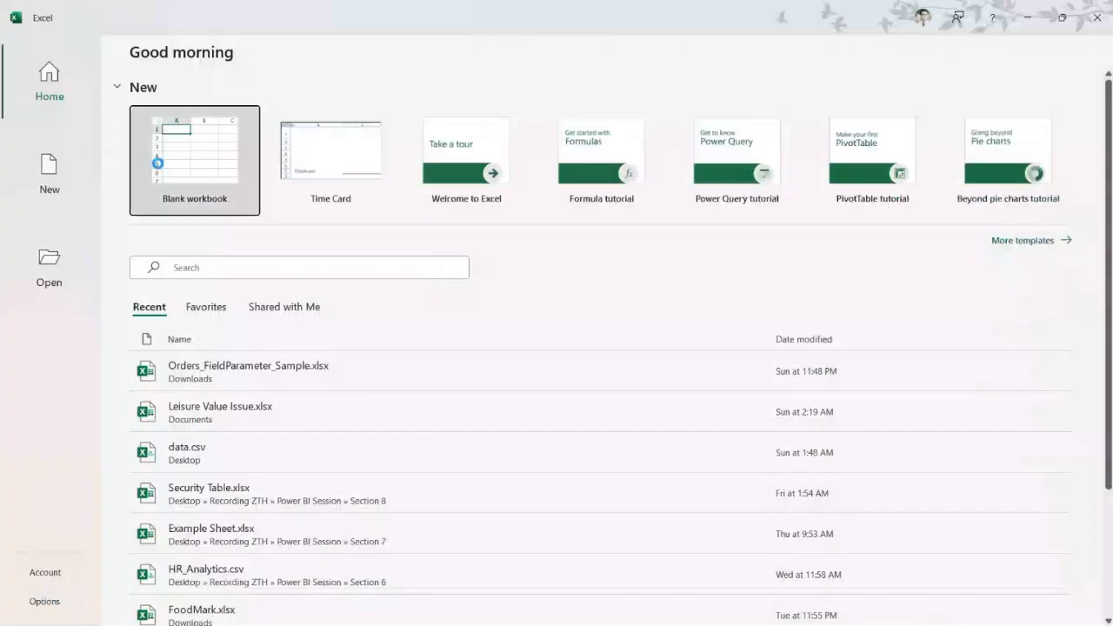
left_click(157, 163)
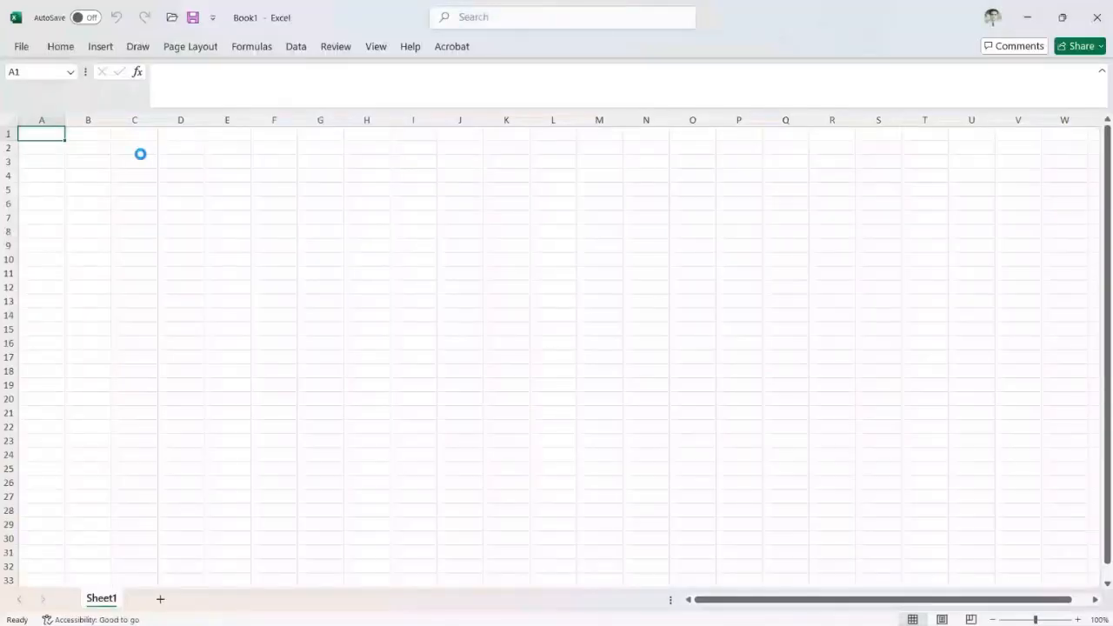
key("ctrl+v")
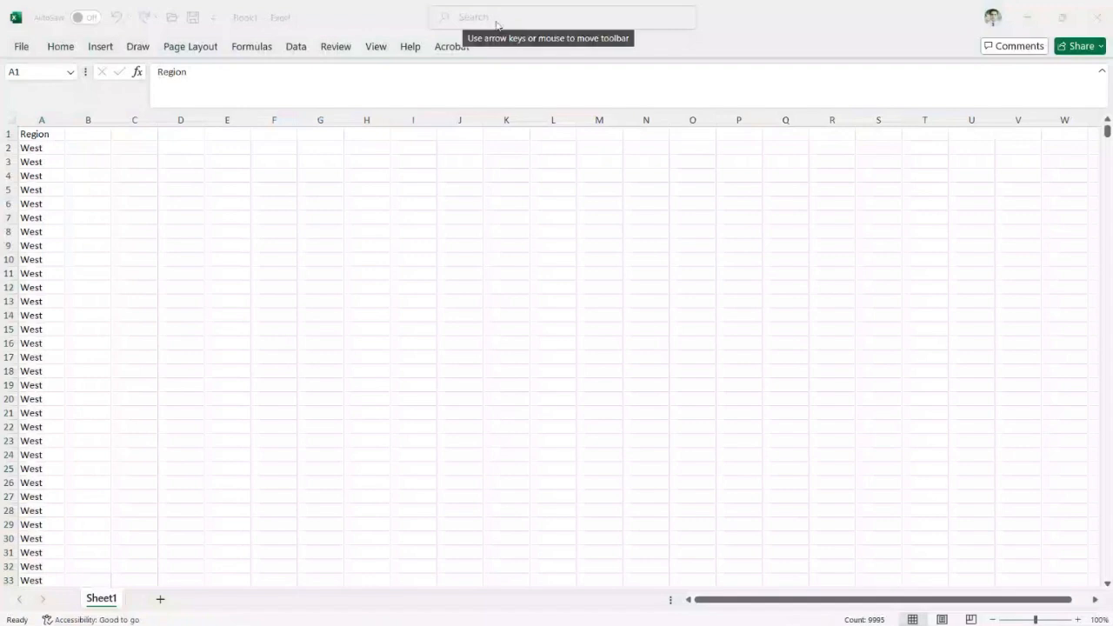
Remove the duplicate values from the pasted Region column
left_click(467, 19)
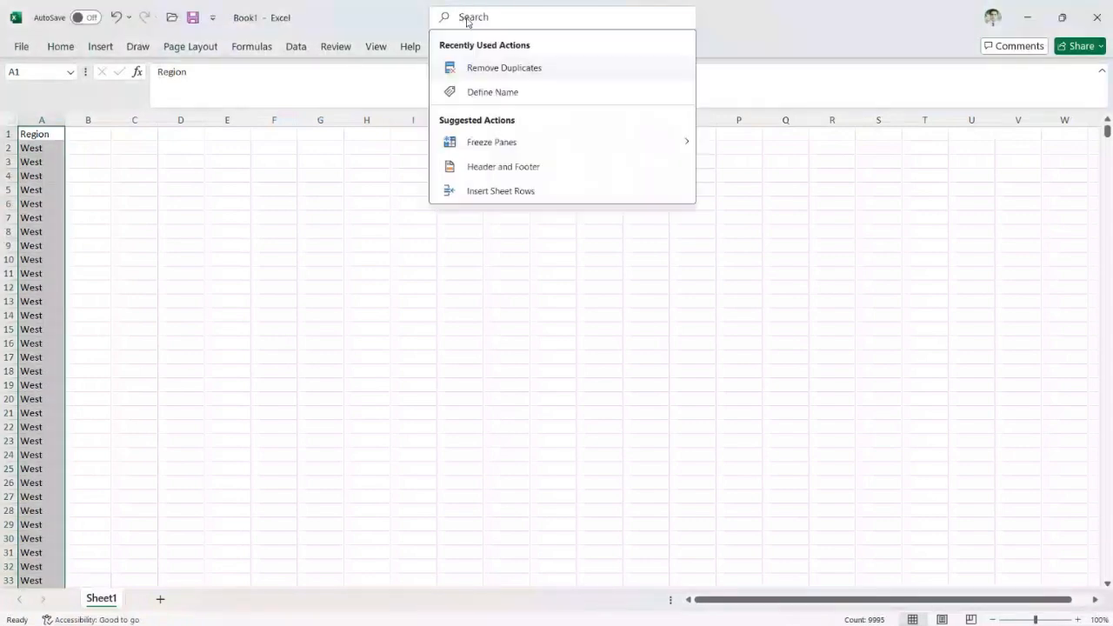
type("R")
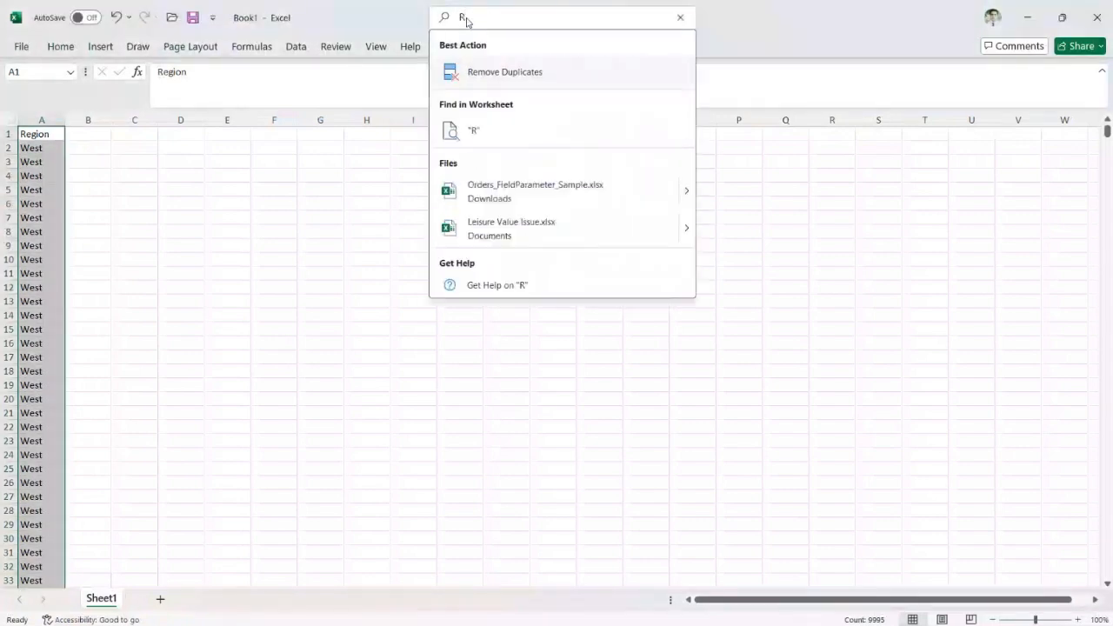
left_click(498, 76)
left_click(386, 485)
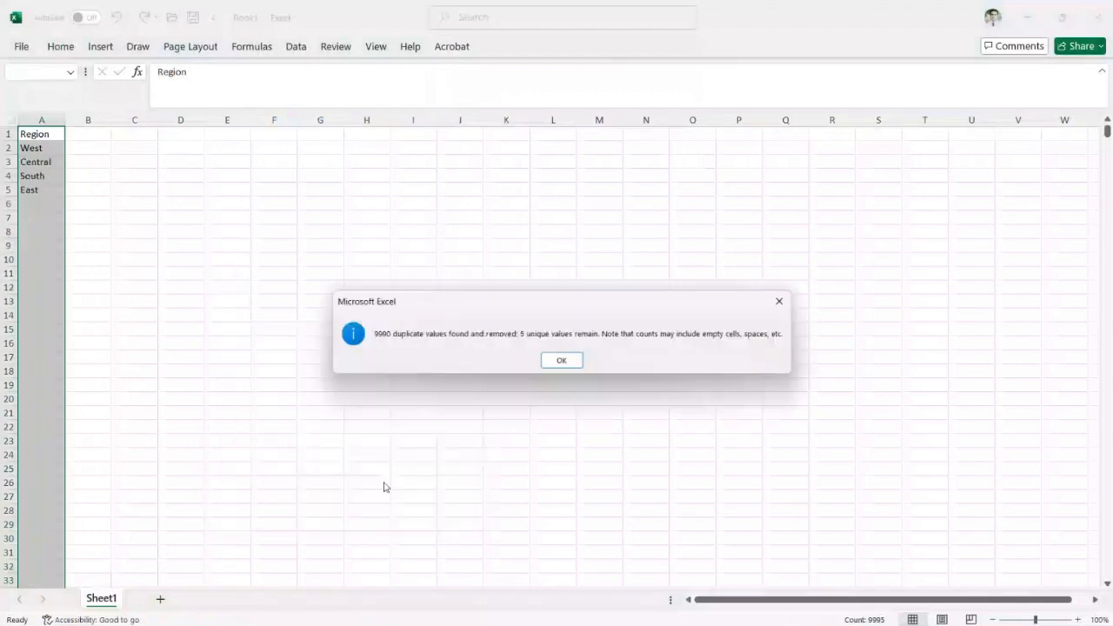
left_click(780, 299)
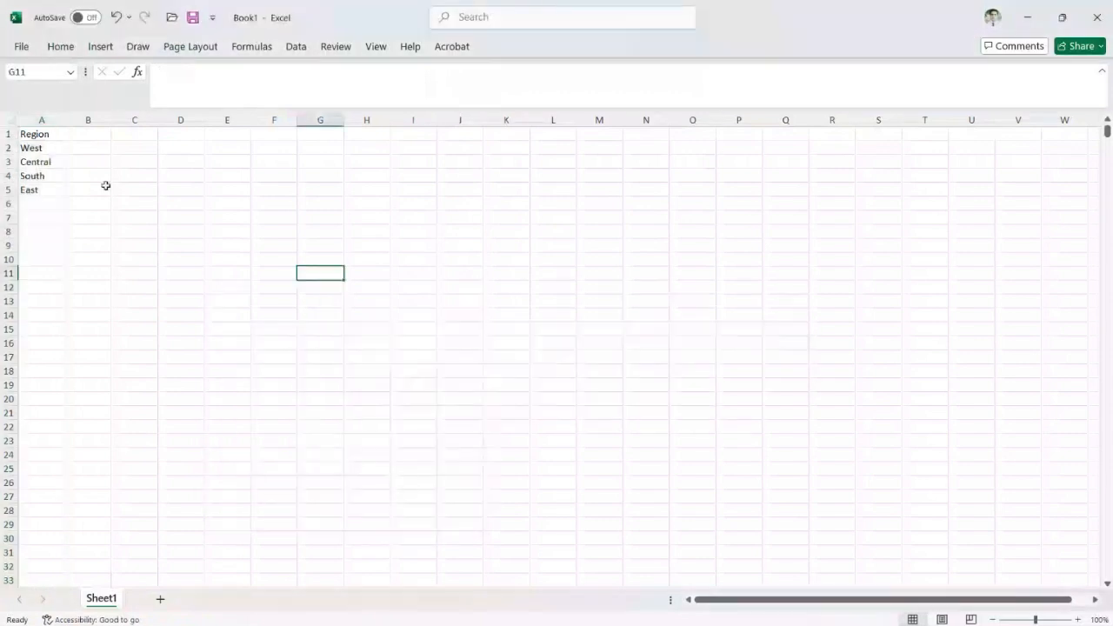
Copy the Region list in A1:A5 and paste it into a new manually entered table in Power BI
left_click_drag(59, 136, 57, 187)
key("ctrl+c")
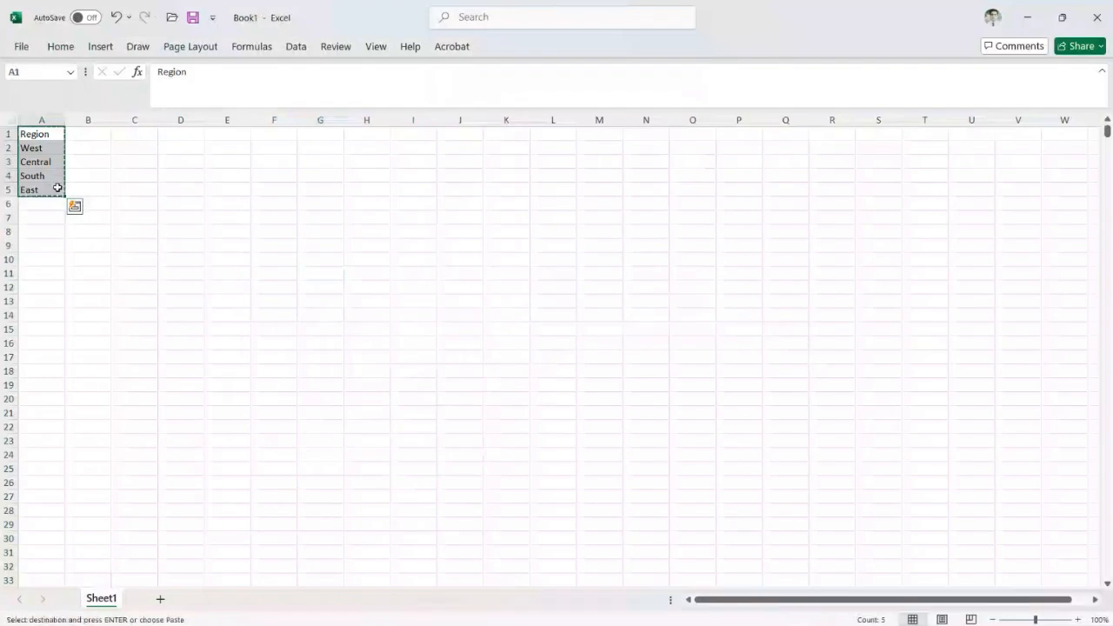
key("alt+Tab")
key("alt+Tab")
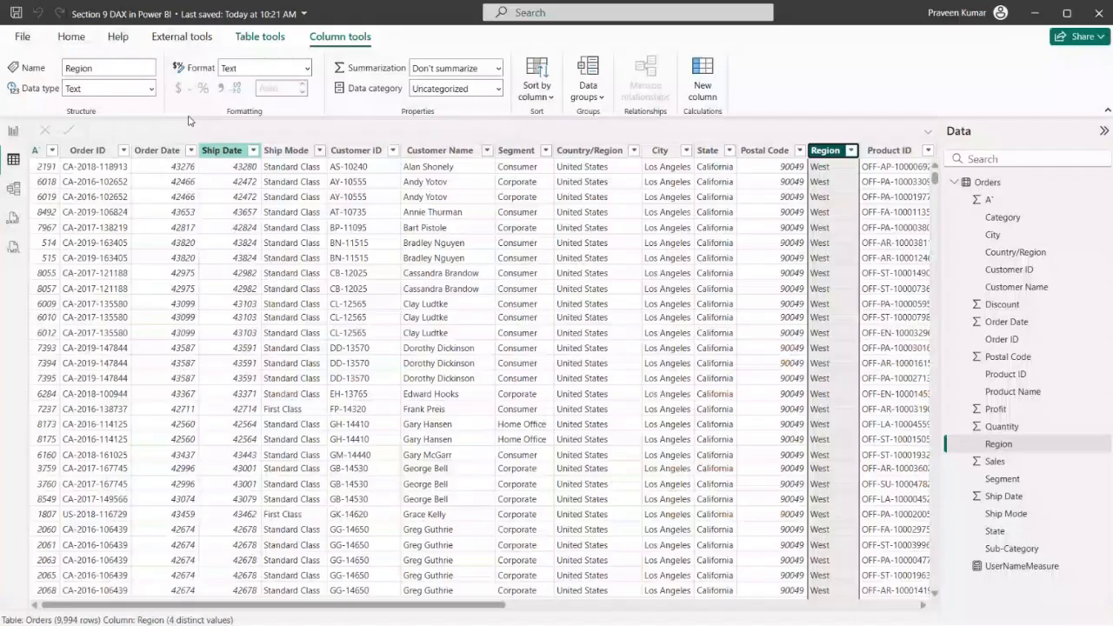
left_click(19, 132)
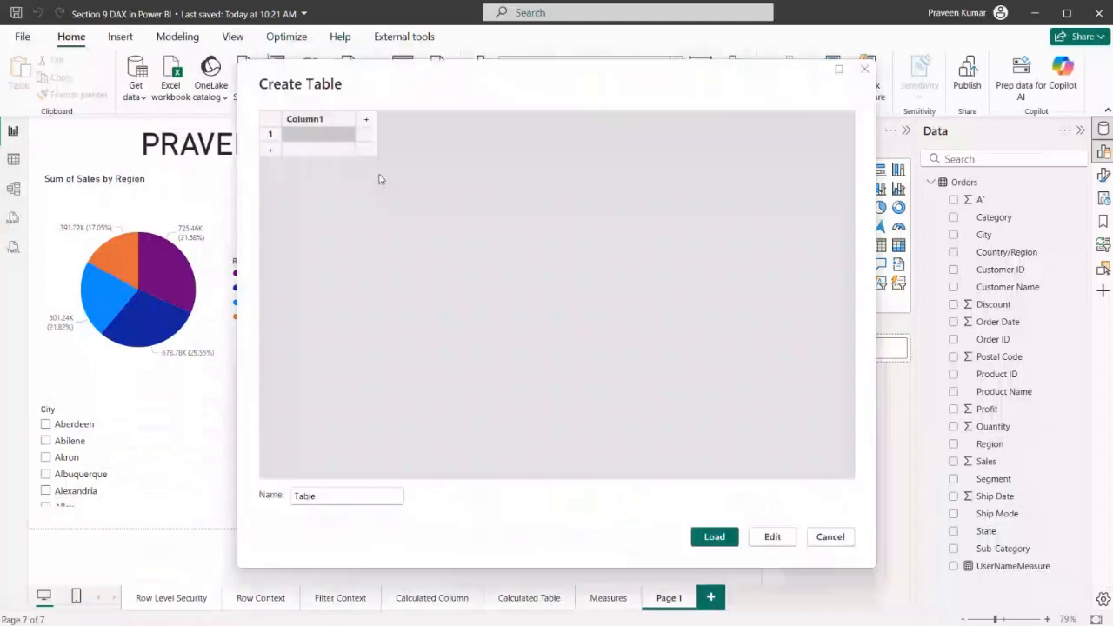
key("ctrl+v")
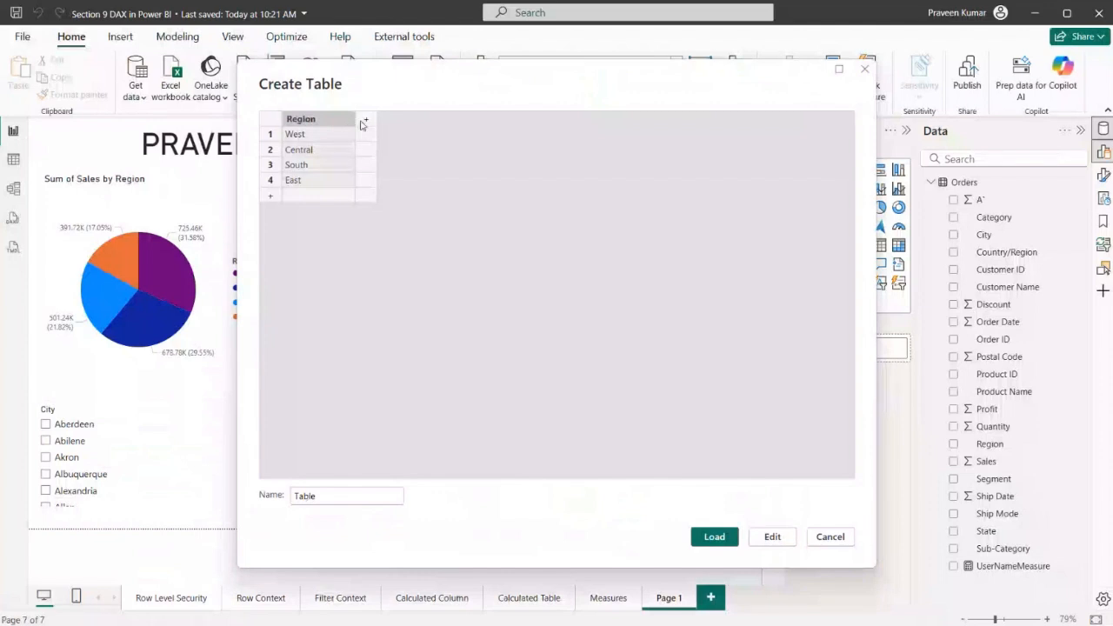
Add a second column named Users to the table being created
left_click(366, 119)
double_click(378, 121)
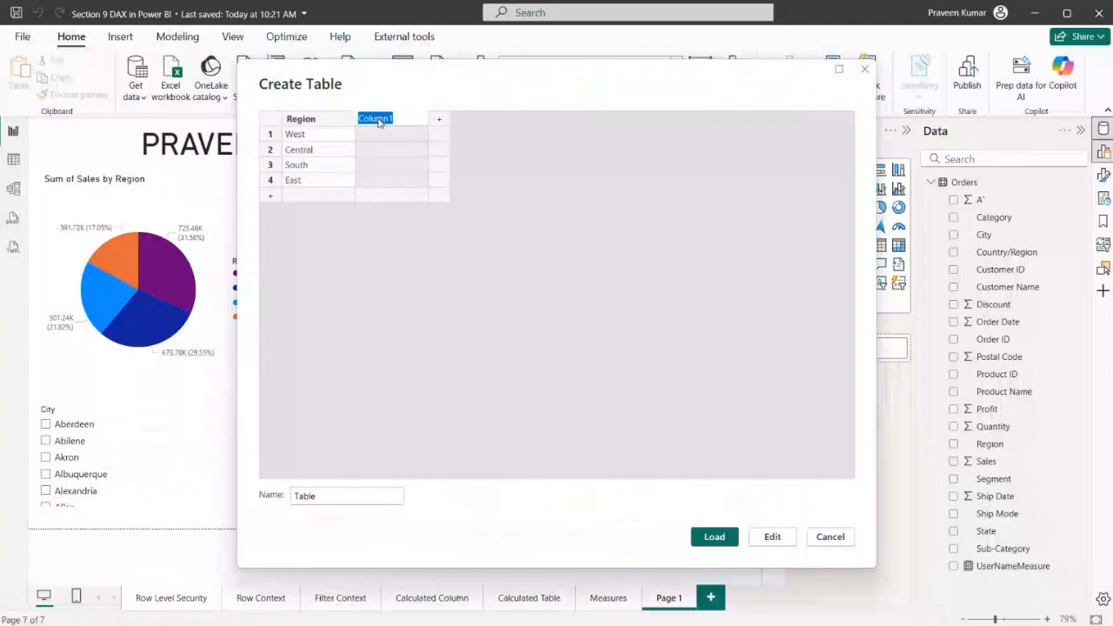
type("Users")
Enter a sample user e-mail address for the West and Central rows in the Users column
left_click(378, 136)
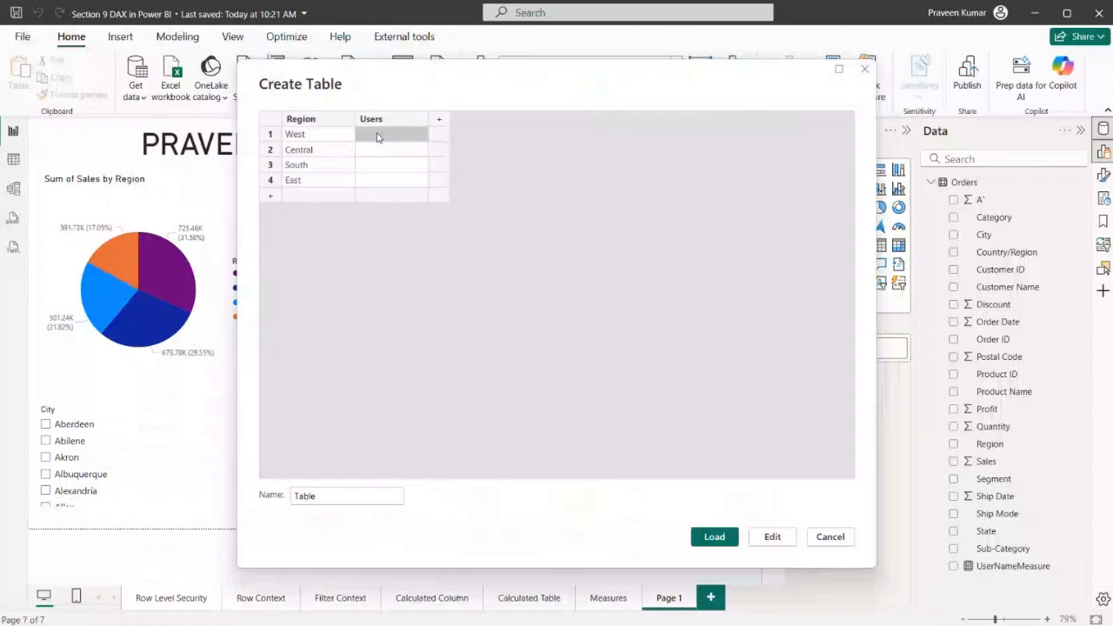
key("Return")
key("Return")
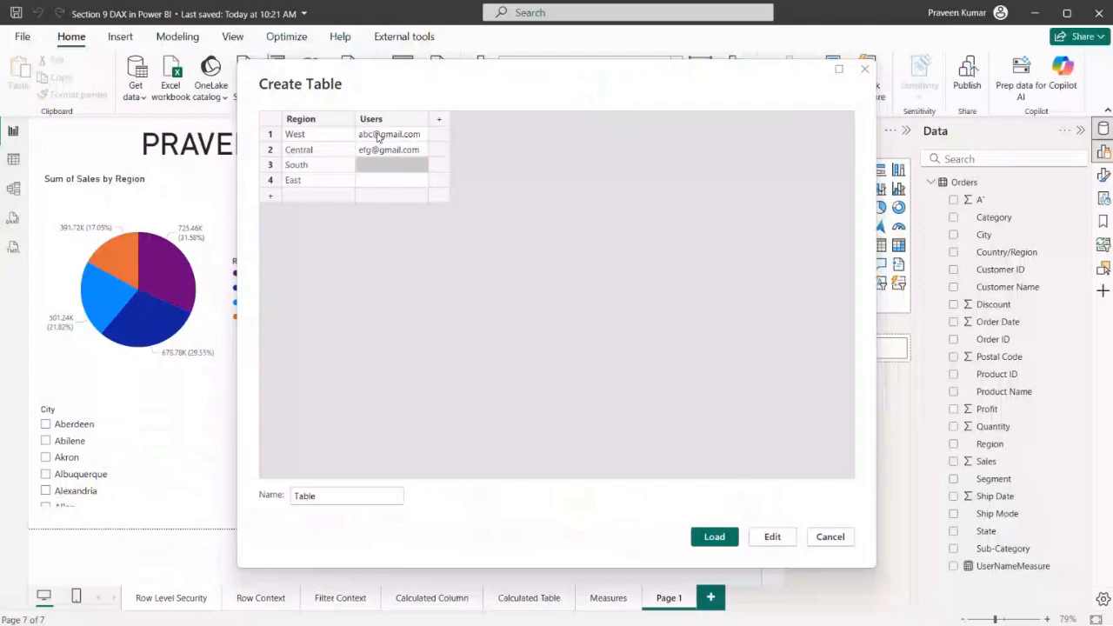
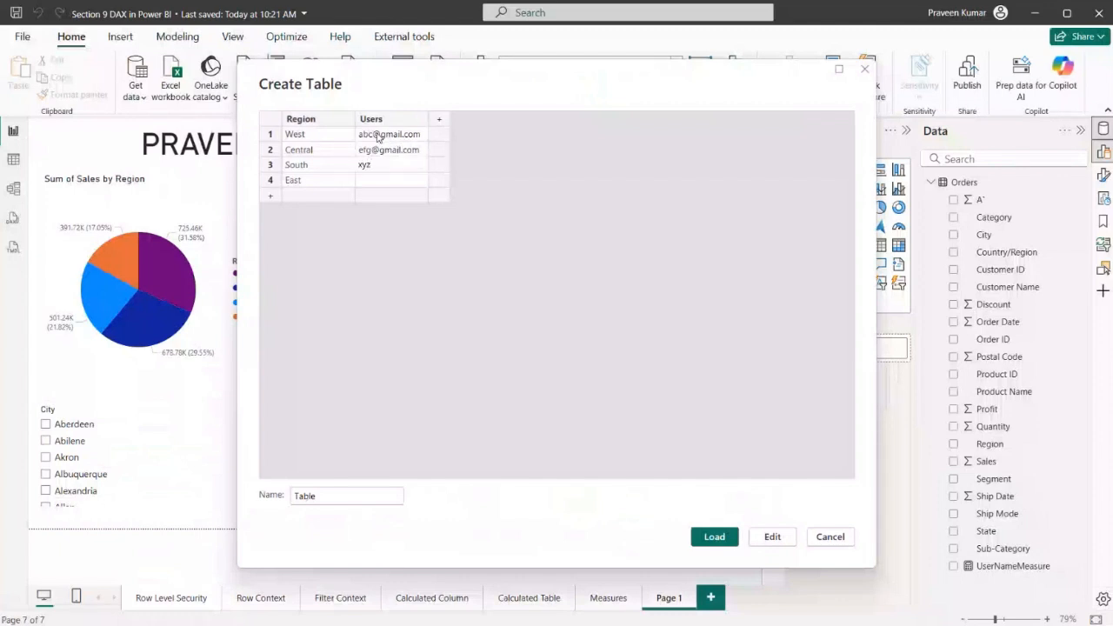
Fill in the sample user e-mail addresses for the South and East rows in the Users column
key("Return")
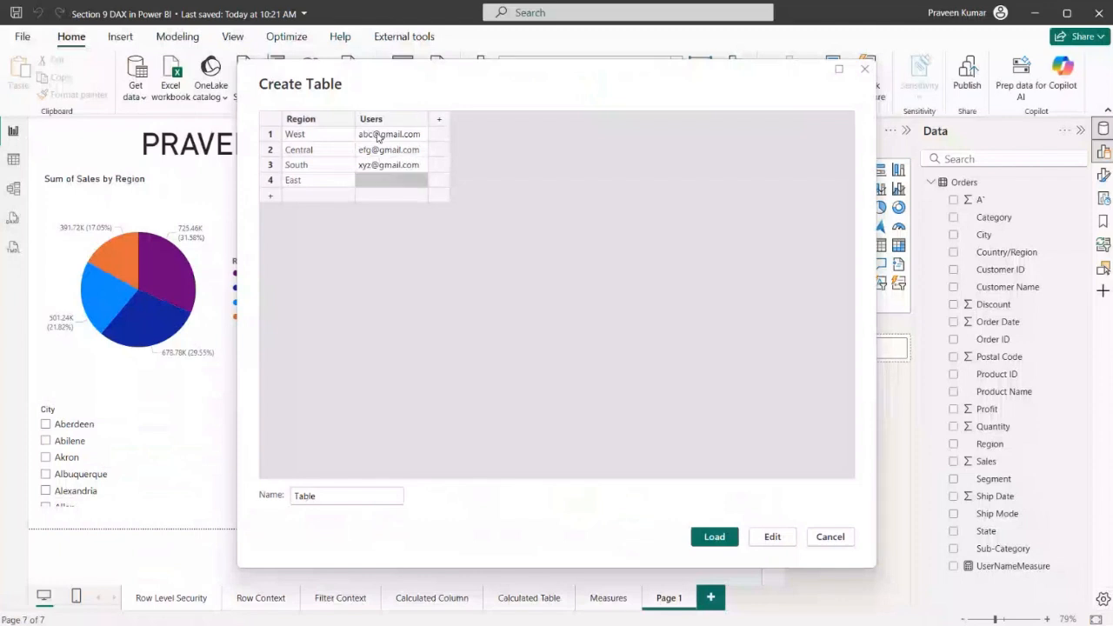
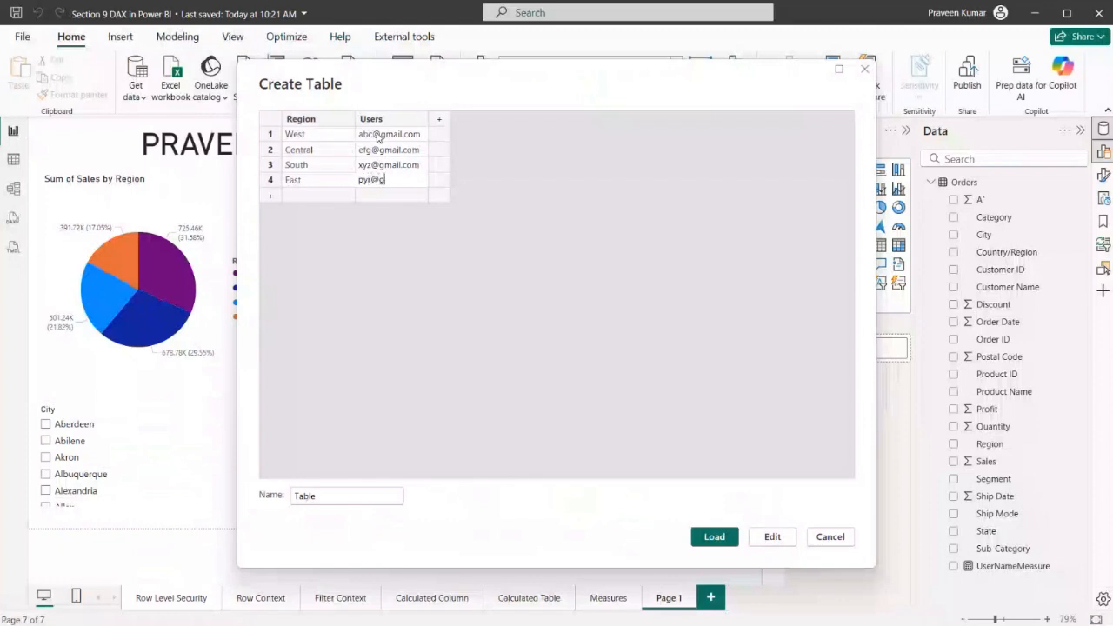
Name the new table Security and load it into the model
double_click(340, 501)
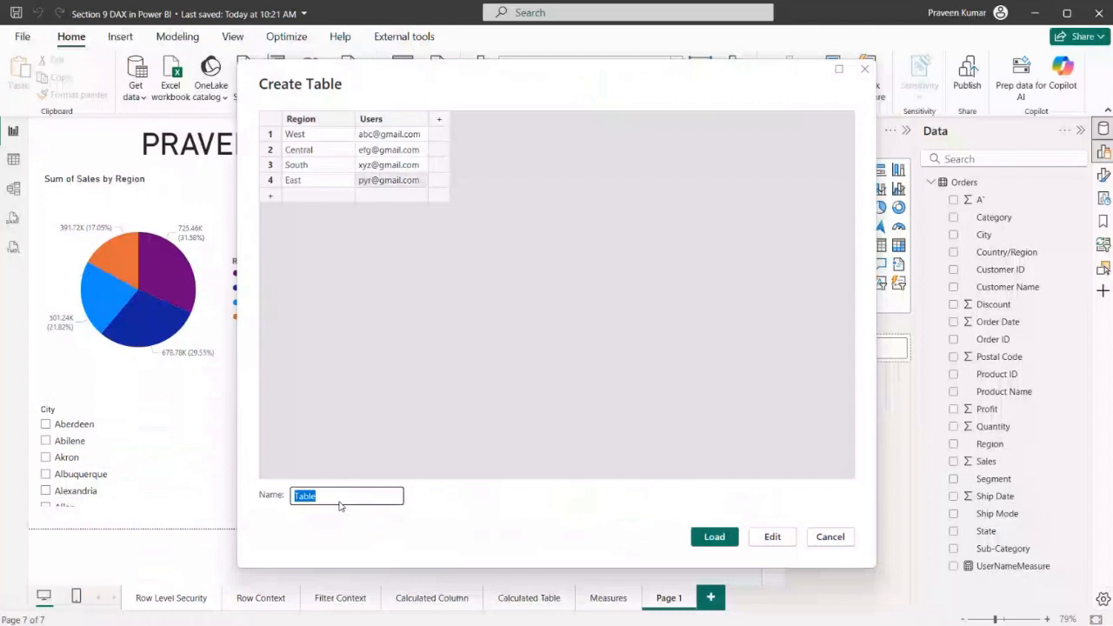
type("Security")
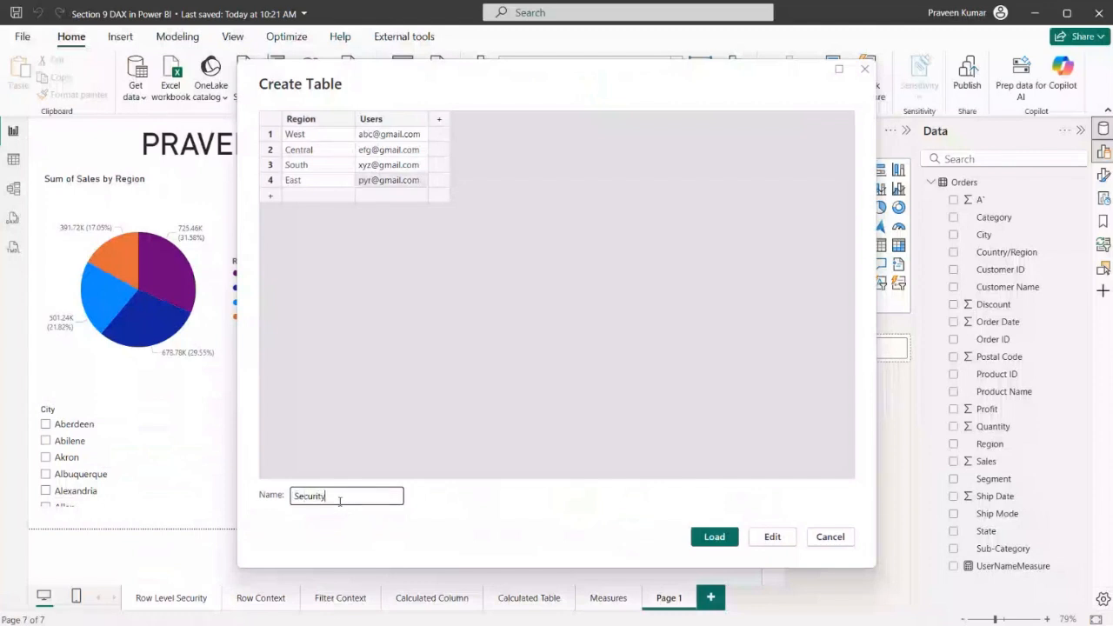
left_click(712, 538)
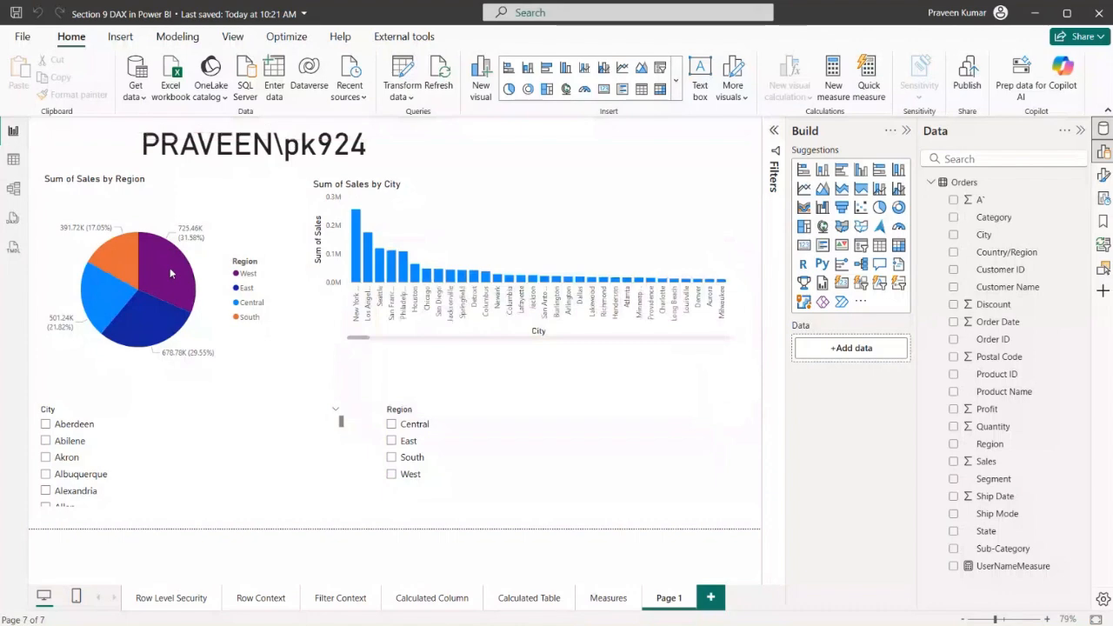
In the model diagram, place the Security table to the right of Orders and delete the automatic Region relationship between them
left_click(13, 188)
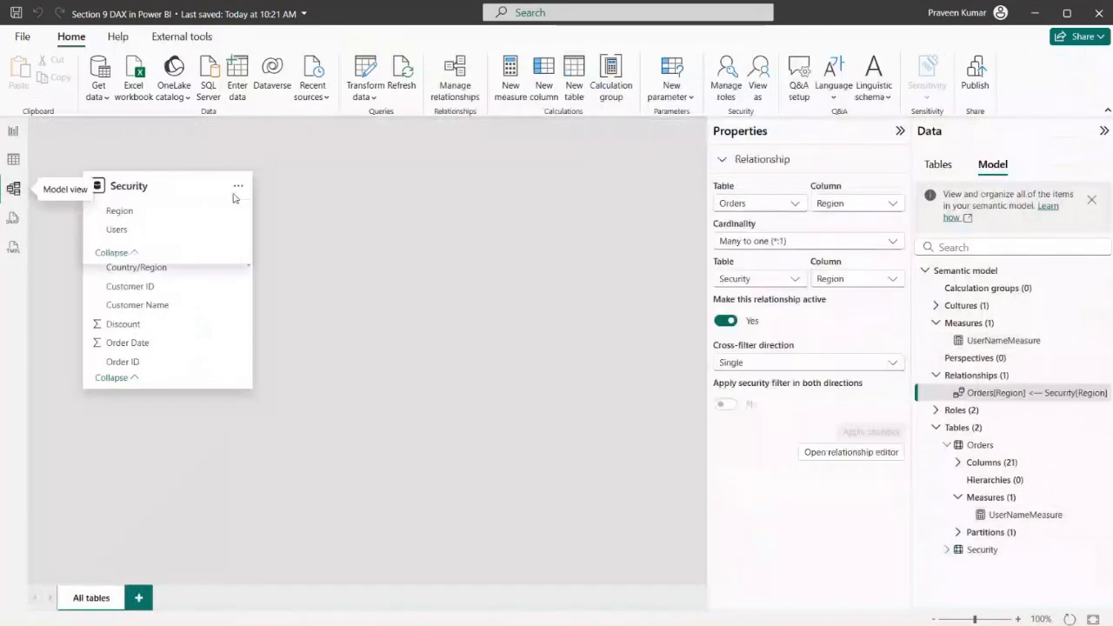
left_click_drag(146, 194, 553, 184)
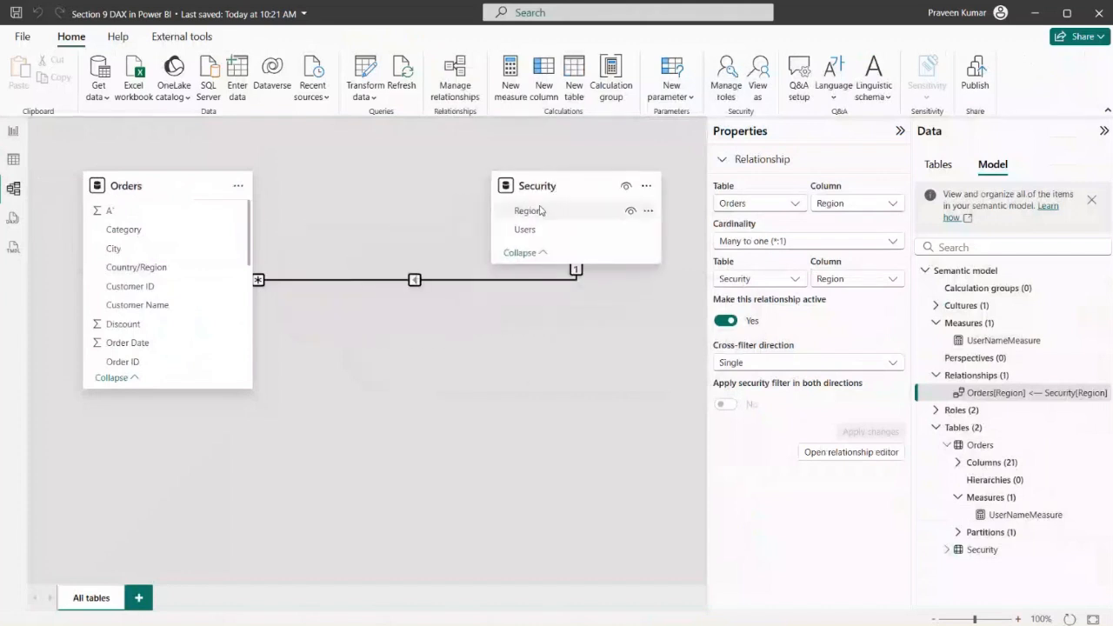
right_click(414, 281)
left_click(417, 289)
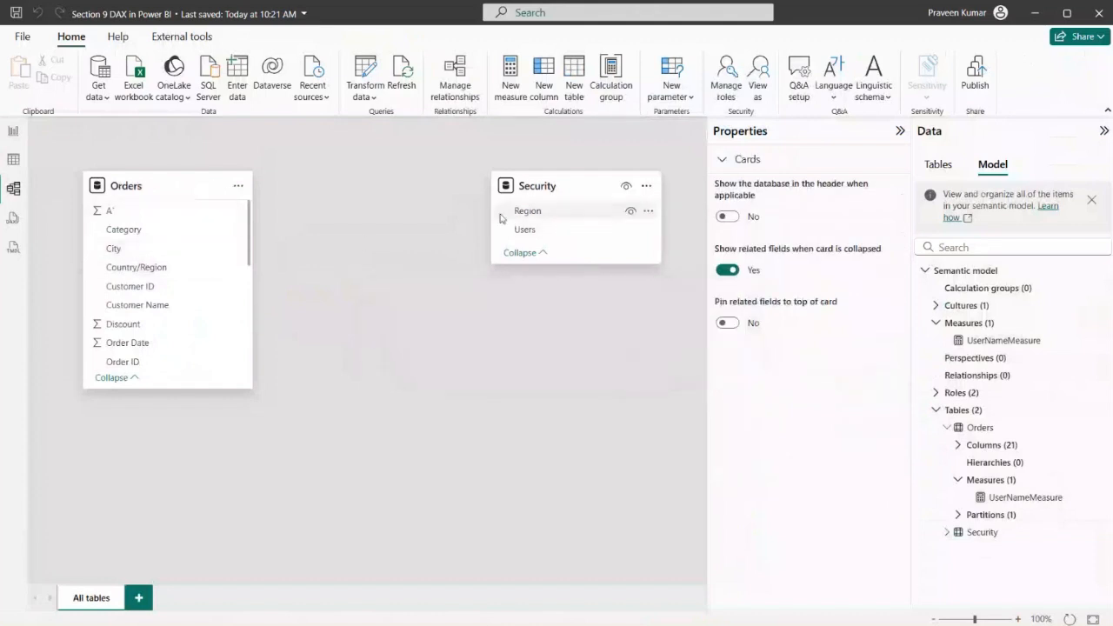
Create an active many-to-one relationship from Region in Orders to Region in Security with single cross-filter direction
scroll(124, 294, "down", 3)
scroll(124, 294, "down", 2)
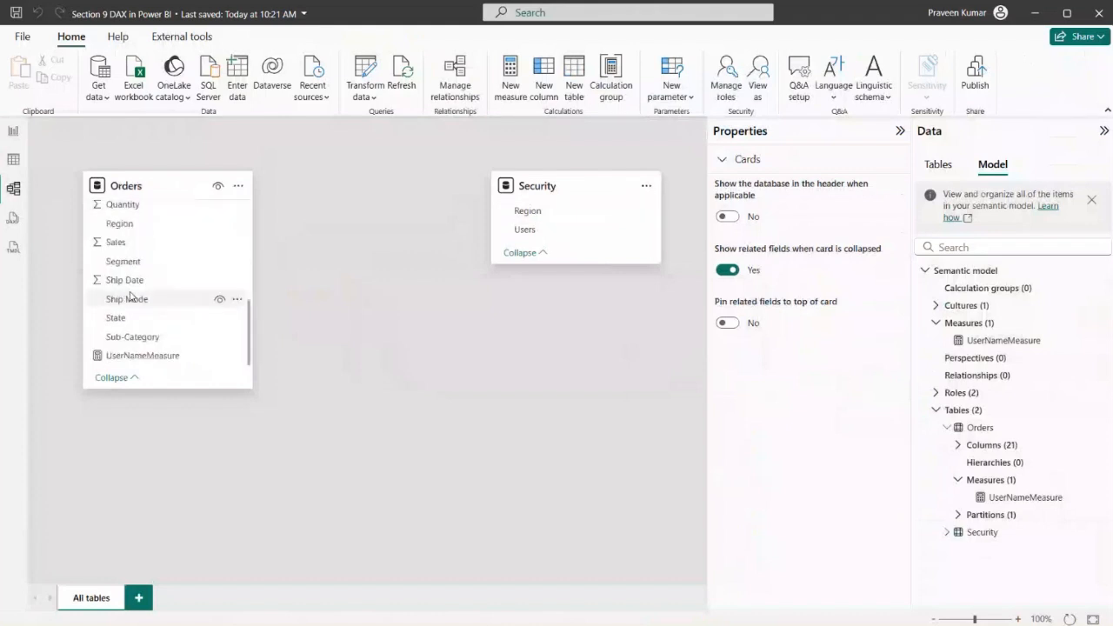
left_click_drag(120, 224, 544, 217)
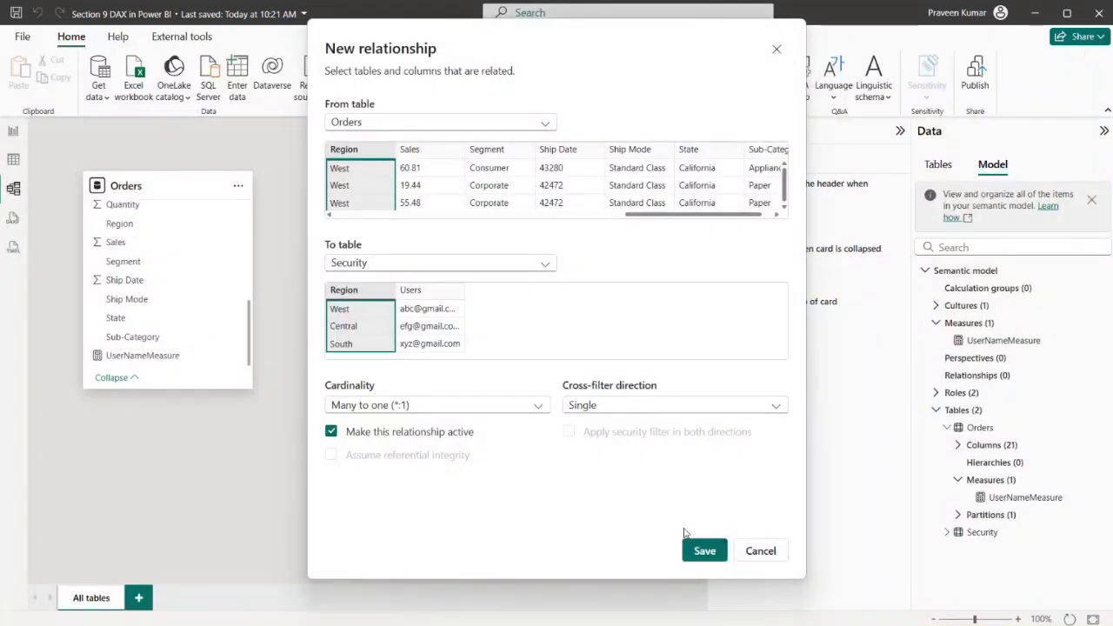
left_click(703, 548)
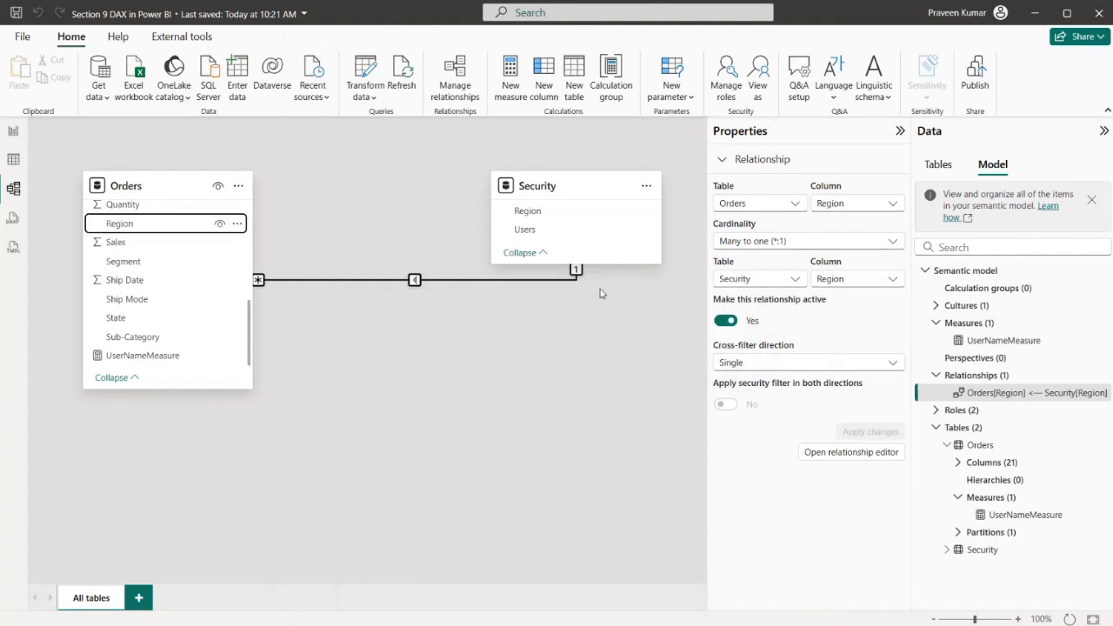
Add a new security role named DynamicRole
left_click(723, 92)
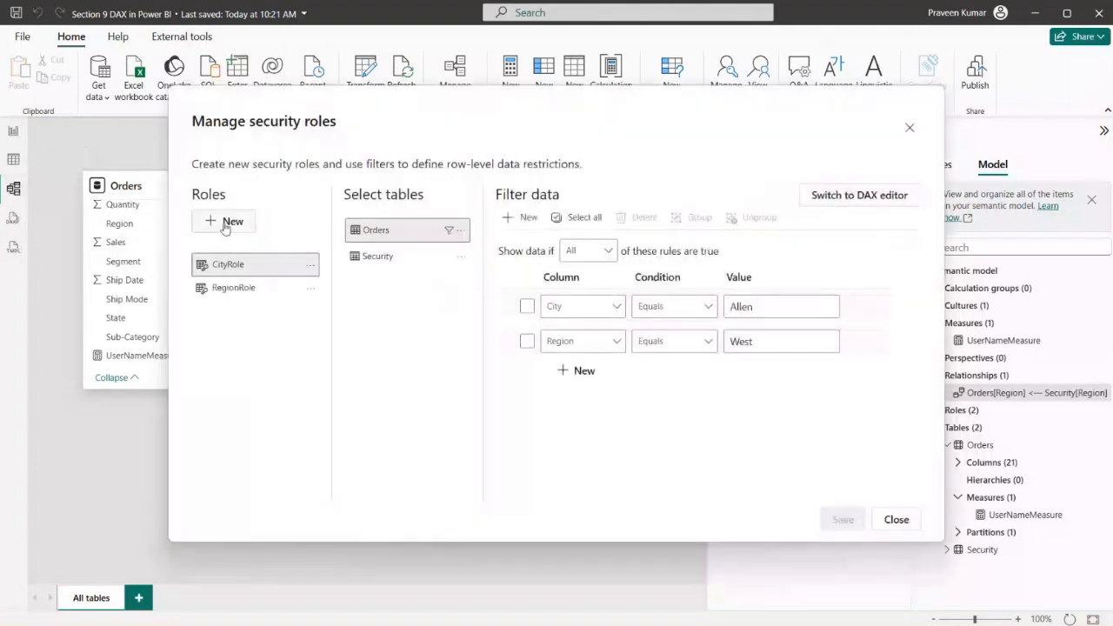
left_click(223, 222)
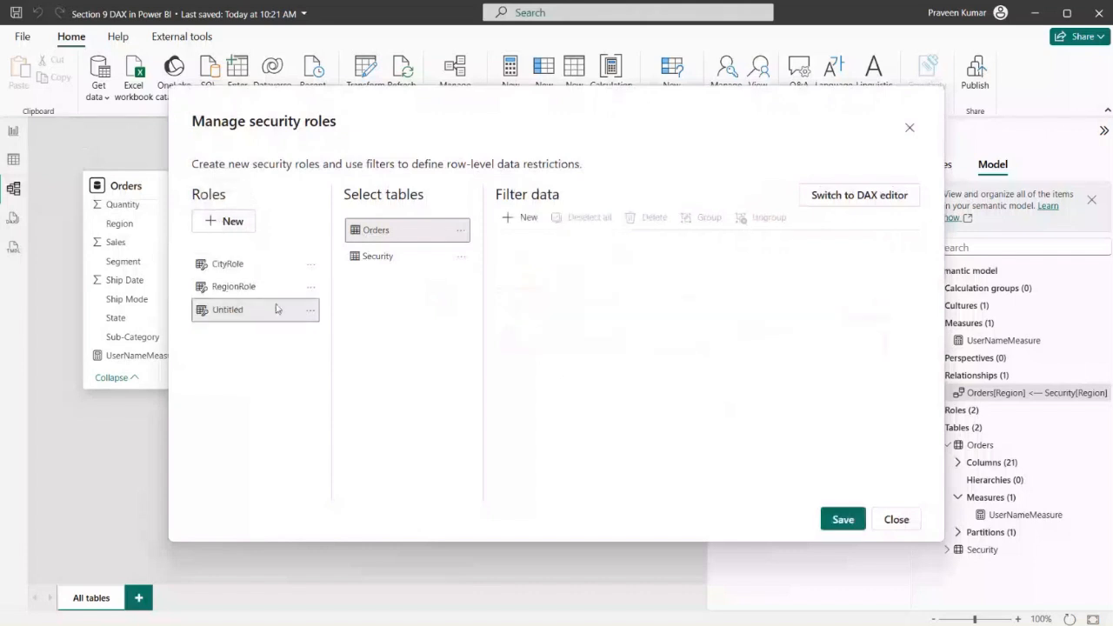
left_click(310, 311)
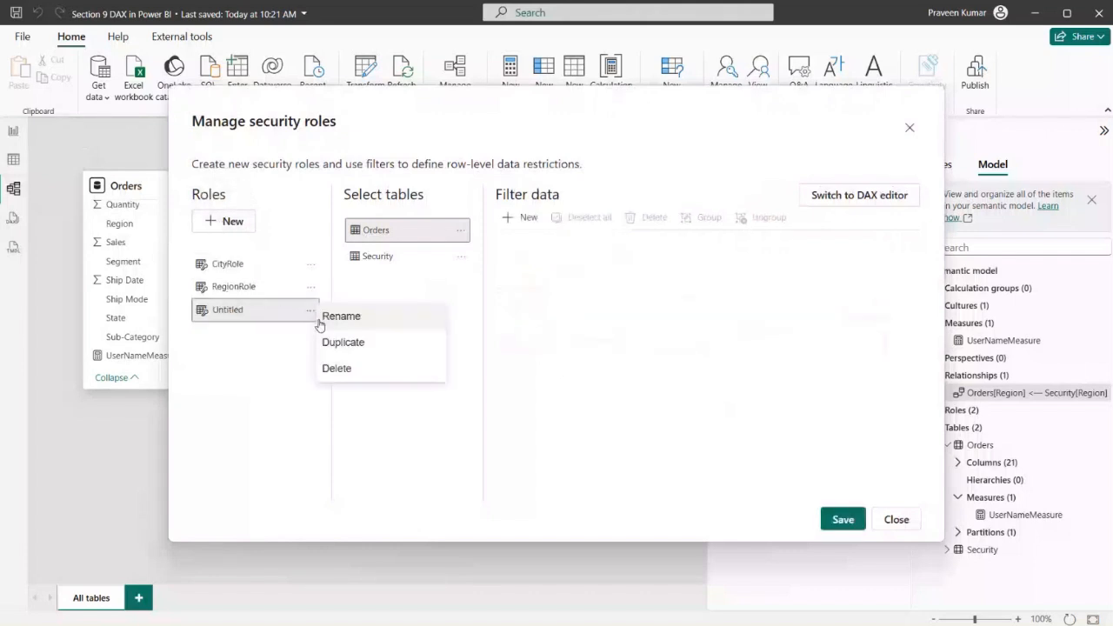
left_click(326, 319)
type("DynamicRo")
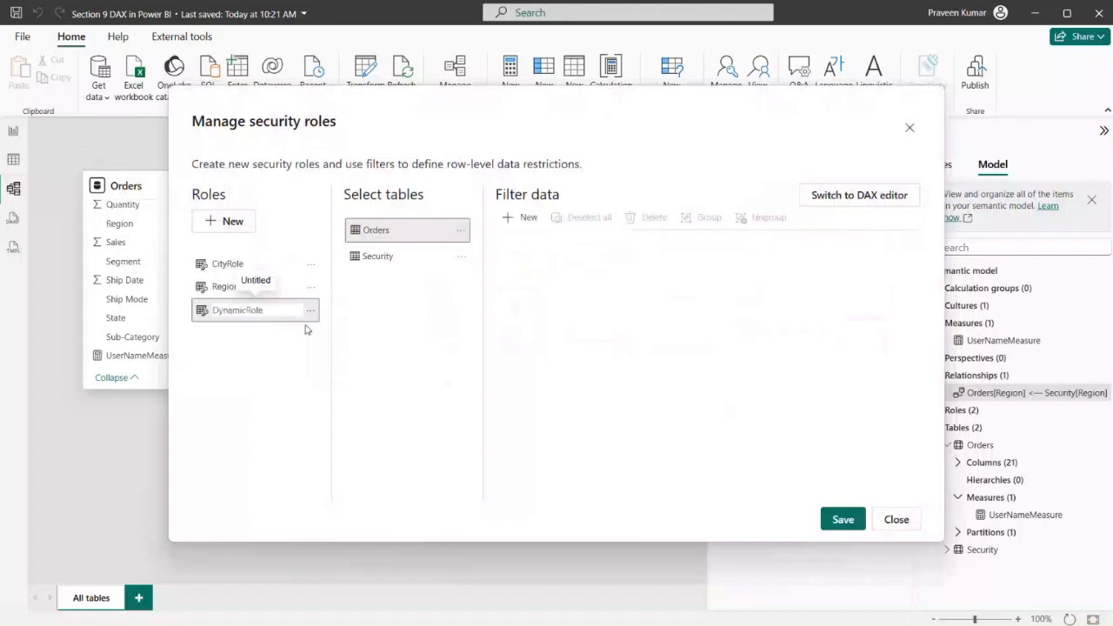
left_click(260, 391)
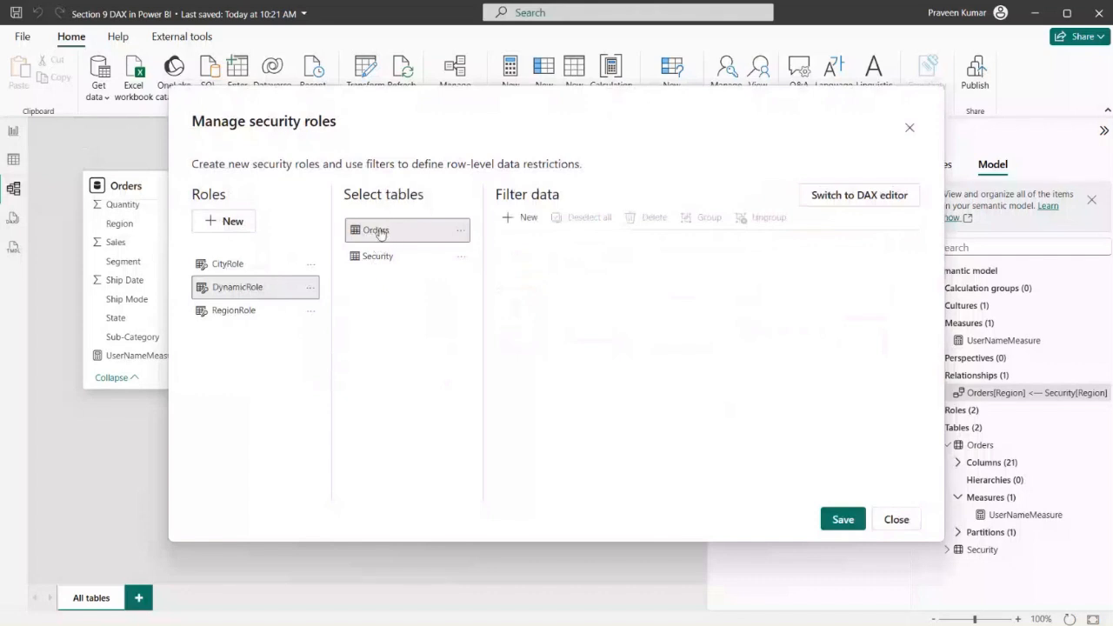
Choose the Security table for DynamicRole's filter and move the roles dialog down to uncover the table relationship
left_click(376, 260)
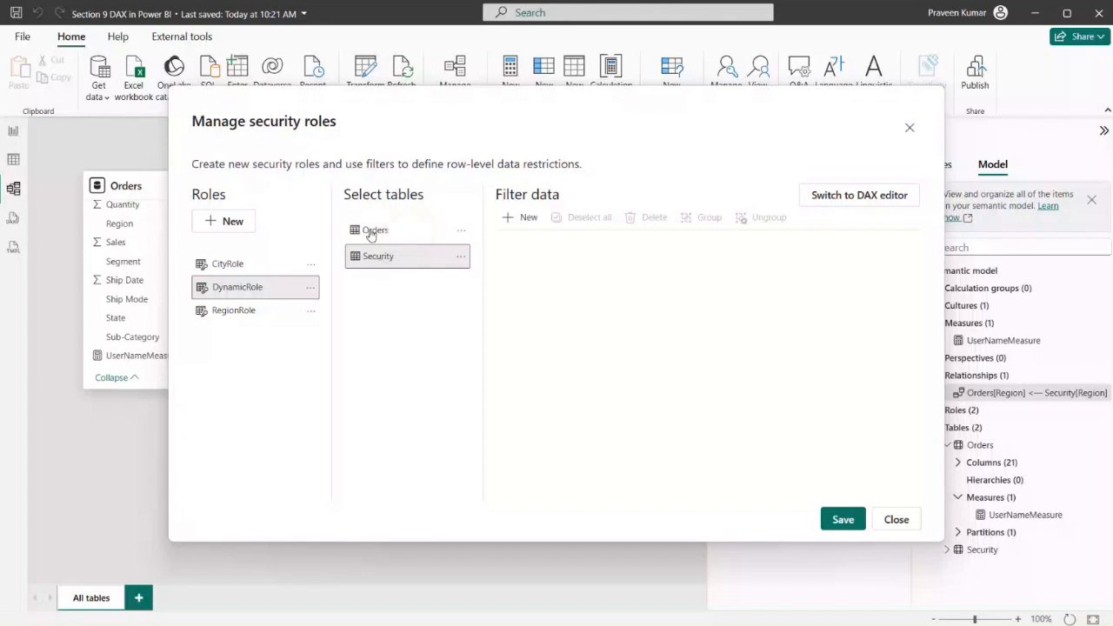
left_click_drag(430, 113, 444, 426)
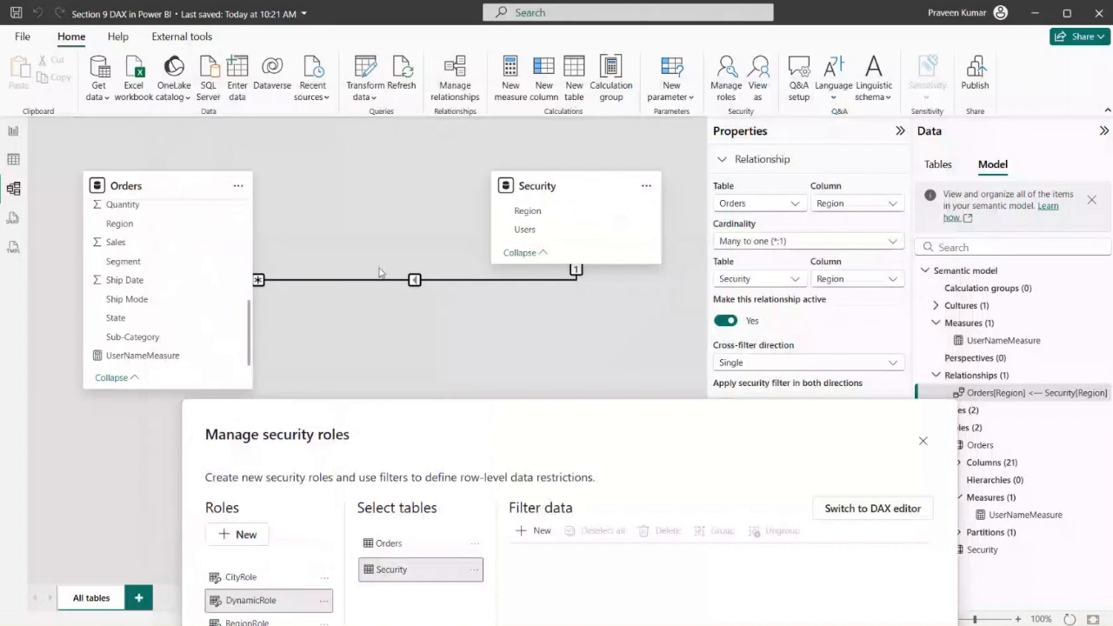
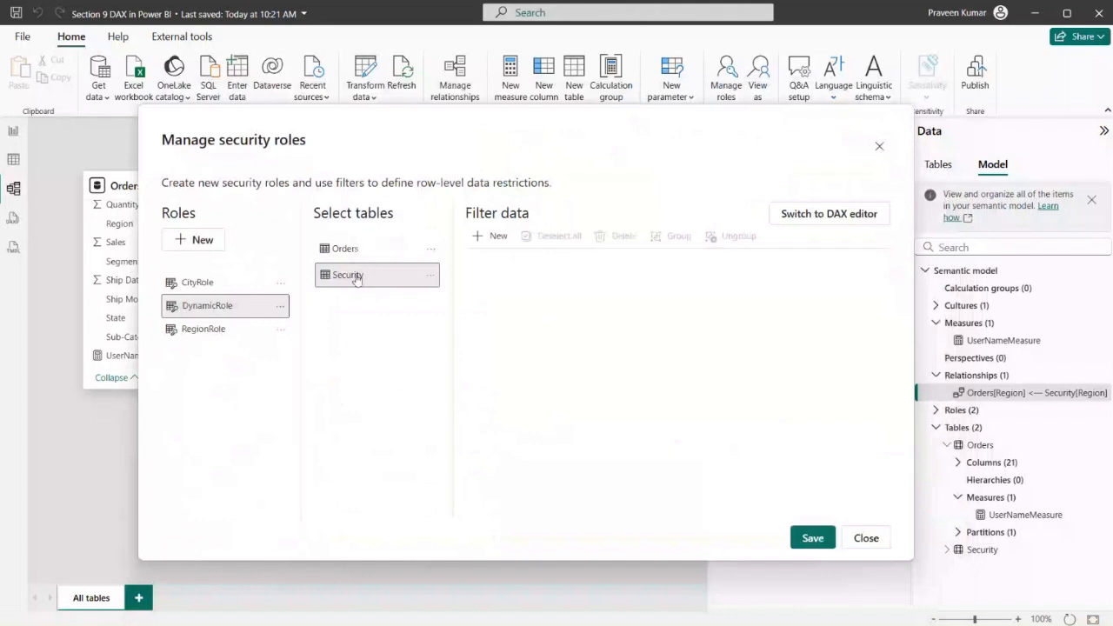
left_click(481, 237)
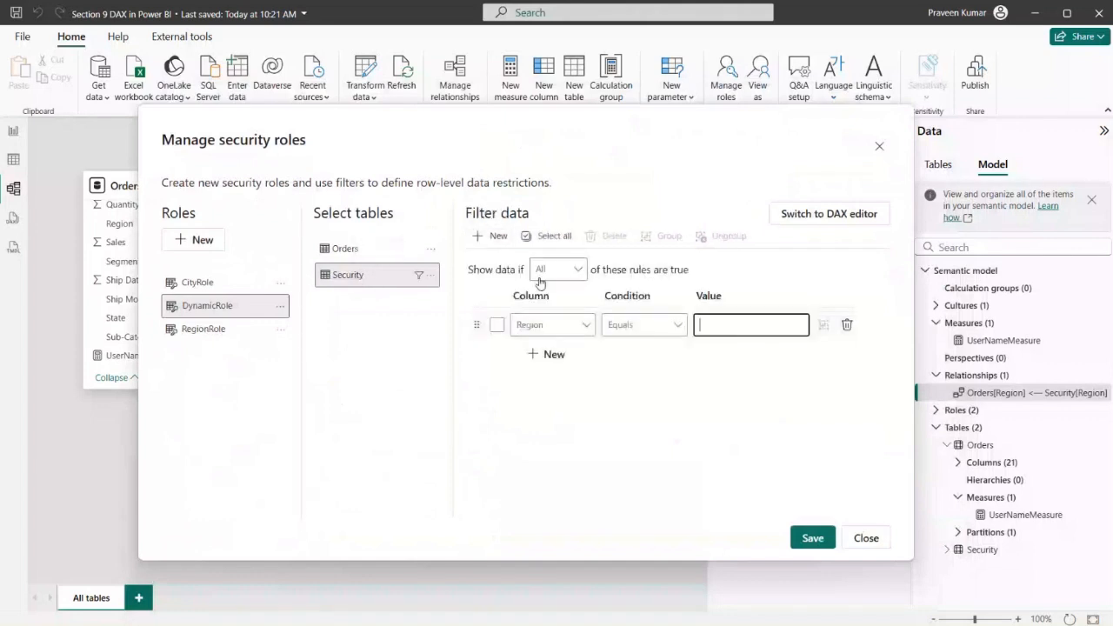
left_click(567, 325)
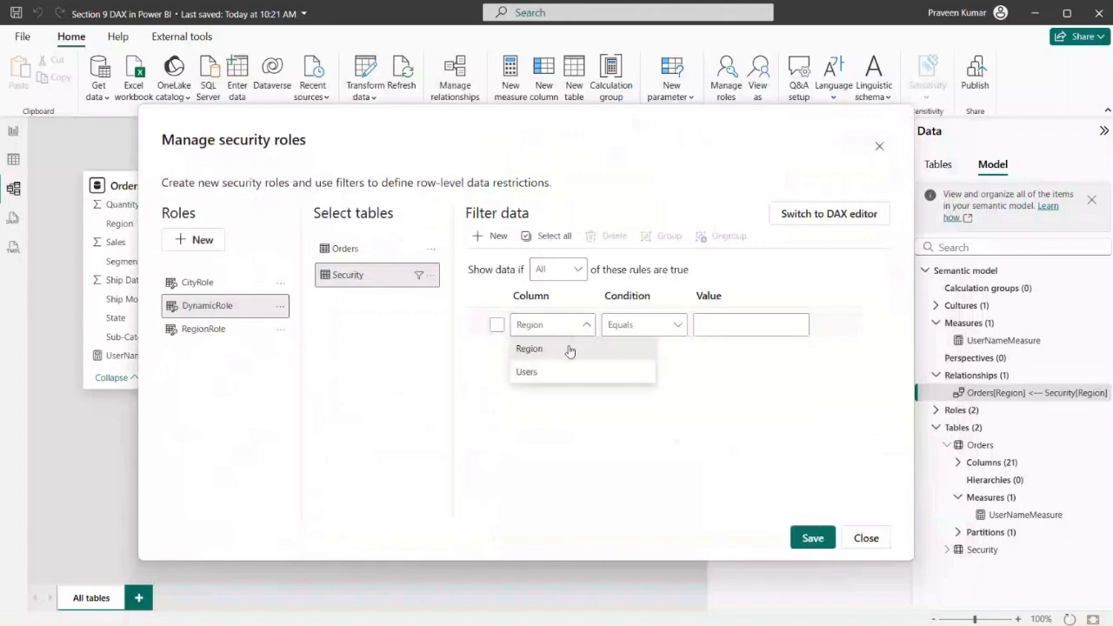
left_click(560, 376)
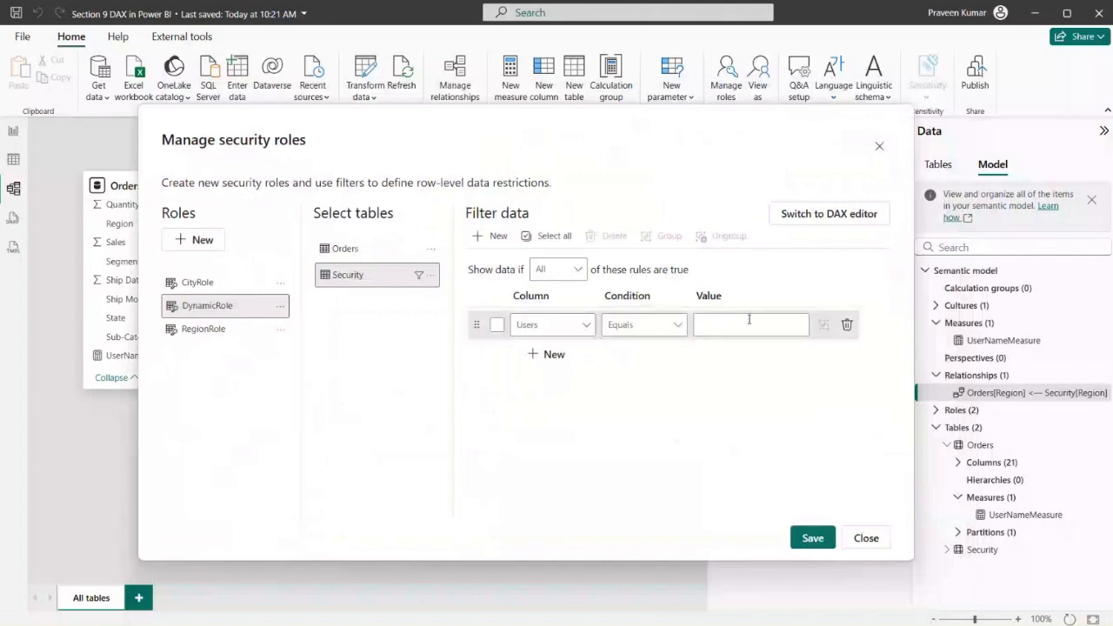
left_click(847, 325)
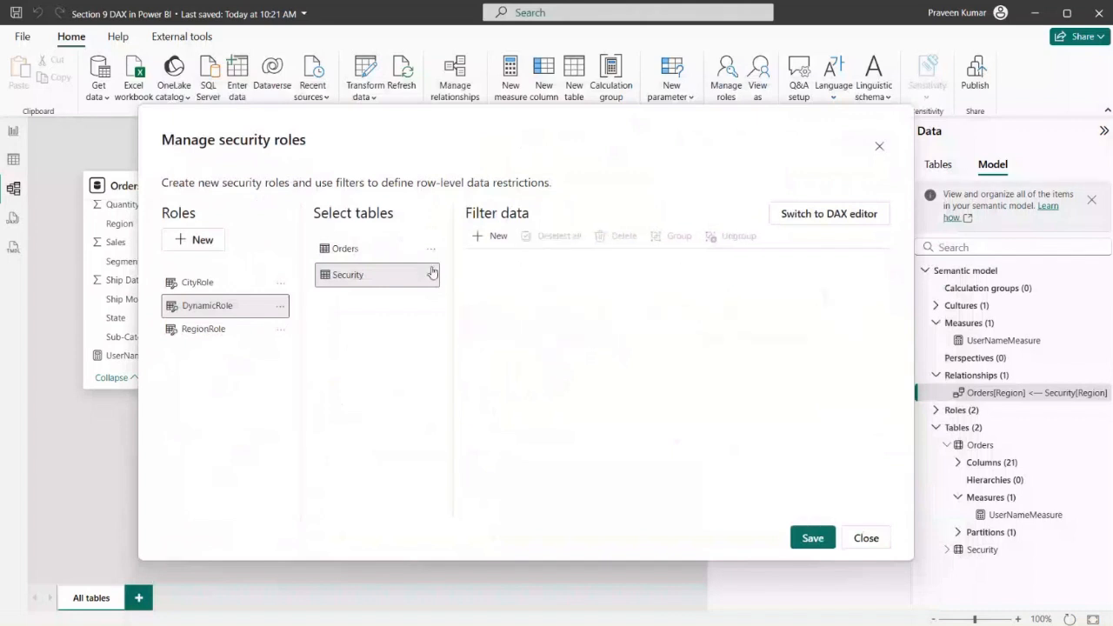
Add a filter rule on the Security table where Region equals West and save DynamicRole
left_click(487, 236)
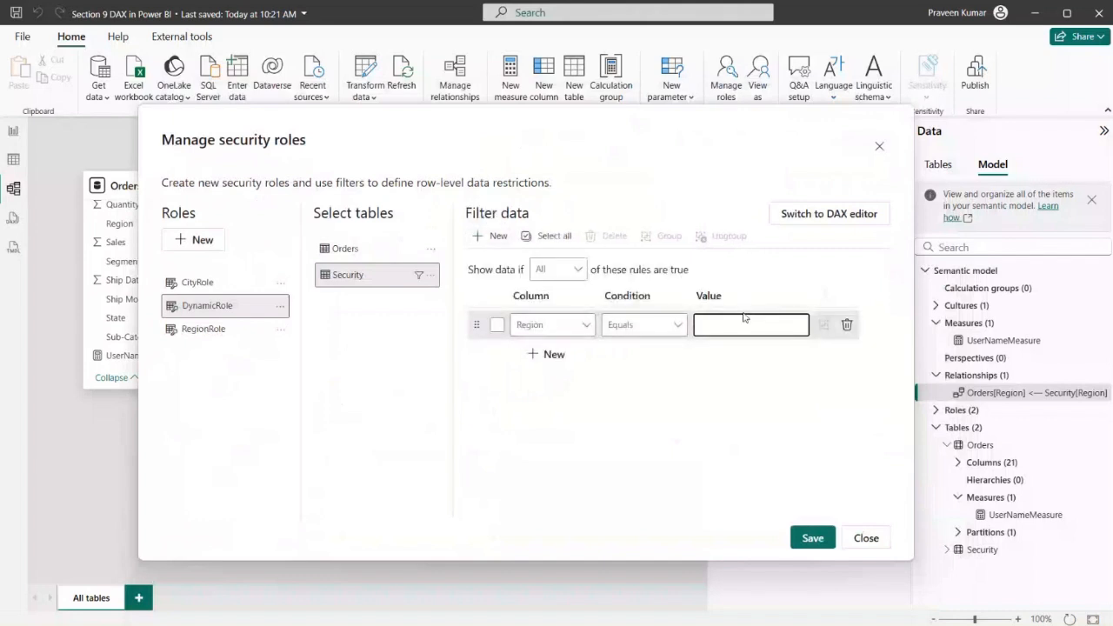
type("West")
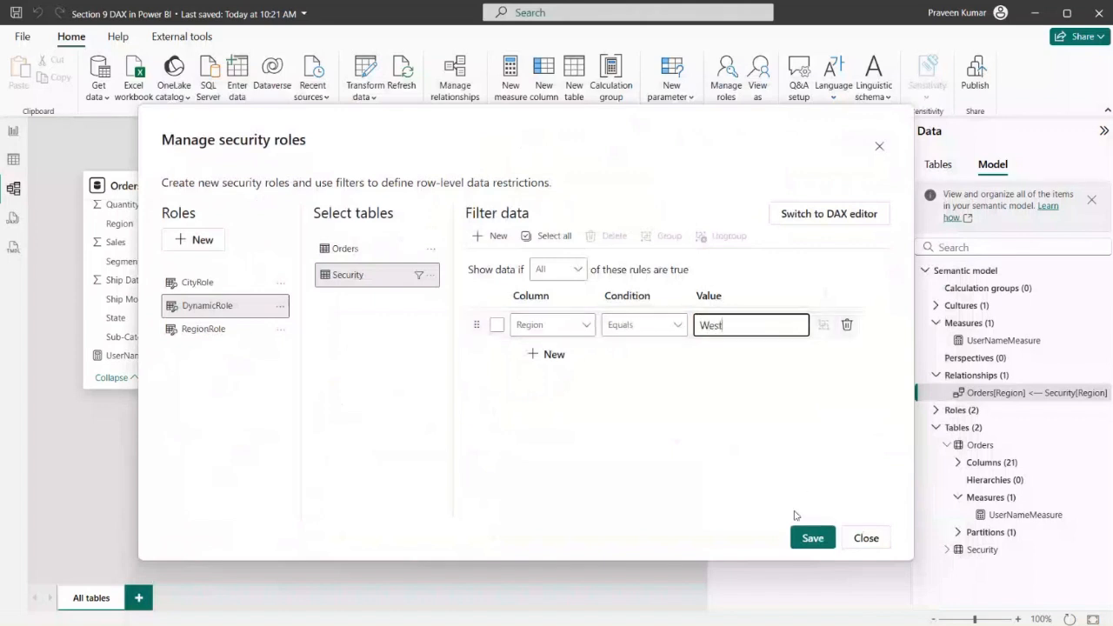
left_click(804, 537)
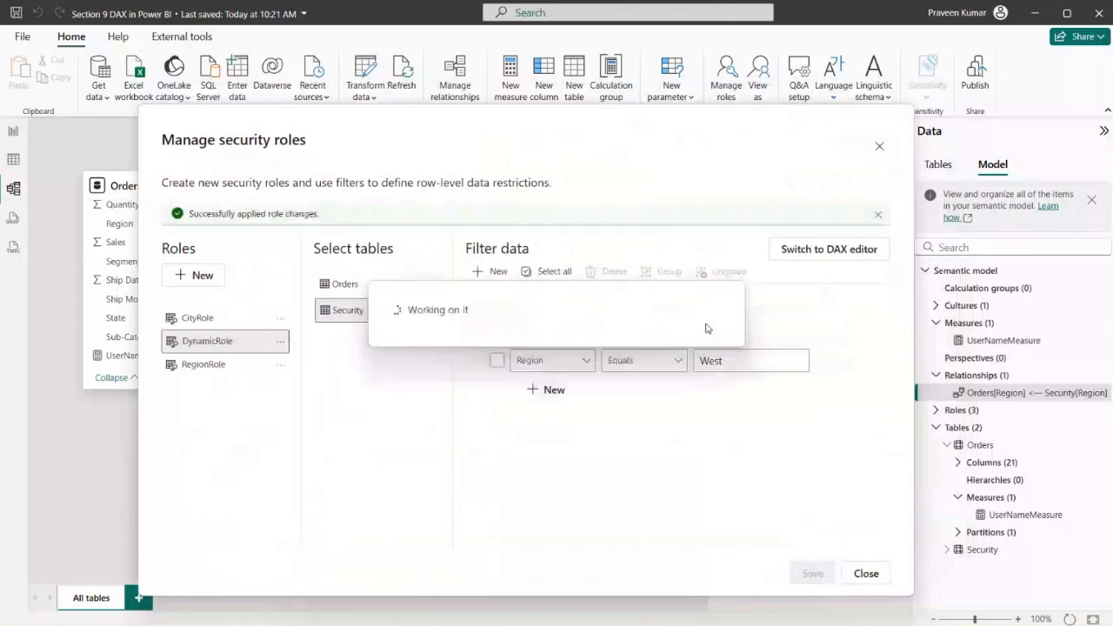
Show the Security filter as a DAX expression and replace "West" with USERPRINCIPALNAME()
left_click(817, 250)
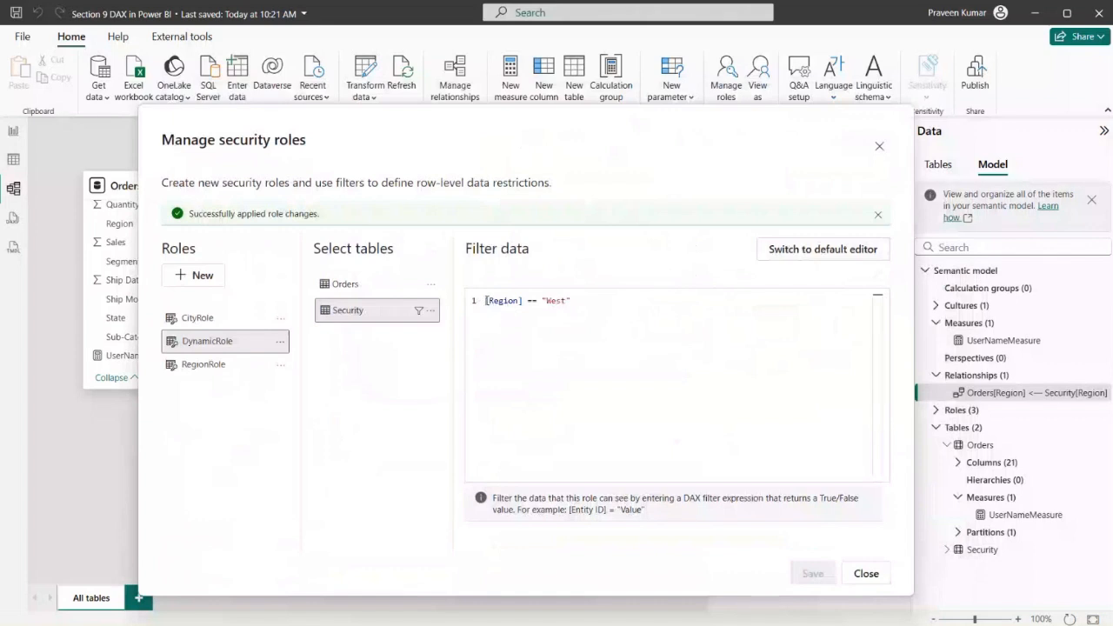
left_click_drag(484, 301, 573, 301)
key("BackSpace")
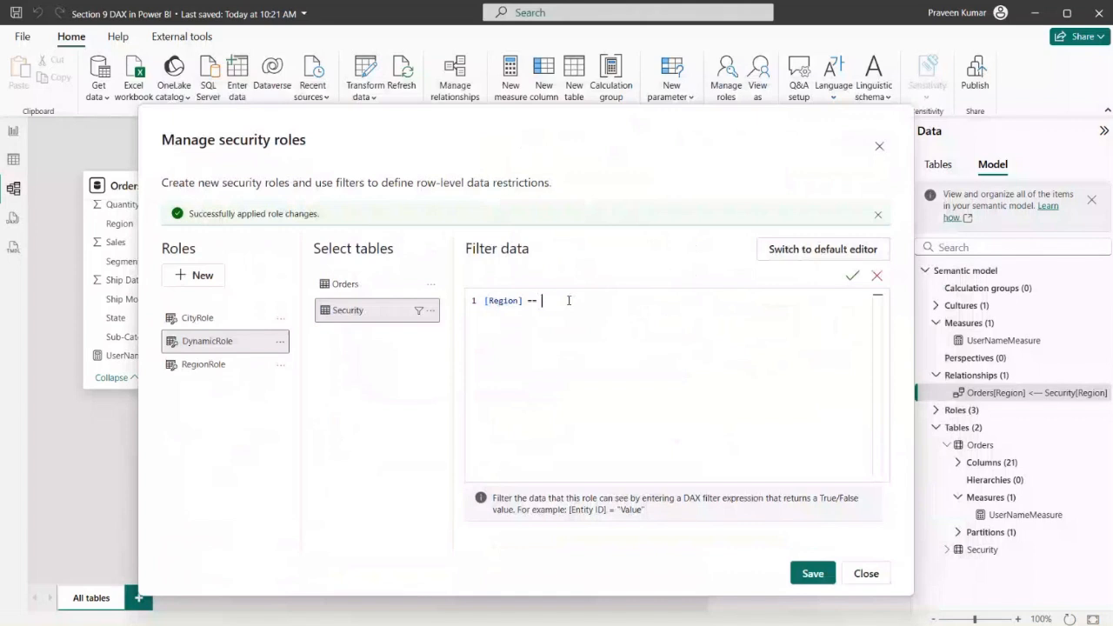
type("USE")
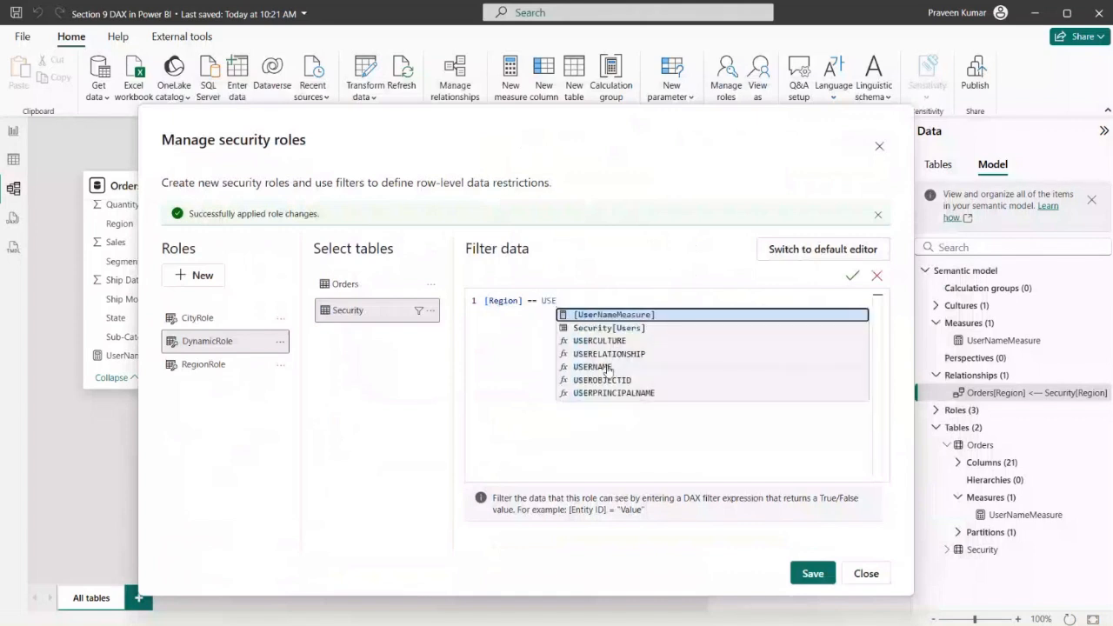
left_click(607, 395)
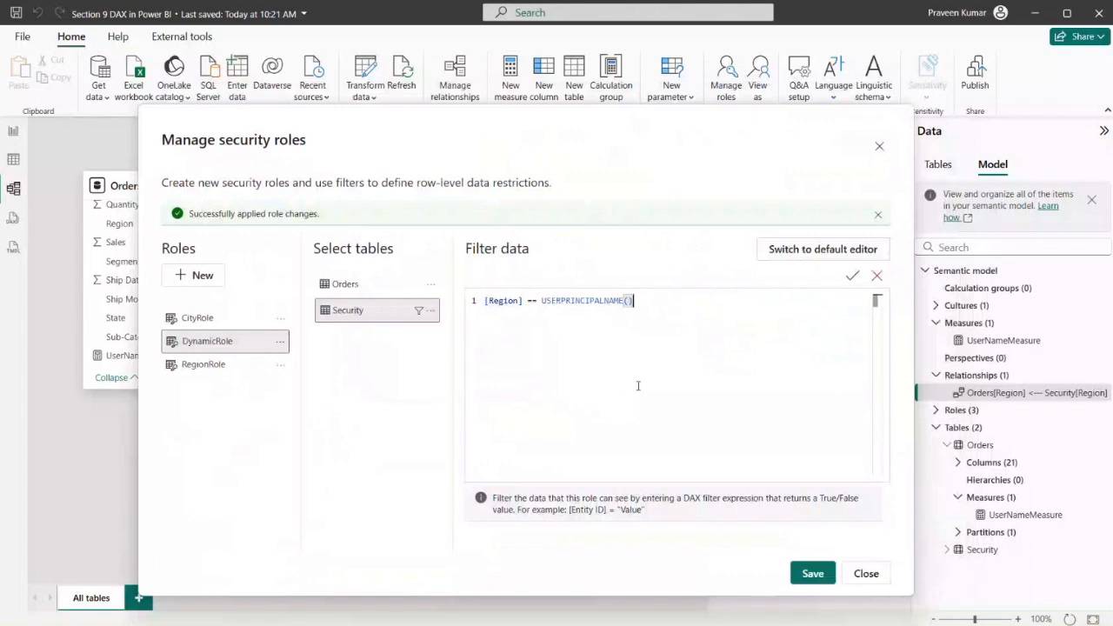
Replace the USERPRINCIPALNAME function in the filter expression with USERNAME()
key("BackSpace")
key("BackSpace")
key("BackSpace")
key("BackSpace")
key("BackSpace")
key("BackSpace")
key("BackSpace")
key("BackSpace")
key("BackSpace")
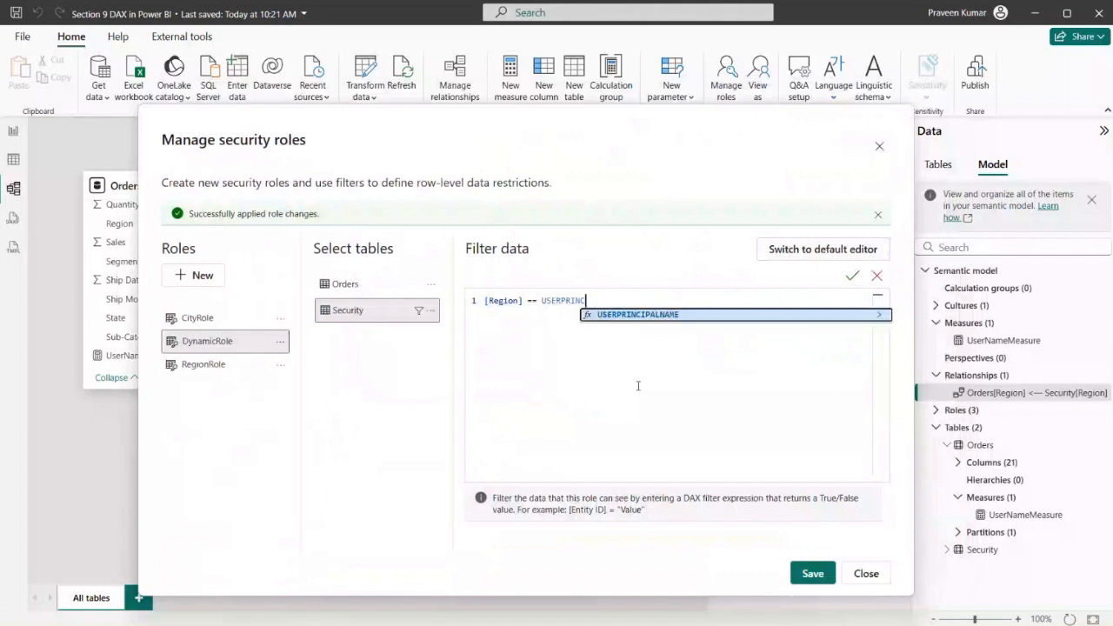
key("BackSpace")
key("BackSpace")
key("BackSpace")
key("BackSpace")
key("BackSpace")
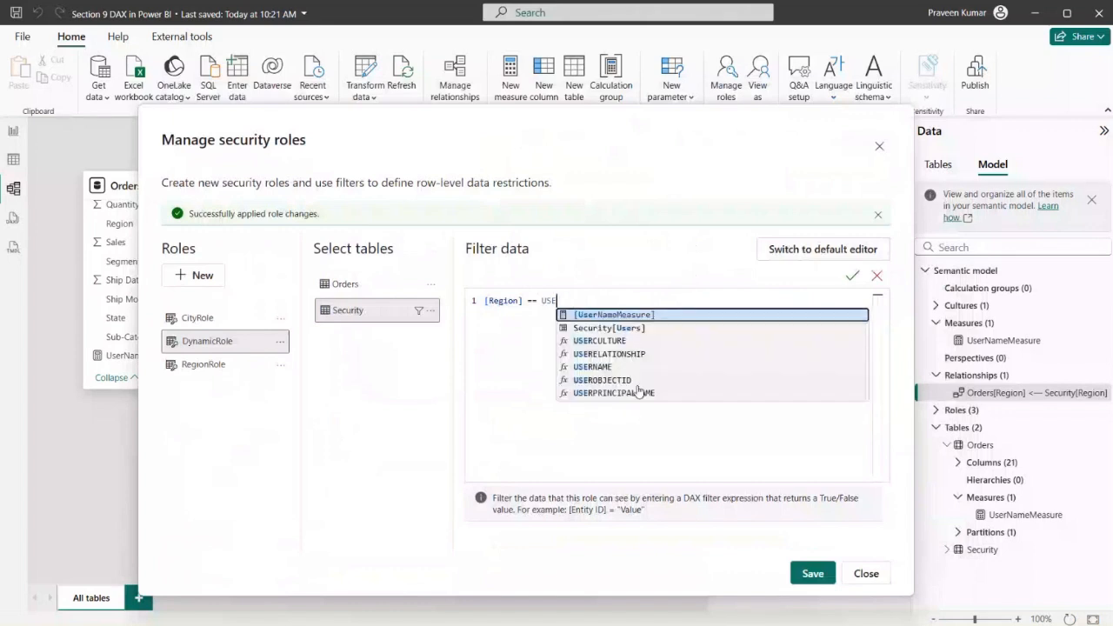
type("E")
key("BackSpace")
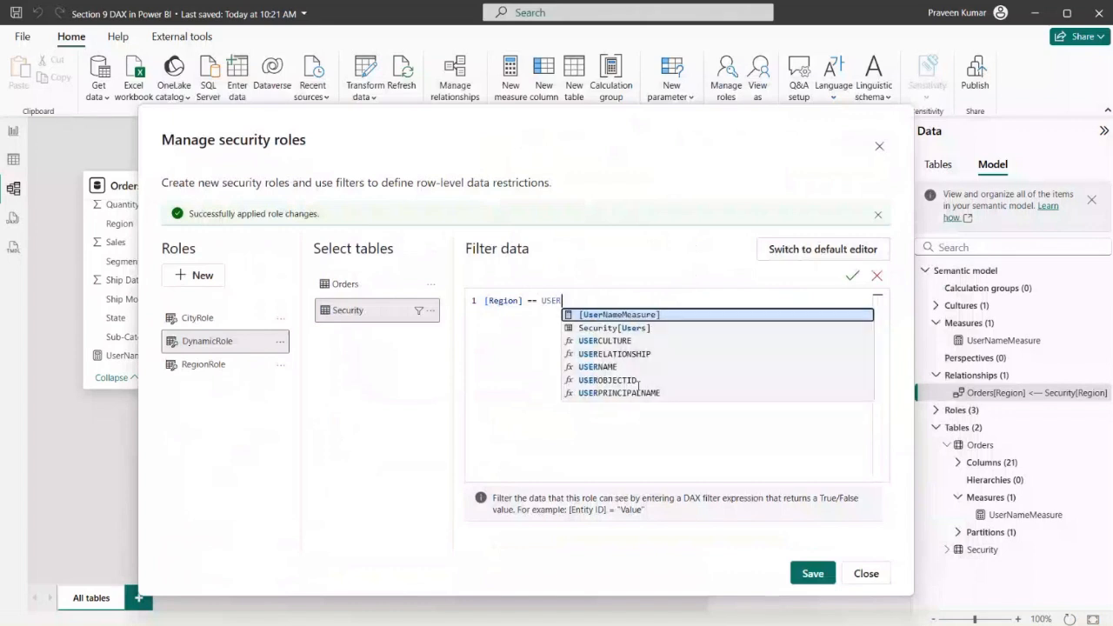
key("Down")
key("Down")
key("Down")
key("Down")
key("Tab")
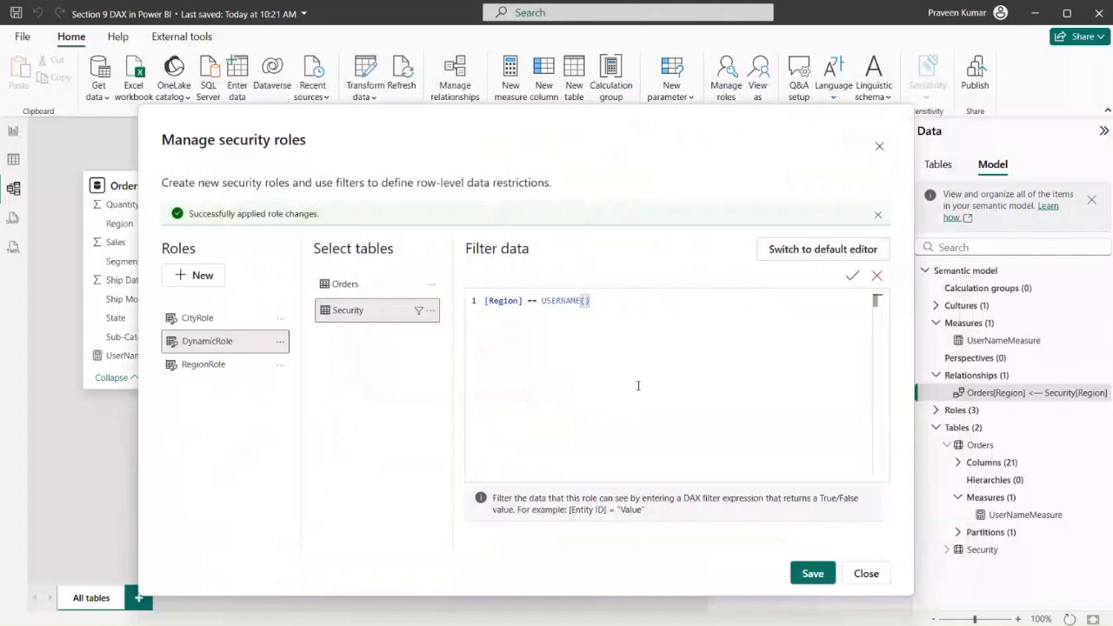
Change the function in the filter expression from USERNAME back to USERPRINCIPALNAME()
key("BackSpace")
key("BackSpace")
key("BackSpace")
key("BackSpace")
key("BackSpace")
key("BackSpace")
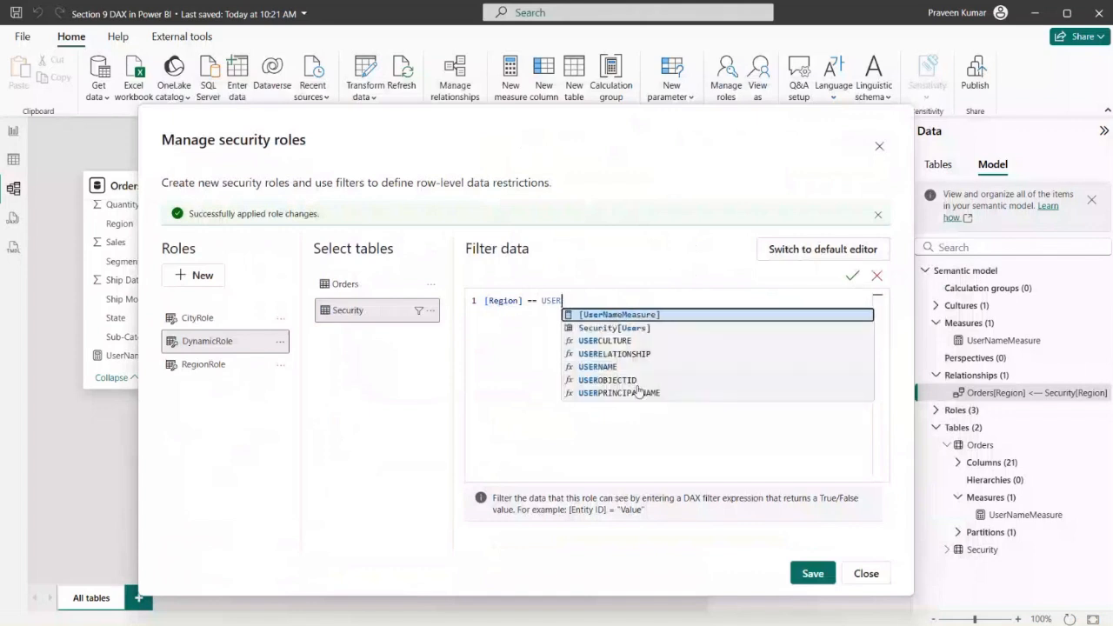
key("Down")
key("Down")
key("Down")
key("Down")
key("Down")
key("Down")
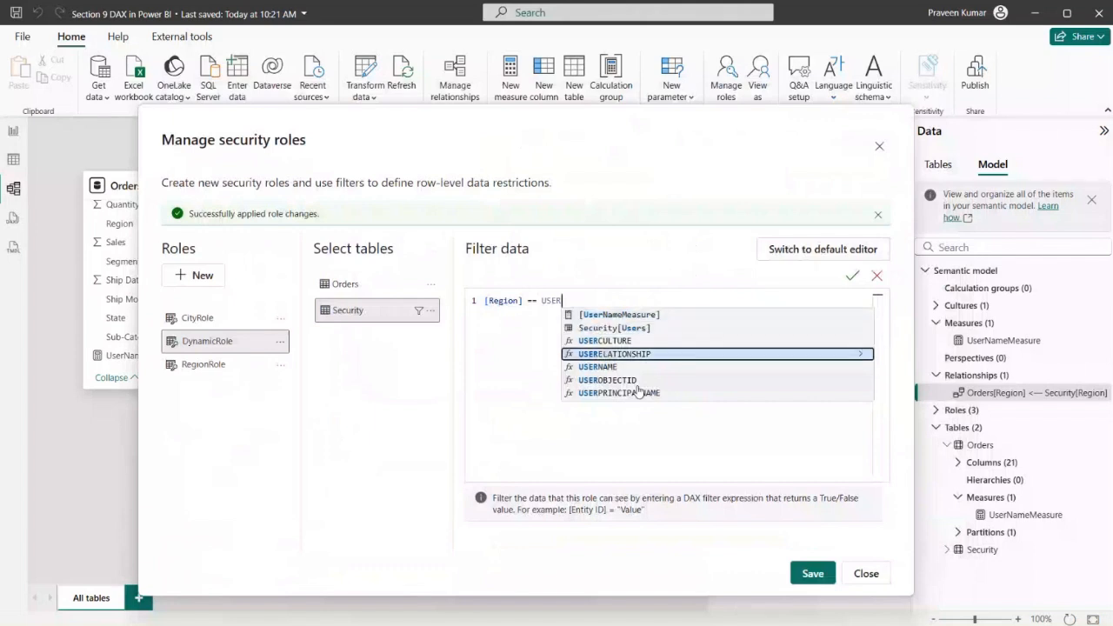
key("Tab")
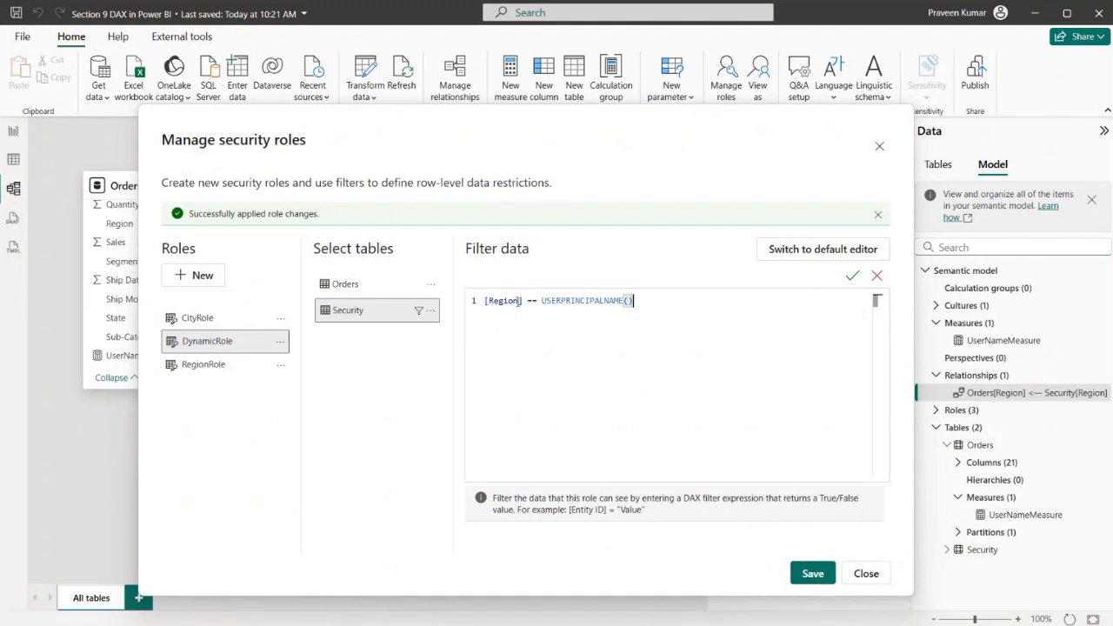
Change the filter's column to [Users] so it is compared with USERPRINCIPALNAME(), save DynamicRole and close the roles dialog
left_click_drag(519, 300, 490, 301)
type("U")
left_click(528, 328)
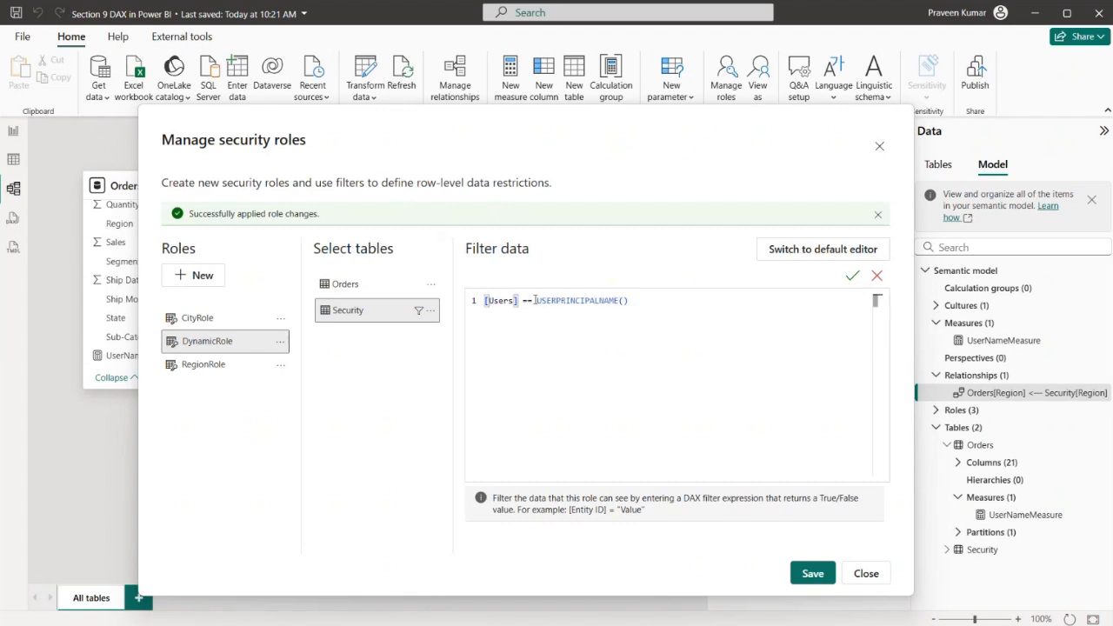
mouse_move(535, 300)
left_mouse_down()
mouse_move(628, 303)
mouse_move(537, 303)
left_mouse_up()
left_click(635, 312)
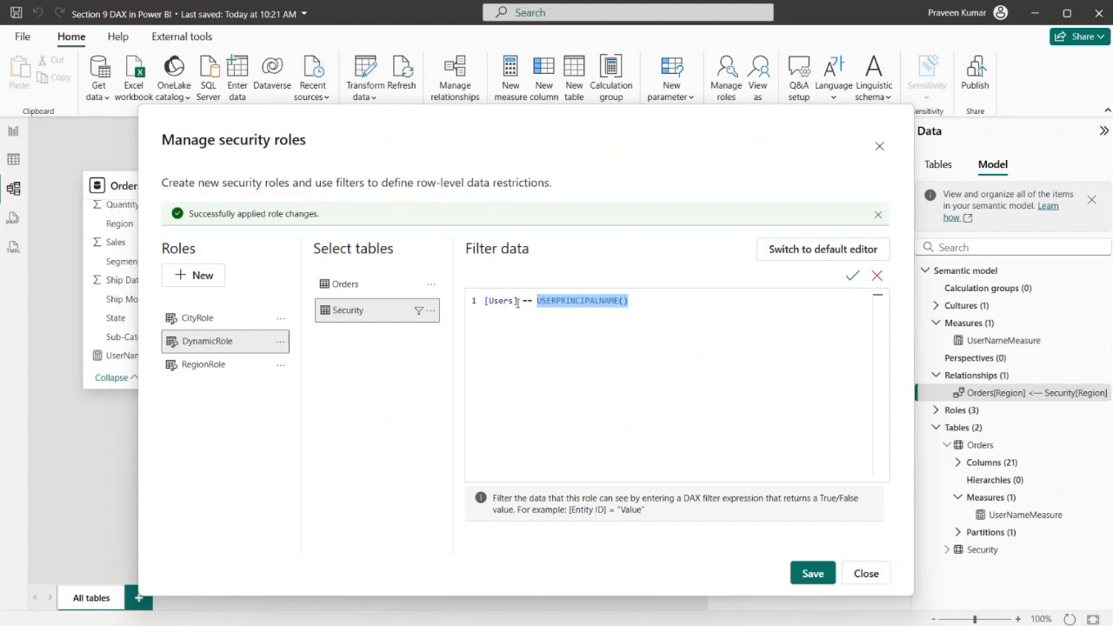
left_click_drag(519, 301, 485, 303)
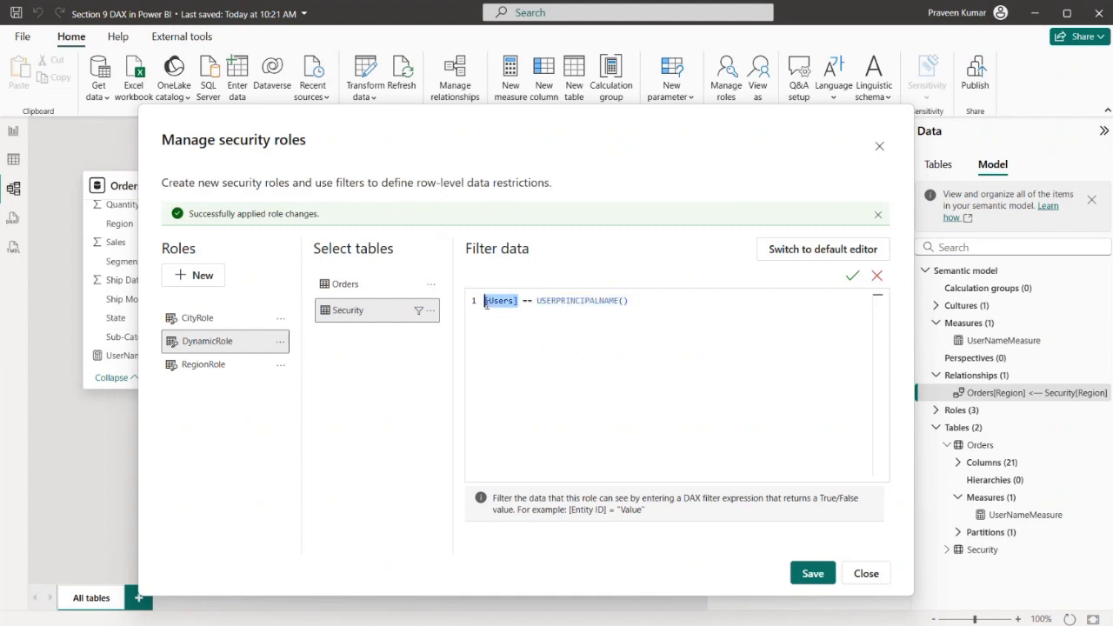
left_click(808, 573)
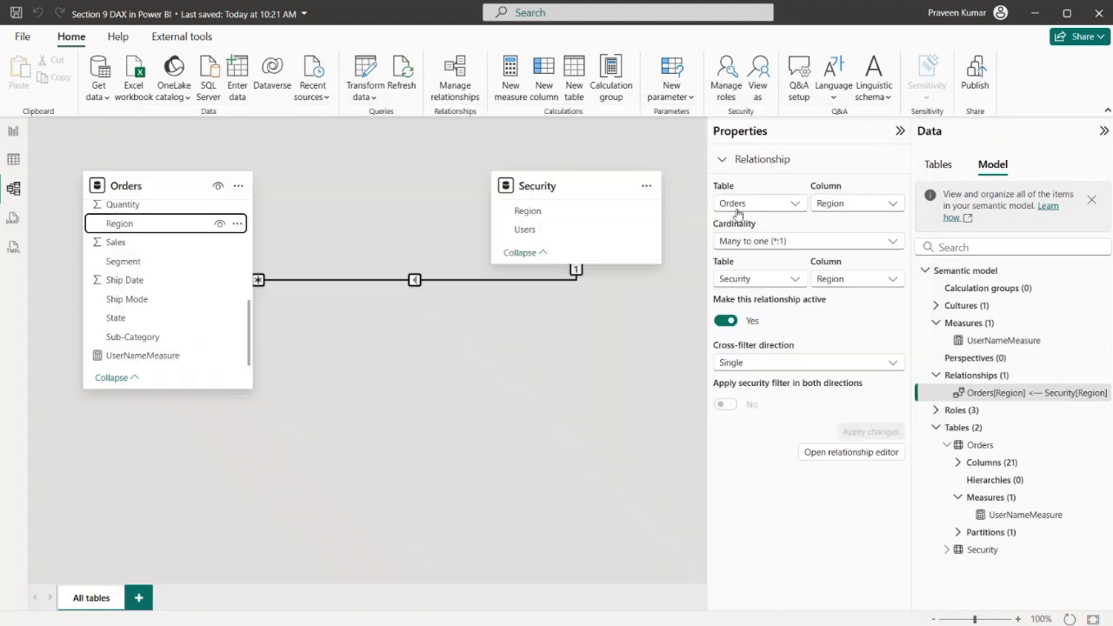
left_click(879, 146)
View the model as DynamicRole combined with Other user, entering the West user's e-mail address
left_click(760, 87)
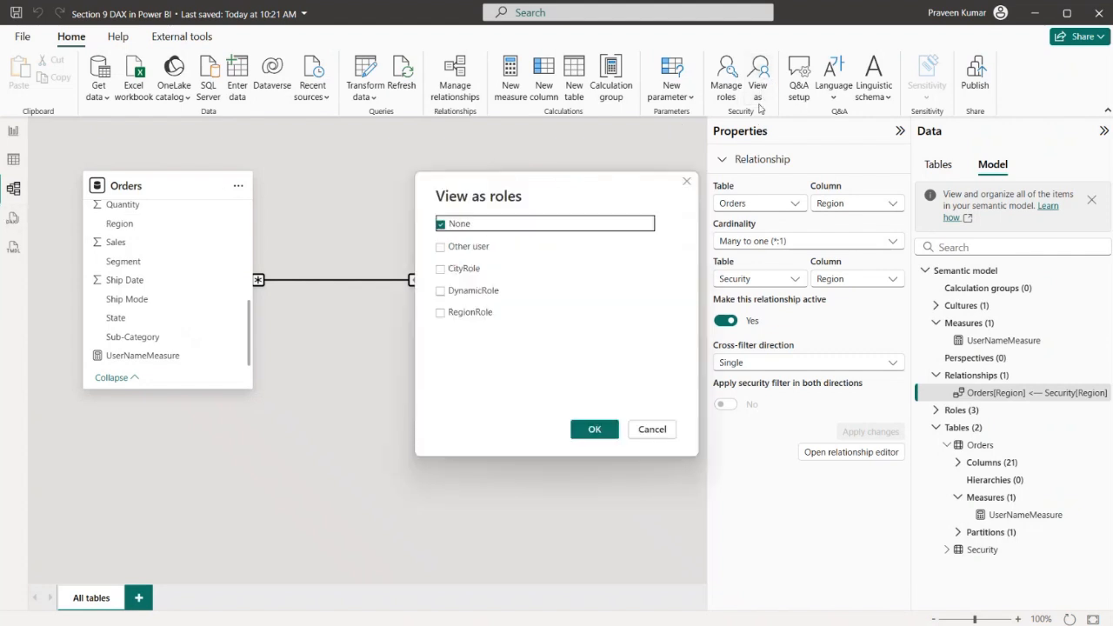
left_click(440, 292)
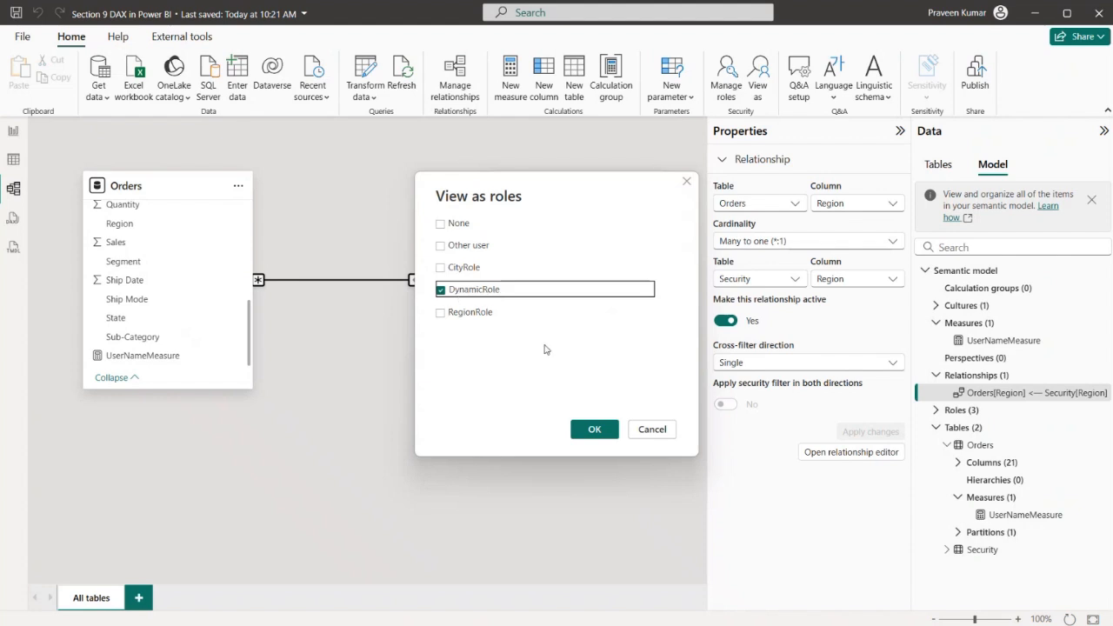
left_click(460, 248)
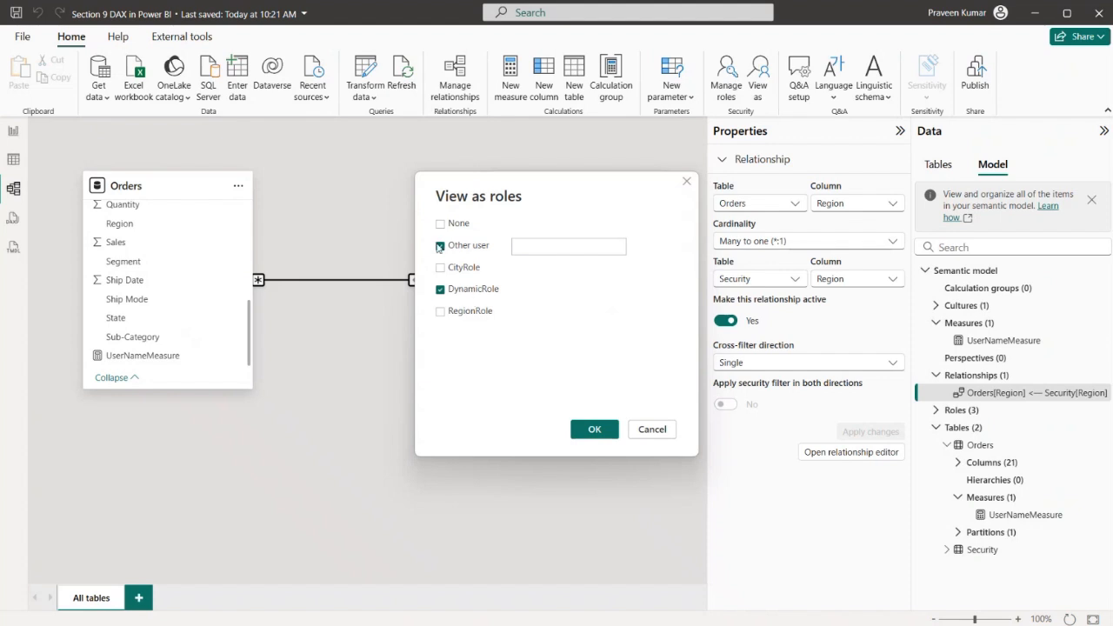
left_click(524, 249)
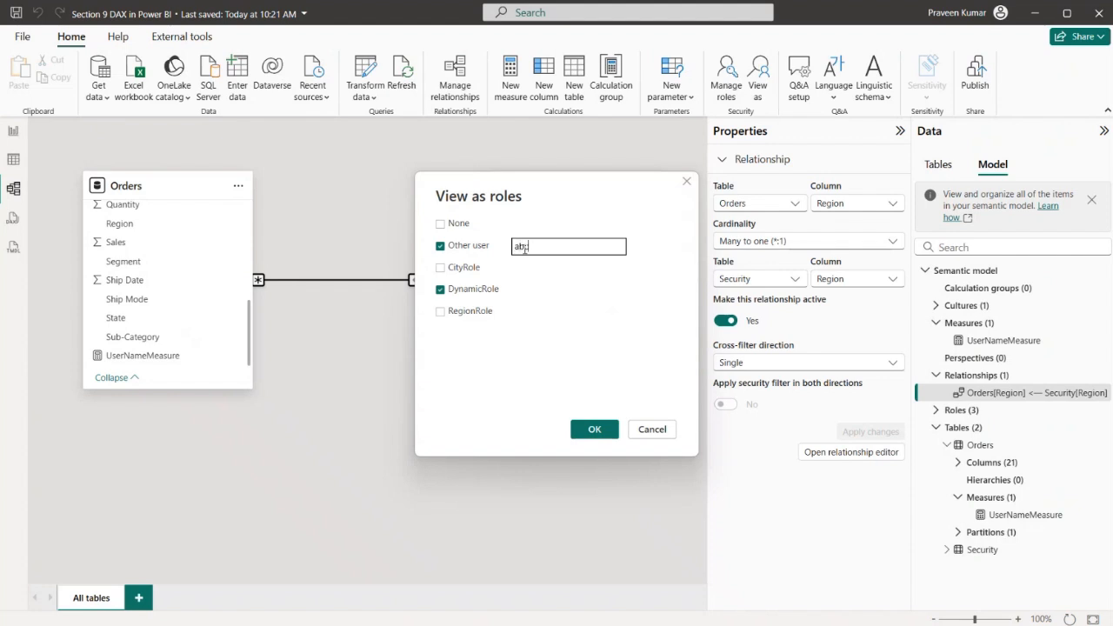
left_click(595, 428)
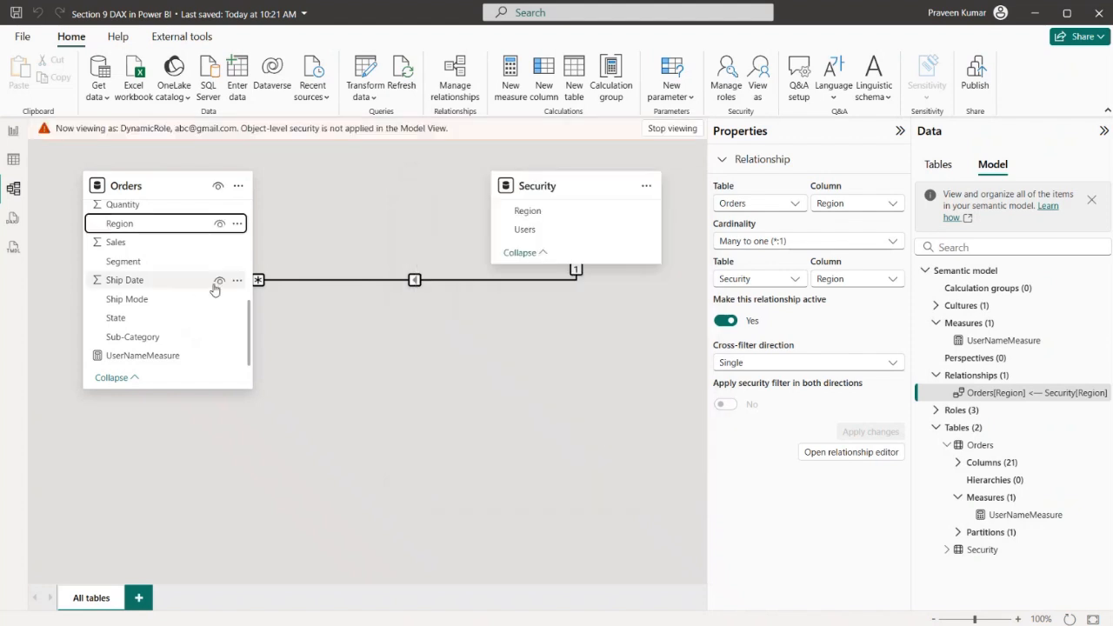
Check which Region values the Orders table offers under the simulated role, leaving its filter unchanged
left_click(13, 162)
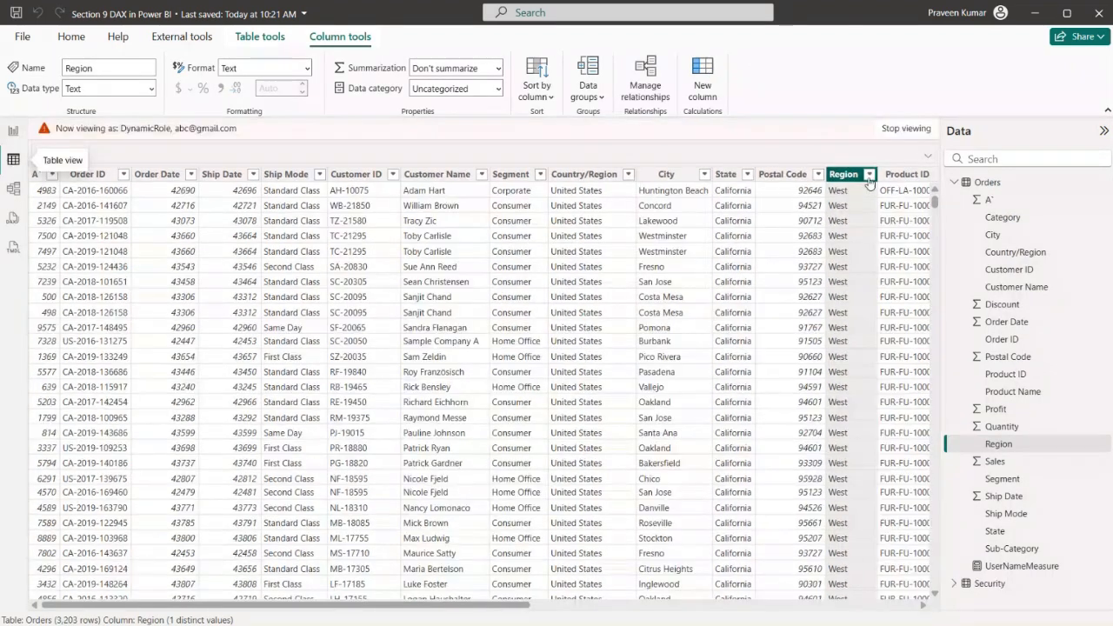
left_click(869, 174)
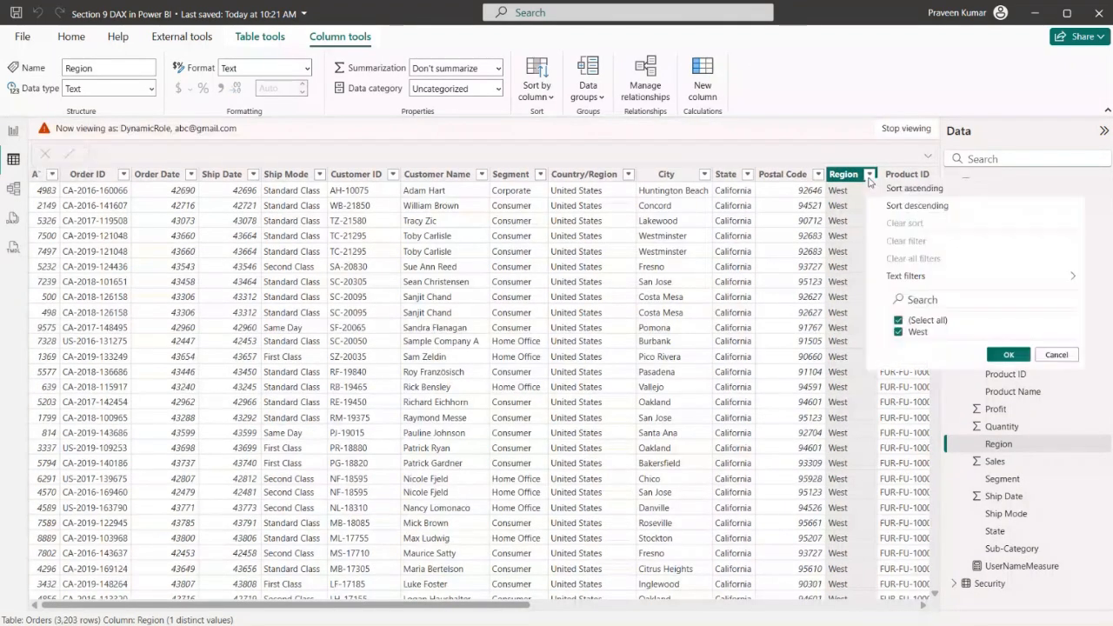
left_click(1055, 355)
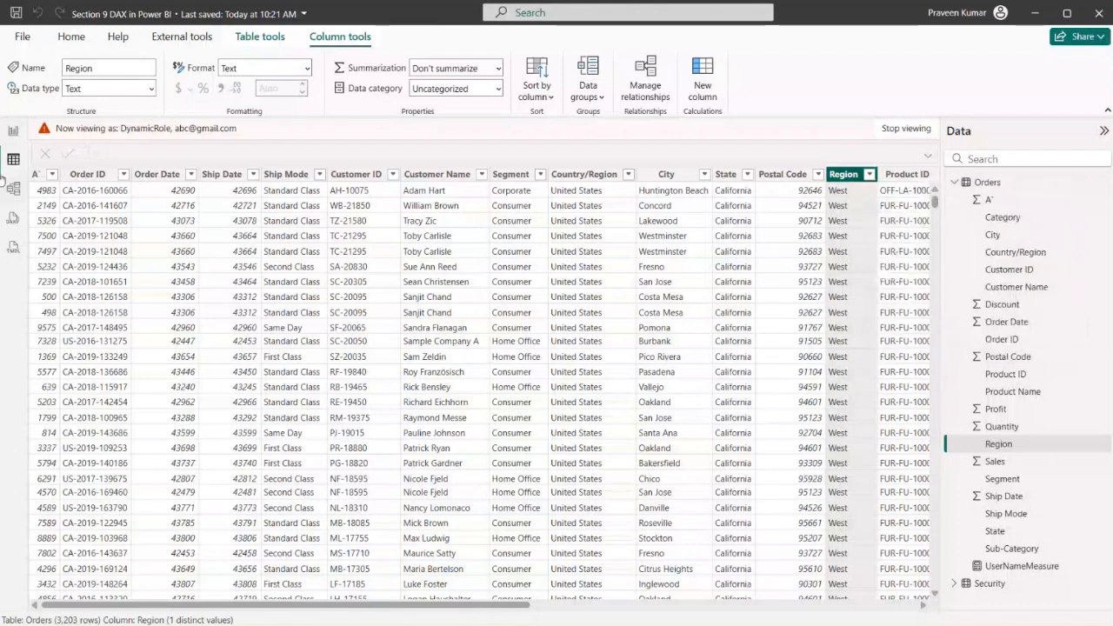
Examine the Security table's rows under the simulated role and return to the model diagram
left_click(13, 188)
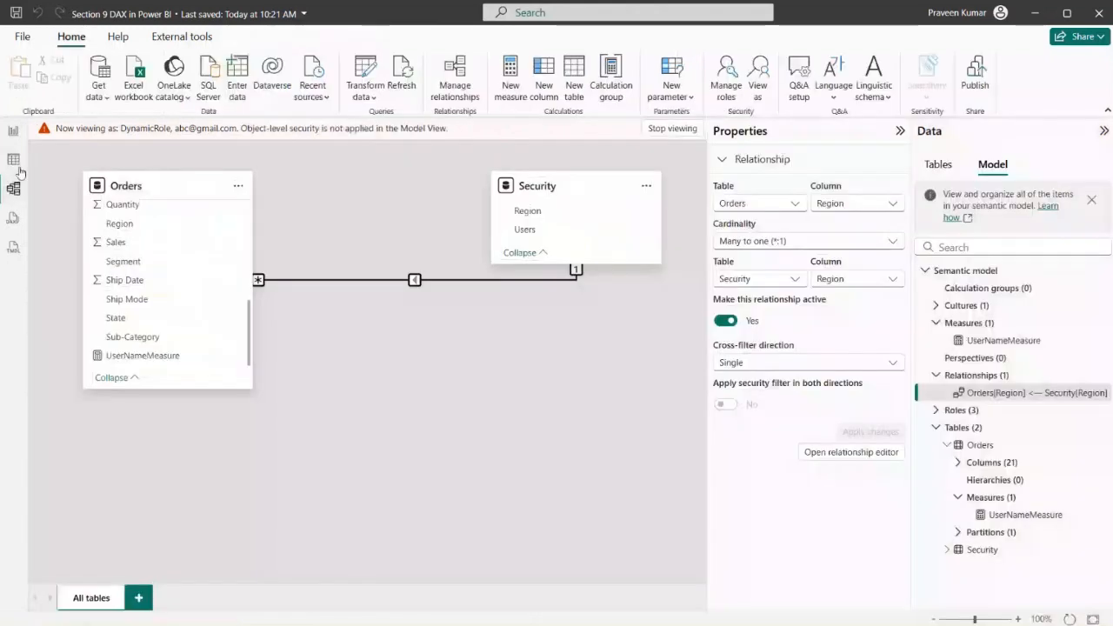
left_click(13, 159)
left_click(954, 182)
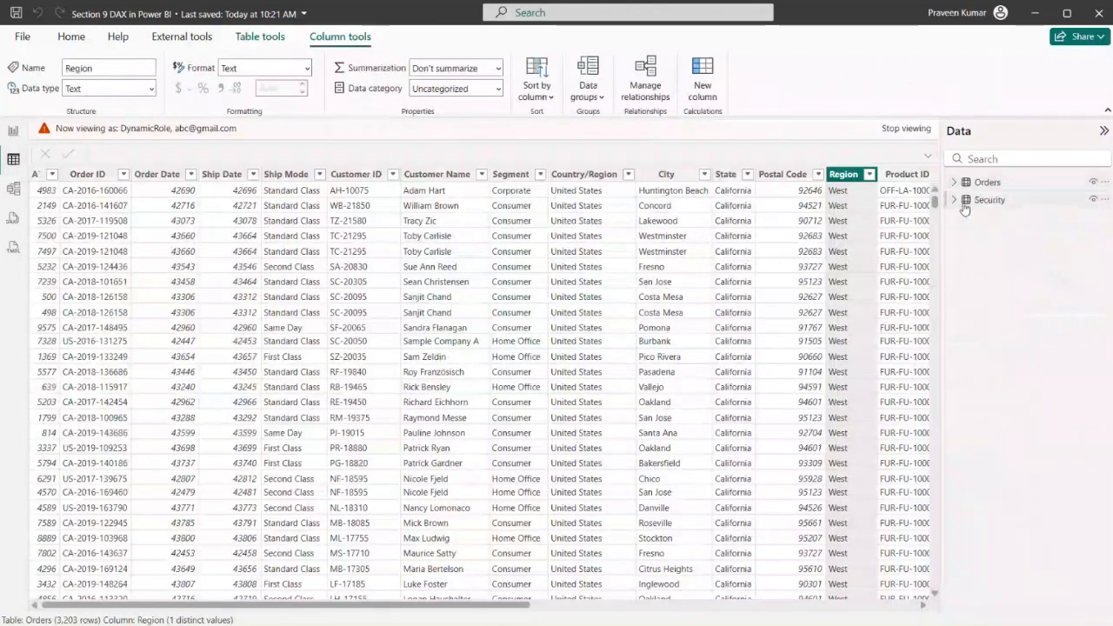
left_click(981, 201)
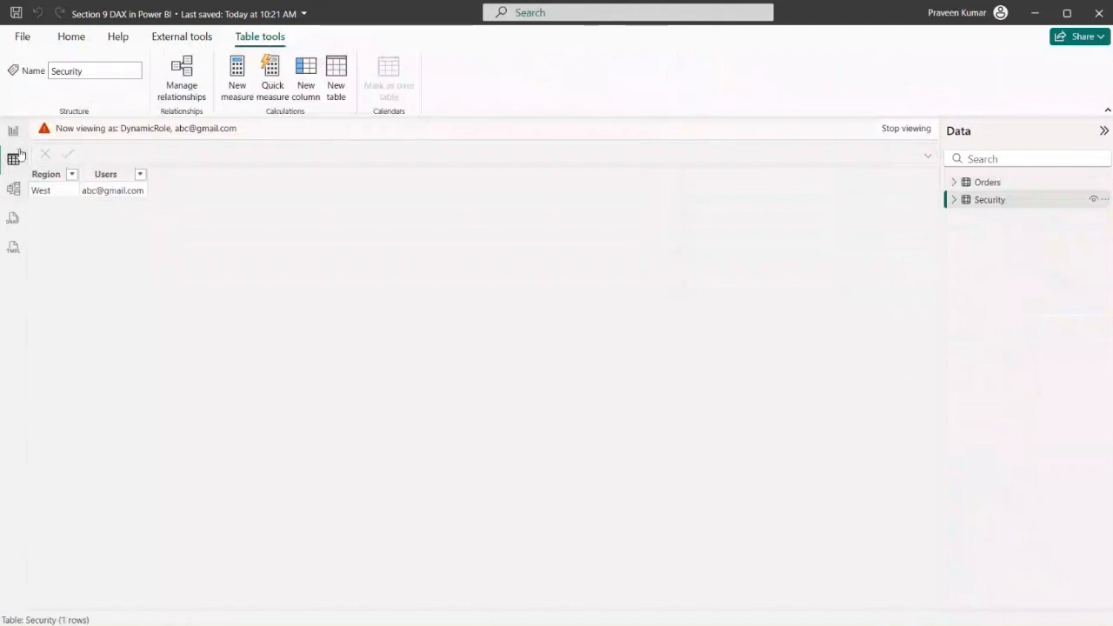
left_click(13, 188)
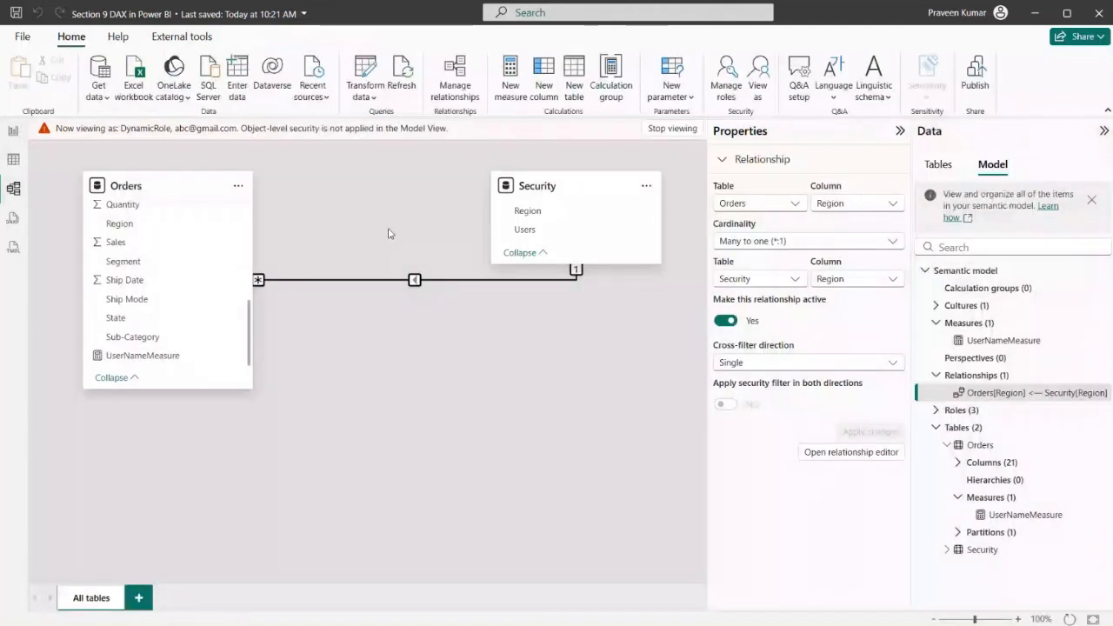
Inspect the Orders table's available Region values while viewing as DynamicRole with the West user's account
left_click(155, 198)
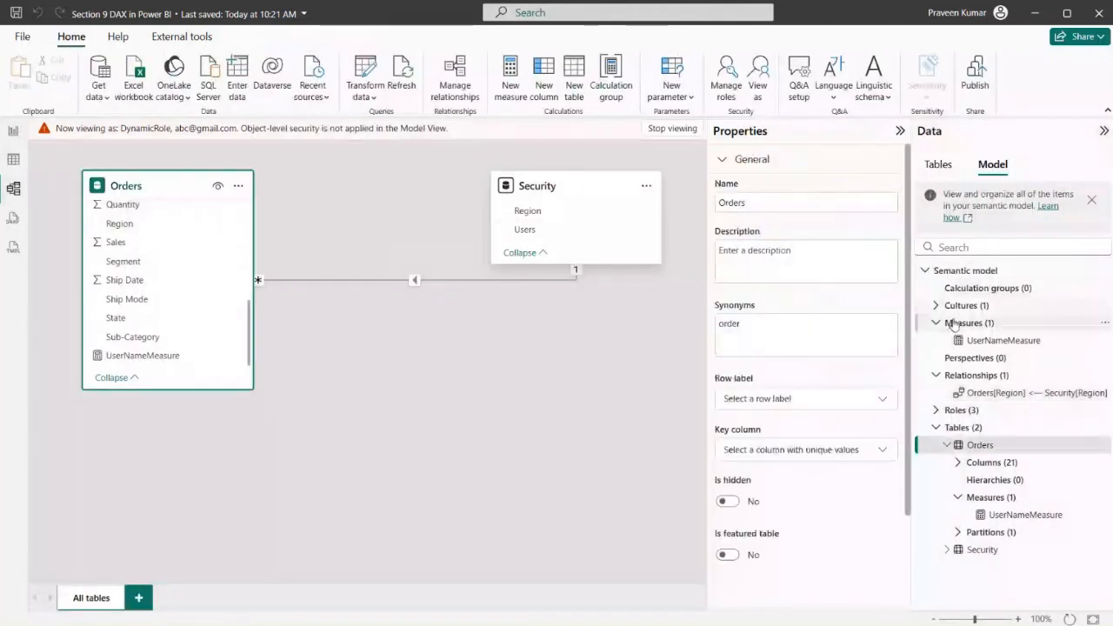
left_click(21, 162)
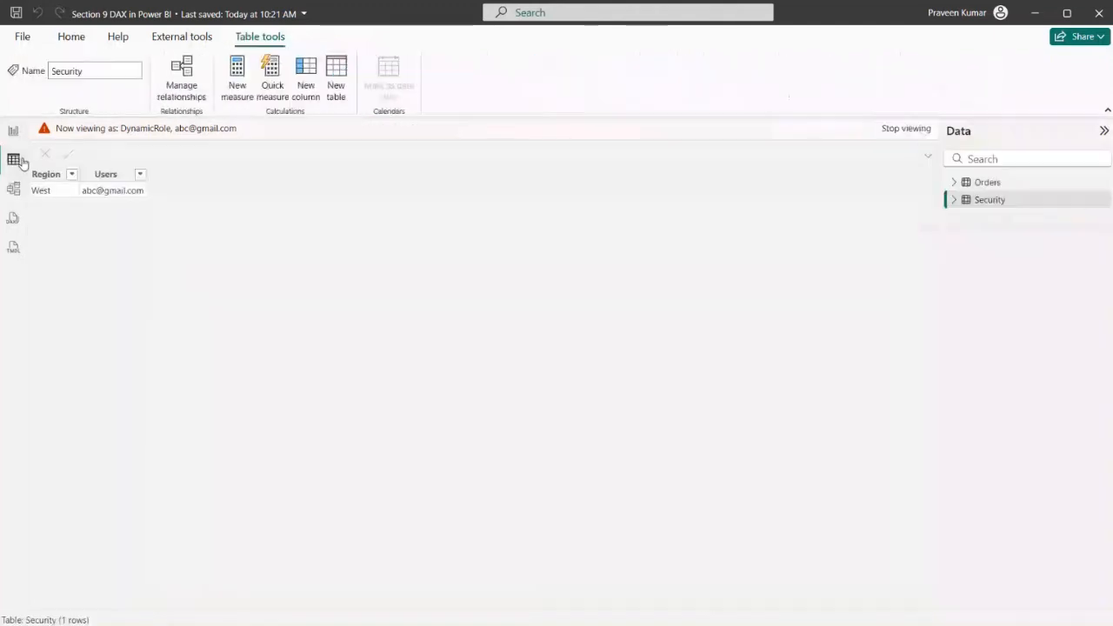
left_click(983, 183)
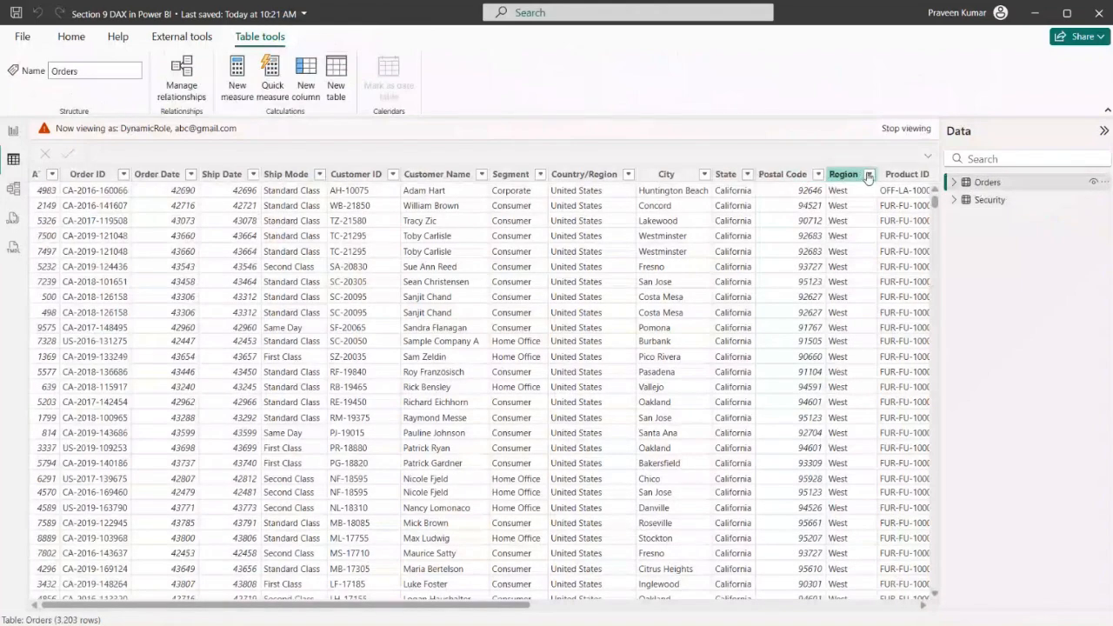
left_click(867, 176)
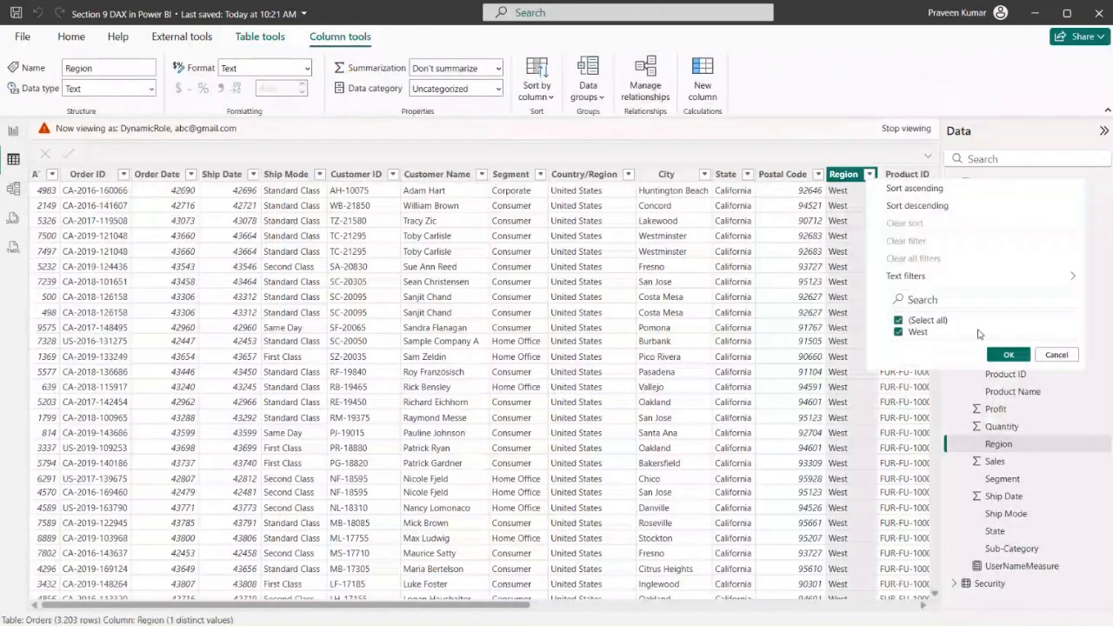
Move the UserNameMeasure card on Page 1 to just below the Region slicer and narrow it so it clears the City slicer
left_click(12, 132)
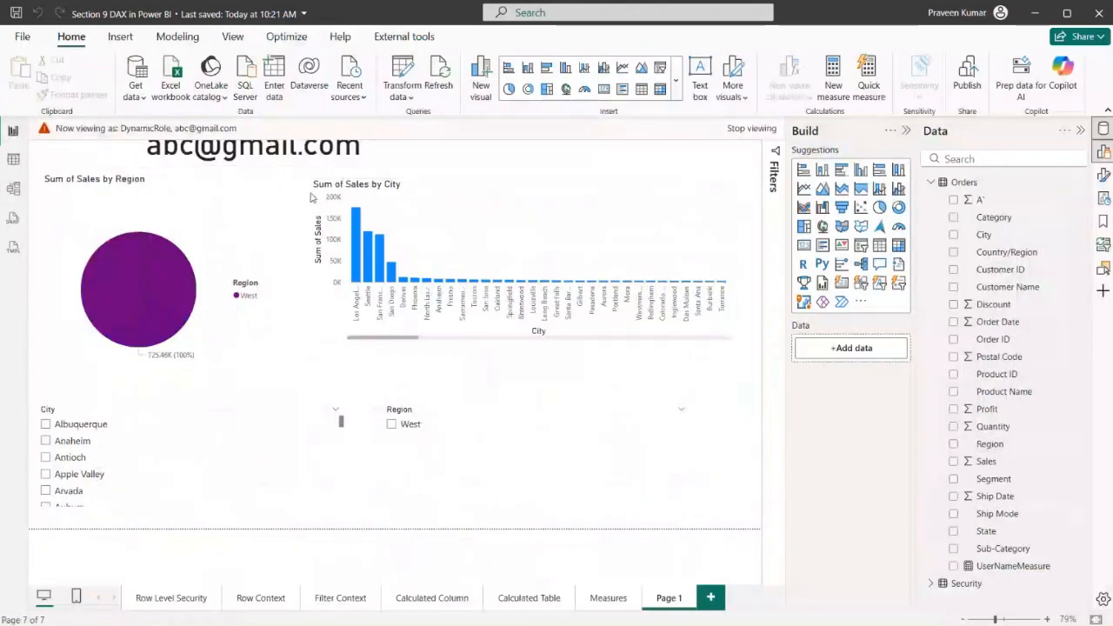
left_click_drag(172, 159, 503, 493)
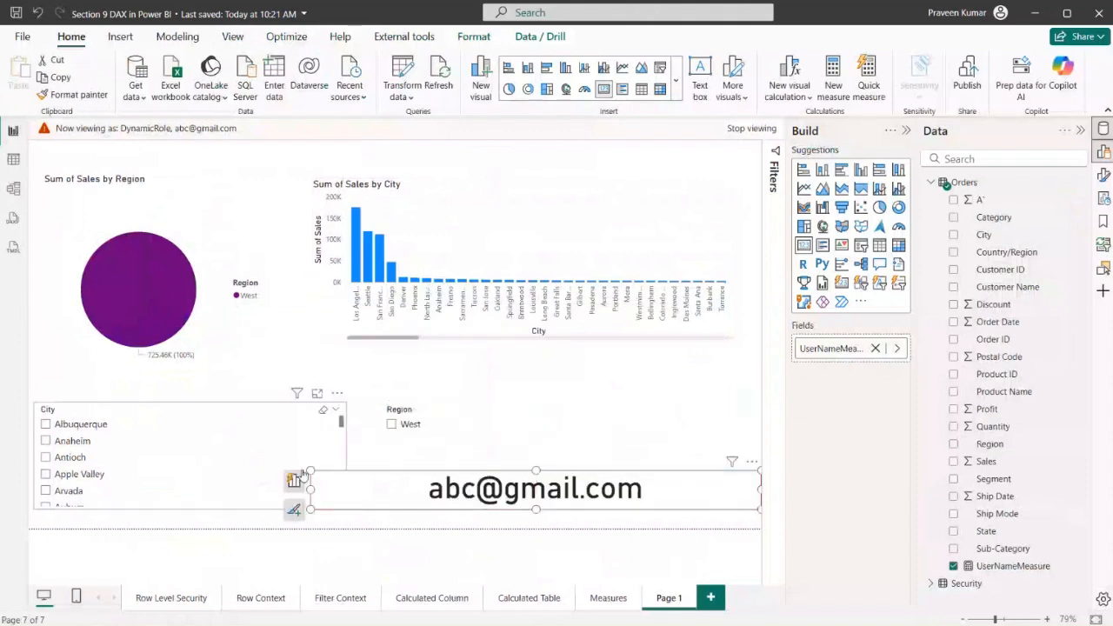
left_click_drag(311, 485, 414, 485)
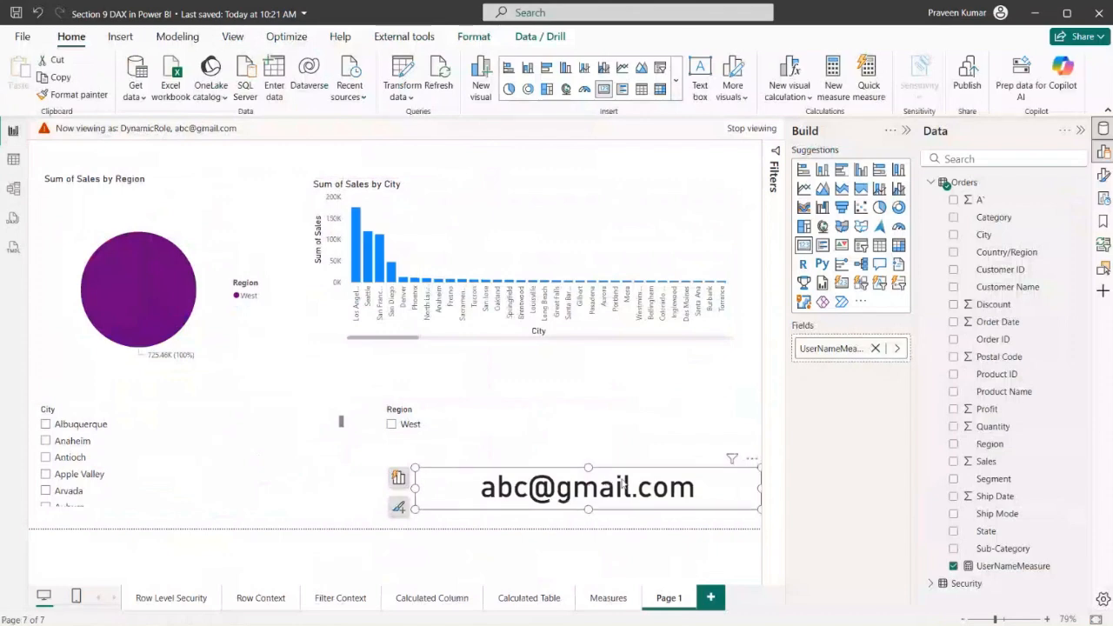
Keep viewing the model as DynamicRole, but replace the Other user entry with the South user's e-mail address
left_click(9, 164)
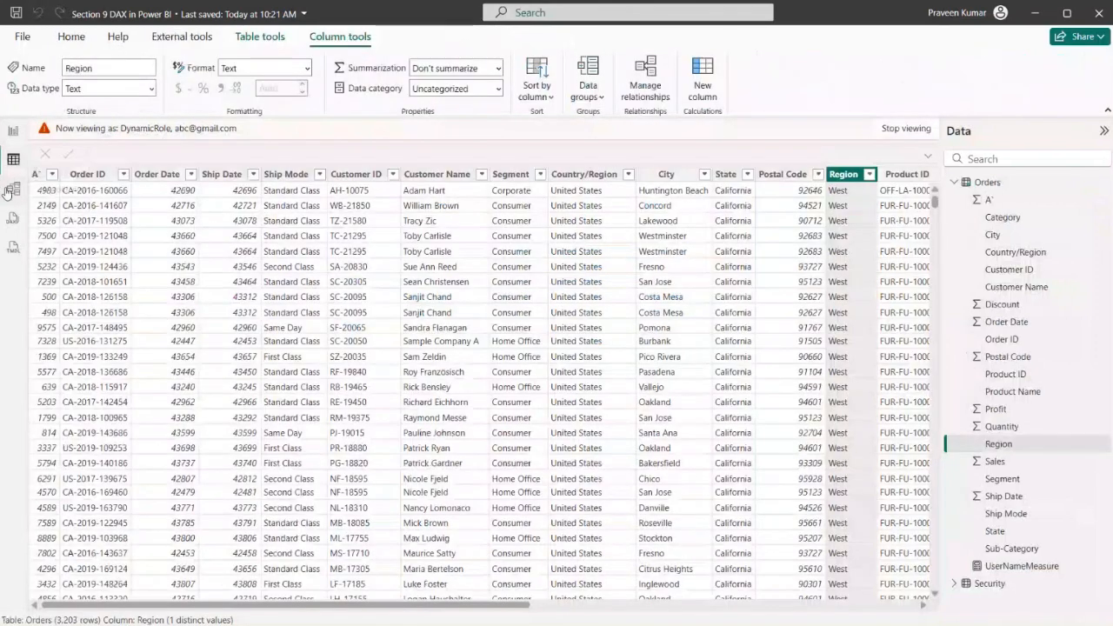
left_click(13, 189)
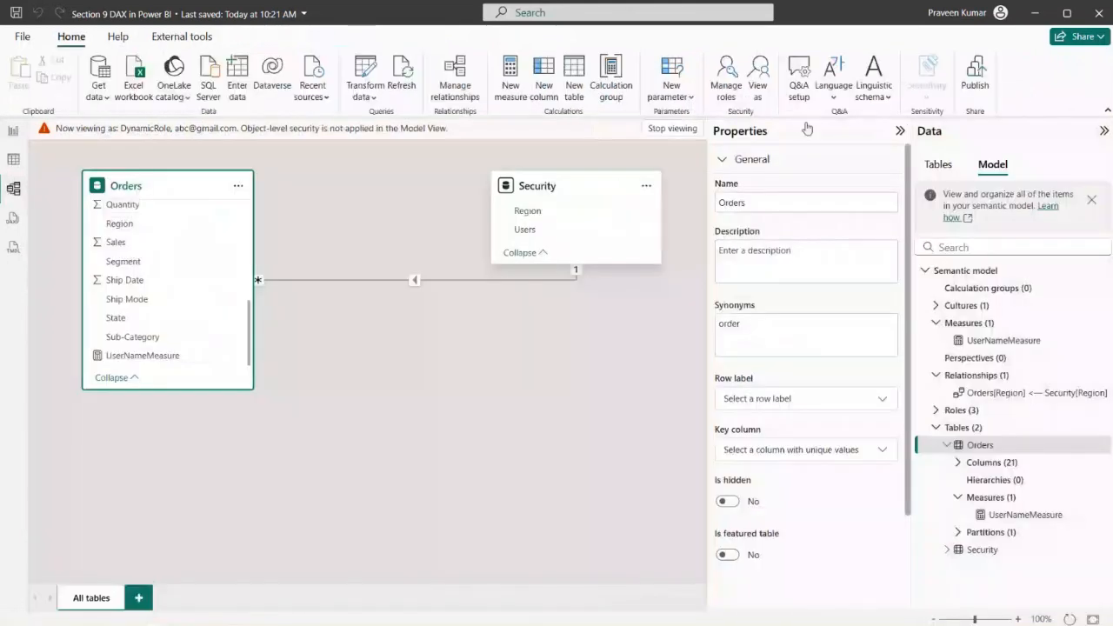
left_click(759, 77)
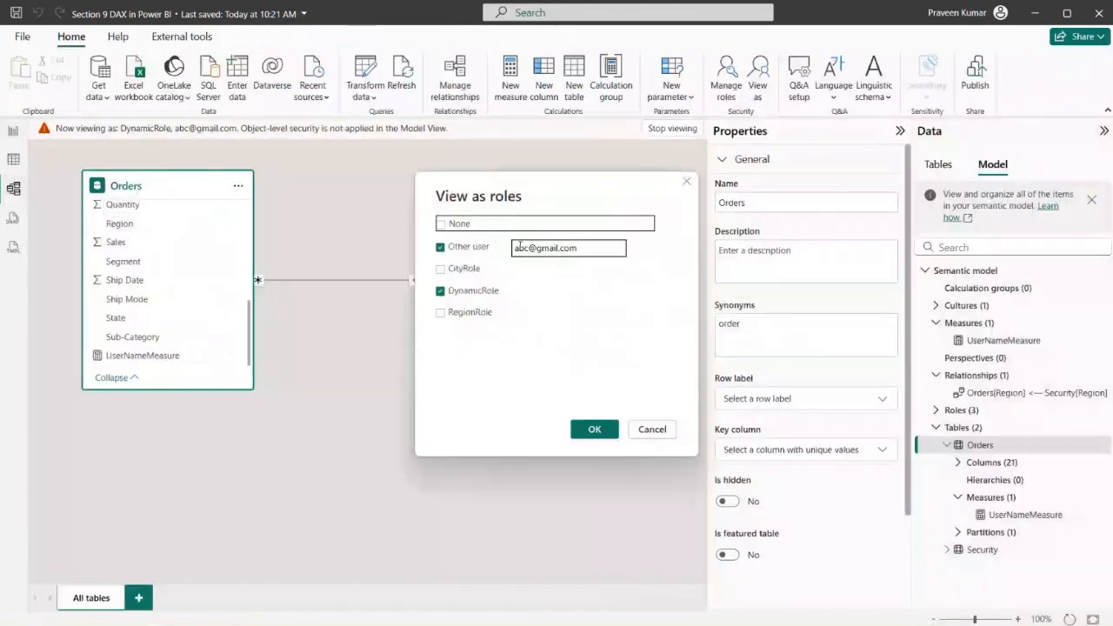
left_click_drag(527, 250, 514, 255)
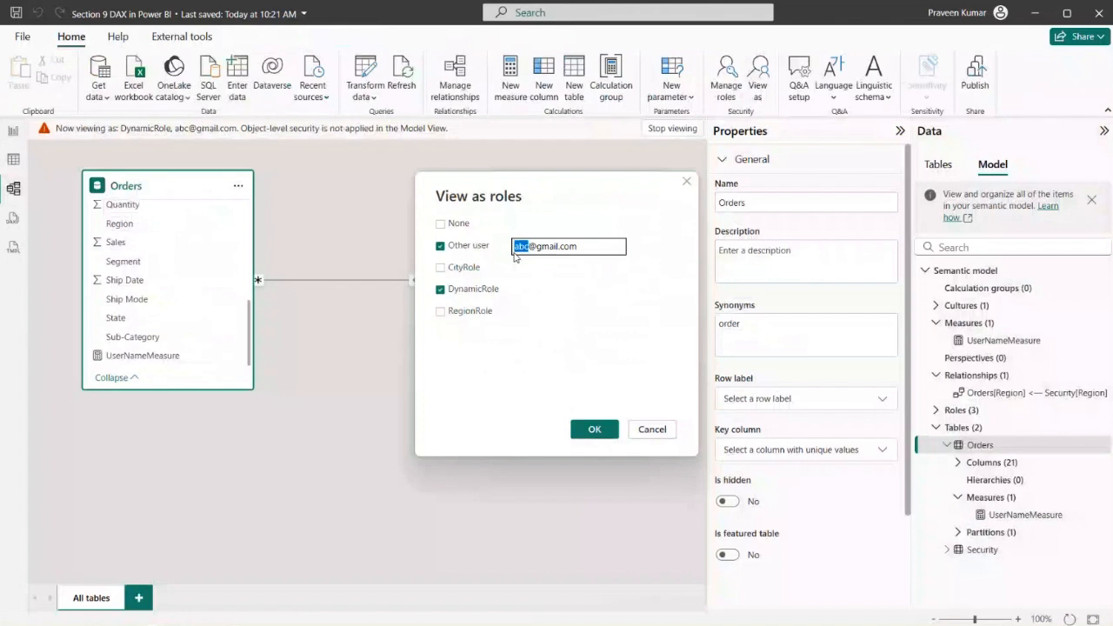
type("xyz")
left_click(600, 434)
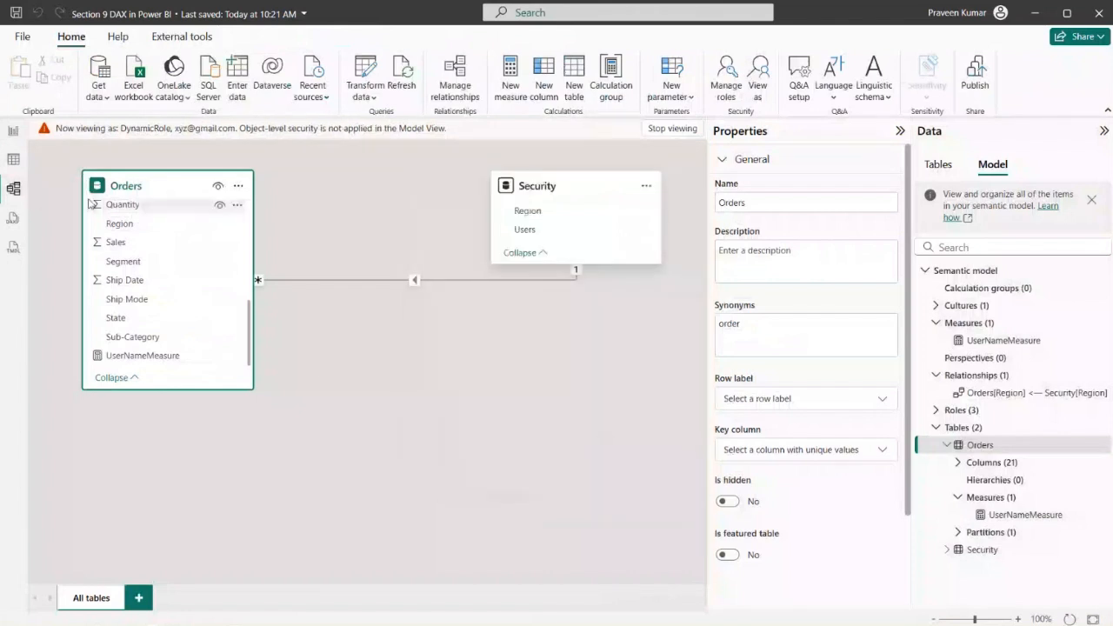
Check the report visuals and the Orders table's Region values for the South user, then return to the report
left_click(13, 131)
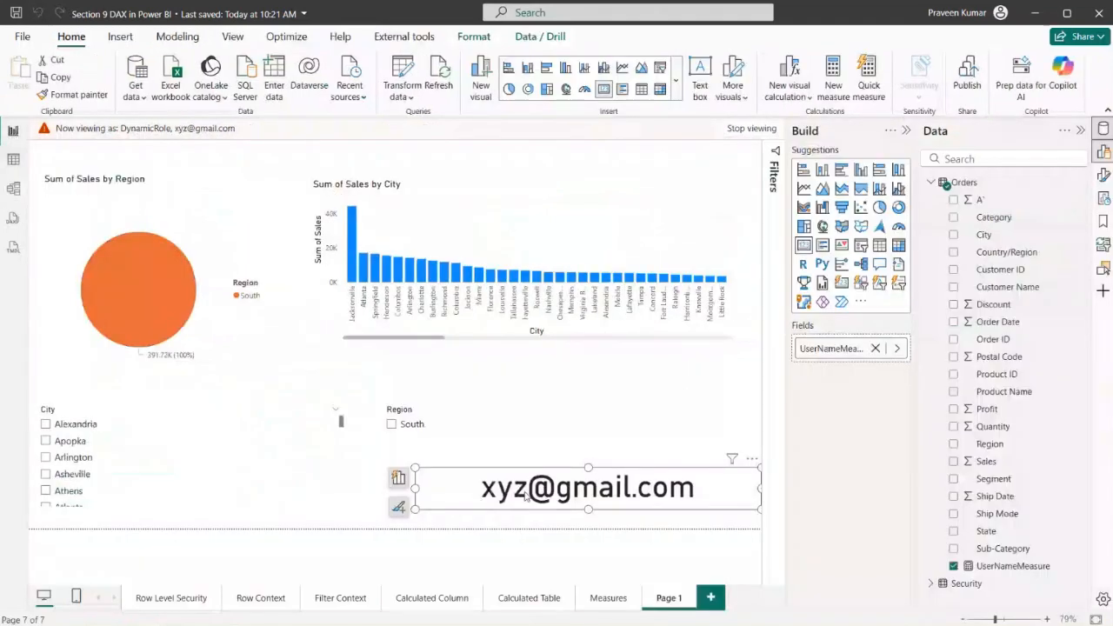
left_click(13, 159)
left_click(886, 174)
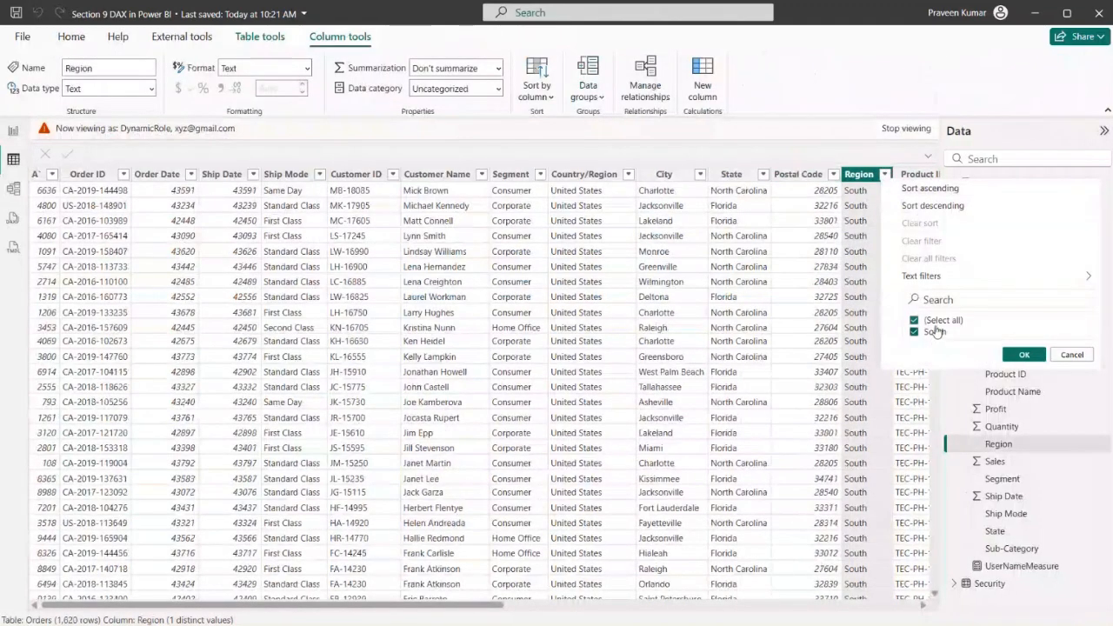
left_click(897, 161)
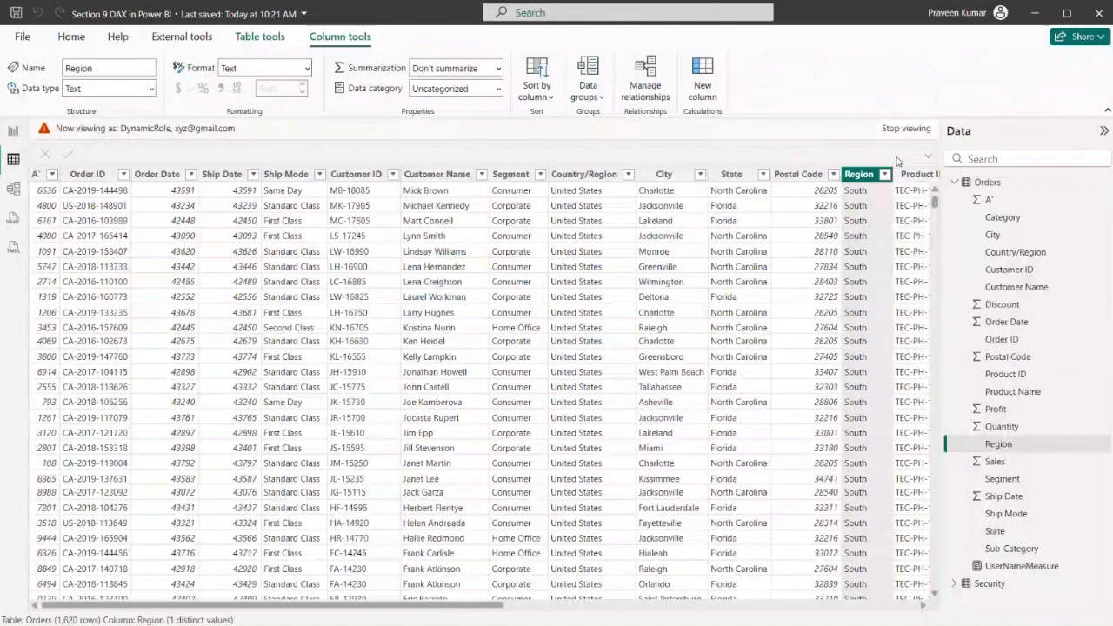
left_click(14, 131)
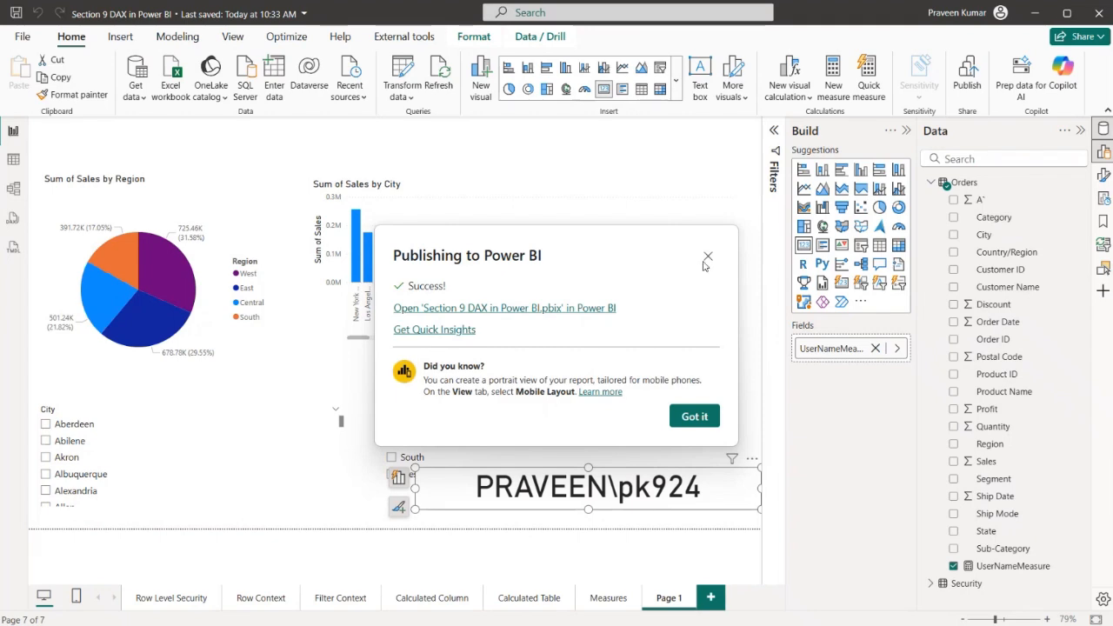
Dismiss the publishing message and check the Orders table's Region values without a simulated role, leaving the filter unchanged
left_click(707, 258)
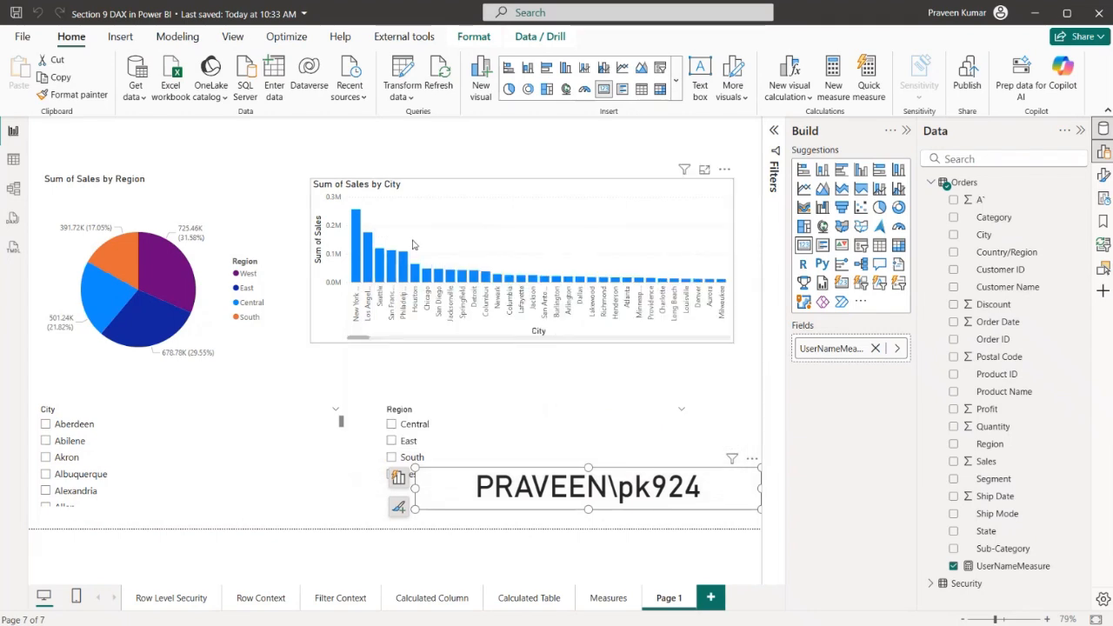
left_click(7, 159)
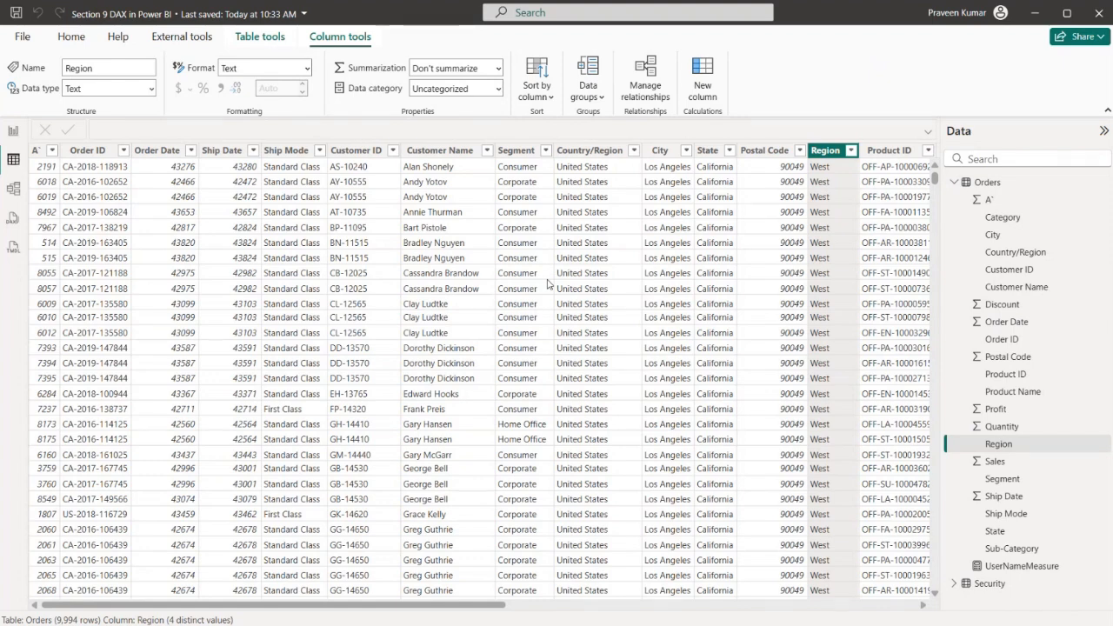
left_click(851, 150)
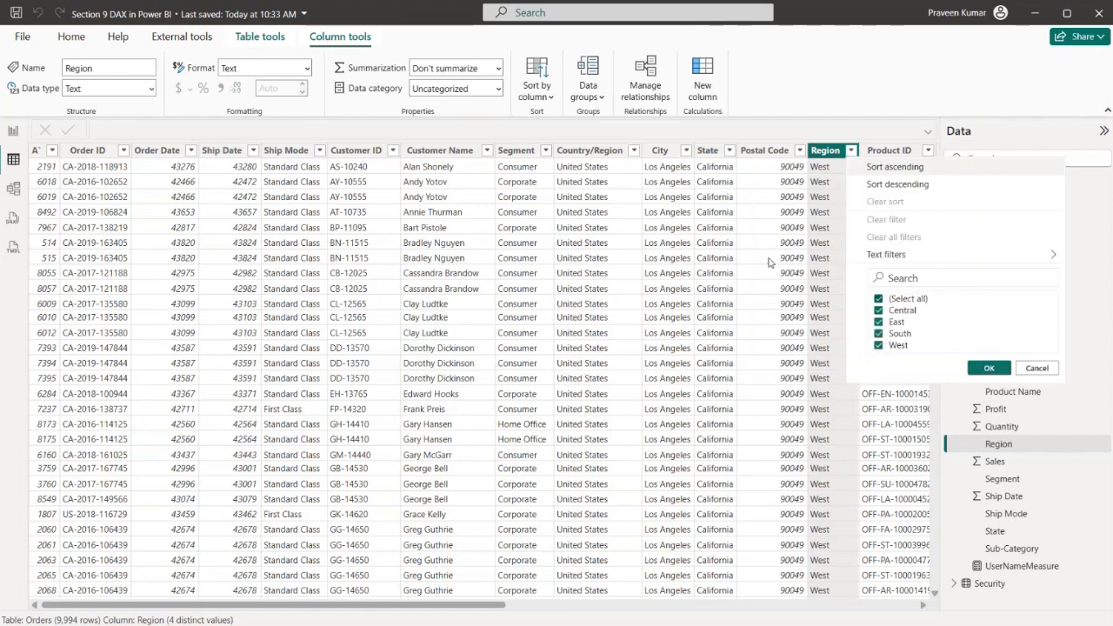
left_click(882, 138)
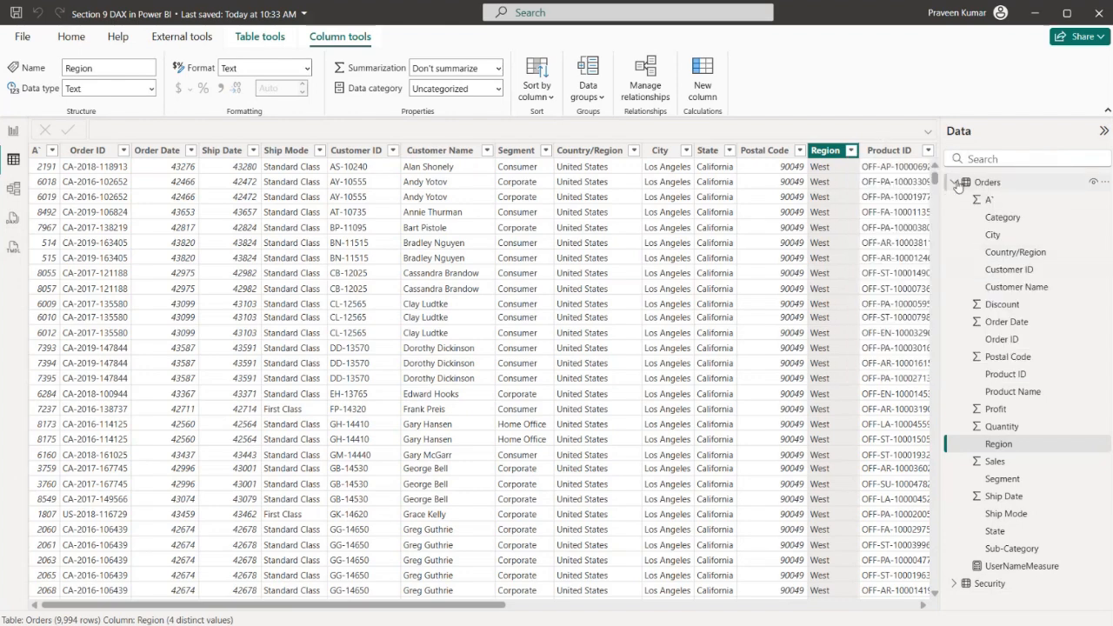
Review the Security table's region-to-user assignments and its relationship to the Orders table in the model diagram
left_click(955, 182)
left_click(975, 200)
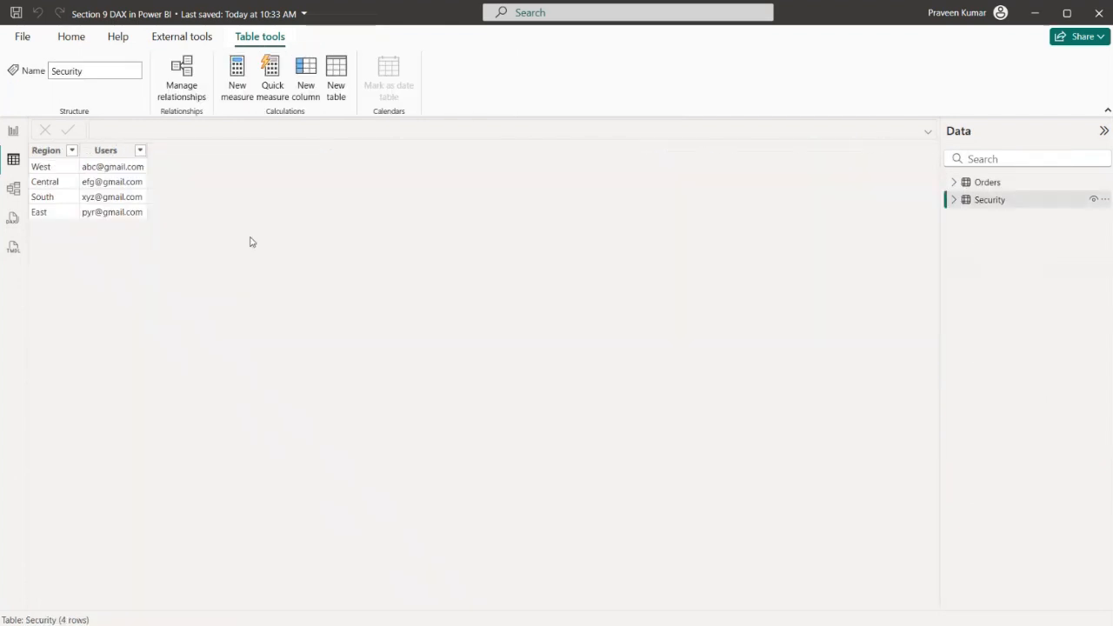
left_click(127, 152)
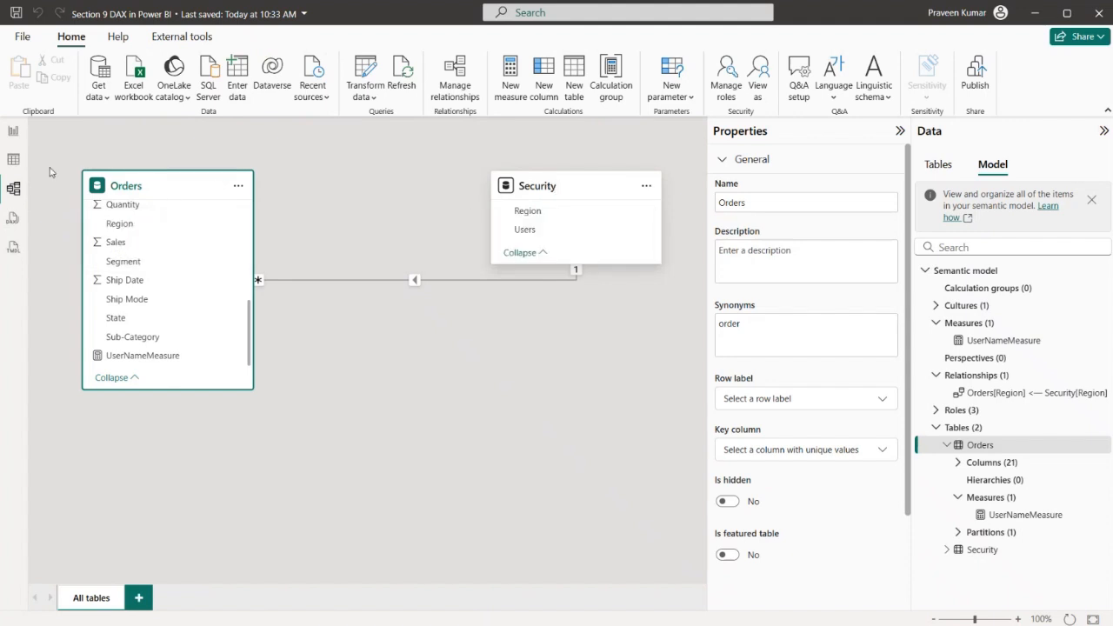
left_click(15, 160)
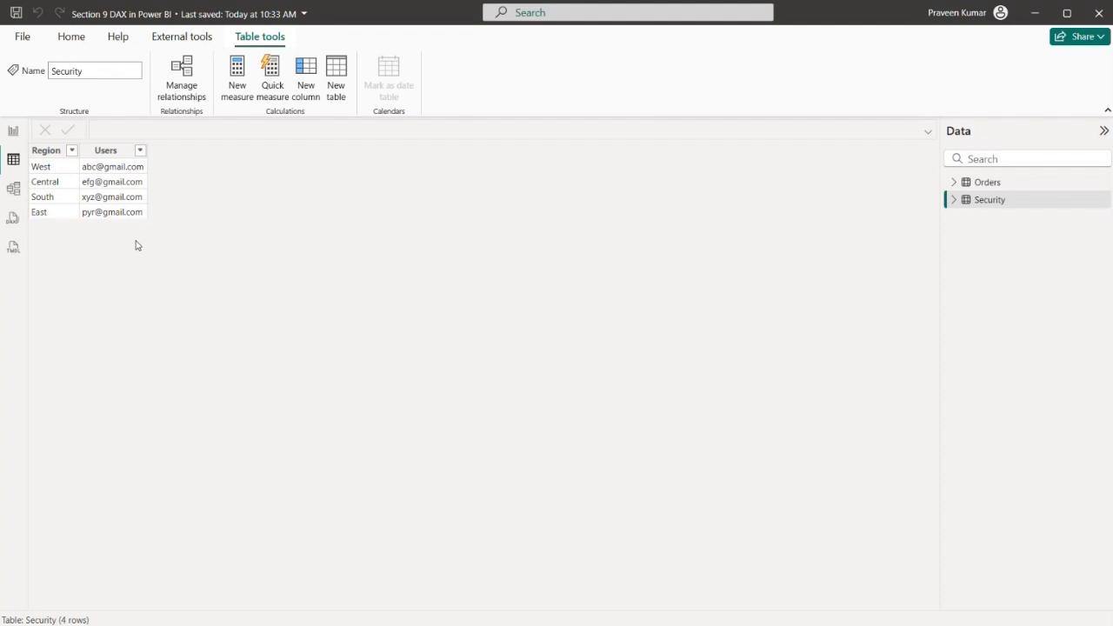
left_click(13, 188)
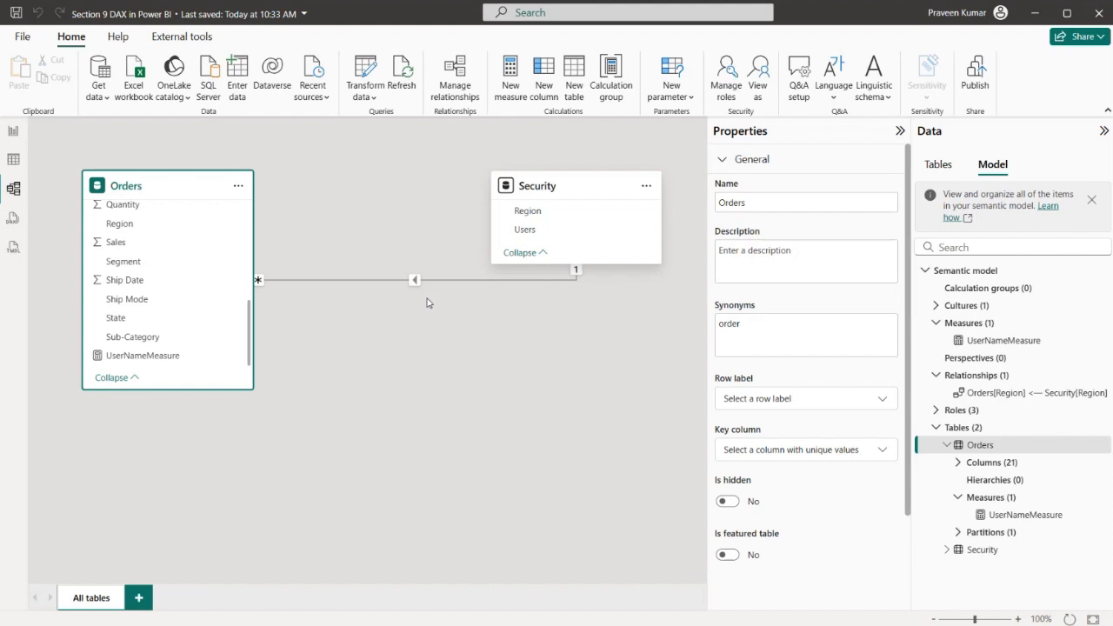
left_click(13, 157)
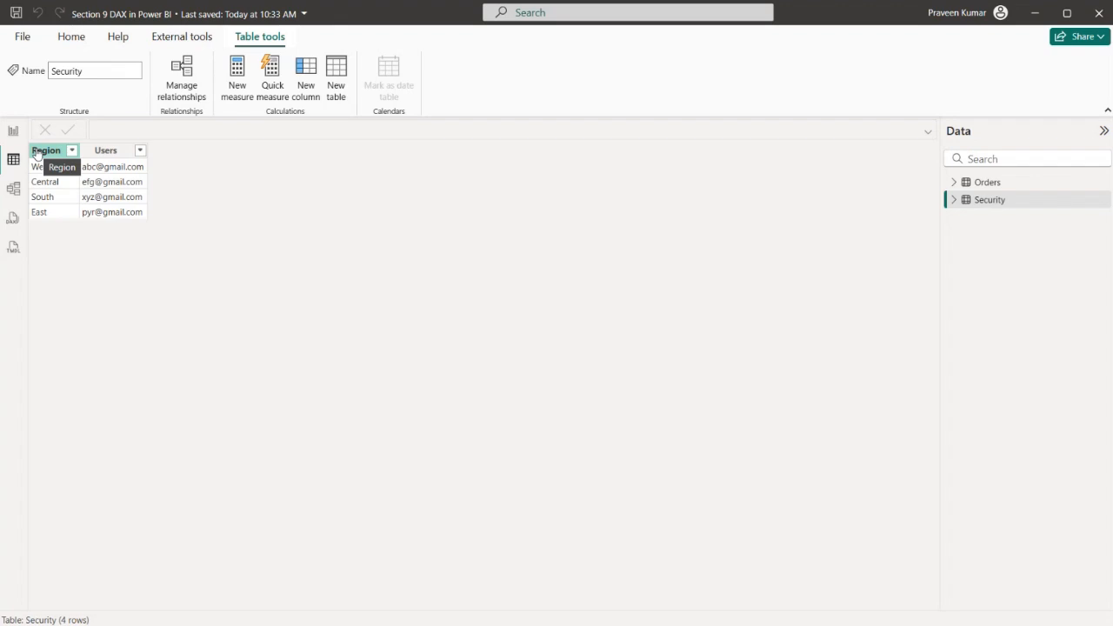
Switch to the Power BI service in the browser, review the items in My workspace and return to Power BI Desktop
key("alt+Tab")
left_click(148, 144)
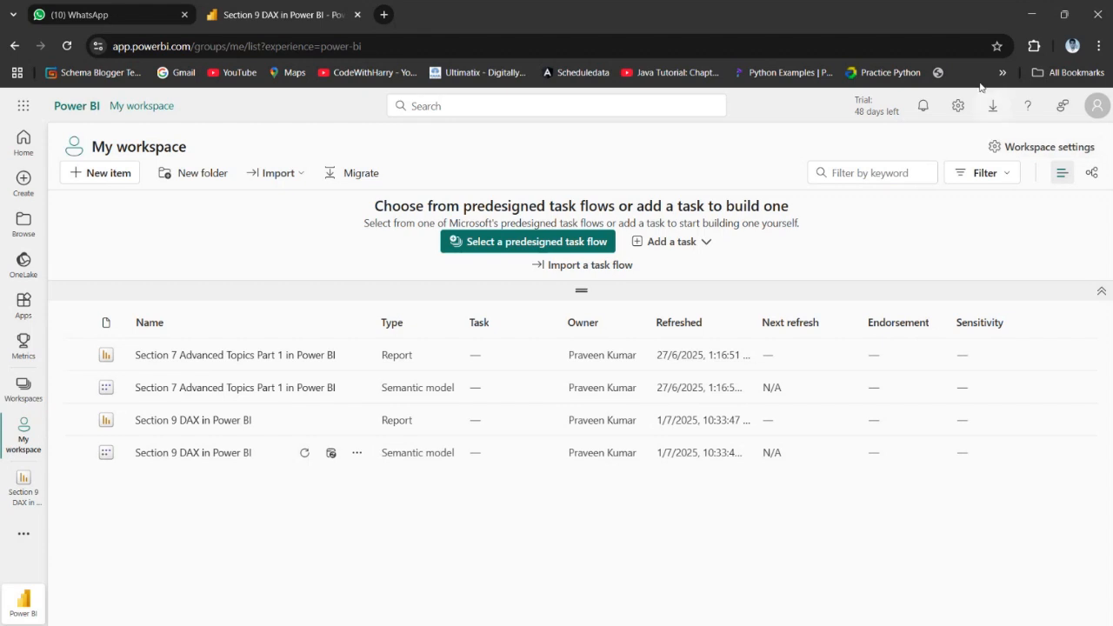
key("alt+Tab")
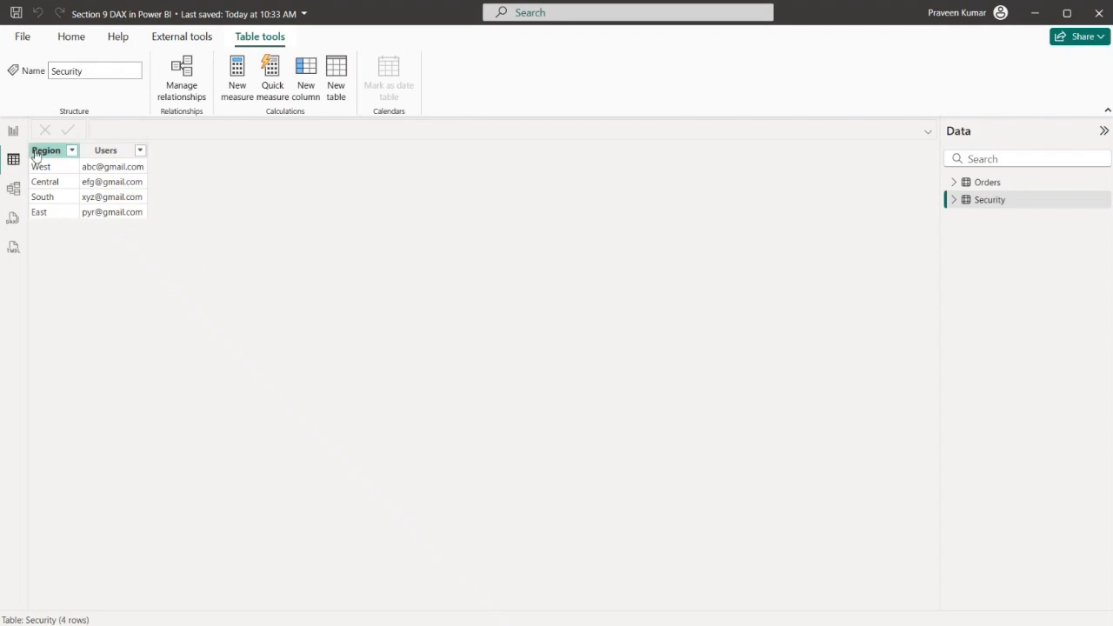
Switch to the Power BI Module.pptx presentation in PowerPoint to review the Section 9: DAX topic list
left_click(13, 132)
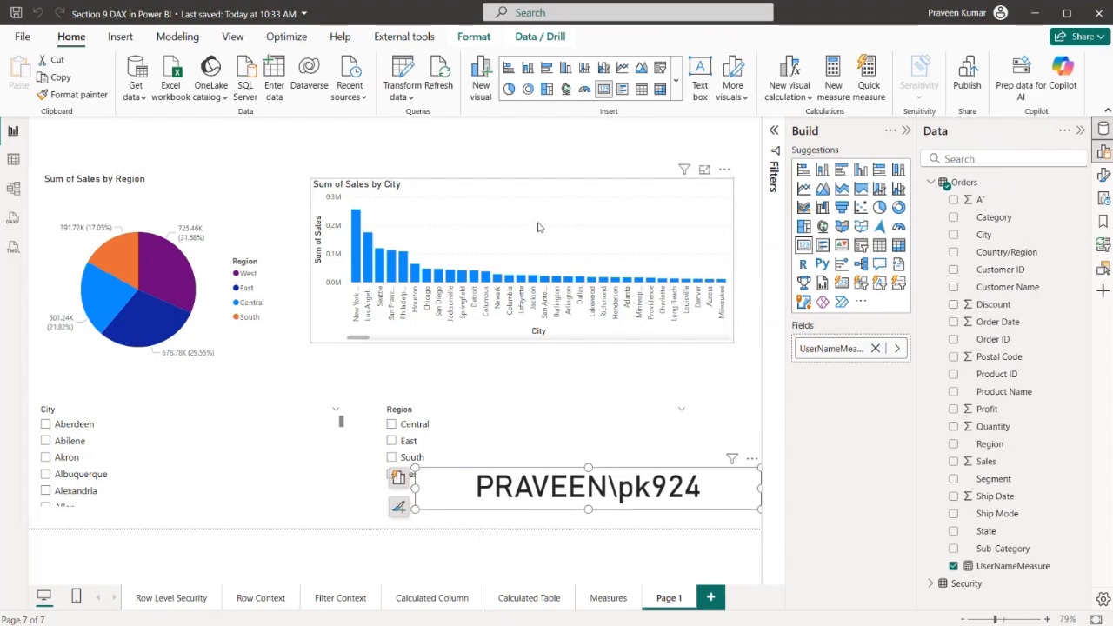
key("alt+Tab")
key("alt+Tab")
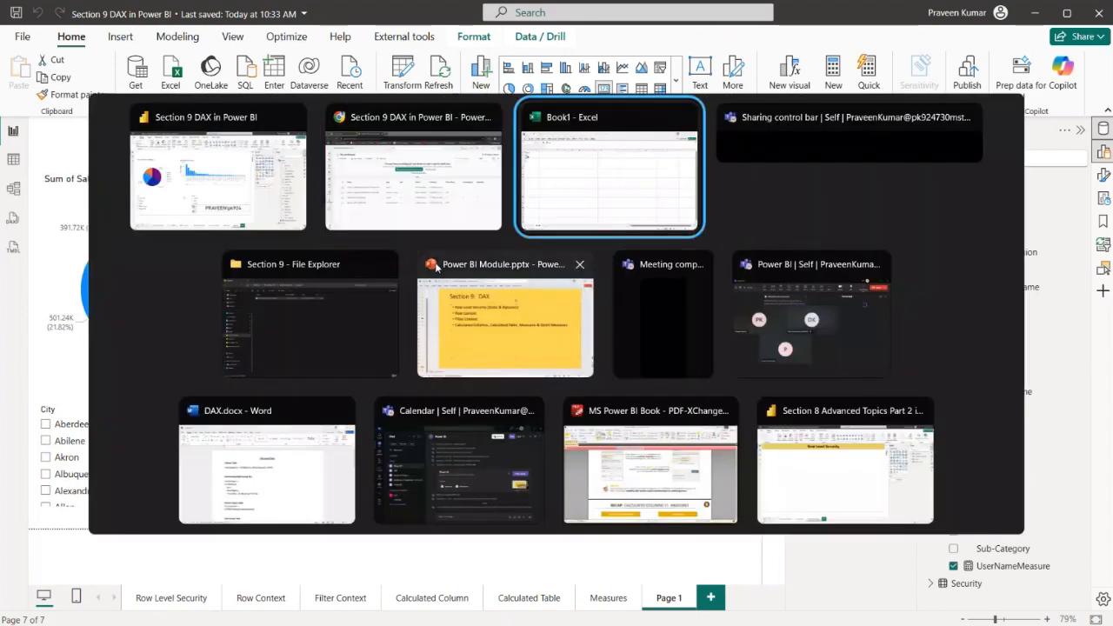
key("alt+Tab")
key("alt+Tab")
left_click(449, 272)
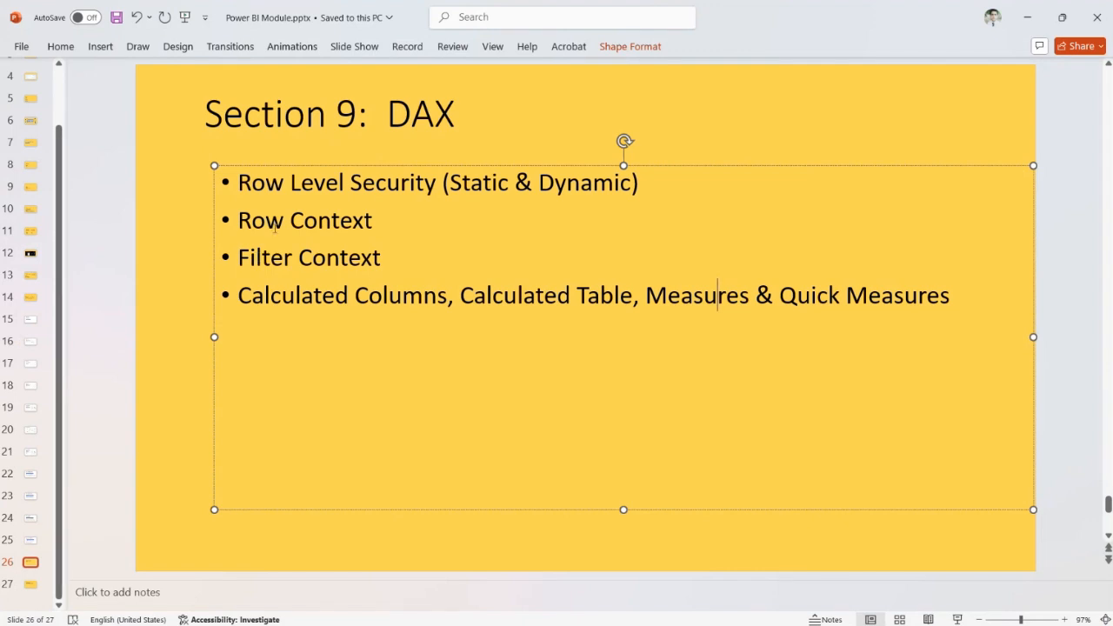
Return to Power BI Desktop, open the Row Context report page and collapse the Build pane to enlarge the canvas
key("alt+Tab")
key("alt+Tab")
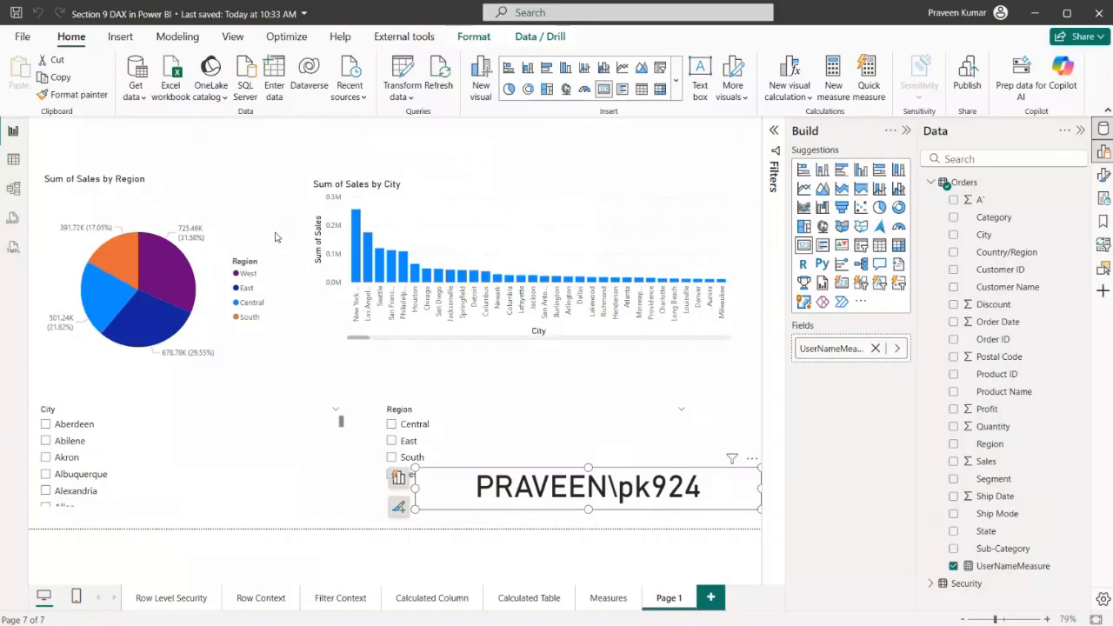
left_click(249, 600)
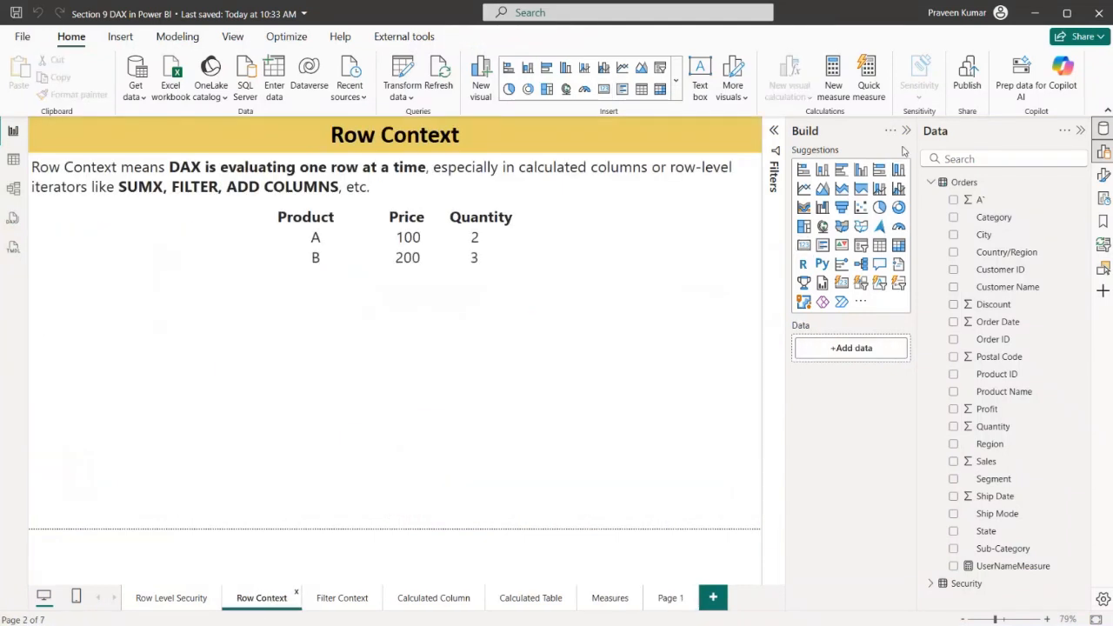
left_click(906, 131)
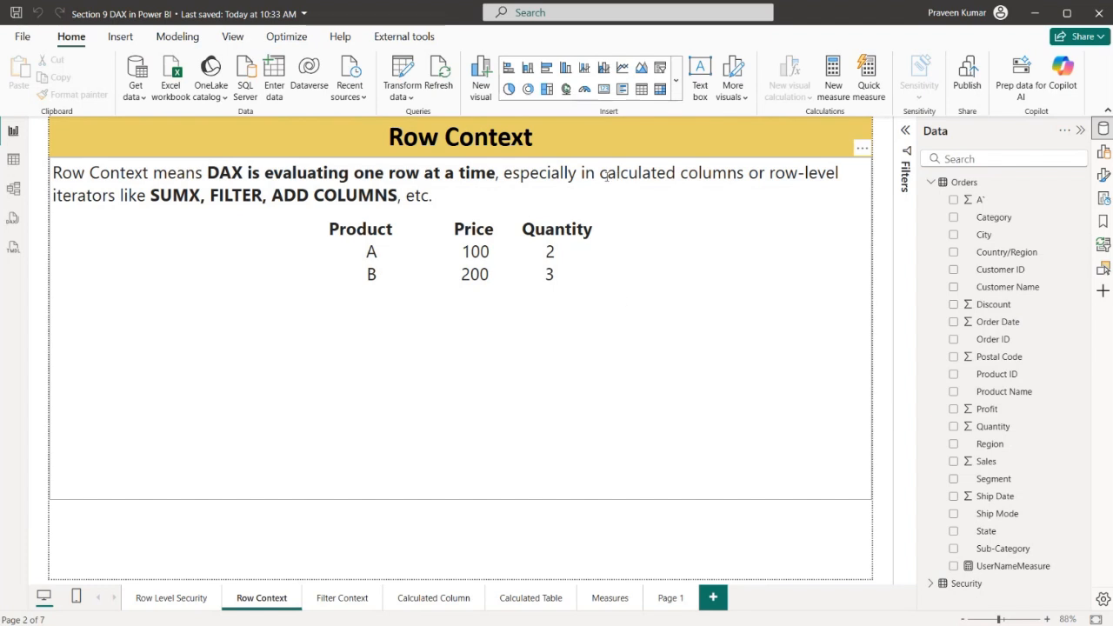
Highlight the calculated columns wording and the SUMX, FILTER and ADD COLUMNS iterators in the Row Context definition
left_click_drag(600, 174, 728, 172)
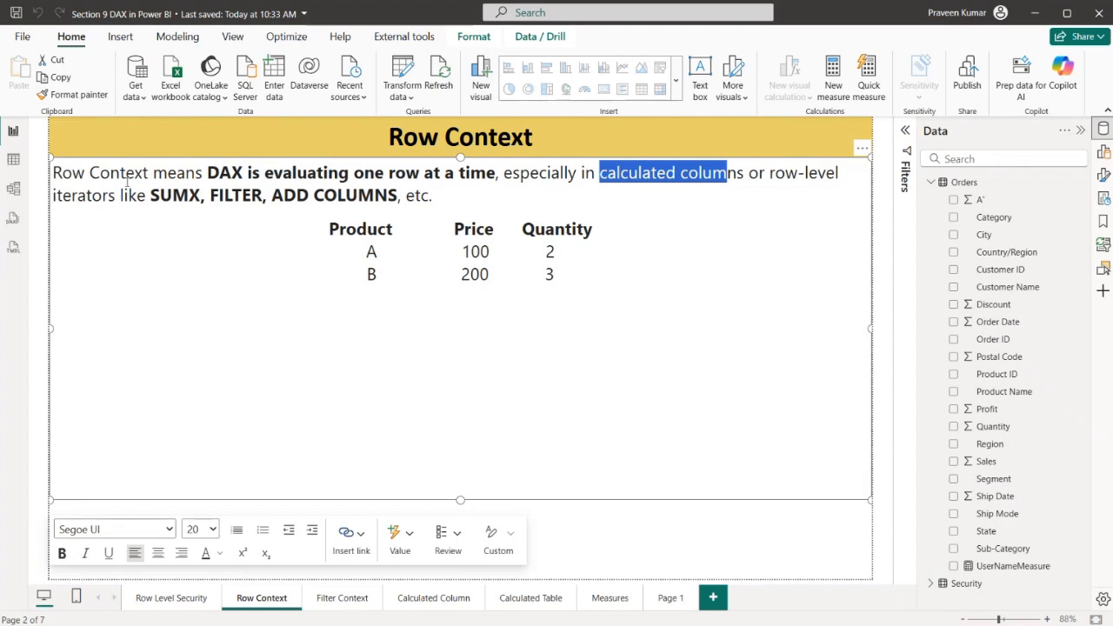
left_click_drag(149, 195, 358, 195)
left_click(200, 195)
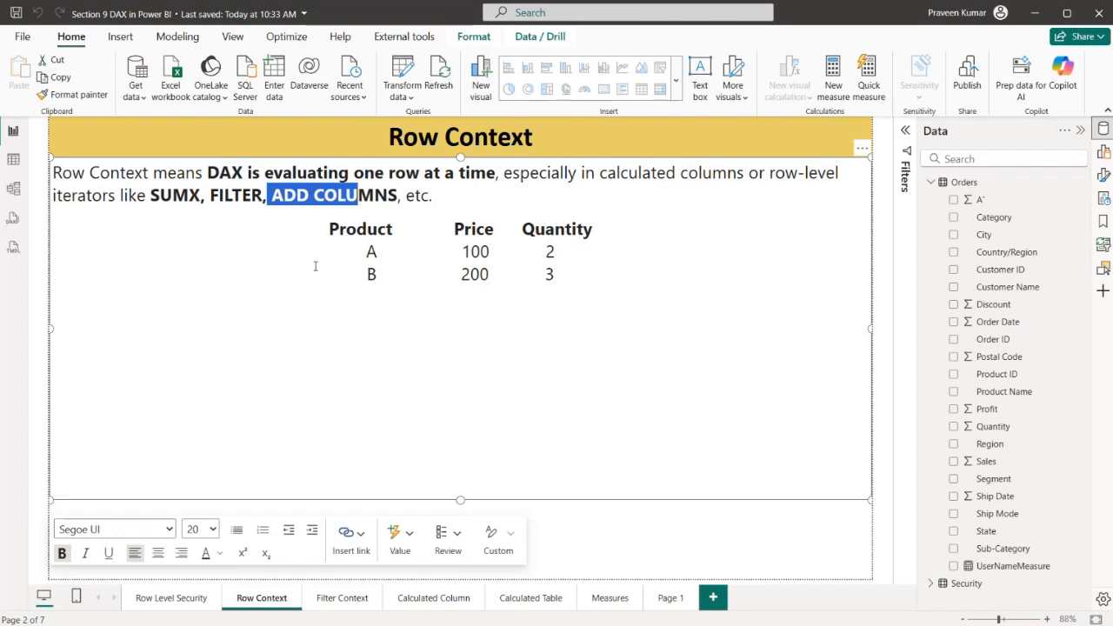
Highlight the Product, Price and Quantity sample table, including its product A row and product B row one after another
left_click_drag(330, 233, 567, 274)
left_click(565, 292)
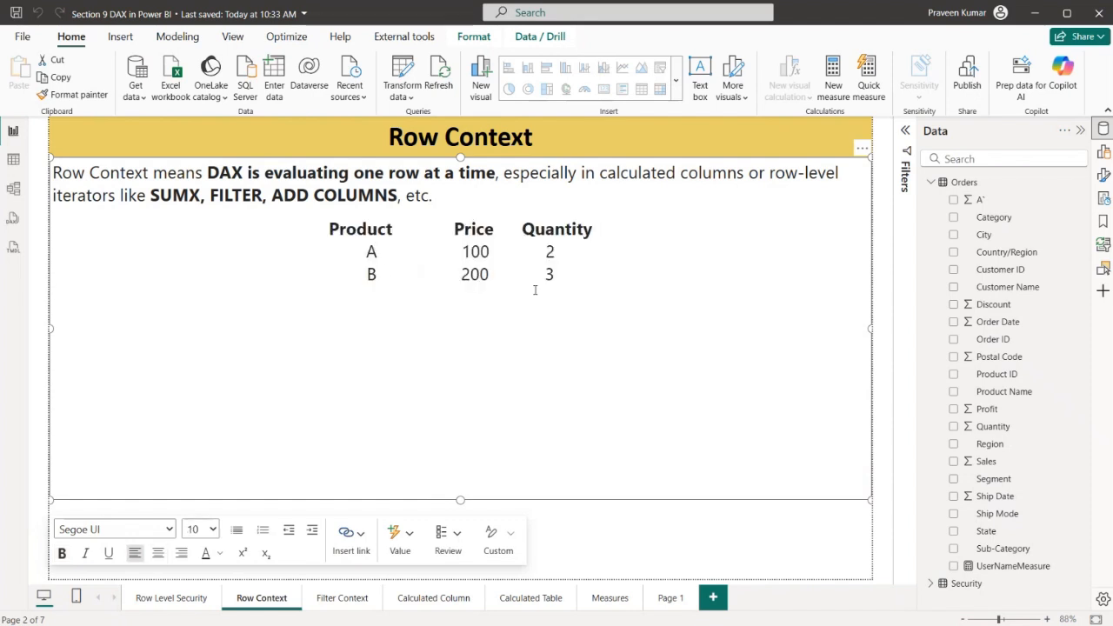
left_click_drag(366, 251, 557, 251)
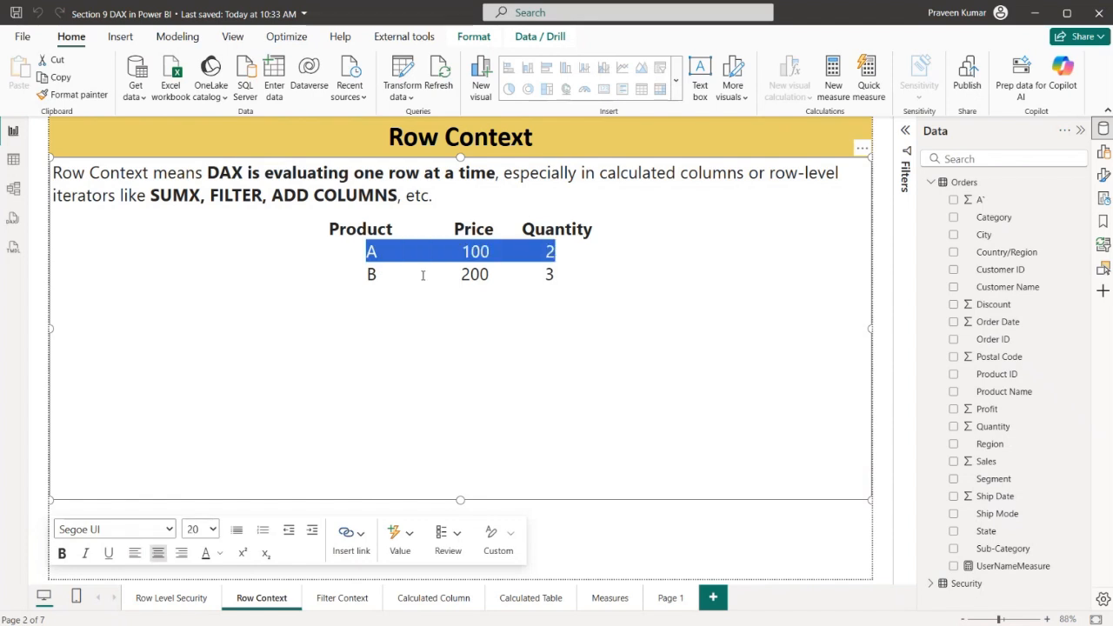
left_click_drag(367, 274, 561, 276)
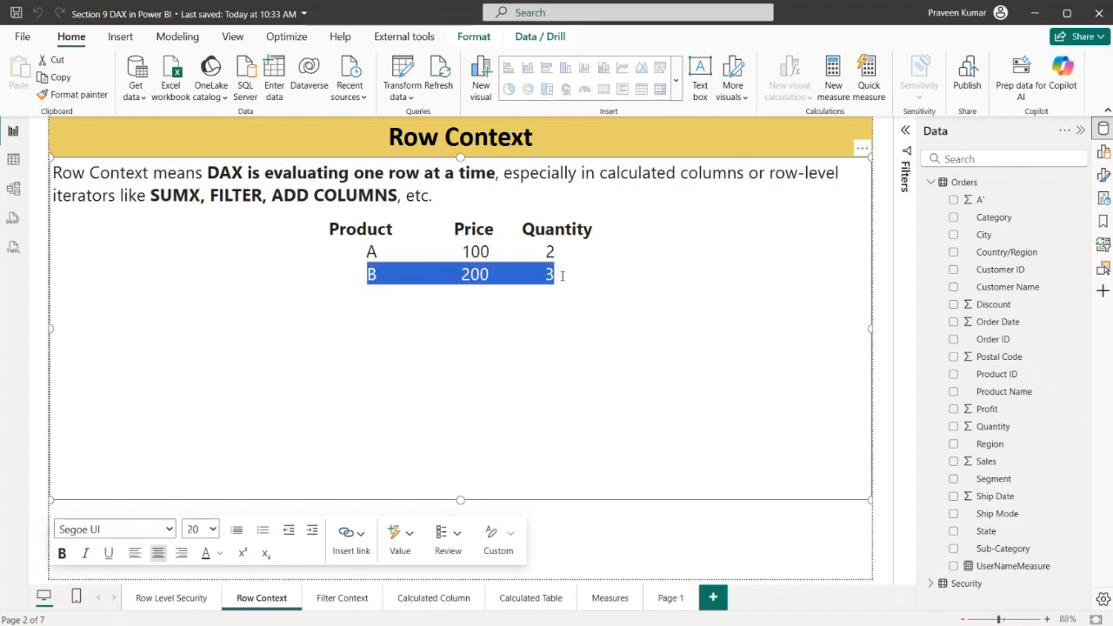
Add the word "Sales" on a line below the sample table and set its font size to 20
left_click(495, 297)
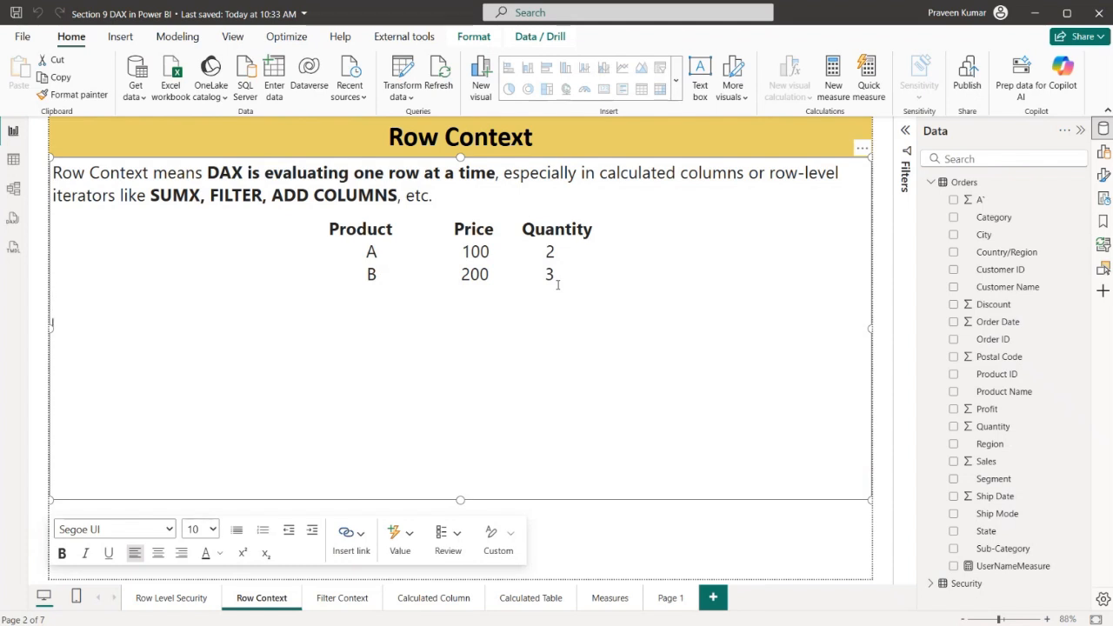
type("Sales")
left_click_drag(72, 325, 49, 322)
left_click(200, 529)
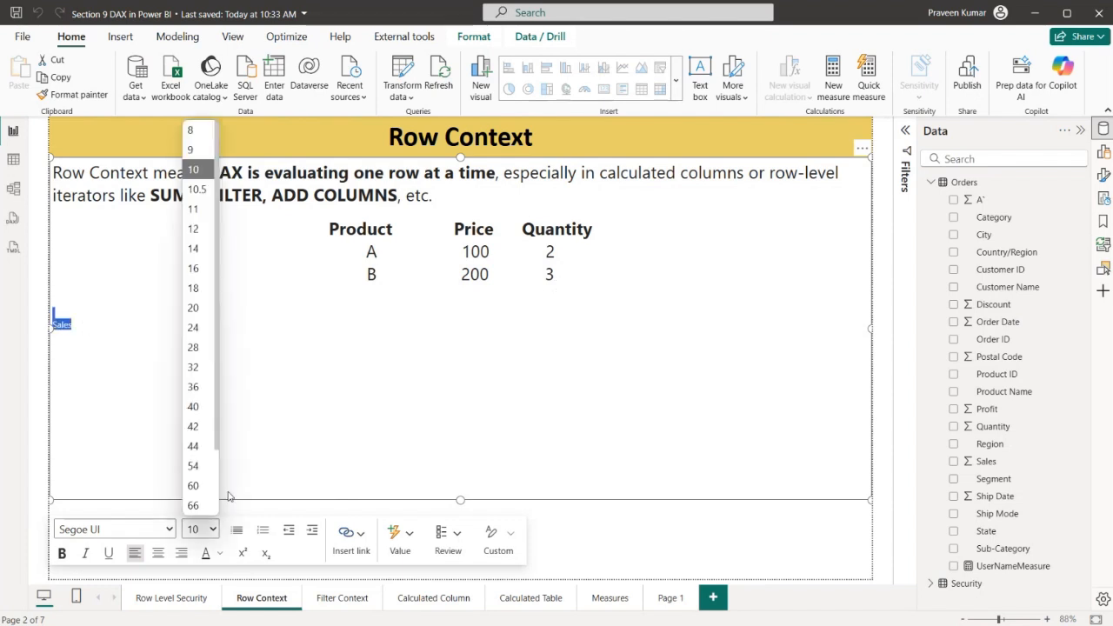
left_click(193, 308)
left_click(152, 328)
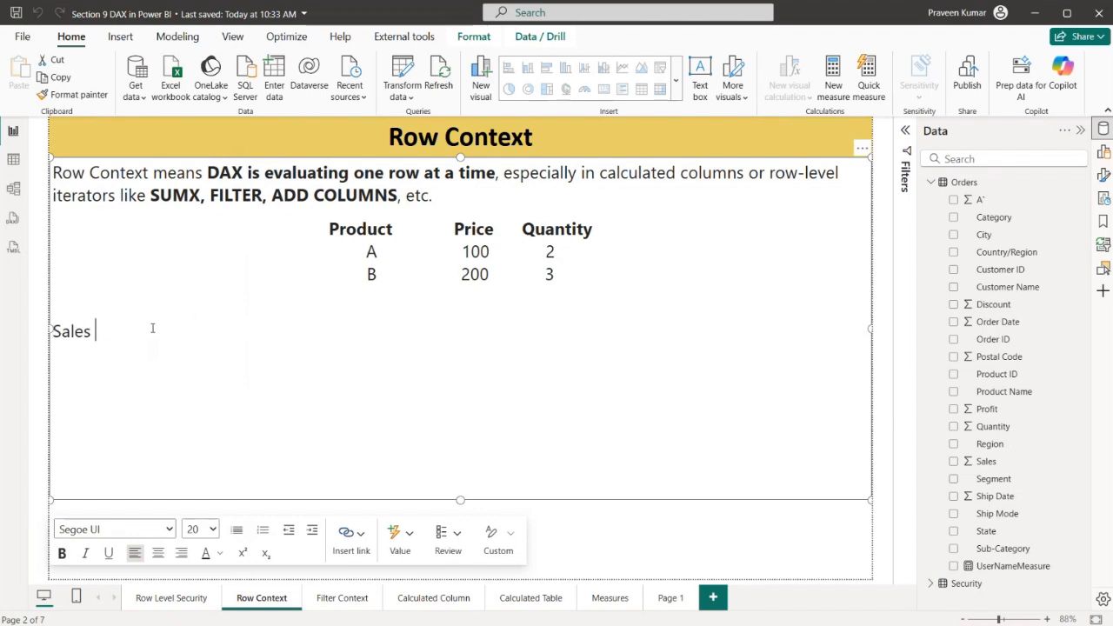
Continue the Sales line with "= [PRODUCT]"
type("= ")
type("SU")
key("BackSpace")
key("BackSpace")
type("PRODU")
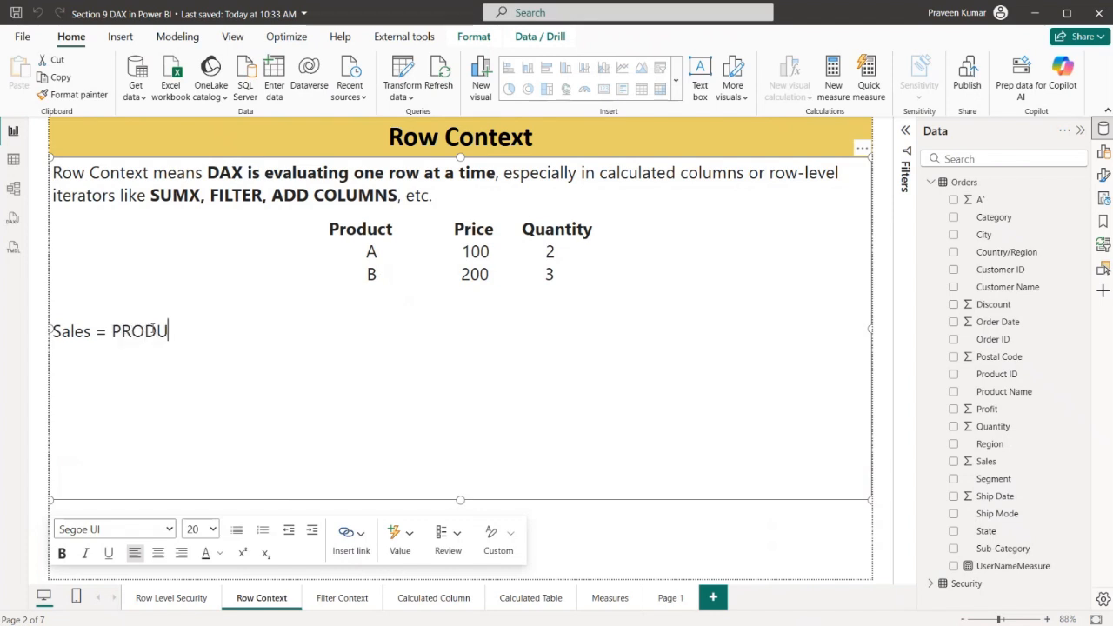
type("CT[")
key("Left")
key("Left")
key("Left")
key("Left")
key("Left")
key("Left")
key("Left")
key("Left")
type("[")
Replace PRODUCT inside the brackets of the Sales formula with "Price"
key("Right")
key("Right")
key("Right")
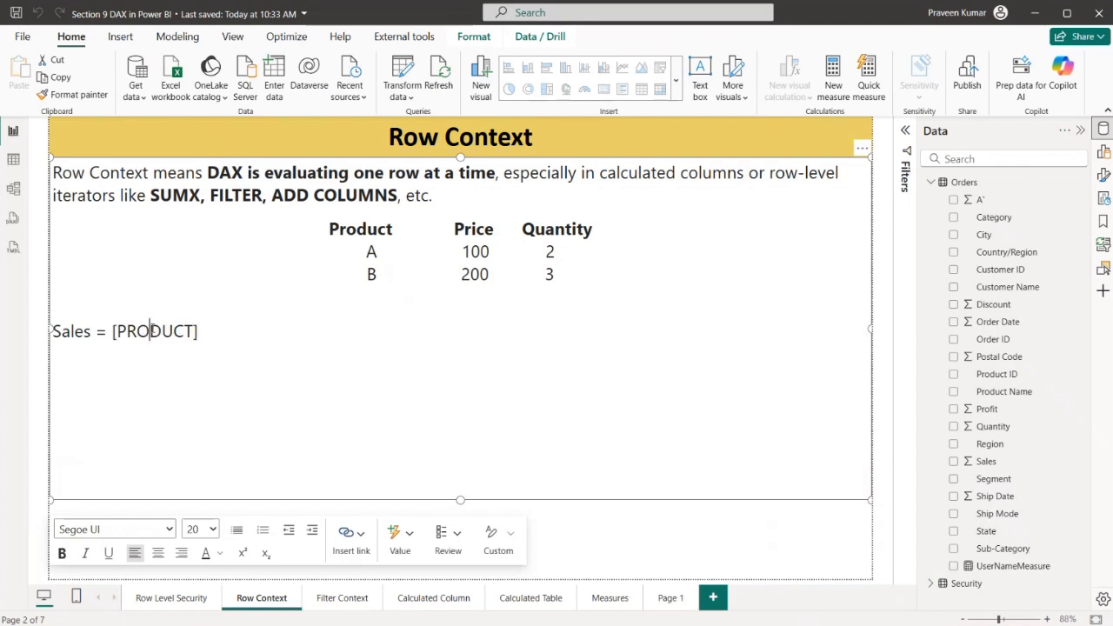
key("Right")
key("Right")
key("BackSpace")
key("Right")
key("BackSpace")
key("BackSpace")
key("BackSpace")
key("BackSpace")
key("BackSpace")
key("BackSpace")
type("Pr")
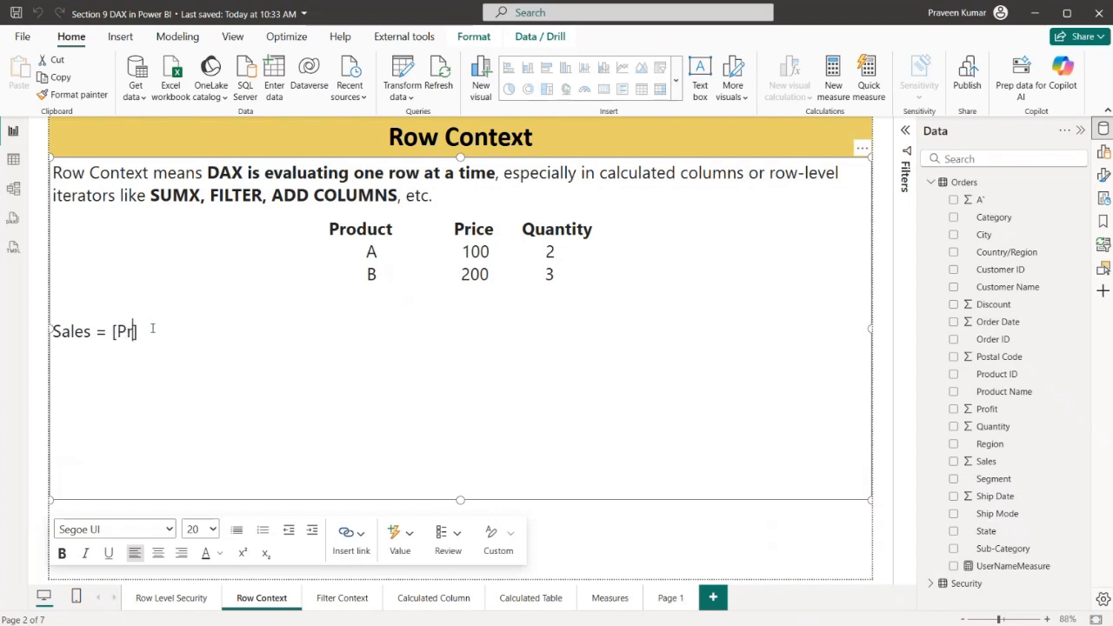
type("ice")
key("Right")
Complete the Sales formula with "*[Quantity]" and highlight the expression
type("*[Quan")
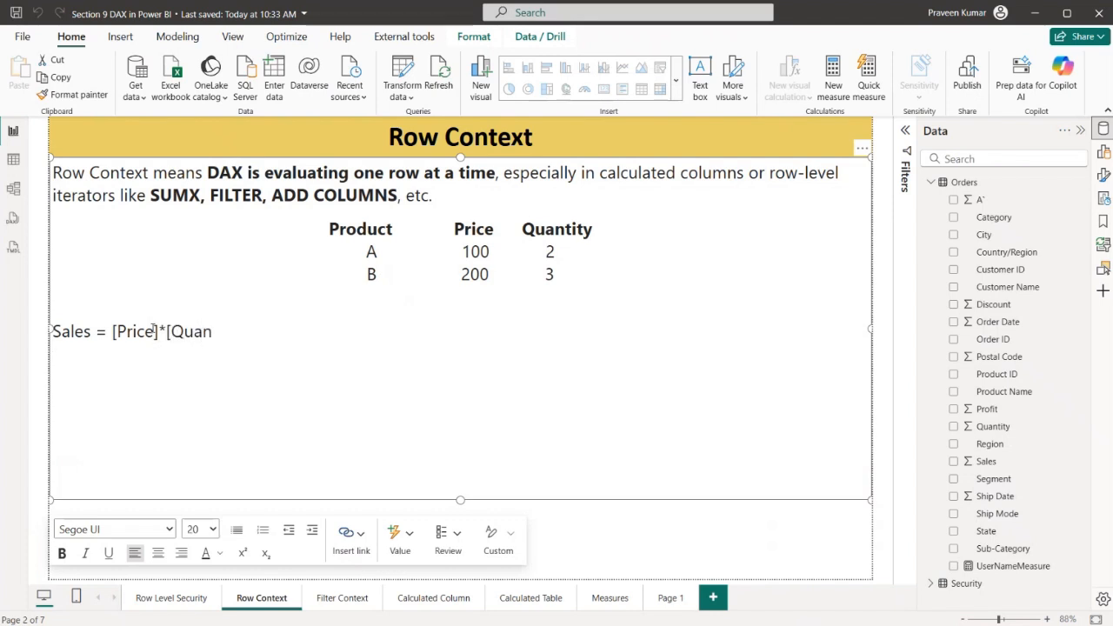
type("tity]")
left_click_drag(92, 333, 245, 340)
Add a line below the formula with the product A calculation: "A ---- 100*2 --- 200"
left_click(260, 332)
key("Return")
type("A ---- 1")
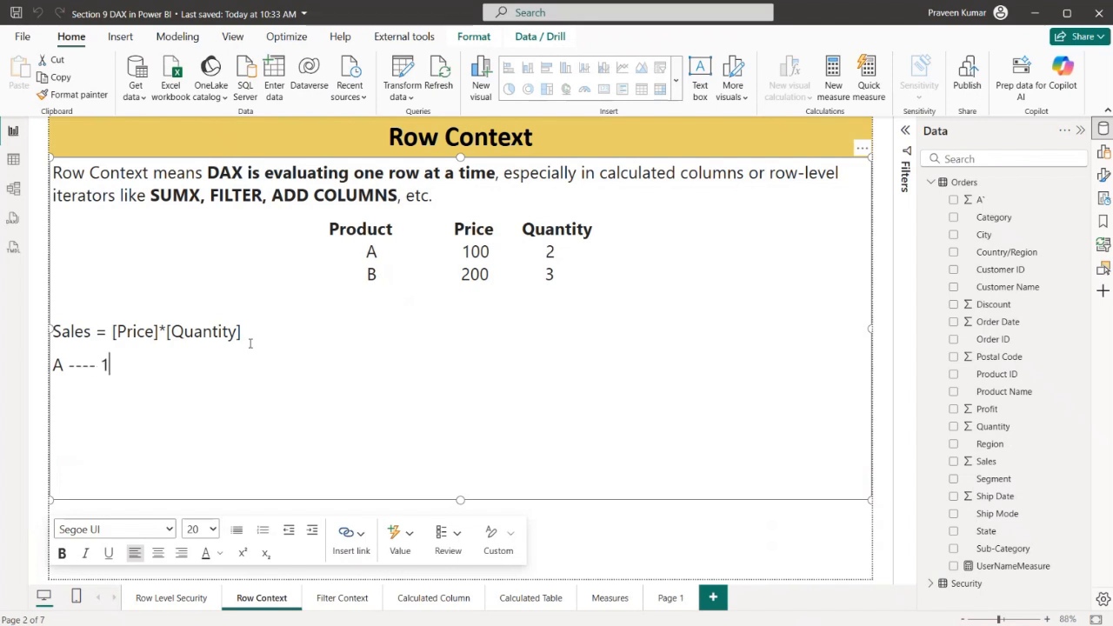
type("00*2 --- 200")
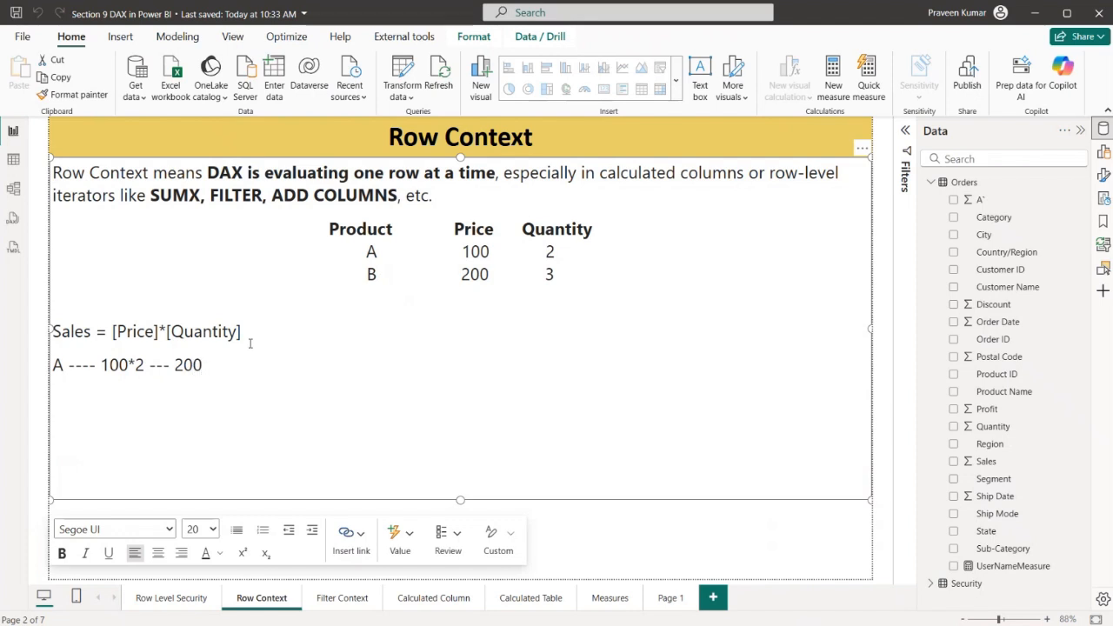
Add the product B calculation "B ---- 200*3 --- 600" on the following line and highlight both calculation lines
key("Return")
type("B ---- 200*3 --- 600")
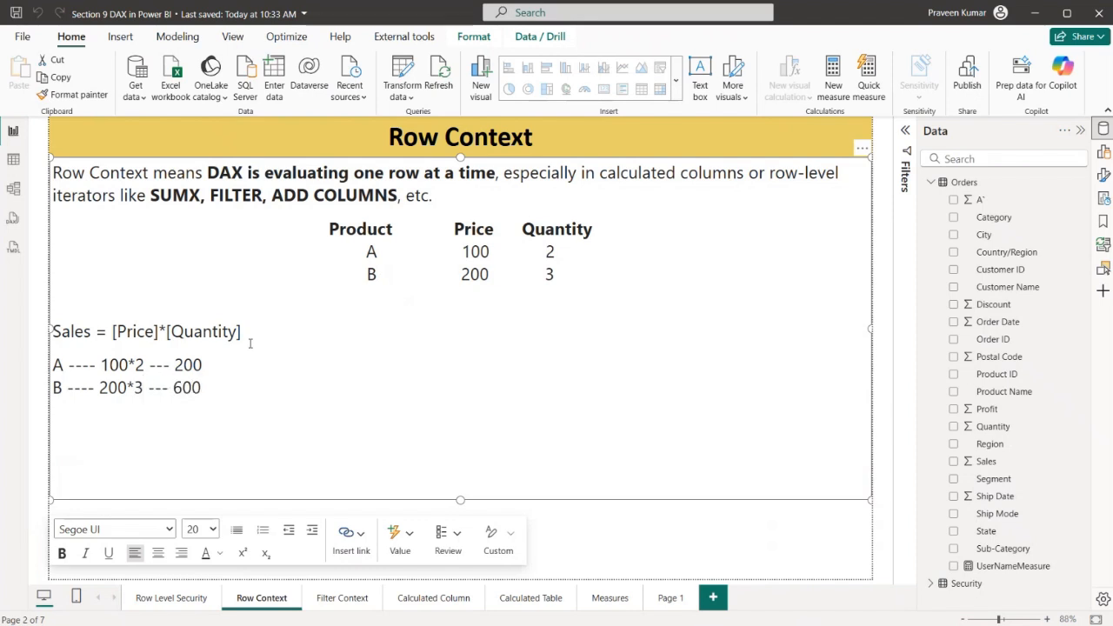
left_click_drag(213, 388, 78, 352)
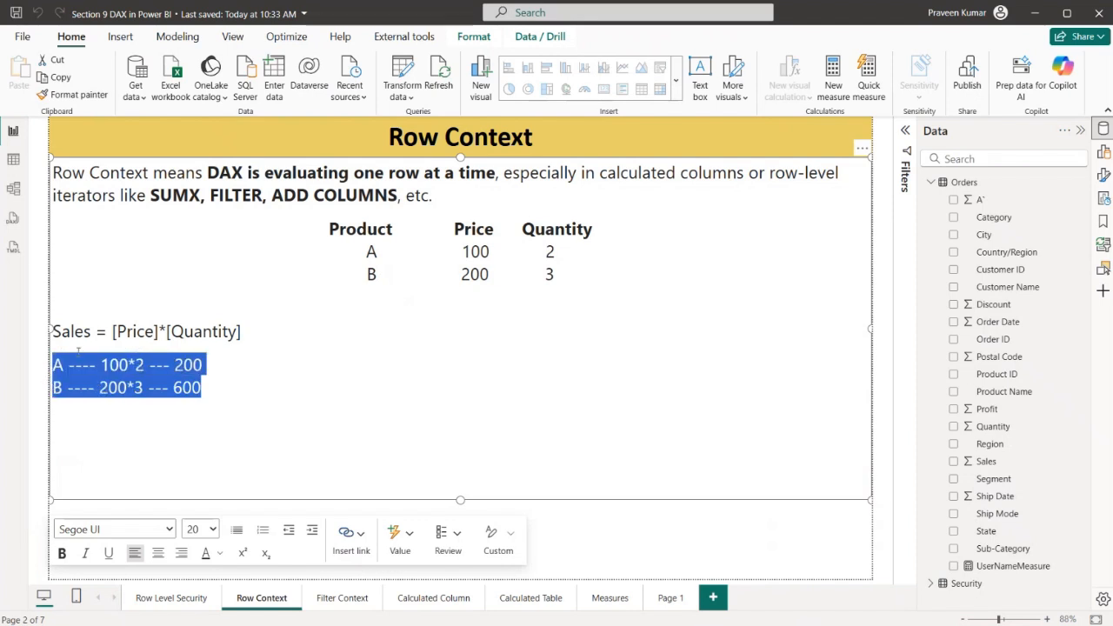
Show the Orders table data in Table view, with the Sales, Quantity, Discount and Profit columns in sight
left_click(13, 160)
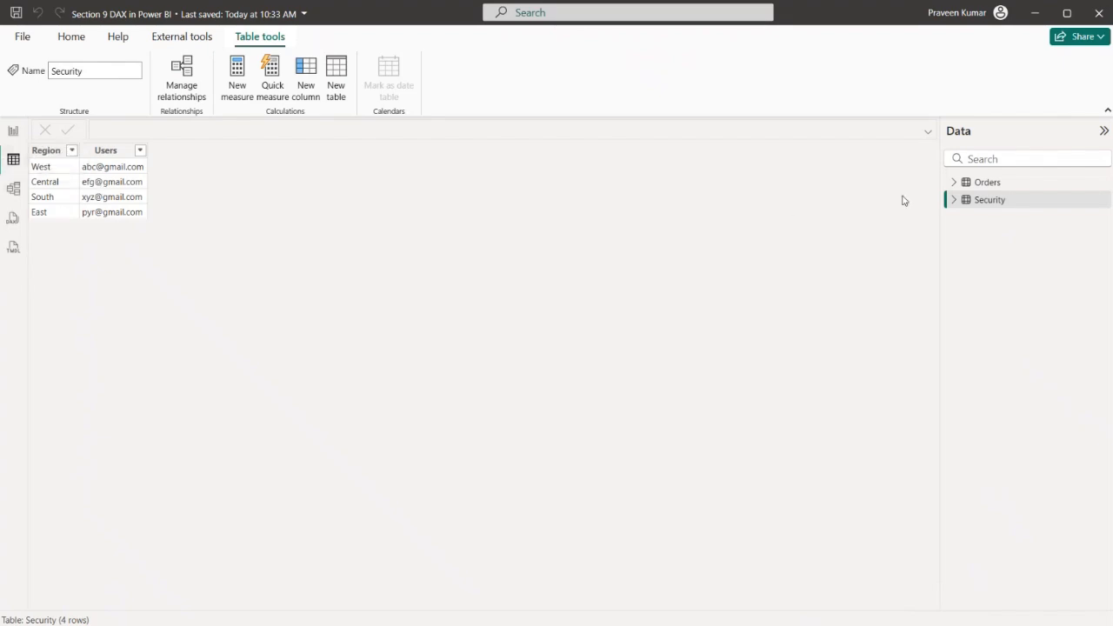
left_click(982, 187)
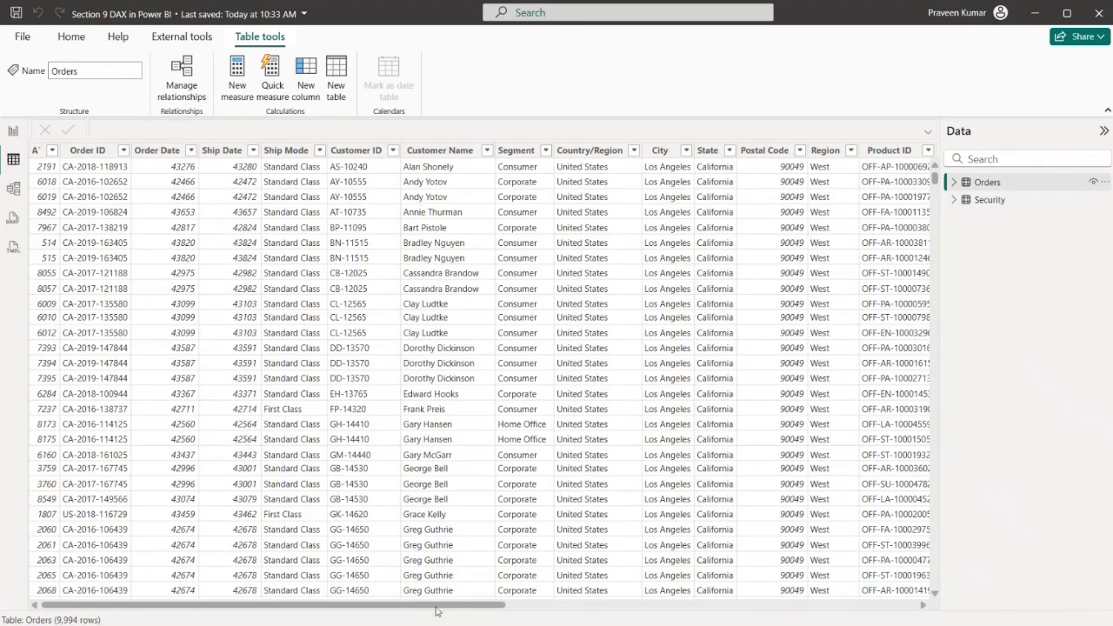
left_click_drag(440, 607, 863, 608)
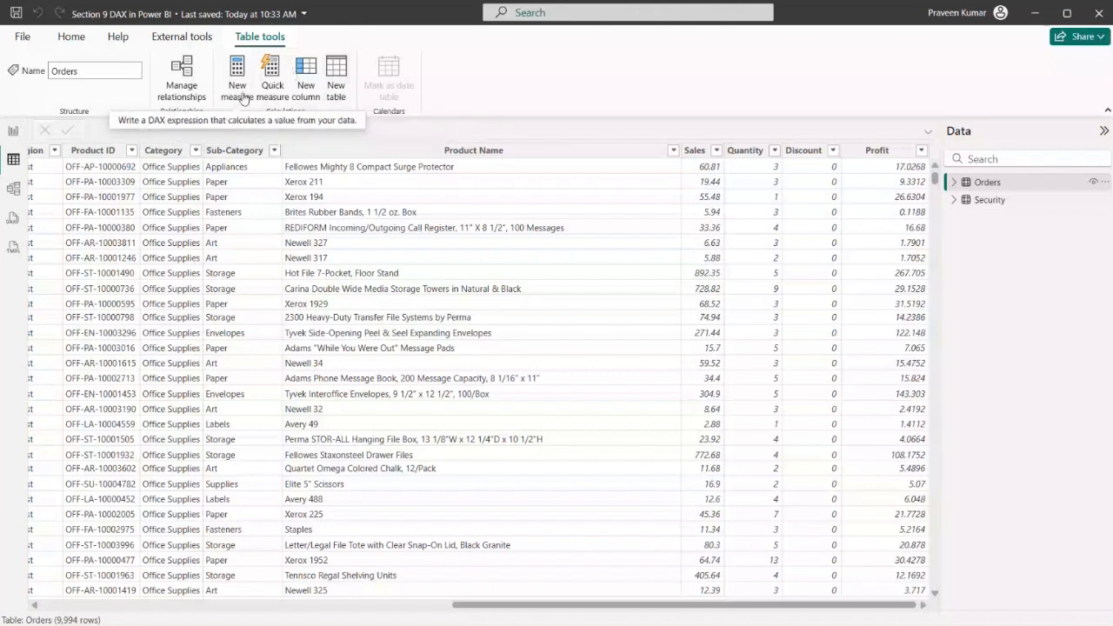
Start a new calculated column in the Orders table, then expand the formula editor and enlarge its text
left_click(327, 101)
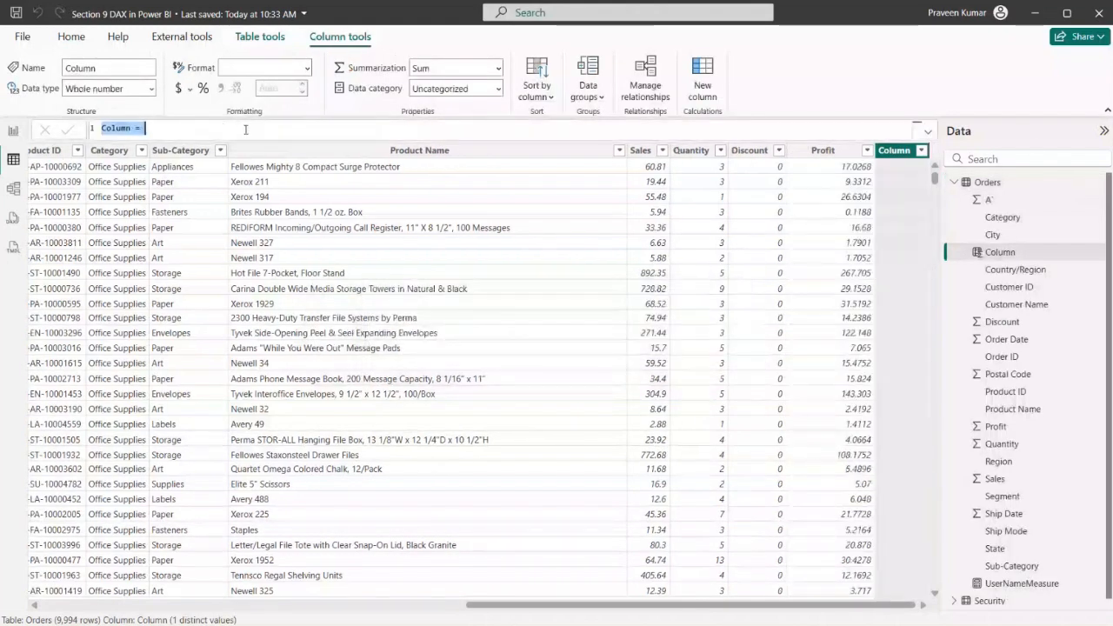
left_click(928, 133)
scroll(490, 264, "up", 5)
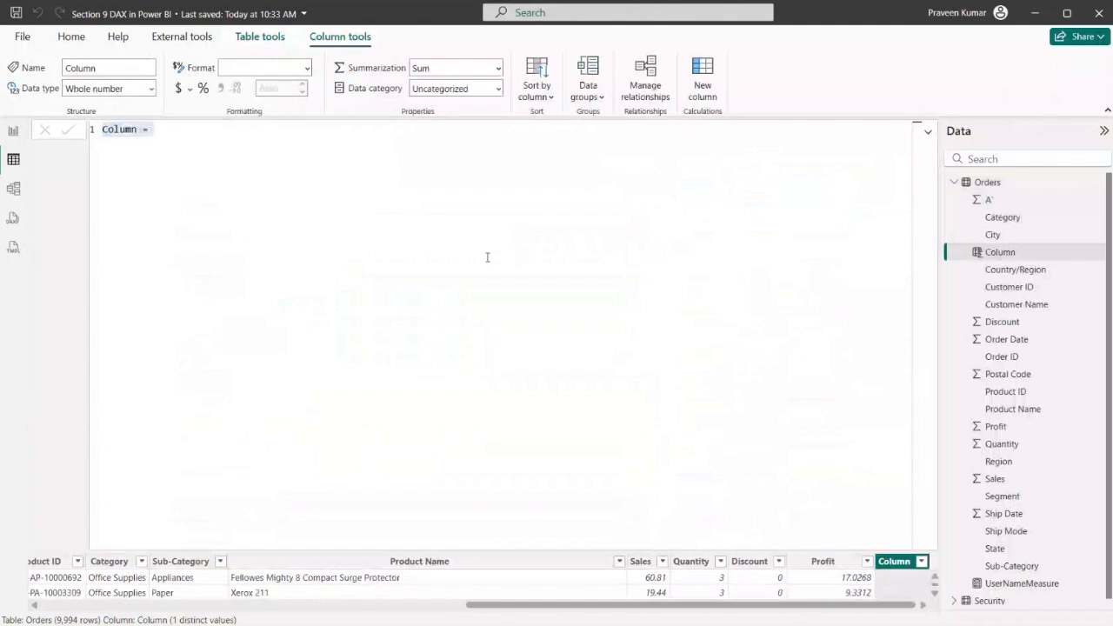
scroll(491, 264, "up", 3)
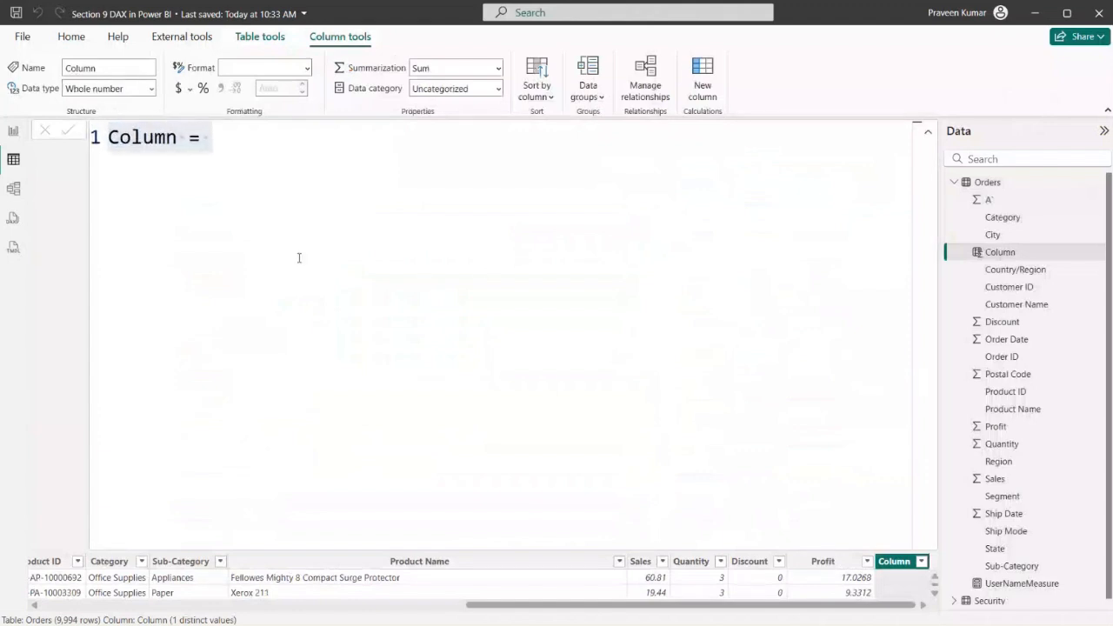
scroll(298, 257, "up", 3)
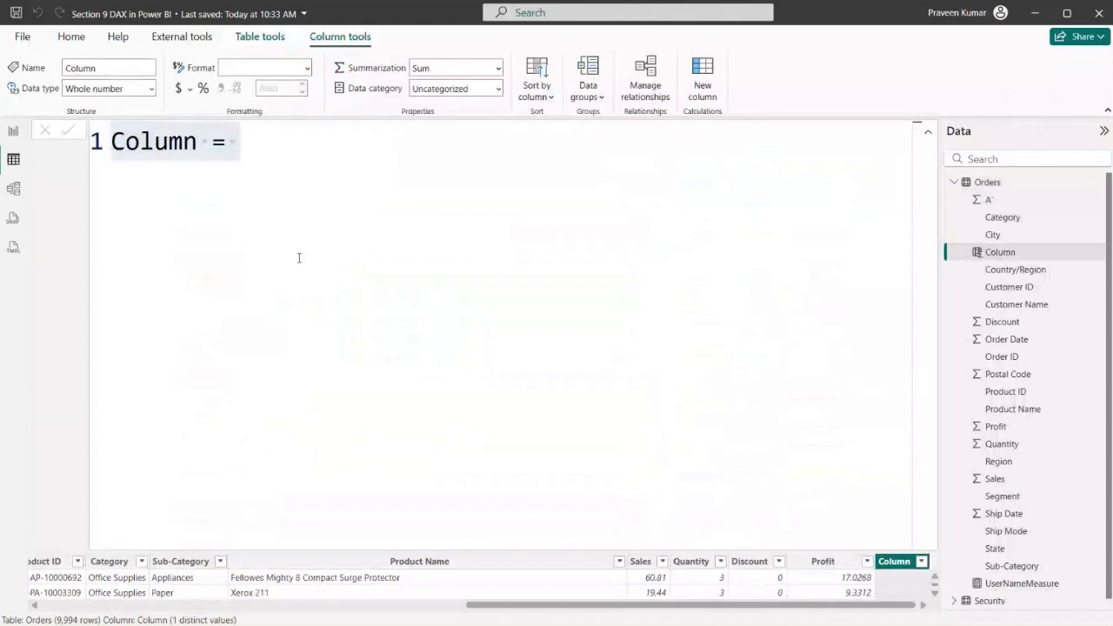
Replace the new column's default name in the formula with TotalSale_Column
left_click(204, 146)
left_click(204, 146)
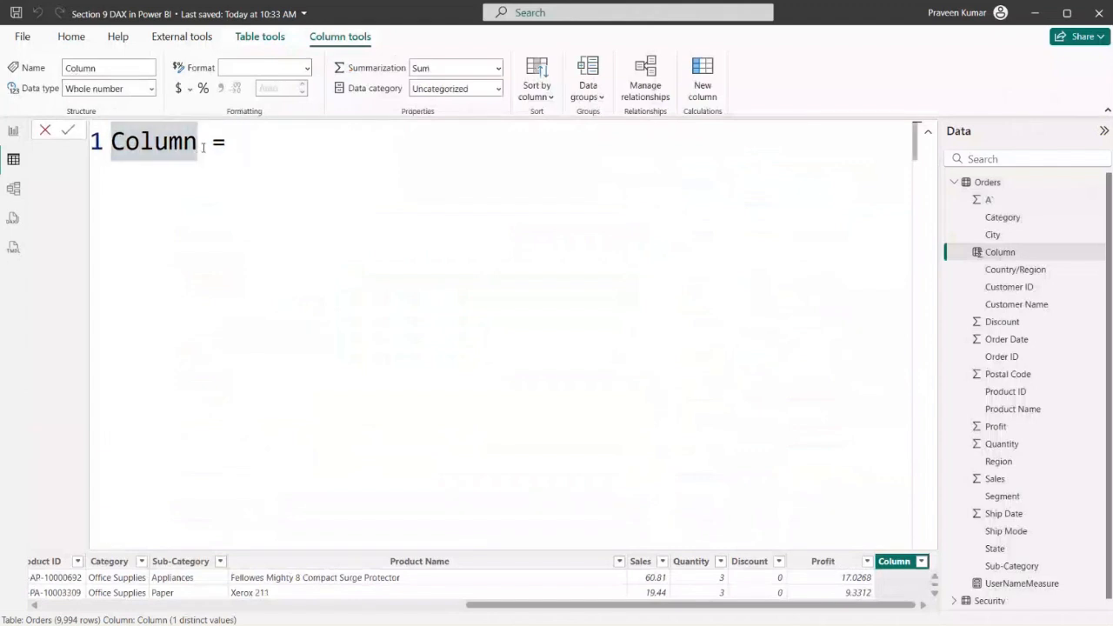
key("BackSpace")
key("BackSpace")
key("BackSpace")
key("BackSpace")
key("BackSpace")
key("BackSpace")
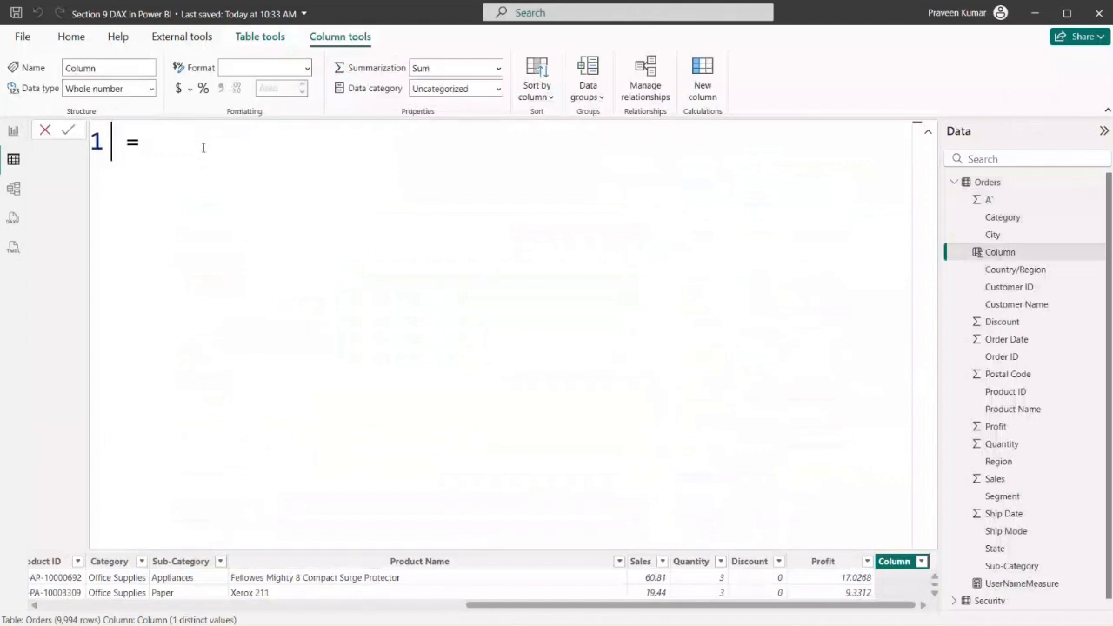
type("Tot")
type("al")
type("Sale")
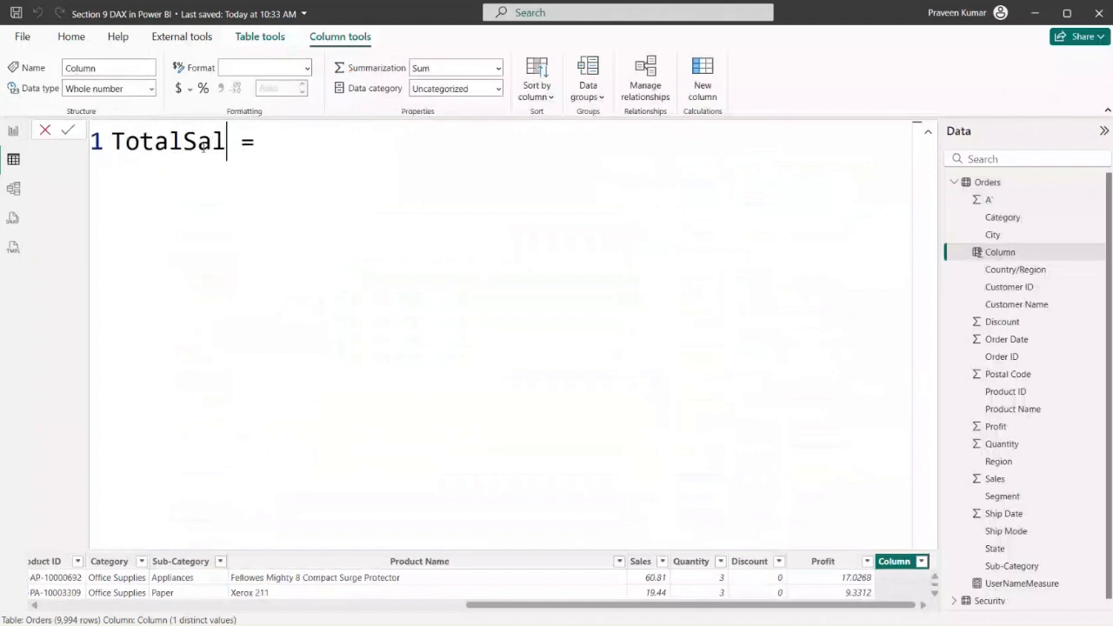
type("_Column")
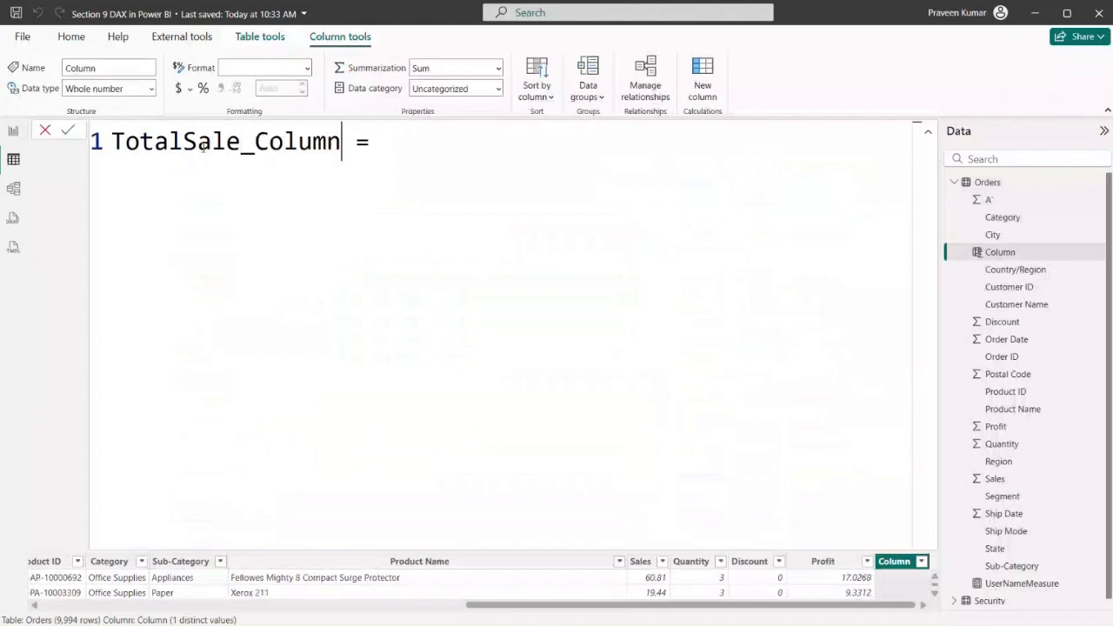
Enter Orders[Sales] after the equals sign of the column formula and highlight its table name and column name
key("Right")
key("Right")
type("Sale")
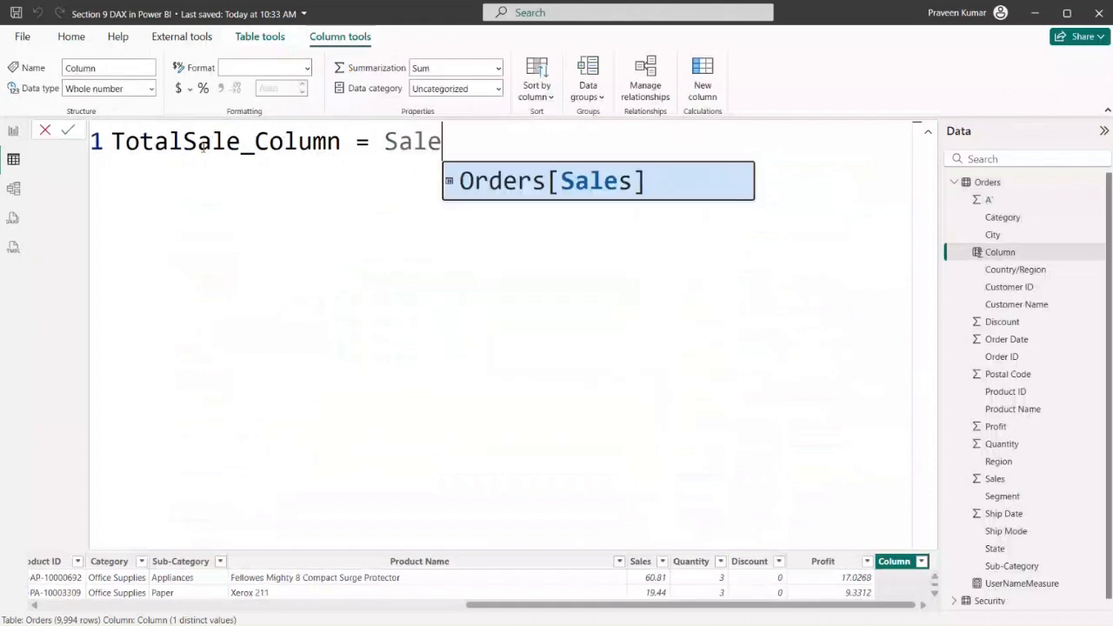
key("Tab")
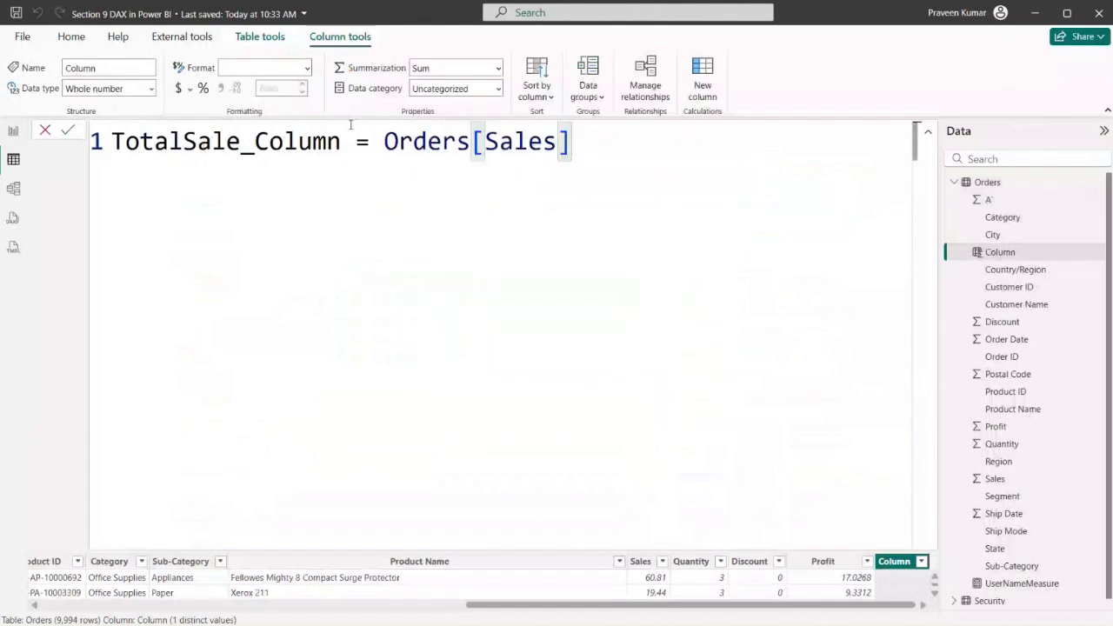
left_click_drag(385, 142, 471, 141)
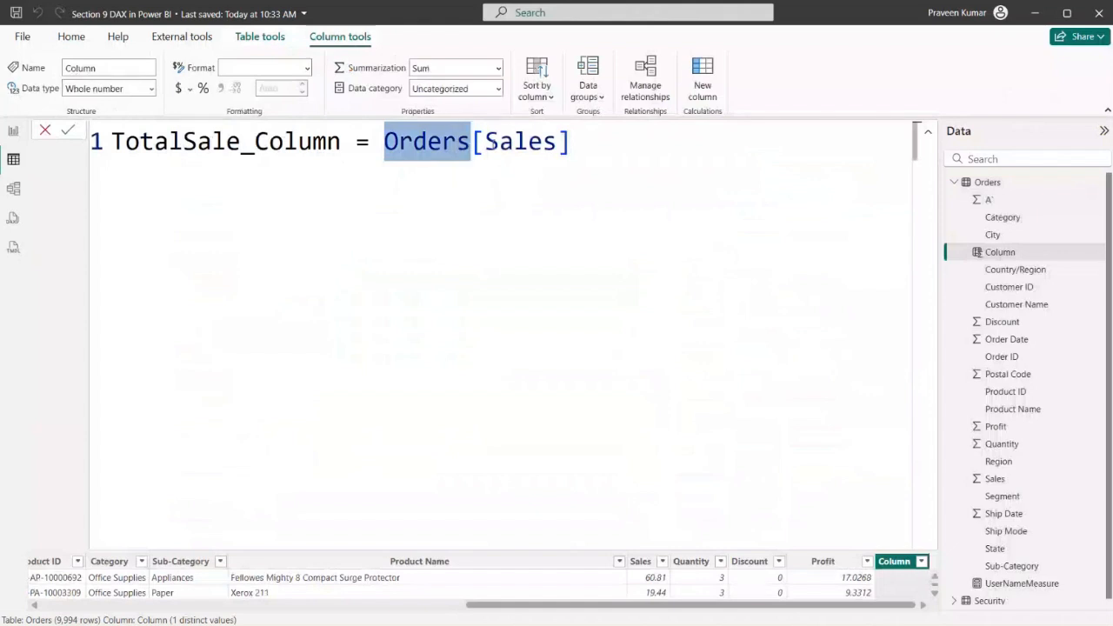
left_click(485, 142)
left_click_drag(485, 142, 557, 143)
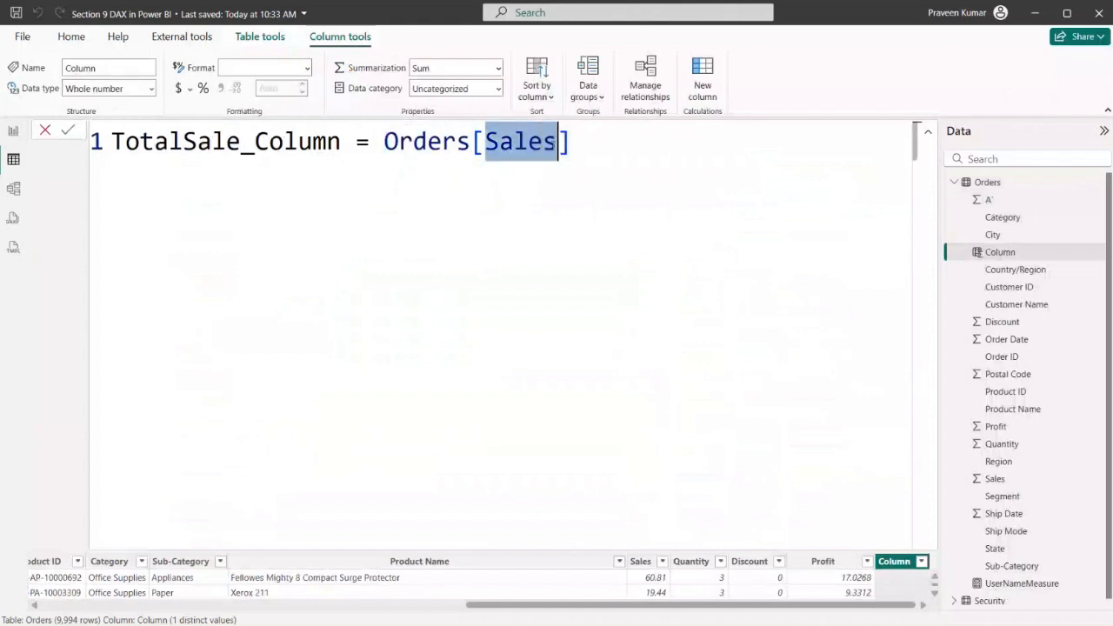
Multiply Orders[Sales] by Orders[Quantity] in the TotalSale_Column formula
left_click(595, 148)
type("* ")
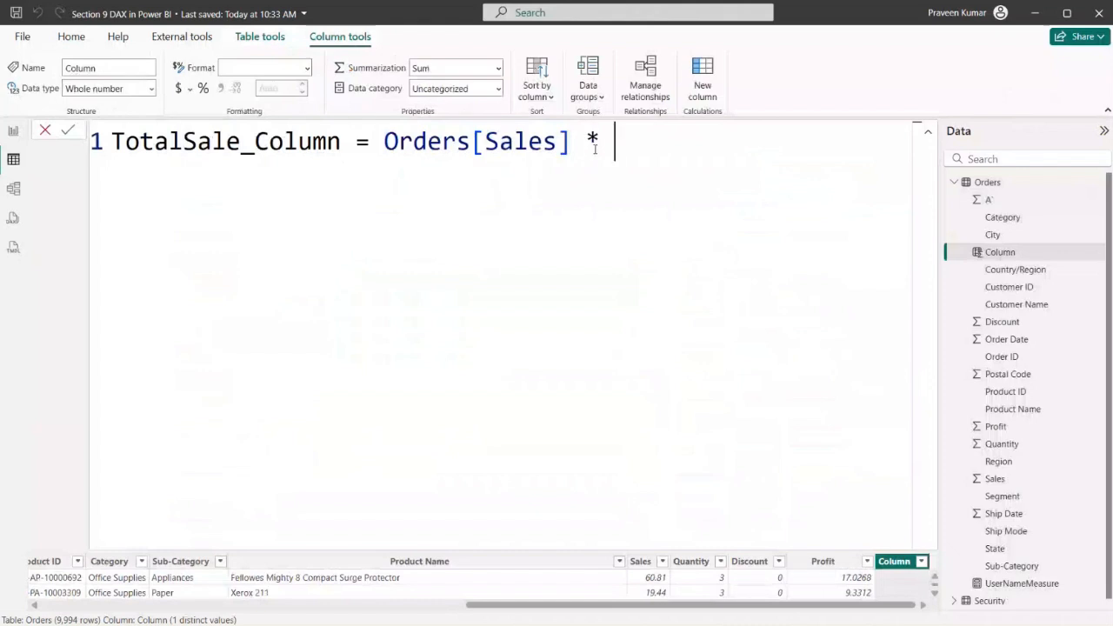
type("S")
key("BackSpace")
type("Quanti")
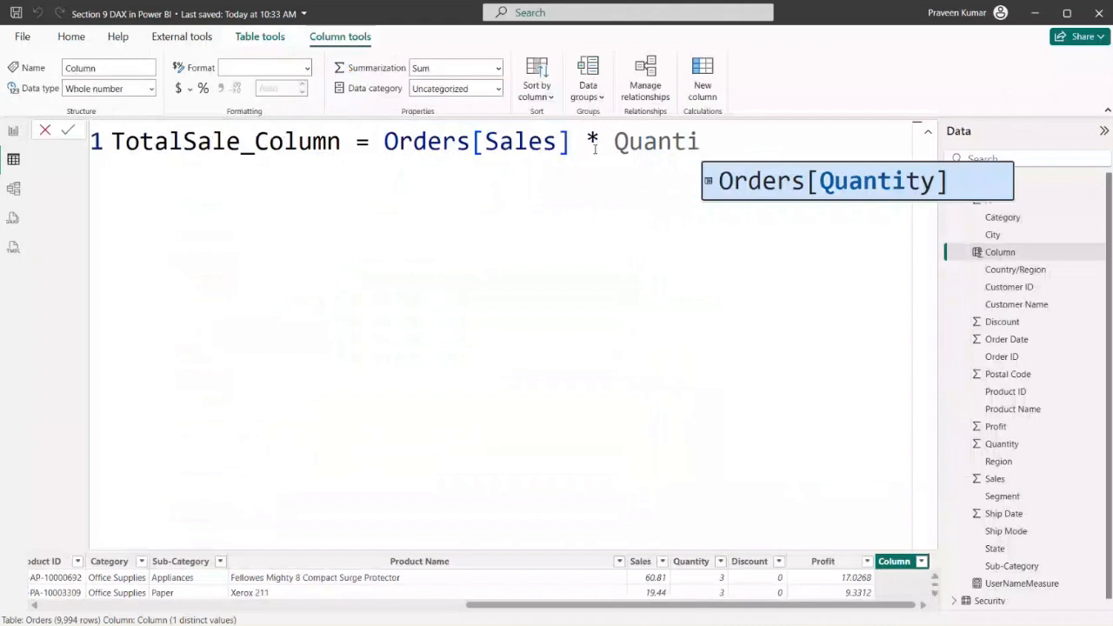
key("Tab")
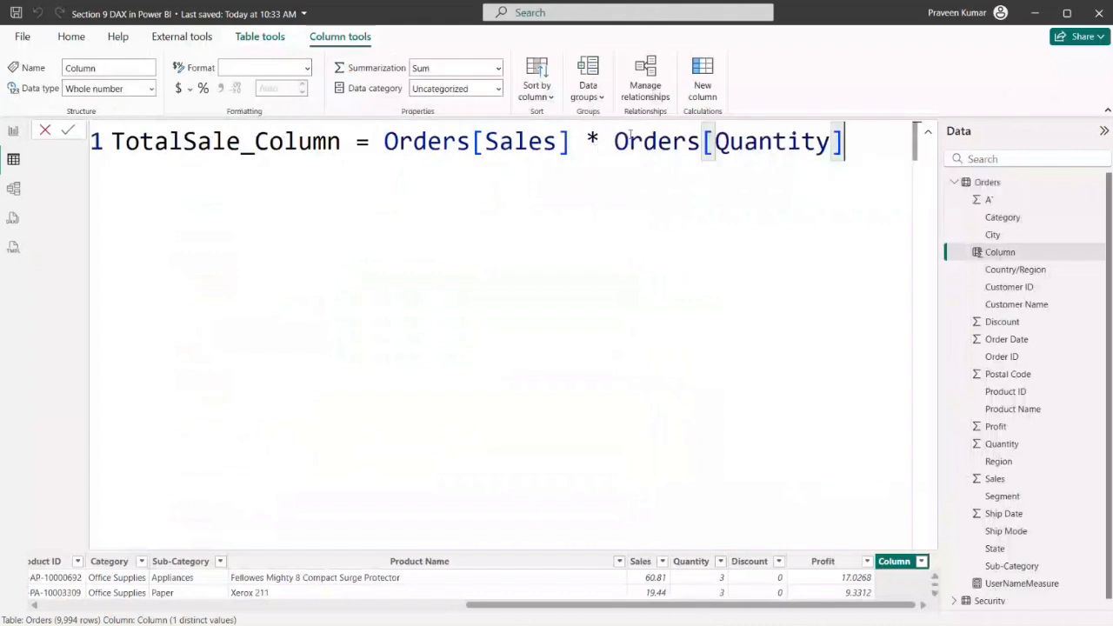
Commit the TotalSale_Column formula and collapse the formula editor to view the new column in the Orders table
left_click_drag(614, 141, 686, 140)
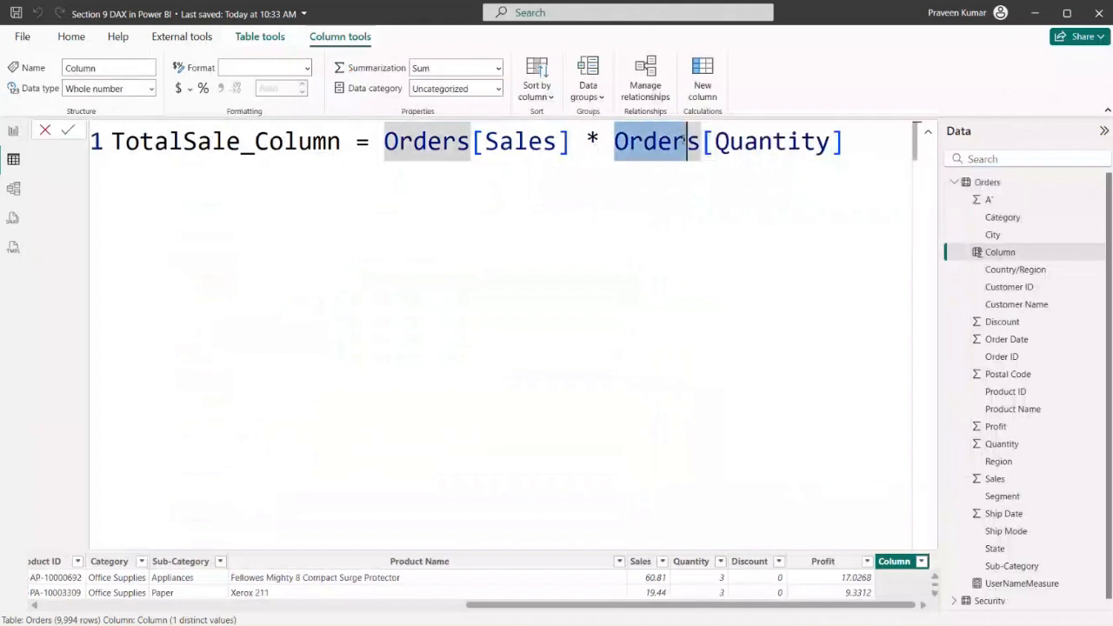
left_click(867, 132)
key("Return")
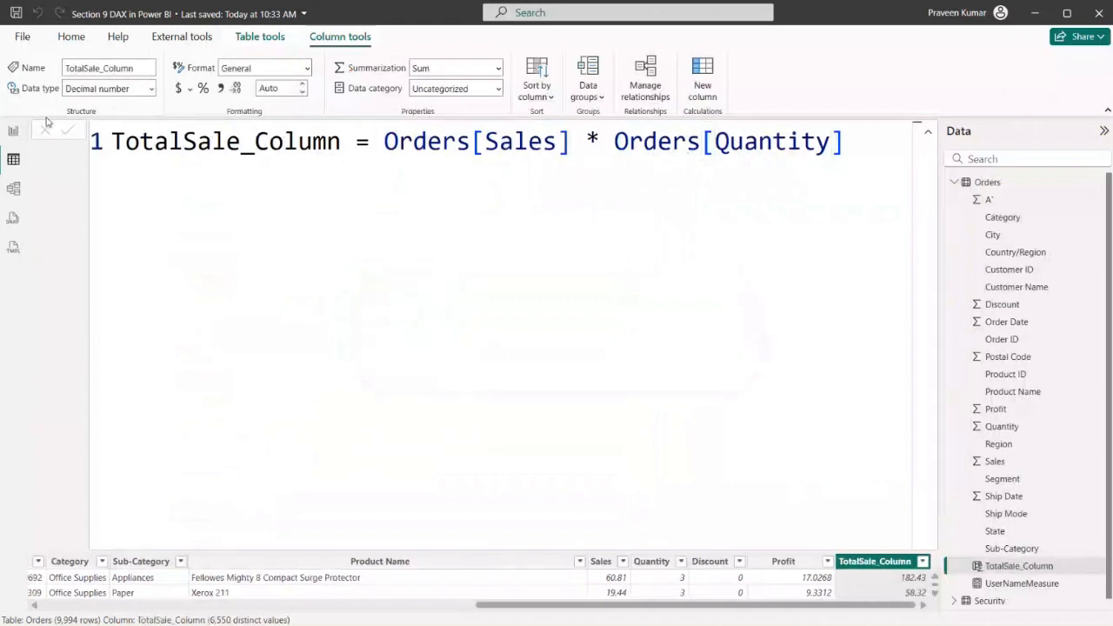
left_click(928, 132)
left_click_drag(465, 606, 921, 611)
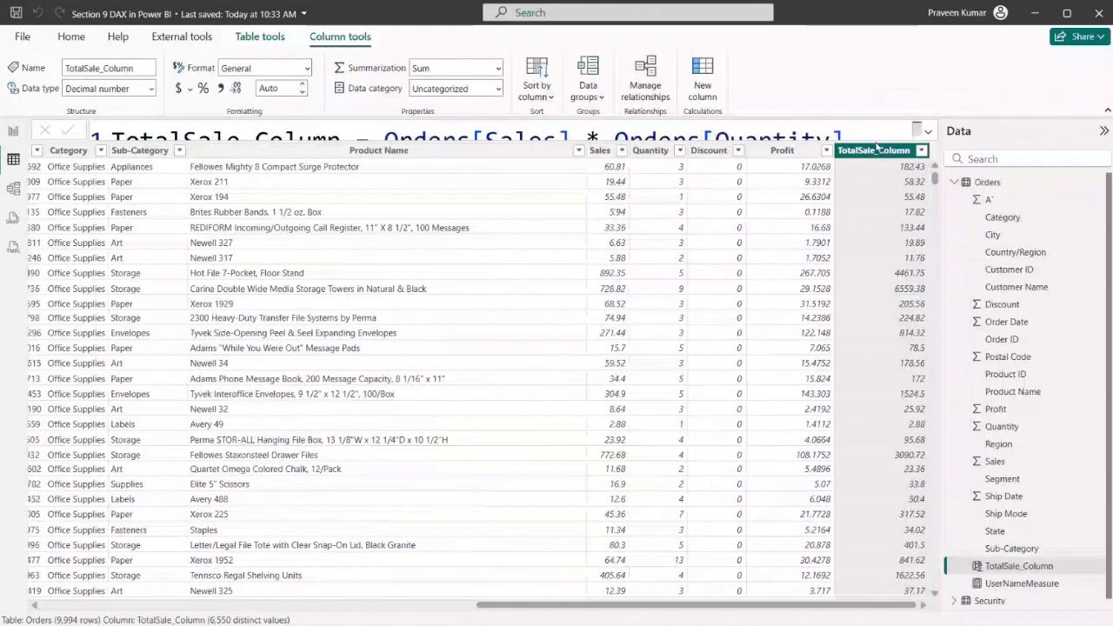
key("alt+Tab")
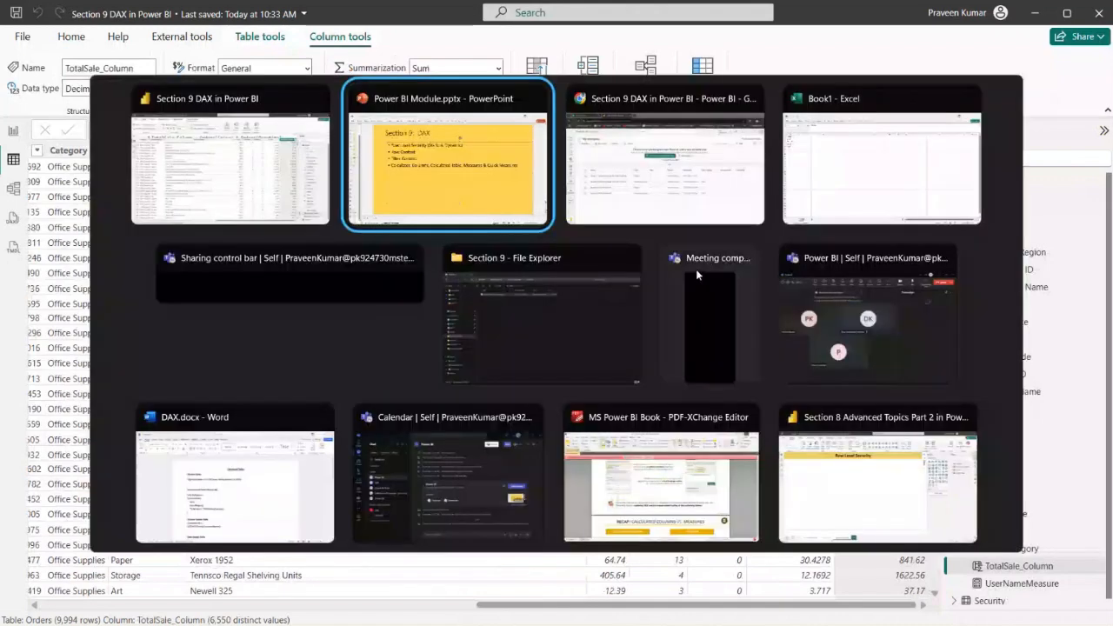
key("alt+shift+Tab")
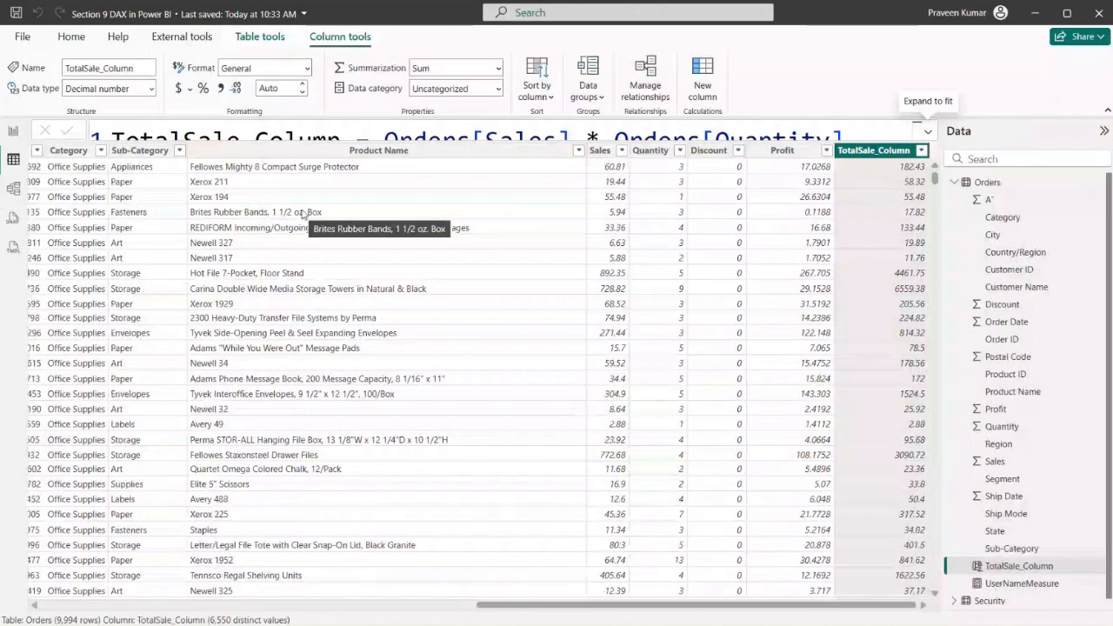
key("alt")
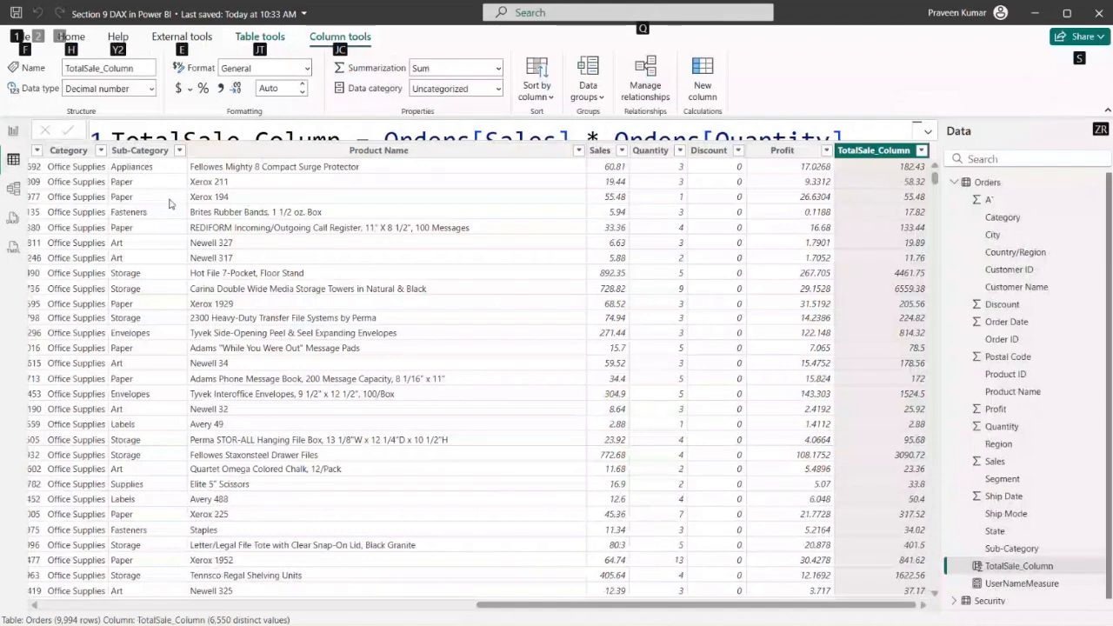
key("alt+Tab")
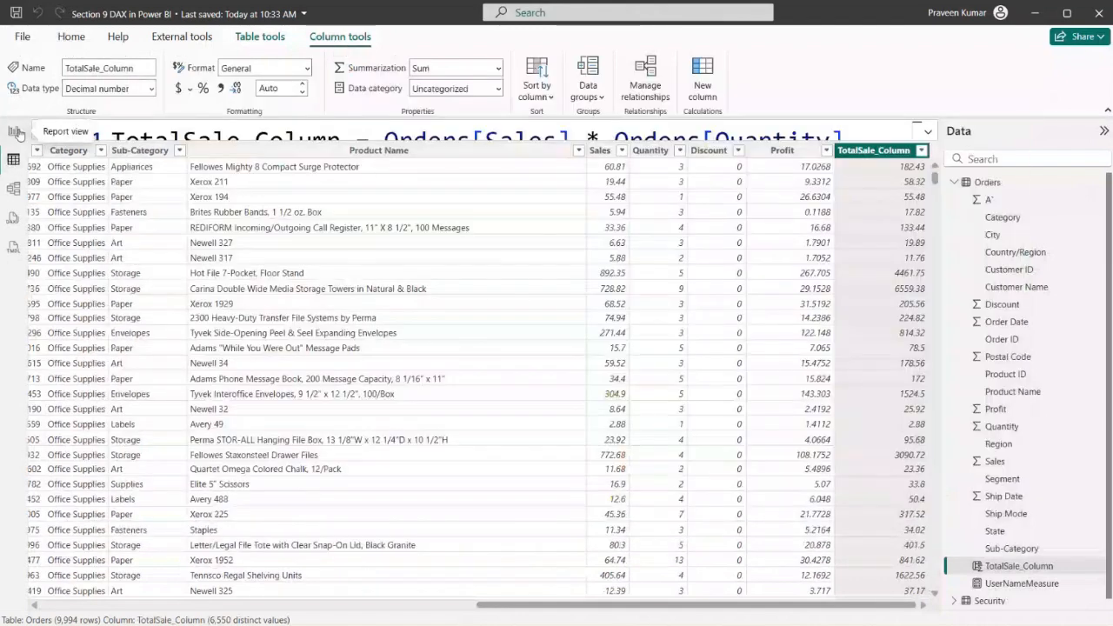
Return to the Row Context report page and shorten its explanation text box to free space beneath it
left_click(13, 130)
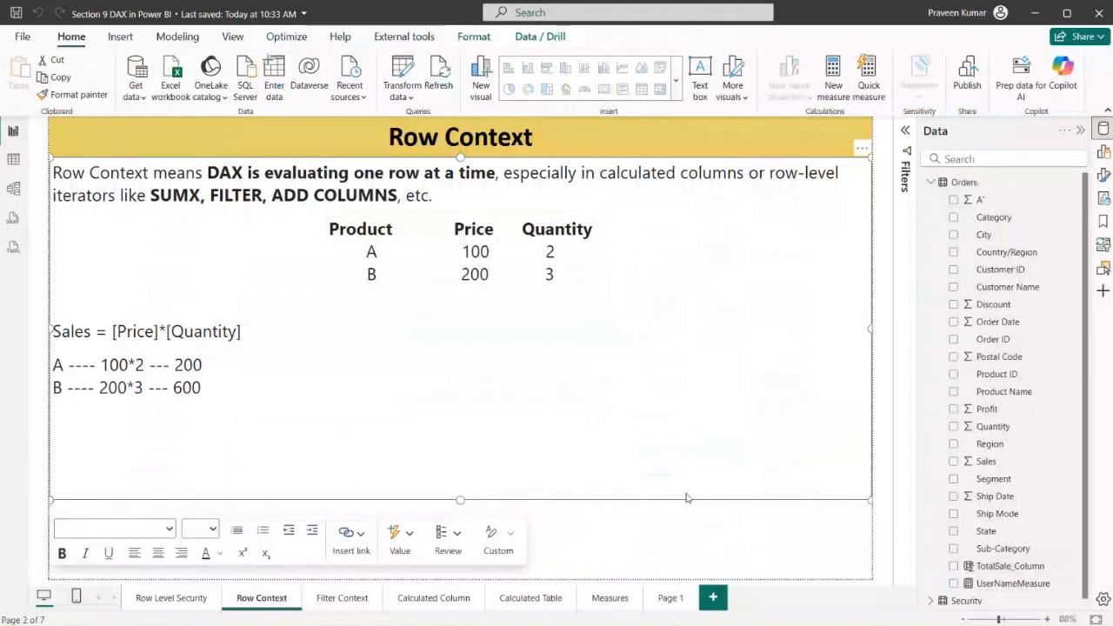
left_click_drag(460, 502, 470, 405)
left_click(591, 447)
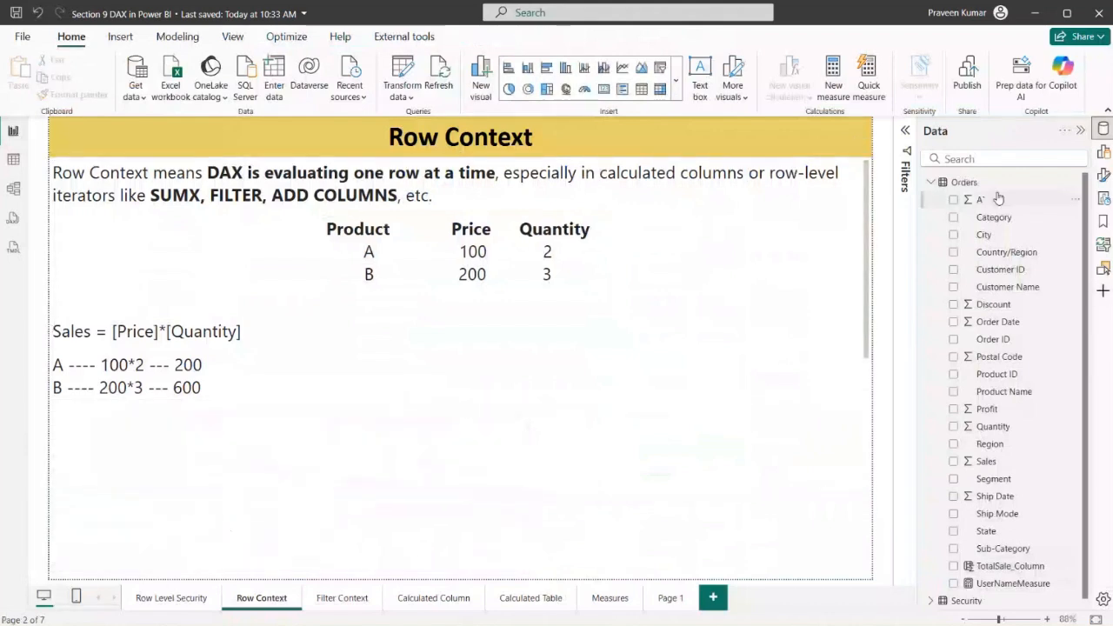
Insert an empty table visual below the Row Context text box and shrink it to a small block beneath the example
left_click(1103, 151)
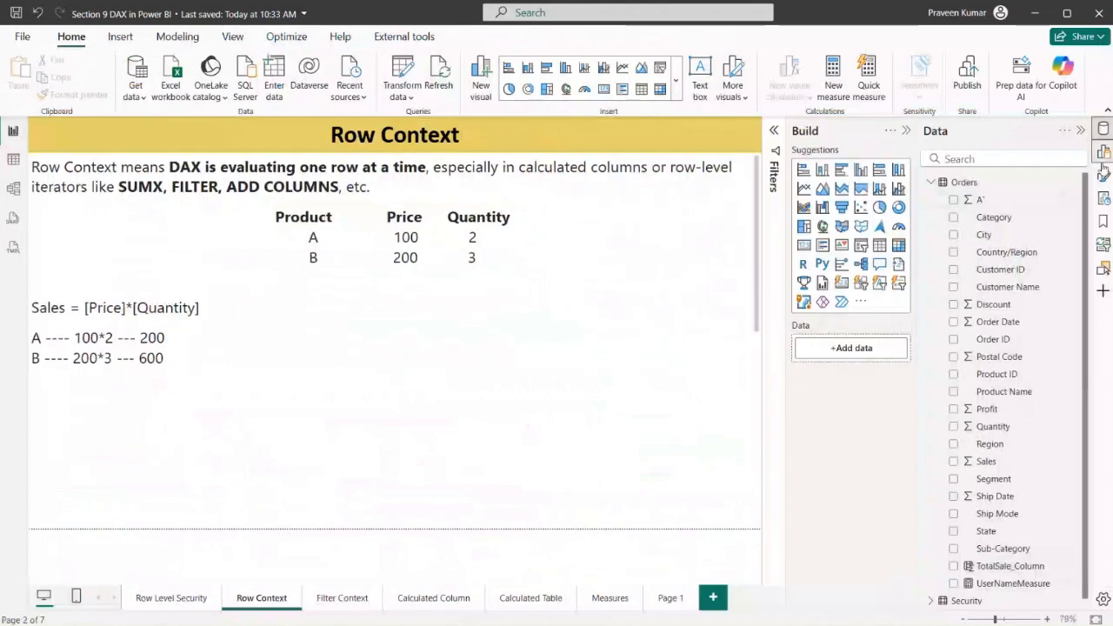
left_click(880, 246)
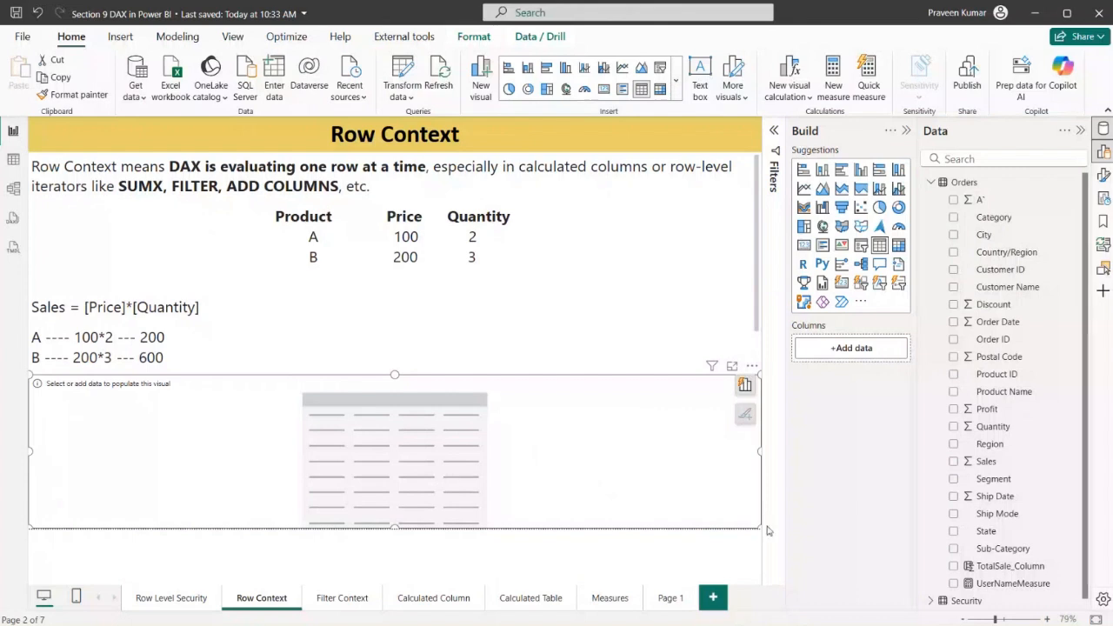
left_click_drag(759, 527, 381, 528)
left_click_drag(209, 376, 205, 403)
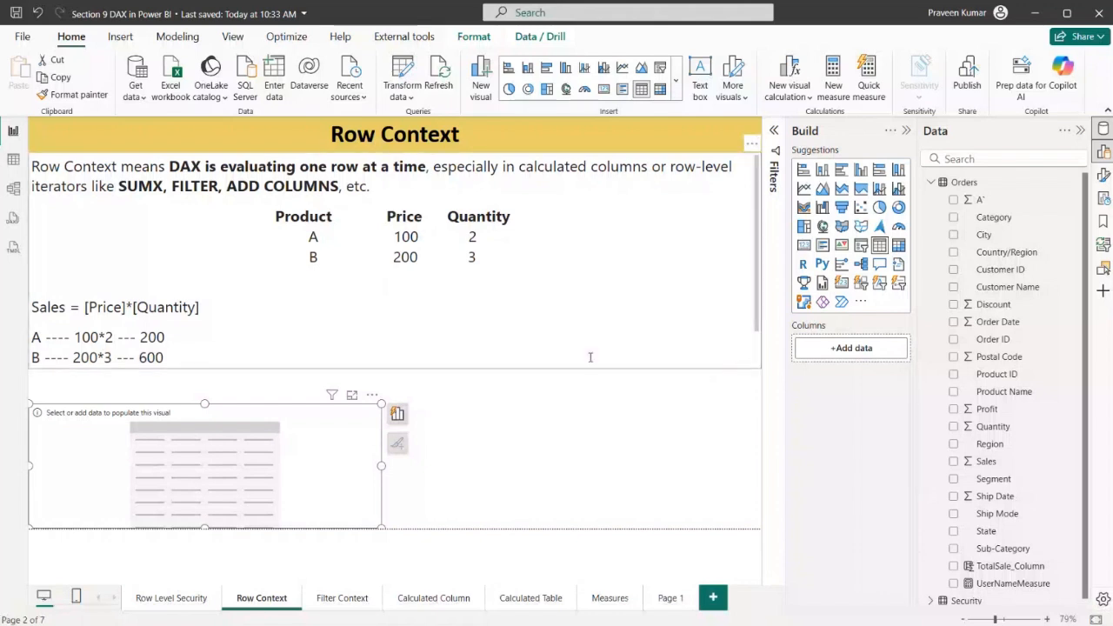
left_click_drag(381, 466, 233, 457)
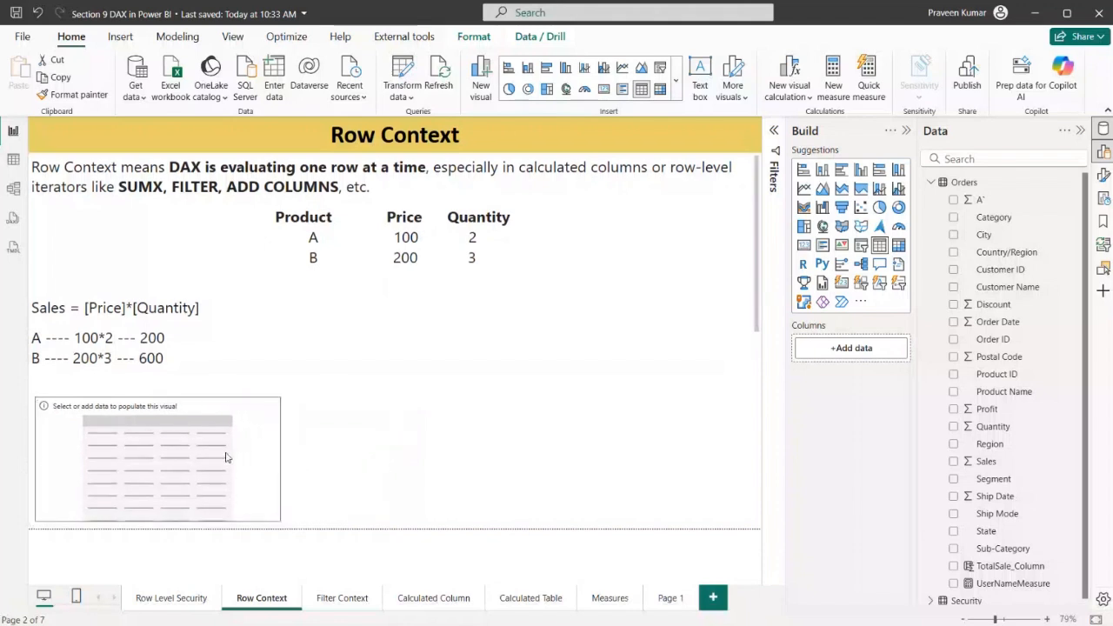
Add the Sales and Quantity fields from the Orders table to the table visual
left_click(974, 156)
type("Sale")
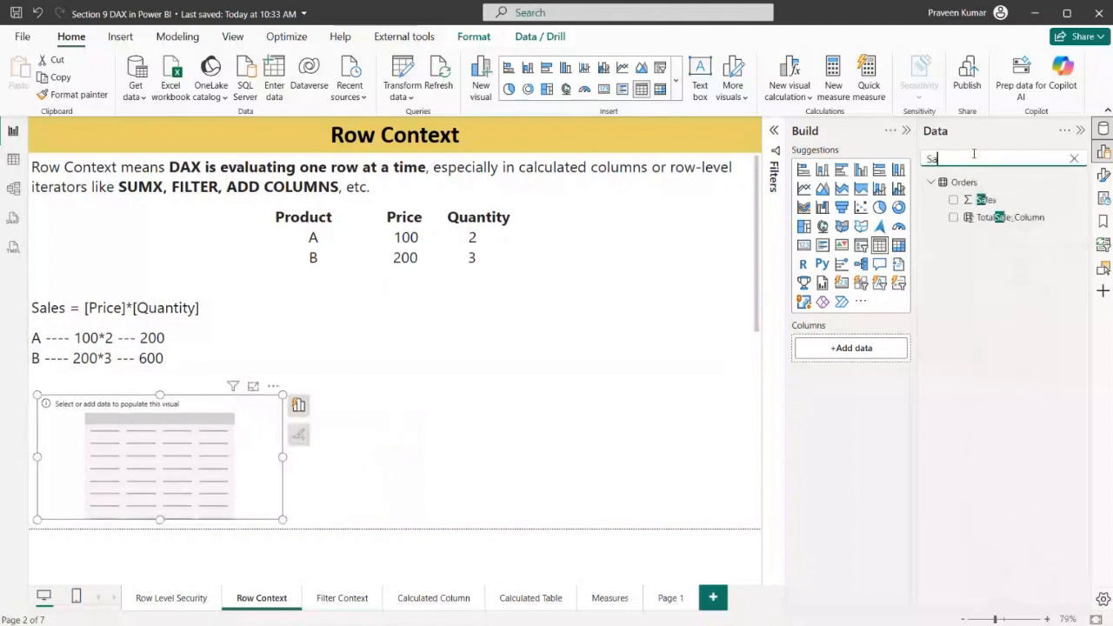
left_click(953, 200)
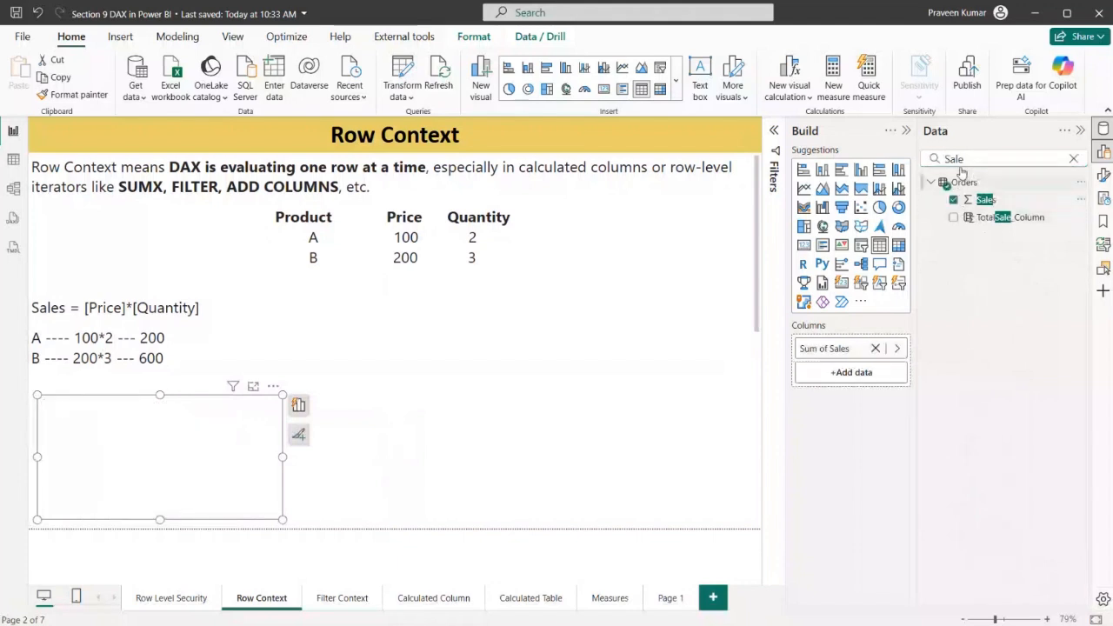
double_click(970, 159)
type("Qua")
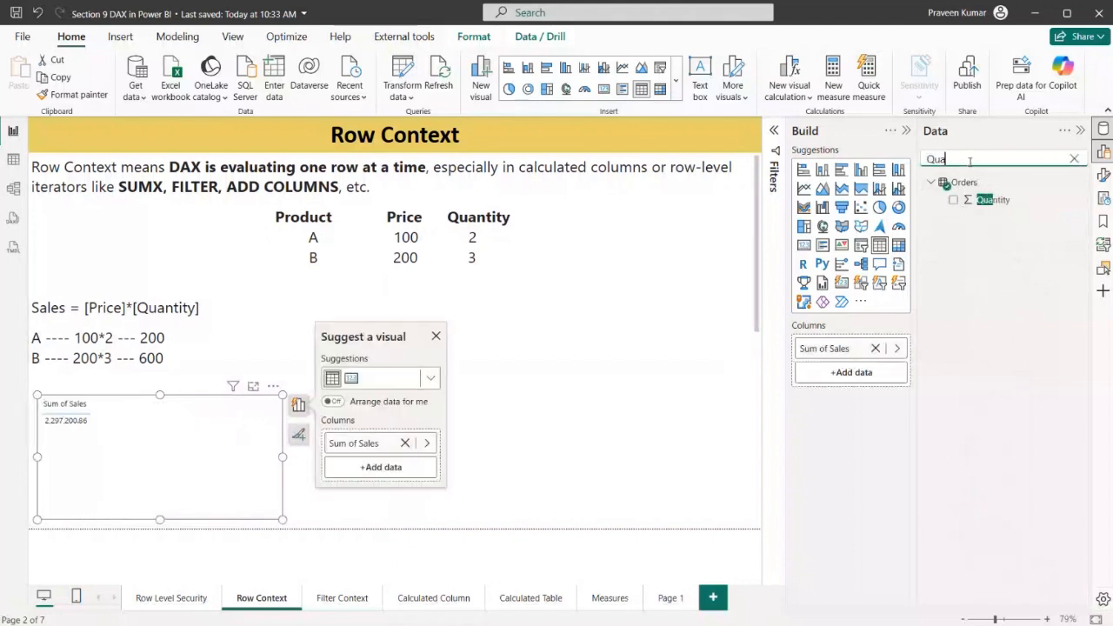
left_click(953, 200)
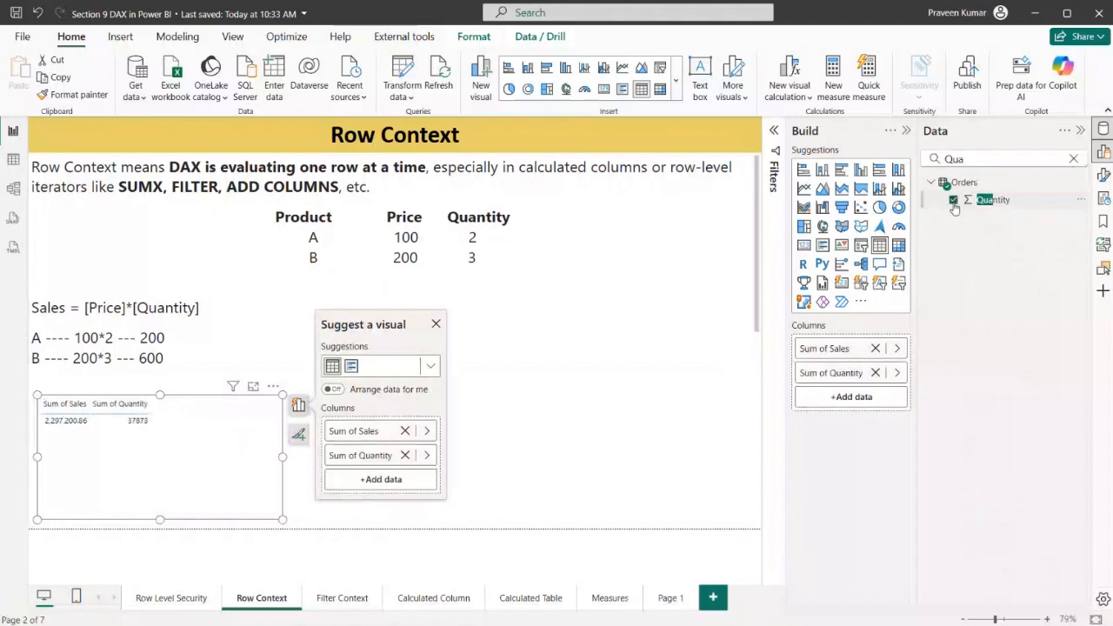
Add Product Name as the third column of the table visual and widen the visual to show the full names
double_click(976, 158)
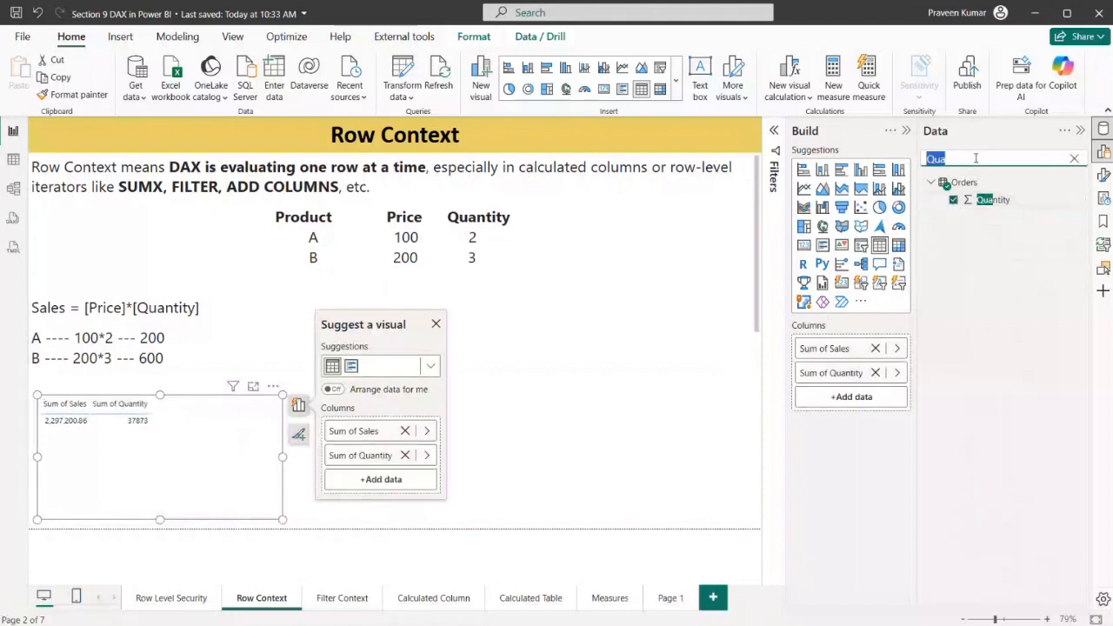
key("BackSpace")
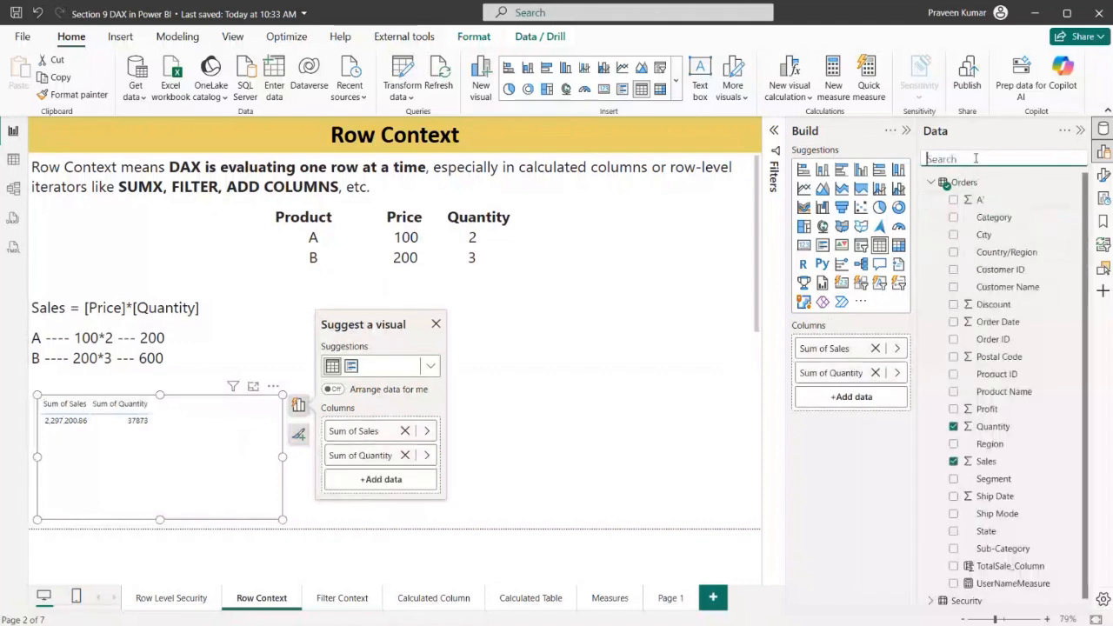
type("Pro")
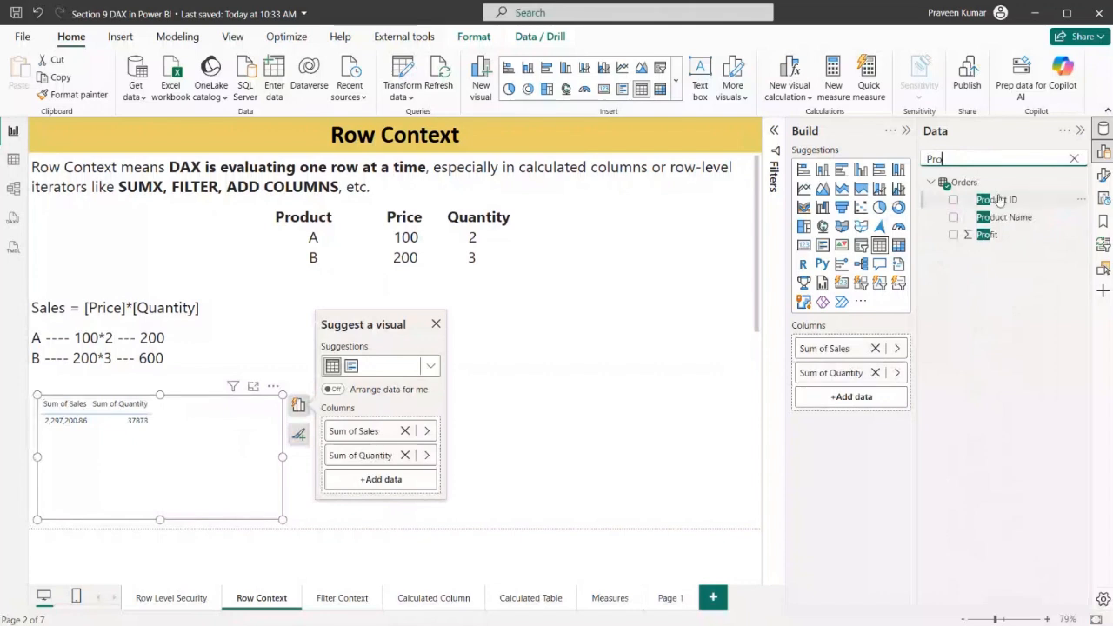
left_click_drag(1000, 217, 882, 397)
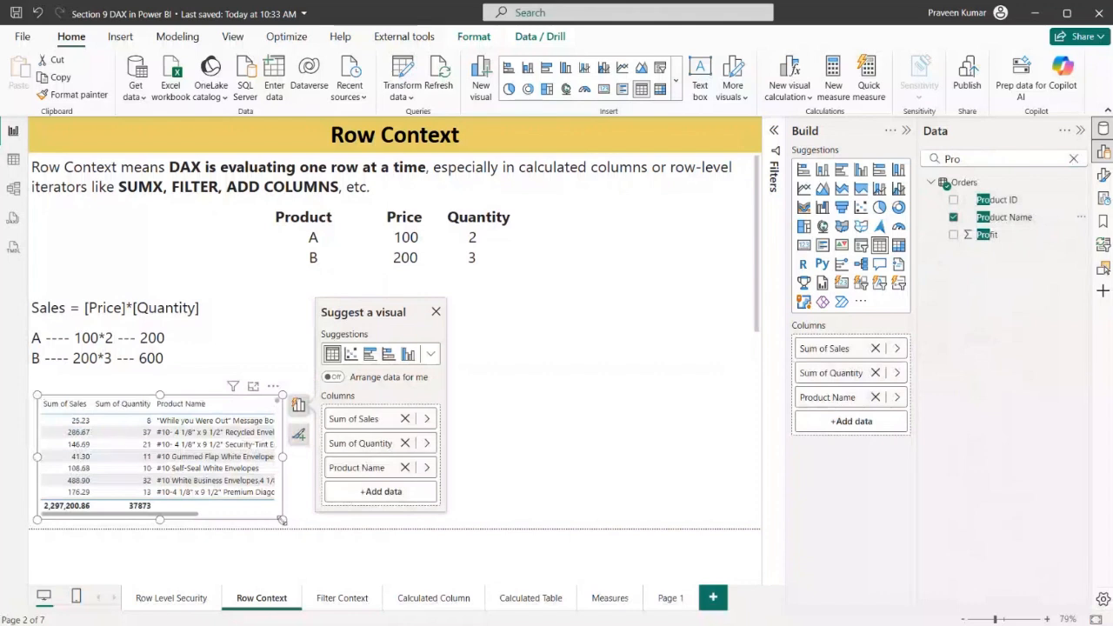
left_click_drag(283, 519, 494, 524)
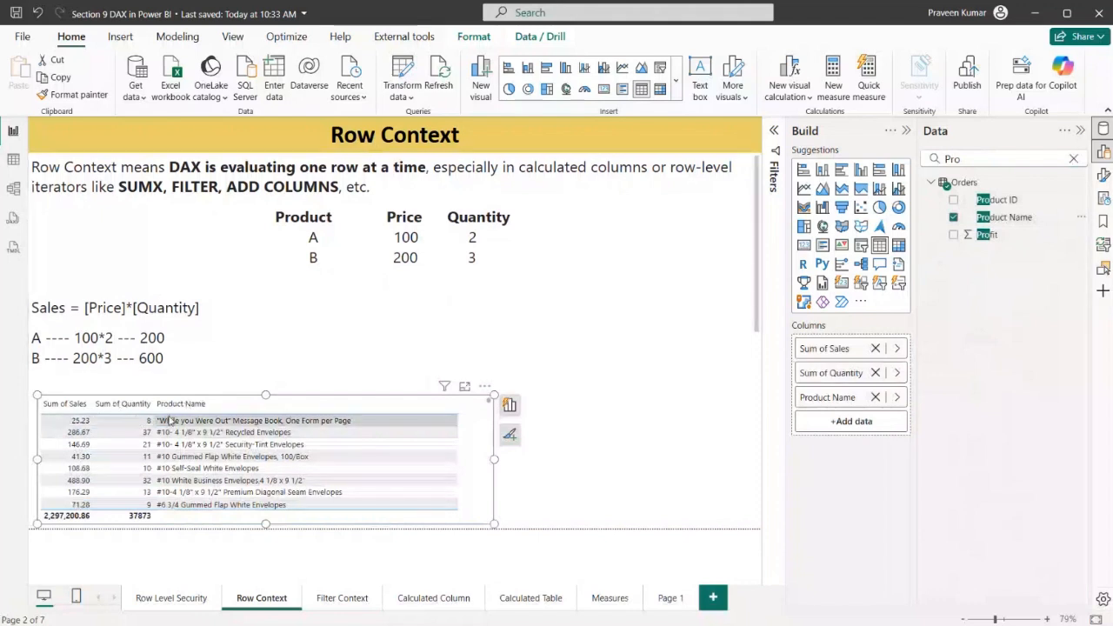
left_click_drag(493, 461, 602, 459)
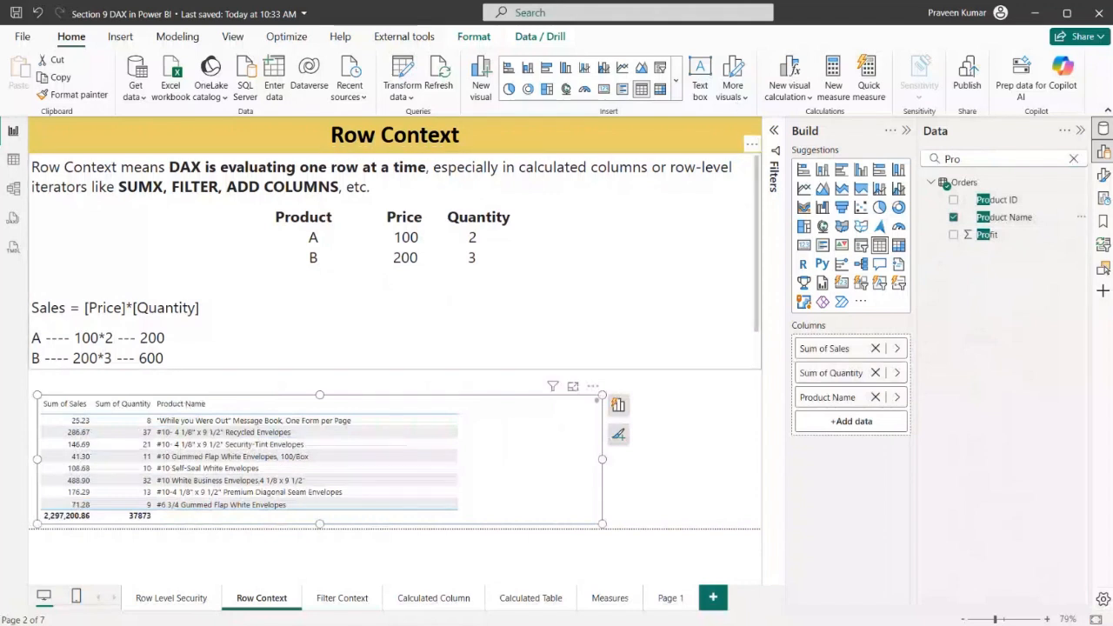
Highlight SUMX in the Row Context definition and create a new measure in the Orders table
left_click(115, 186)
left_click_drag(118, 186, 166, 186)
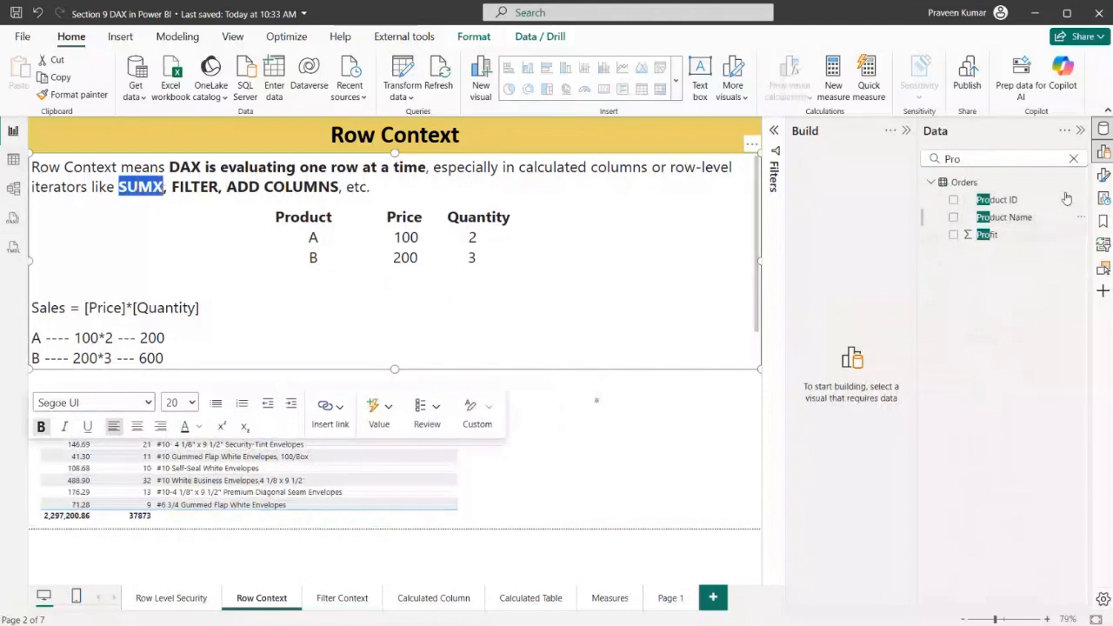
left_click(1073, 158)
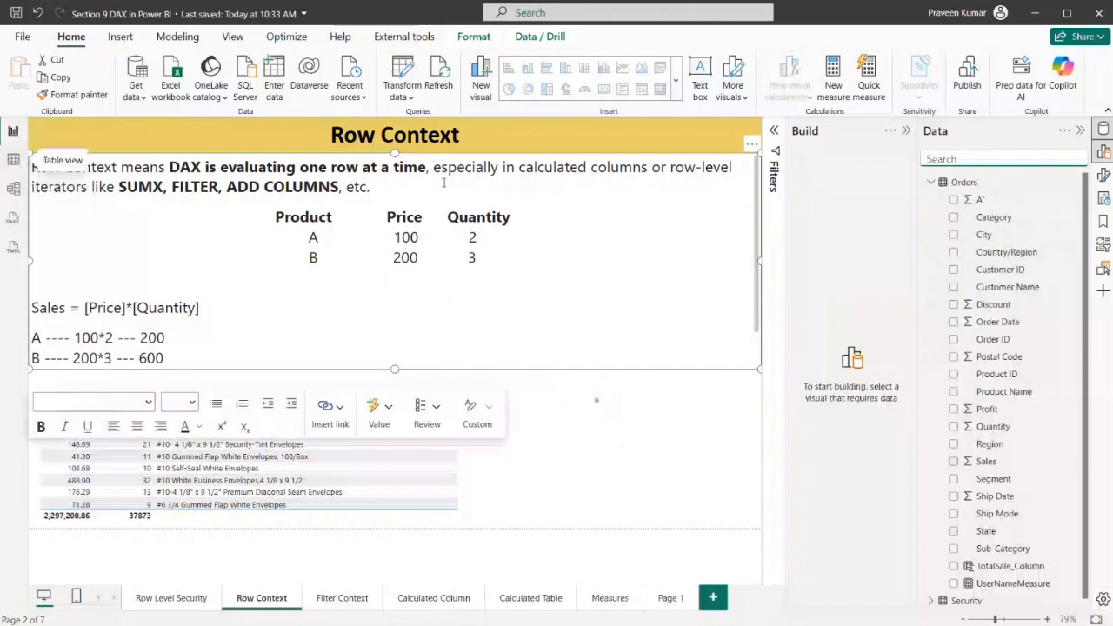
left_click(1073, 182)
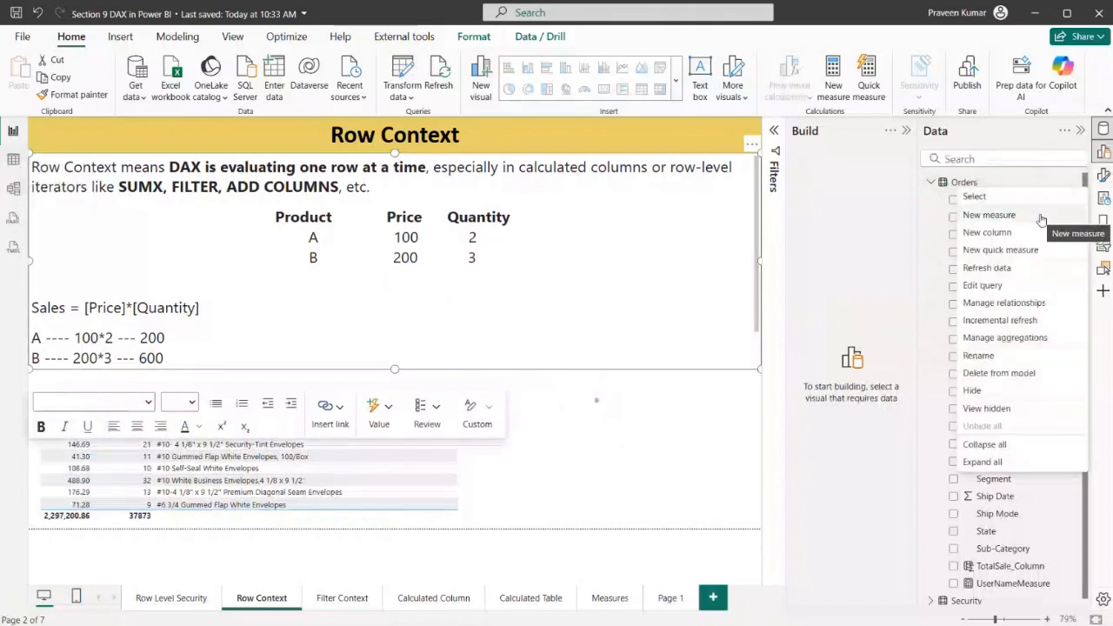
left_click(1006, 178)
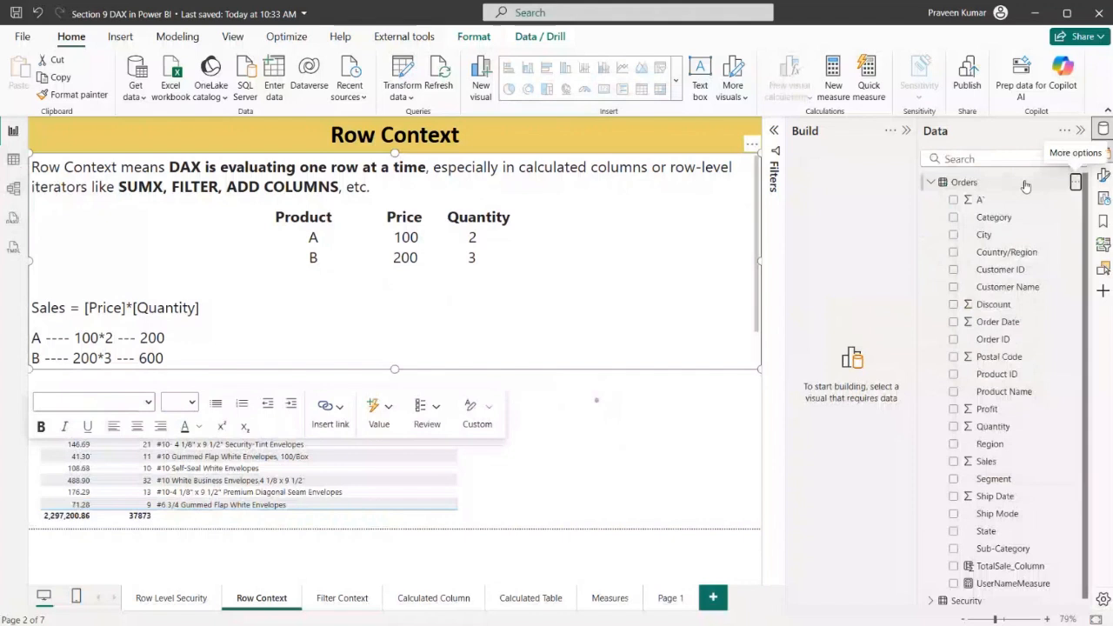
left_click(1075, 182)
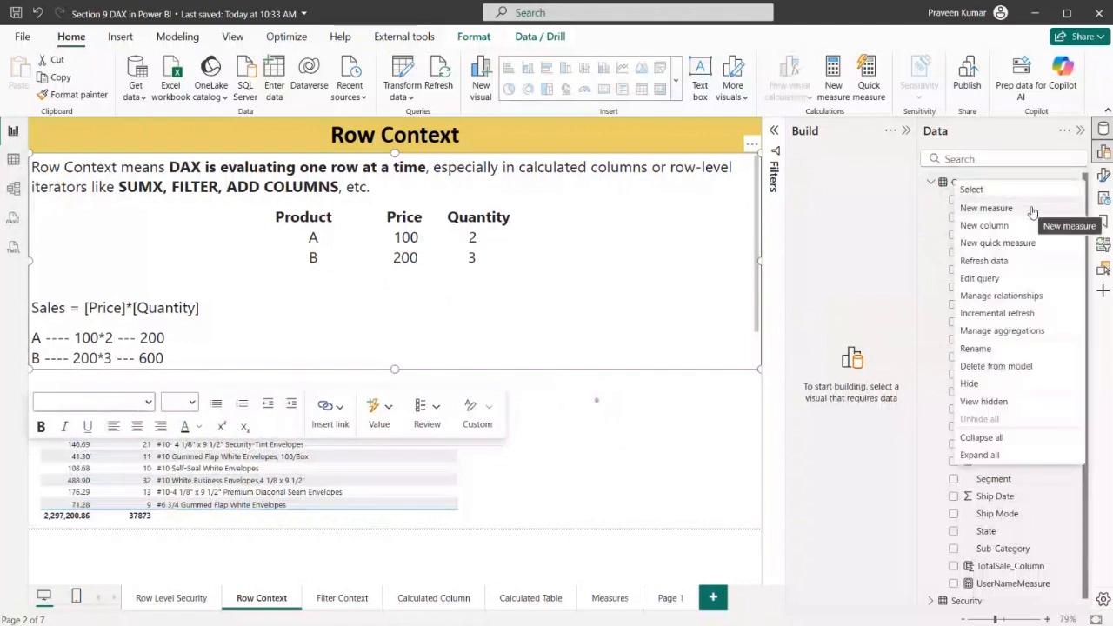
left_click(1035, 213)
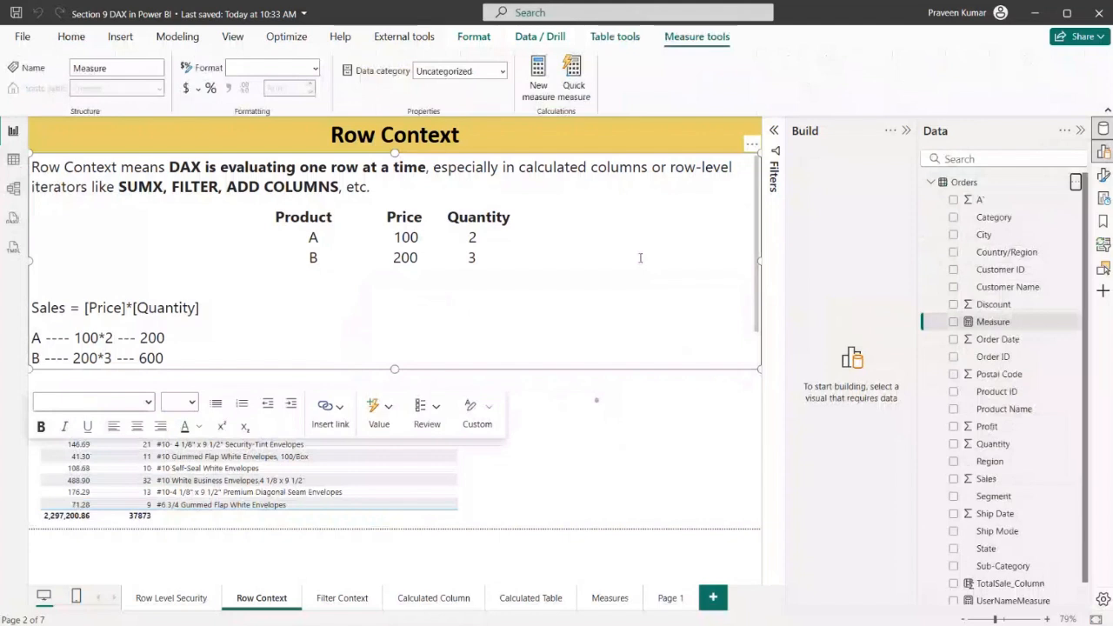
Name the new measure SumxSale and begin its formula with the SUMX function
type("Sum")
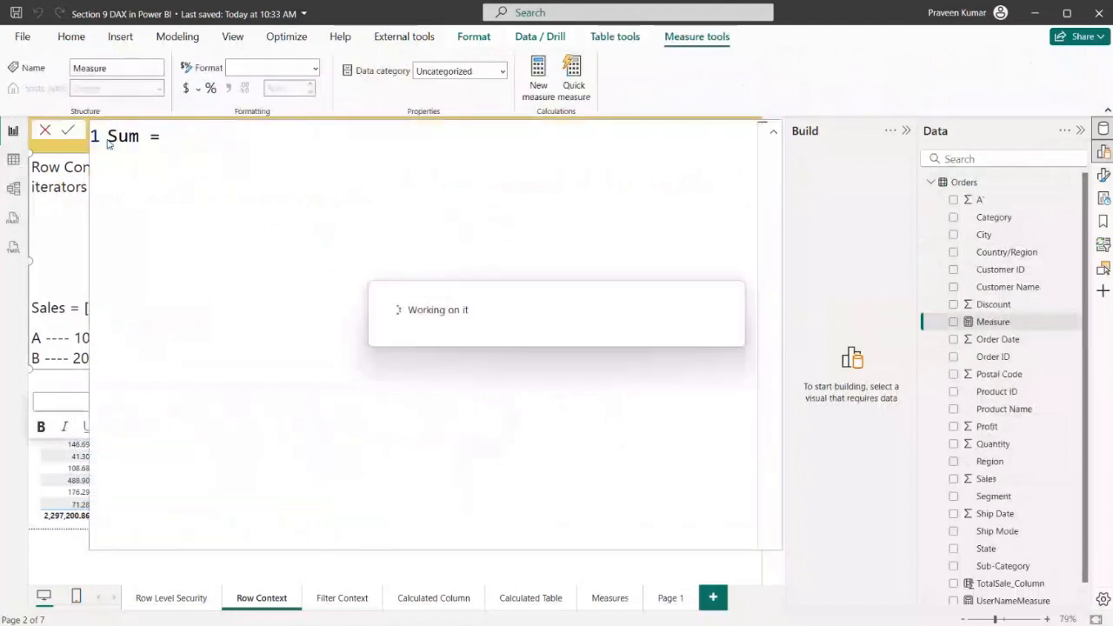
type("xSal")
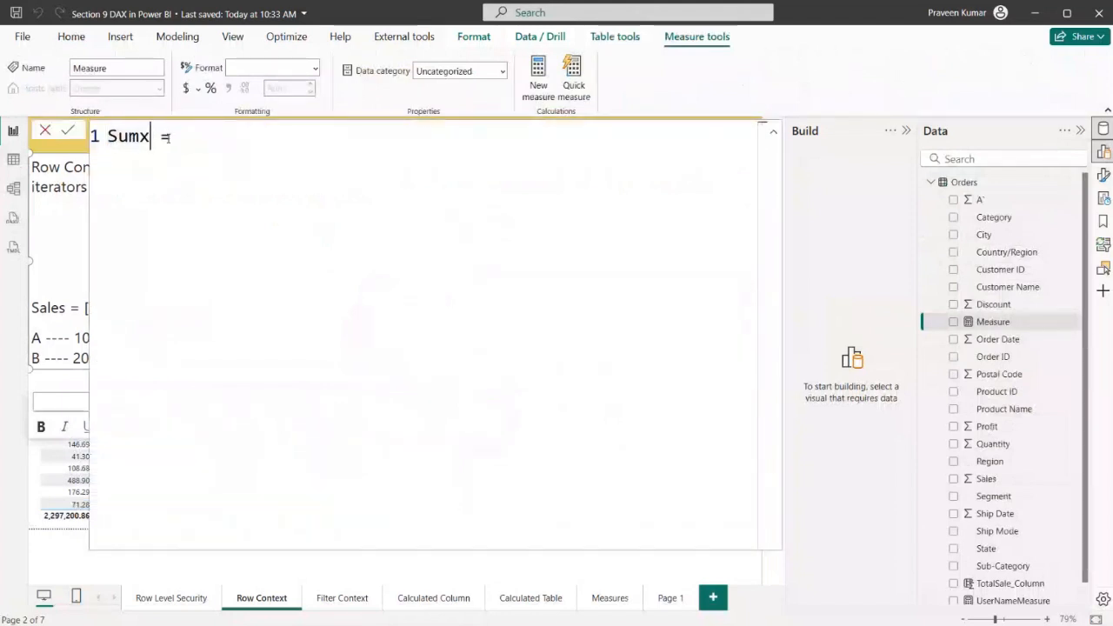
type("e = SUM")
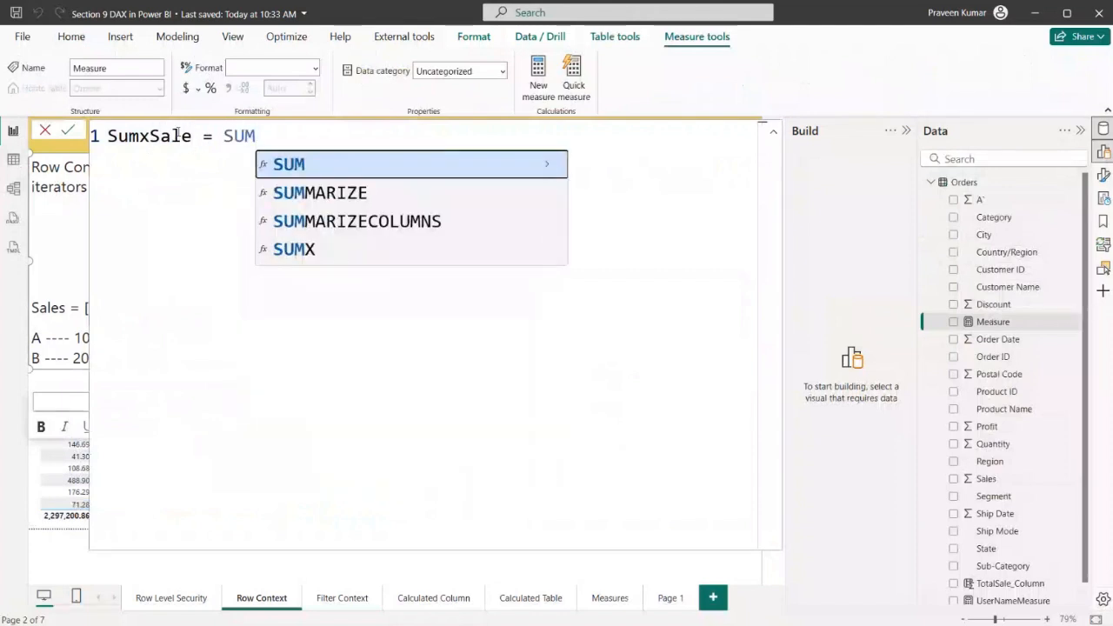
type("X(")
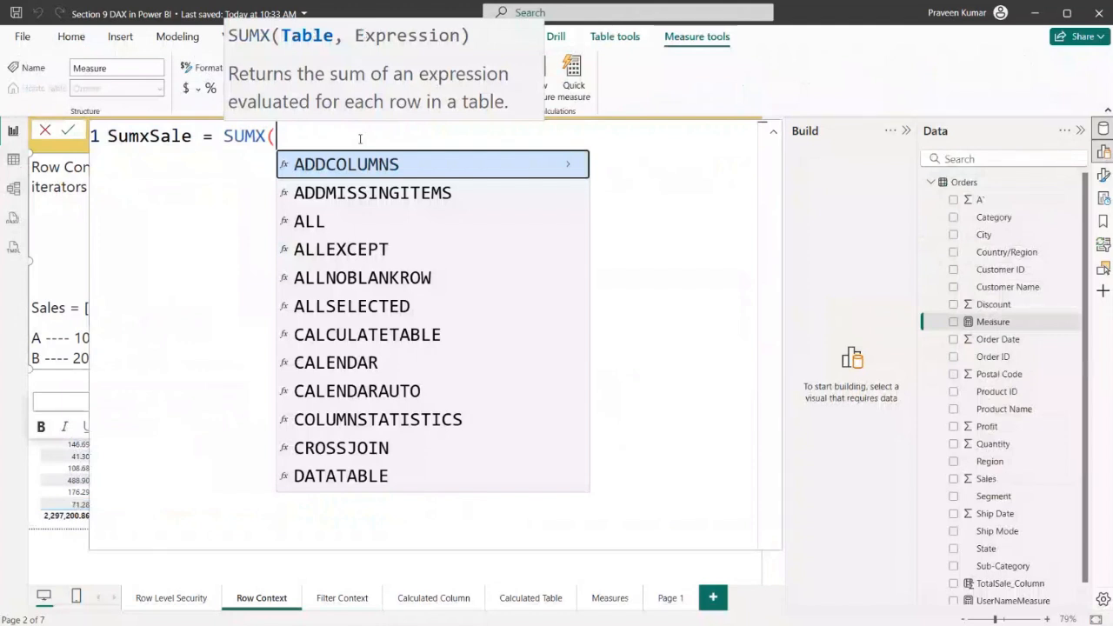
Give SUMX the Orders table as its first argument and start the row expression with Orders[Sales]
type("Orders")
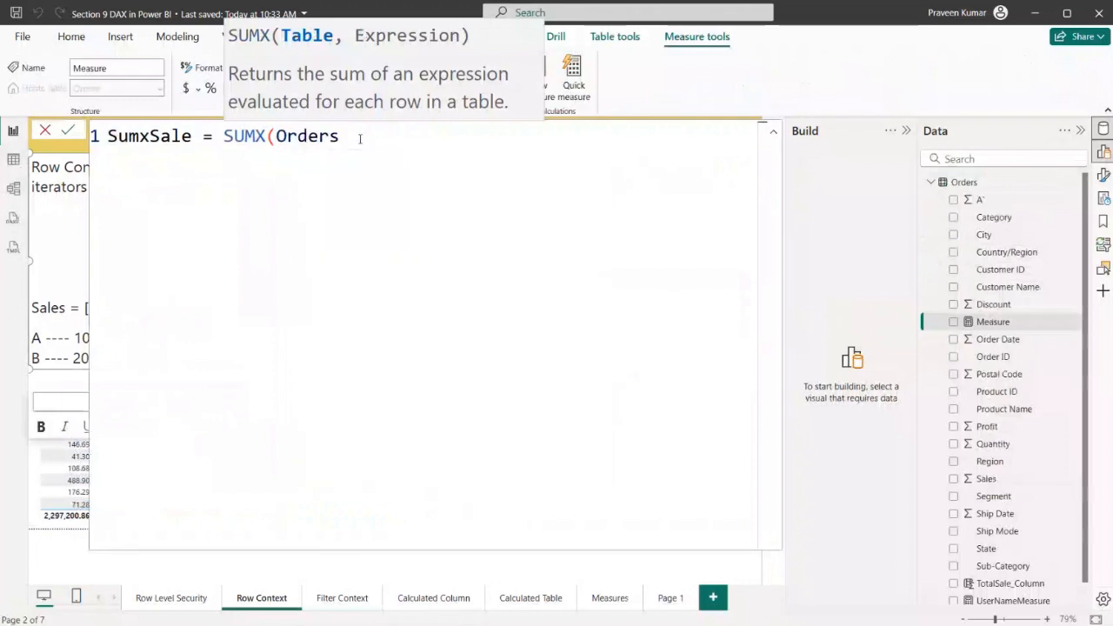
type(",")
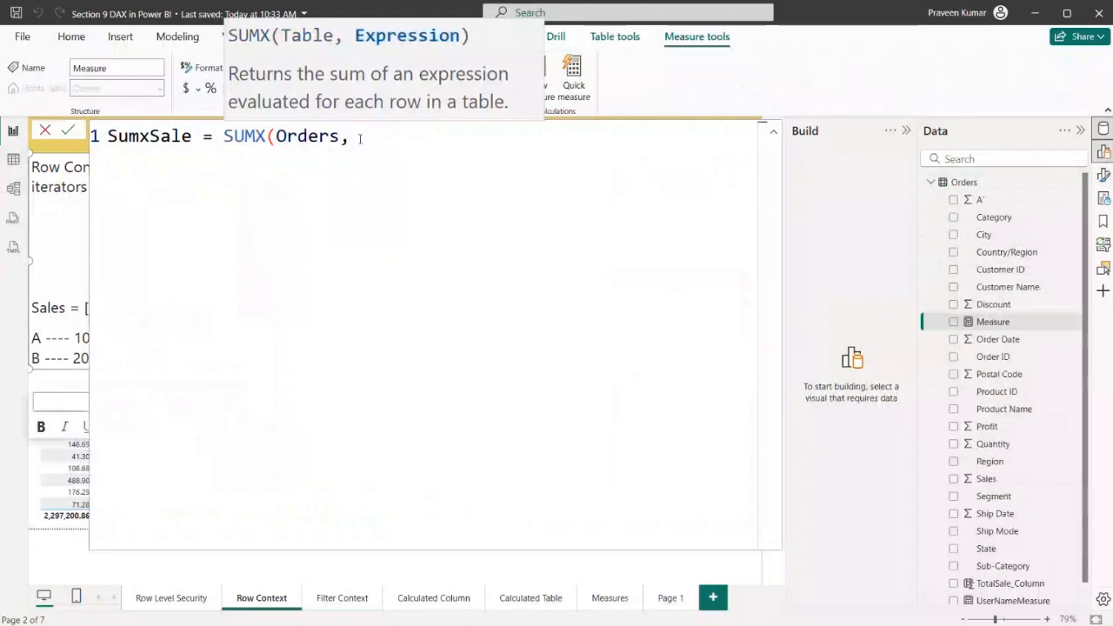
type("S")
key("BackSpace")
type("Sale")
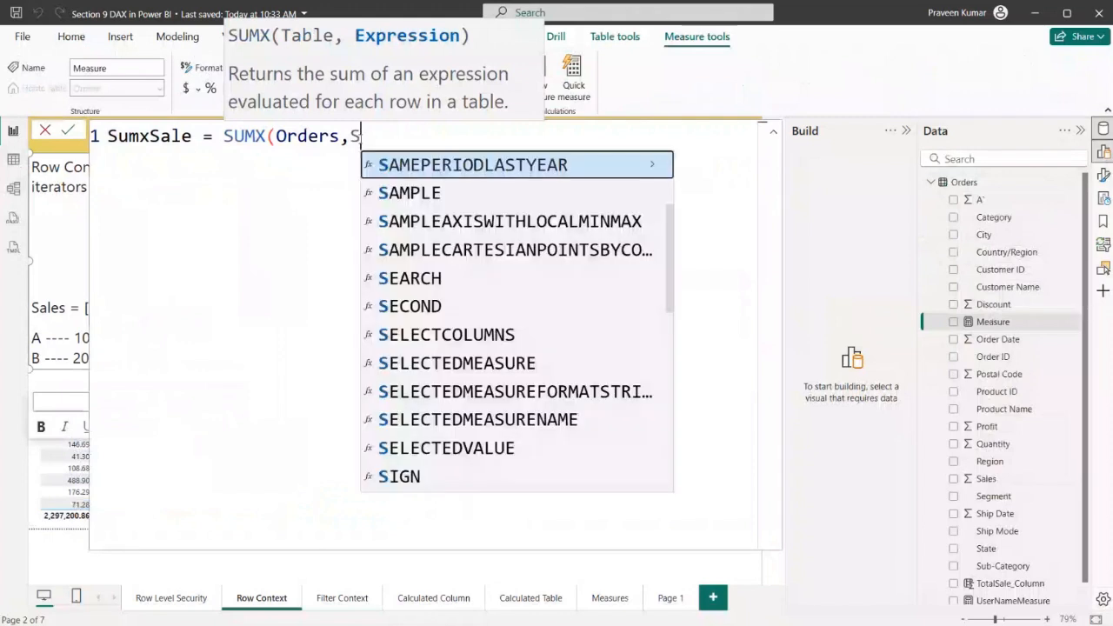
key("Tab")
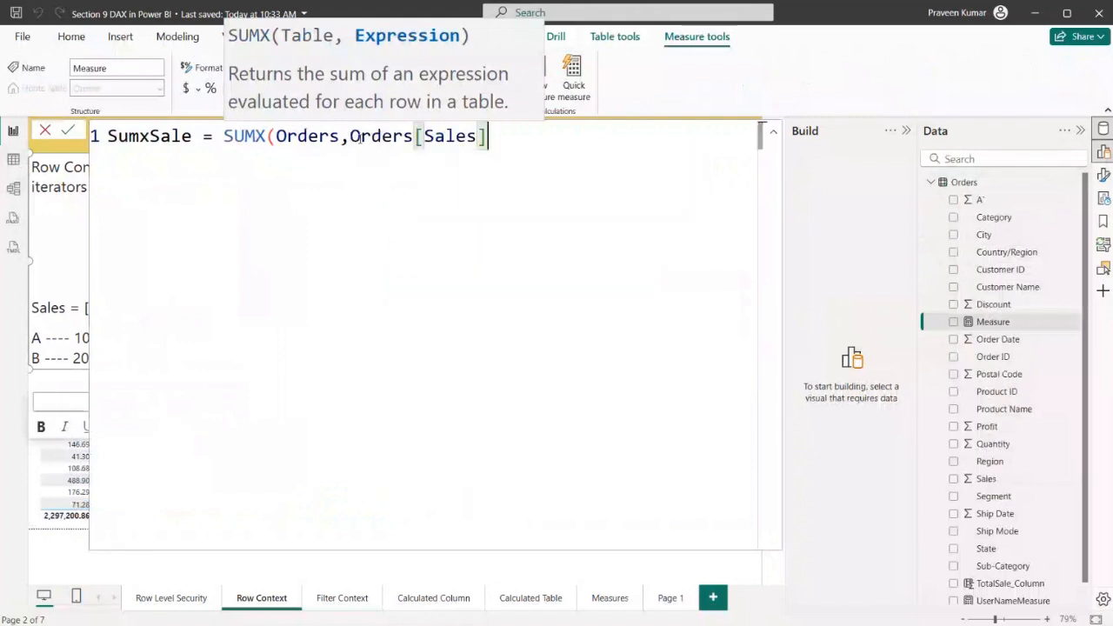
Multiply by Orders[Quantity] to complete the SumxSale formula, commit the measure and close the formula editor
type("*")
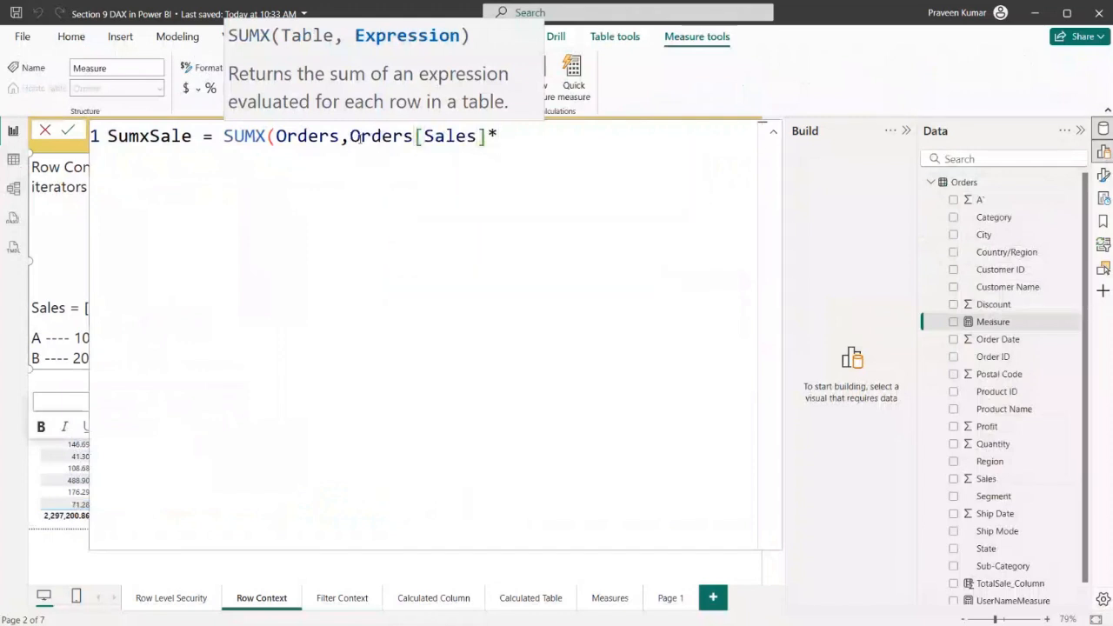
type("Qua")
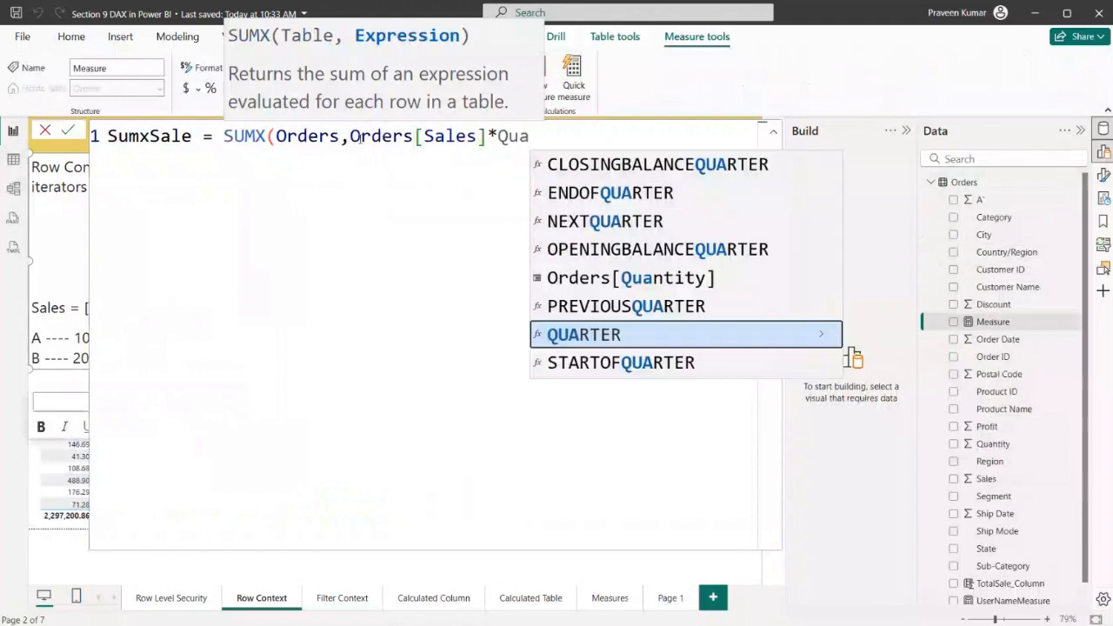
key("Up")
key("Up")
key("Tab")
type(")")
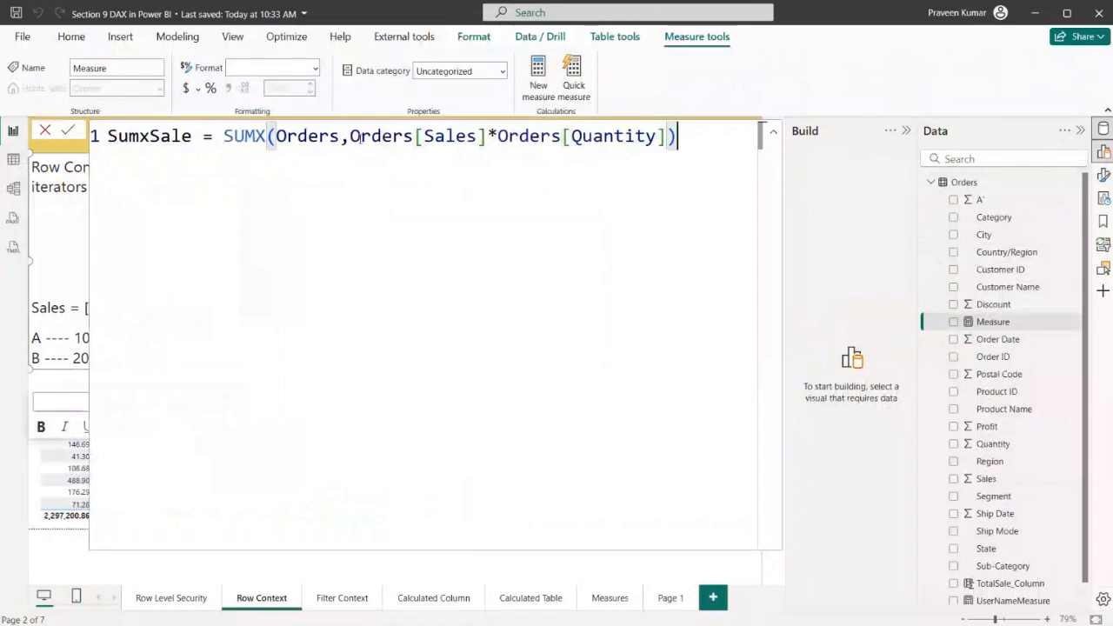
key("Return")
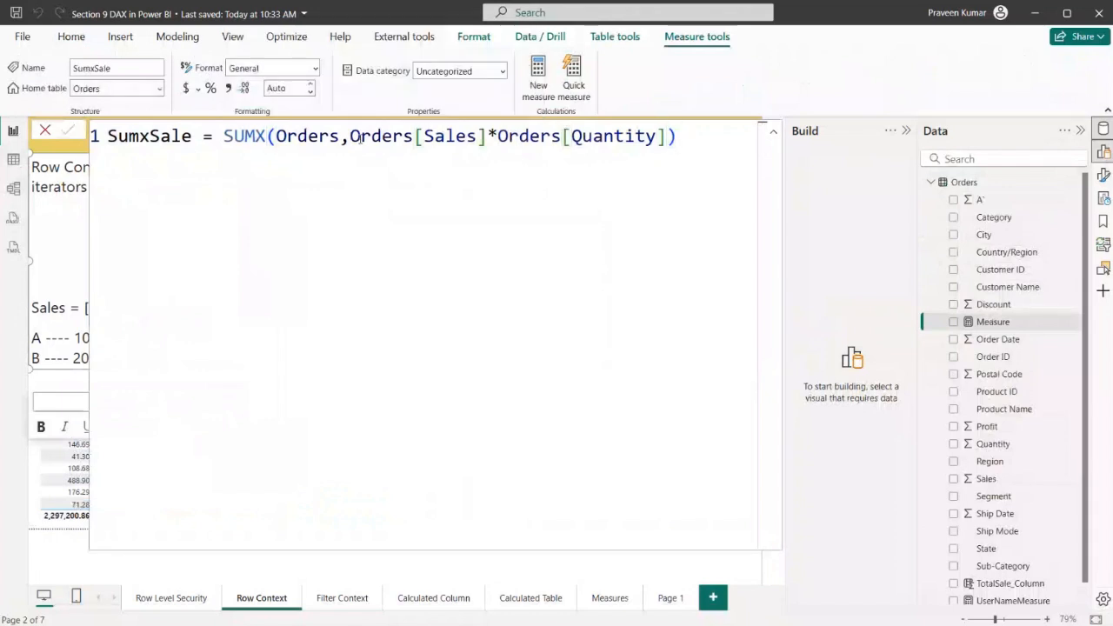
left_click(45, 130)
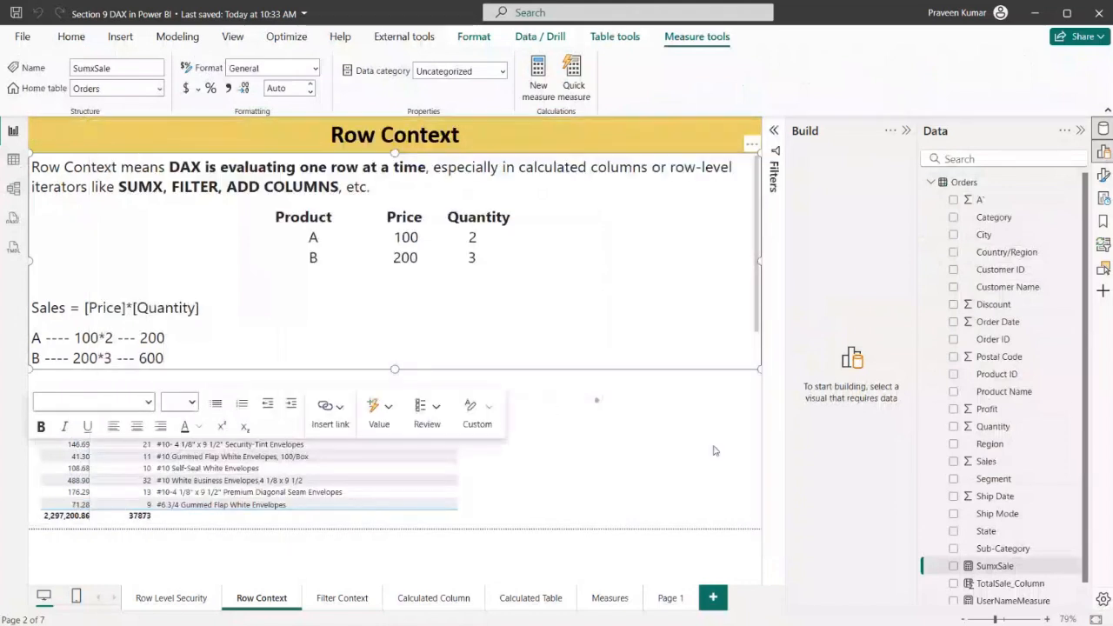
Add the SumxSale measure as the fourth column of the table visual, after Product Name
scroll(999, 439, "down", 1)
left_click(557, 460)
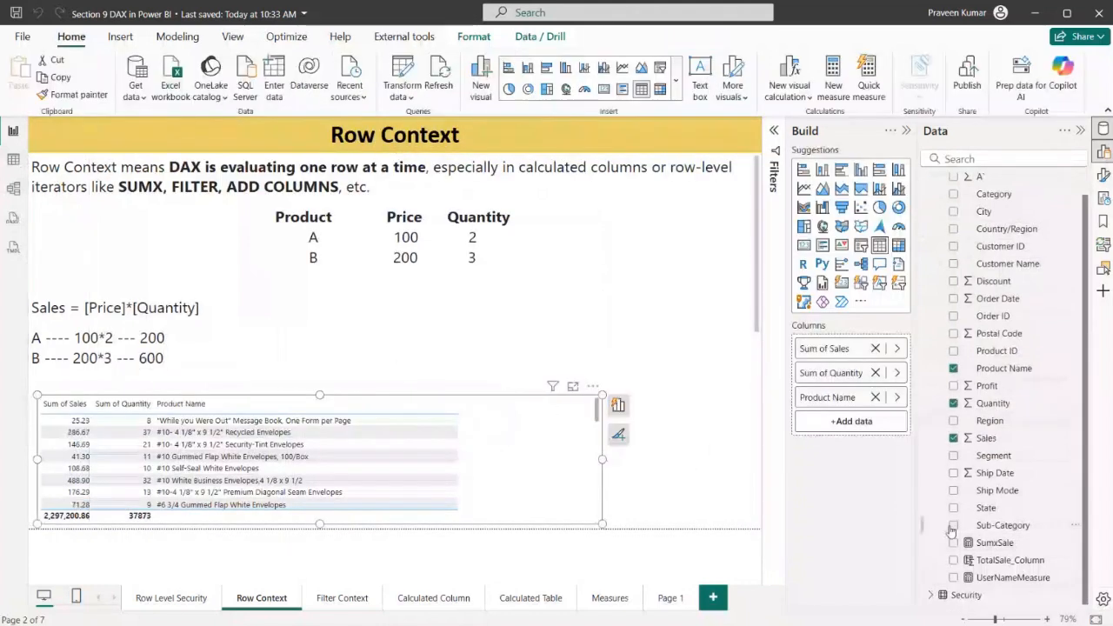
left_click_drag(983, 547, 853, 425)
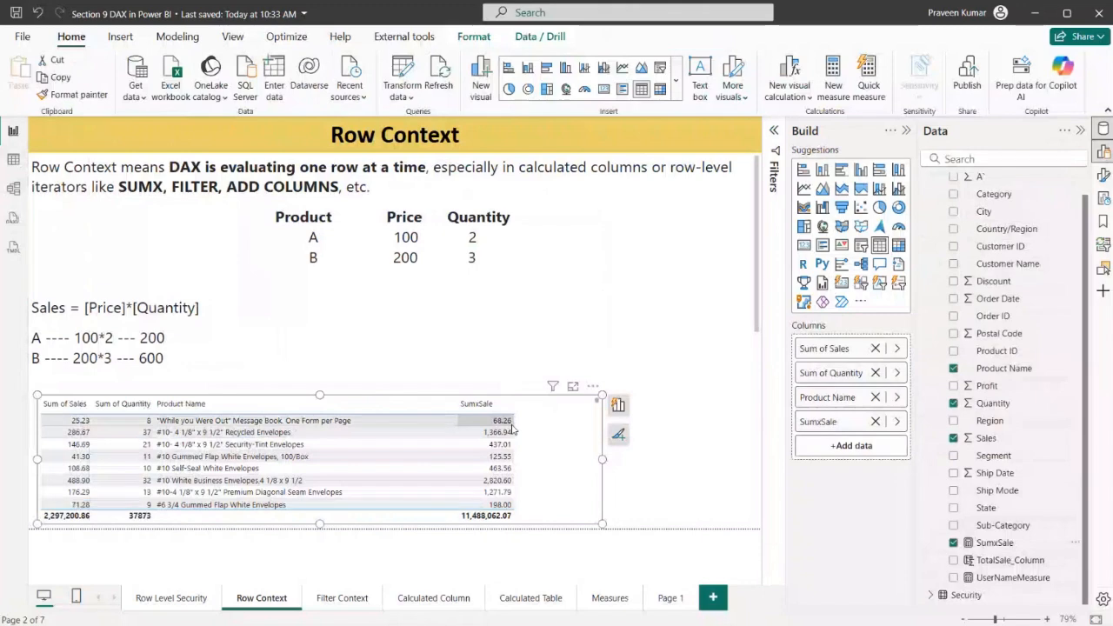
Review the SumxSale formula, highlighting its row expression Orders[Sales]*Orders[Quantity]
left_click(987, 508)
left_click(994, 542)
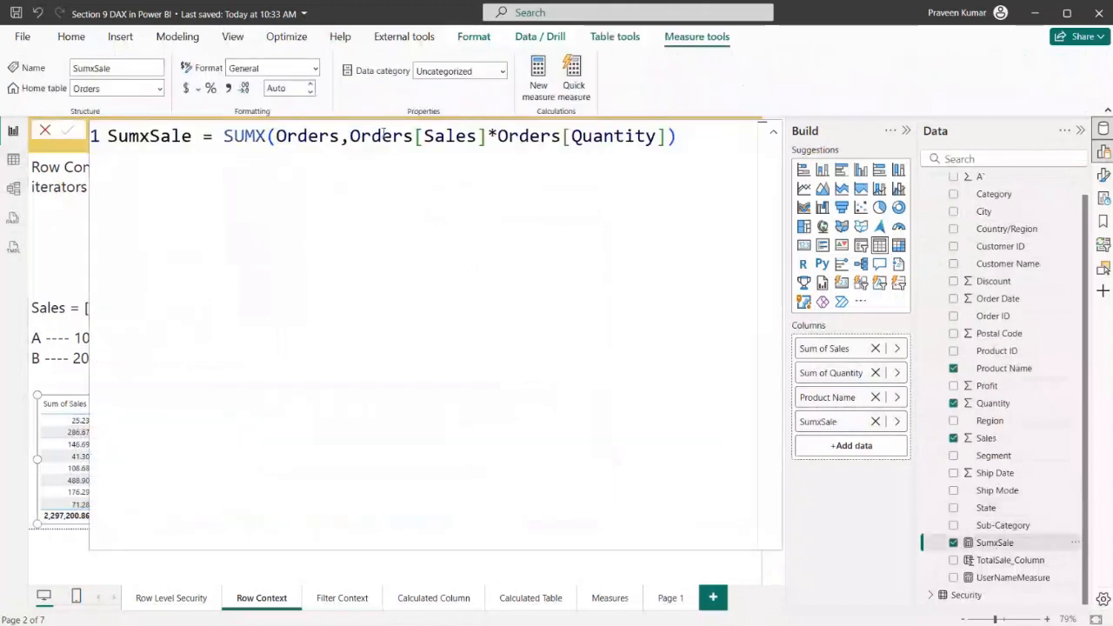
left_click_drag(349, 136, 646, 136)
left_click(497, 136)
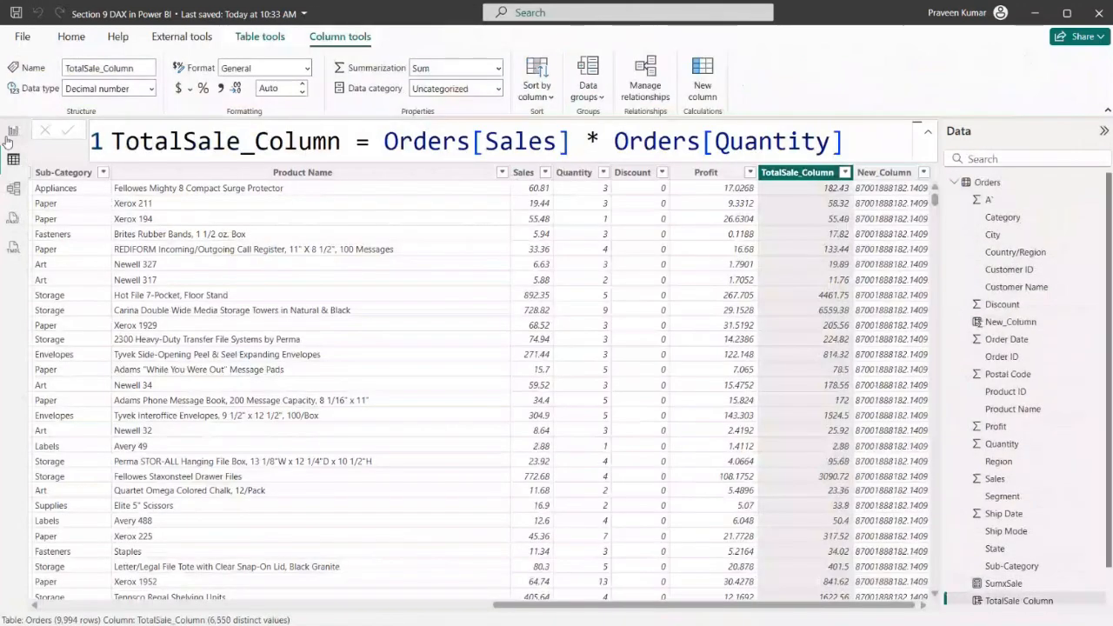
left_click(9, 134)
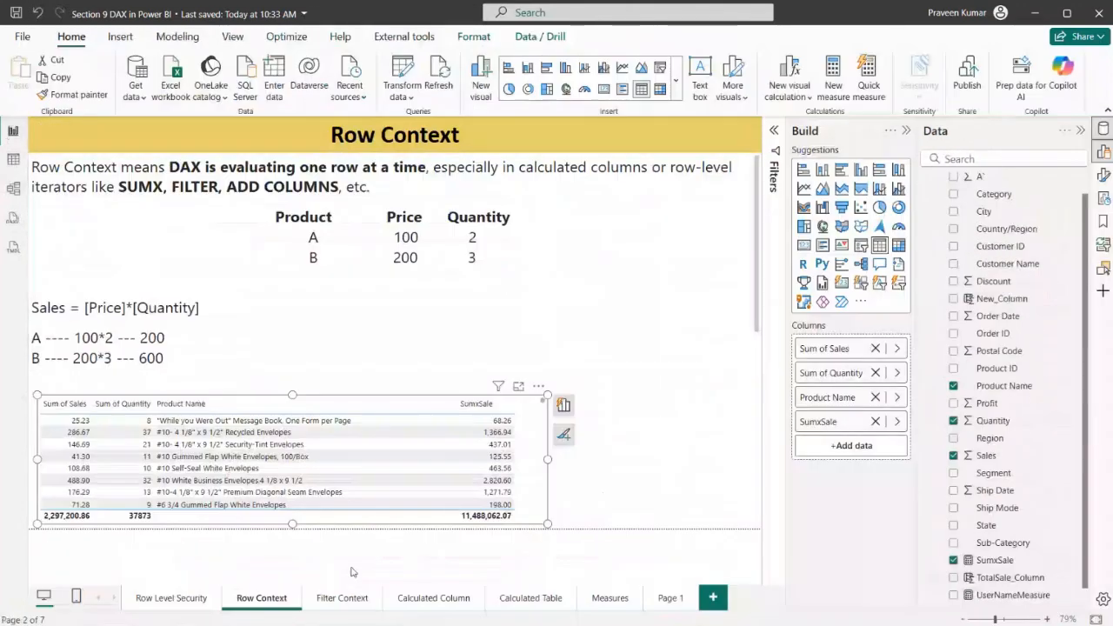
Open the Filter Context page and filter the Category column of the Orders data table to Furniture only
left_click(342, 598)
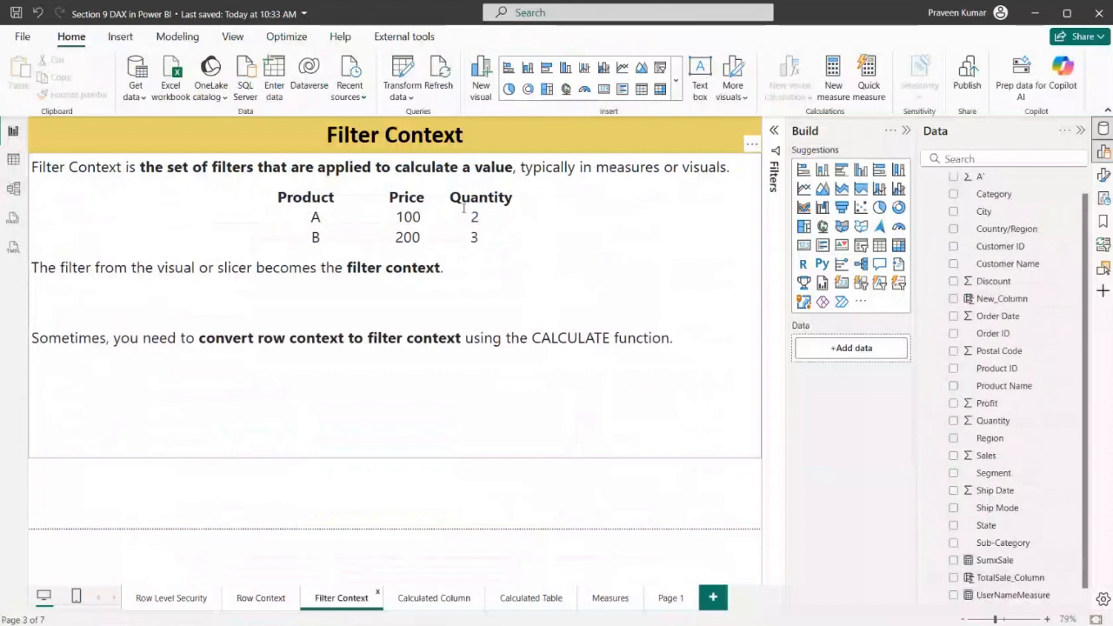
left_click(13, 161)
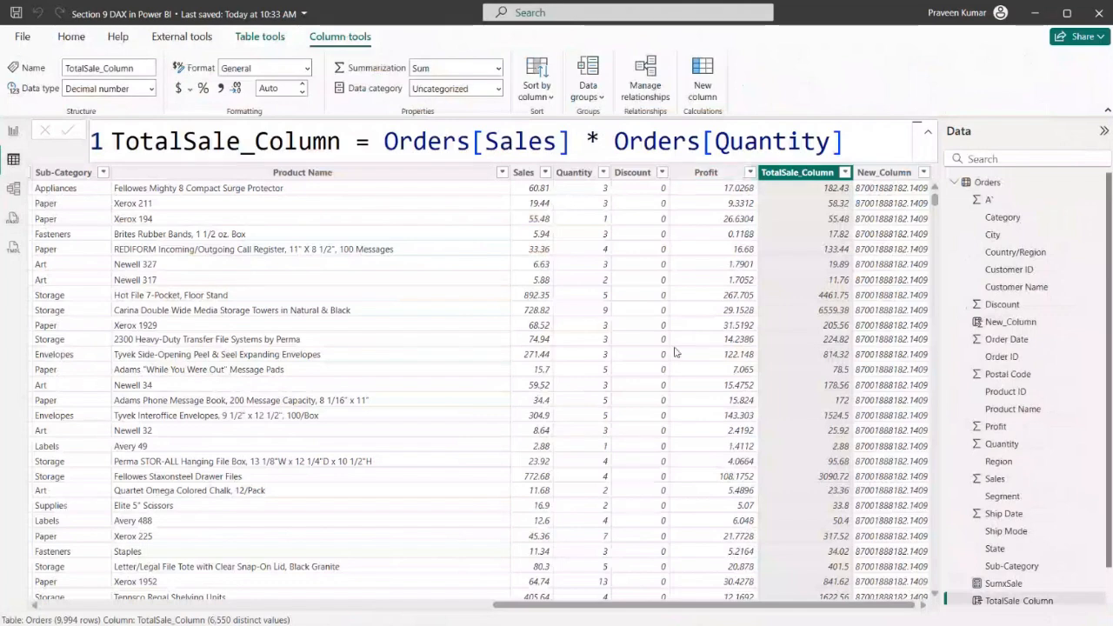
left_click_drag(737, 611, 520, 614)
left_click(497, 174)
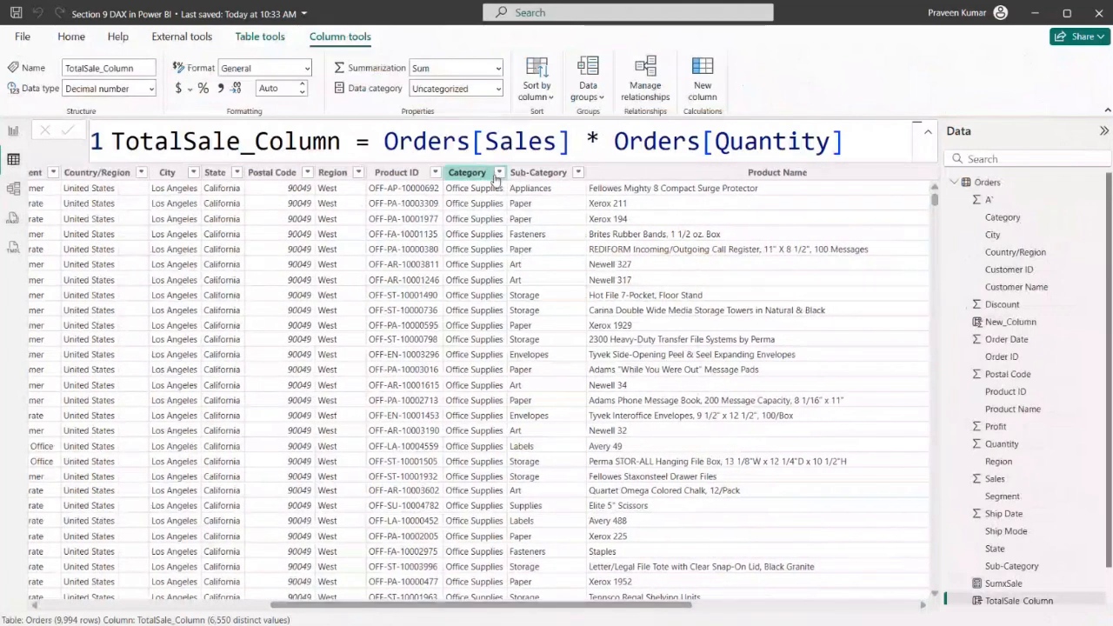
left_click(498, 150)
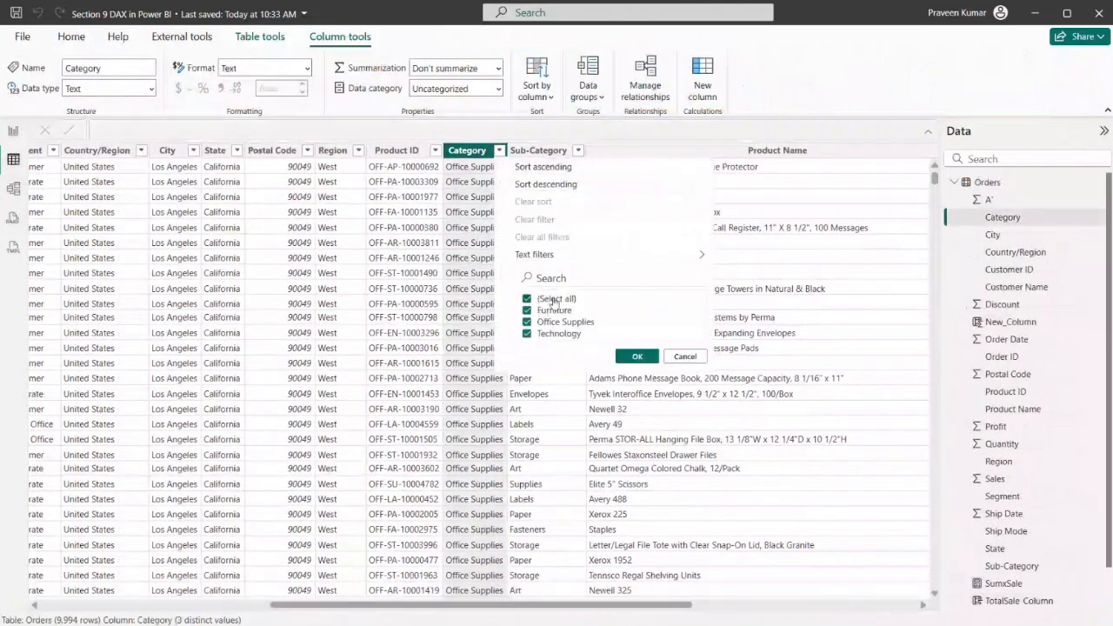
left_click(546, 299)
left_click(550, 310)
left_click(623, 359)
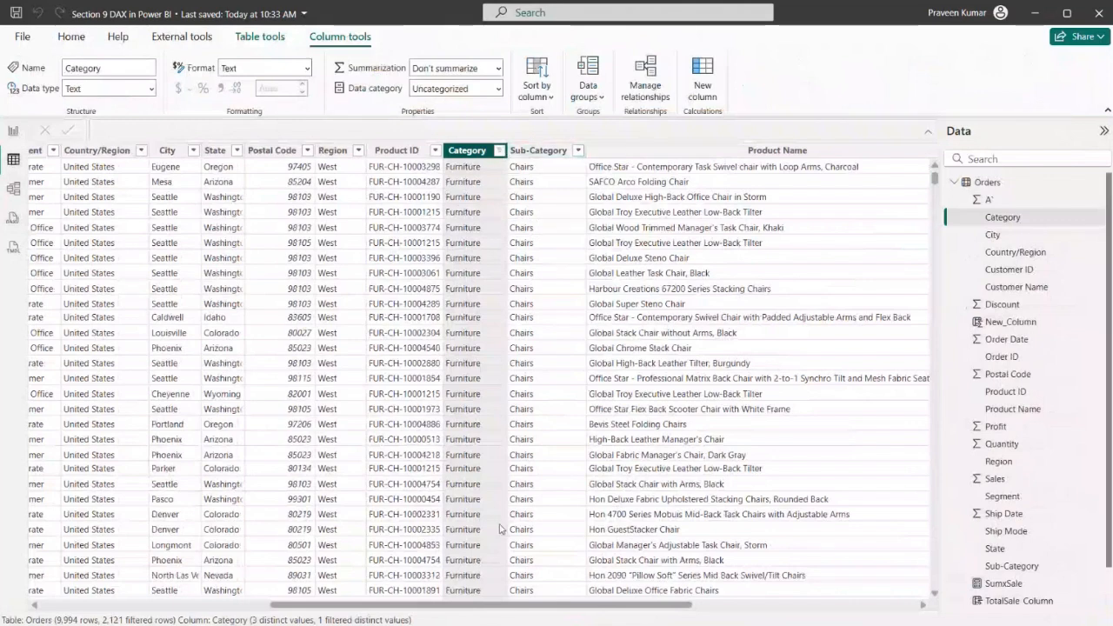
Return to the report view and shorten the Filter Context text box to end just below its last line
left_click(12, 132)
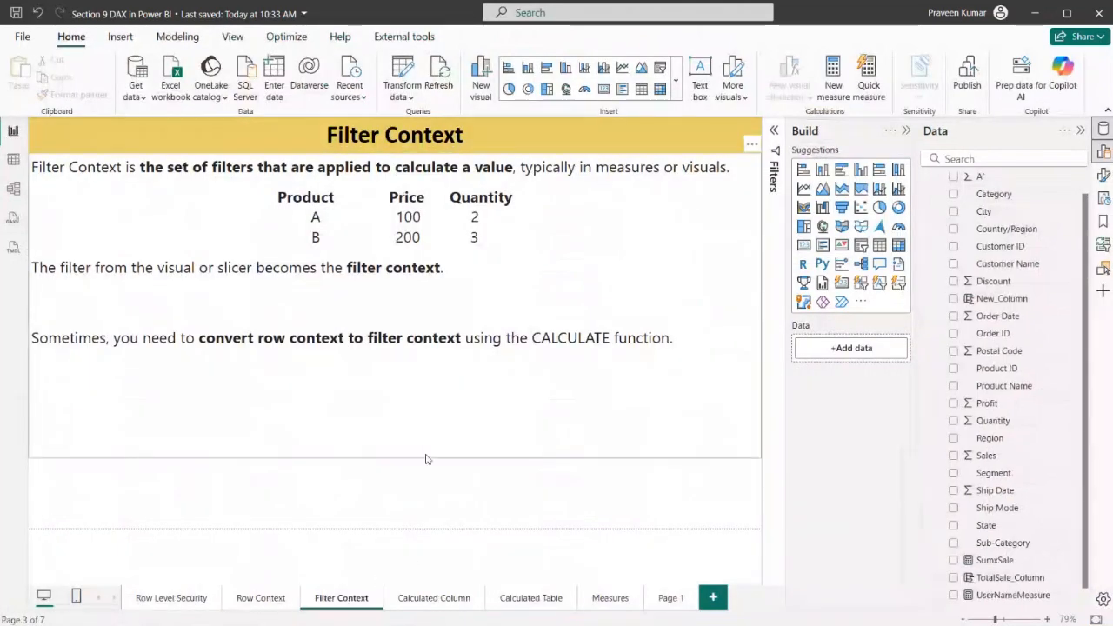
left_click(425, 460)
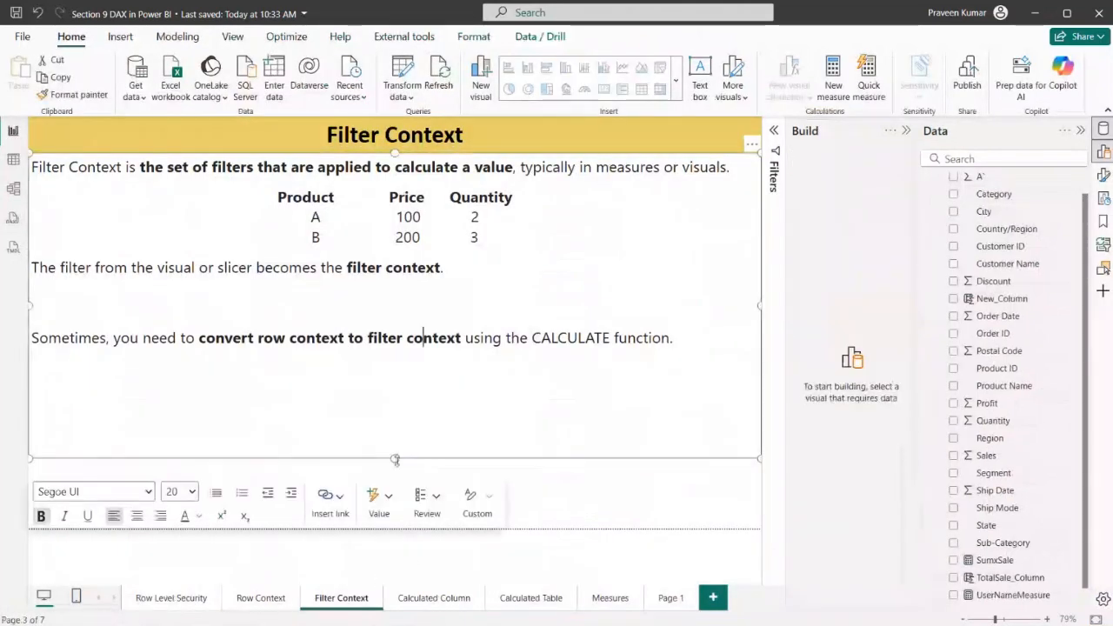
left_click(644, 432)
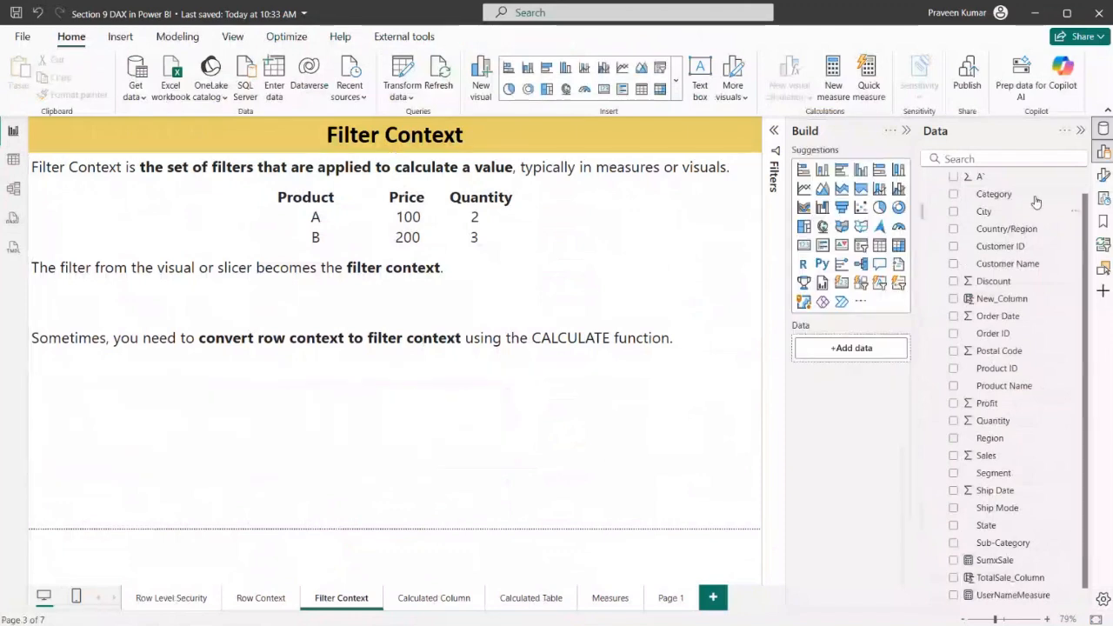
scroll(1039, 252, "up", 1)
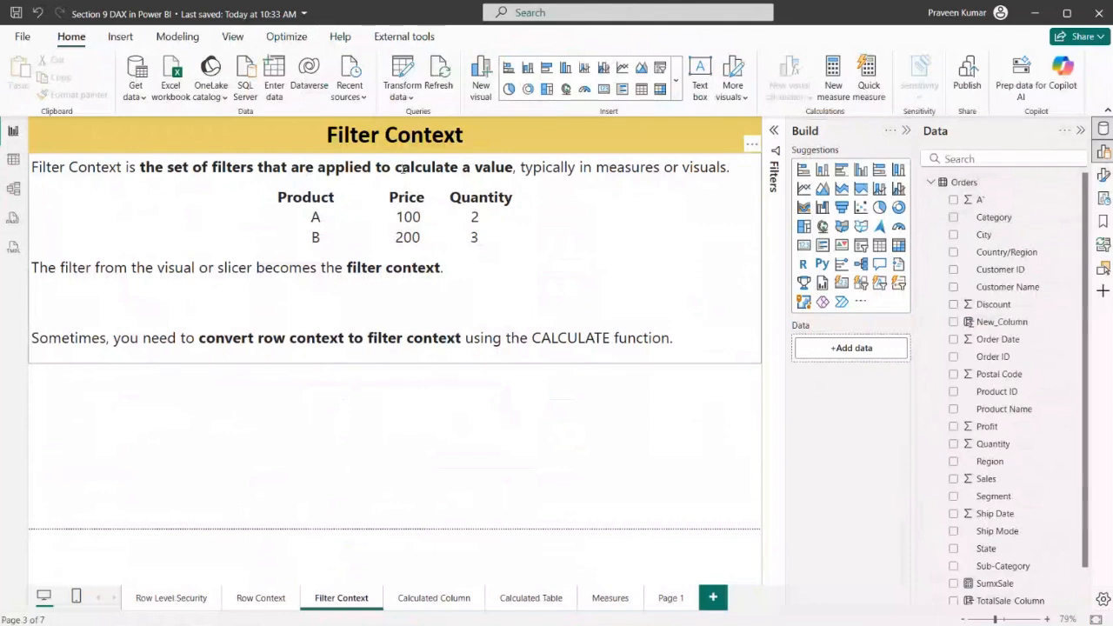
Highlight "measures" in the Filter Context definition and create a new measure in the Orders table
left_click_drag(595, 166, 660, 167)
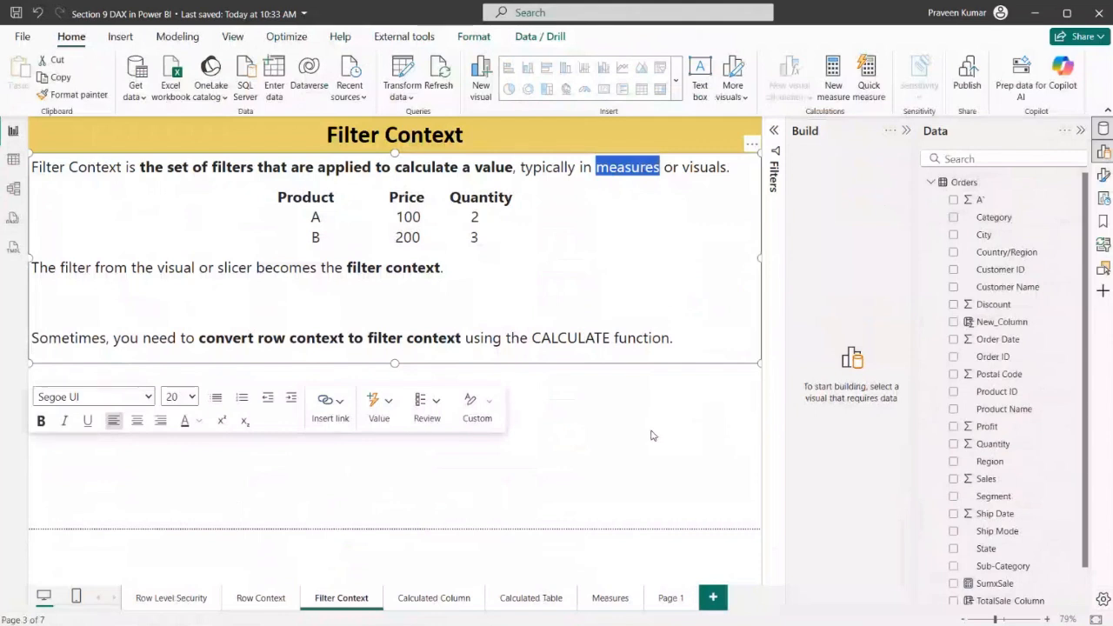
left_click(700, 439)
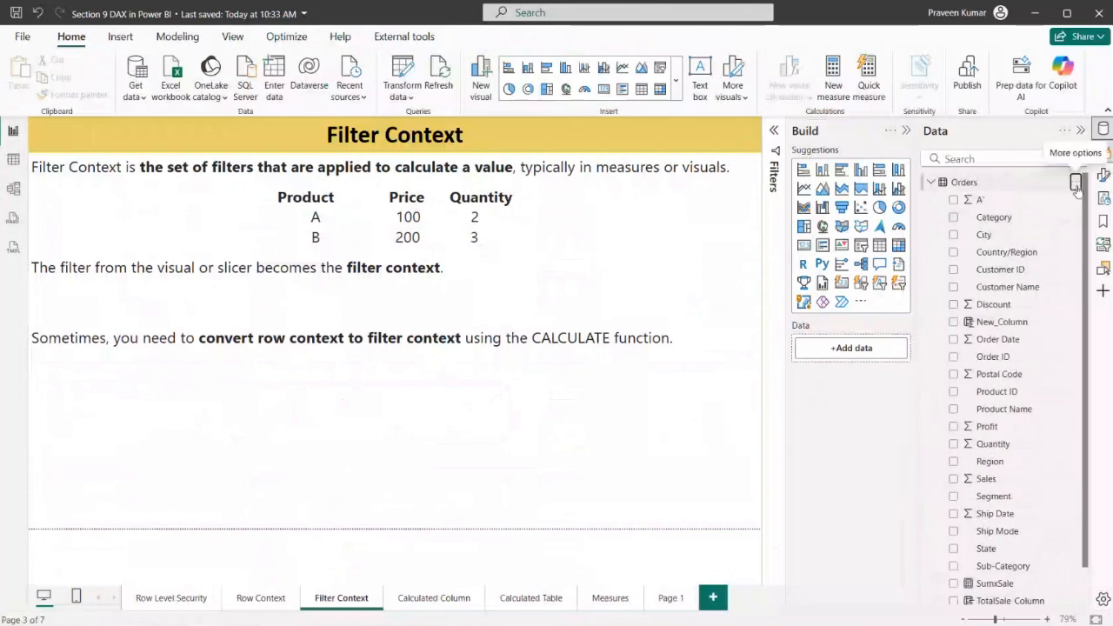
left_click(1066, 186)
left_click(1023, 217)
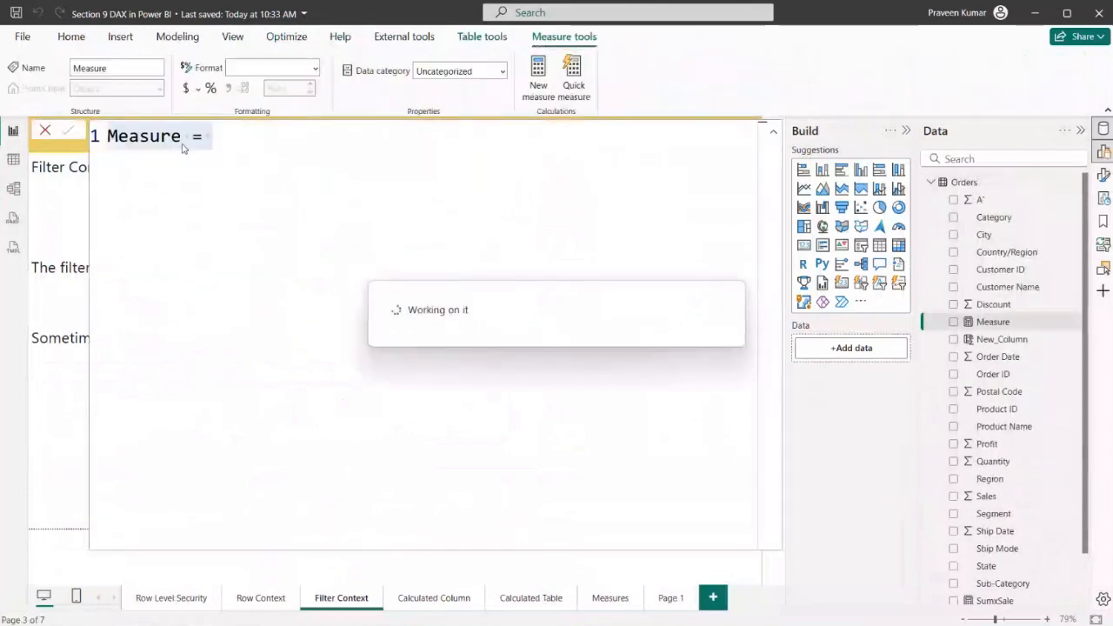
Name the new measure KPI and begin its formula with the CALCULATE function
key("BackSpace")
key("BackSpace")
key("BackSpace")
key("BackSpace")
key("BackSpace")
key("BackSpace")
key("BackSpace")
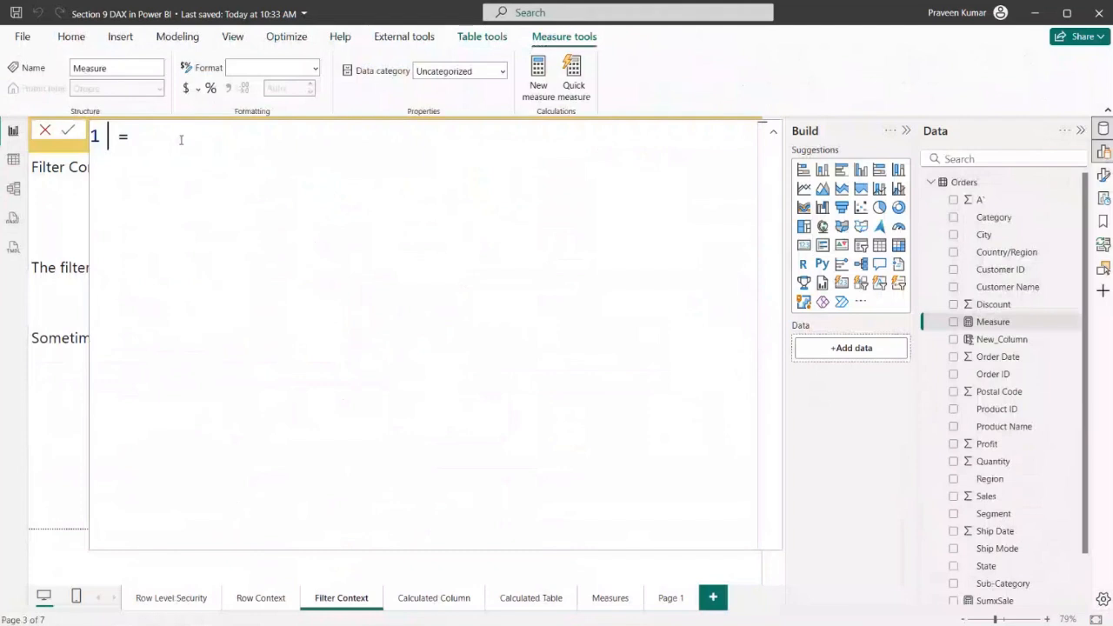
type("C")
key("BackSpace")
type("KIP")
key("BackSpace")
key("BackSpace")
type("PI")
left_click(181, 140)
type("CALCULATE(")
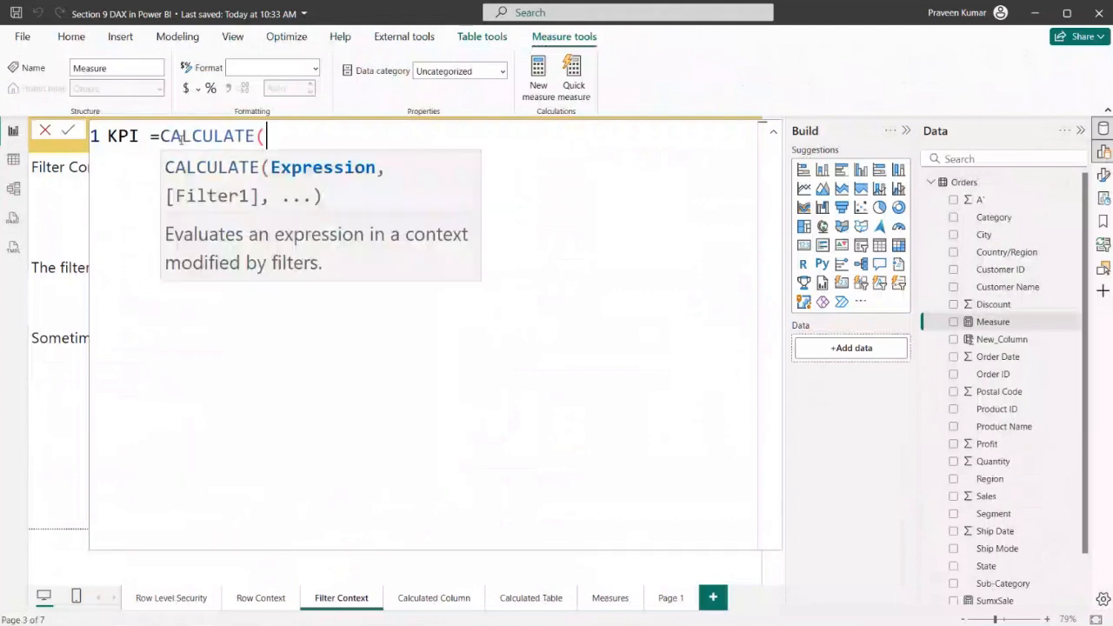
Enter SUM(Orders[Sales]) on a second, indented line as the CALCULATE expression, followed by a comma
key("shift+Return")
left_click(135, 162)
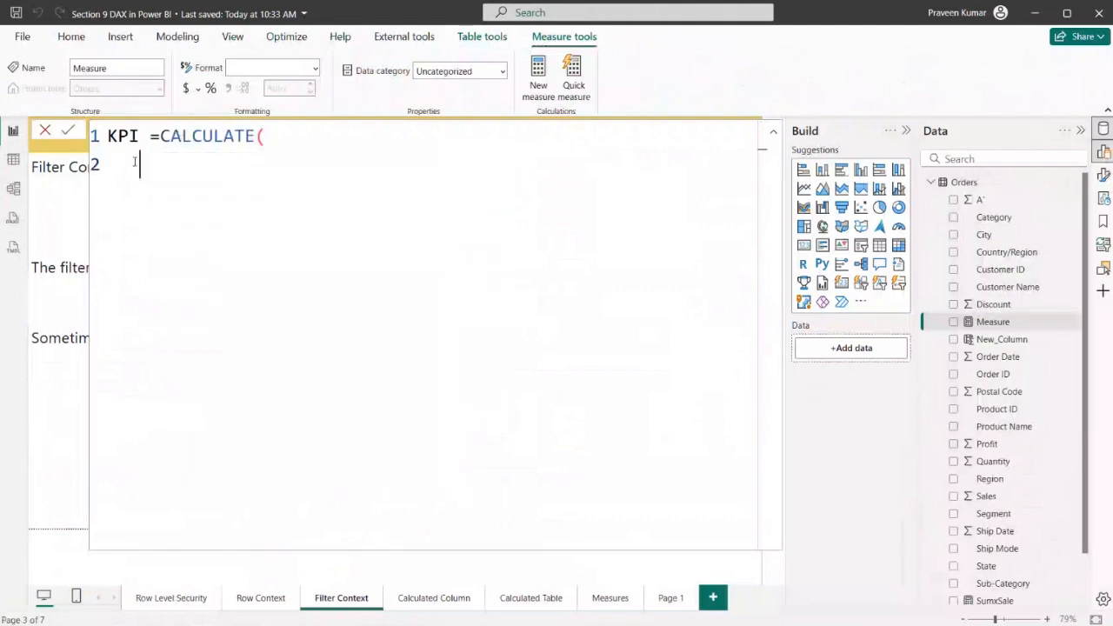
key("Tab")
type("S")
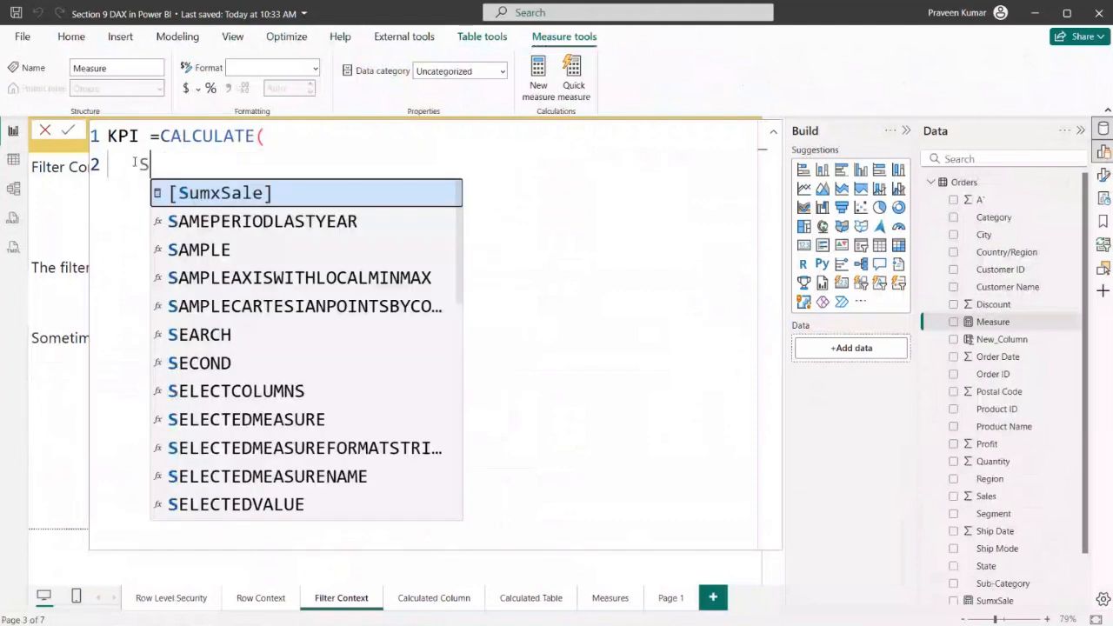
type("UM(Sal")
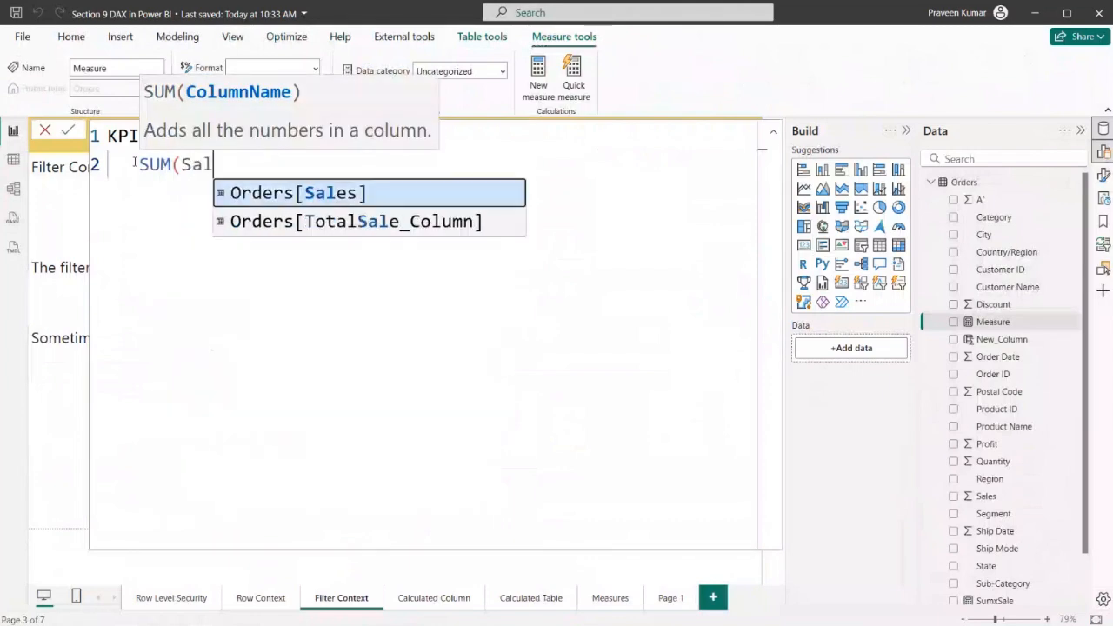
key("Tab")
type(")")
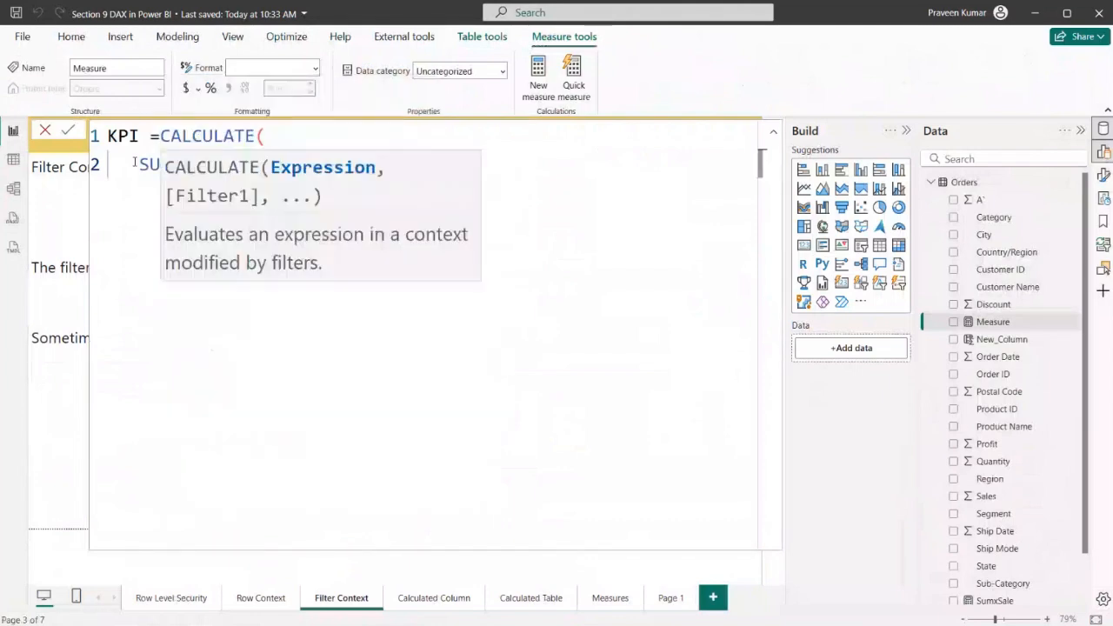
type(",")
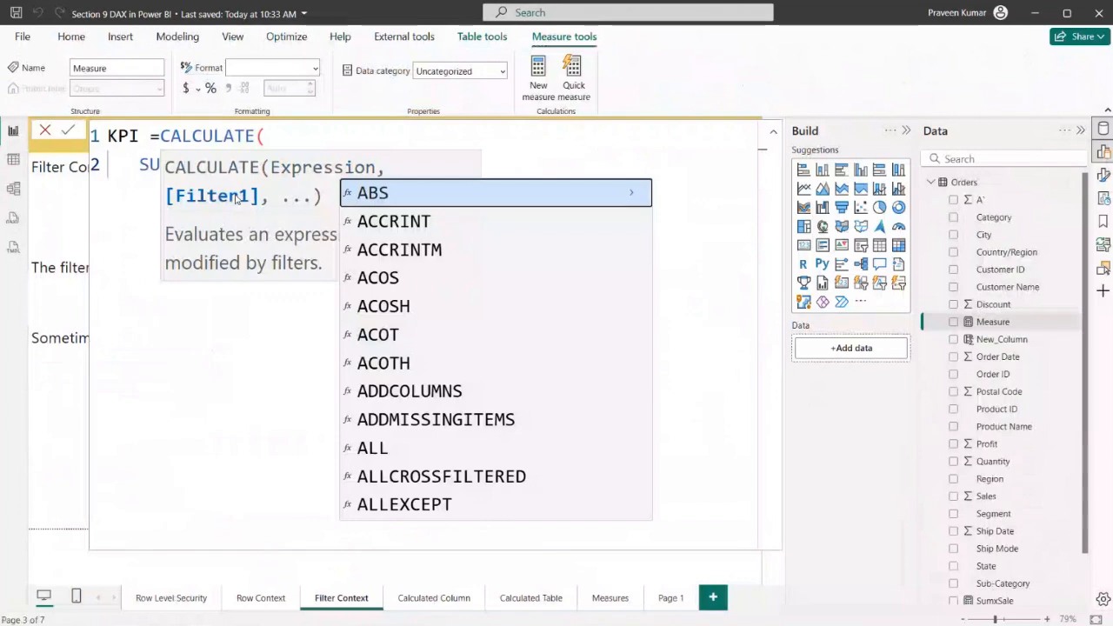
type("re")
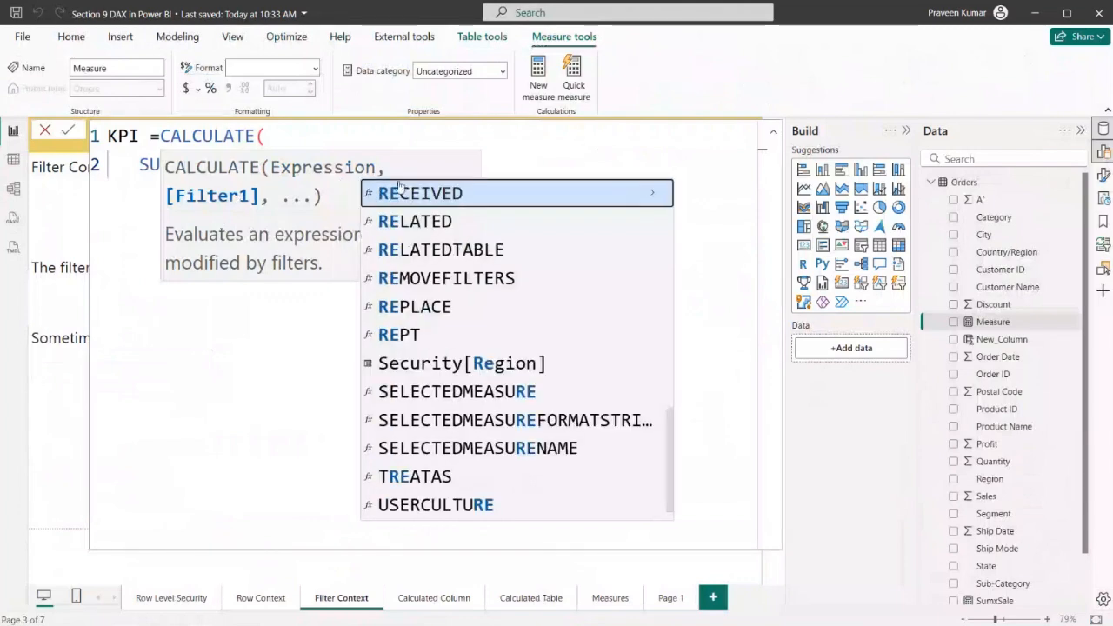
left_click(398, 192)
left_click_drag(343, 166, 433, 163)
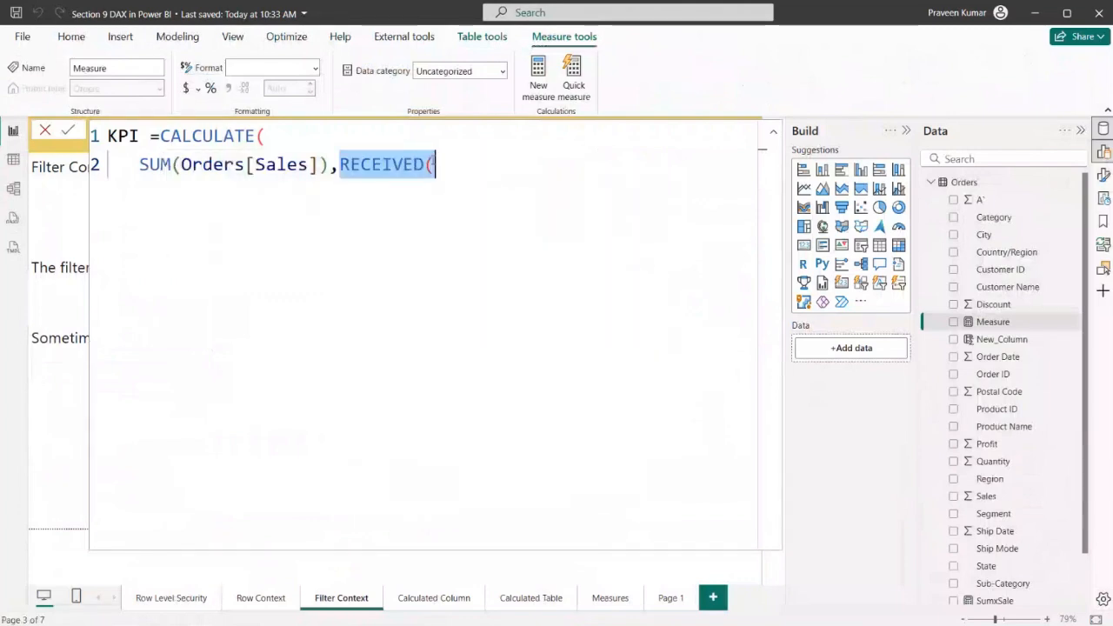
type("R")
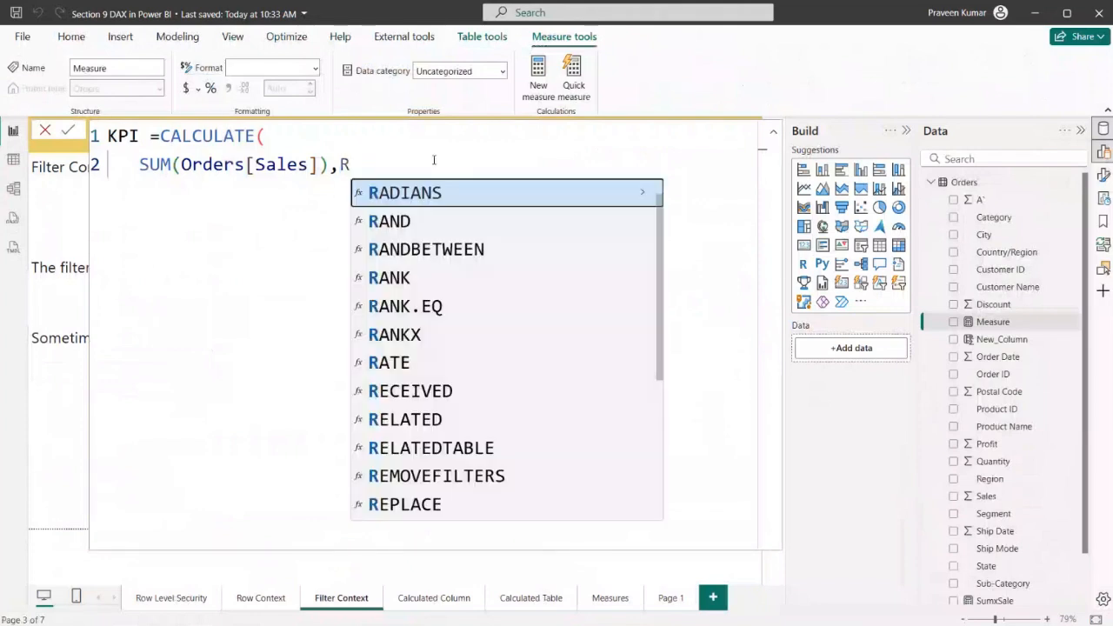
type("ed")
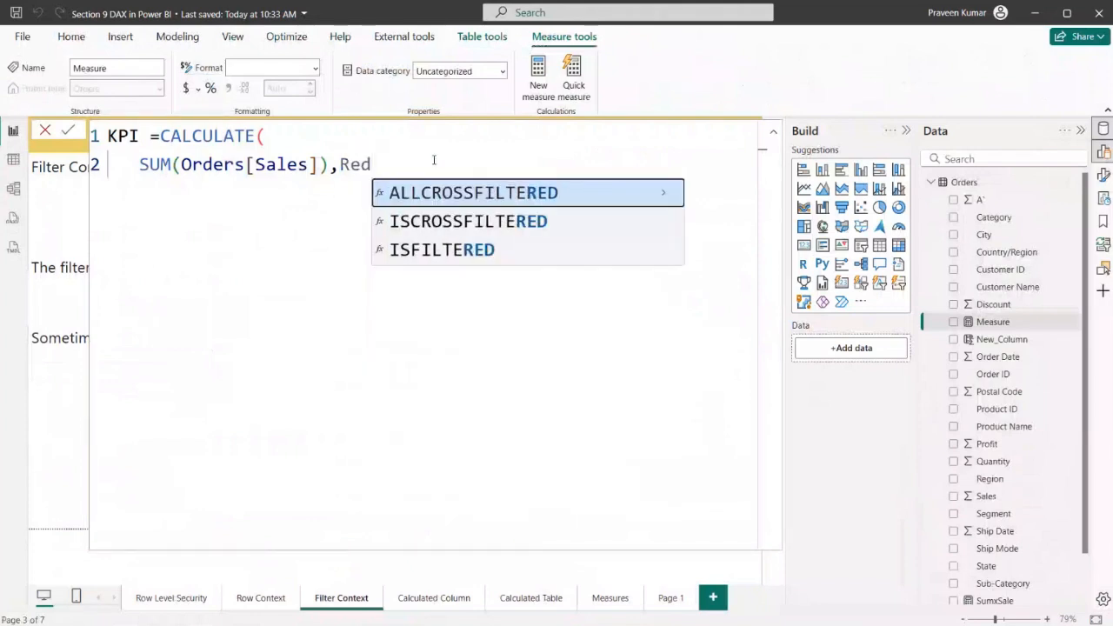
key("BackSpace")
key("BackSpace")
key("BackSpace")
type("S")
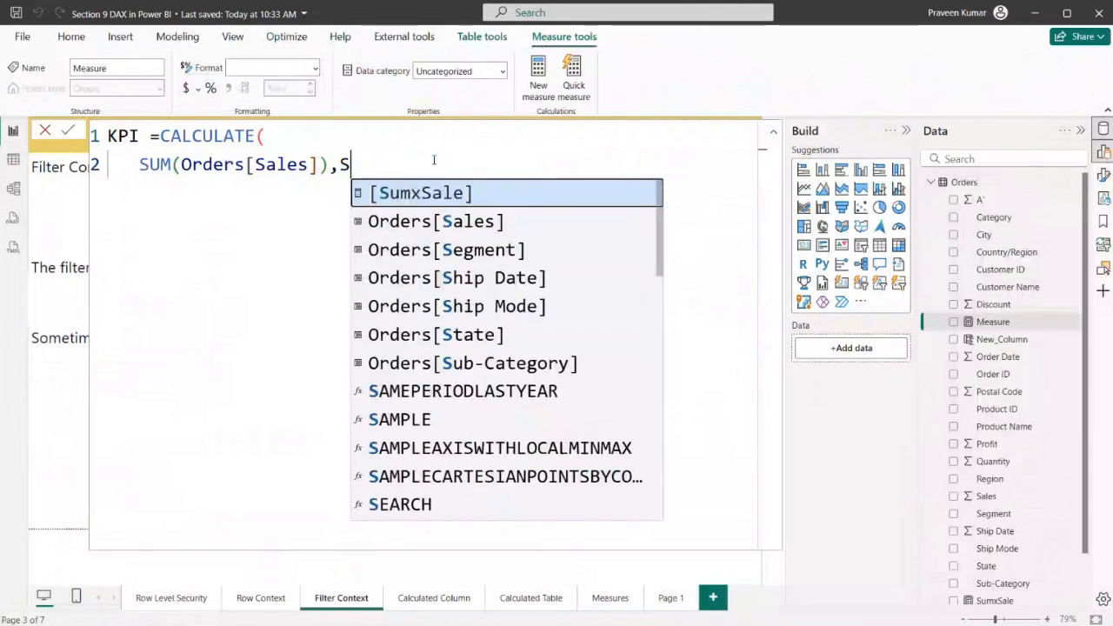
key("BackSpace")
key("shift+Return")
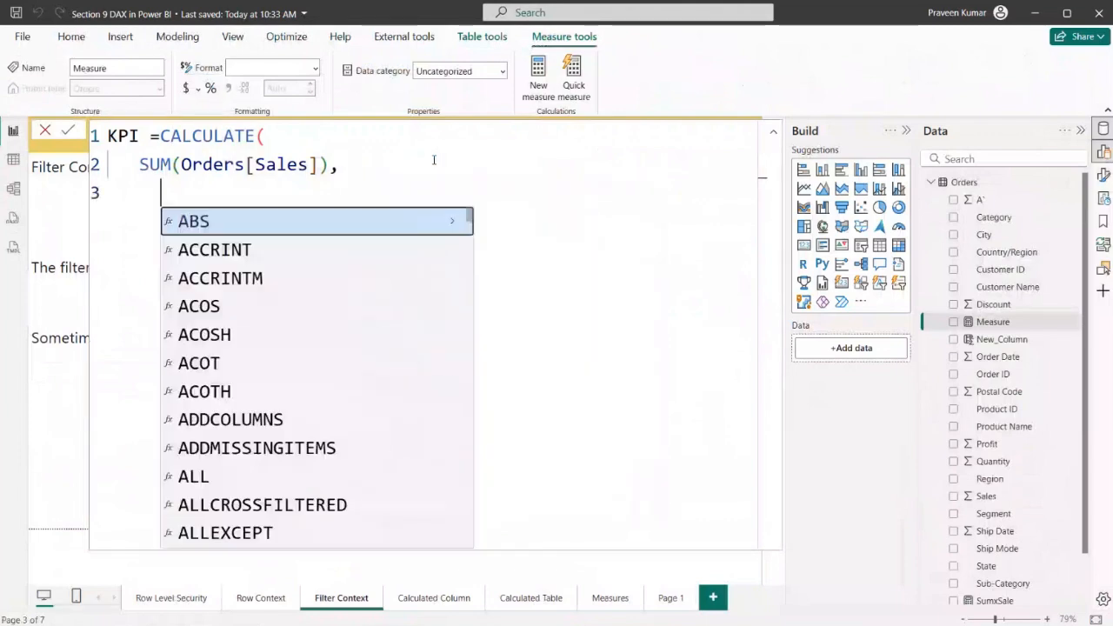
key("BackSpace")
key("BackSpace")
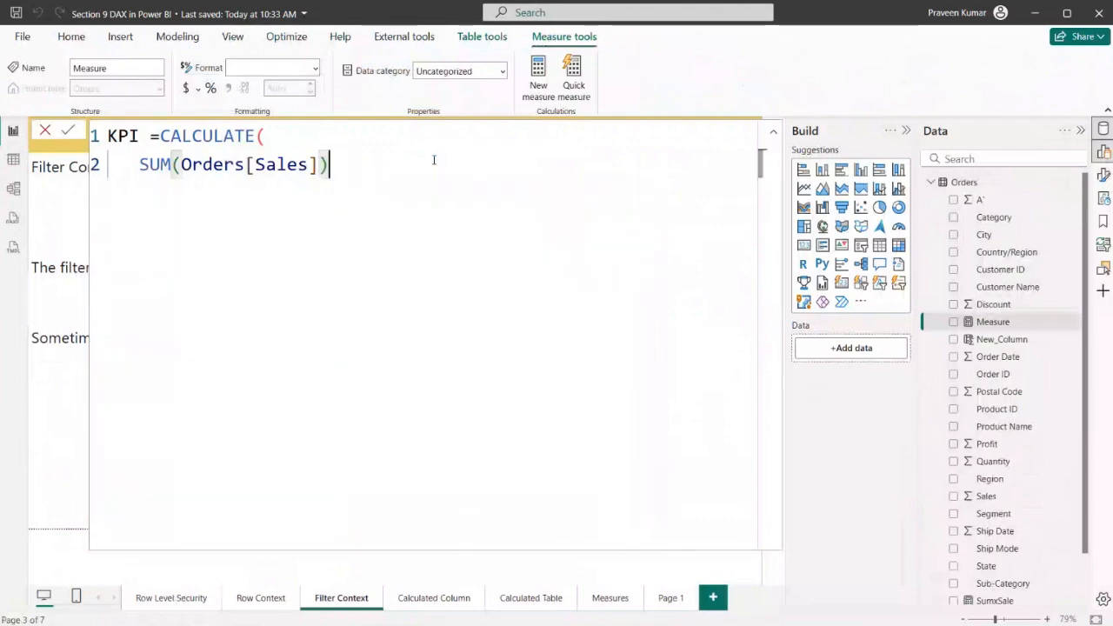
type(",")
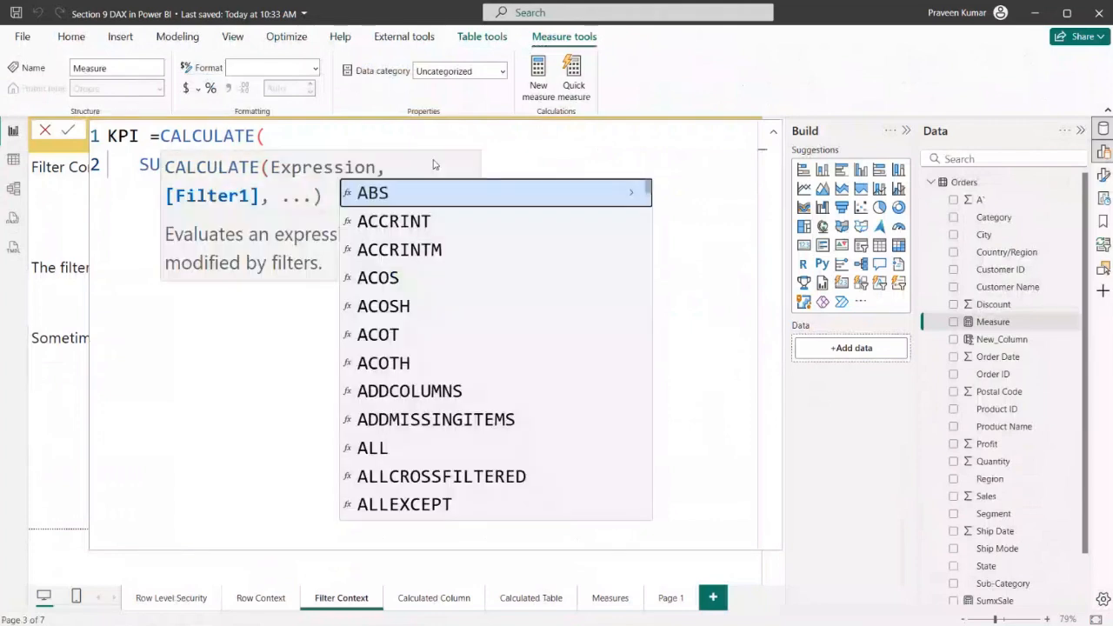
Enter Orders[Region] on a new third line as the column for the CALCULATE filter
key("shift+Return")
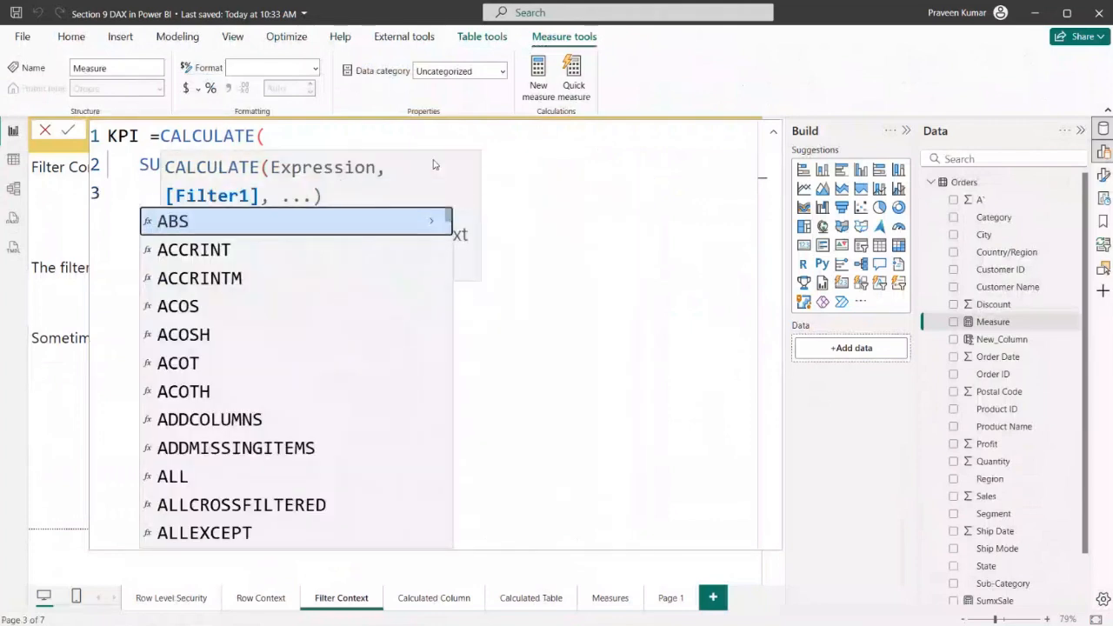
type("O")
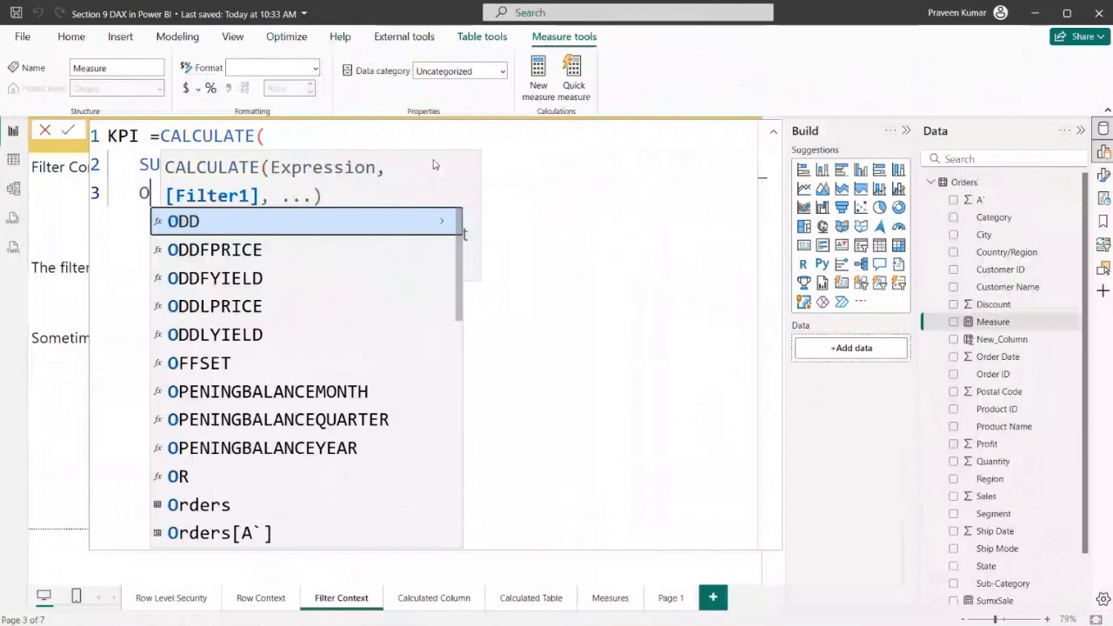
type("r")
key("Down")
key("Down")
key("Down")
key("Down")
key("Down")
key("Down")
key("Down")
key("Down")
key("Down")
key("Down")
key("Down")
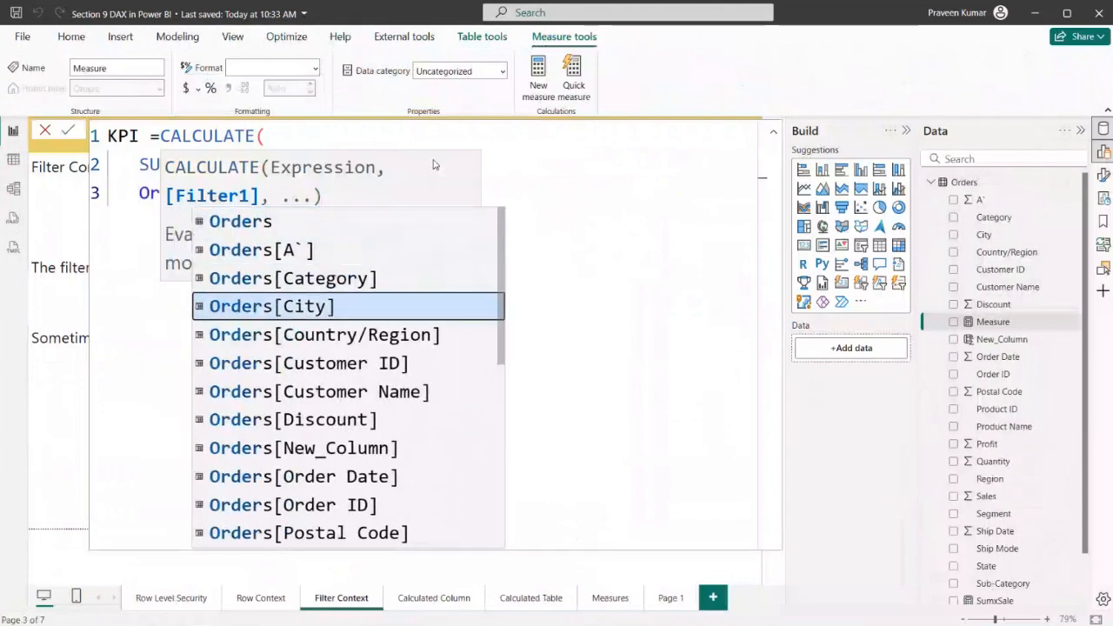
key("Down")
key("Down")
key("Down")
key("Down")
key("Down")
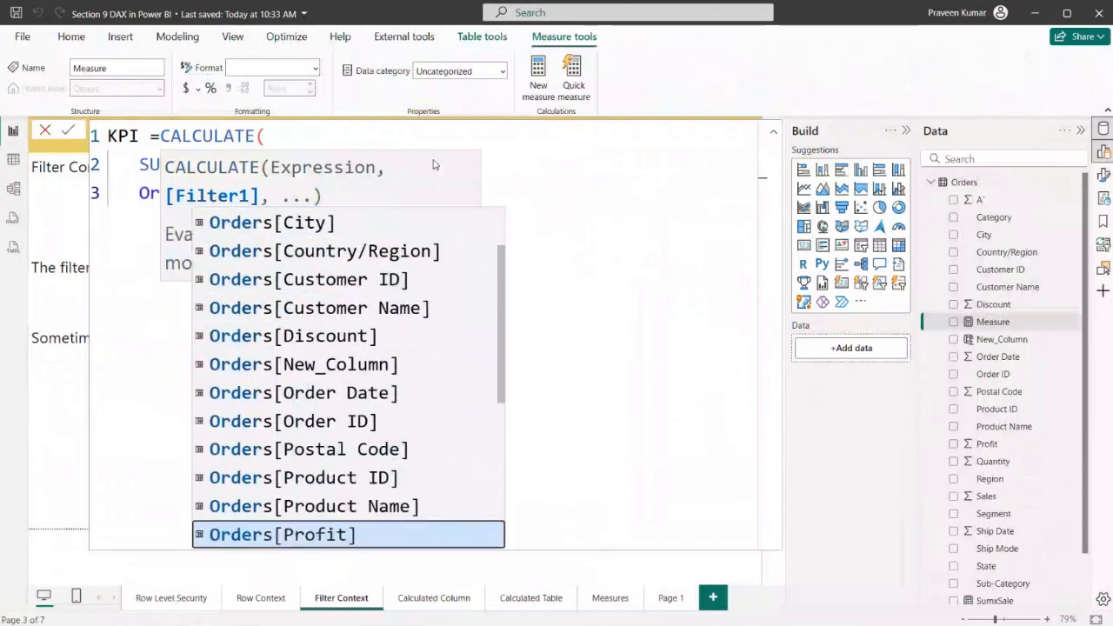
key("Escape")
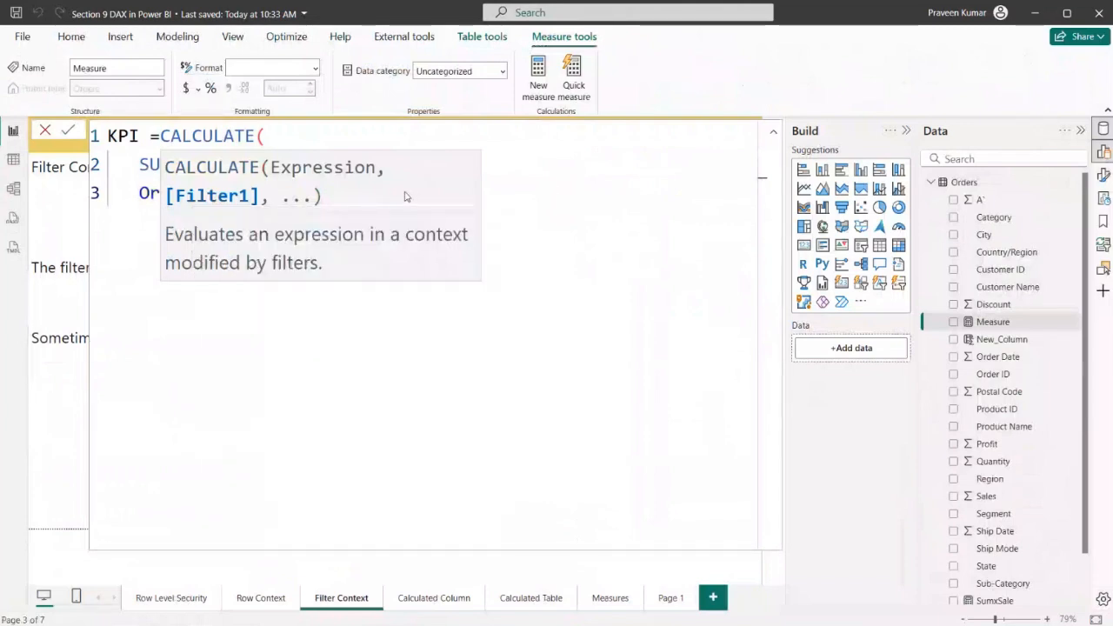
left_click(266, 139)
left_click(298, 199)
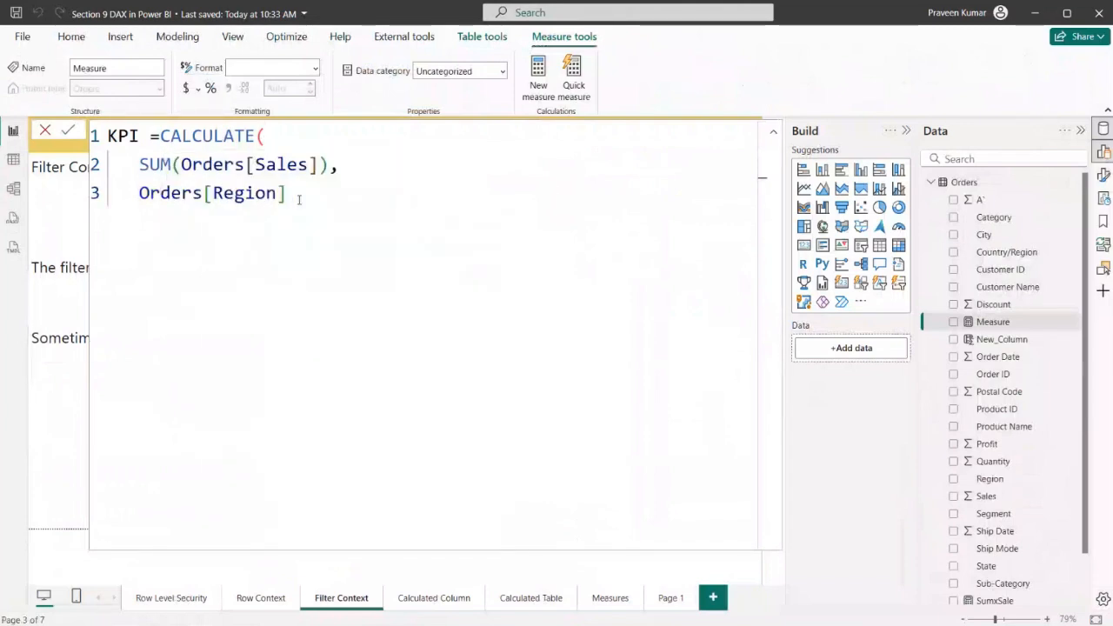
Complete the filter condition with ="West" and close the CALCULATE function with a parenthesis on its own line
type("=\"Wesy")
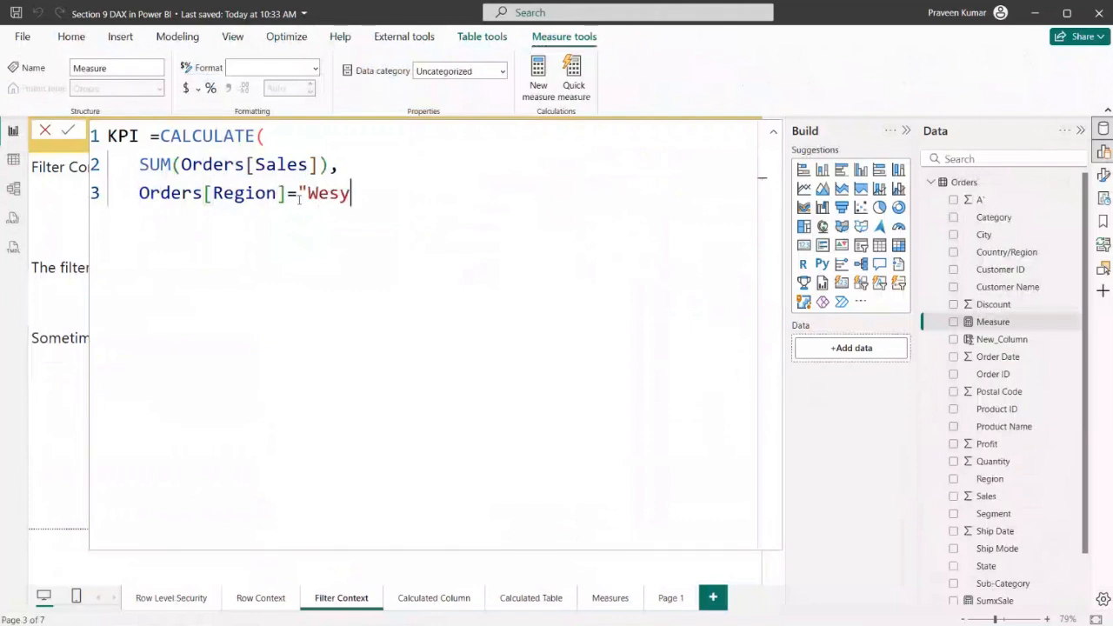
key("BackSpace")
type("t\"")
key("Return")
type(")")
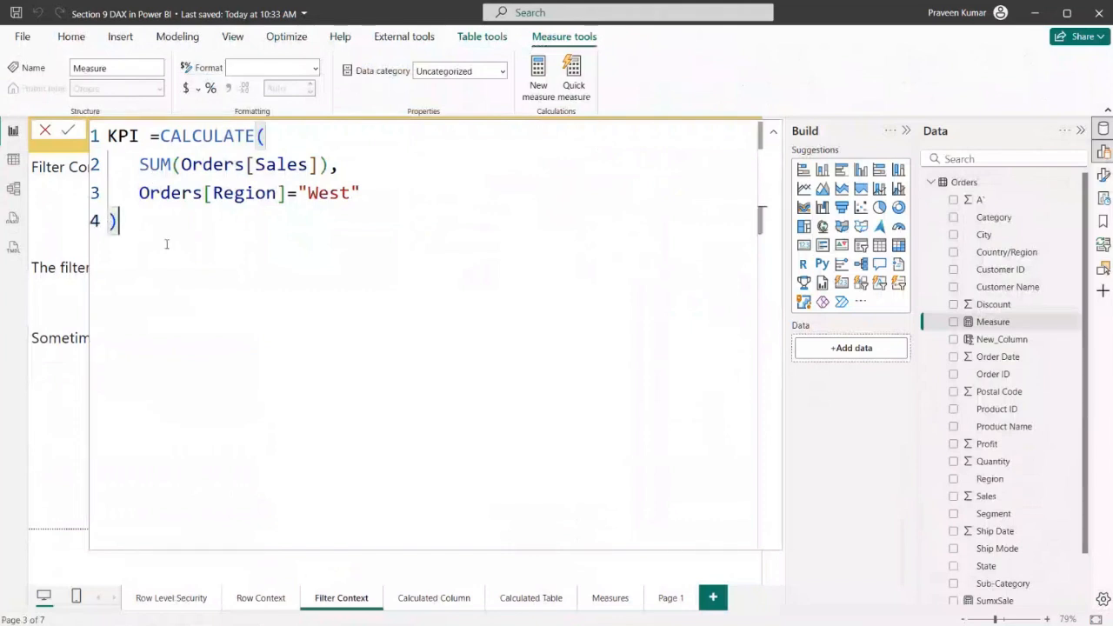
Highlight the KPI formula's parts in turn: CALCULATE, the SUM expression, the region filter, its column and the "West" value
left_click_drag(159, 136, 304, 142)
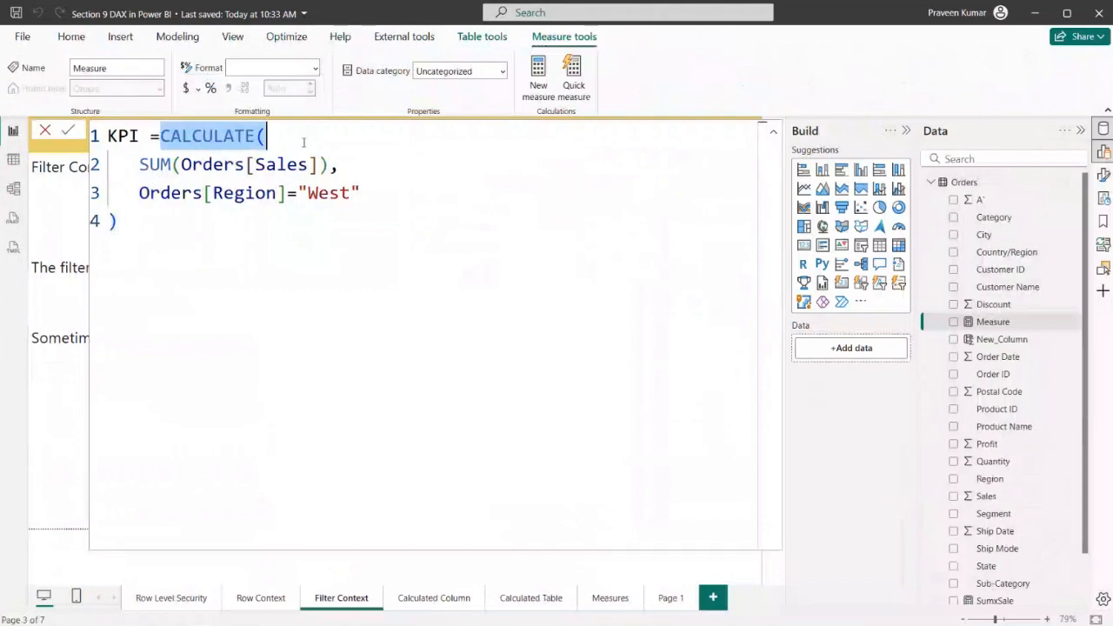
left_click_drag(142, 213, 329, 165)
left_click(177, 233)
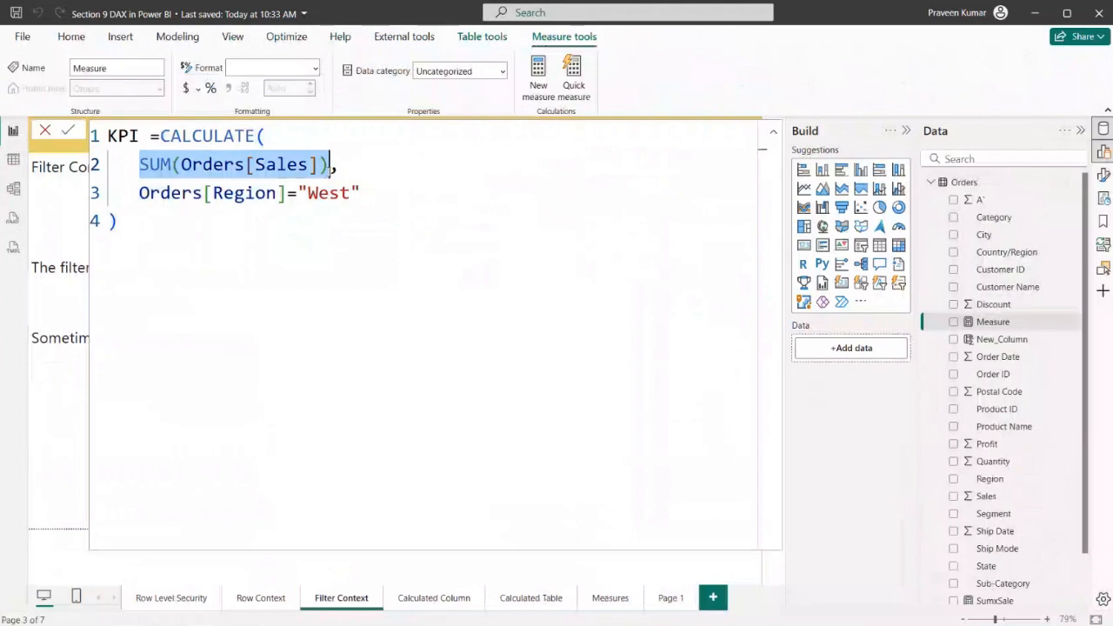
left_click_drag(139, 193, 353, 193)
left_click(155, 191)
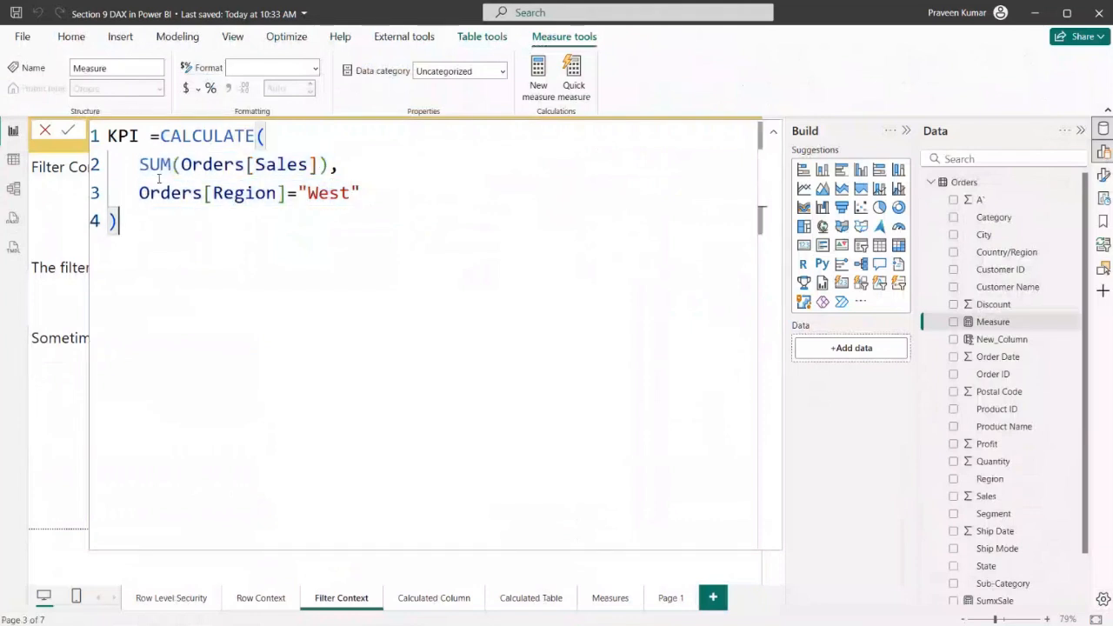
left_click_drag(140, 193, 287, 193)
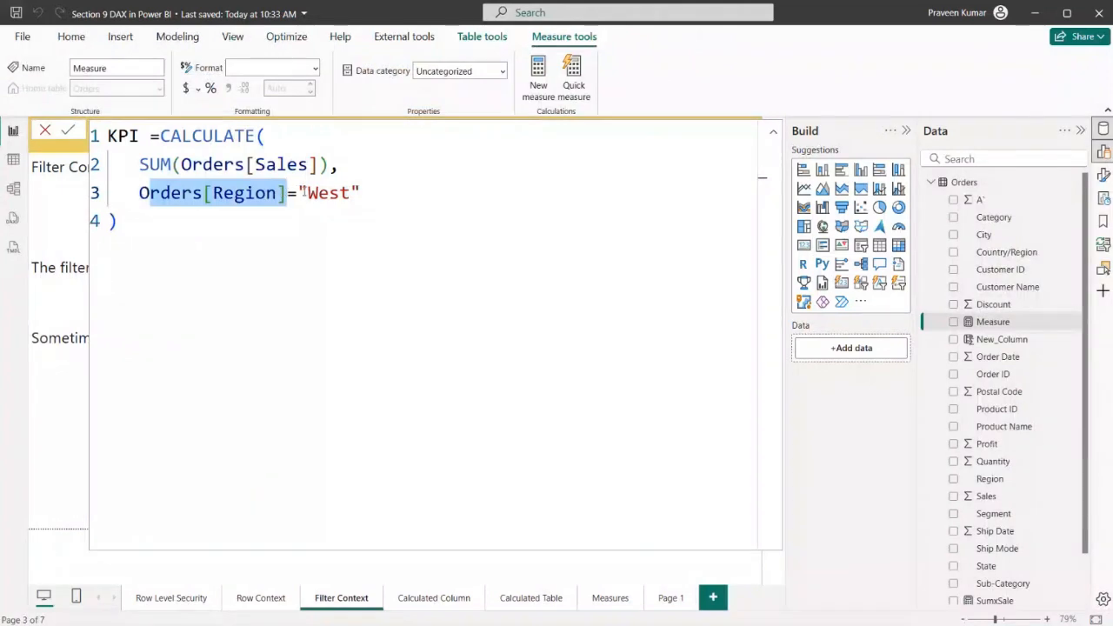
left_click_drag(302, 193, 361, 193)
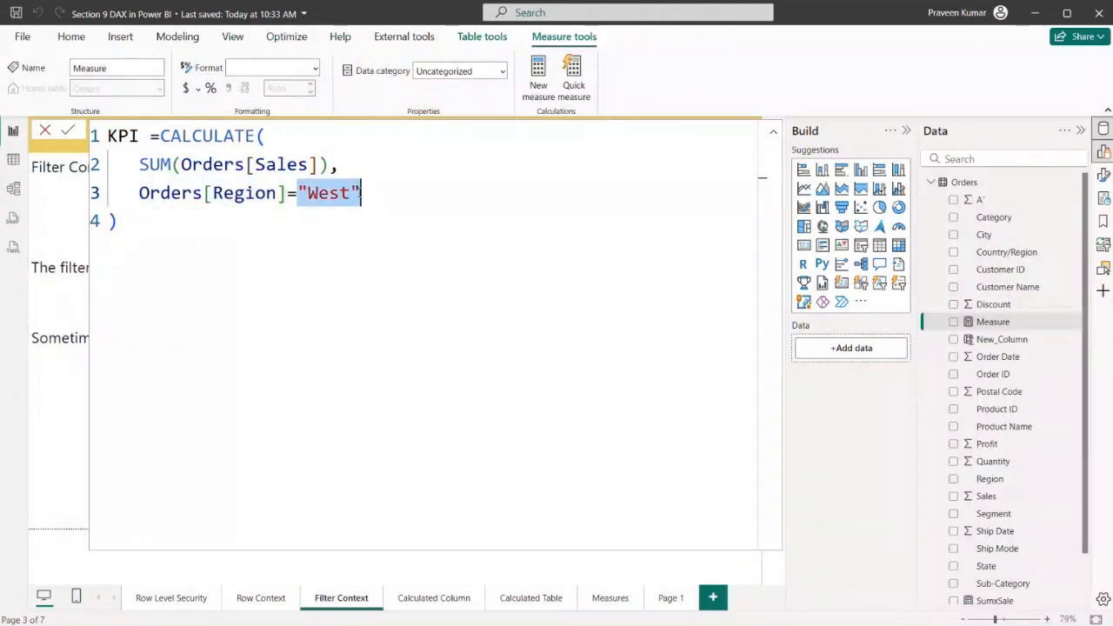
Commit the KPI measure and close the formula editor to return to the report page
left_click(374, 194)
key("Return")
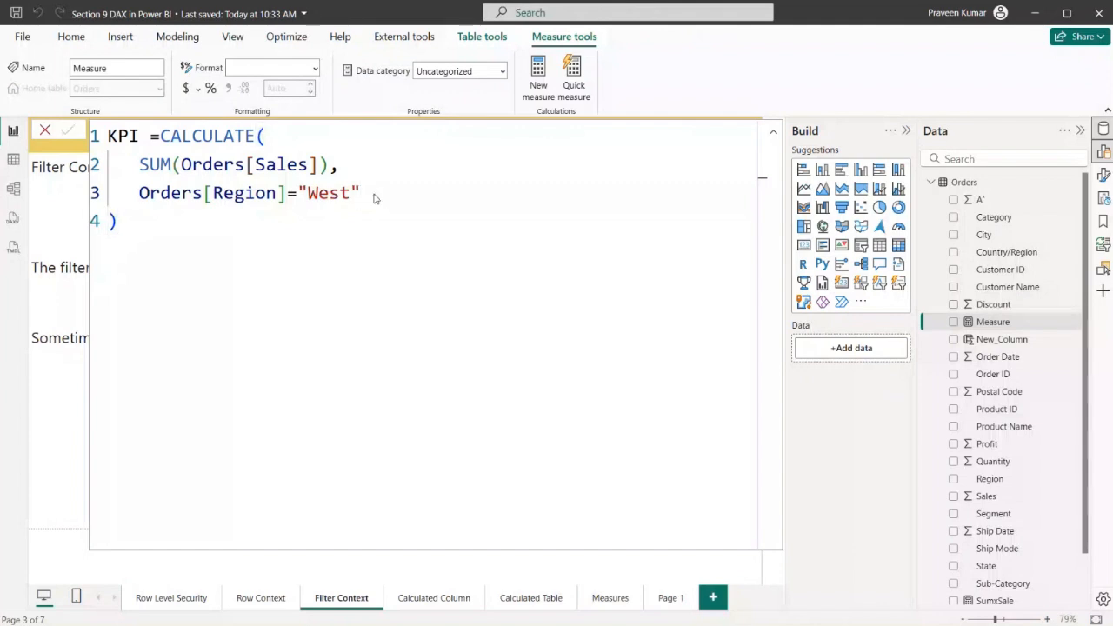
left_click(47, 133)
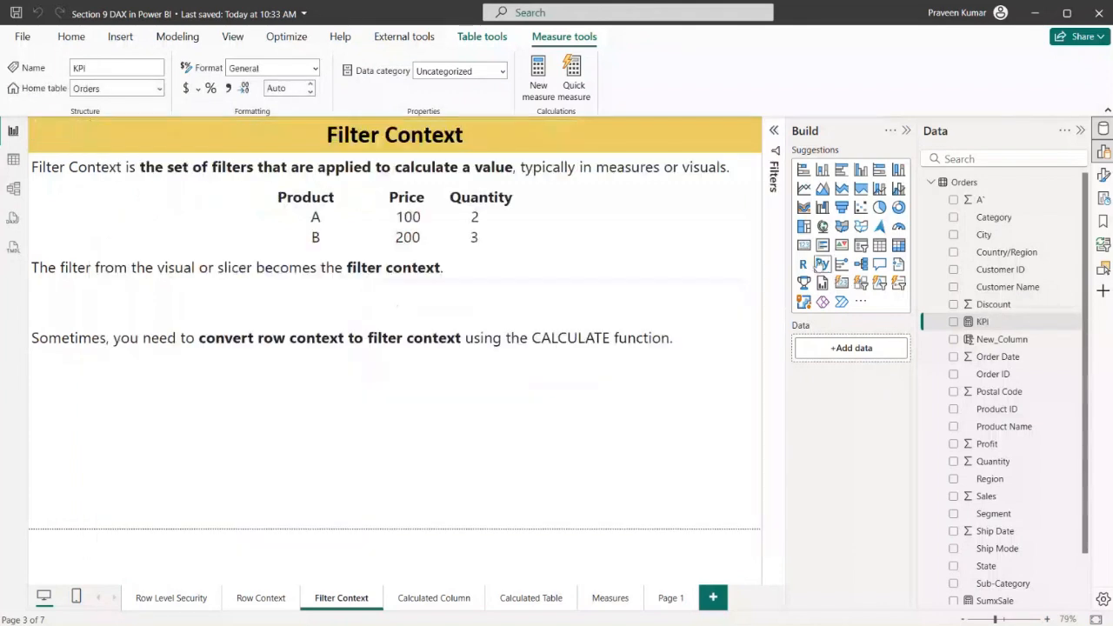
Add a card visual showing the KPI measure and arrange it as a small box beneath the CALCULATE sentence
left_click_drag(409, 449, 416, 432)
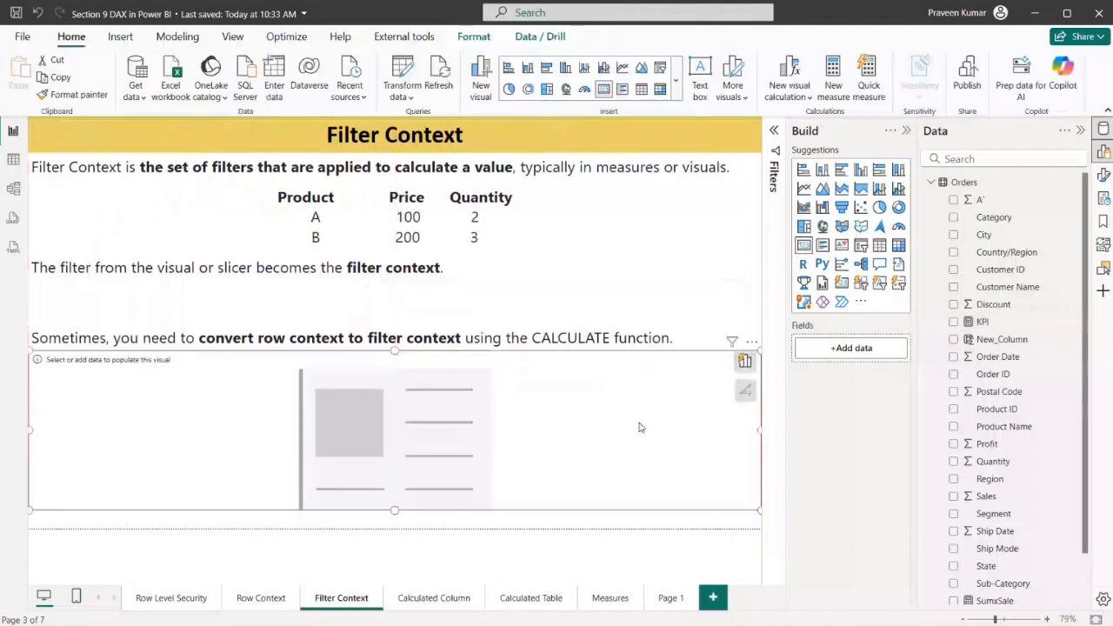
left_click_drag(762, 351, 340, 405)
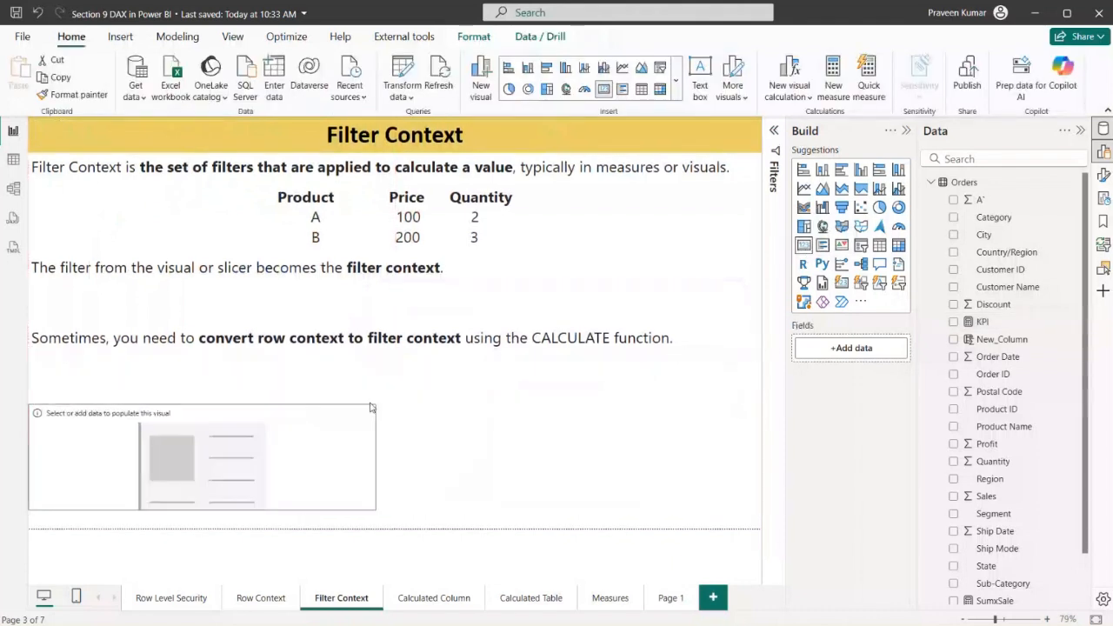
left_click_drag(980, 323, 851, 349)
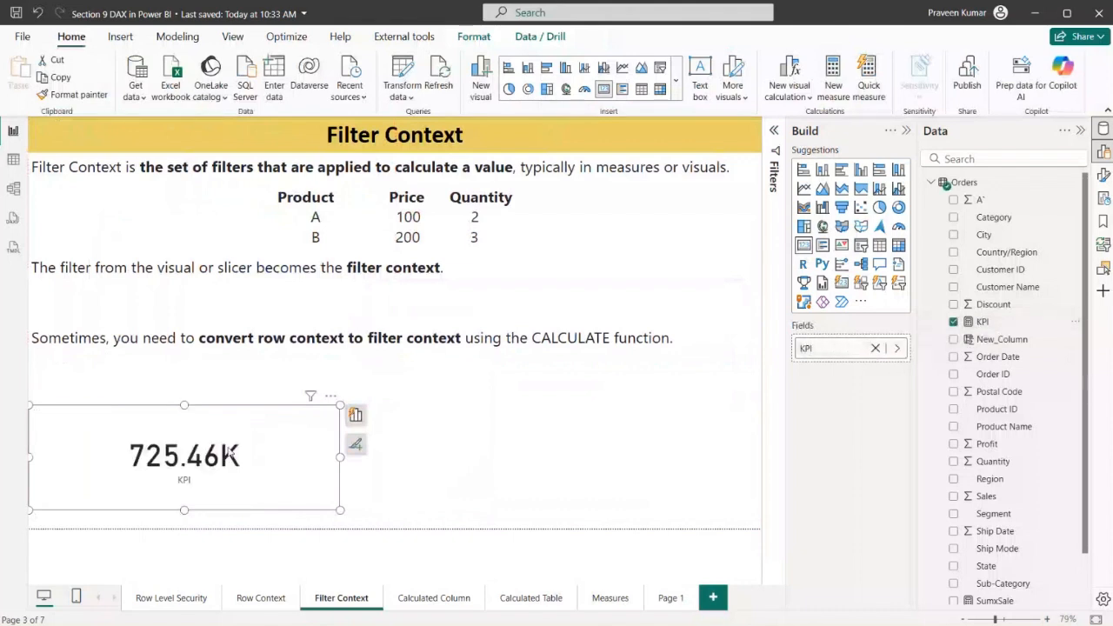
left_click_drag(194, 474, 211, 441)
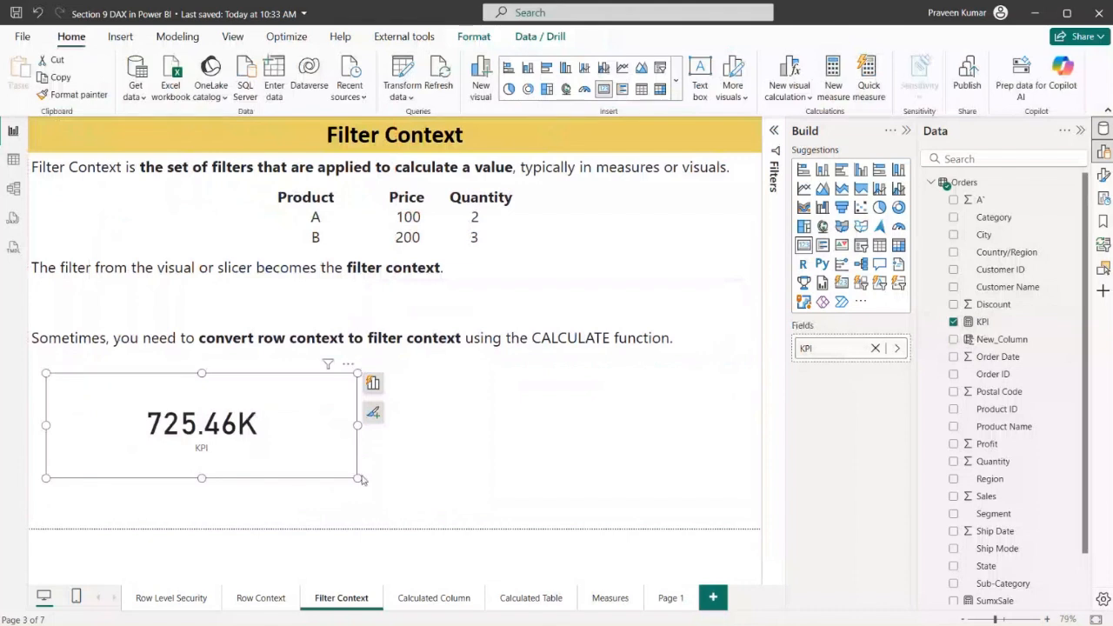
left_click_drag(357, 477, 270, 463)
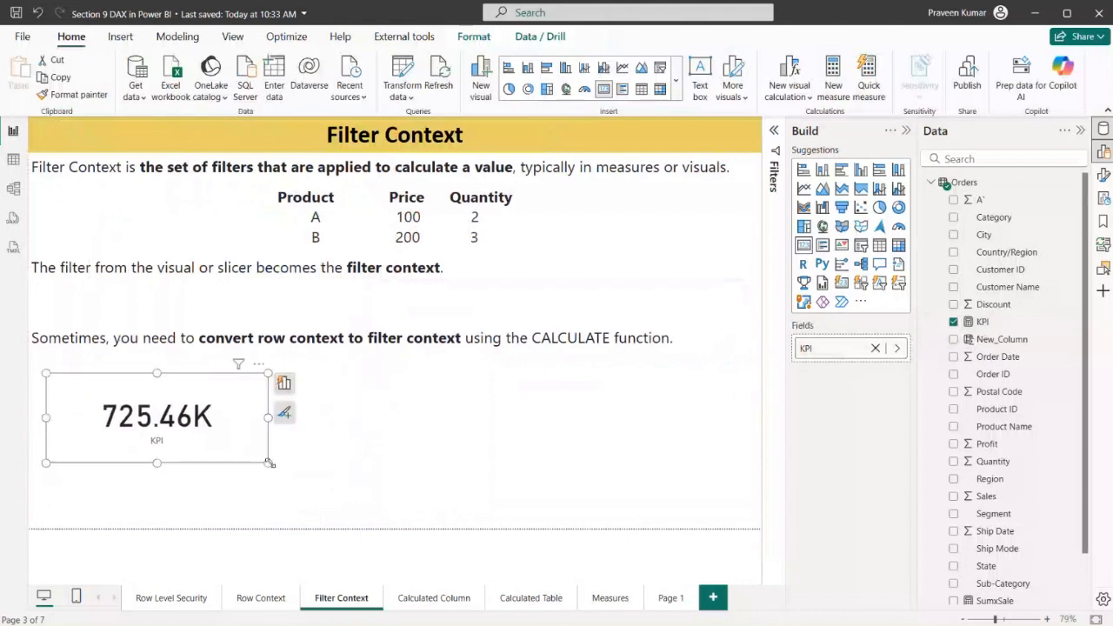
Change the region filter value in the KPI measure to "Central", commit the formula and close the editor
left_click(981, 324)
left_click_drag(350, 193, 308, 193)
type("Central")
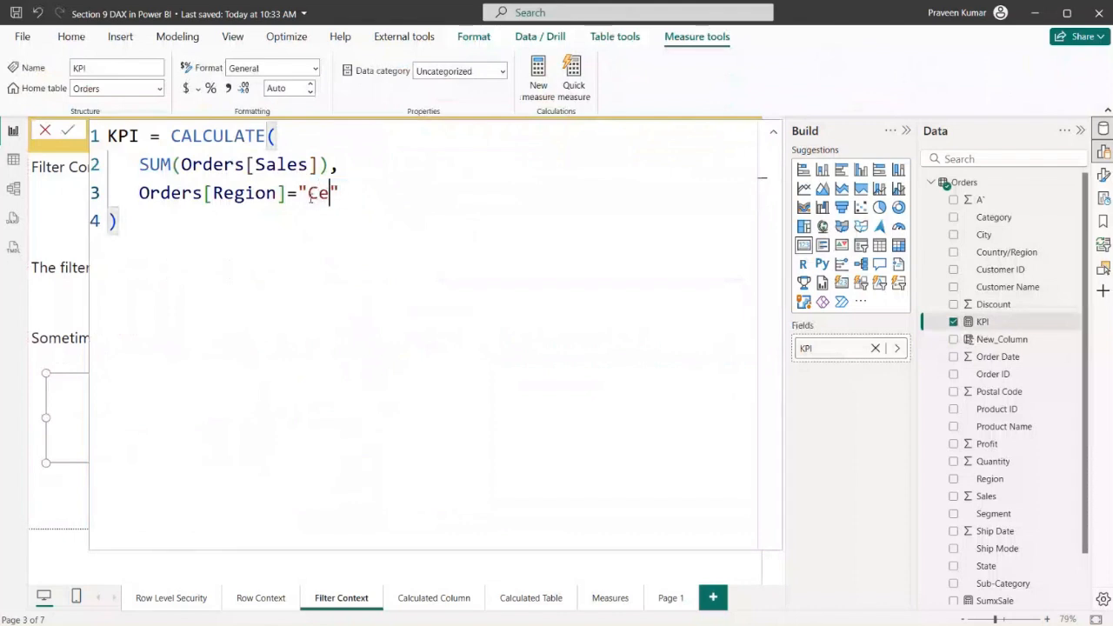
key("Return")
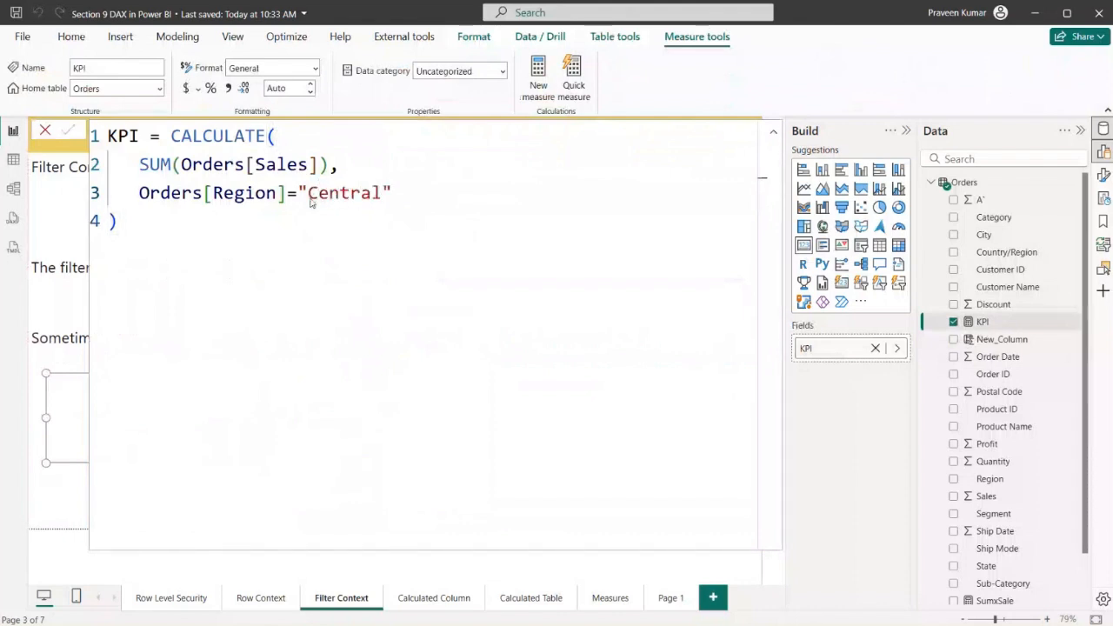
left_click(45, 134)
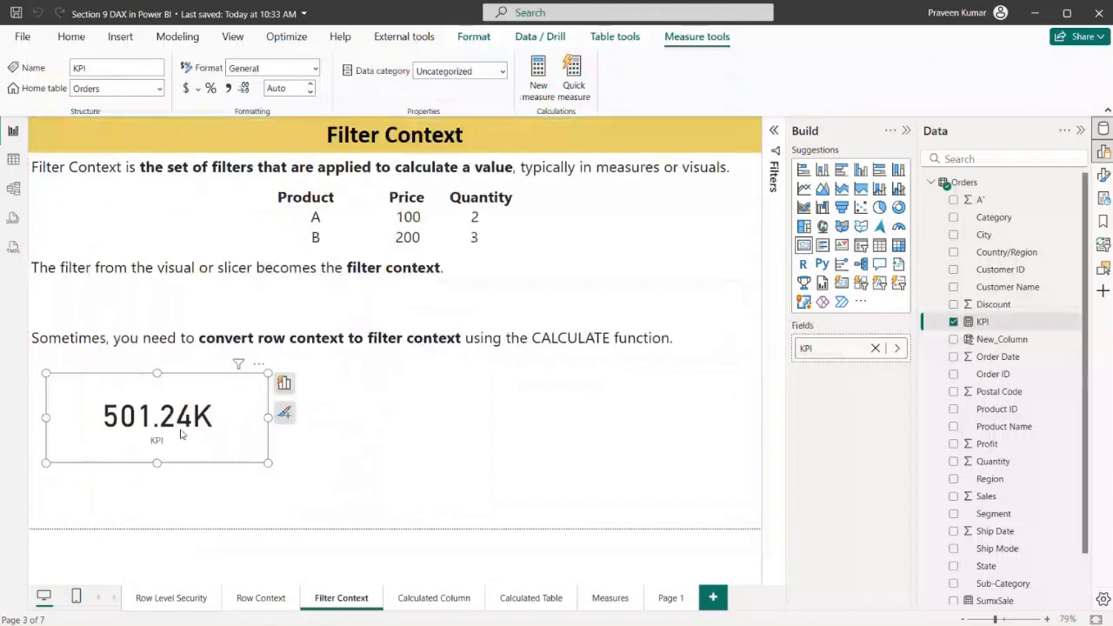
Reopen the KPI formula to point out the Region column and the "Central" filter value, and close the editor without changes
left_click(978, 306)
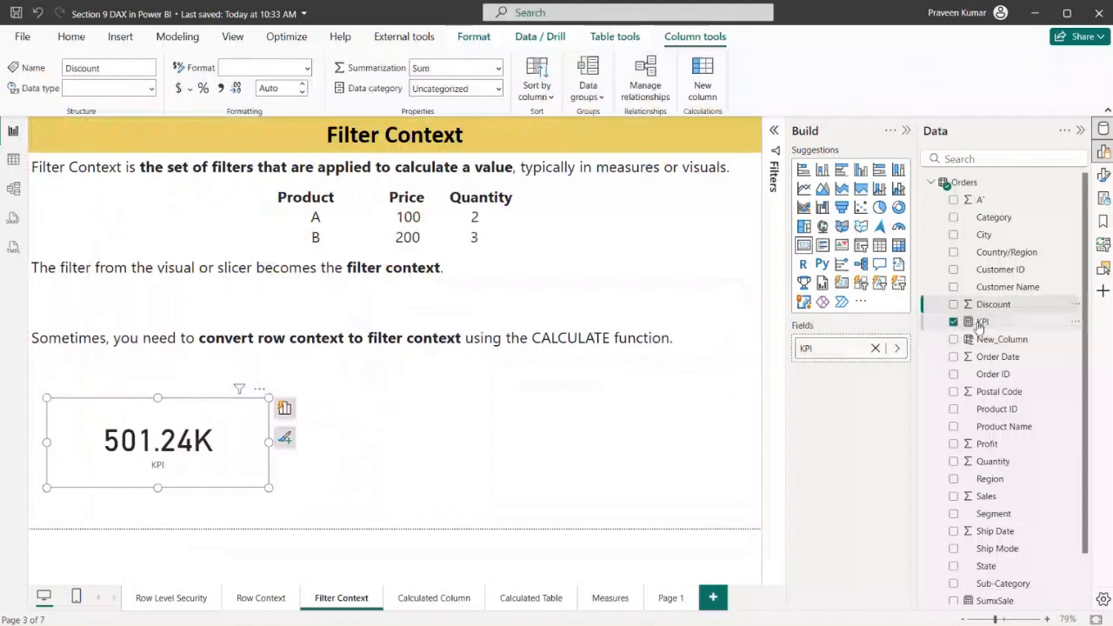
left_click(981, 322)
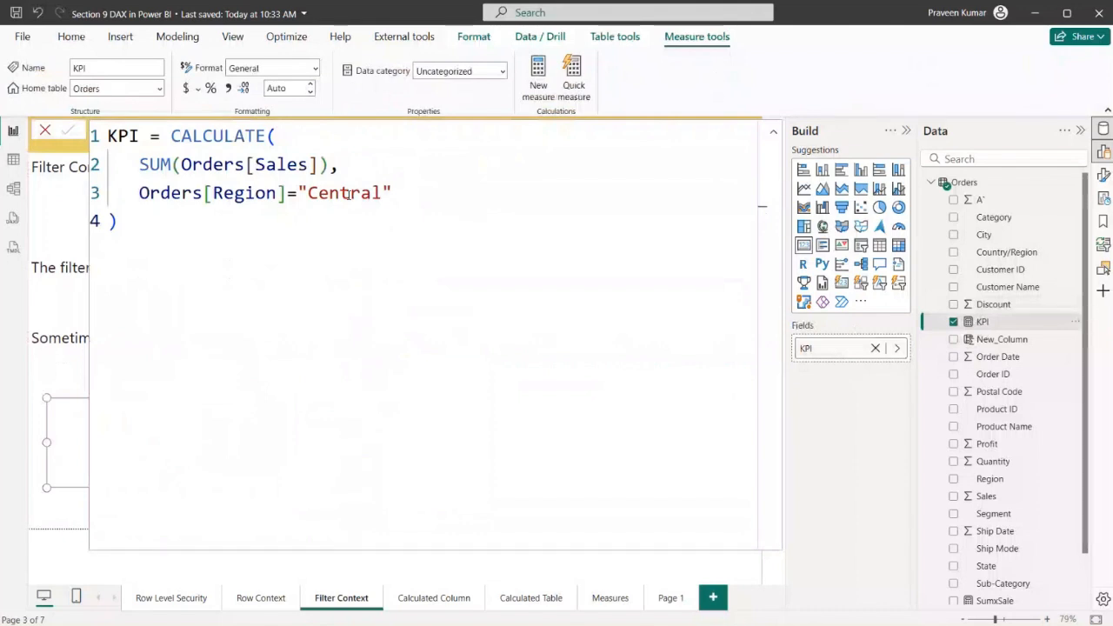
double_click(240, 193)
double_click(378, 193)
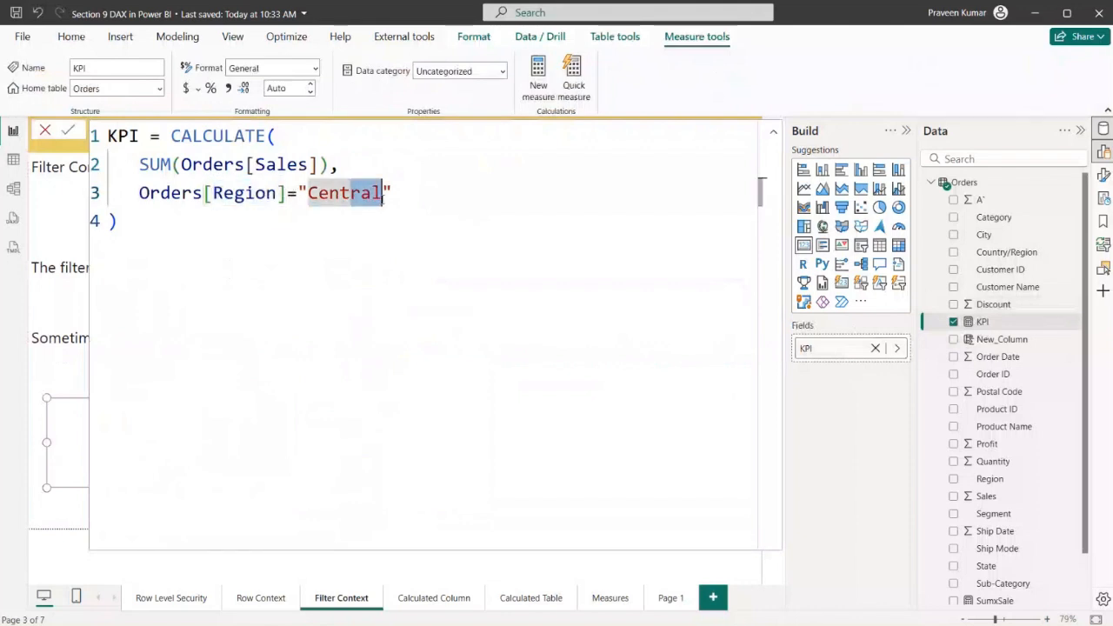
left_click(46, 130)
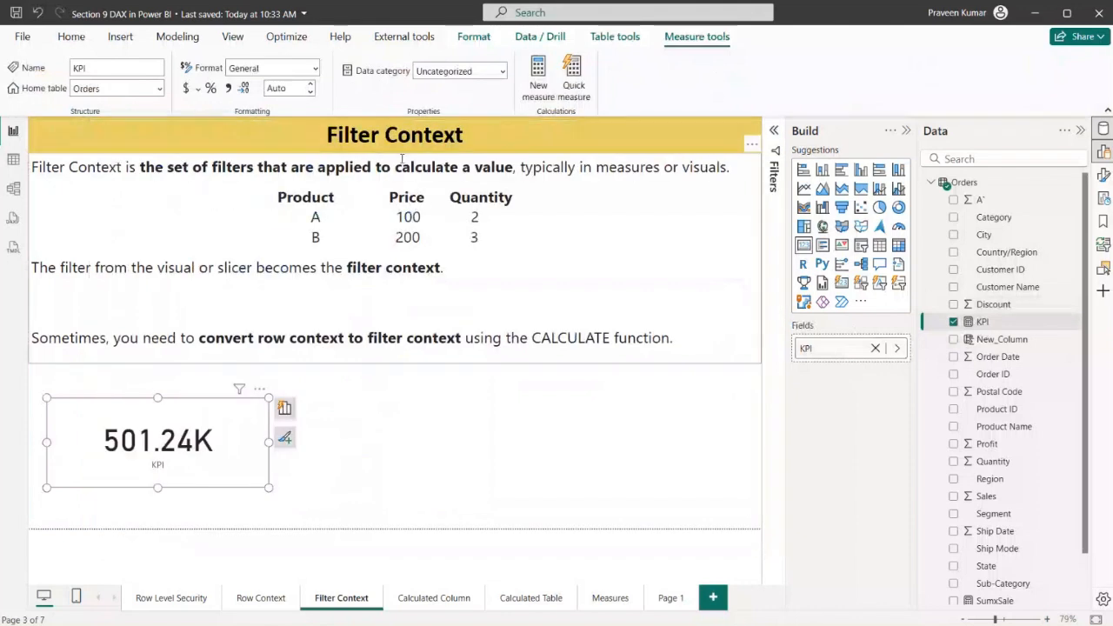
Deselect the KPI card, revisit the Row Context and Filter Context pages, and open the Calculated Column page
left_click(533, 466)
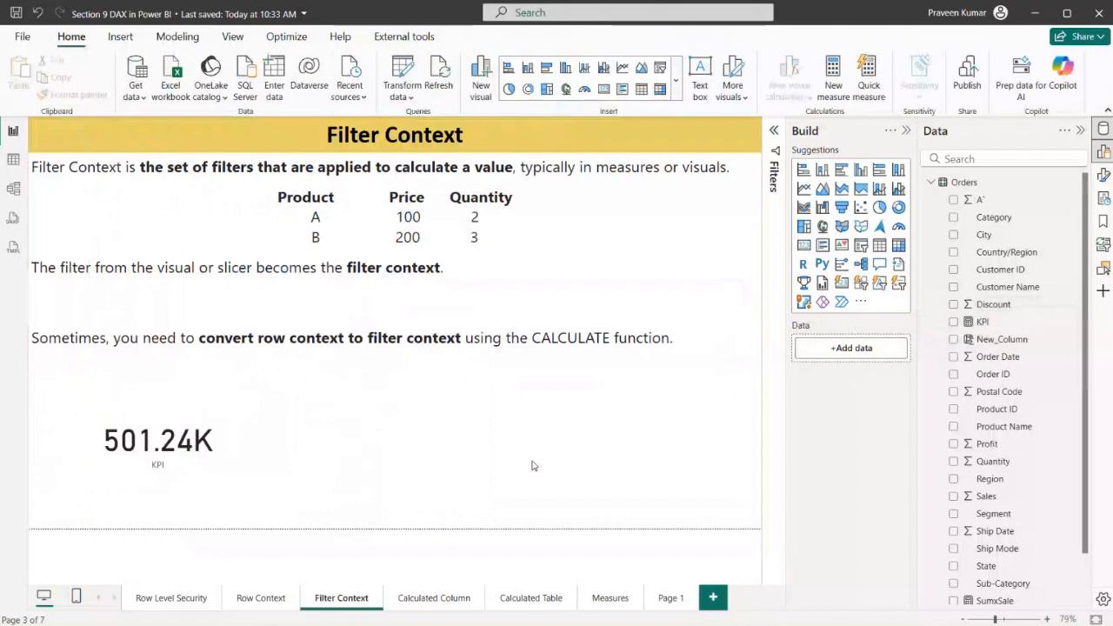
left_click(267, 600)
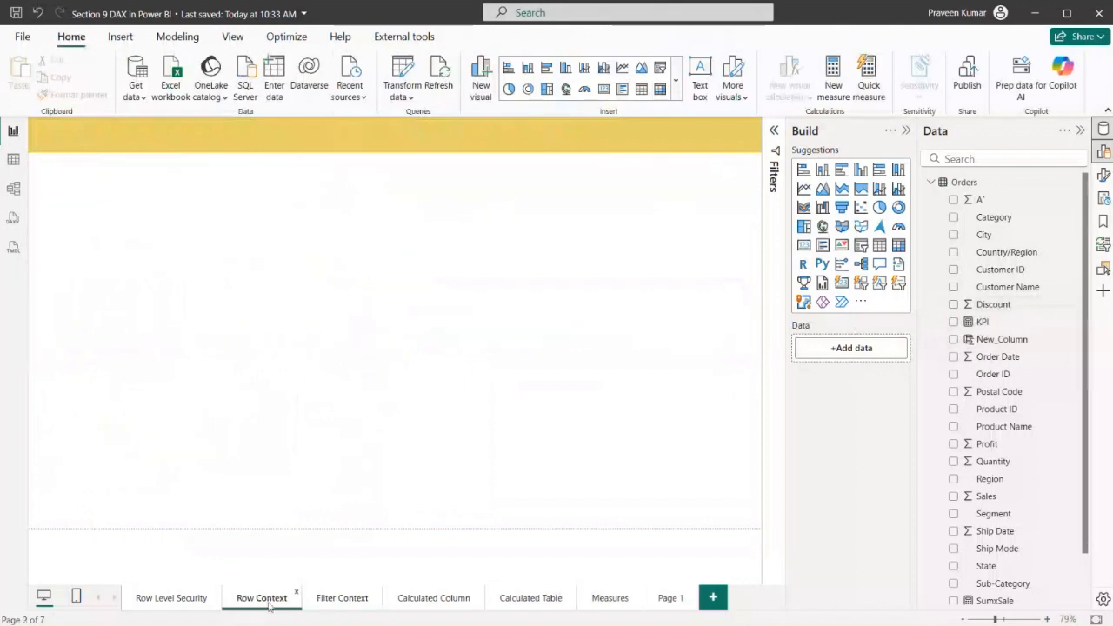
left_click(341, 599)
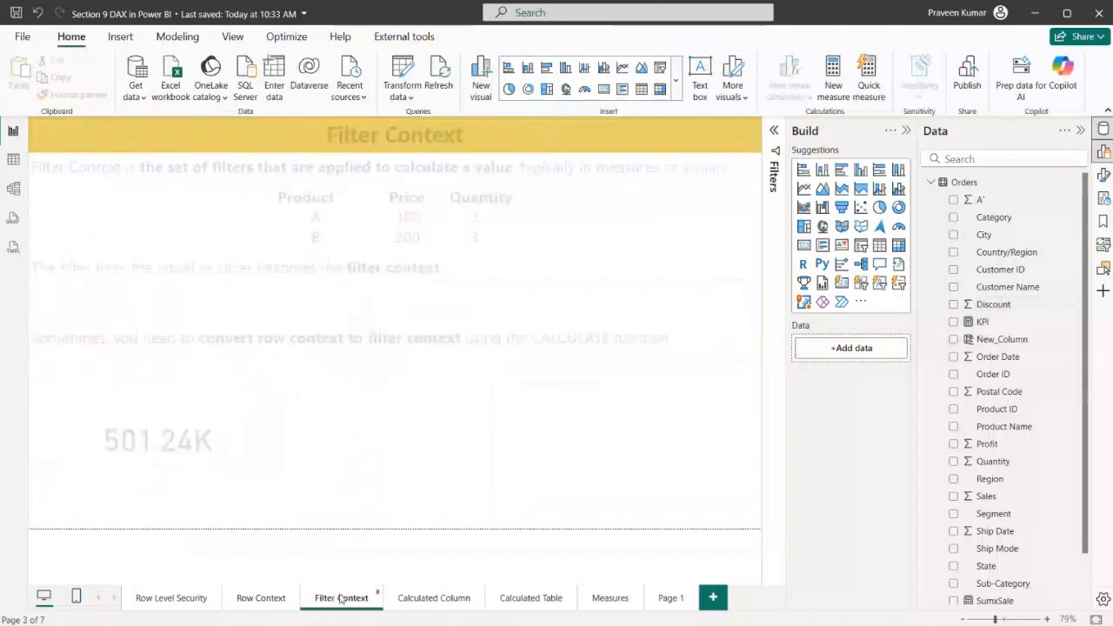
left_click(252, 599)
left_click(348, 600)
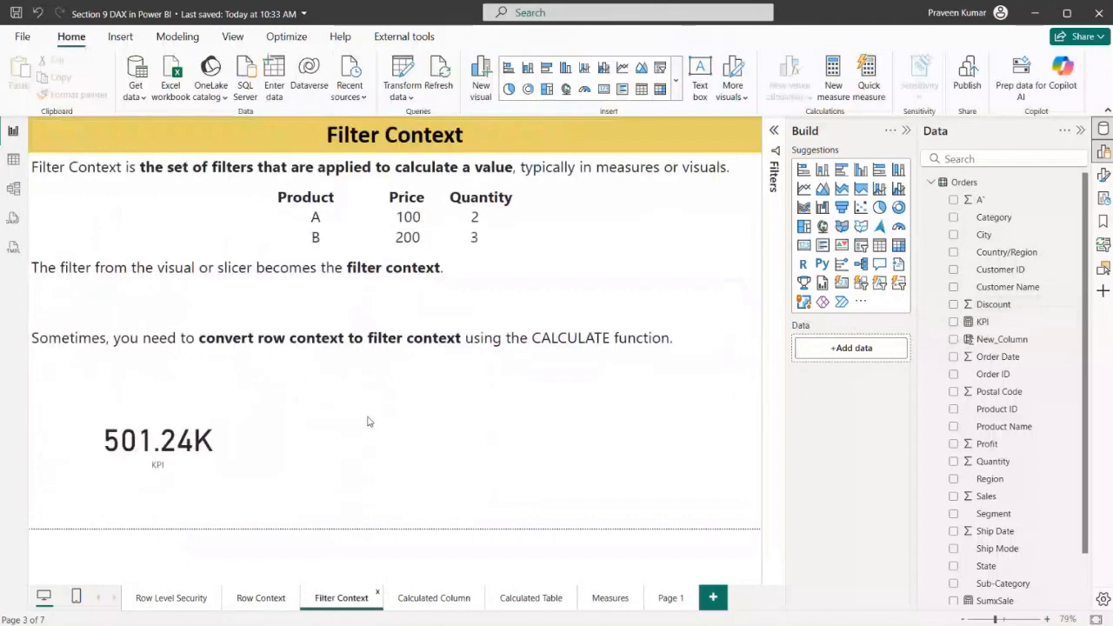
left_click(427, 602)
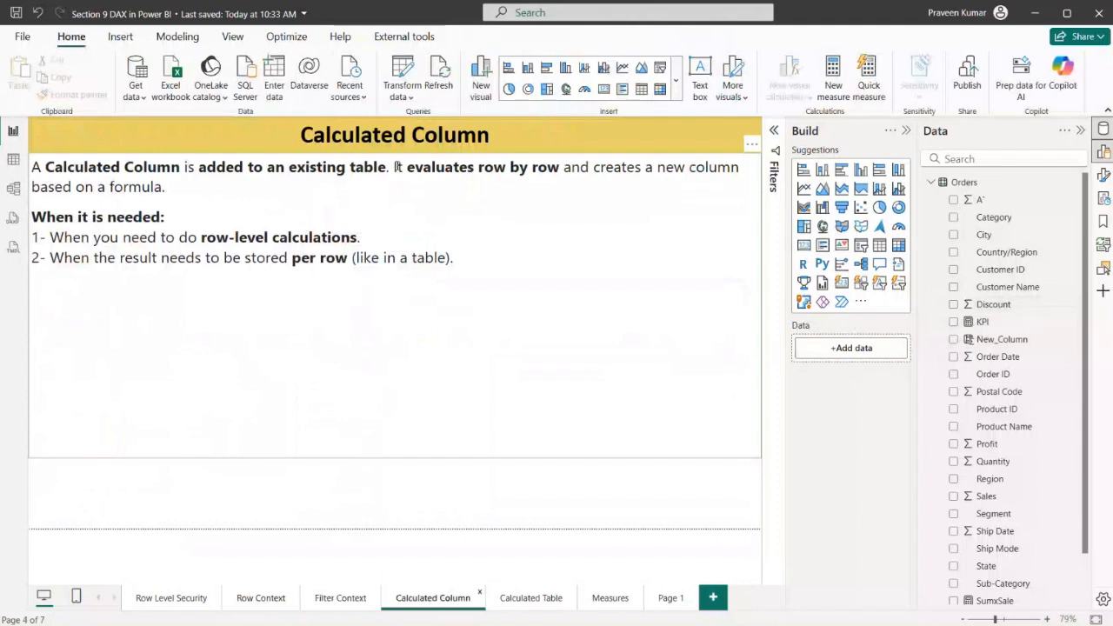
View the Orders table data, and reposition the Orders table in the model diagram lower and closer to the Security table
left_click(13, 159)
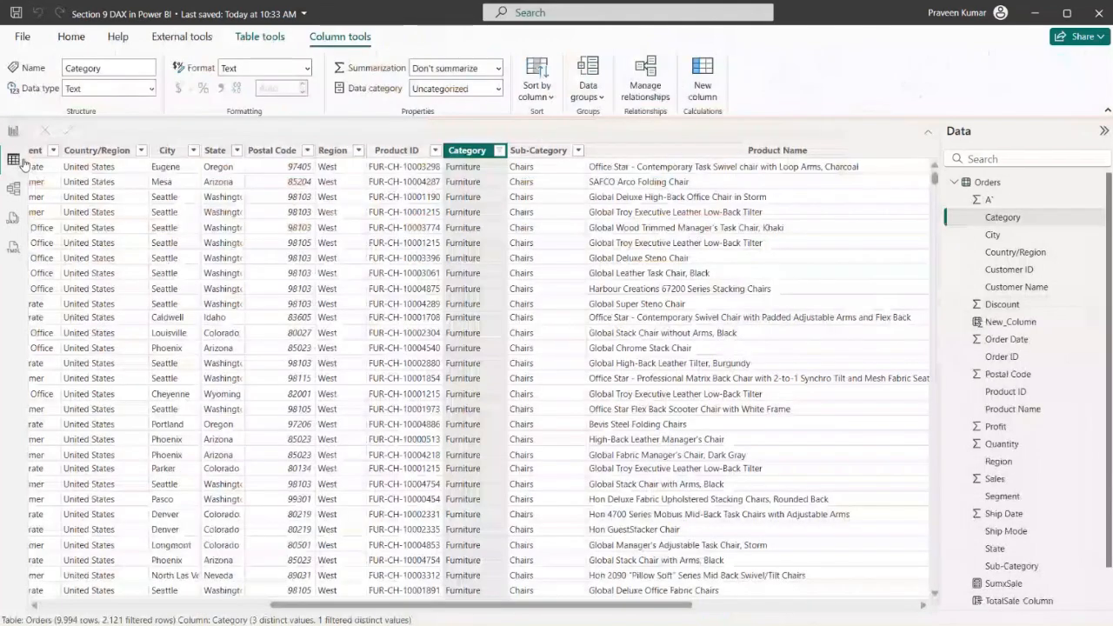
left_click(13, 188)
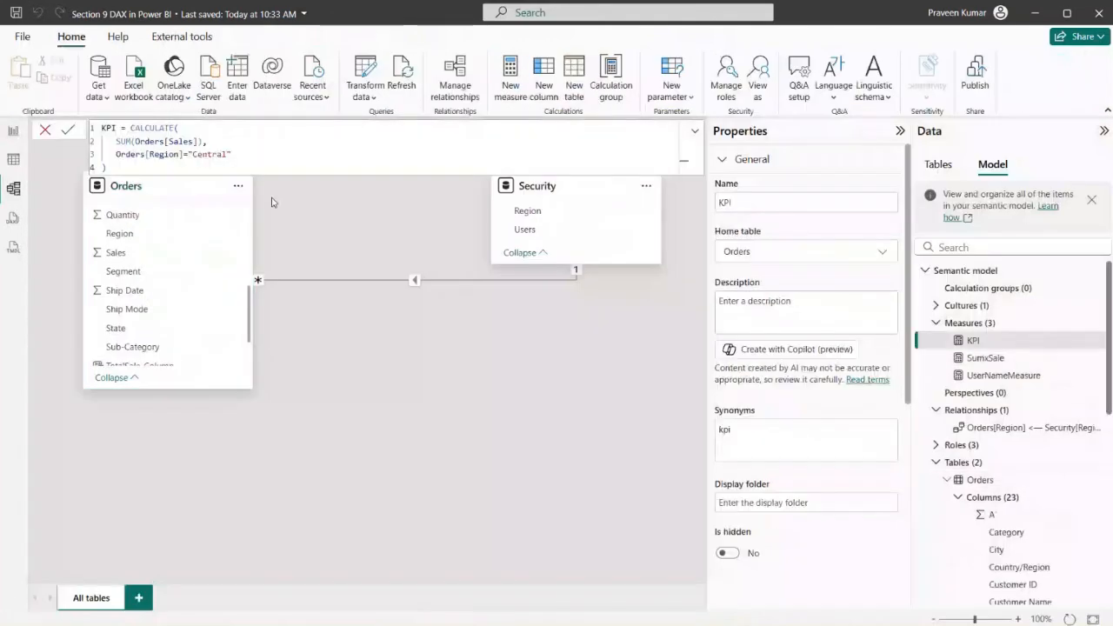
left_click_drag(130, 180, 259, 248)
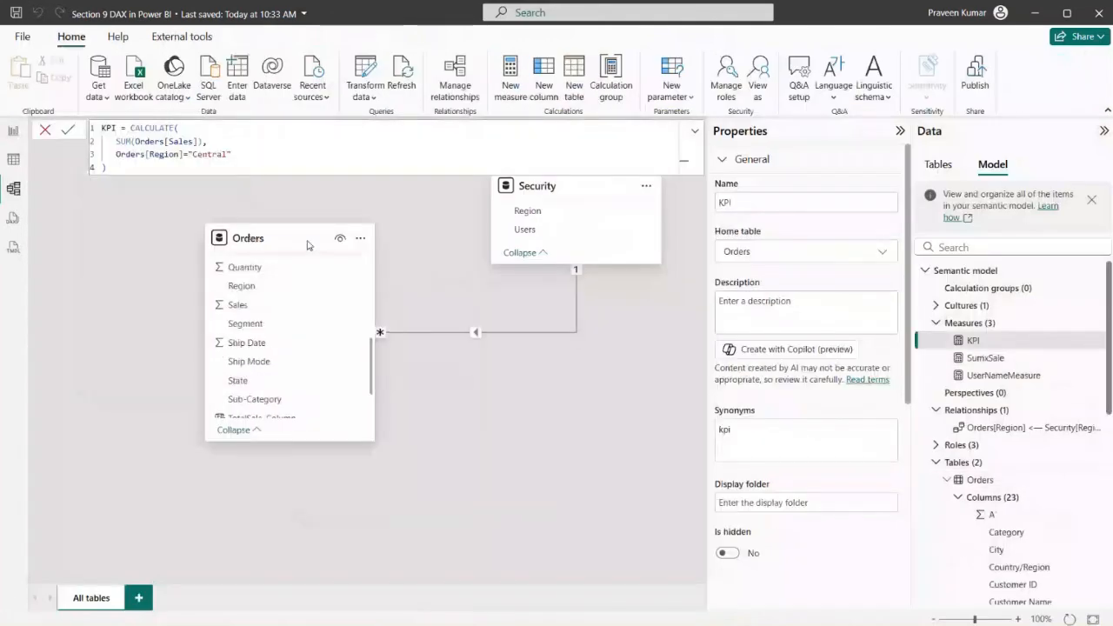
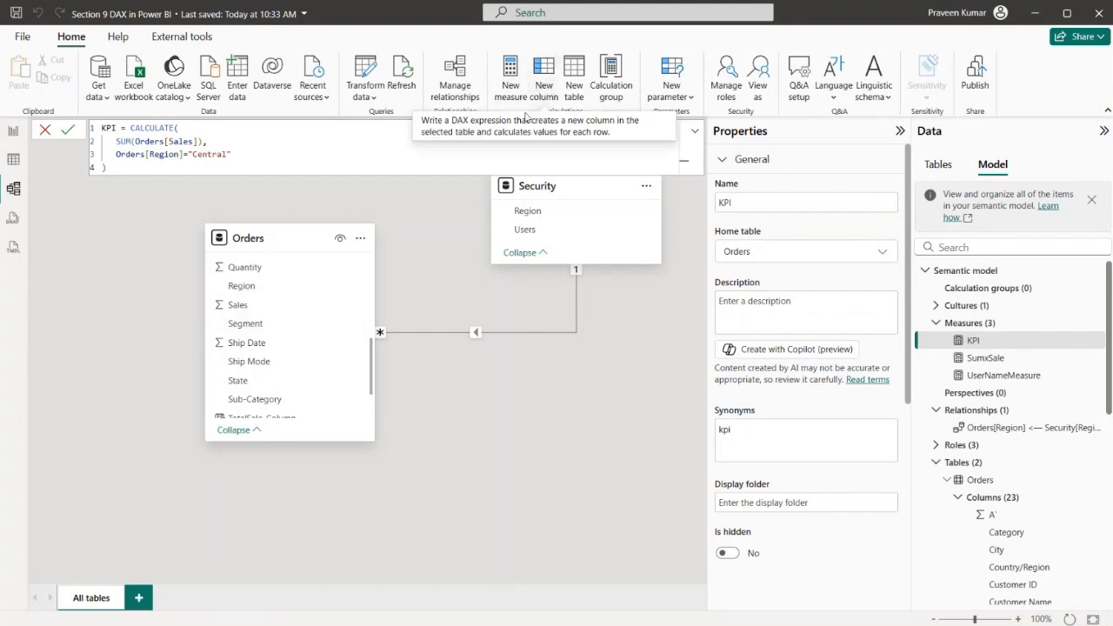
Open the Orders table data and review the SUMX formula of New_Column
left_click(256, 237)
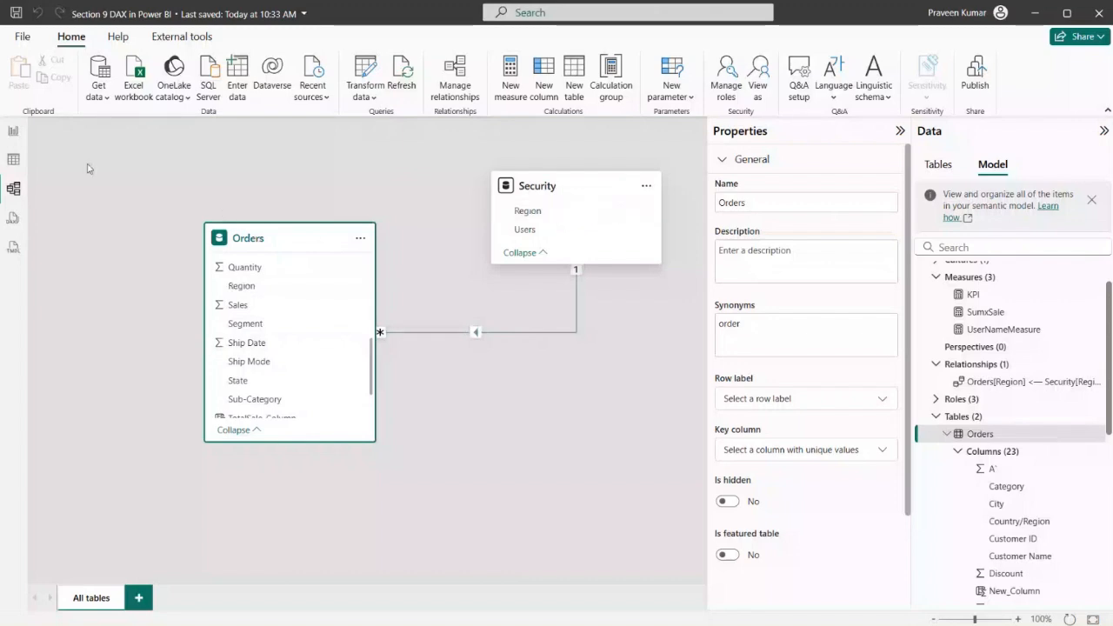
left_click(11, 167)
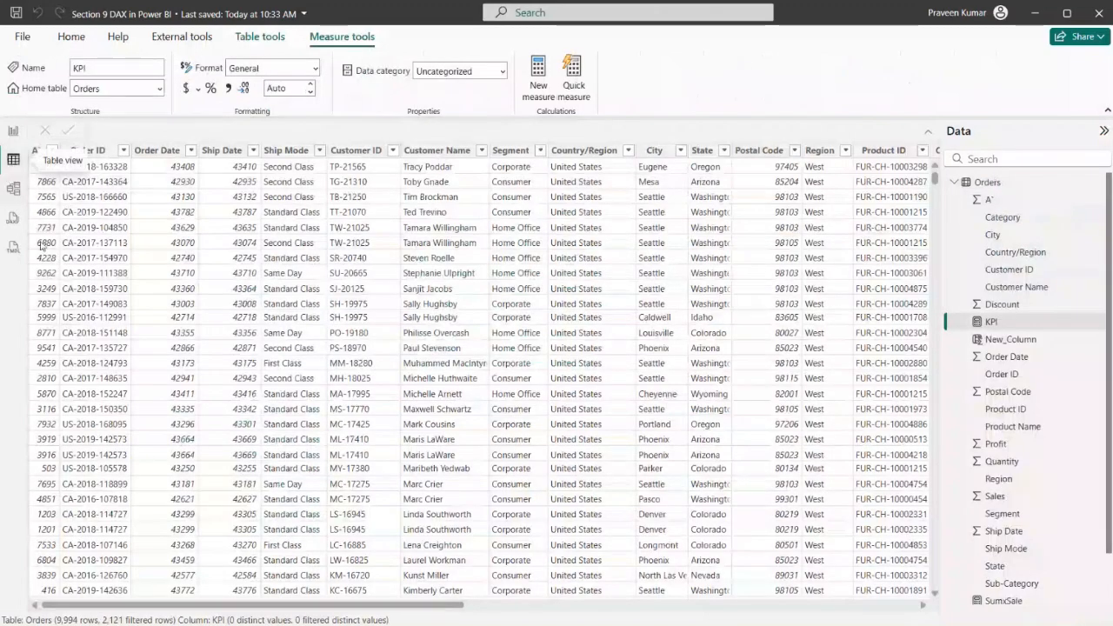
left_click_drag(332, 605, 903, 614)
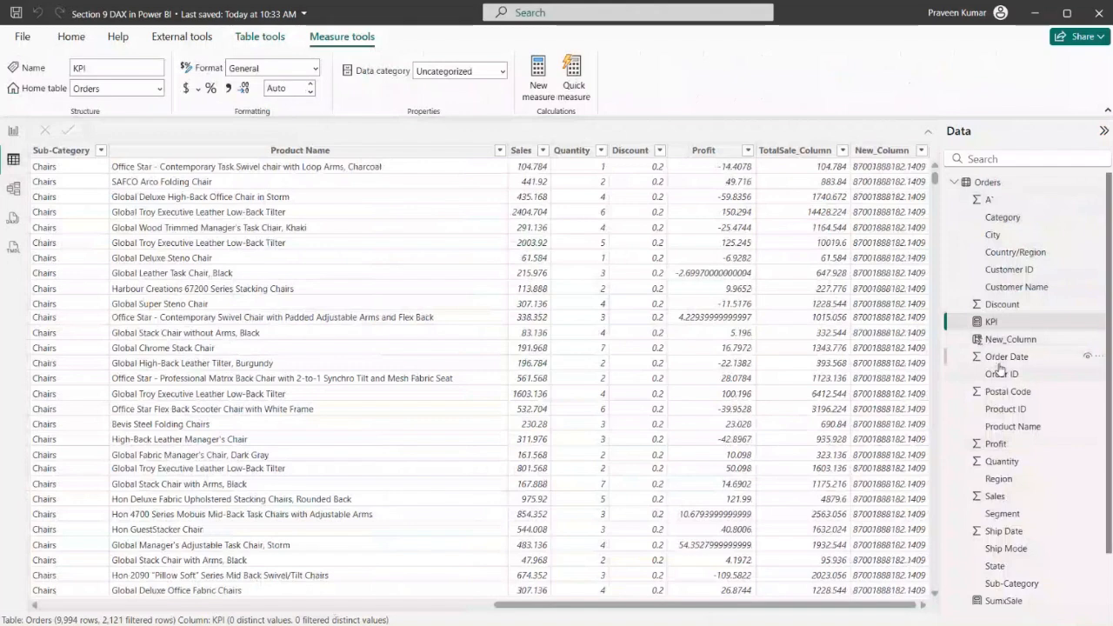
left_click(985, 341)
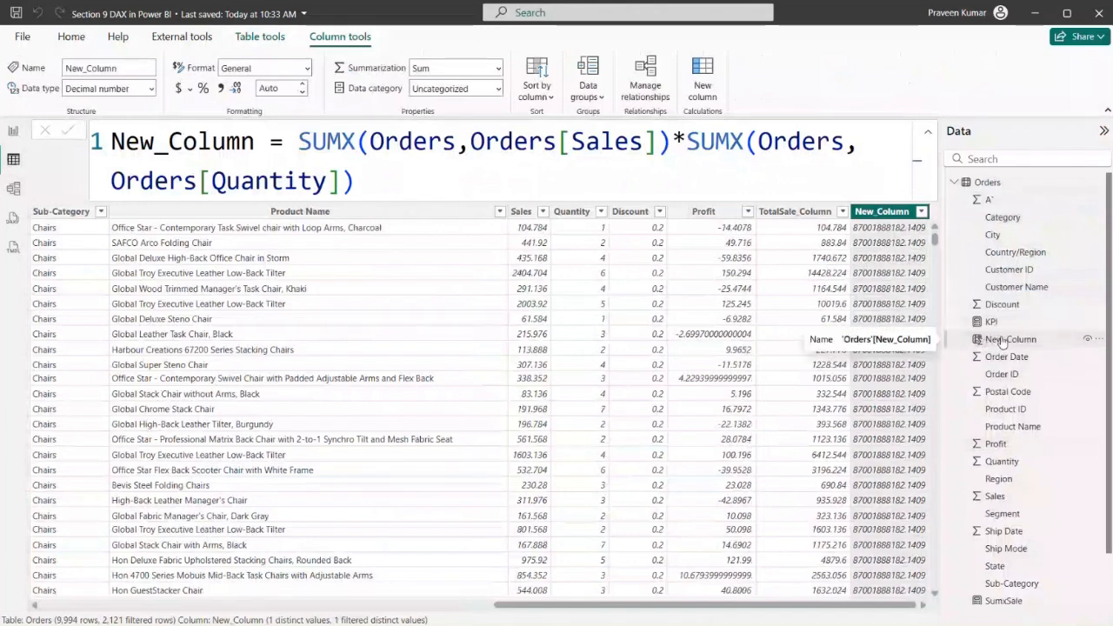
left_click(351, 161)
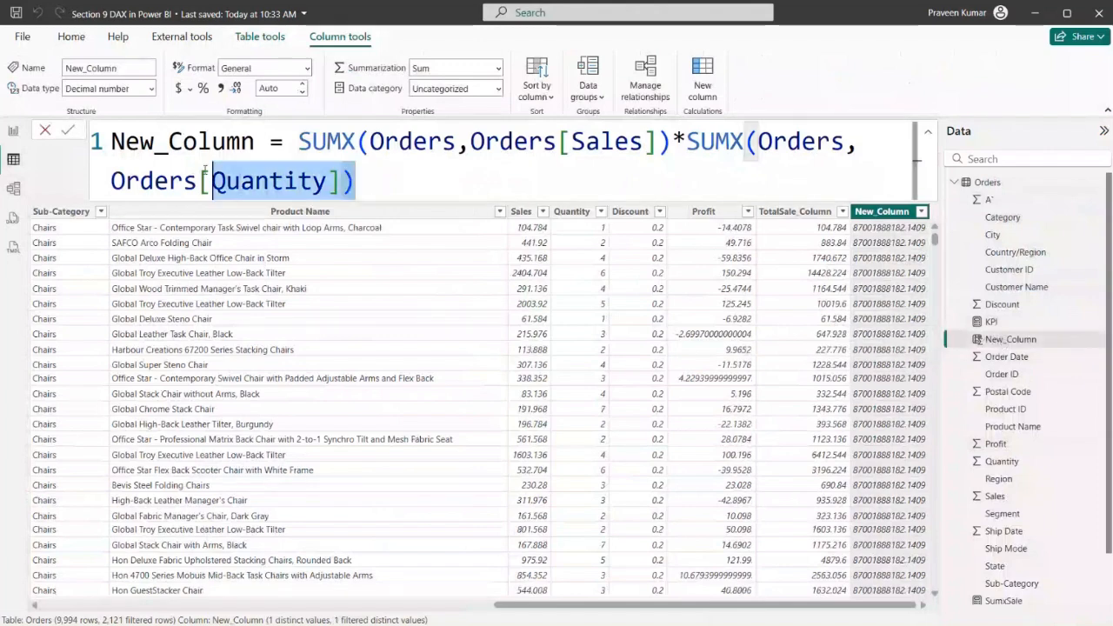
key("ctrl+a")
left_click_drag(351, 162, 174, 149)
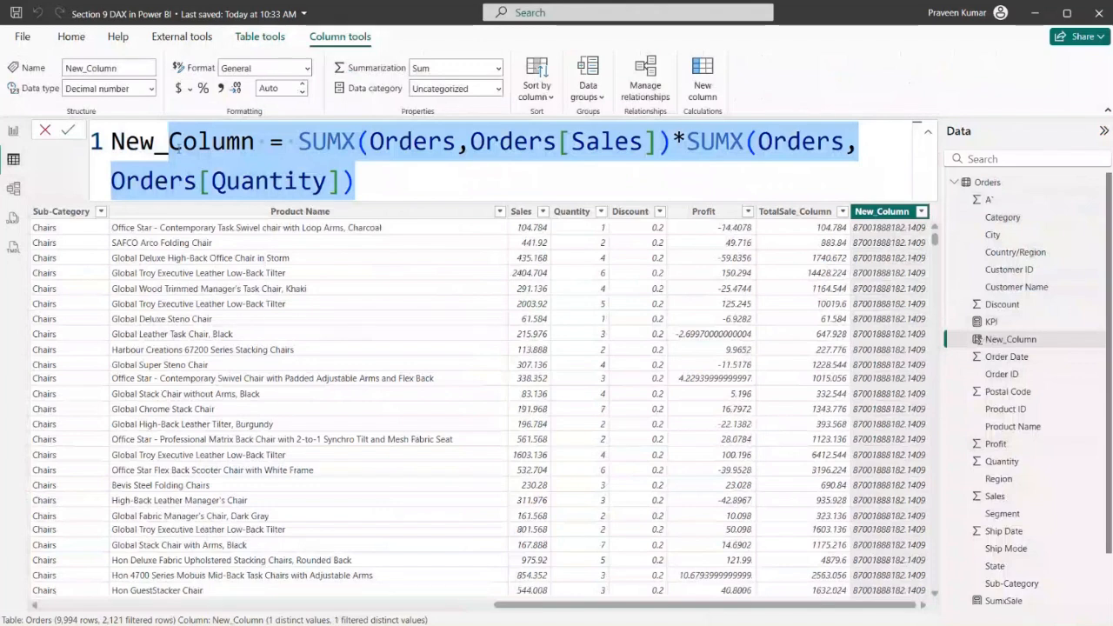
Display the TotalSale_Column formula in the Orders table and dismiss its filter list
left_click(834, 212)
left_click(842, 212)
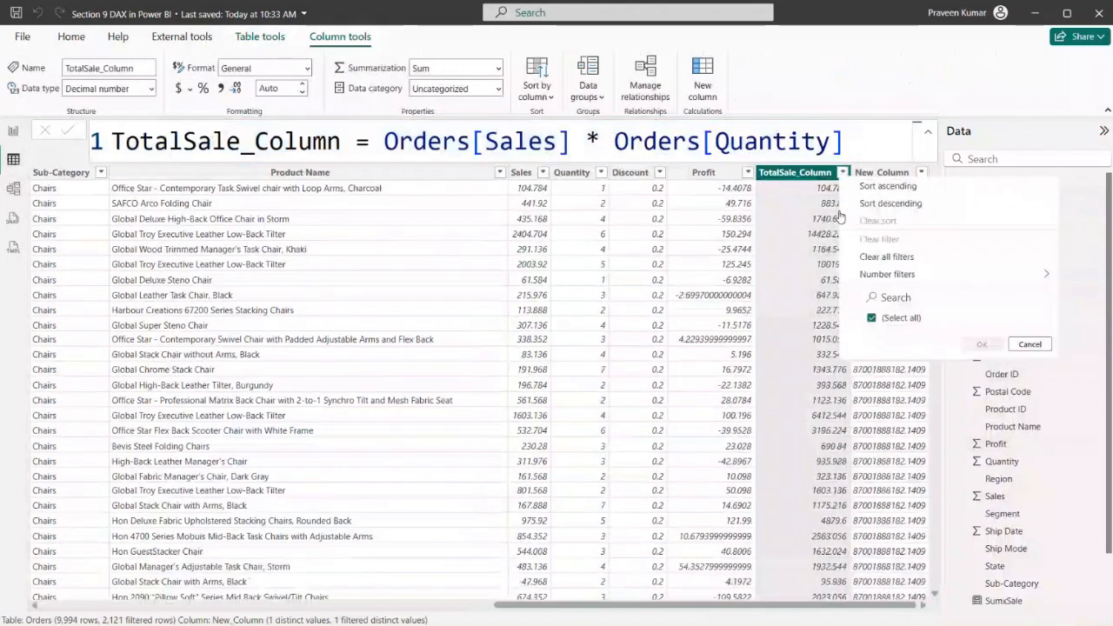
left_click(789, 178)
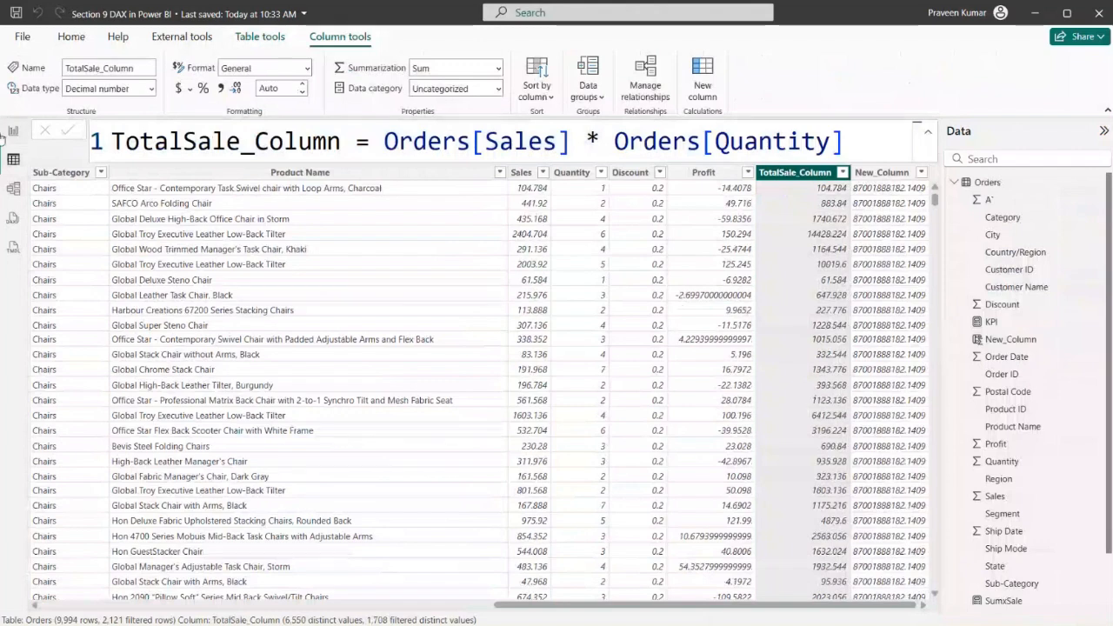
Delete the relationship between the Orders and Security tables in the model diagram
left_click(13, 188)
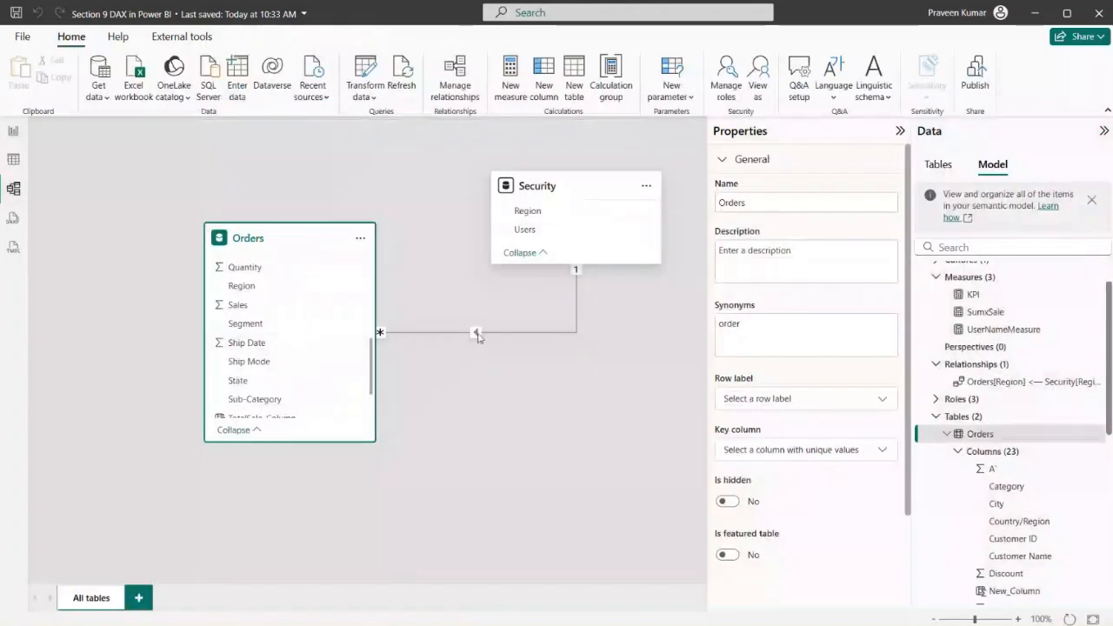
key("Delete")
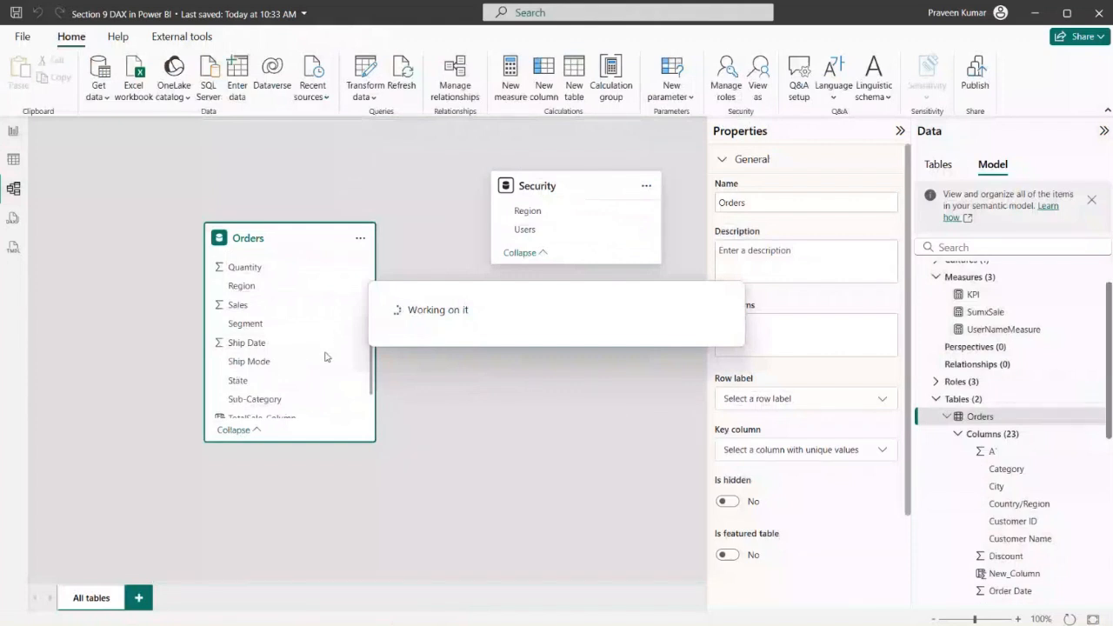
Try to relate TotalSale_Column in Orders to Region in Security, and discard the new relationship
scroll(296, 357, "down", 2)
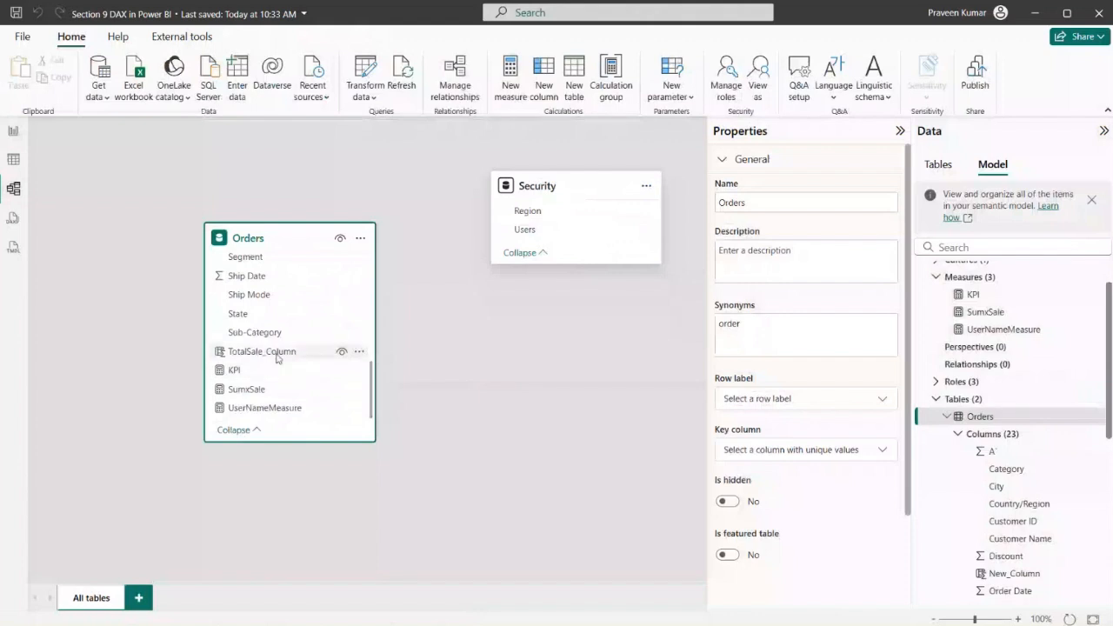
left_click_drag(271, 357, 580, 215)
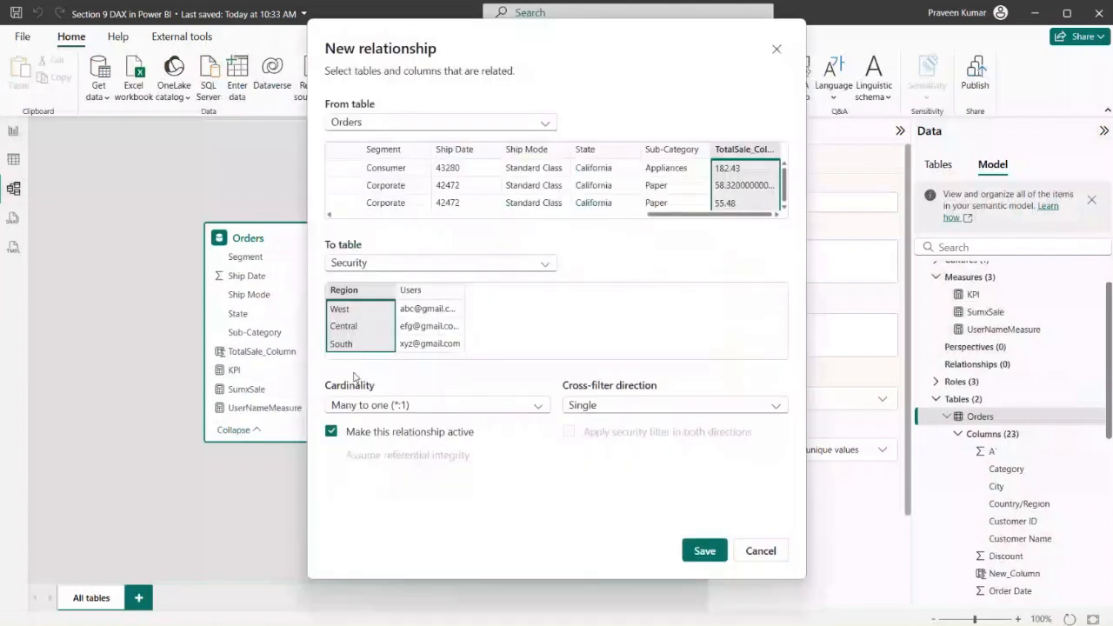
left_click(774, 51)
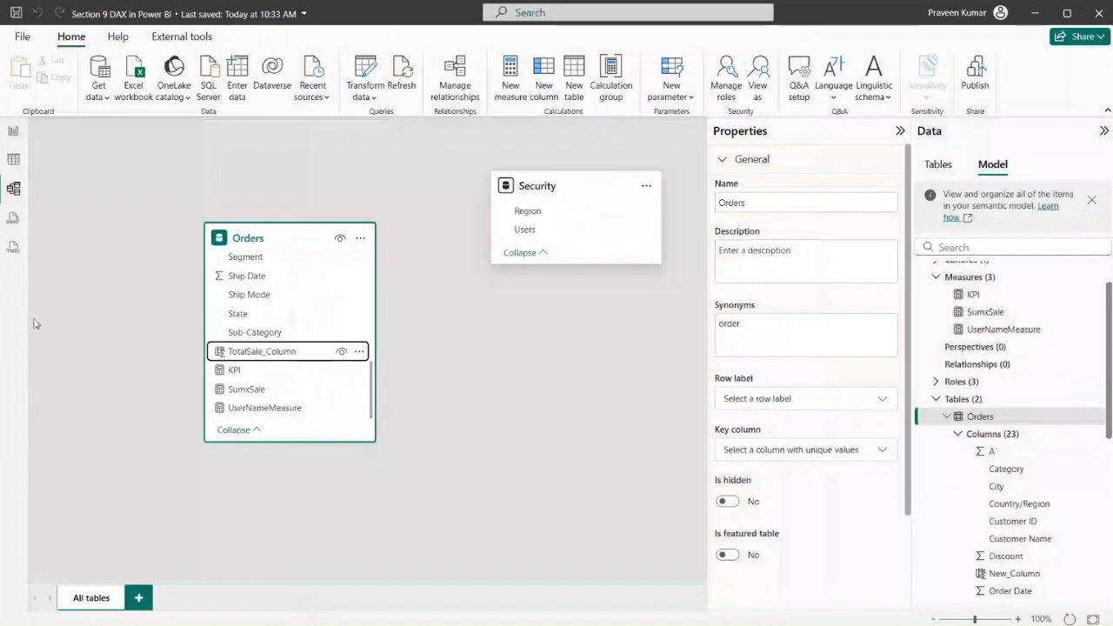
Compare the Measures and Calculated Column report pages, and revisit the Orders table data and the model diagram
left_click(12, 132)
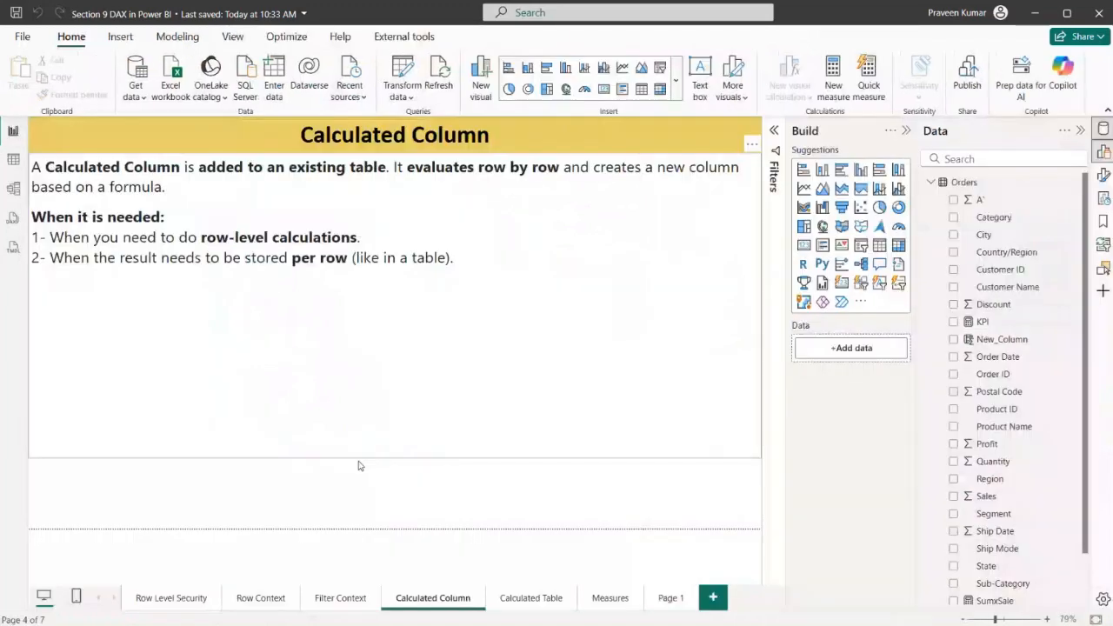
left_click(609, 598)
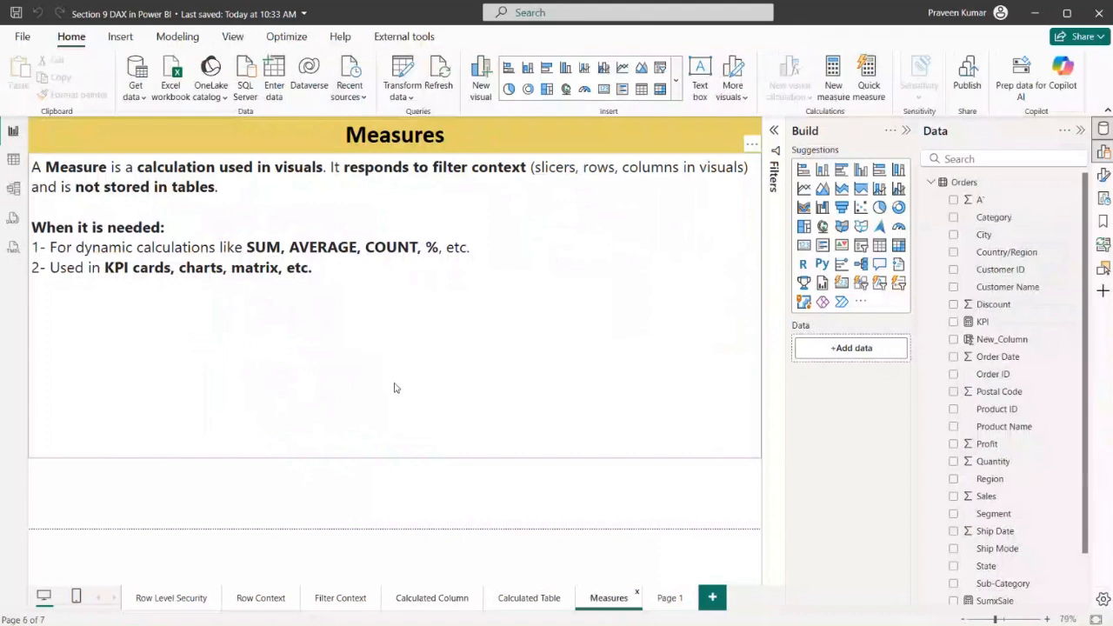
left_click(434, 604)
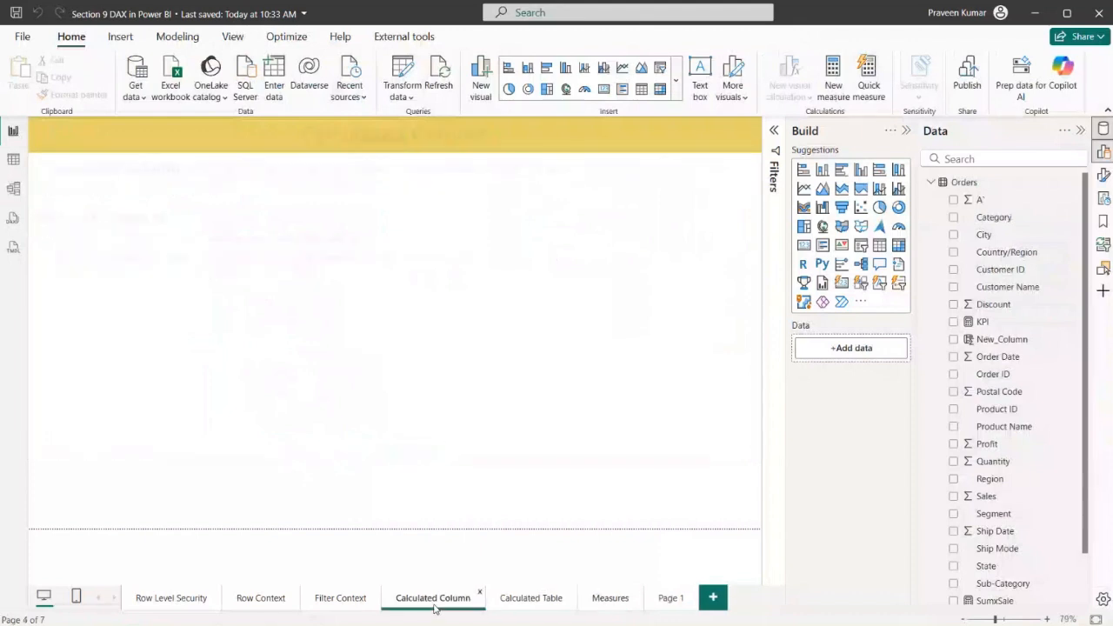
left_click(360, 331)
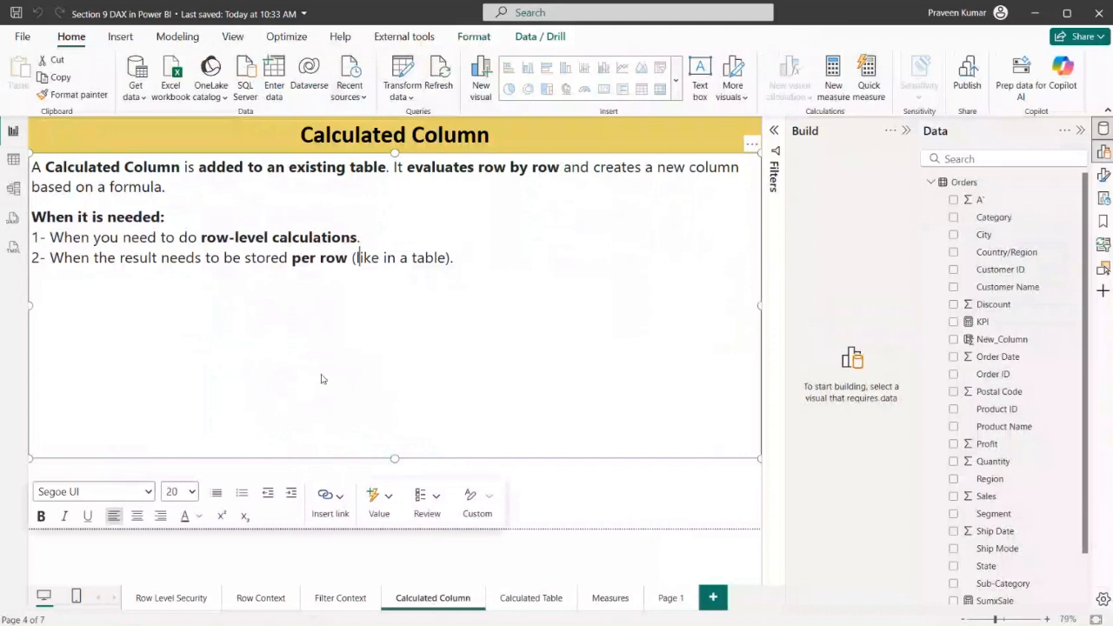
left_click(10, 161)
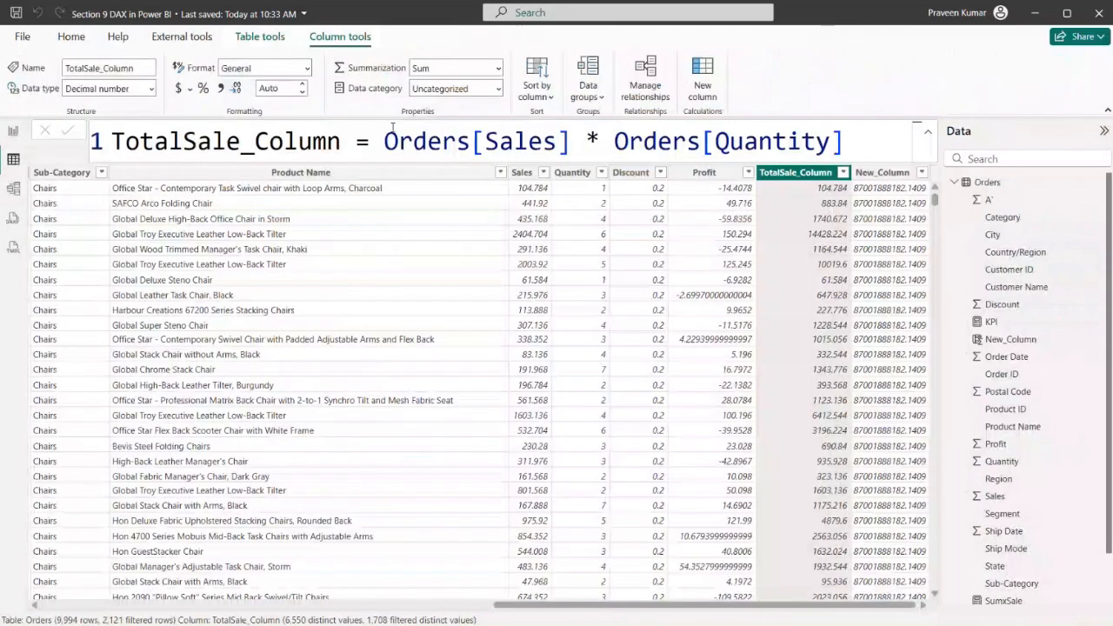
left_click(13, 188)
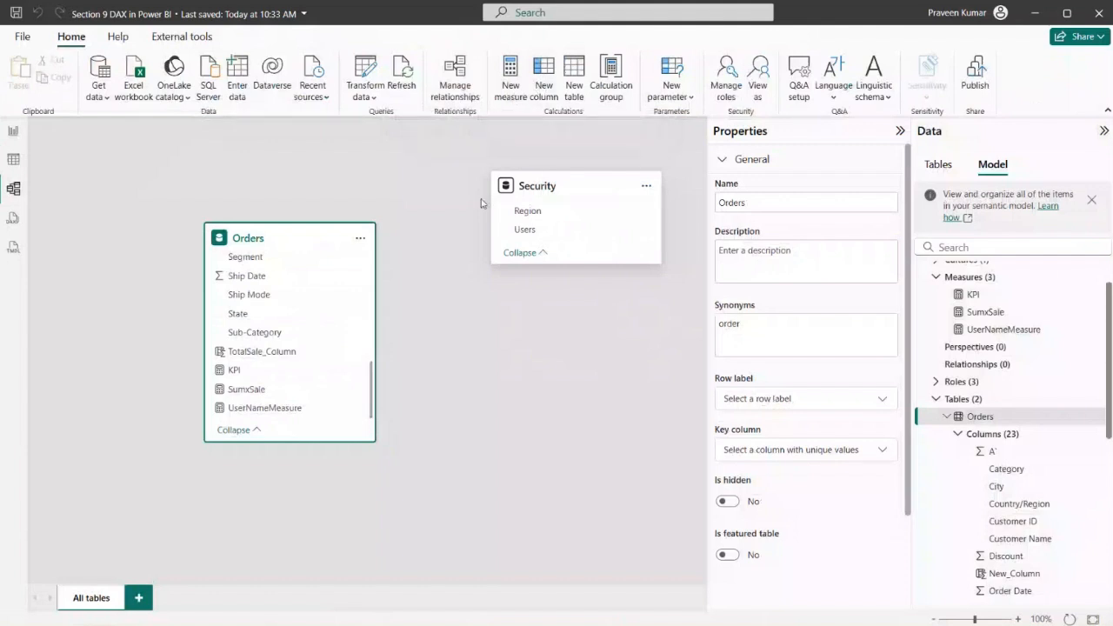
Switch to DAX.docx in Word and examine the formula examples in its Calculated Column section
key("alt+Tab")
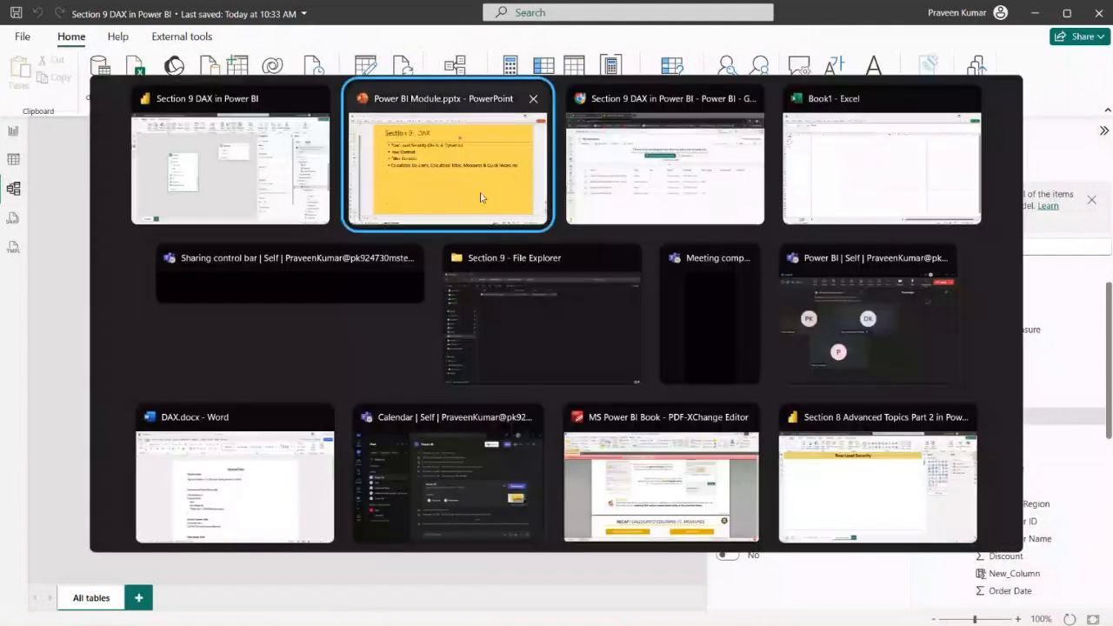
key("alt+Tab")
key("alt+Tab")
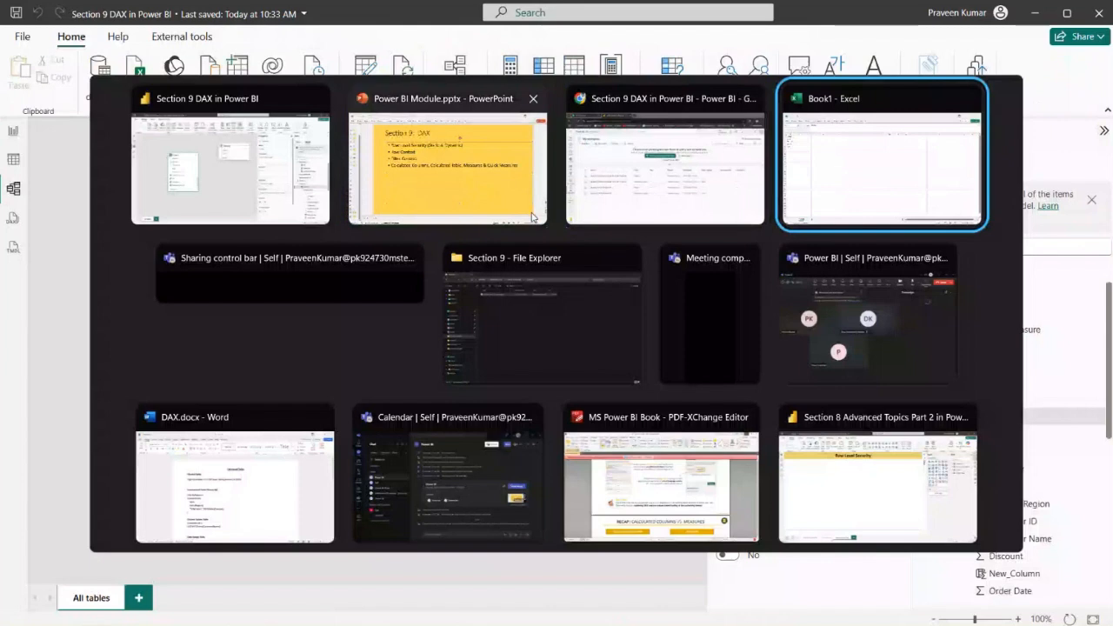
key("alt+Tab")
key("alt+Tab")
key("alt+Tab")
key("alt+shift+Tab")
key("alt+shift+Tab")
key("alt+Tab")
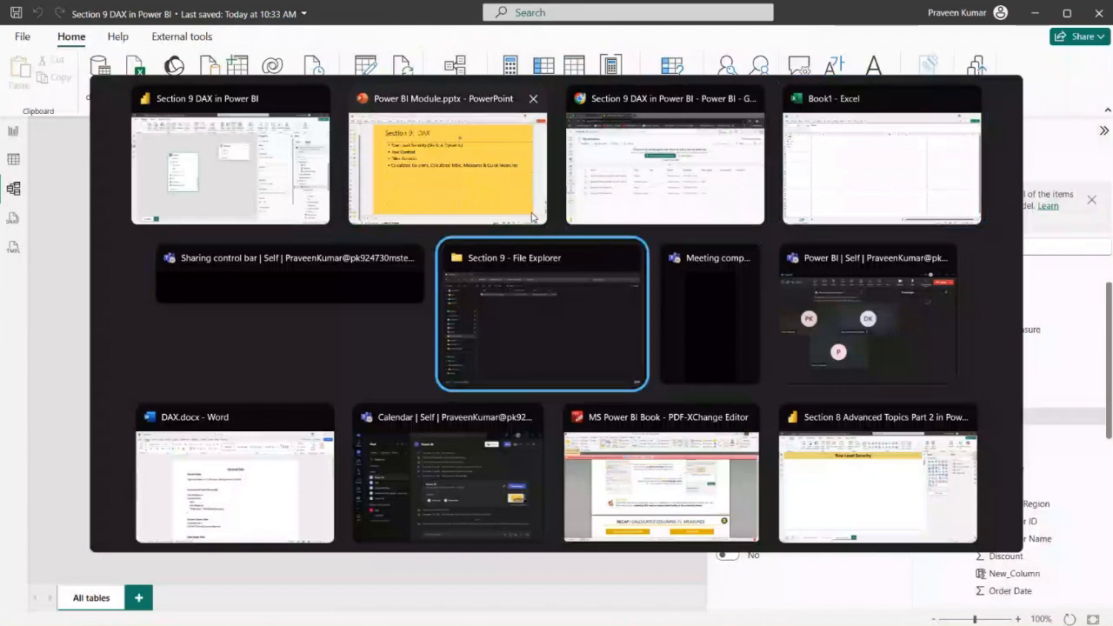
key("alt+Tab")
key("alt+Tab")
key("alt+Tab")
key("alt+shift+Tab")
key("alt+shift+Tab")
key("alt+shift+Tab")
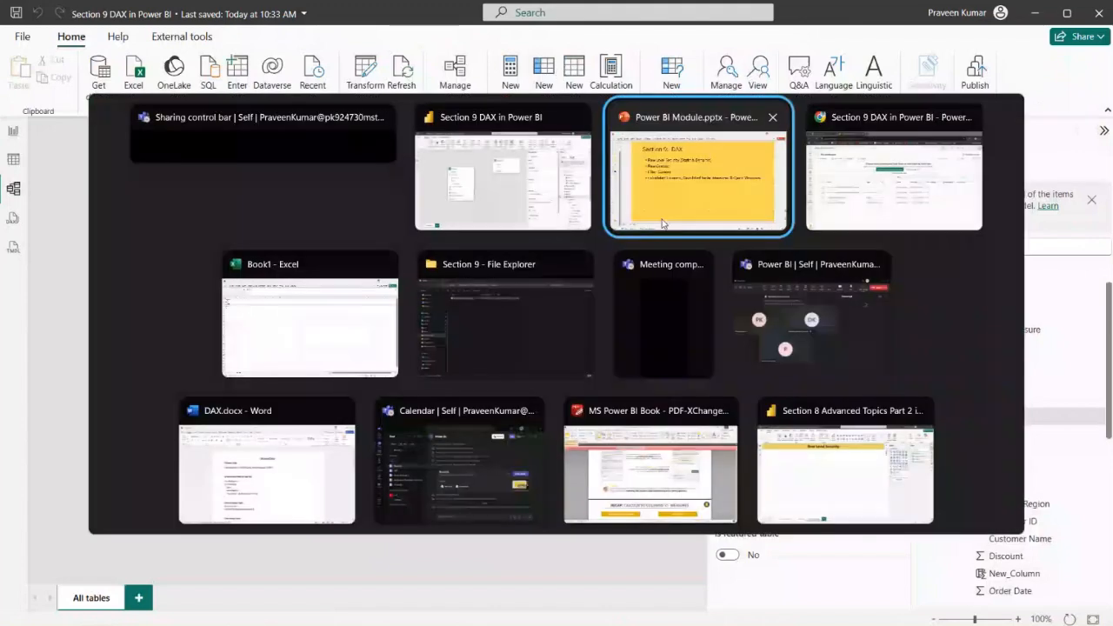
key("alt+Tab")
key("alt+Tab")
key("alt+Tab")
key("alt+Tab")
key("alt+Tab")
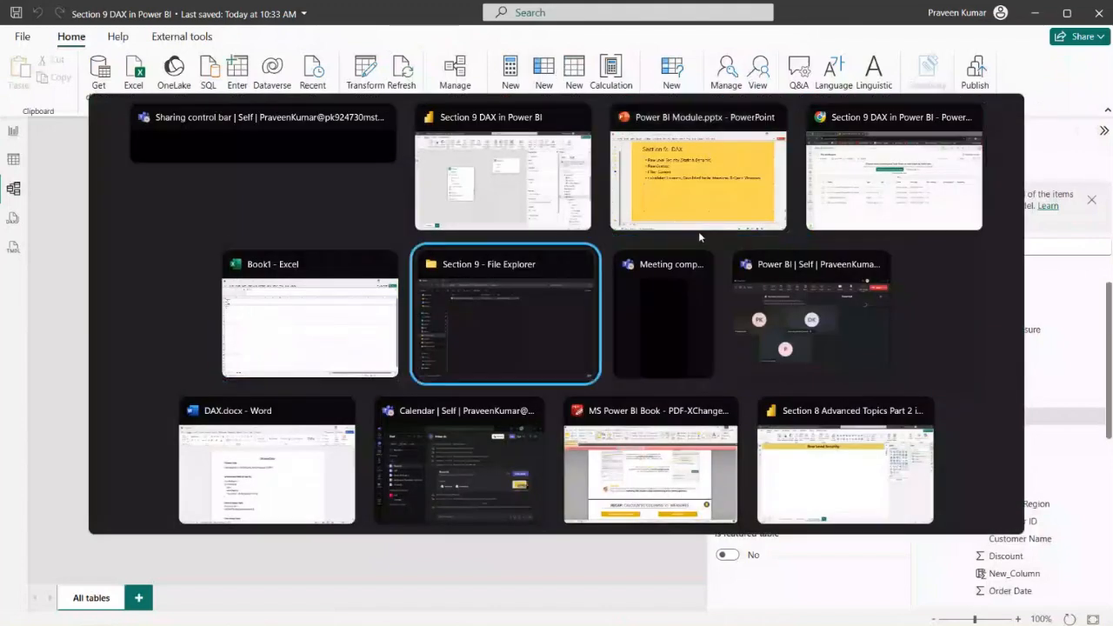
key("alt+Tab")
key("alt+Tab")
key("alt+Tab")
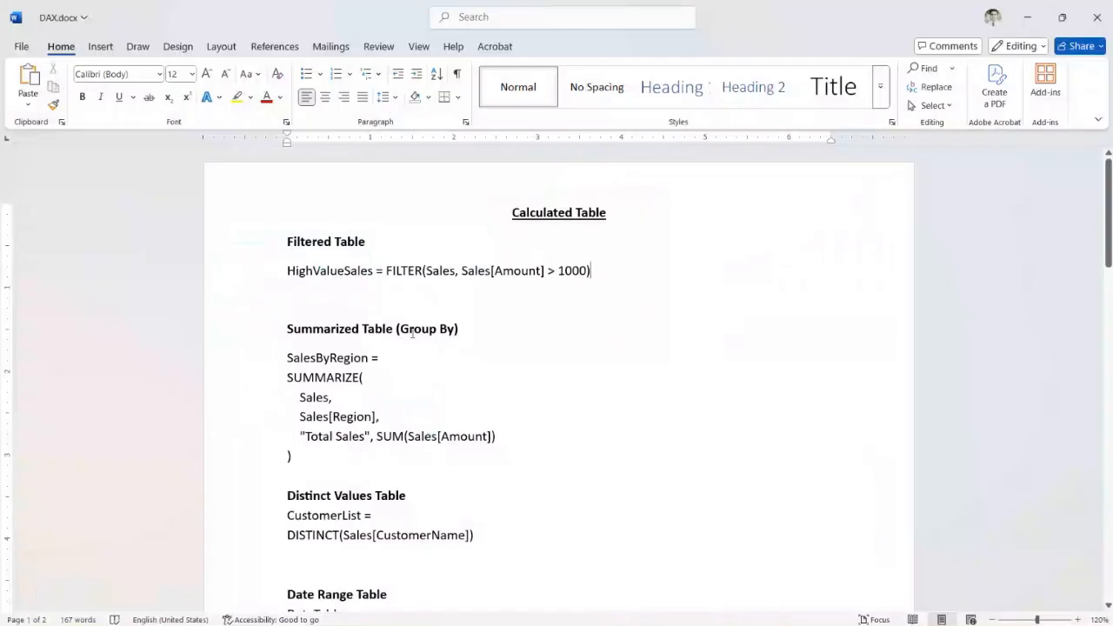
scroll(412, 332, "down", 20)
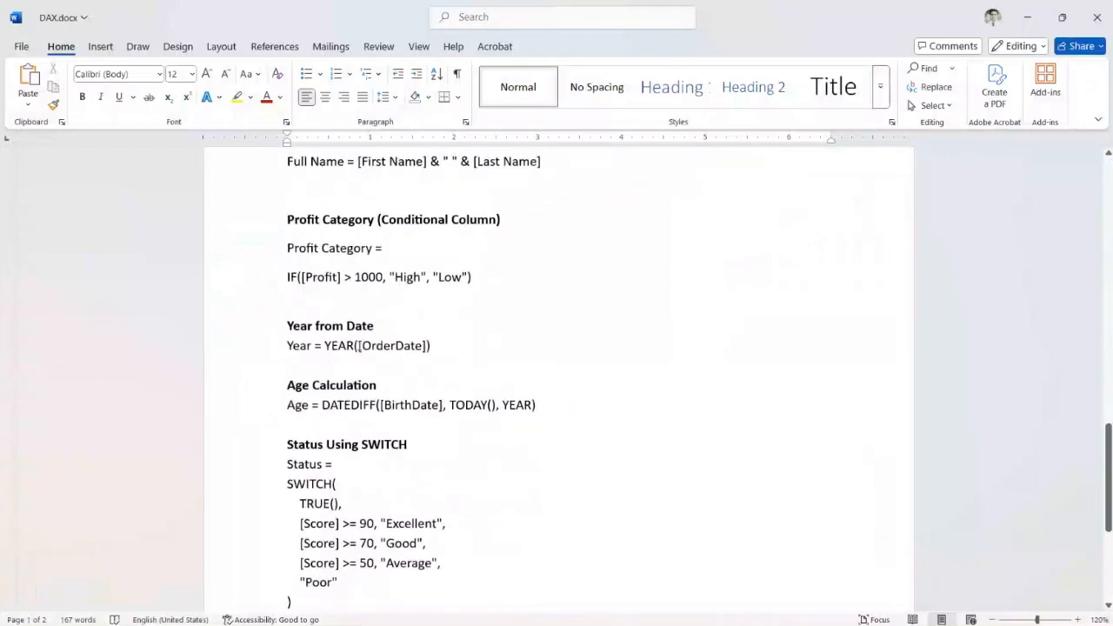
scroll(357, 348, "up", 3)
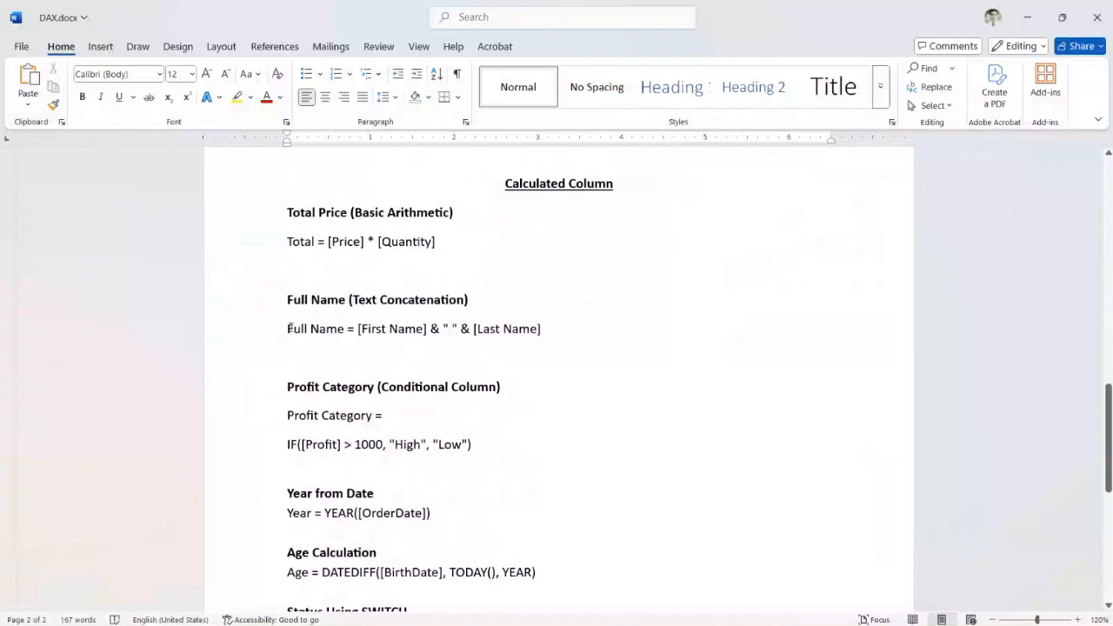
Switch back to Power BI and examine the Ship Mode and Customer Name columns in the Orders table data
key("alt+Tab")
key("alt+Tab")
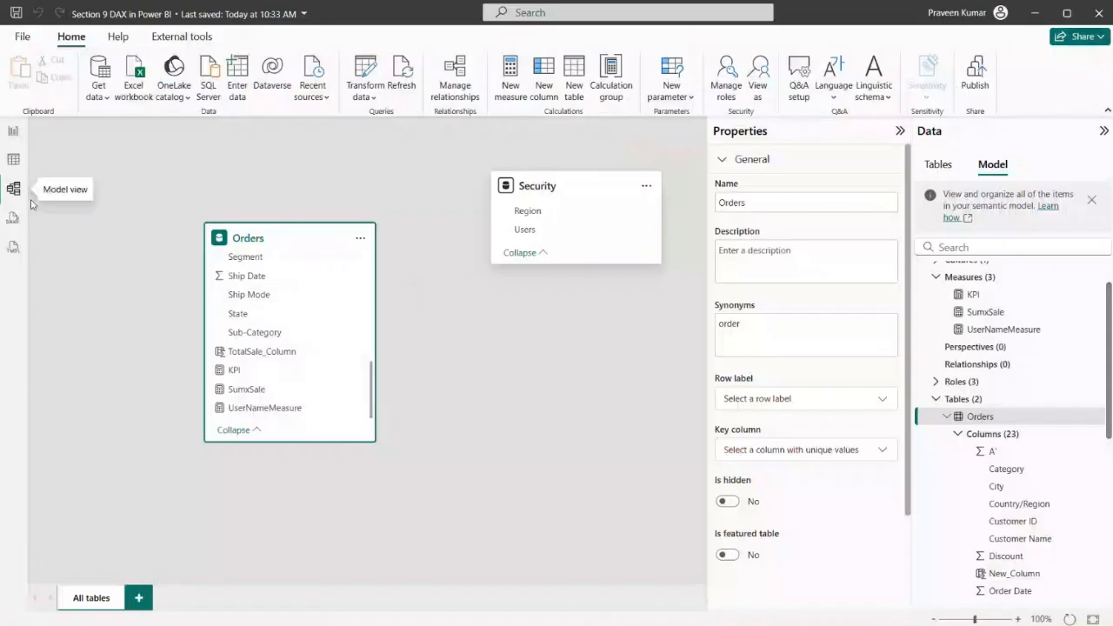
left_click(14, 160)
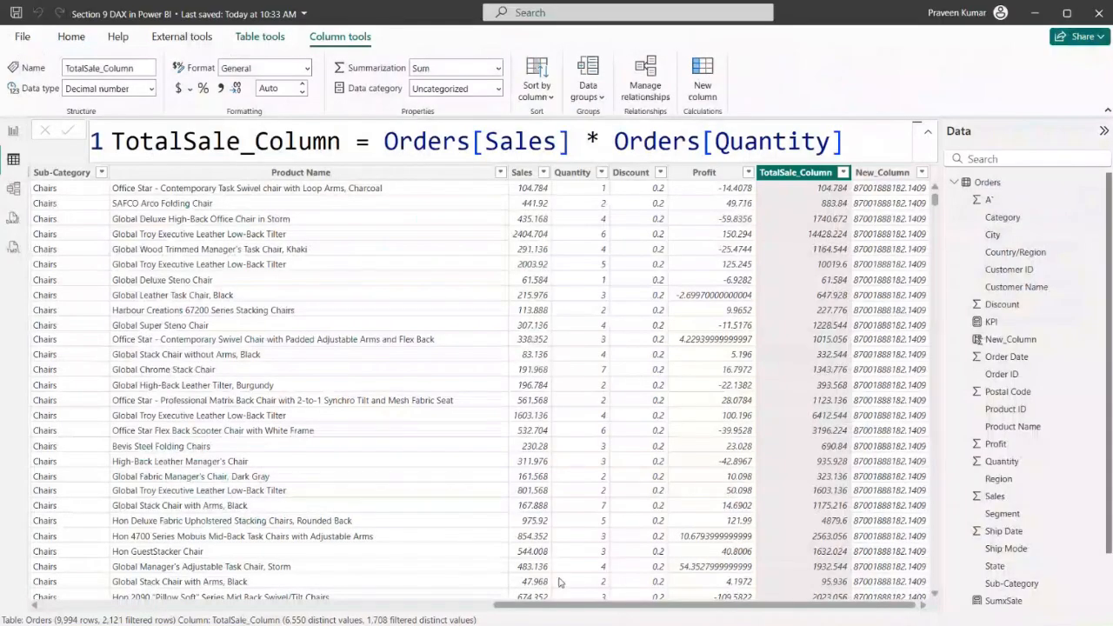
left_click_drag(556, 614, 39, 617)
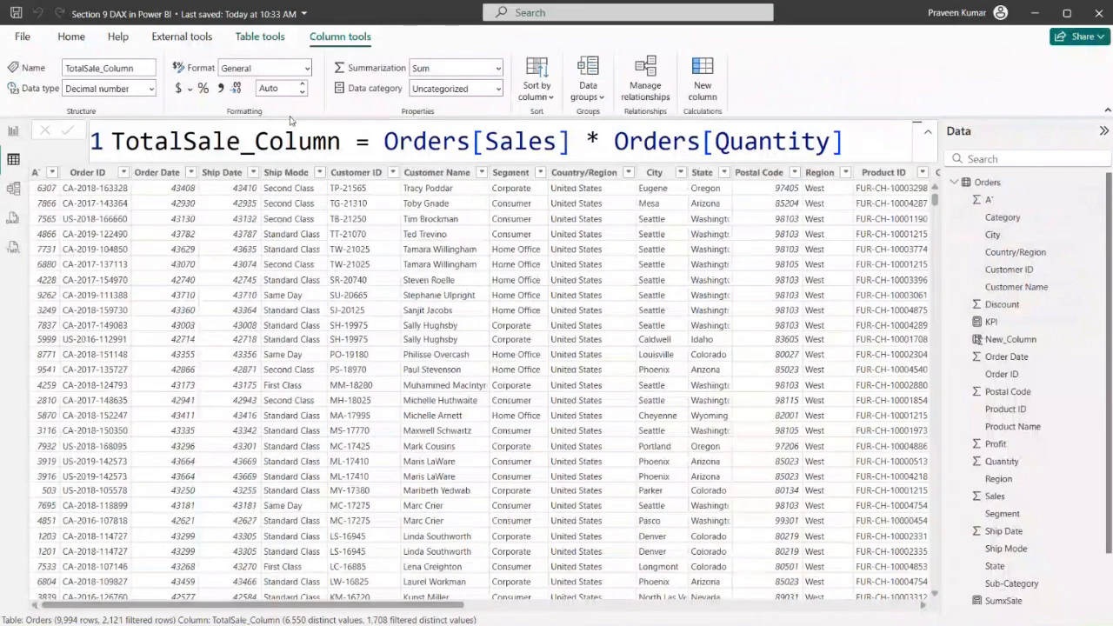
left_click(289, 174)
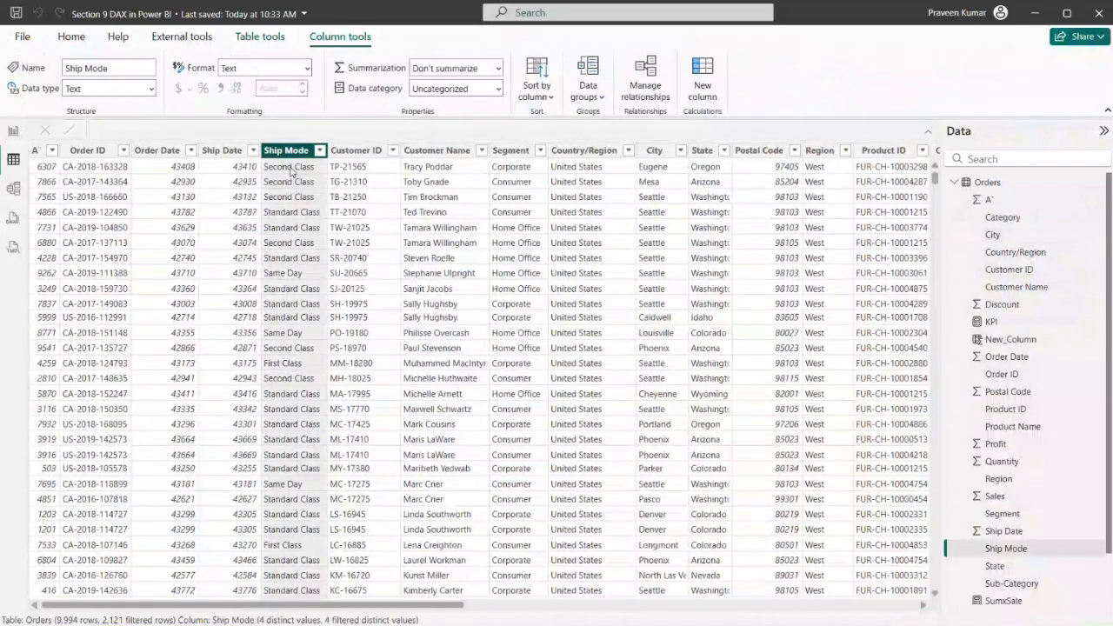
left_click(433, 155)
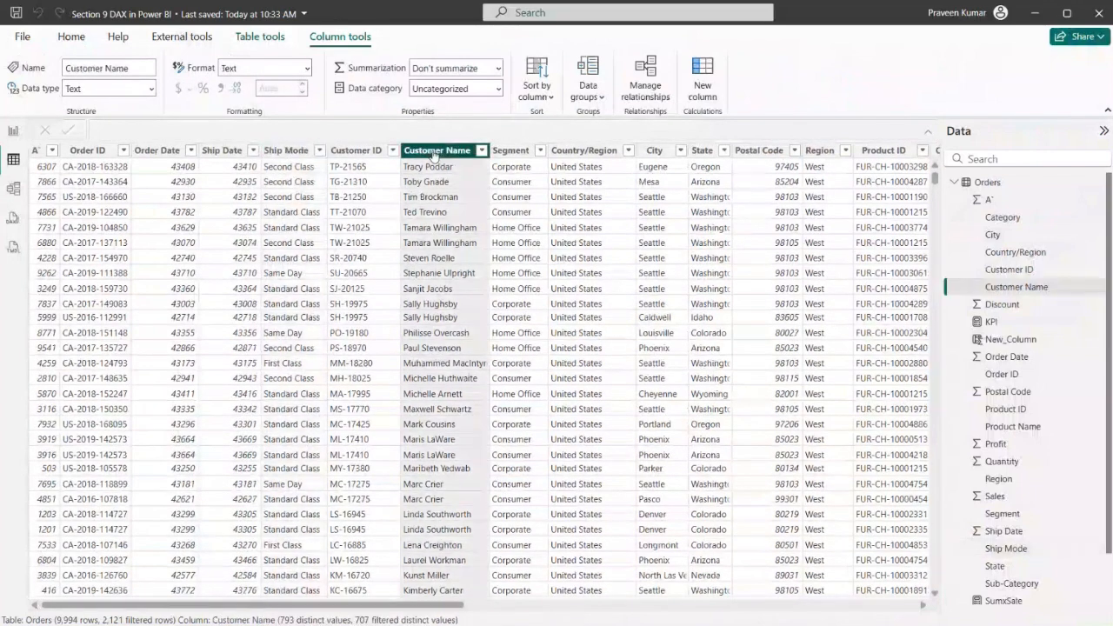
left_click(287, 152)
left_click(425, 155)
Add a new calculated column to the Orders table and name it Concatenated Column
left_click(715, 88)
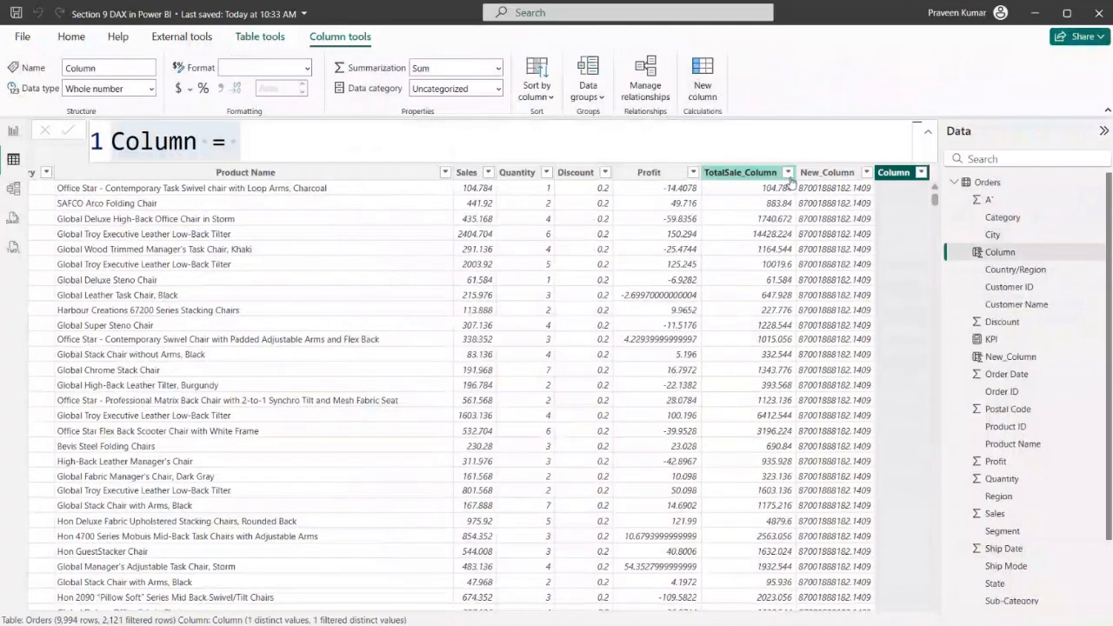
left_click(126, 142)
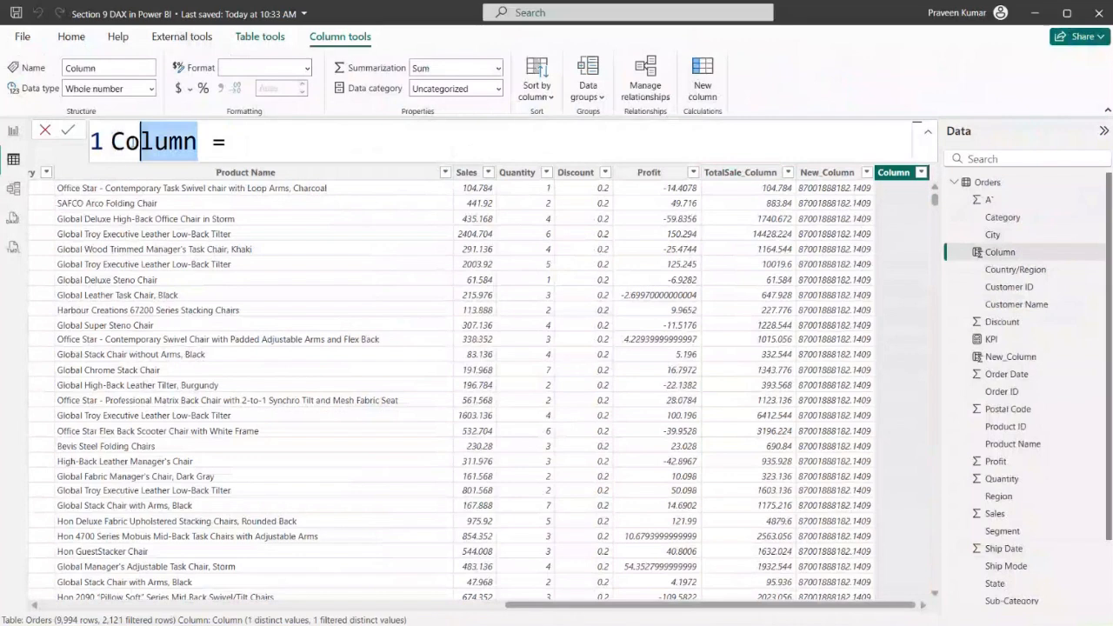
left_click(928, 132)
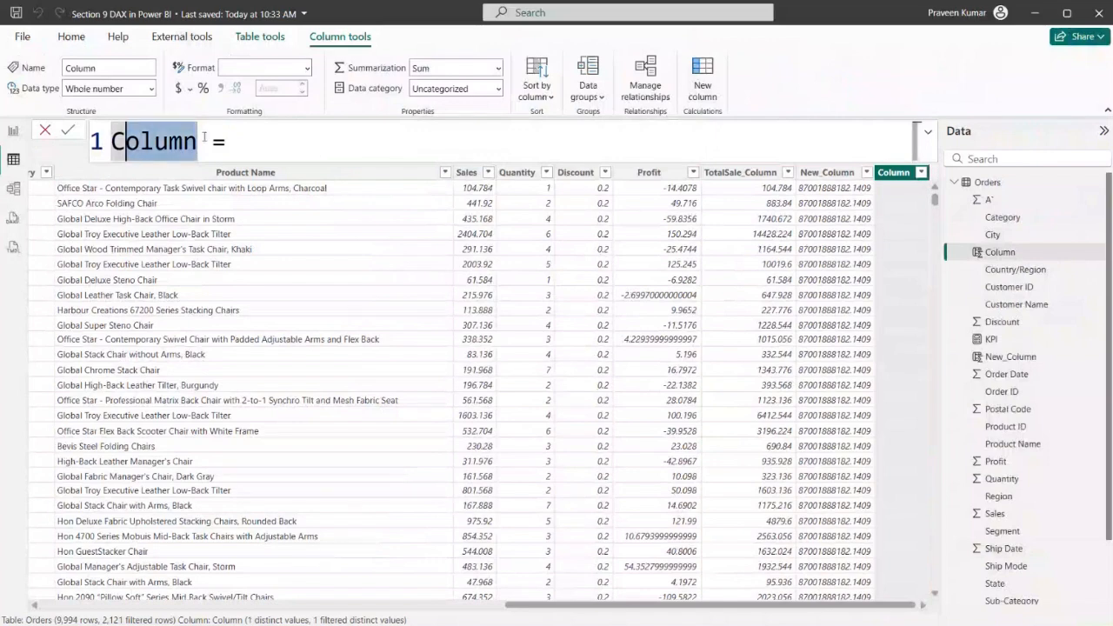
key("BackSpace")
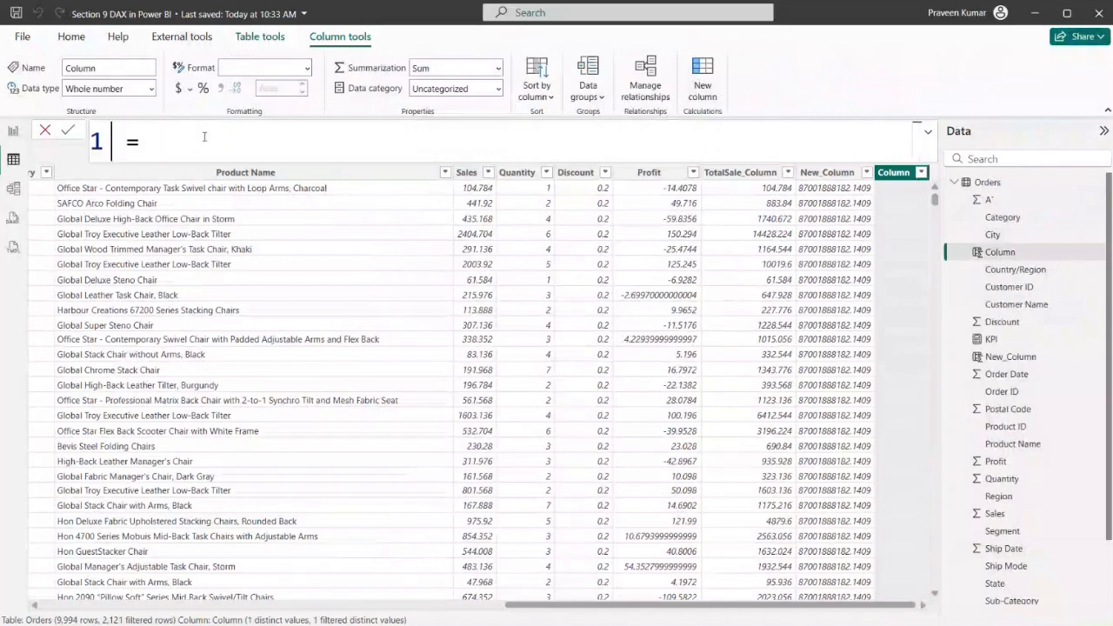
type("D")
key("BackSpace")
type("Conca")
type("tenated Col")
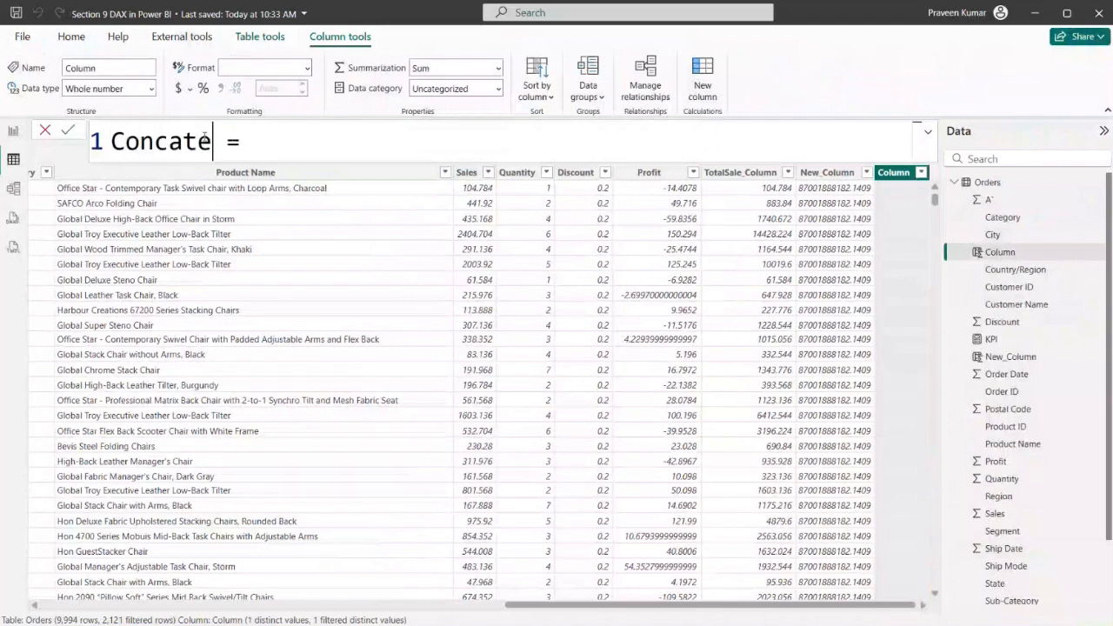
type("umn")
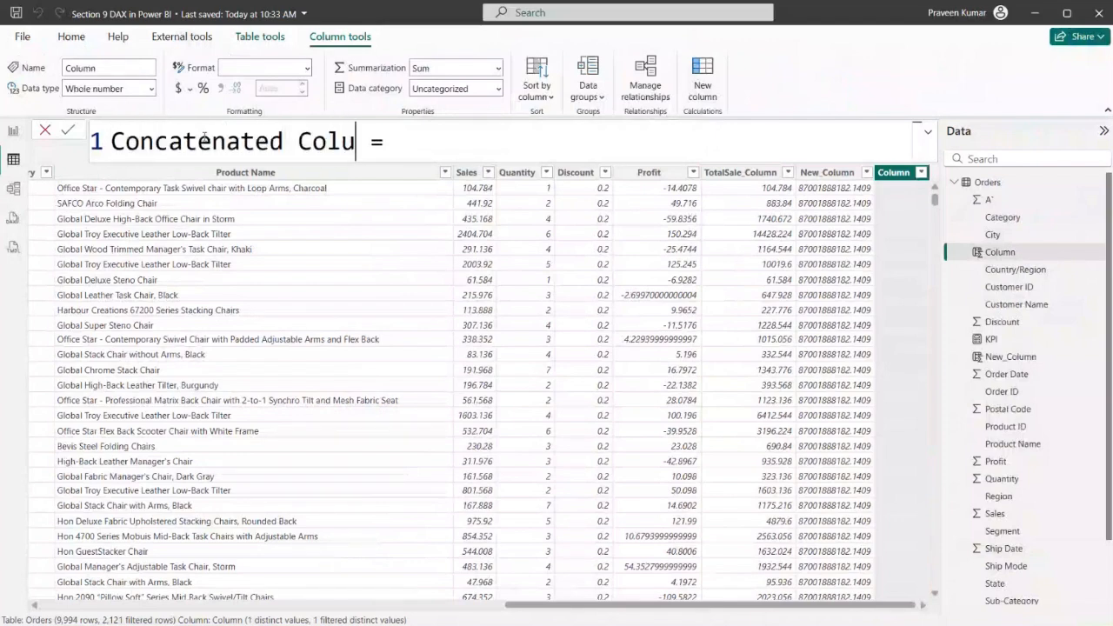
key("End")
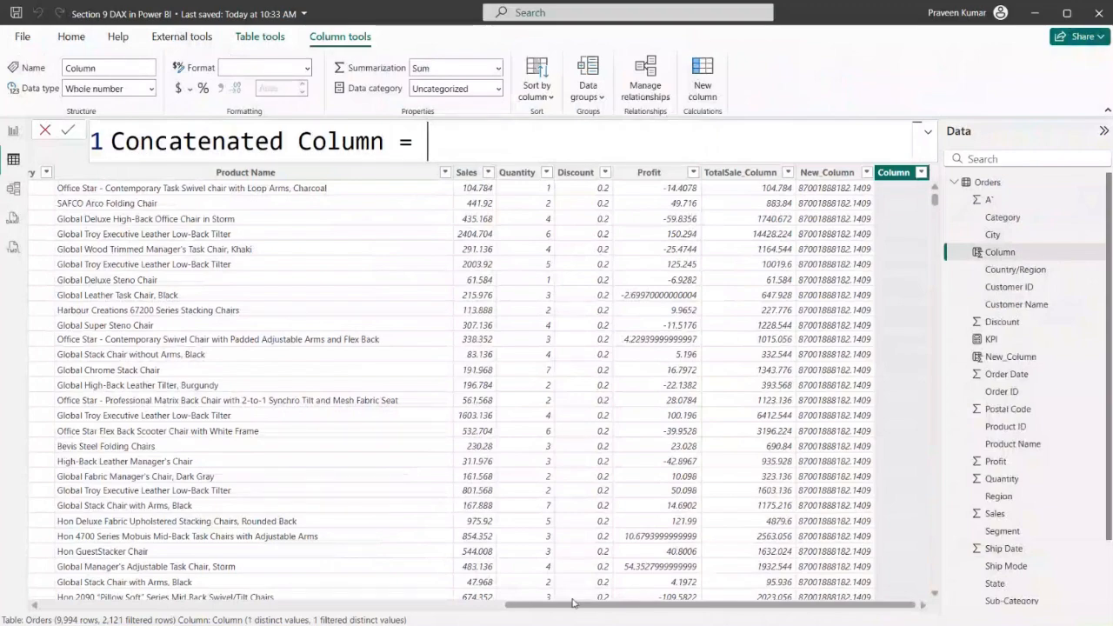
Begin the Concatenated Column formula with [Ship Mode] followed by the & operator
left_click_drag(573, 603, 139, 623)
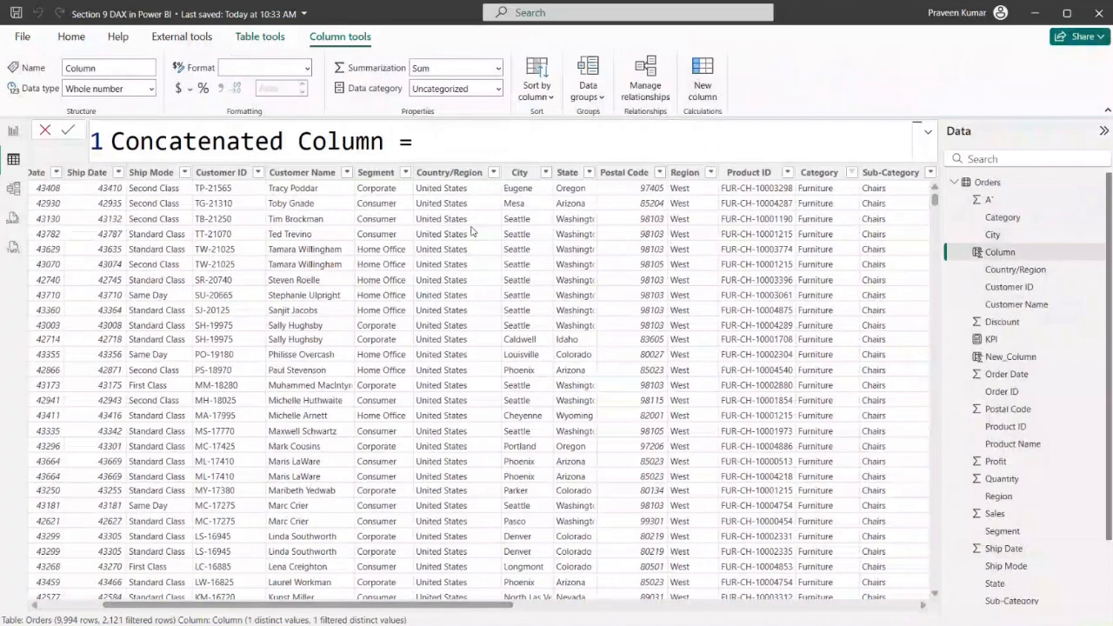
type("[Sh")
key("Tab")
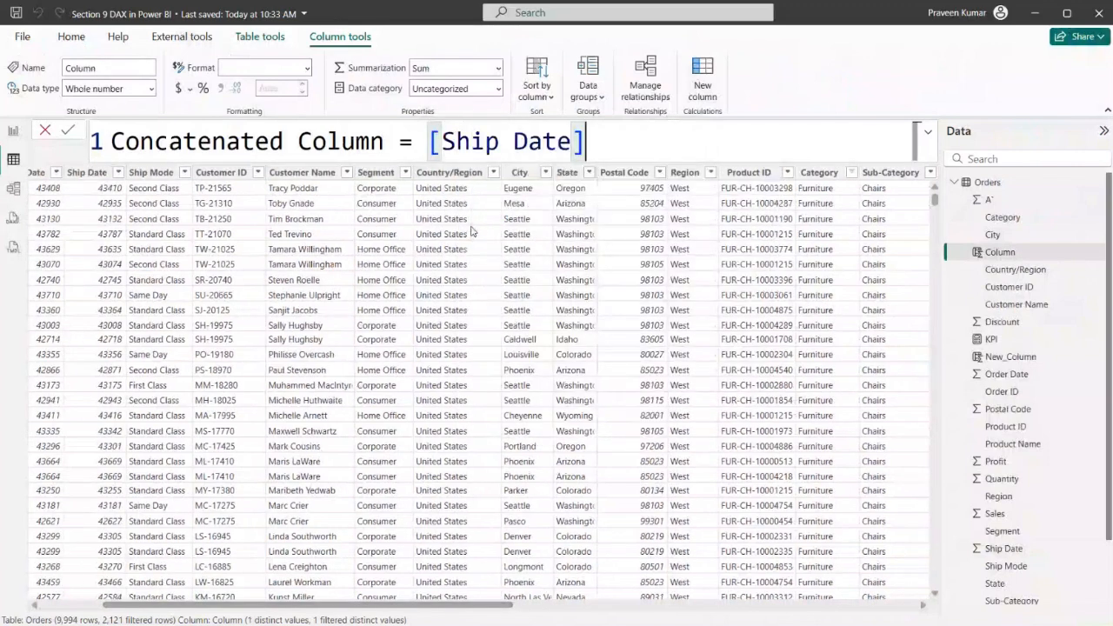
key("BackSpace")
key("BackSpace")
key("BackSpace")
key("BackSpace")
key("BackSpace")
key("BackSpace")
key("Down")
key("Tab")
type("&")
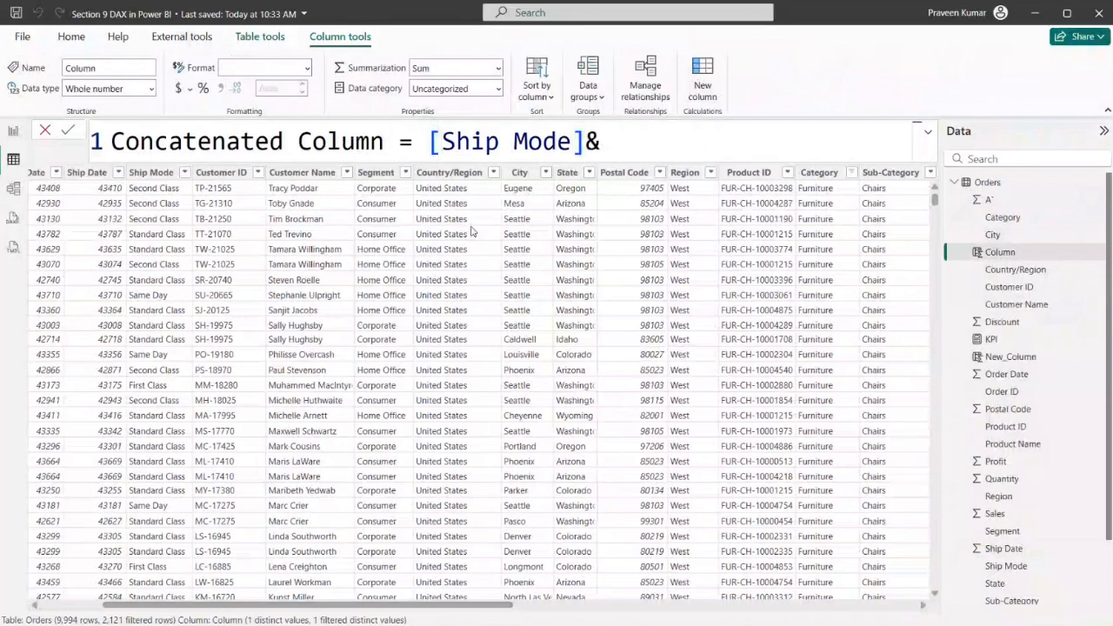
Complete the formula as [Ship Mode]&" "&[Customer Name] and commit the column
left_click_drag(582, 141, 600, 140)
left_click(603, 141)
type("&")
left_click_drag(628, 141, 600, 141)
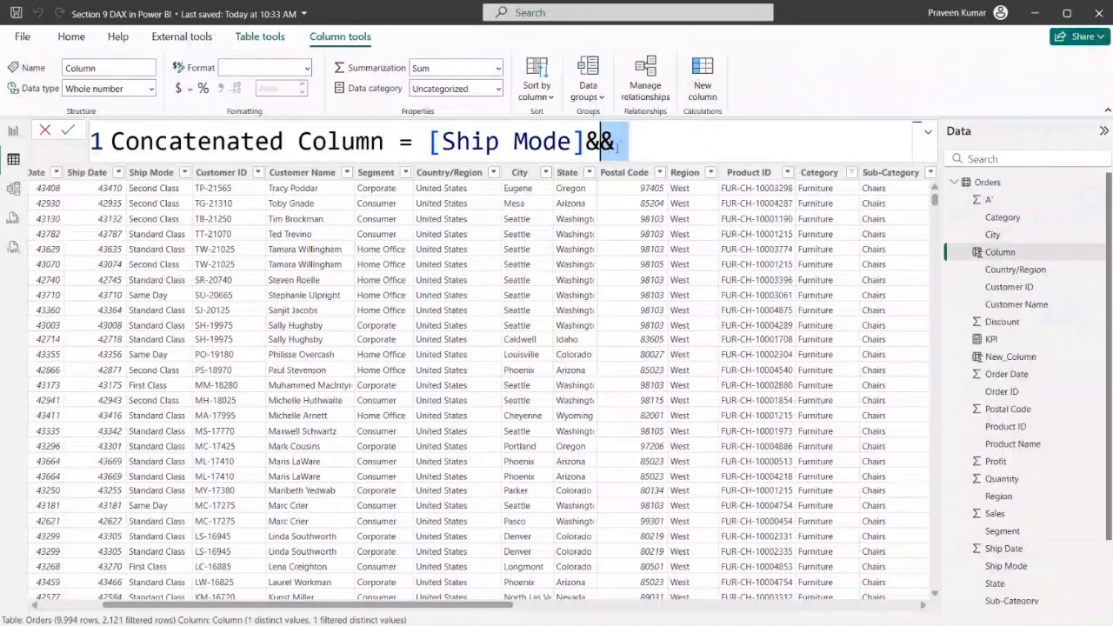
left_click(617, 146)
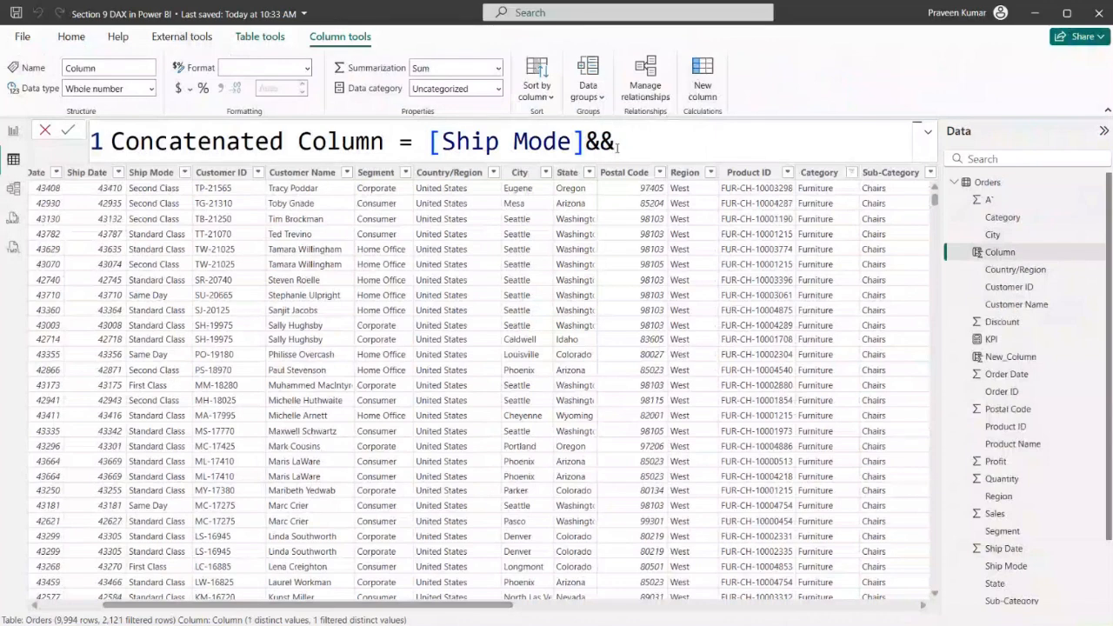
key("BackSpace")
type("\" \"&[Cus")
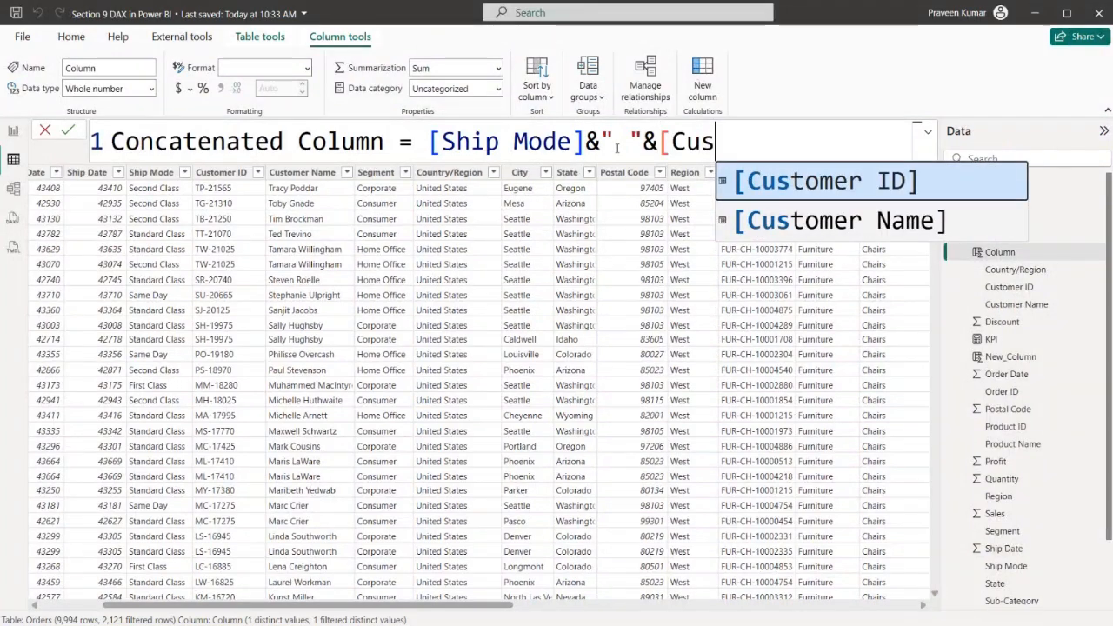
key("Down")
key("Tab")
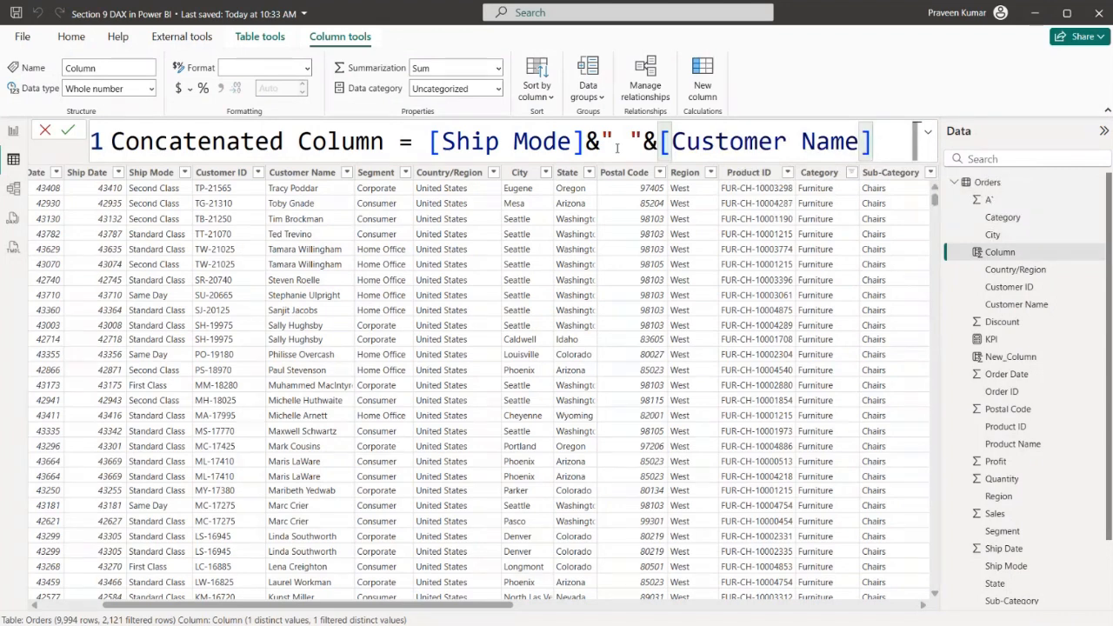
key("Return")
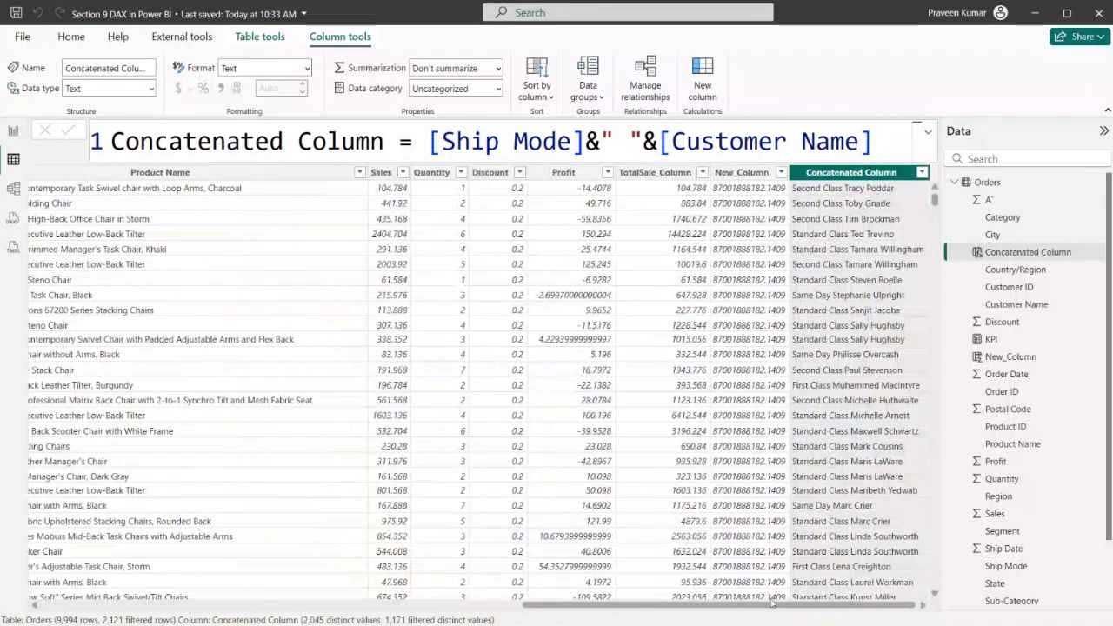
Switch to DAX.docx in Word, examine the Profit Category conditional column example, and return to Power BI
left_click_drag(687, 614, 297, 612)
key("alt+Tab")
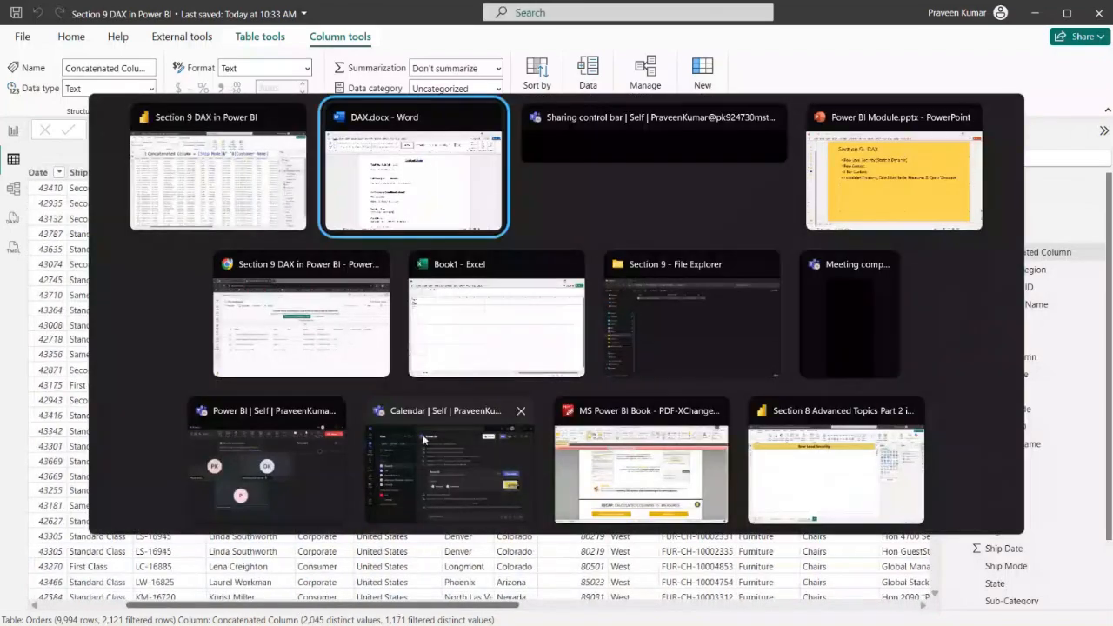
scroll(341, 350, "down", 1)
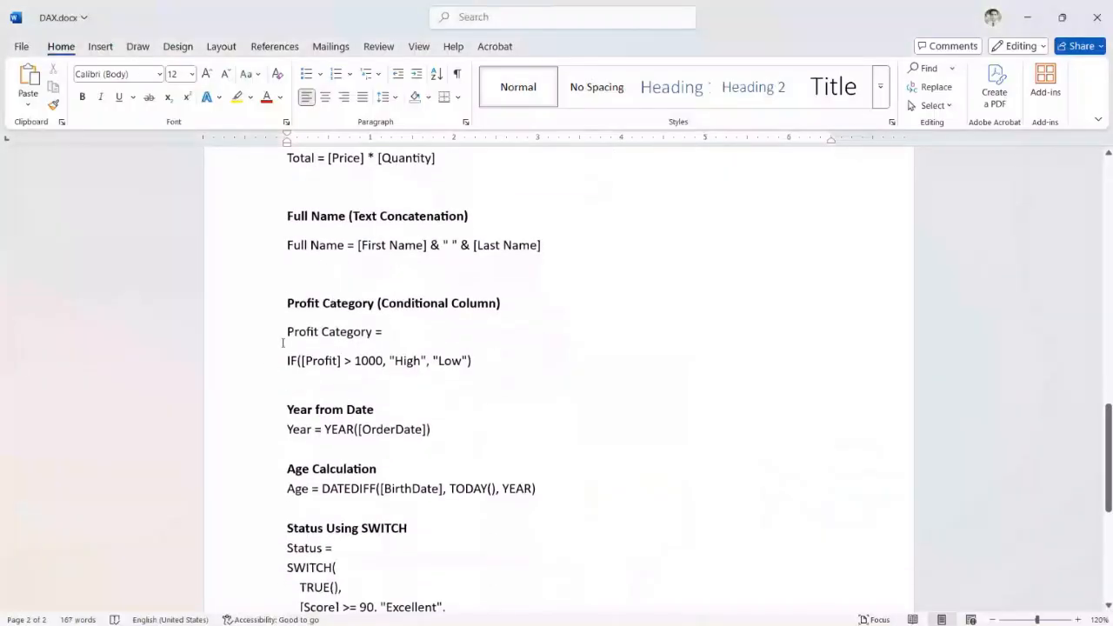
left_click_drag(283, 333, 478, 362)
left_click(539, 376)
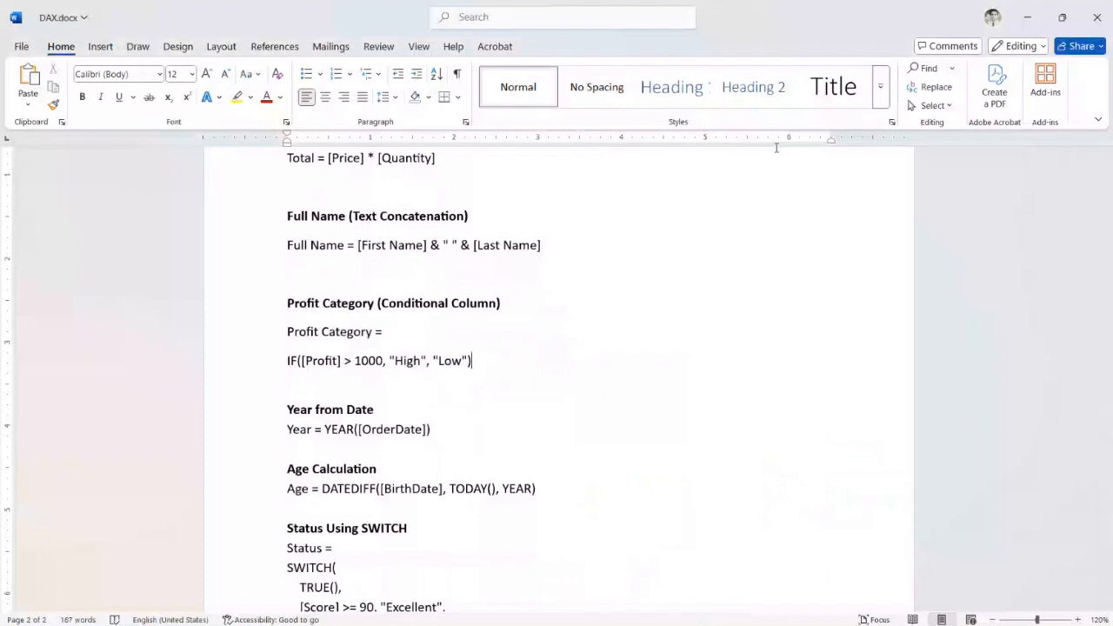
left_click(1025, 16)
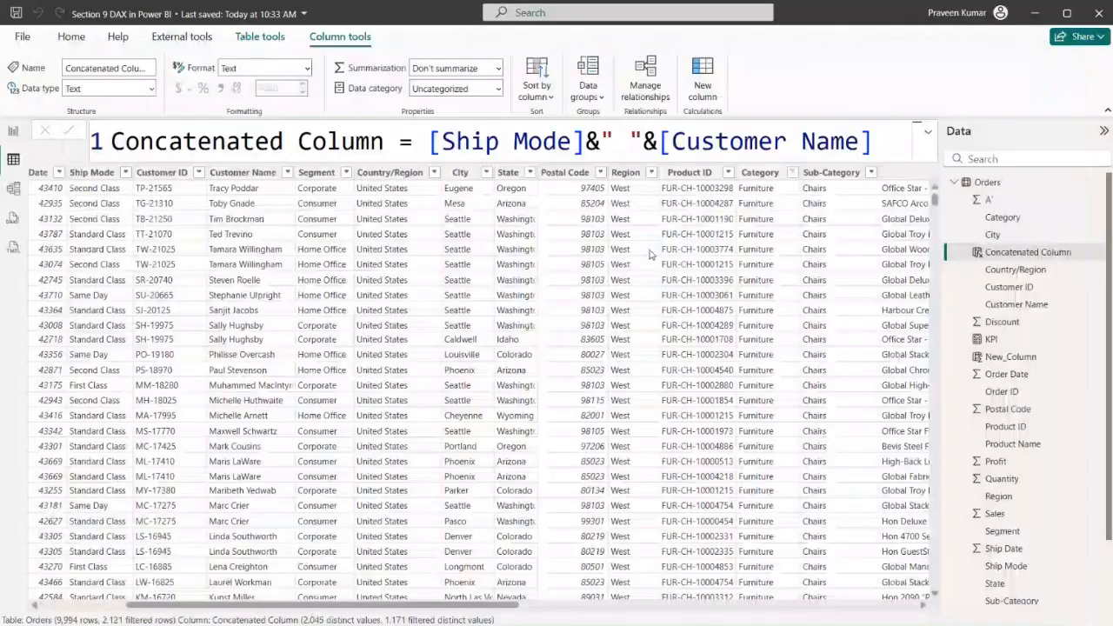
Examine the range of values in the Sales column's filter list and close it without filtering
left_click_drag(466, 606, 824, 607)
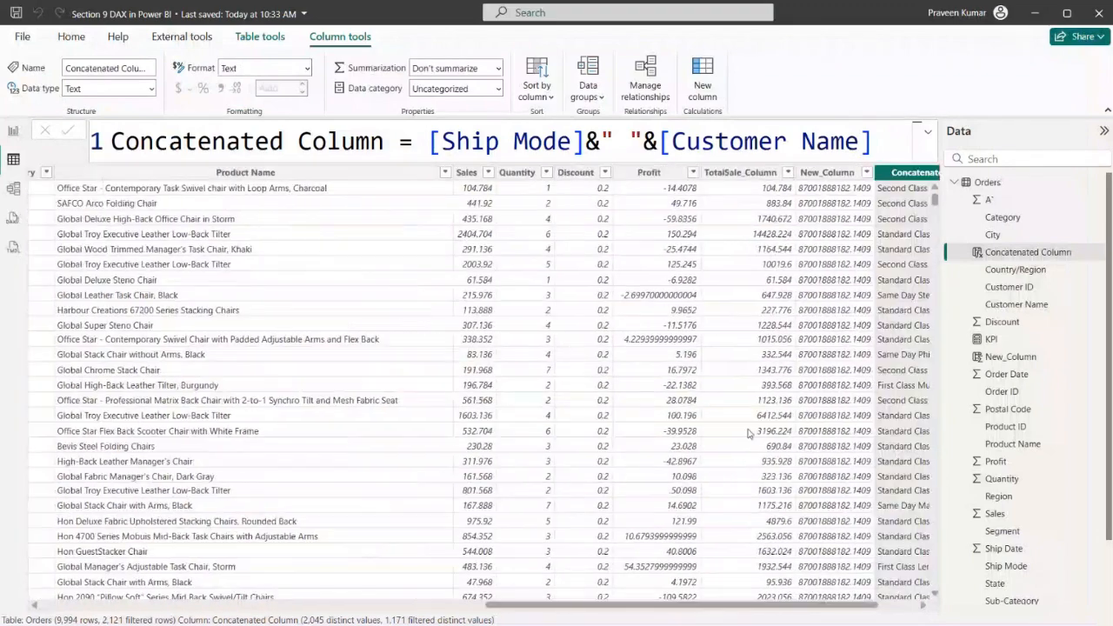
left_click(490, 172)
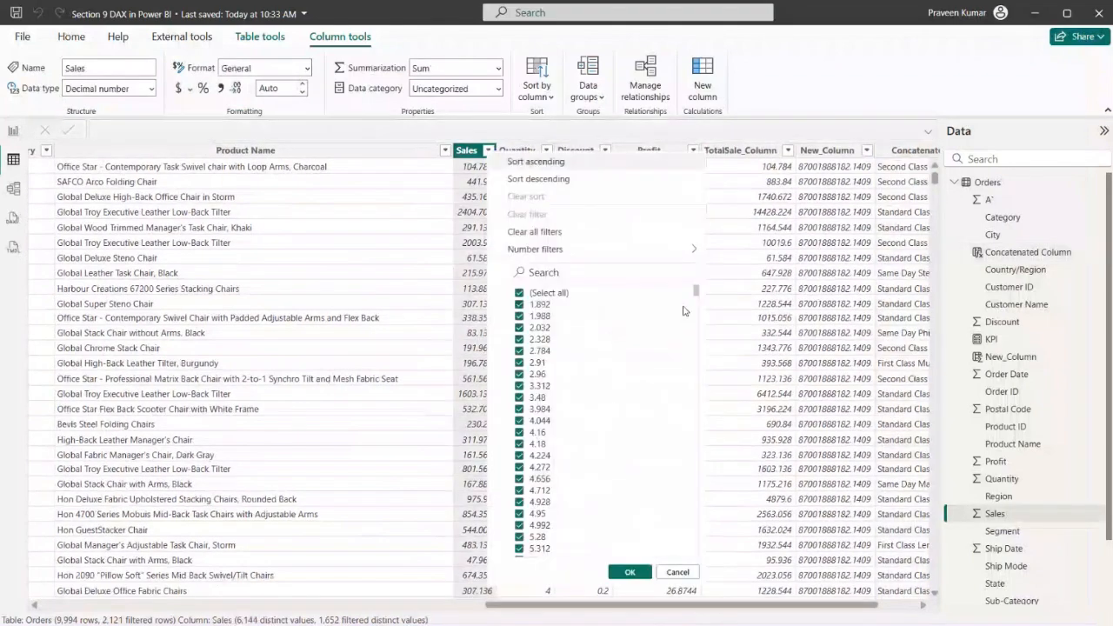
left_click_drag(696, 299, 684, 576)
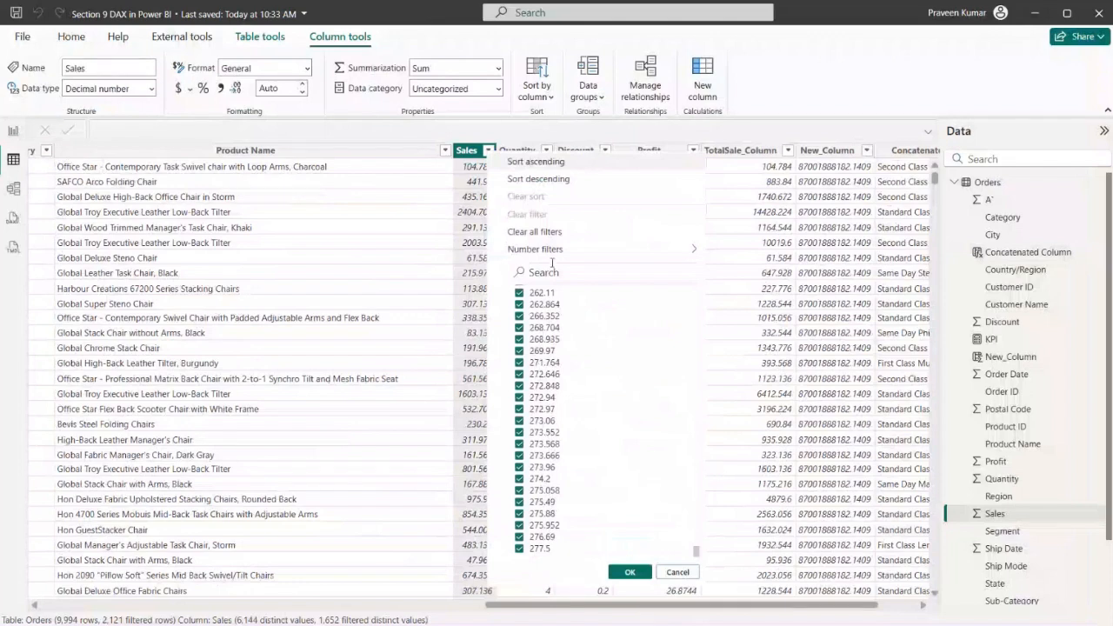
left_click(702, 84)
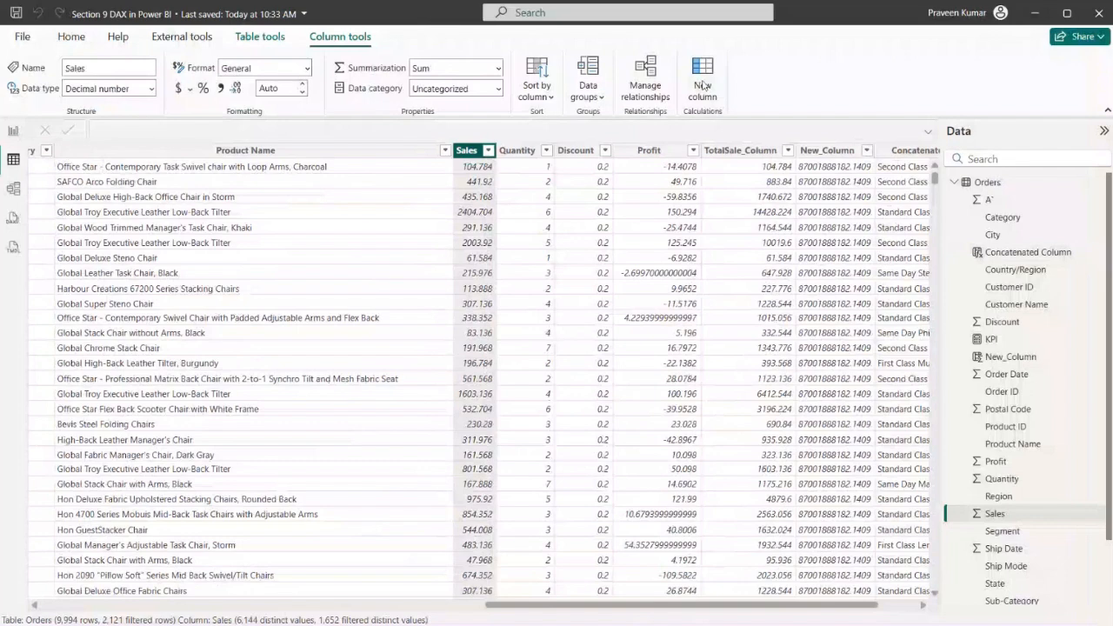
Add another calculated column to the Orders table and name it Sales Category
left_click(702, 84)
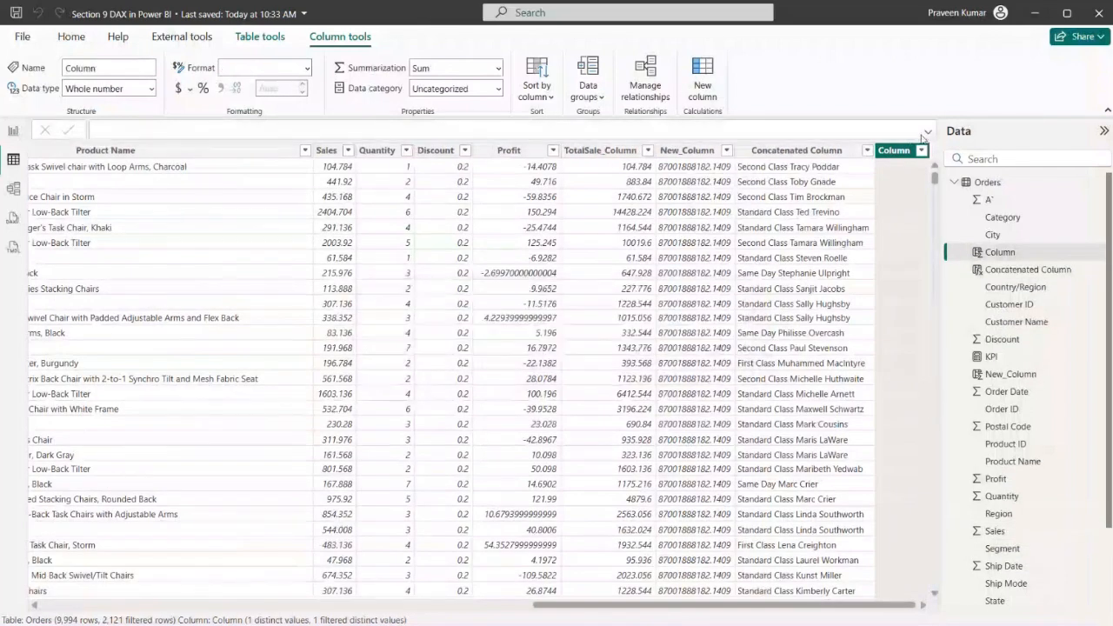
left_click(375, 148)
left_click_drag(204, 145, 82, 145)
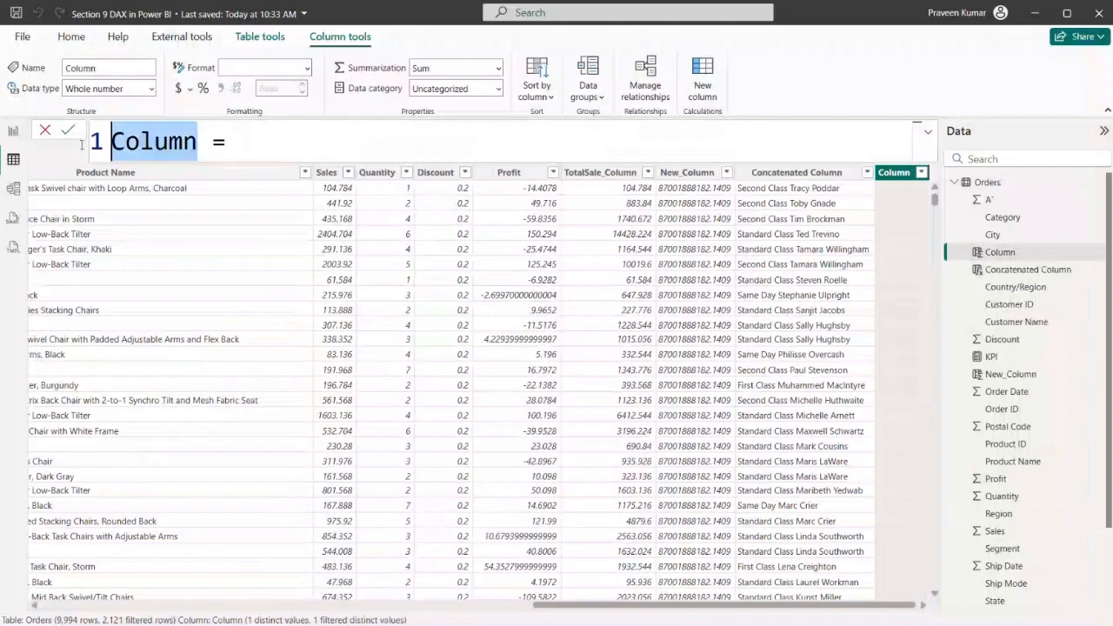
type("S")
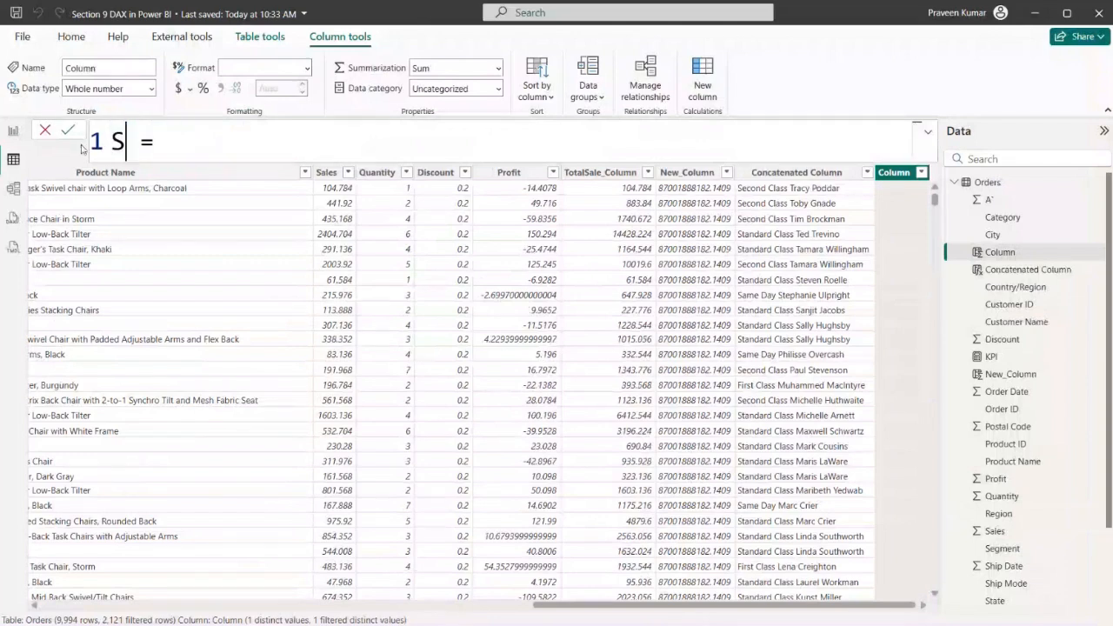
key("BackSpace")
type("Sales")
type("Category")
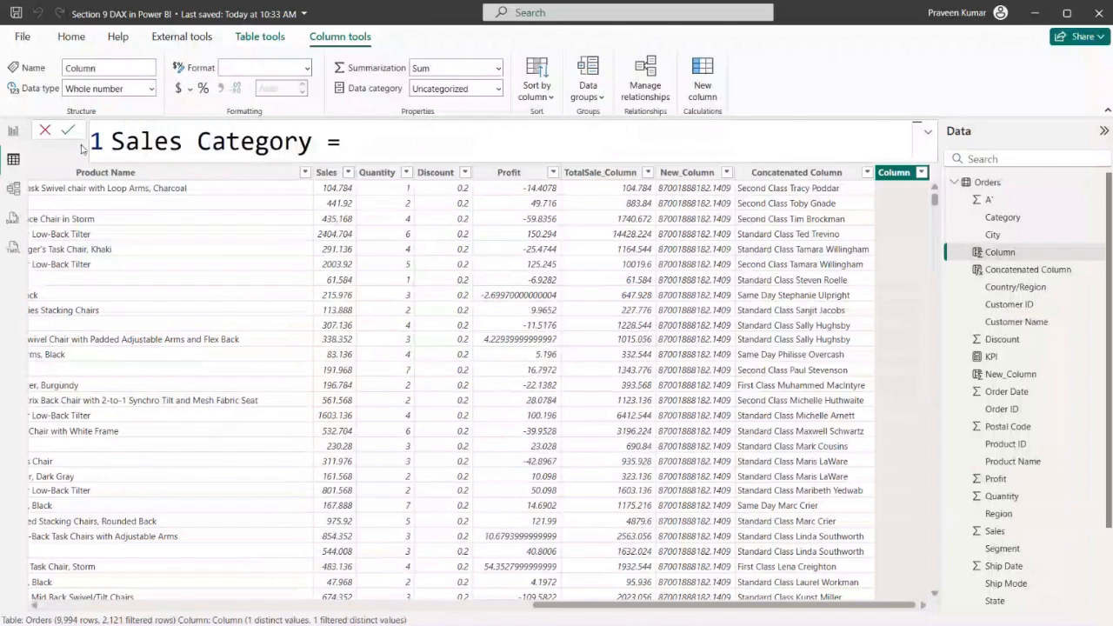
Start the Sales Category formula with an IF function testing Orders[Sales] < 100, putting the condition on its own line
key("Right")
key("Right")
key("Right")
type("IF(")
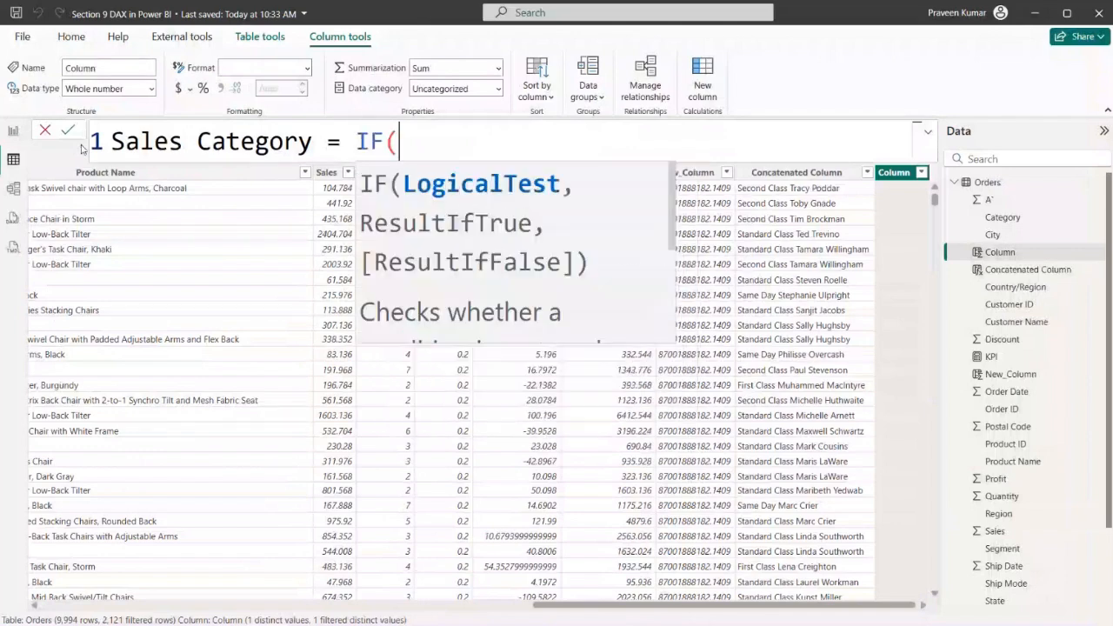
key("shift+Return")
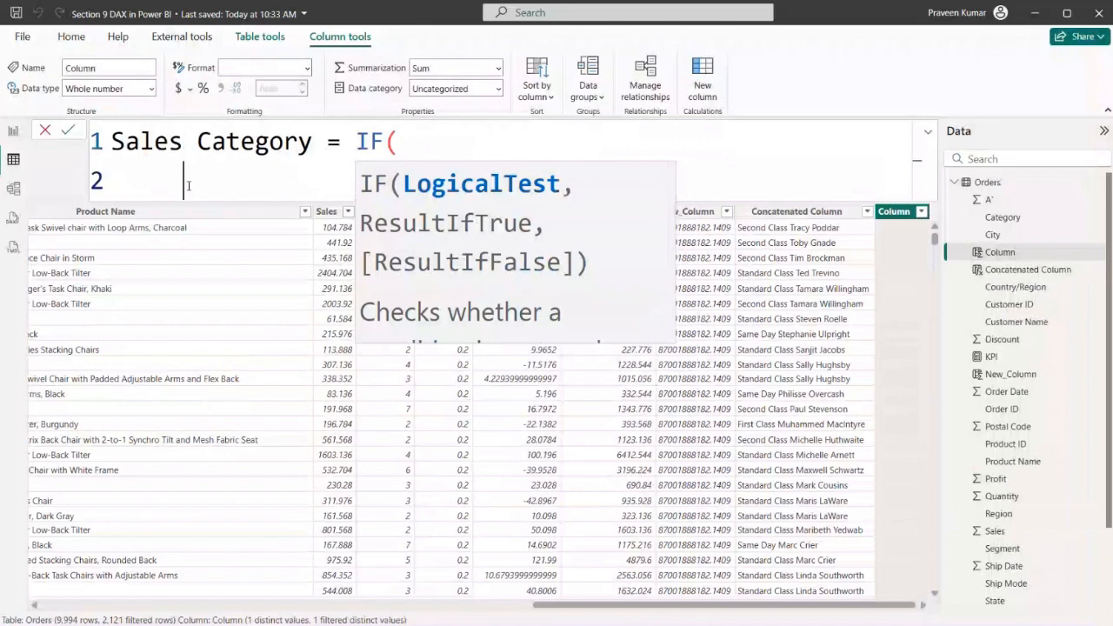
type("Sale")
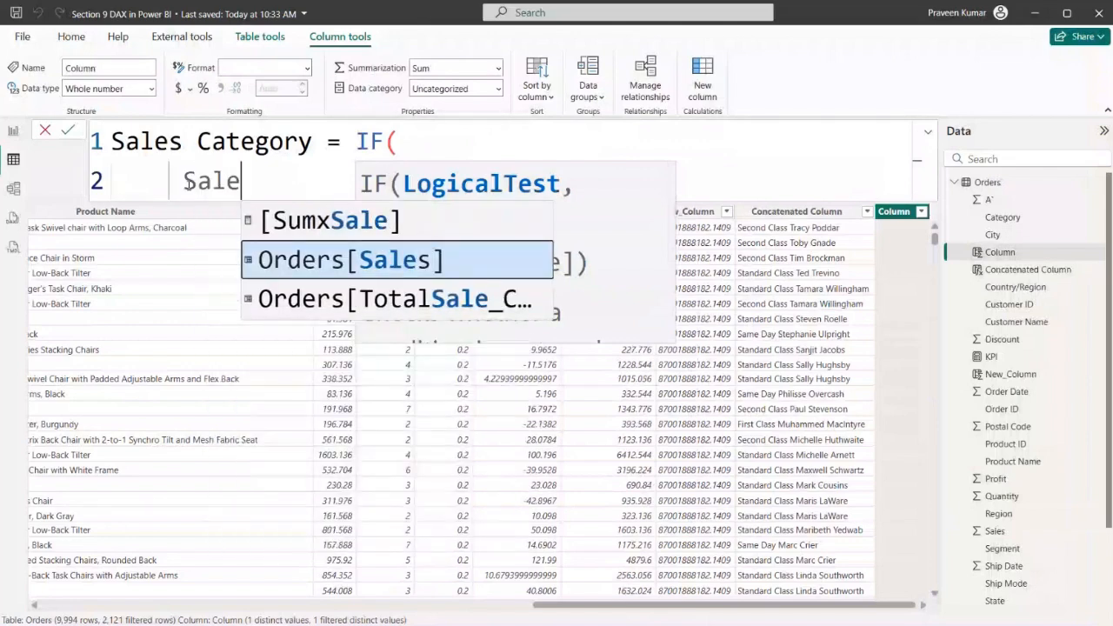
key("Tab")
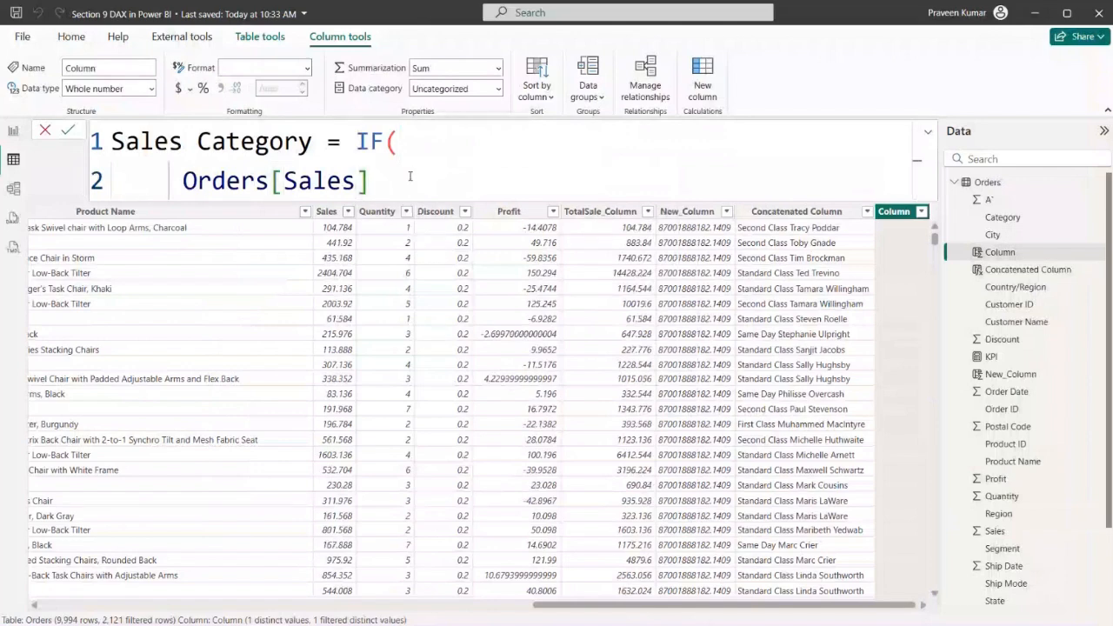
type("< 100,")
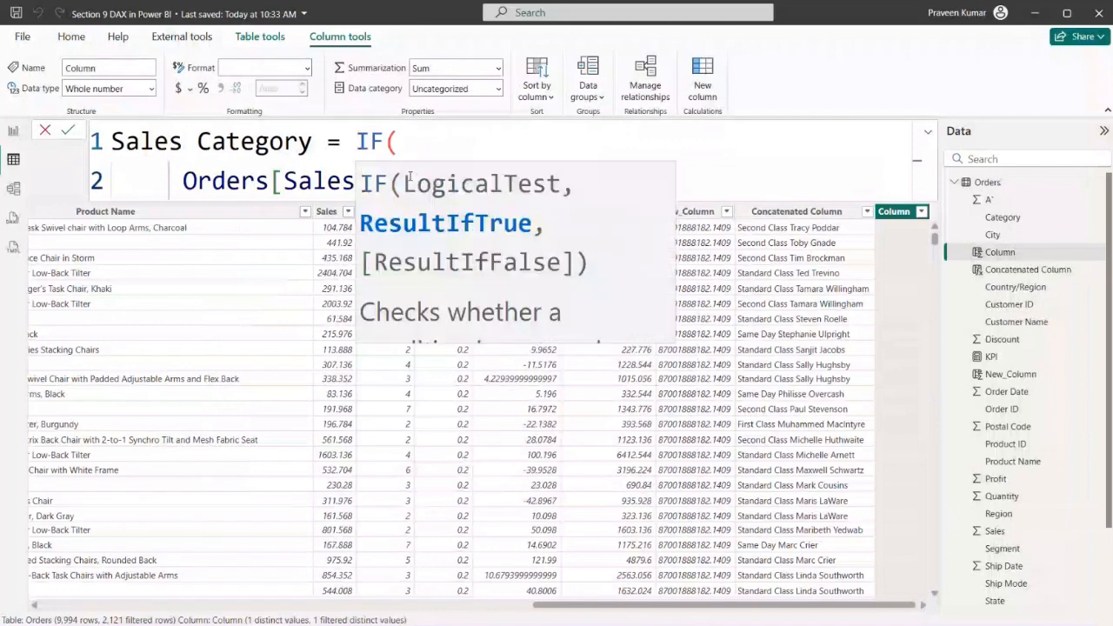
Enter "Less" on its own line as the result when the Sales Category condition is true
key("shift+Return")
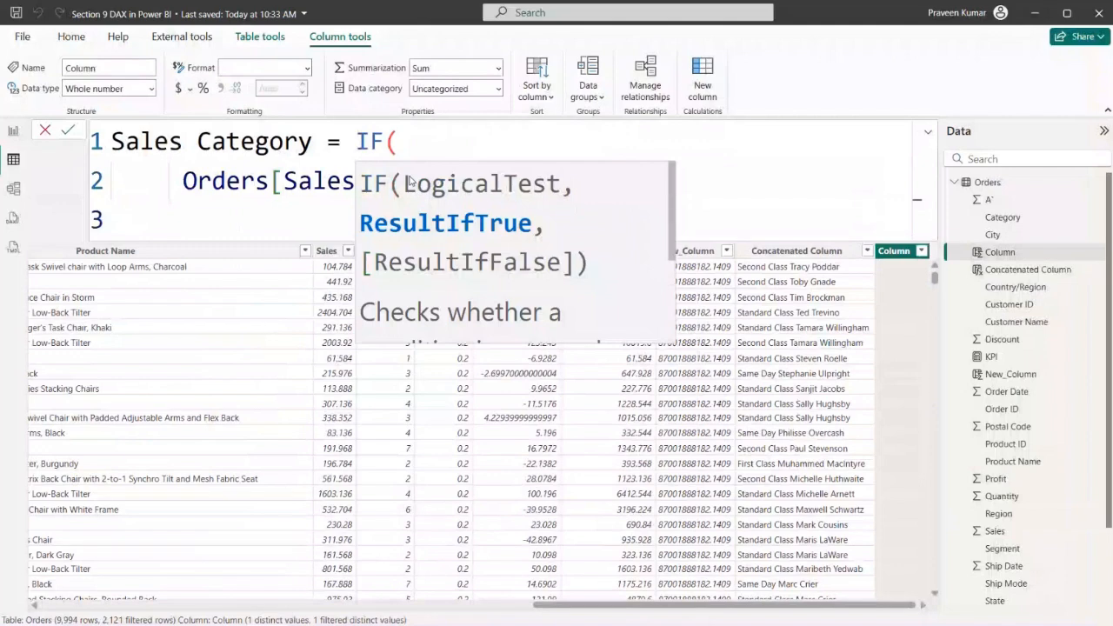
type("S")
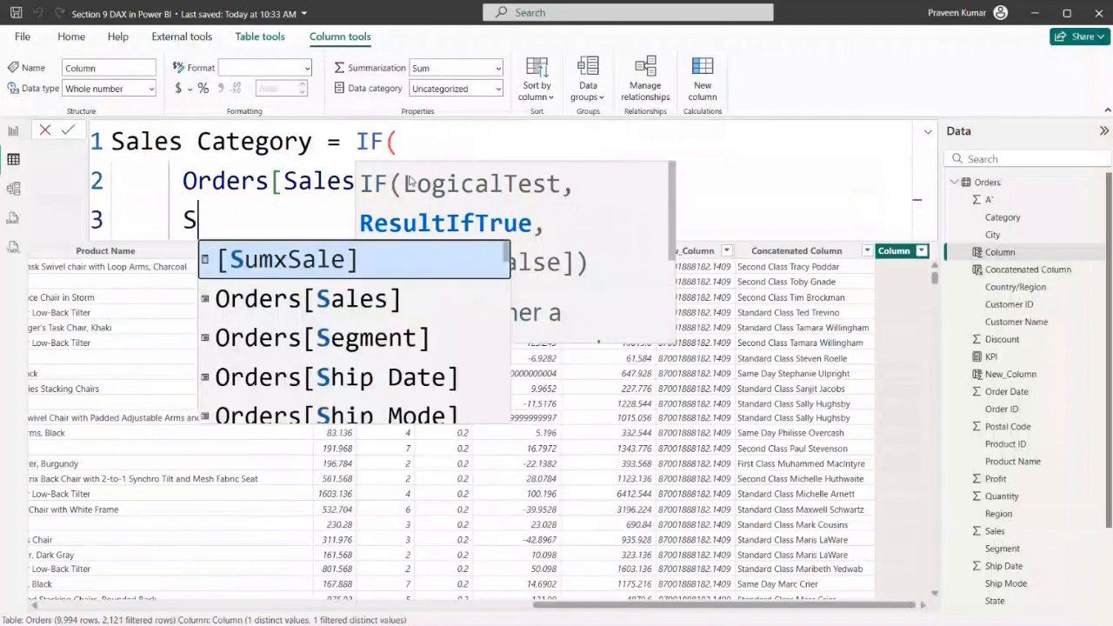
key("BackSpace")
type("\"Saml")
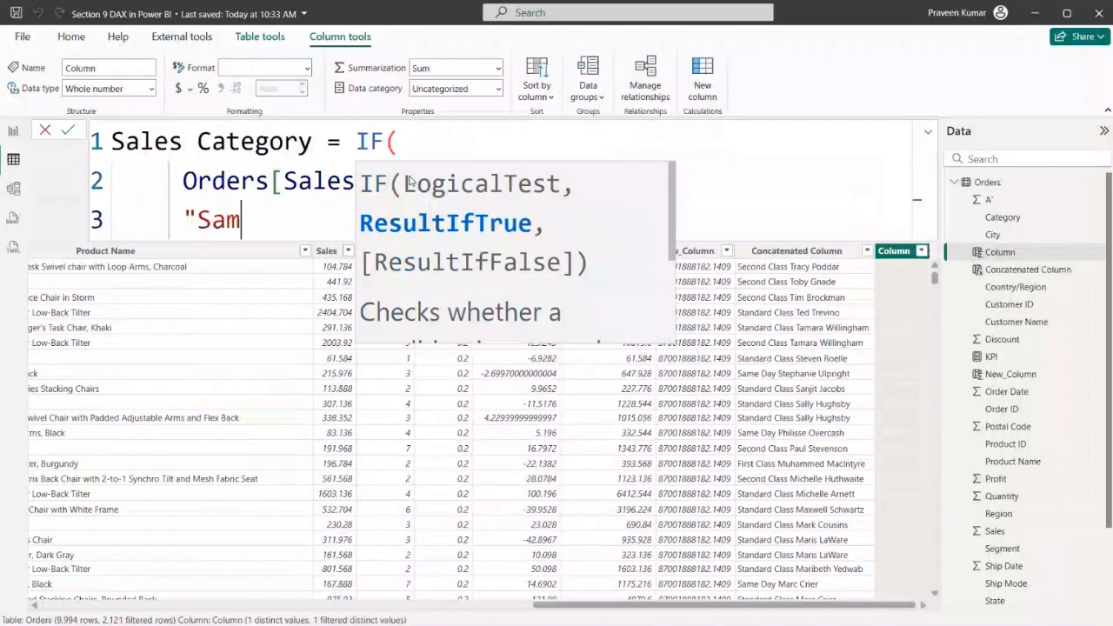
key("BackSpace")
key("BackSpace")
key("BackSpace")
type("mall")
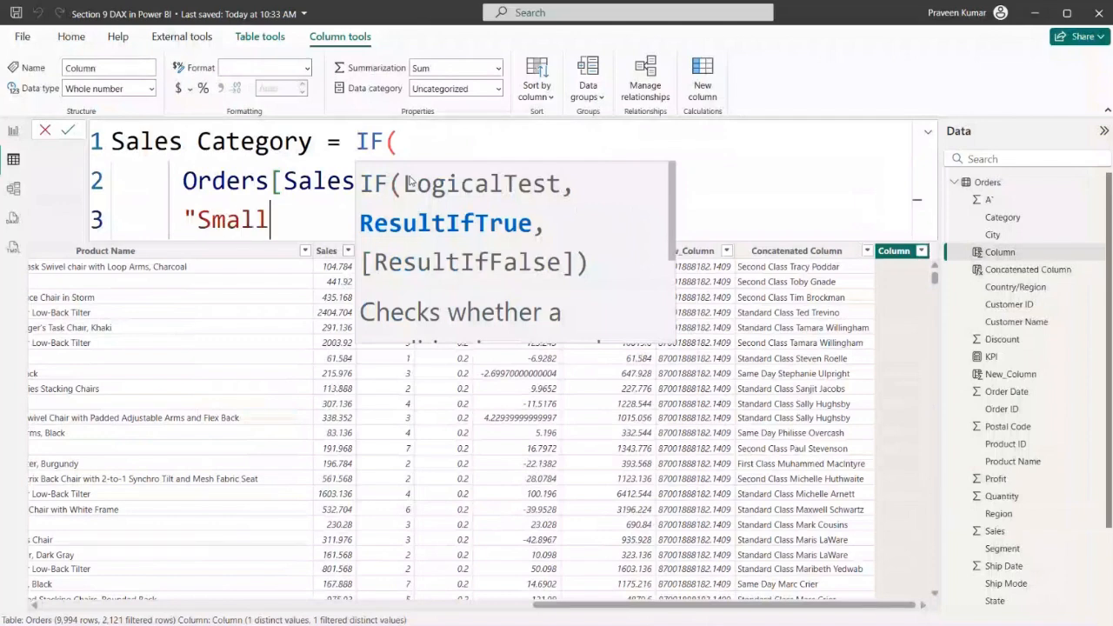
key("BackSpace")
key("BackSpace")
key("BackSpace")
key("BackSpace")
key("BackSpace")
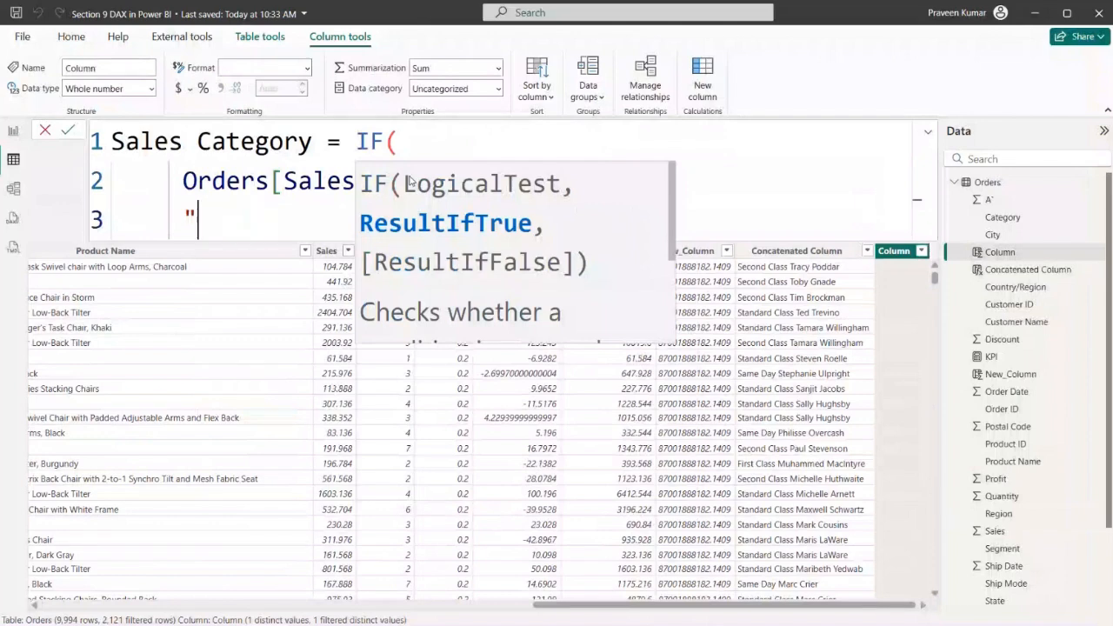
type("Less\"")
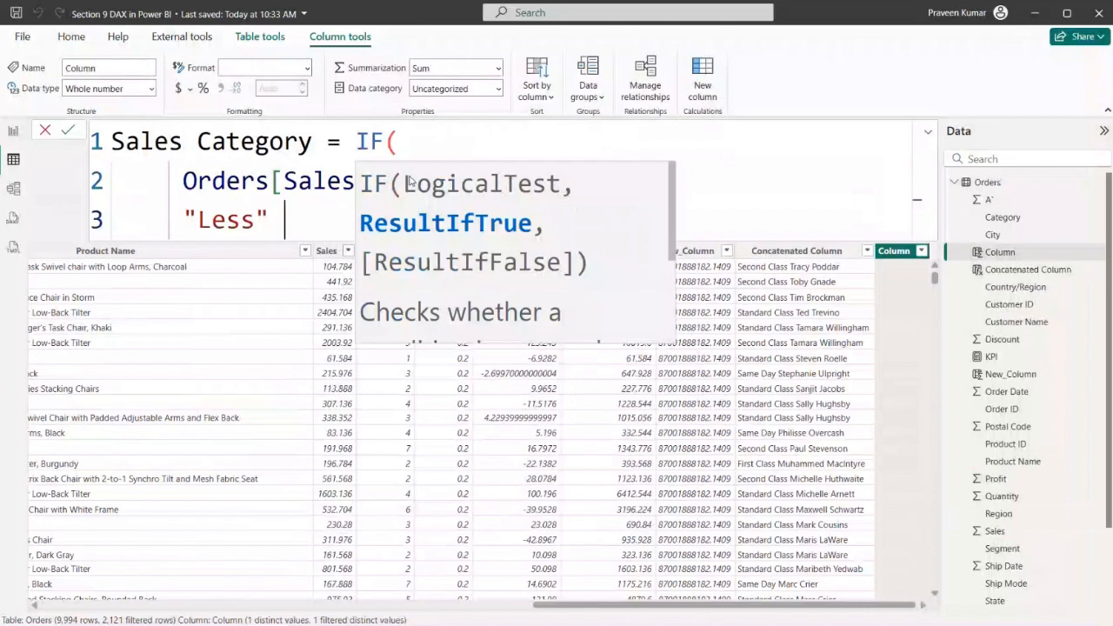
Close the IF function on a new line after "Less" and commit the Sales Category formula
left_click(536, 131)
left_click(270, 226)
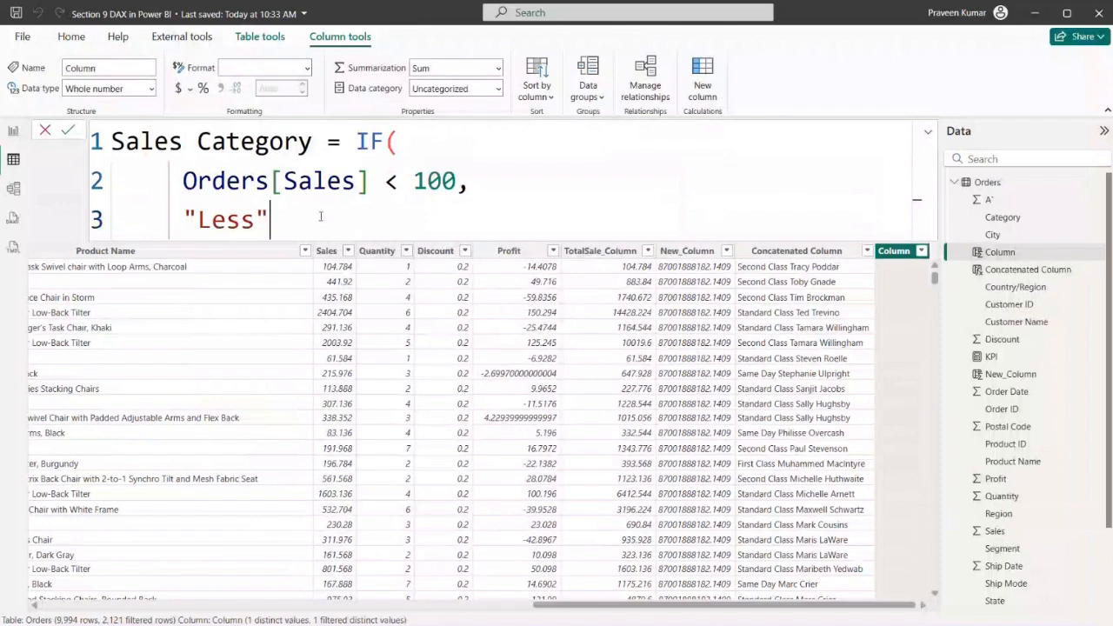
key("shift+Return")
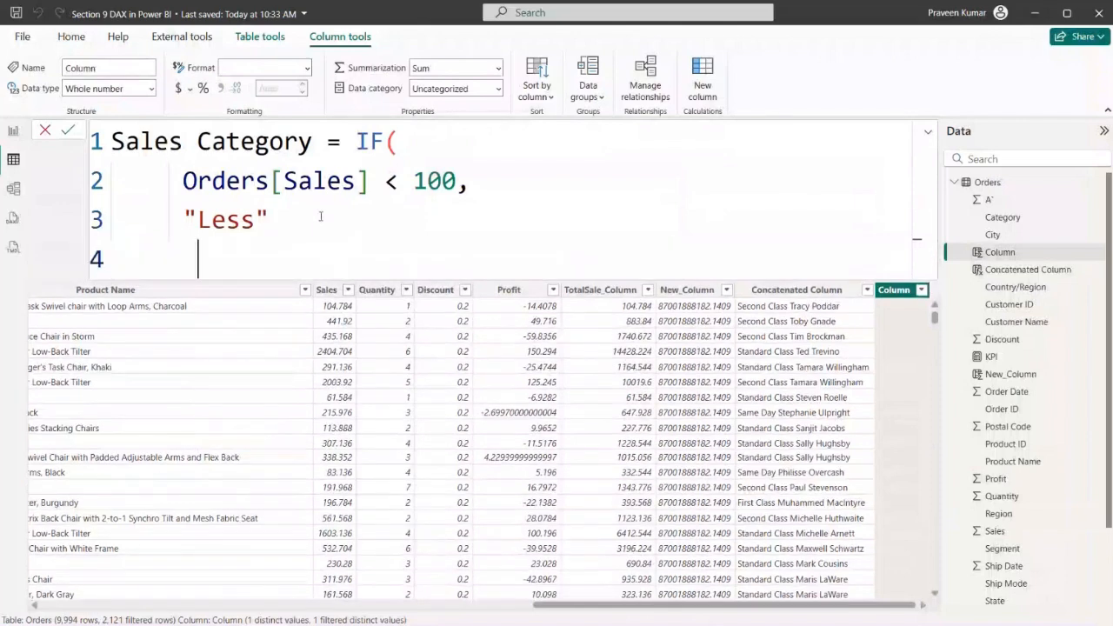
type(")")
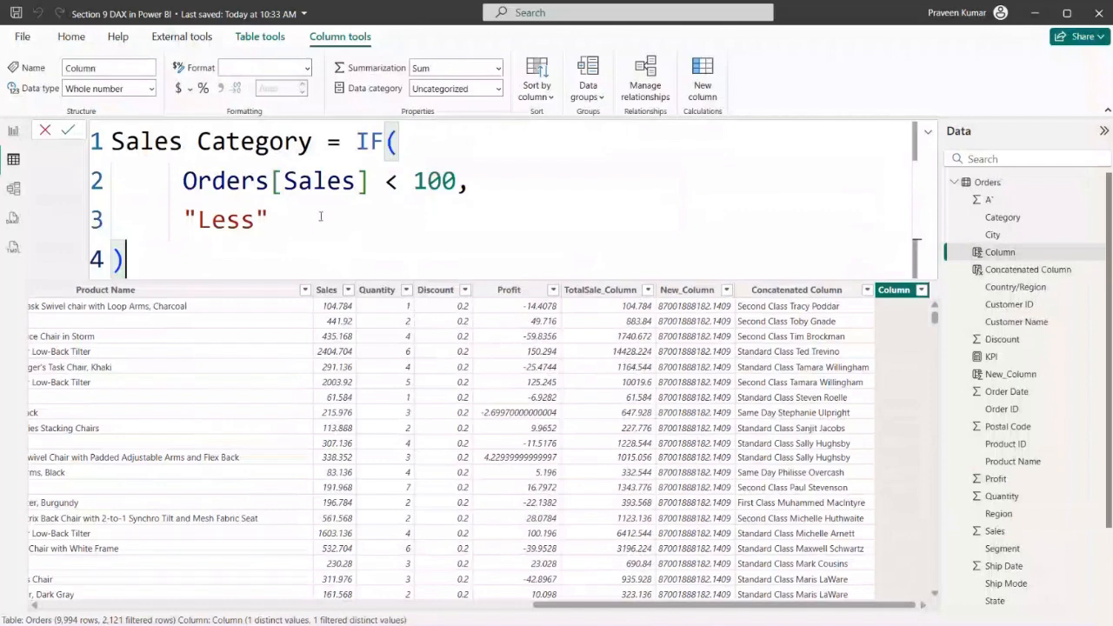
key("Return")
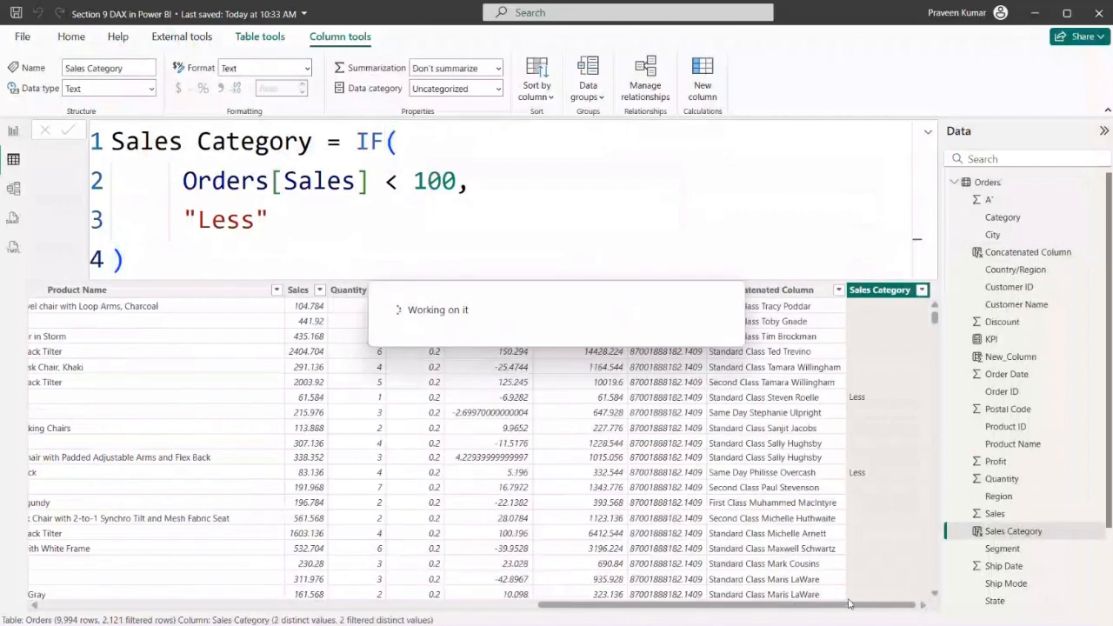
Examine the Sales Category column's filter list and row values without filtering the table
left_click(921, 291)
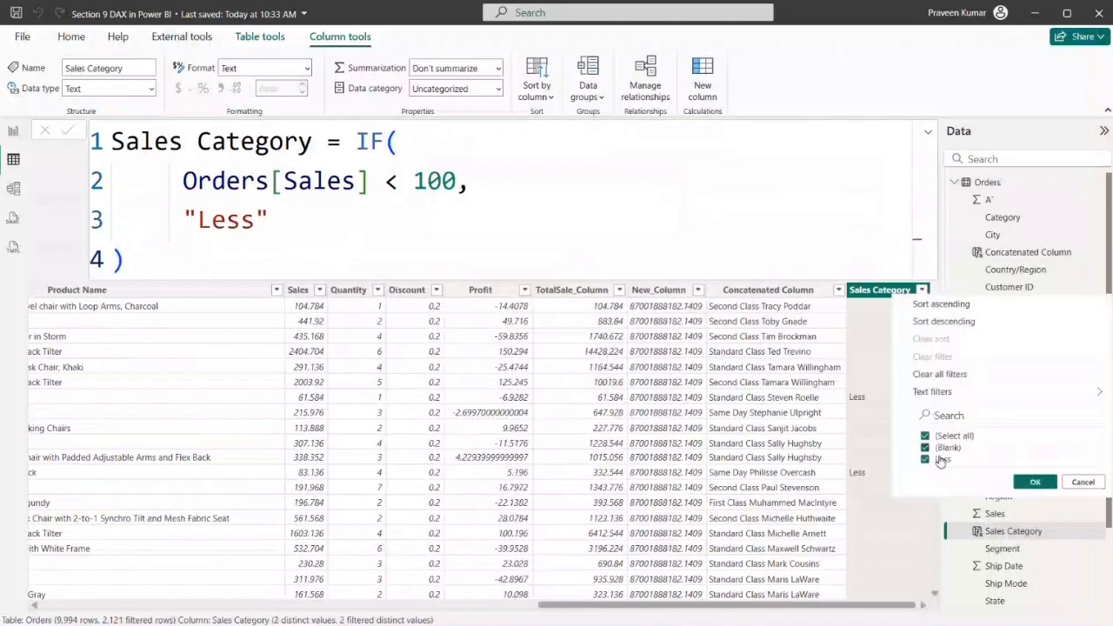
left_click(873, 381)
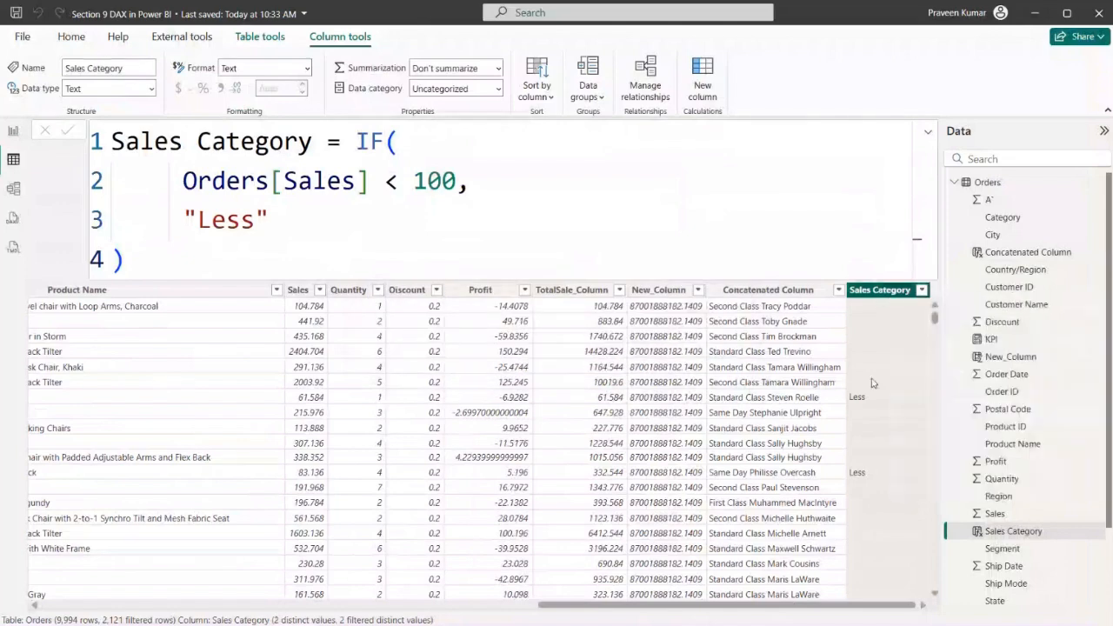
left_click(922, 291)
left_click(880, 432)
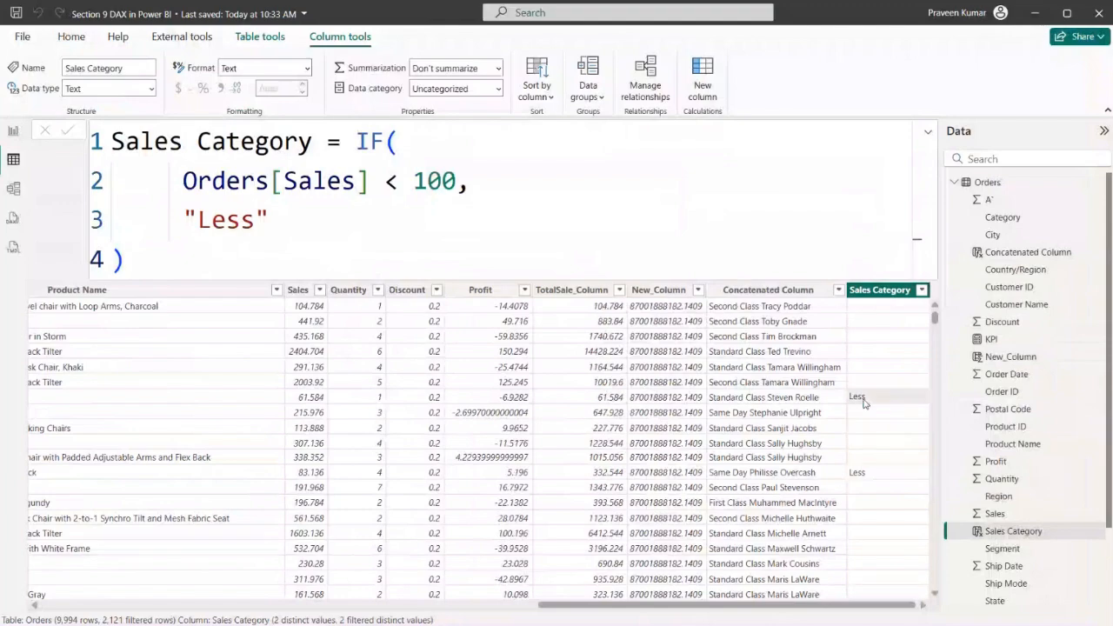
left_click(516, 402)
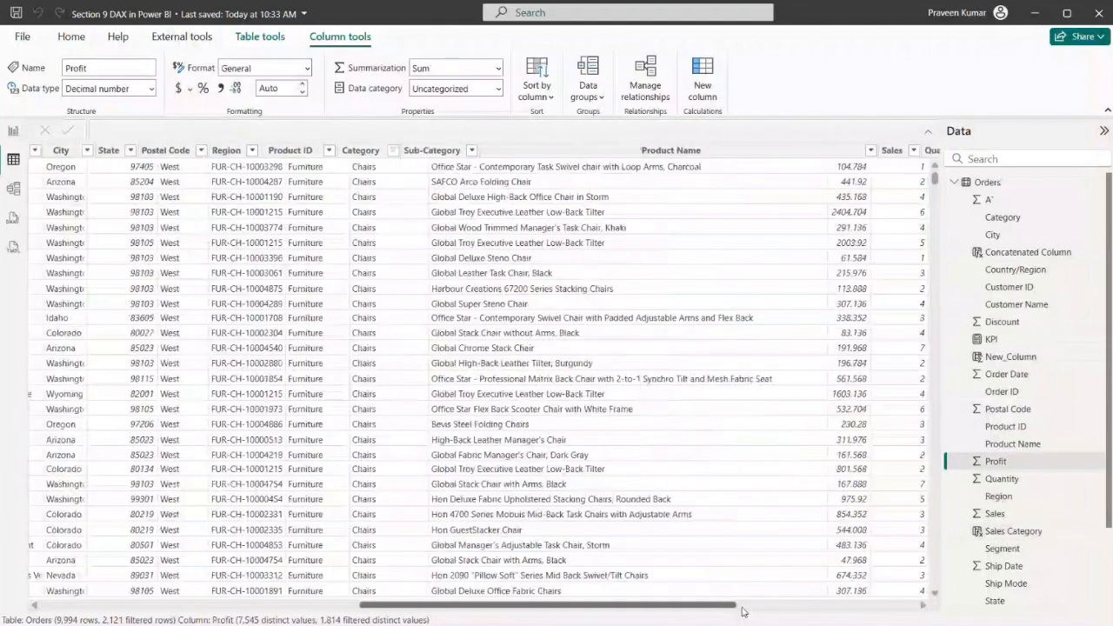
left_click_drag(376, 608, 907, 612)
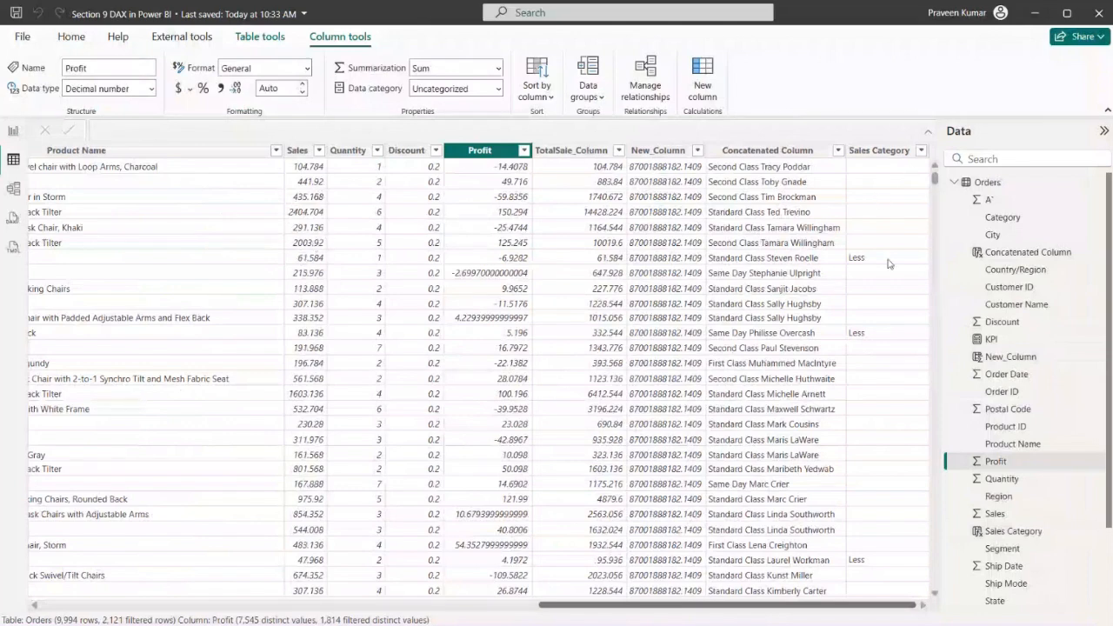
Reopen the Sales Category formula and start a nested IF on a new line after "Less"
left_click(878, 150)
left_click(290, 228)
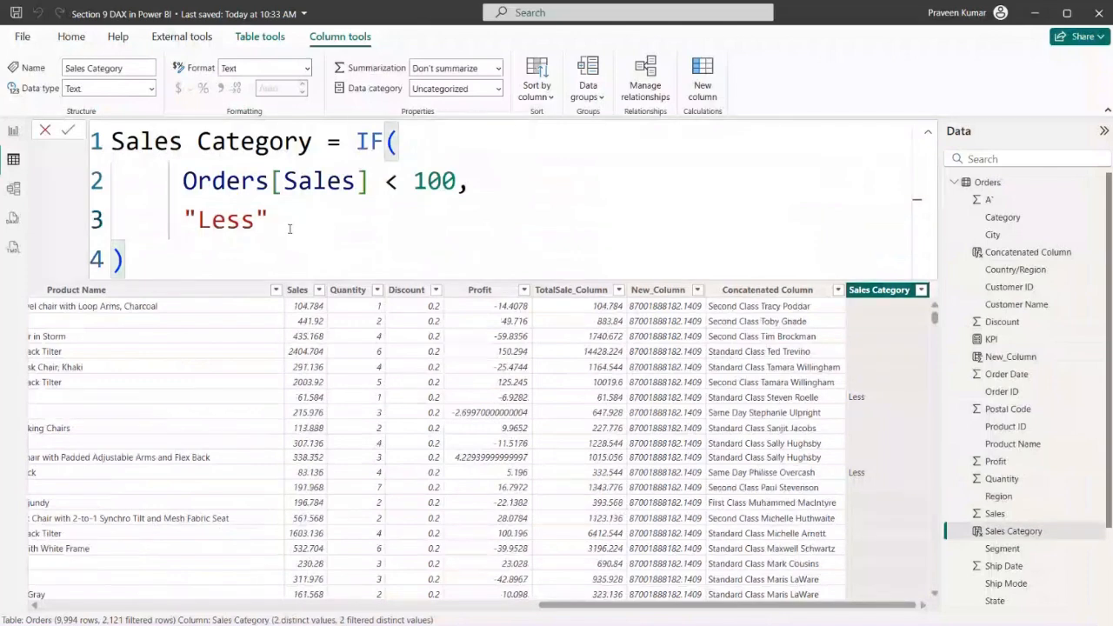
type(",")
key("Return")
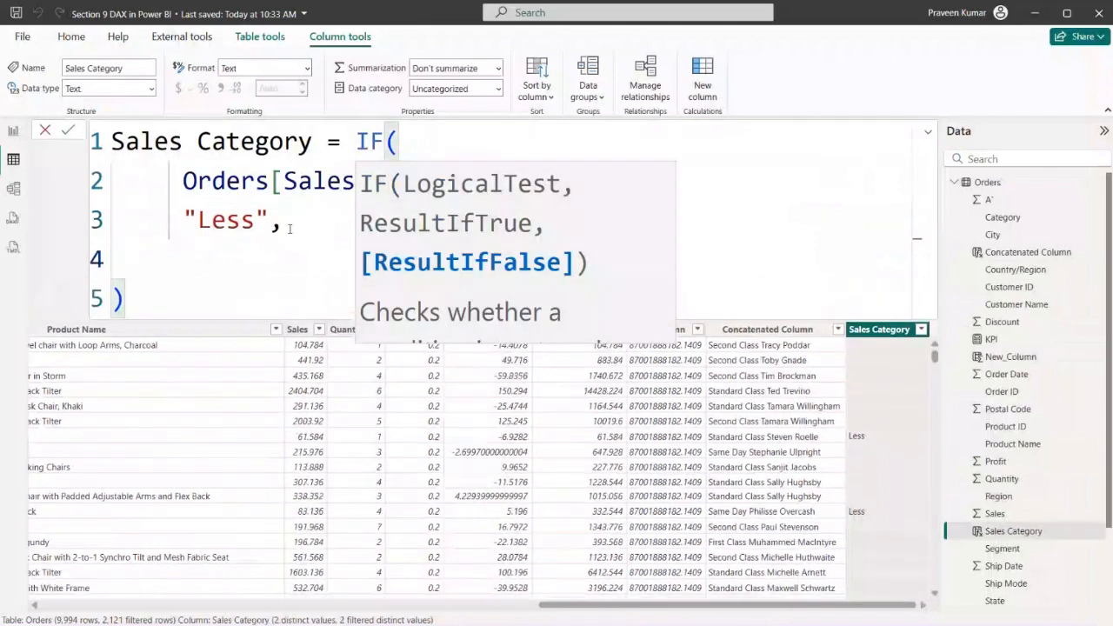
type("IF(")
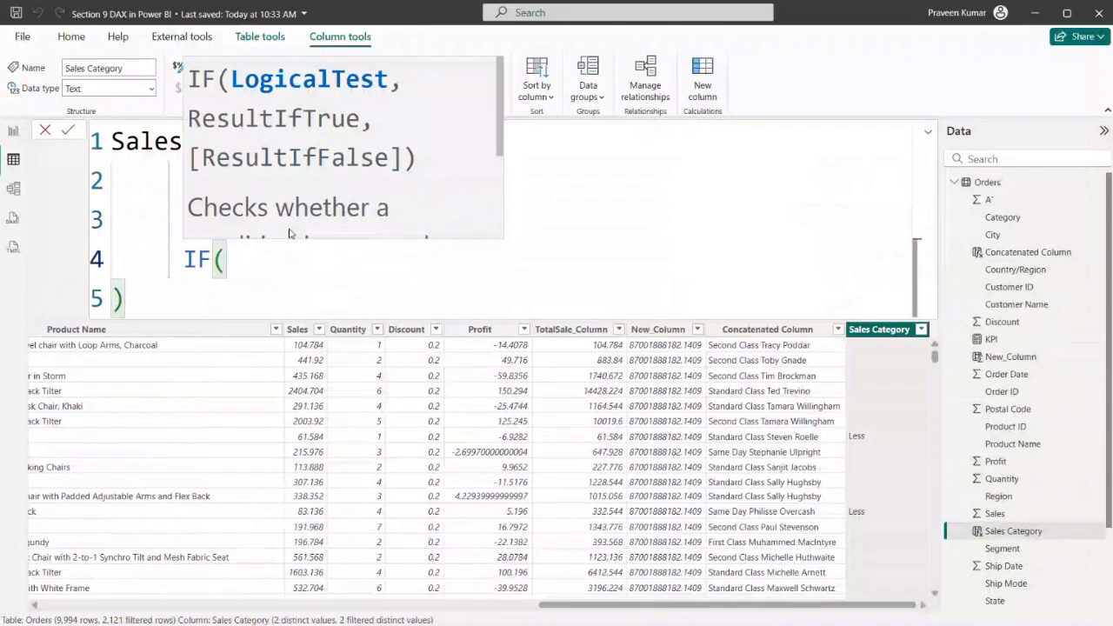
Copy the Orders[Sales] condition into the nested IF and set its threshold to < 200
left_click(591, 177)
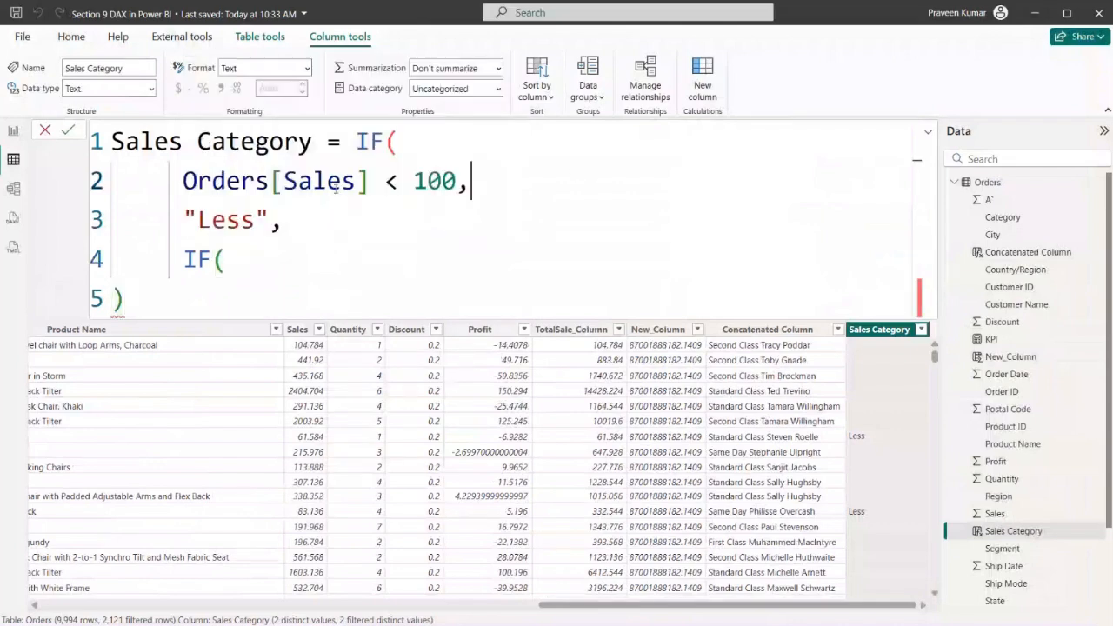
left_click_drag(182, 180, 457, 180)
key("ctrl+c")
left_click(486, 277)
key("ctrl+v")
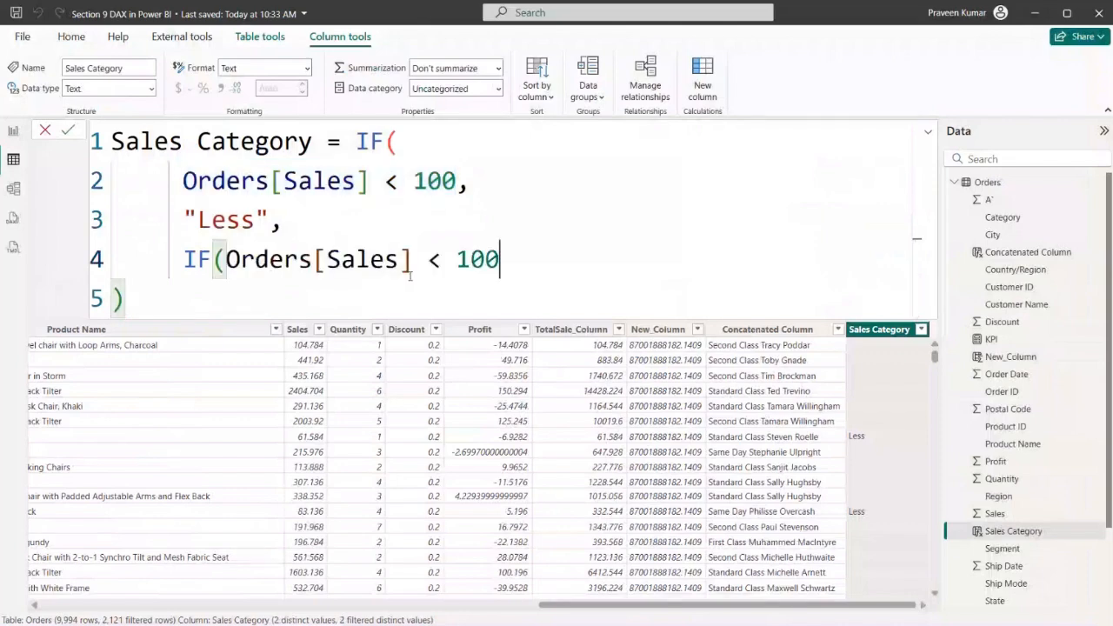
key("BackSpace")
key("BackSpace")
key("BackSpace")
type("20")
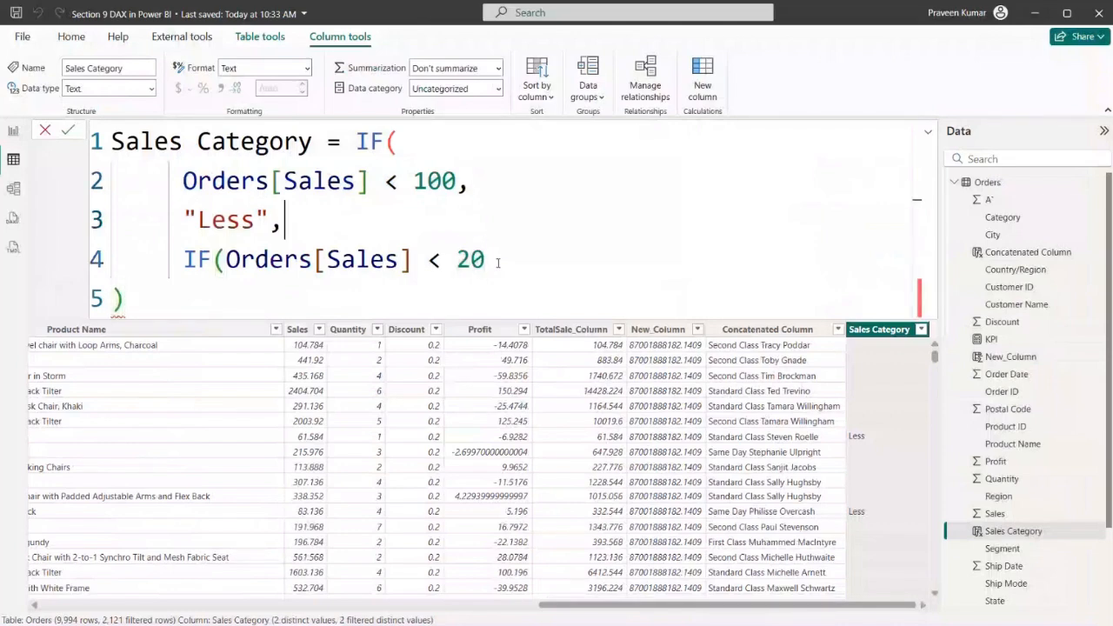
key("BackSpace")
type("00")
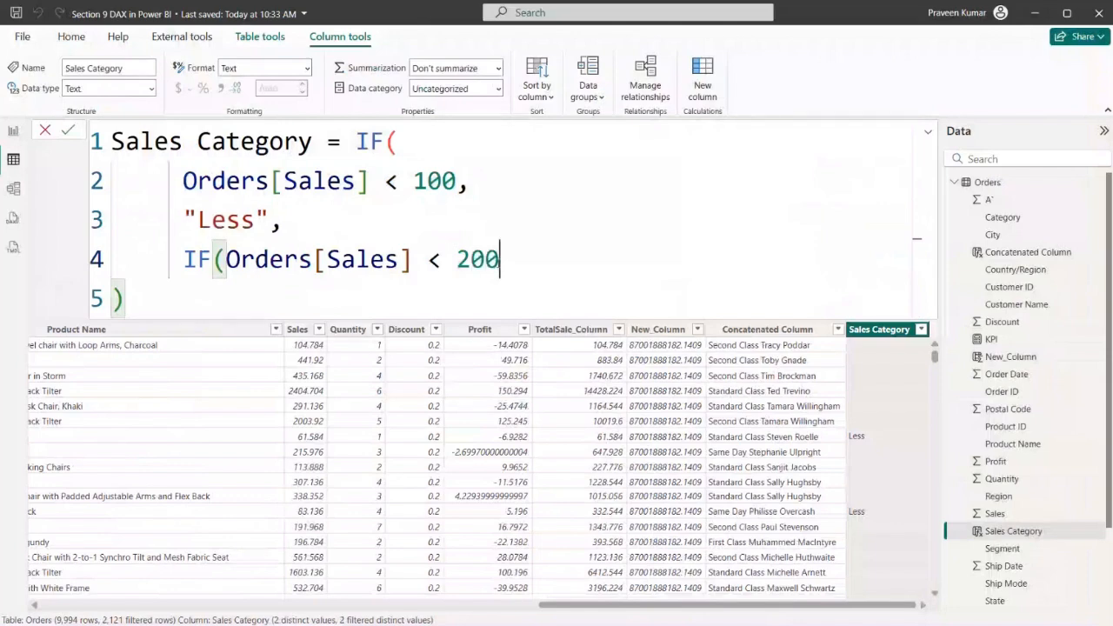
type(",")
Add "Mid" on its own line as the nested IF's true result, followed by a comma
key("shift+Return")
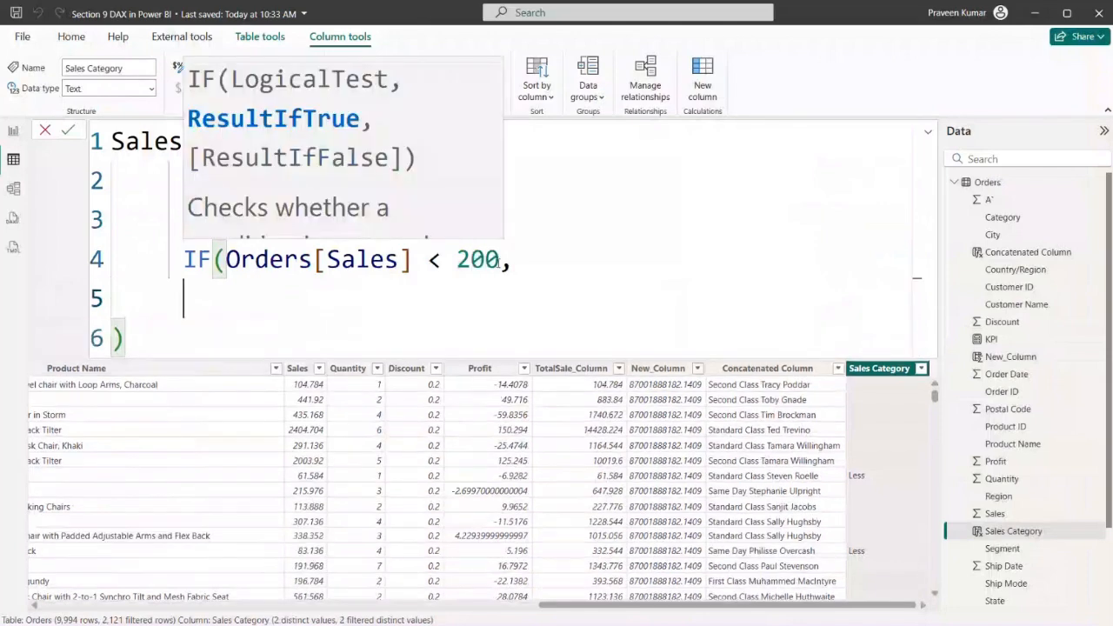
type("\"")
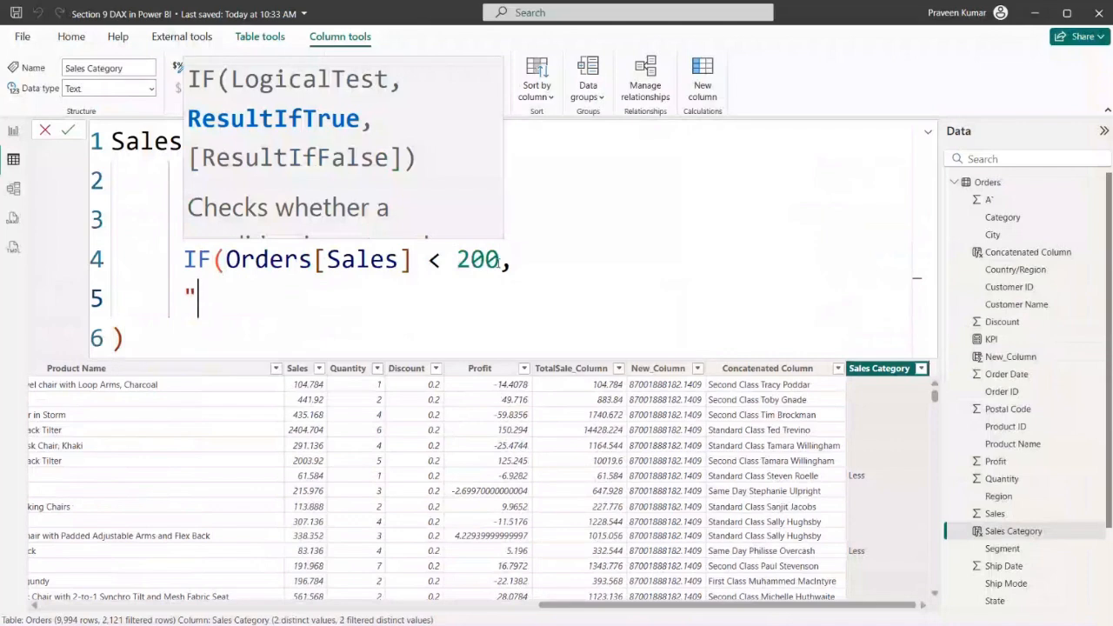
key("BackSpace")
type("\"Mid\")")
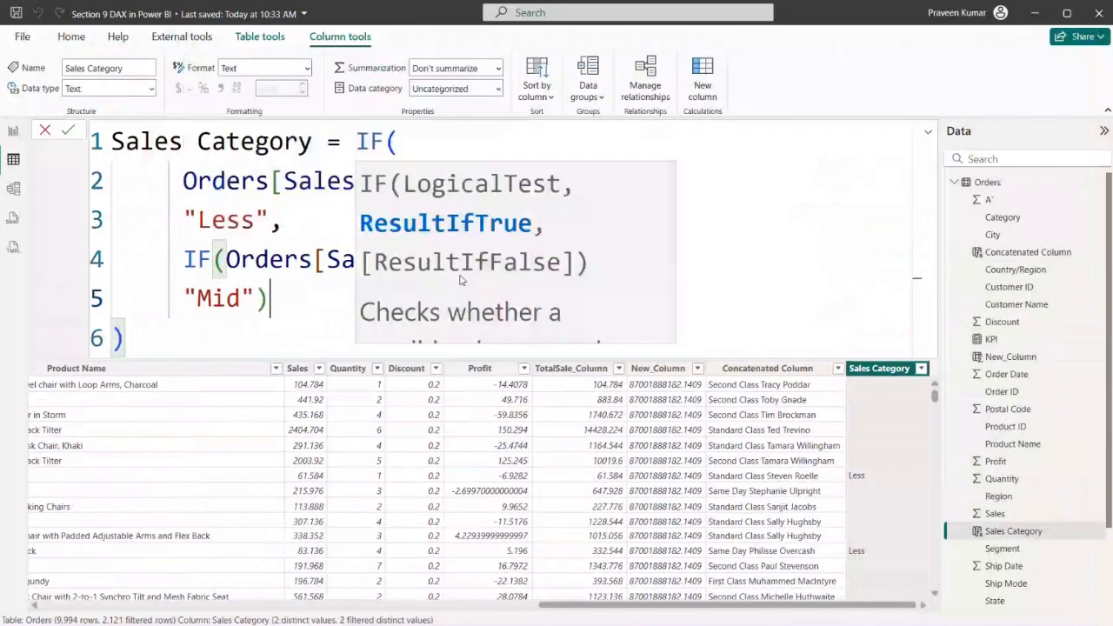
key("BackSpace")
key("shift+Return")
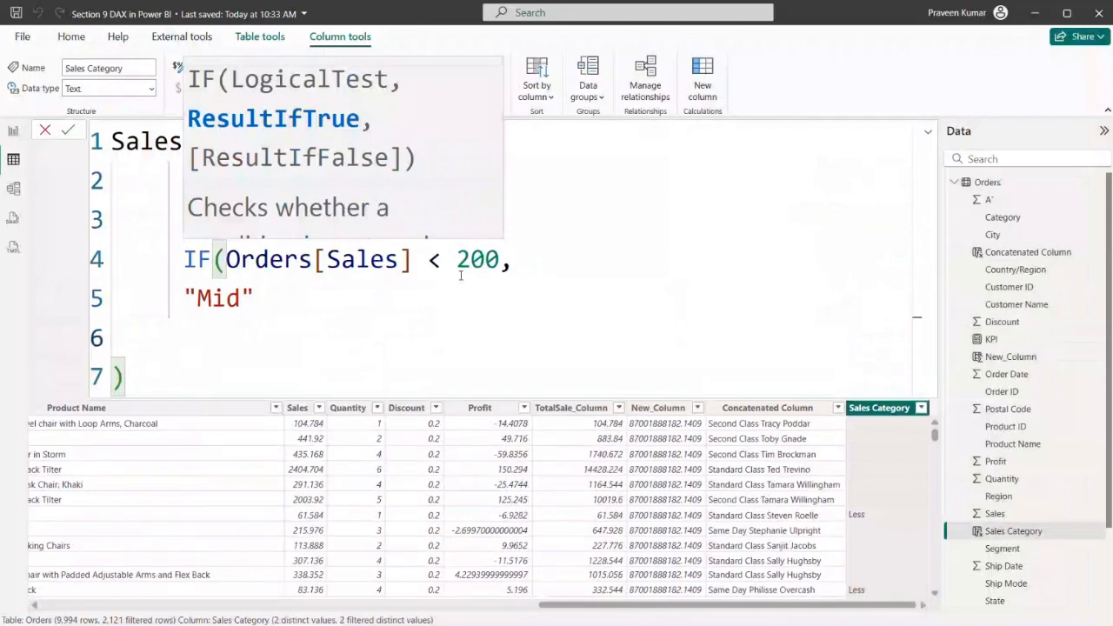
key("Up")
key("Right")
key("Right")
key("Right")
key("Right")
key("Right")
type(",")
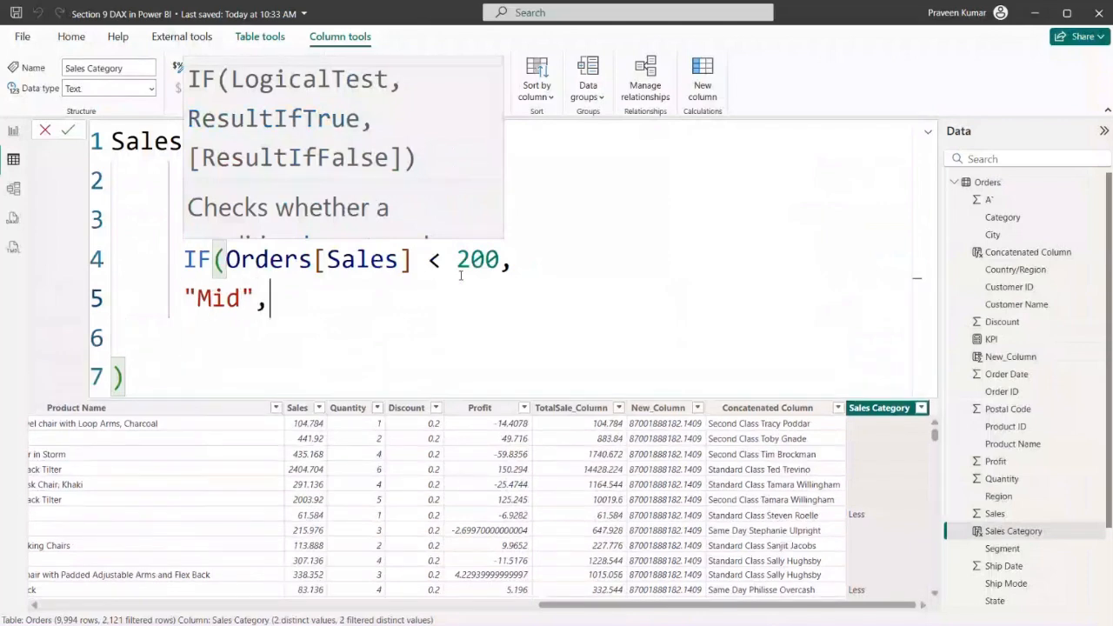
Enter "Large" as the nested IF's false result, close that IF on its own line, and commit the formula
key("shift+Return")
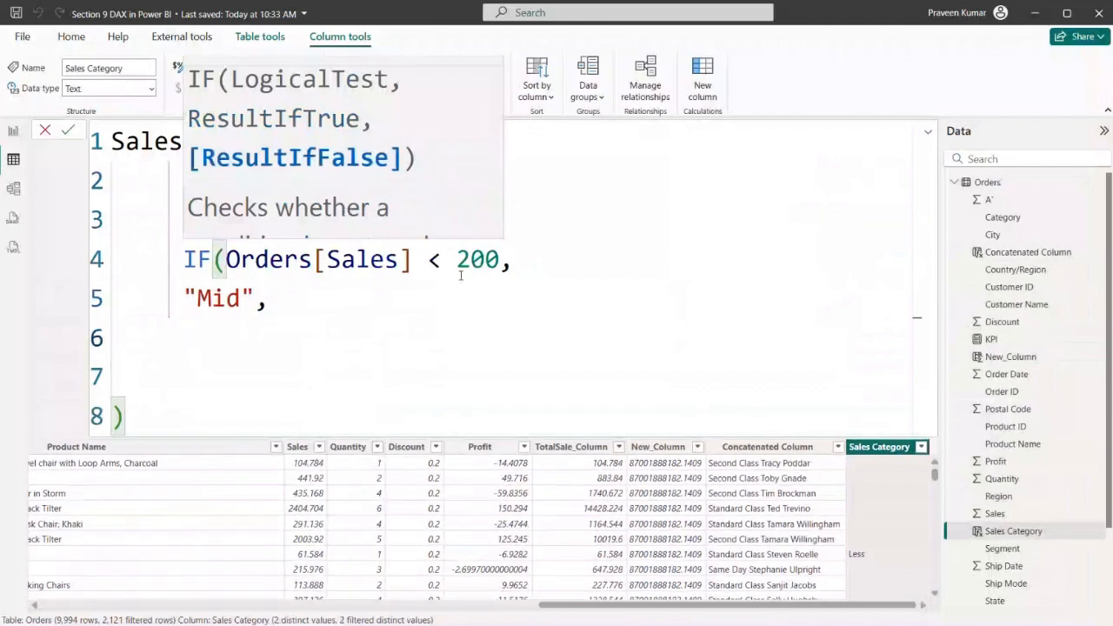
type("\"Large")
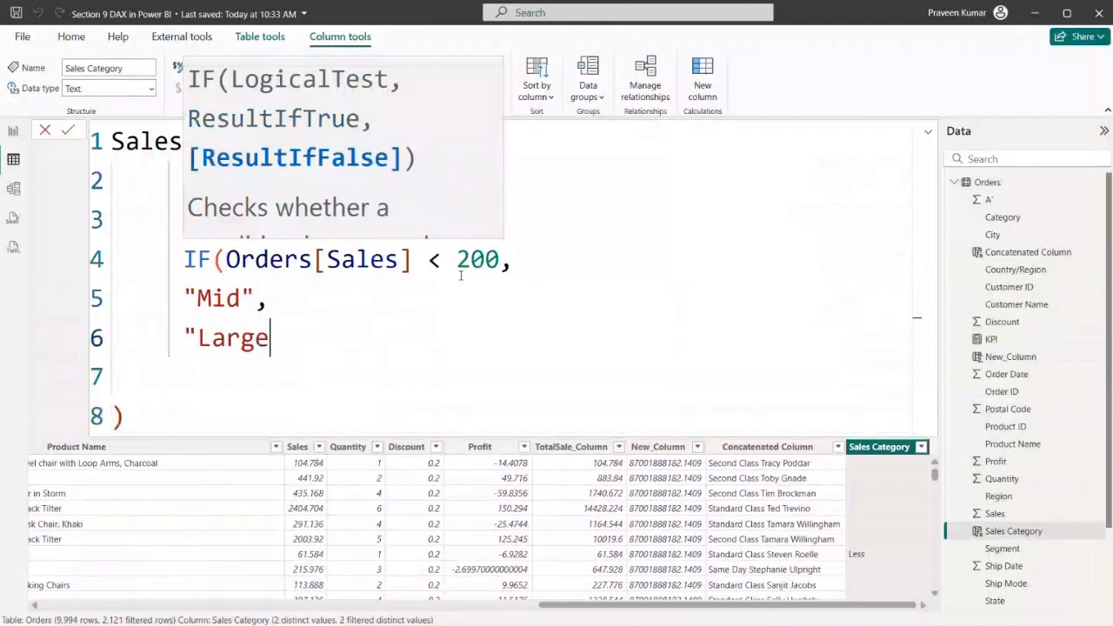
type("\"     )")
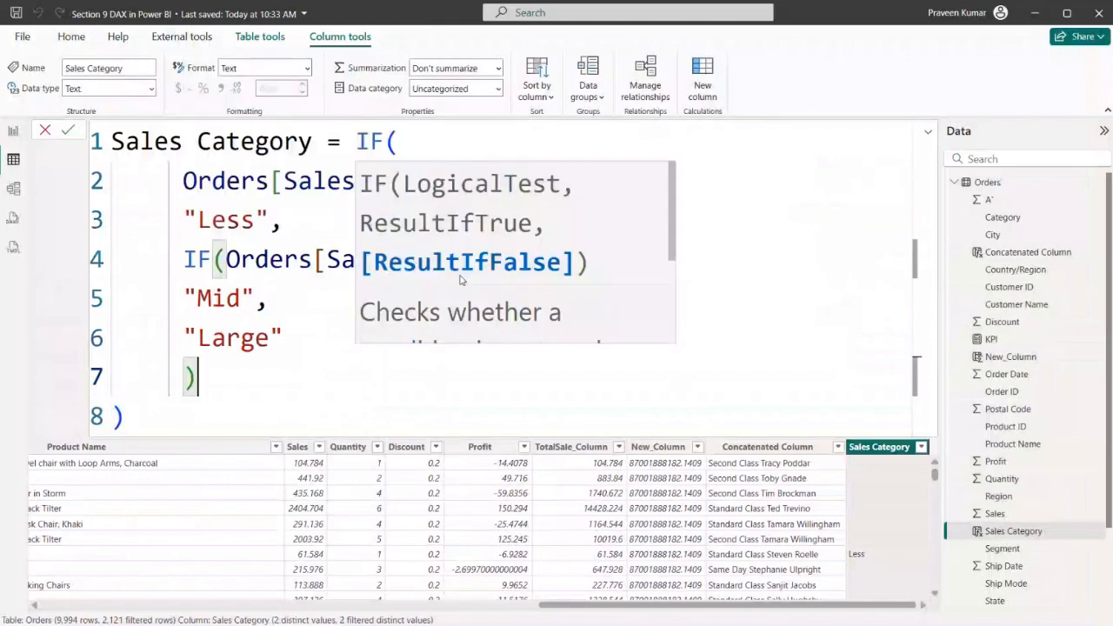
left_click(245, 378)
left_click_drag(244, 378, 187, 259)
left_click(236, 396)
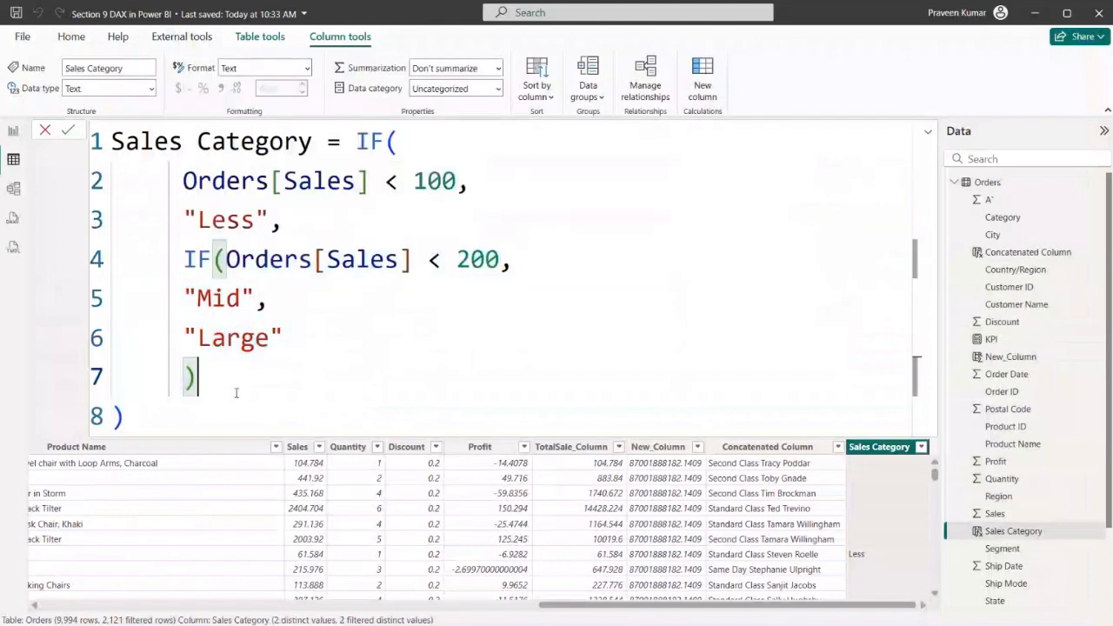
key("Return")
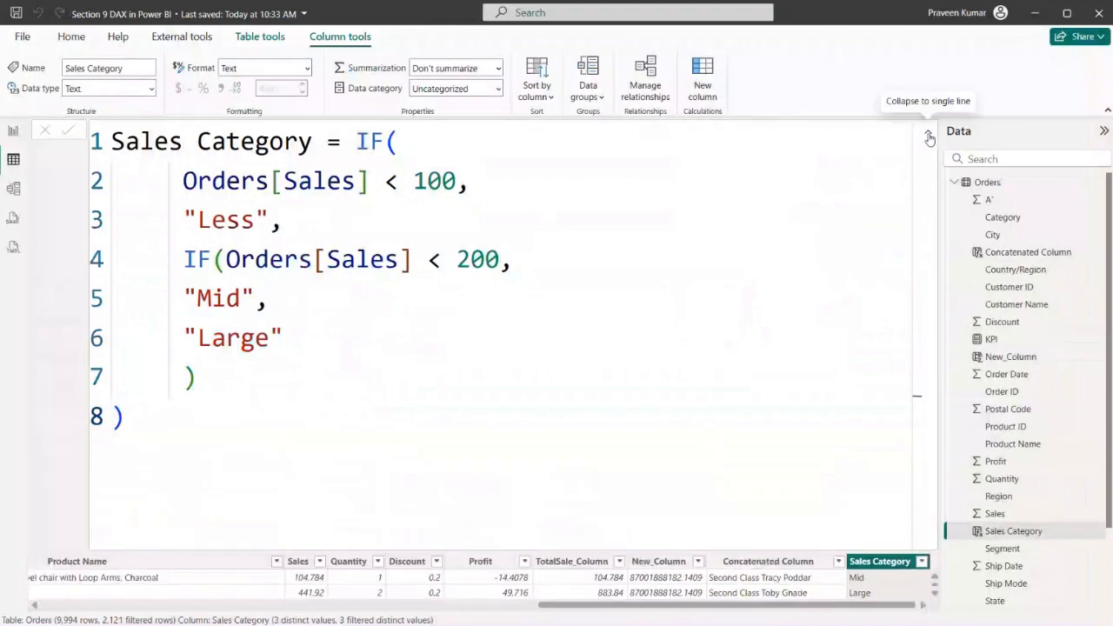
Collapse the formula to a single line and filter the Sales Category column to show only Less
left_click(928, 131)
left_click_drag(392, 606, 904, 598)
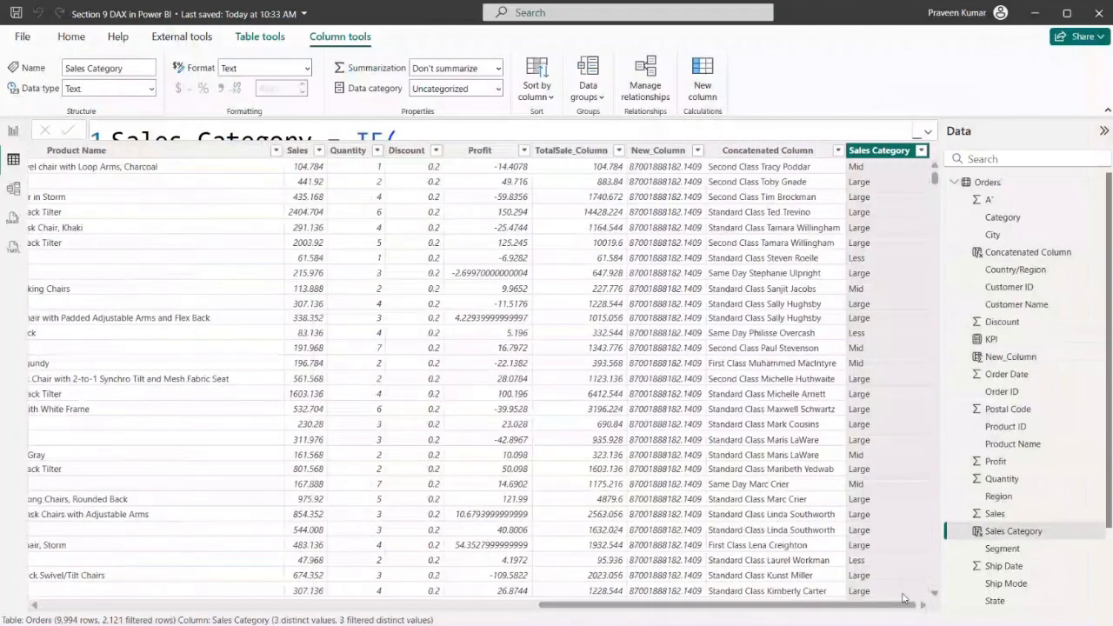
left_click(921, 151)
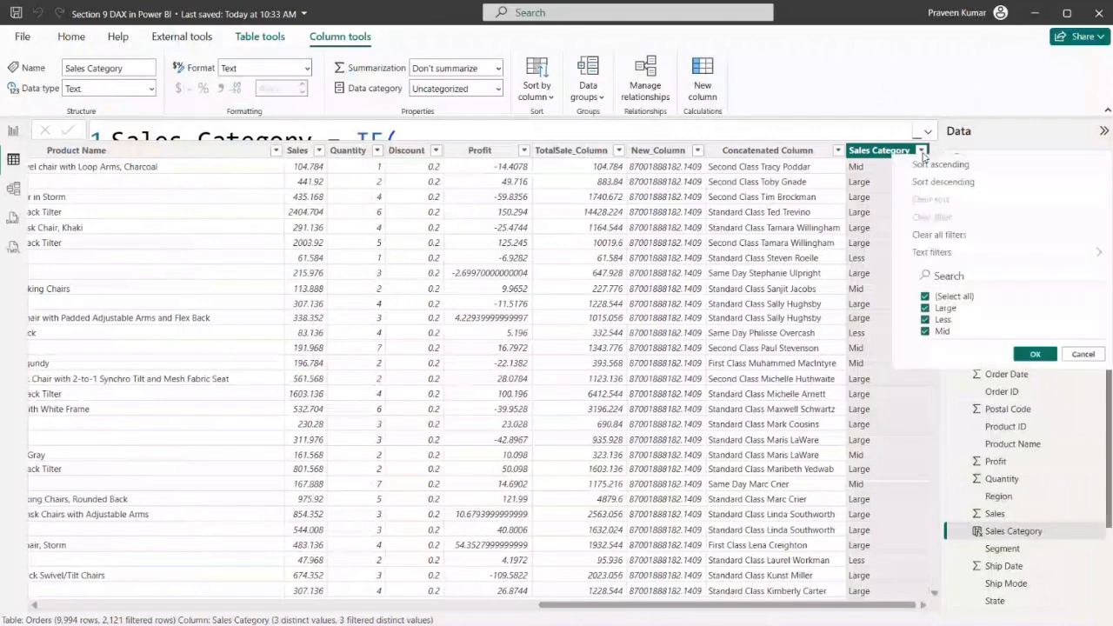
left_click(936, 320)
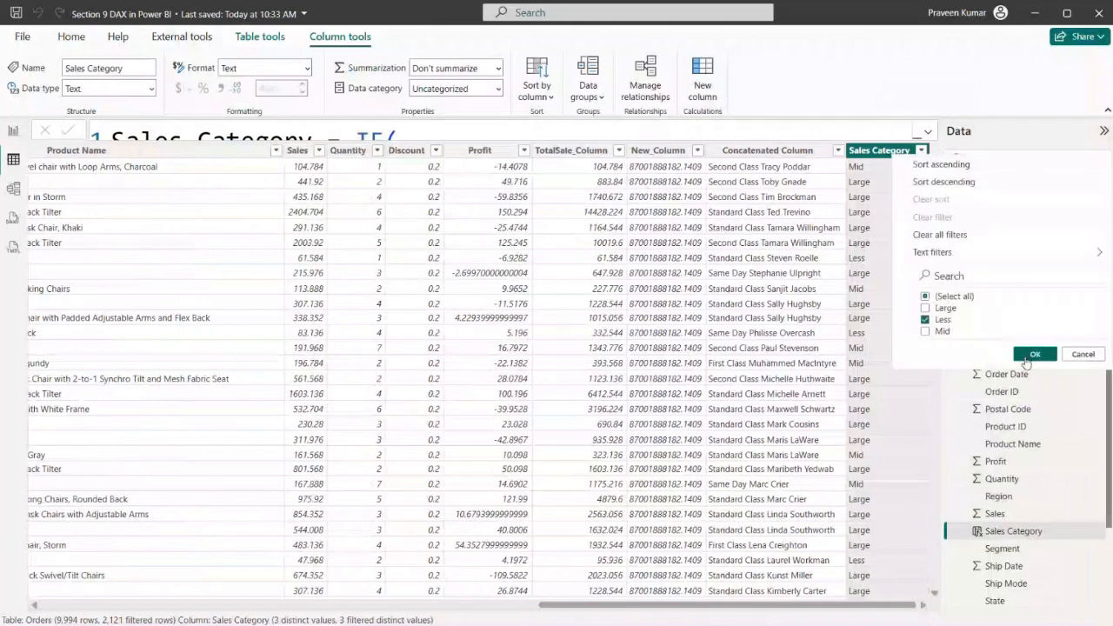
left_click(1029, 355)
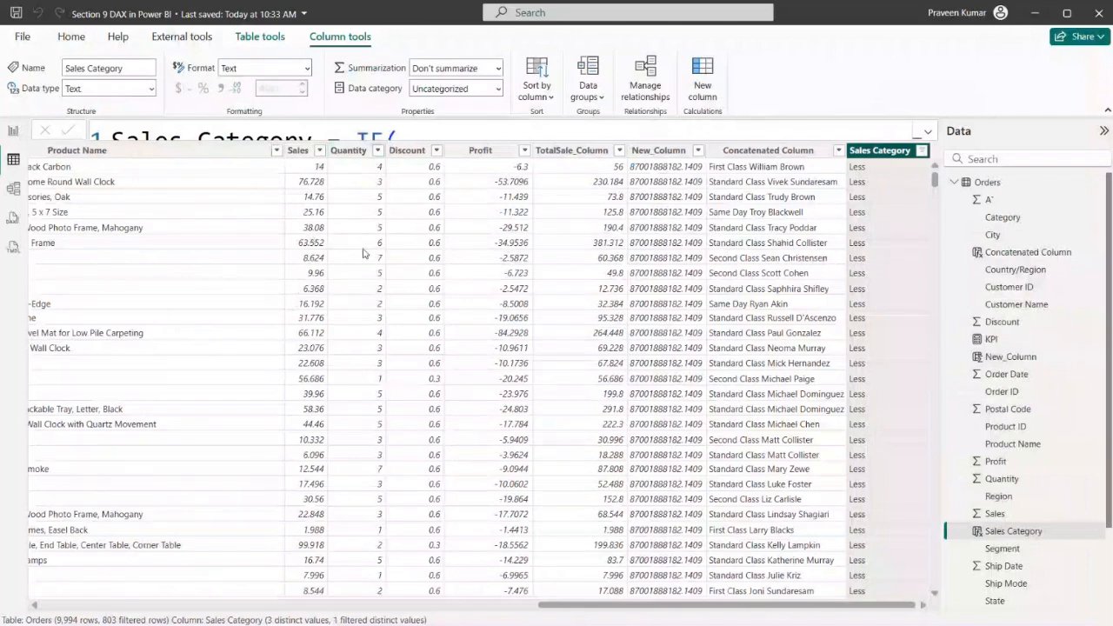
Change the Sales Category column filter to show only Large
left_click(922, 151)
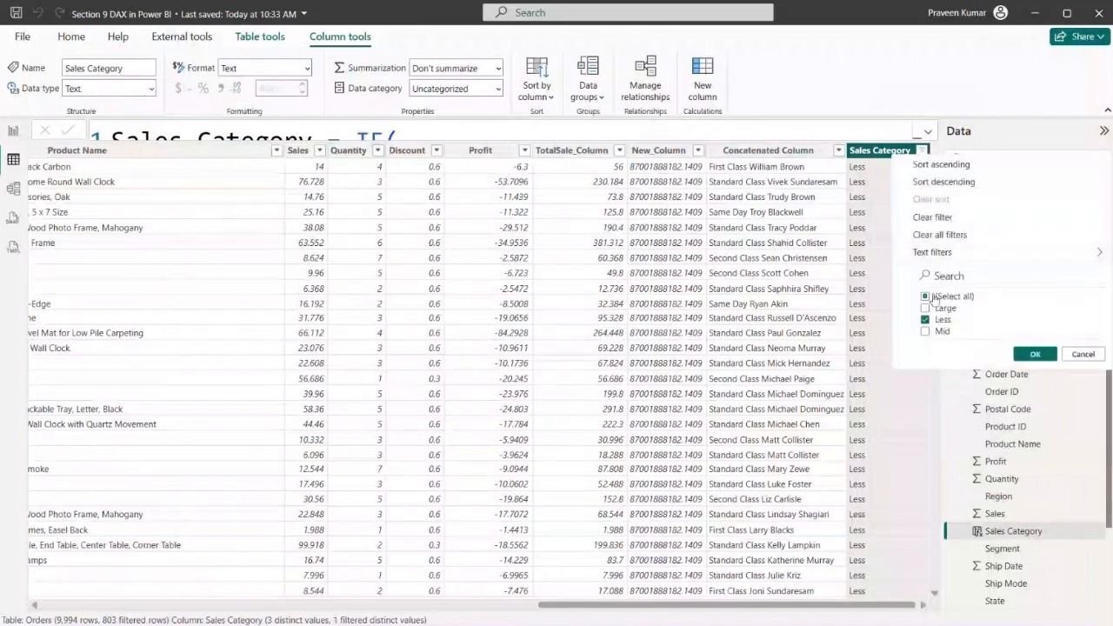
left_click(1016, 356)
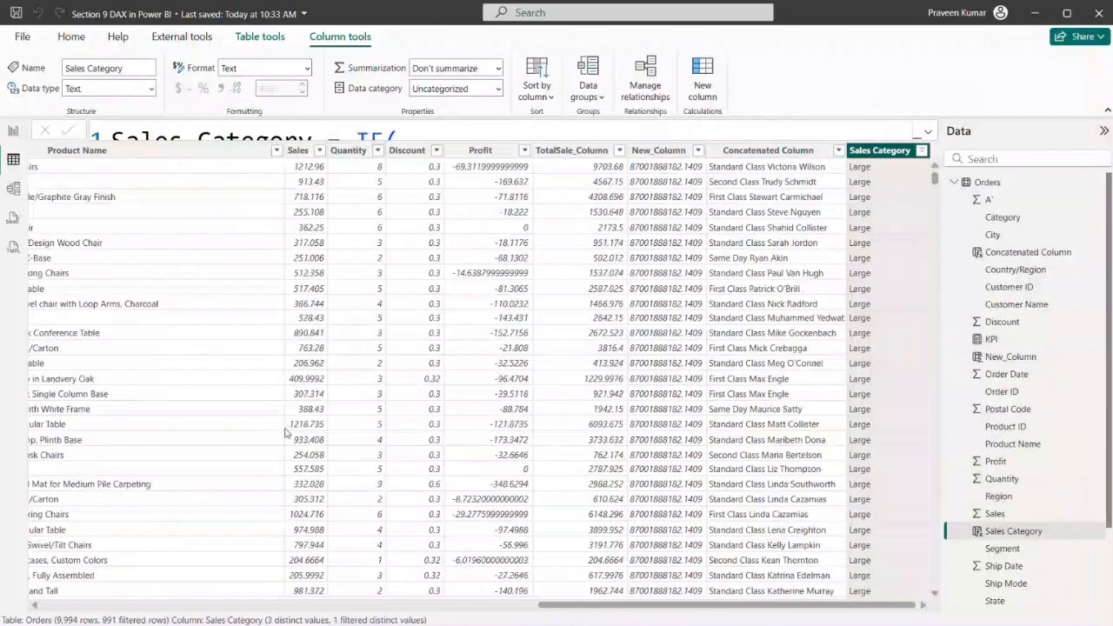
Restore all values in the Sales Category column filter and expand the column's formula to show every line
left_click(921, 150)
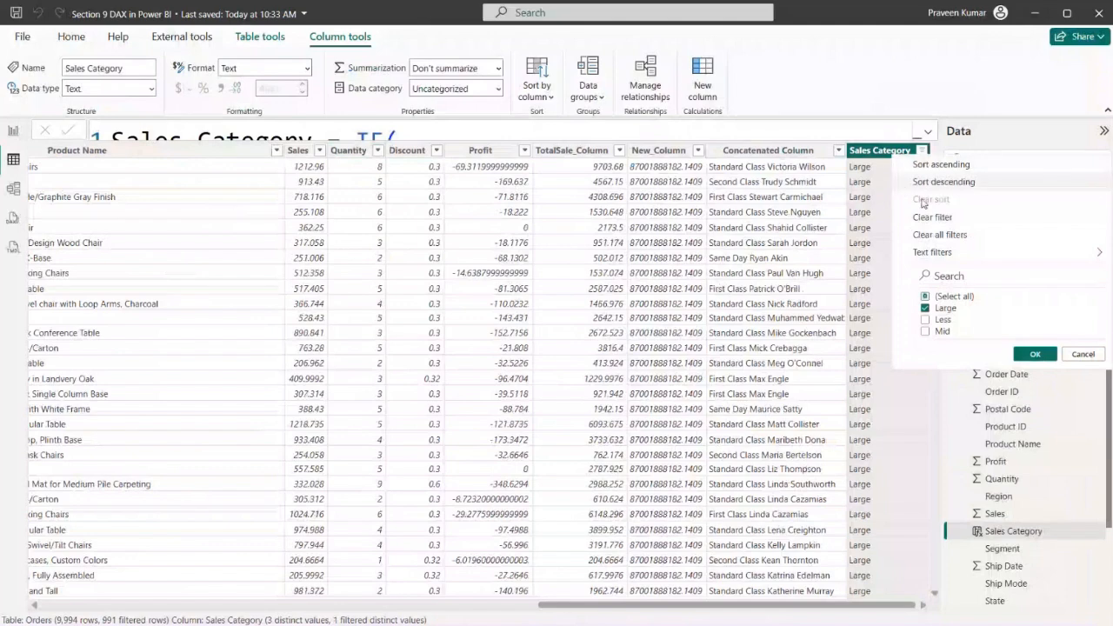
left_click(960, 304)
left_click(965, 304)
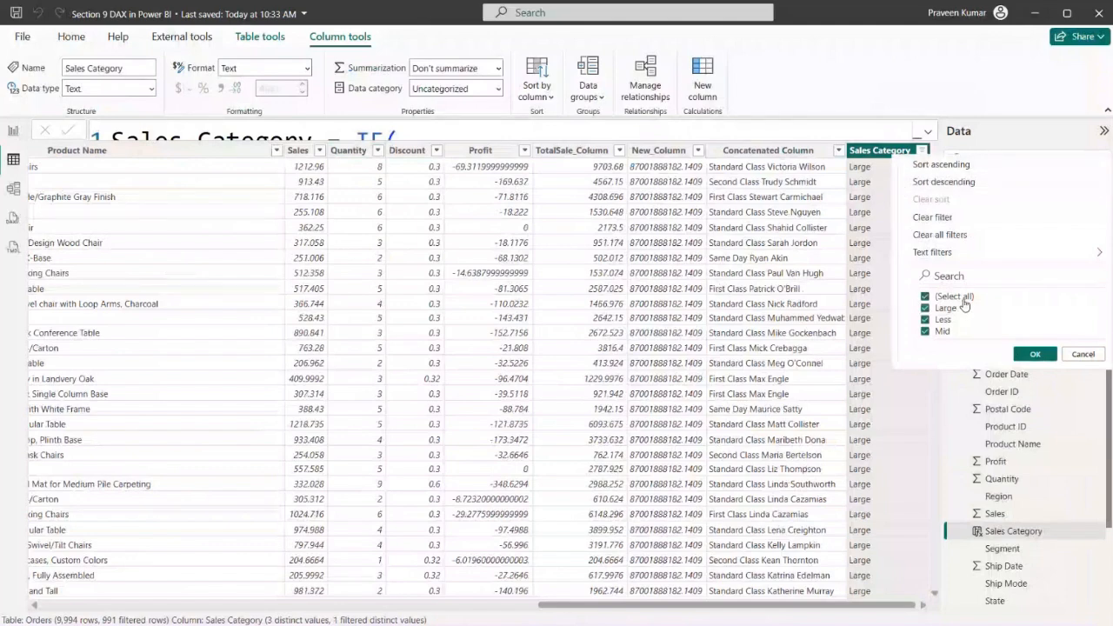
left_click(1035, 354)
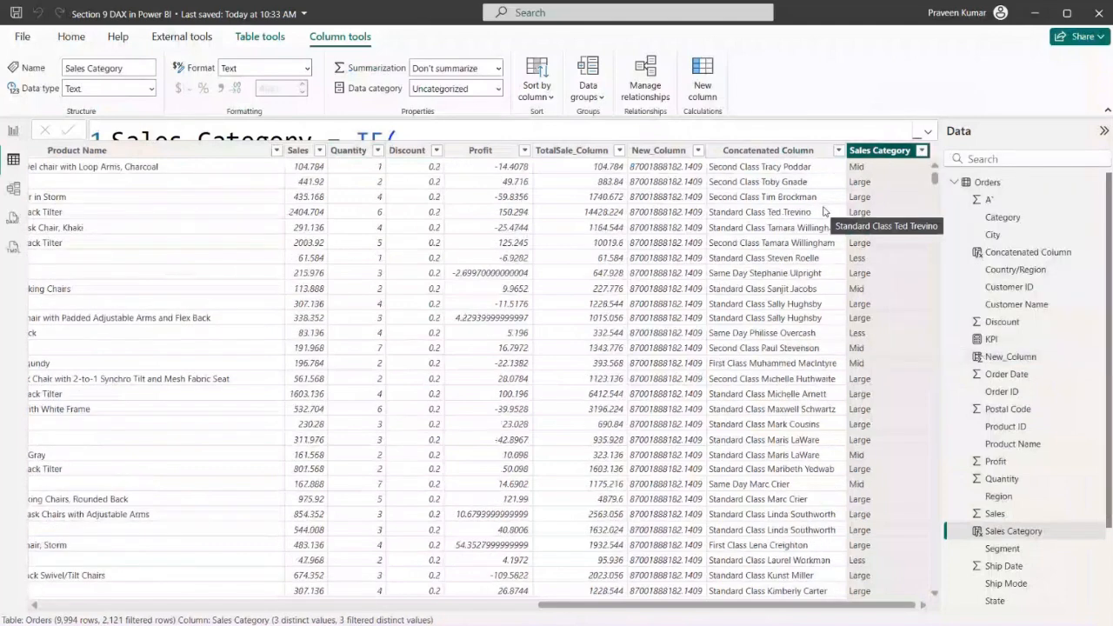
left_click(928, 131)
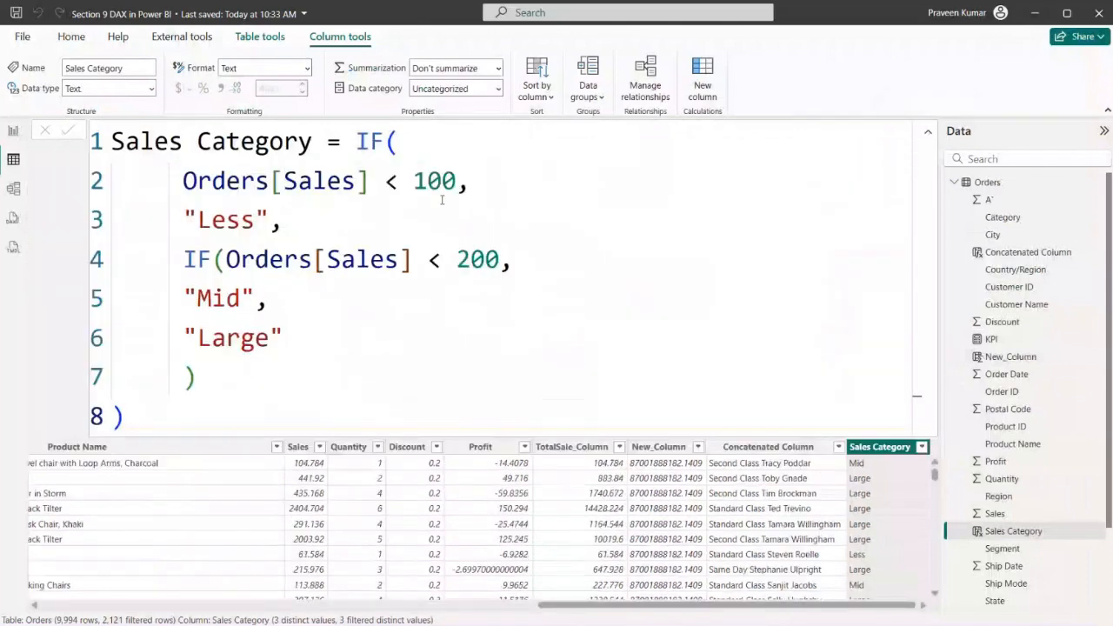
Switch to DAX.docx in Word and review the Year from Date and Age Calculation formulas
key("alt+Tab")
scroll(389, 370, "down", 2)
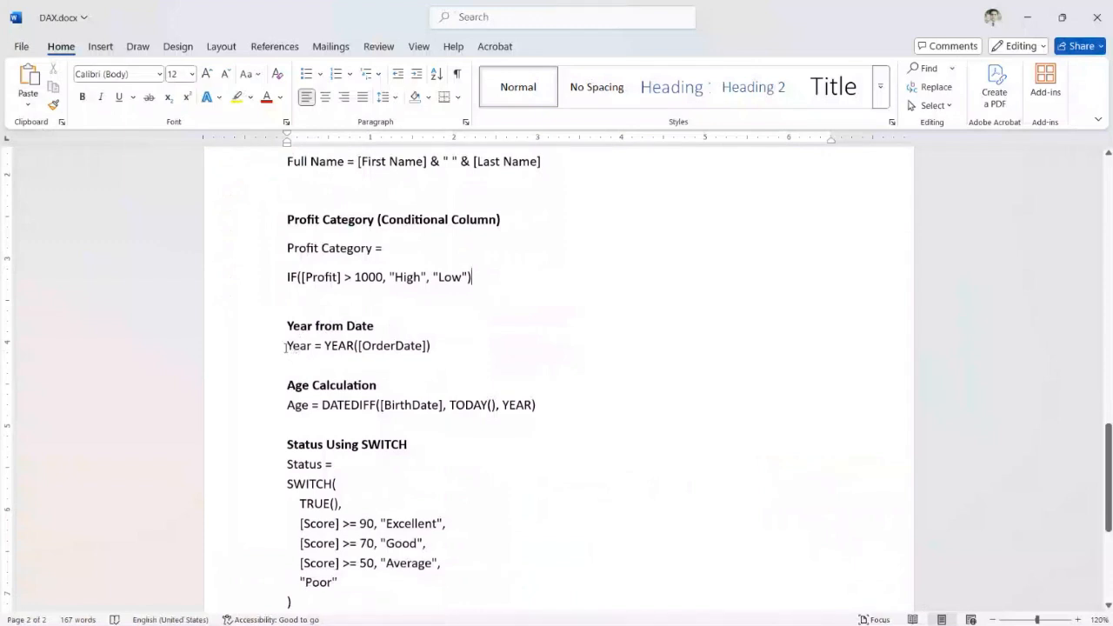
left_click_drag(285, 348, 407, 358)
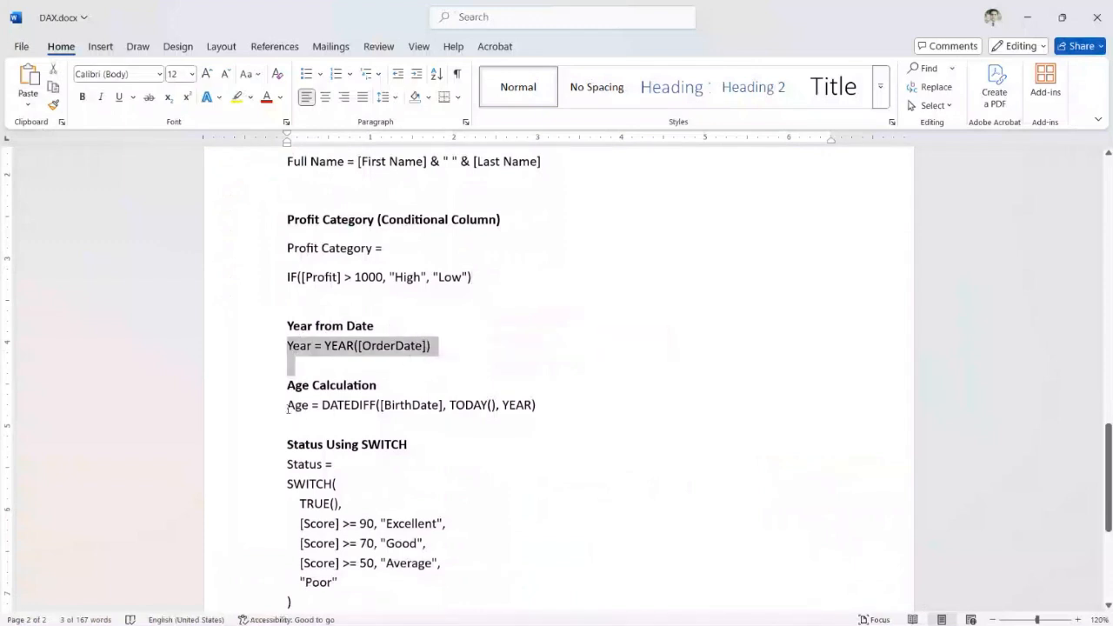
left_click_drag(288, 406, 499, 408)
scroll(433, 447, "down", 2)
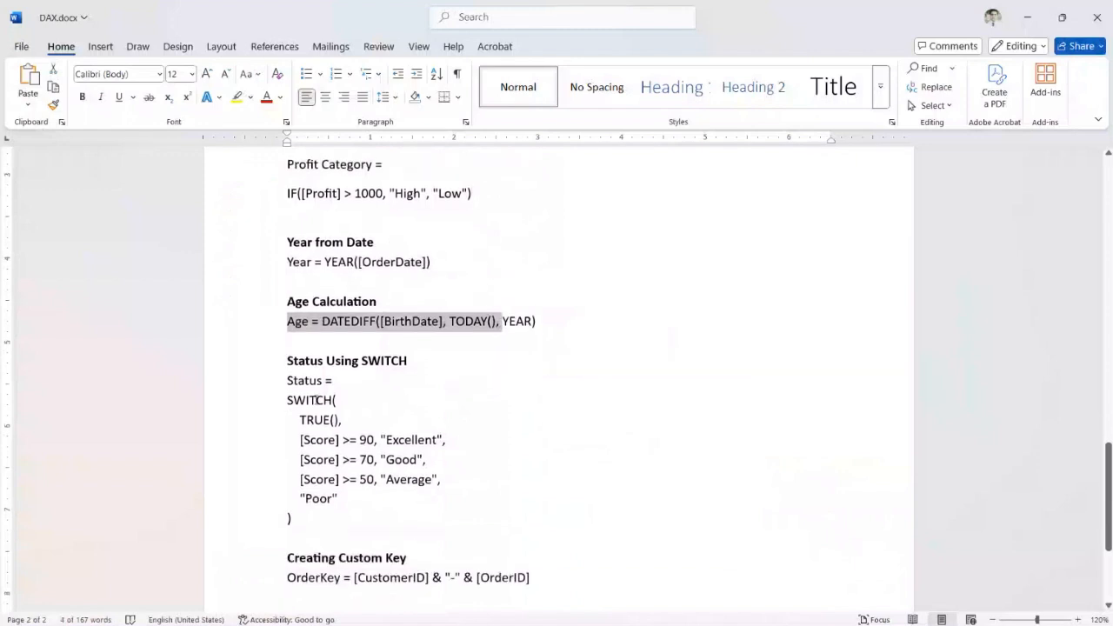
scroll(368, 388, "up", 2)
scroll(294, 436, "down", 2)
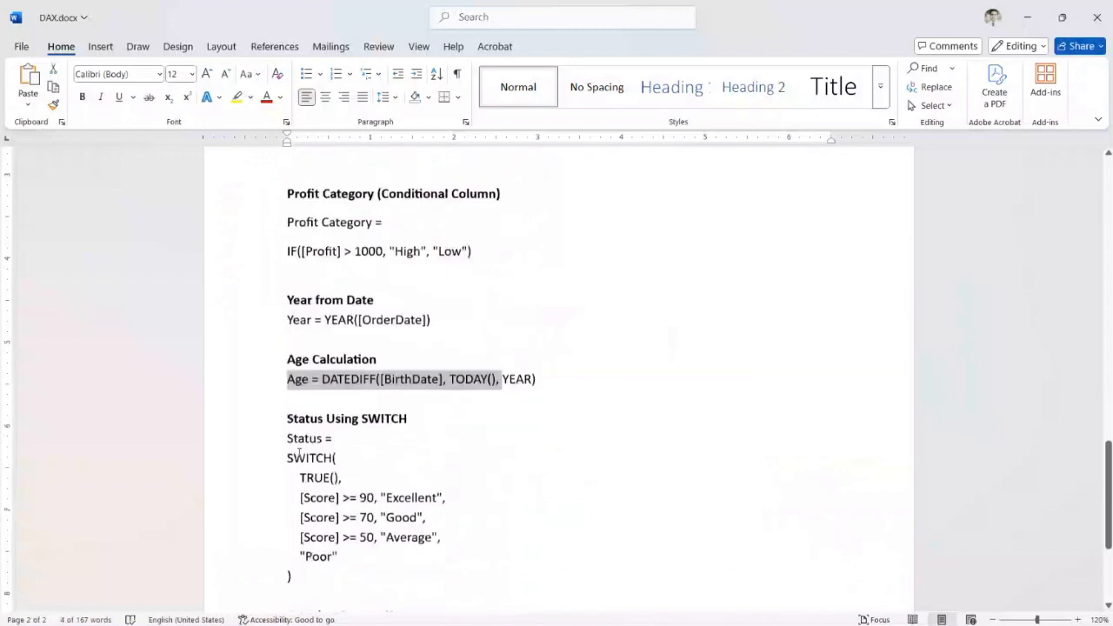
Examine the Status Using SWITCH example, highlighting the whole expression and its individual [Score] conditions
left_click_drag(288, 397, 343, 517)
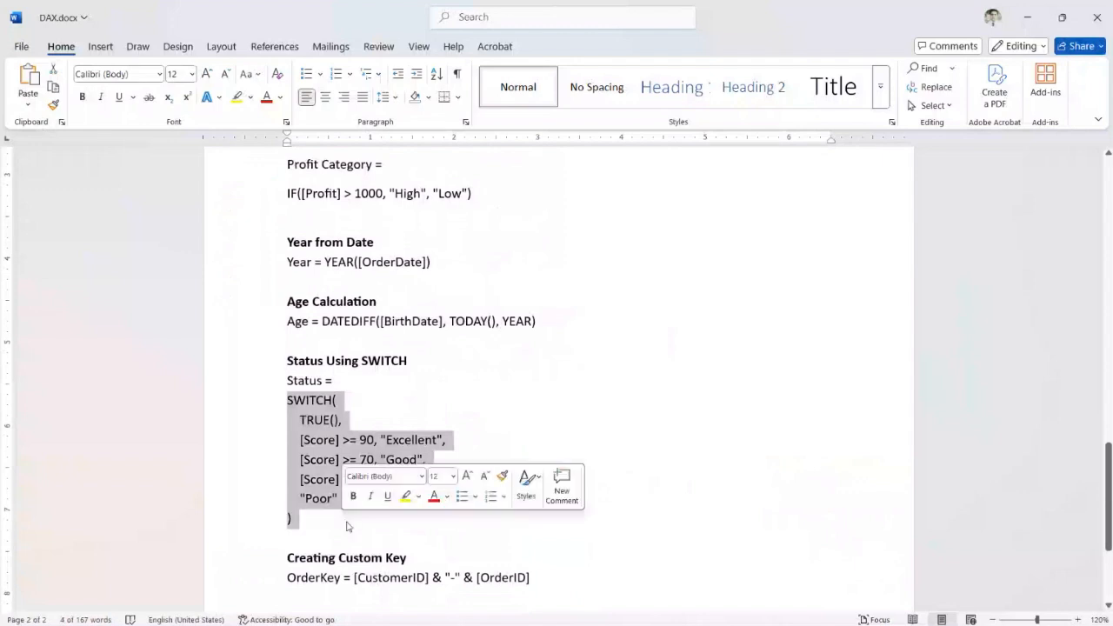
left_click(296, 518)
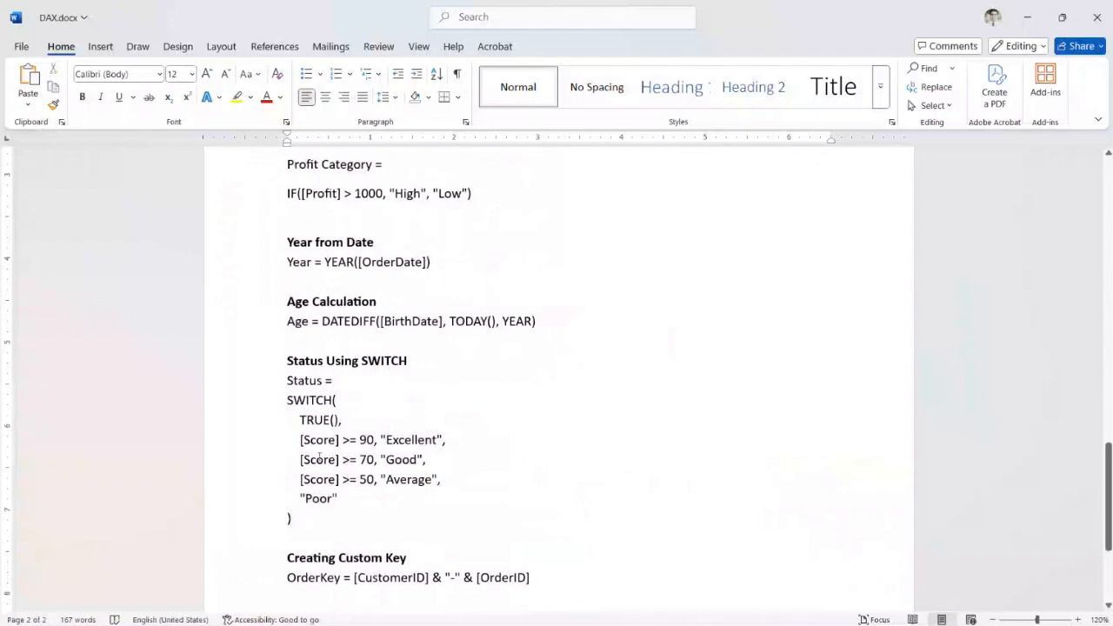
left_click_drag(300, 442, 360, 445)
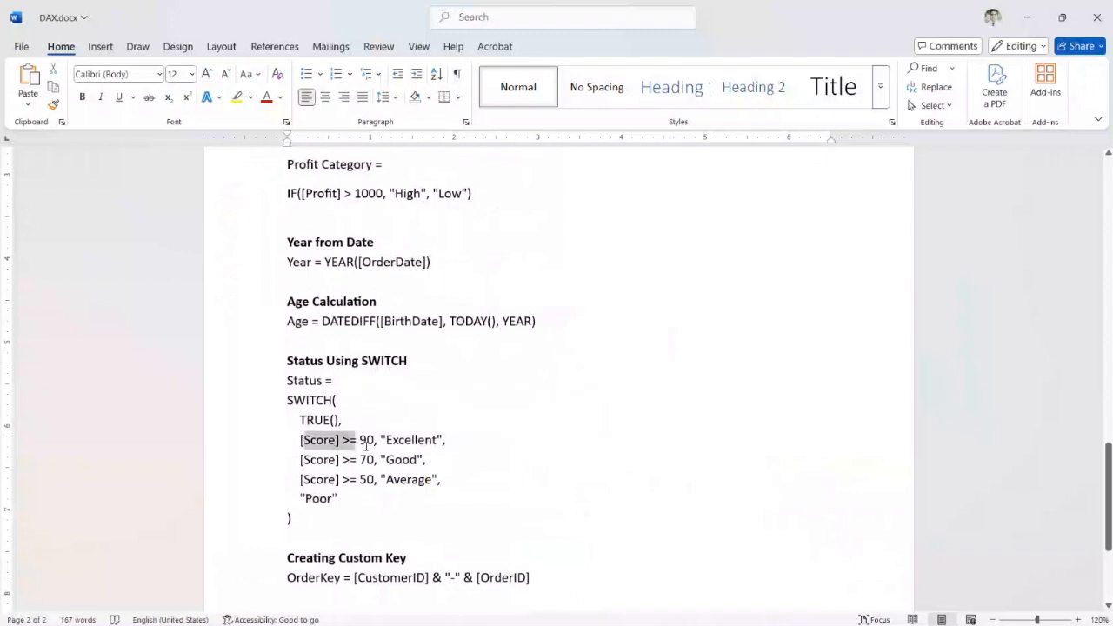
left_click_drag(366, 445, 371, 449)
left_click_drag(303, 461, 376, 468)
left_click_drag(288, 479, 381, 481)
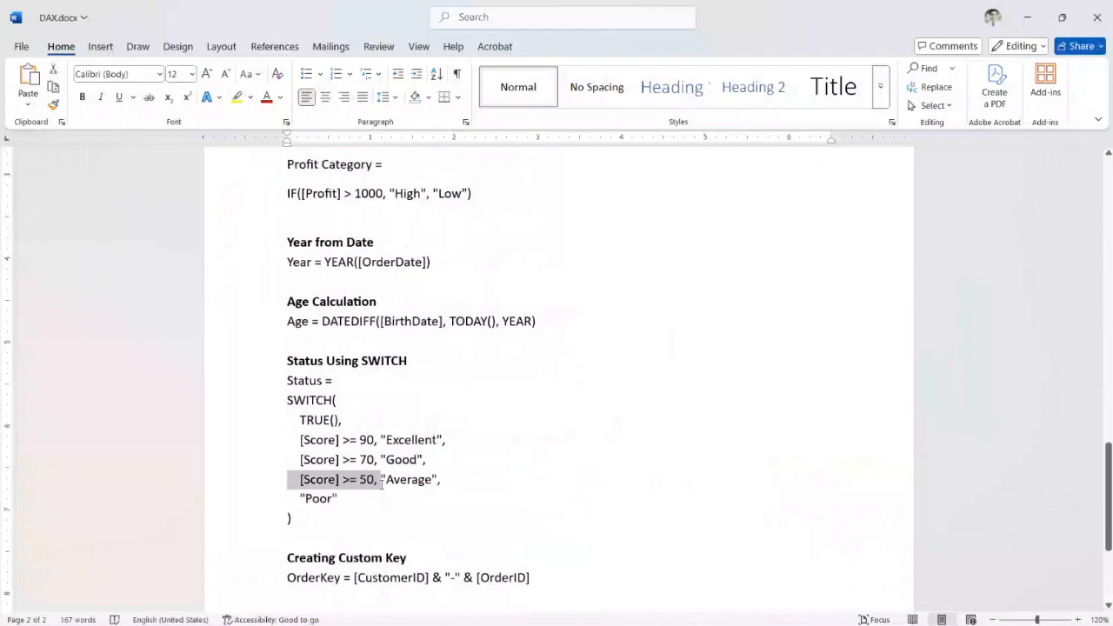
scroll(418, 392, "down", 3)
scroll(435, 411, "up", 10)
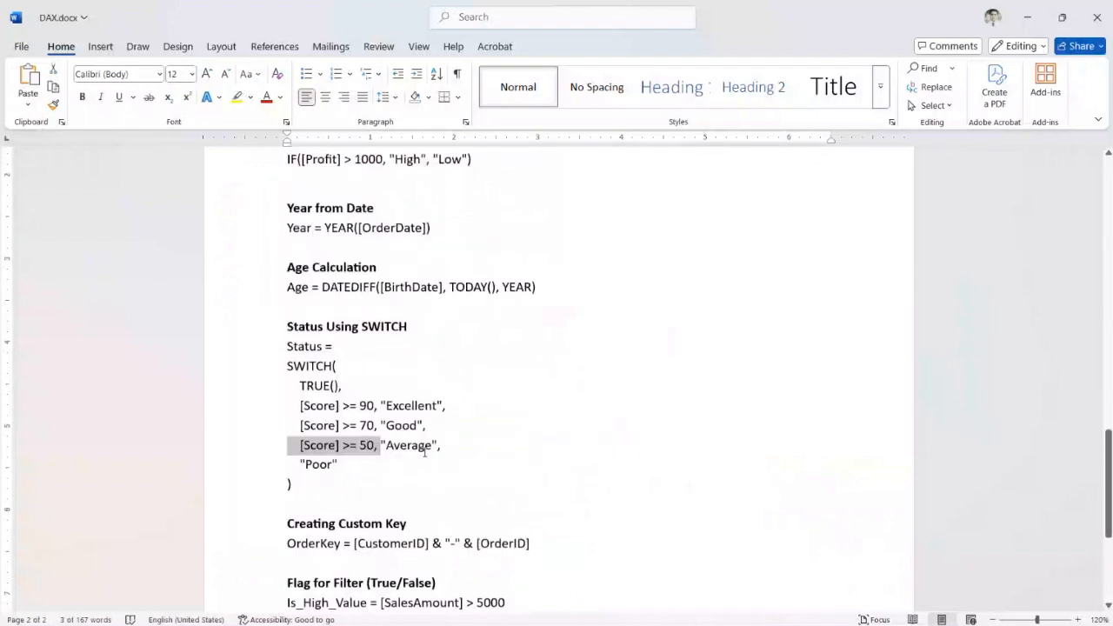